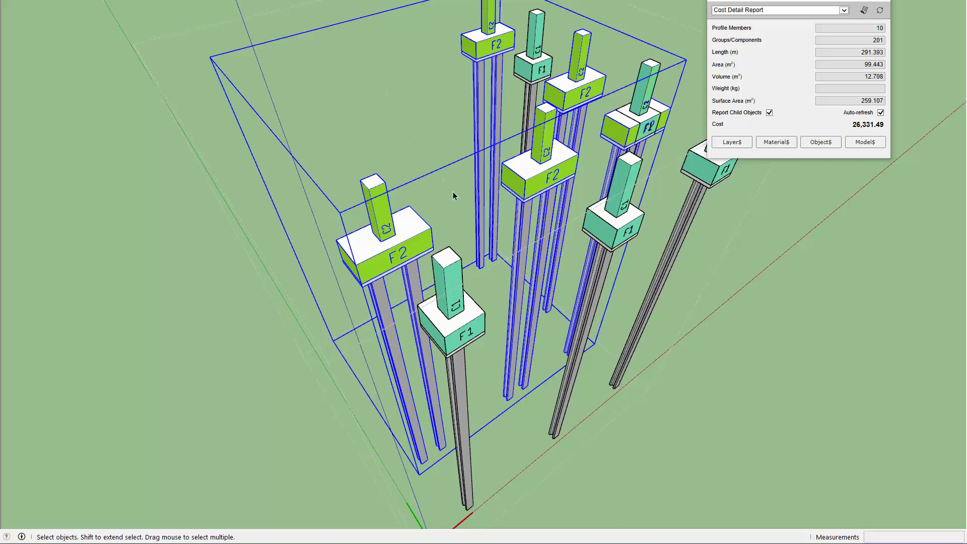
Step: Select a single footing inside the F2 group and open its Object Cost Data
{"action": "middle_click_drag", "start_coordinate": [379, 243], "coordinate": [401, 246]}
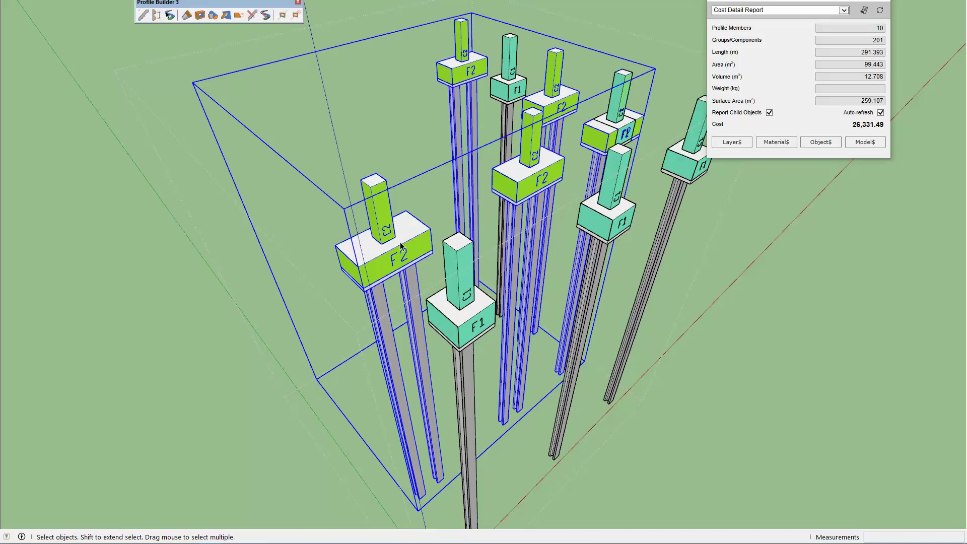
{"action": "left_click", "coordinate": [464, 300]}
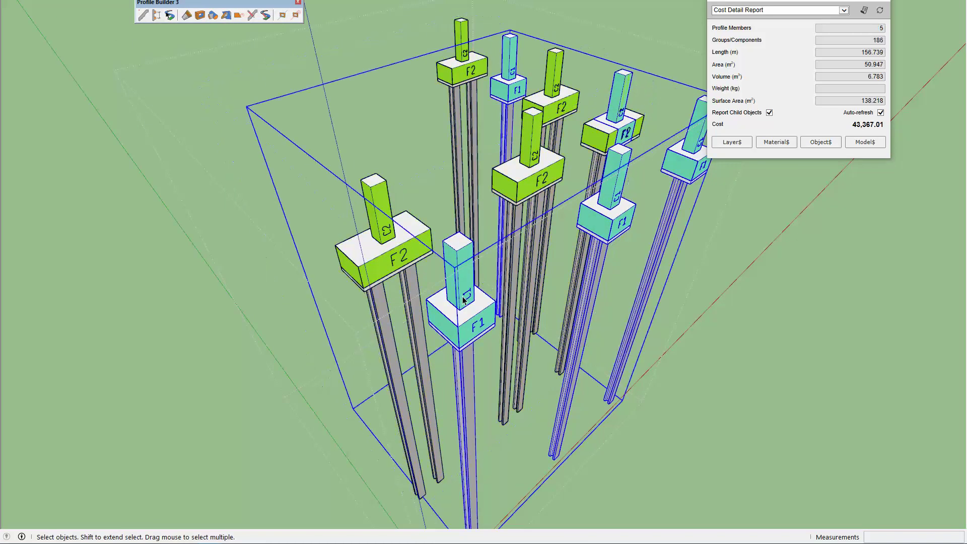
{"action": "left_click", "coordinate": [355, 254]}
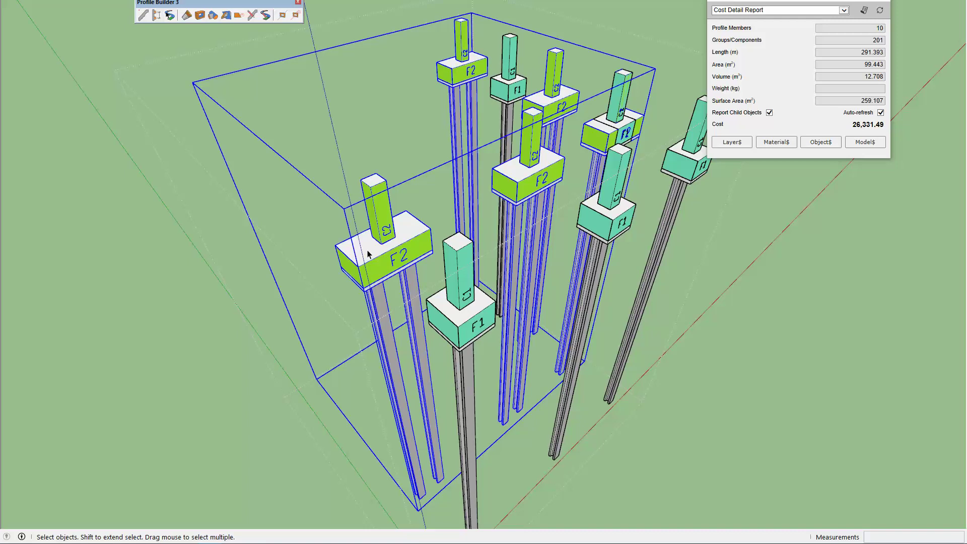
{"action": "double_click", "coordinate": [369, 255]}
{"action": "left_click", "coordinate": [368, 254]}
{"action": "left_click", "coordinate": [822, 142]}
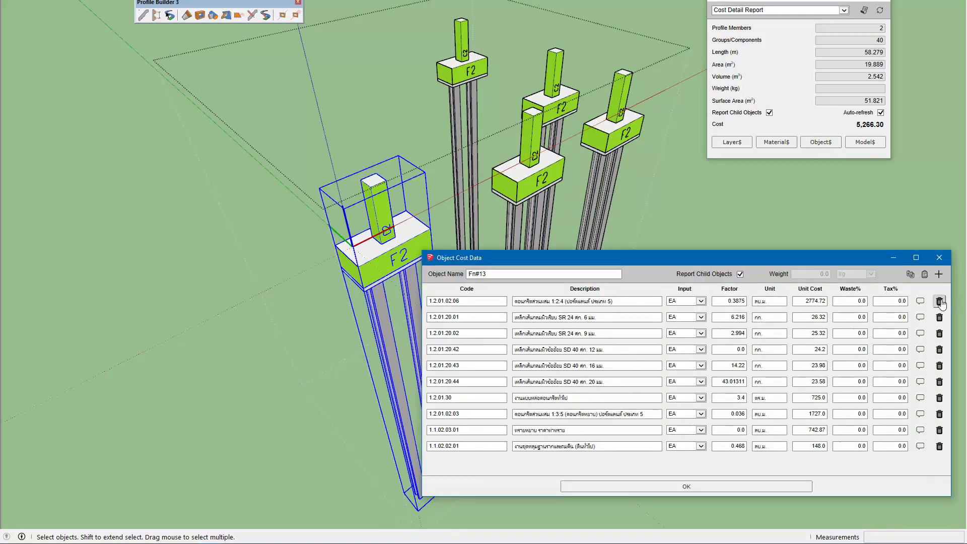
Step: Delete all existing F2 footing cost rows and paste the 12 rows from the clipboard
{"action": "left_click", "coordinate": [940, 301]}
{"action": "triple_click", "coordinate": [940, 301]}
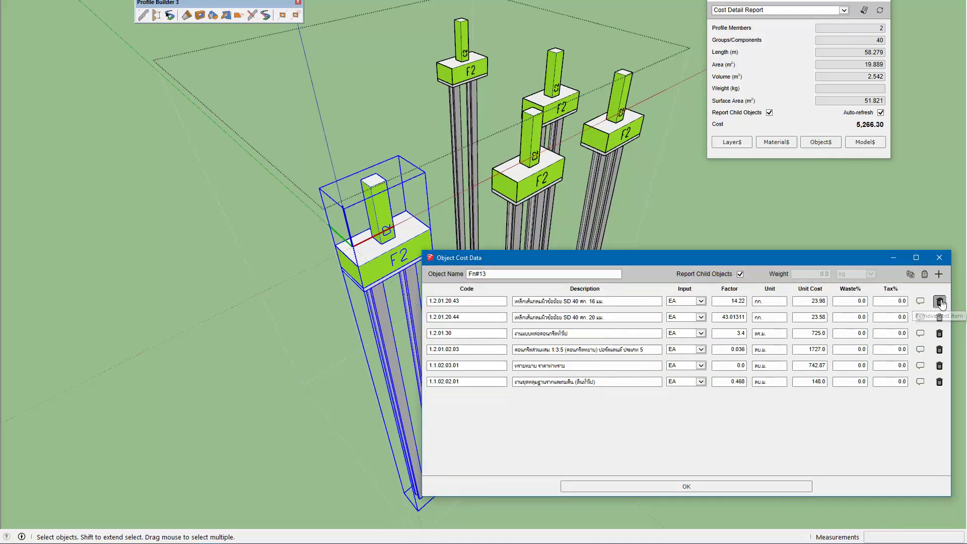
{"action": "double_click", "coordinate": [940, 301]}
{"action": "left_click", "coordinate": [940, 302]}
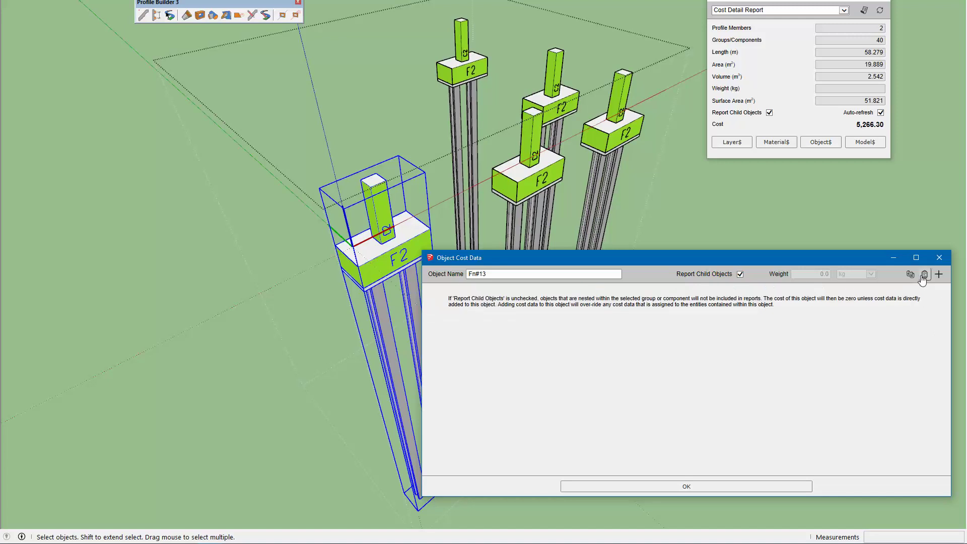
{"action": "left_click", "coordinate": [924, 274]}
{"action": "left_click", "coordinate": [740, 399]}
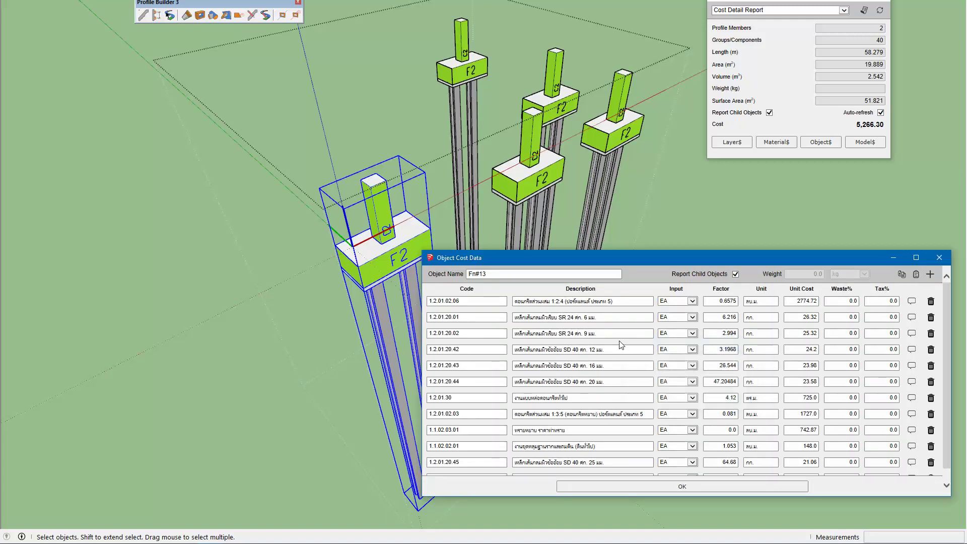
Step: Orbit and zoom around the selected footing, starting the tape-measure tool
{"action": "middle_click_drag", "start_coordinate": [395, 258], "coordinate": [373, 248]}
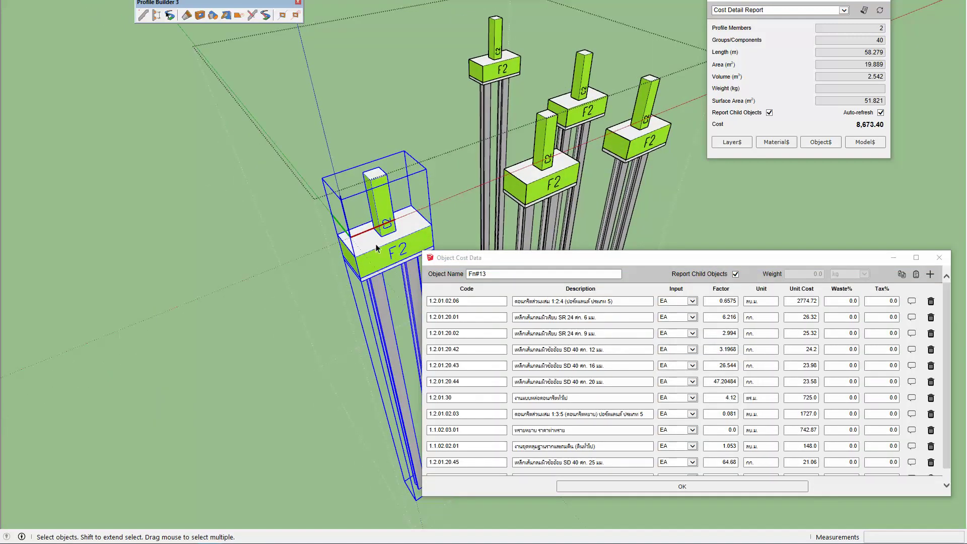
{"action": "scroll", "coordinate": [377, 248], "scroll_direction": "up", "scroll_amount": 1}
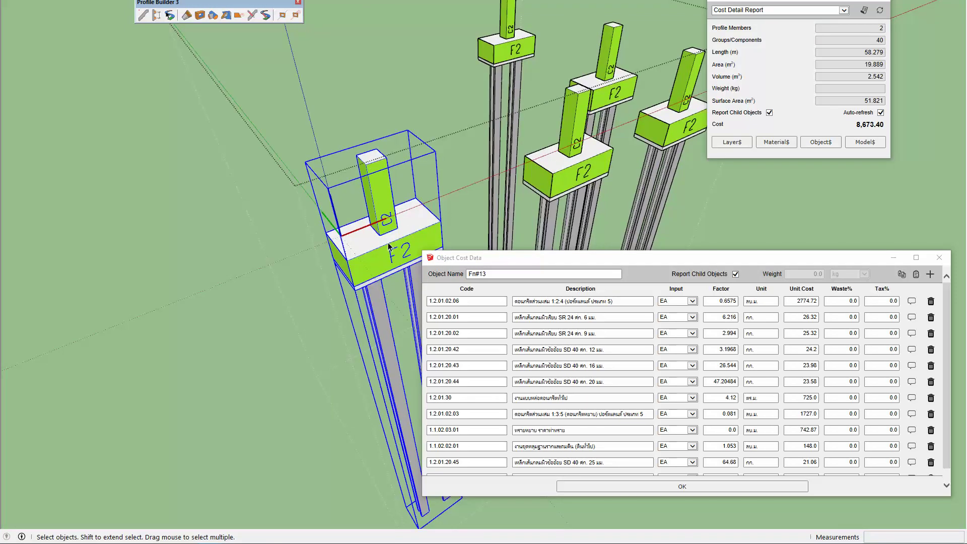
{"action": "key", "text": "t"}
{"action": "scroll", "coordinate": [380, 237], "scroll_direction": "up", "scroll_amount": 1}
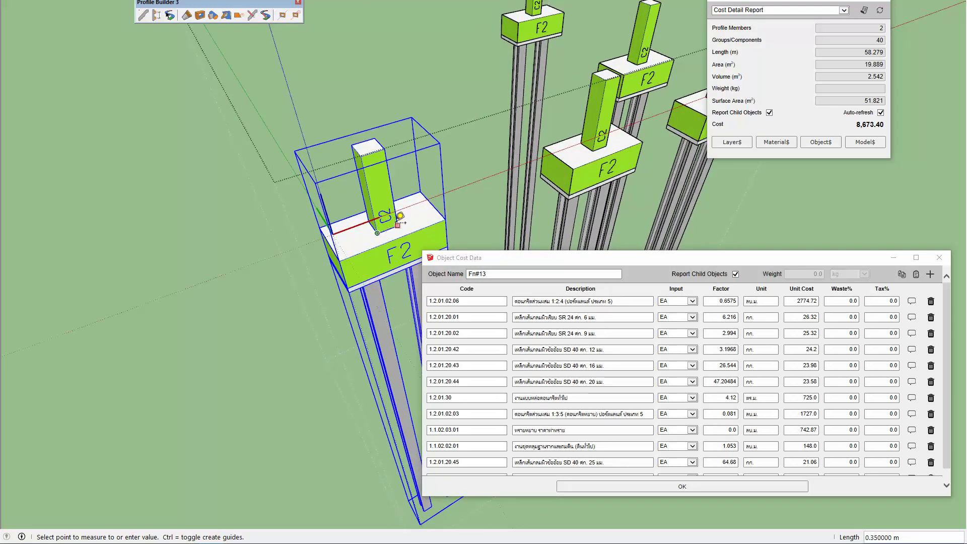
{"action": "middle_click_drag", "start_coordinate": [396, 222], "coordinate": [351, 252]}
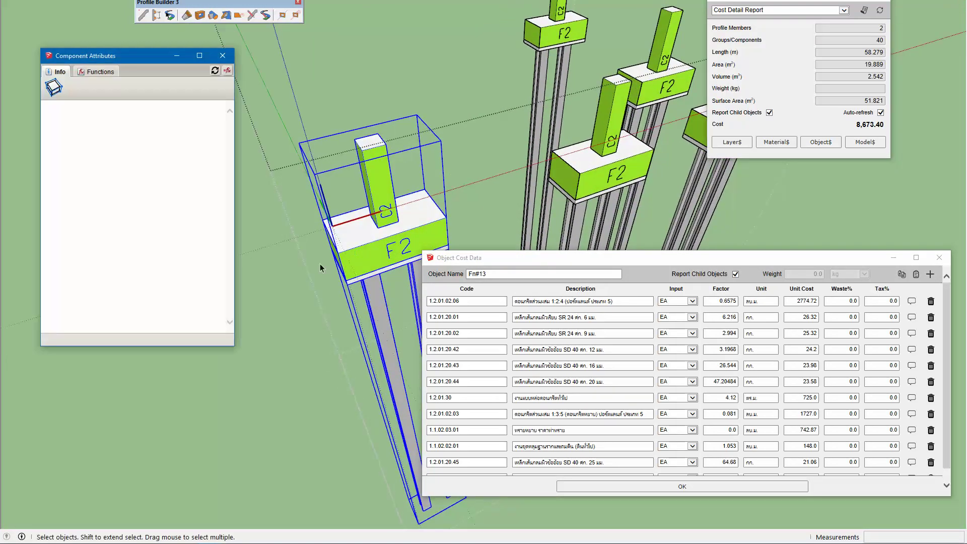
Step: Open the report generator and scroll through the footing's component attributes
{"action": "left_click", "coordinate": [354, 268]}
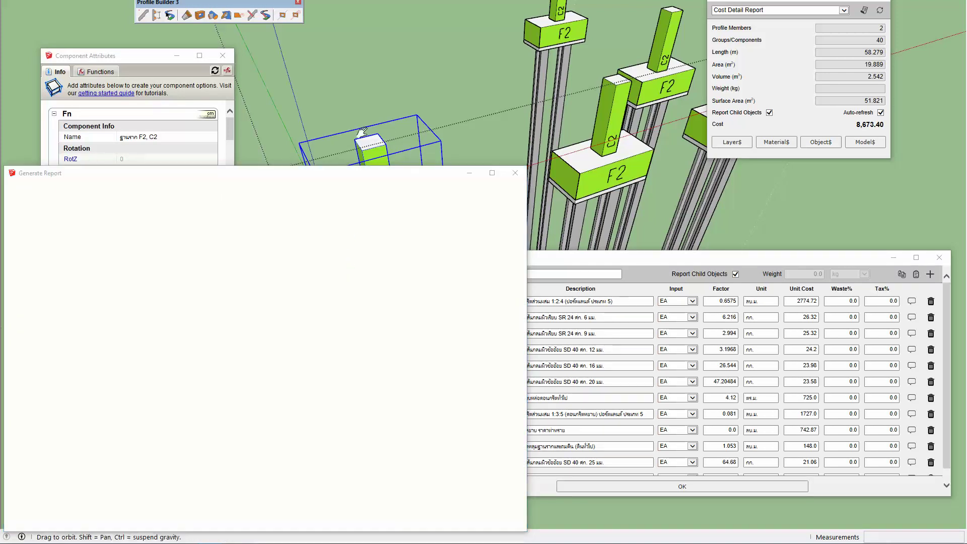
{"action": "middle_click_drag", "start_coordinate": [378, 143], "coordinate": [299, 131]}
{"action": "left_click", "coordinate": [128, 56]}
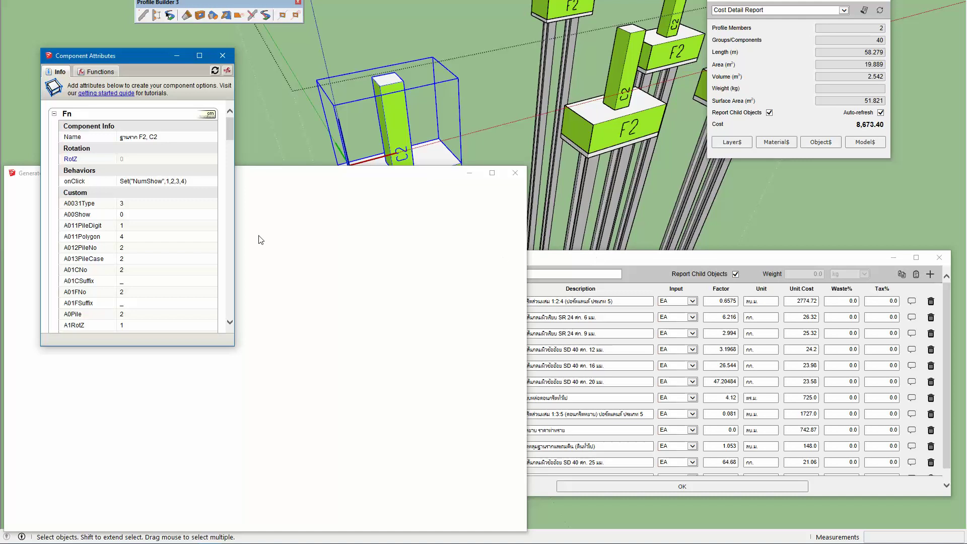
{"action": "scroll", "coordinate": [162, 266], "scroll_direction": "down", "scroll_amount": 5}
{"action": "scroll", "coordinate": [164, 264], "scroll_direction": "down", "scroll_amount": 4}
{"action": "scroll", "coordinate": [165, 264], "scroll_direction": "down", "scroll_amount": 4}
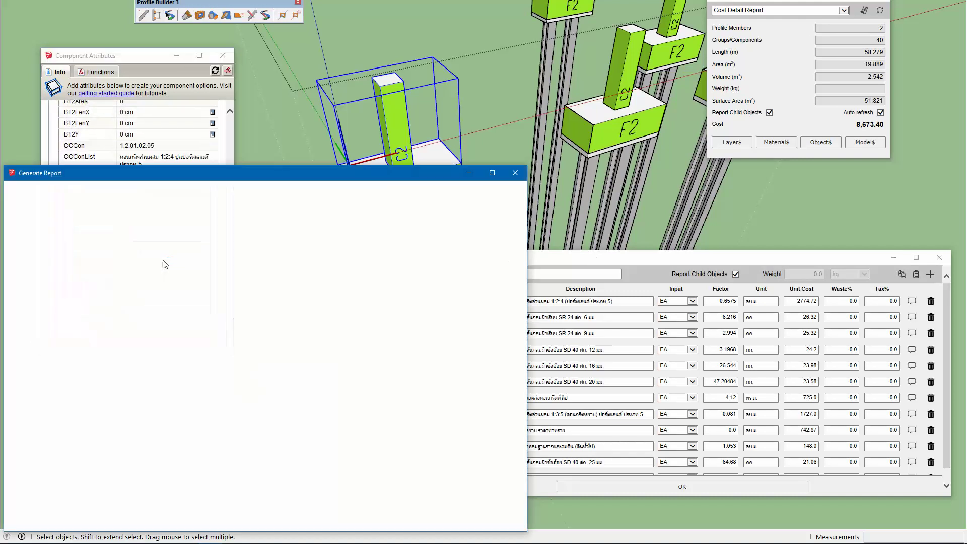
Step: Review the remaining attributes and run the CostCode report for the footing
{"action": "left_click", "coordinate": [134, 55]}
{"action": "scroll", "coordinate": [174, 197], "scroll_direction": "down", "scroll_amount": 3}
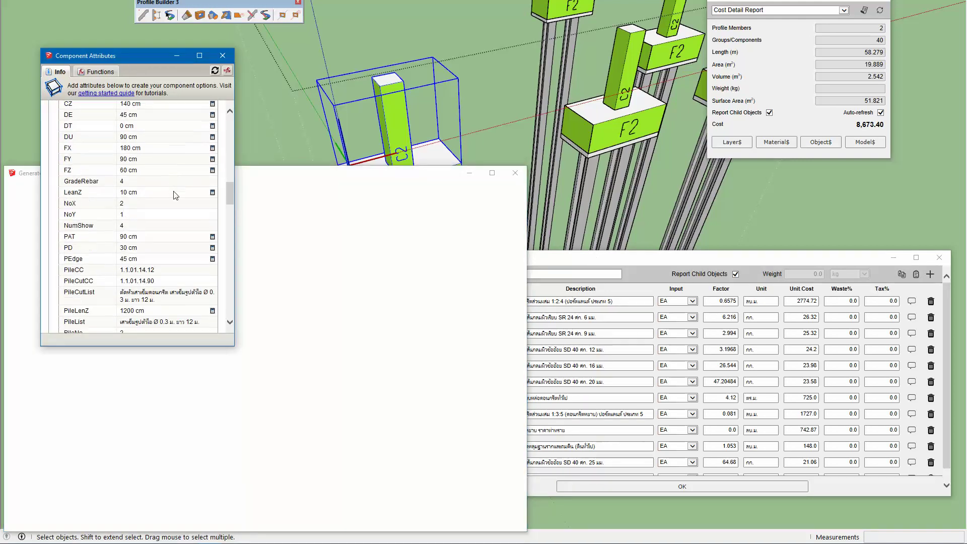
{"action": "scroll", "coordinate": [174, 197], "scroll_direction": "down", "scroll_amount": 3}
{"action": "scroll", "coordinate": [174, 197], "scroll_direction": "down", "scroll_amount": 3}
{"action": "scroll", "coordinate": [174, 197], "scroll_direction": "down", "scroll_amount": 3}
{"action": "scroll", "coordinate": [172, 204], "scroll_direction": "down", "scroll_amount": 3}
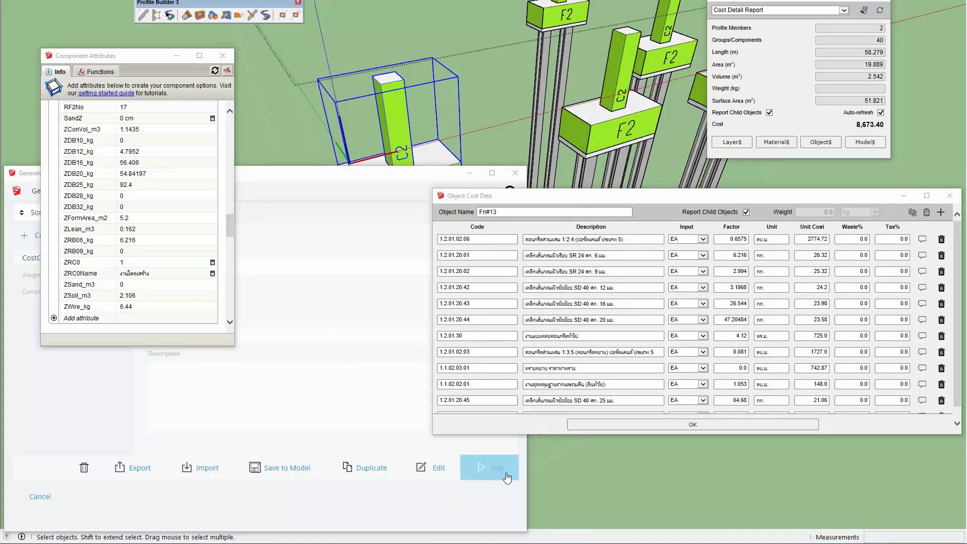
{"action": "left_click", "coordinate": [491, 469]}
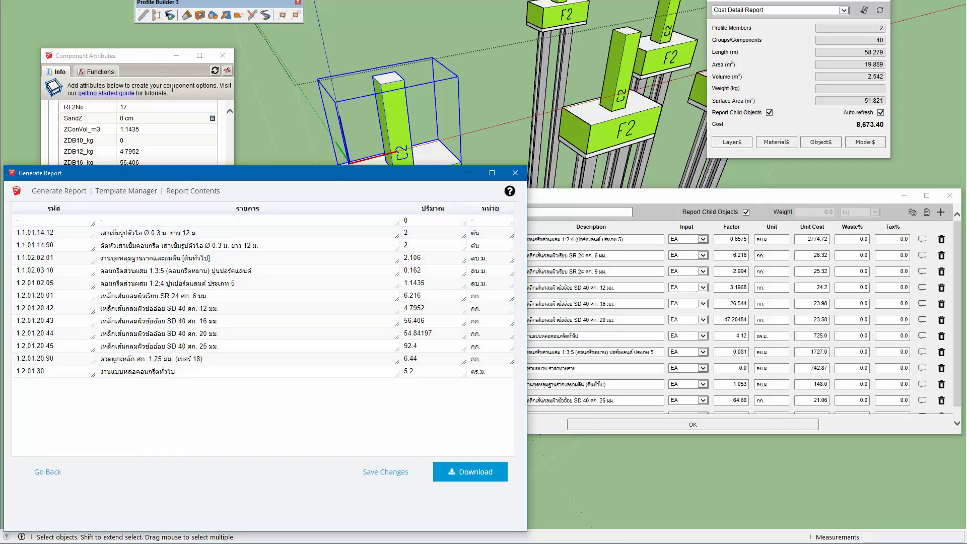
Step: Enlarge the attribute list and arrange it and the cost data beside the report
{"action": "left_click", "coordinate": [156, 58]}
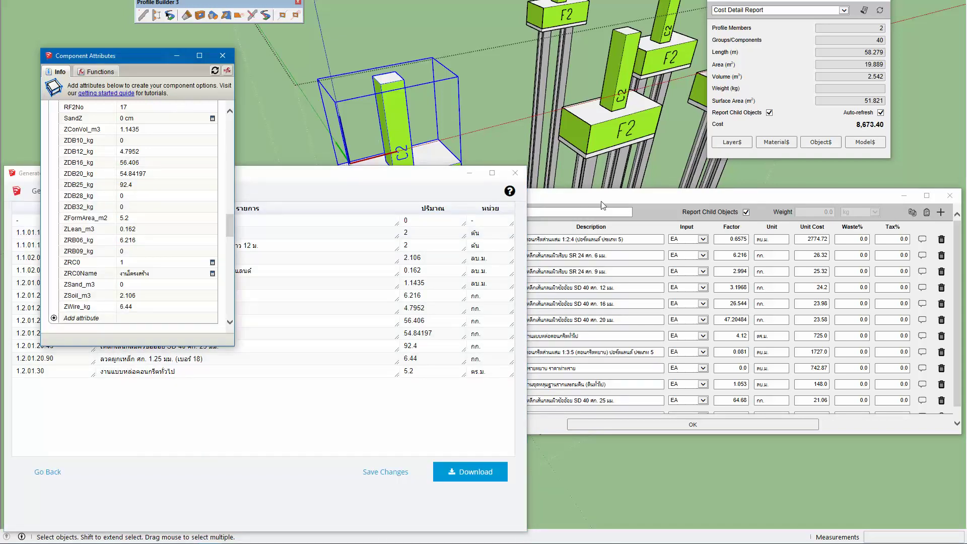
{"action": "left_click_drag", "start_coordinate": [602, 206], "coordinate": [584, 194]}
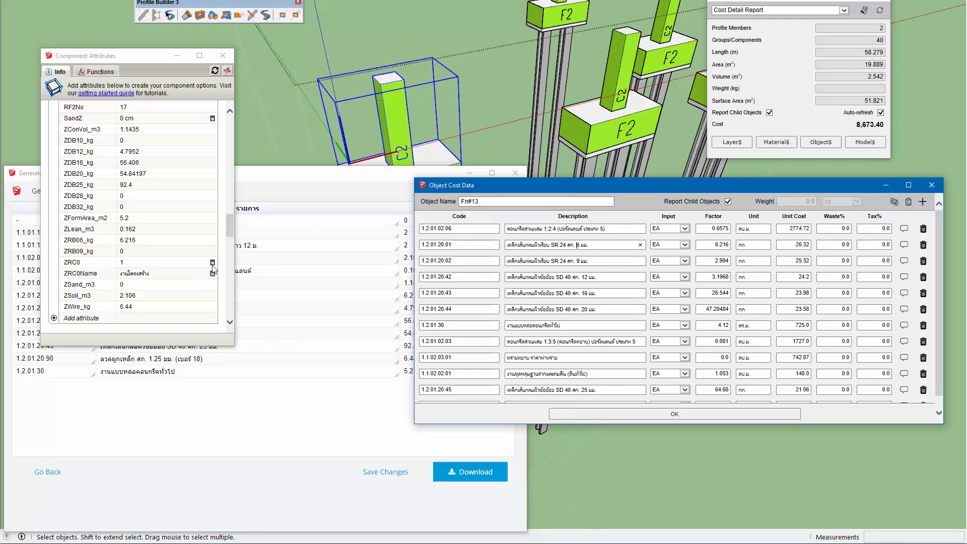
{"action": "mouse_move", "coordinate": [122, 59]}
{"action": "left_mouse_down"}
{"action": "mouse_move", "coordinate": [527, 43]}
{"action": "mouse_move", "coordinate": [514, 25]}
{"action": "left_mouse_up"}
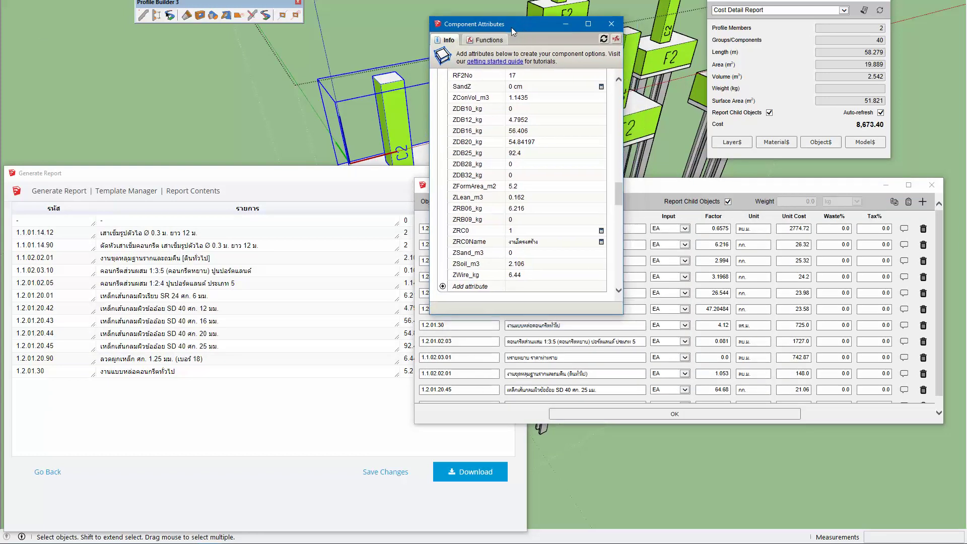
{"action": "mouse_move", "coordinate": [679, 188]}
{"action": "left_mouse_down"}
{"action": "mouse_move", "coordinate": [685, 249]}
{"action": "mouse_move", "coordinate": [716, 245]}
{"action": "left_mouse_up"}
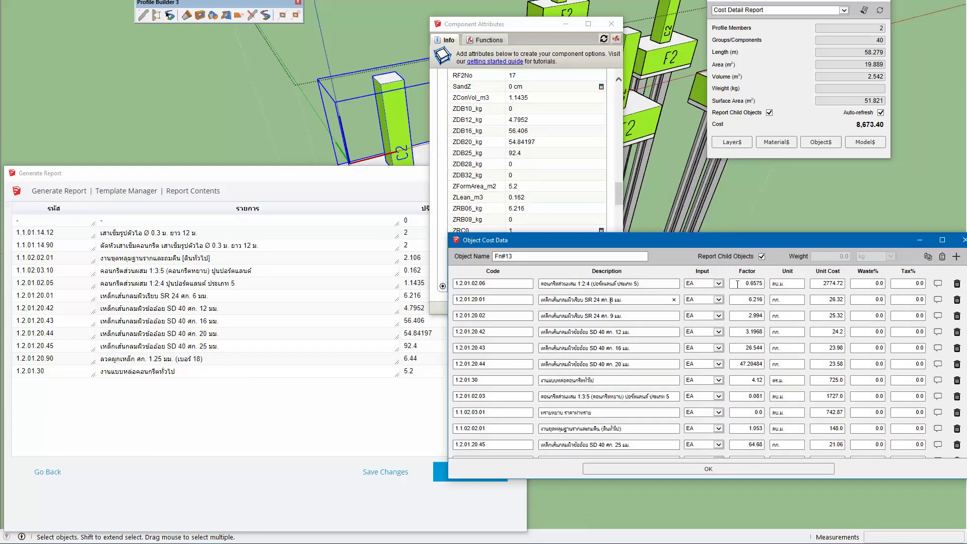
Step: Change the concrete 1:2:4 row's factor from 0.6575 to 1.1435
{"action": "left_click_drag", "start_coordinate": [738, 285], "coordinate": [764, 290]}
{"action": "left_click_drag", "start_coordinate": [512, 28], "coordinate": [705, 0]}
{"action": "left_click", "coordinate": [838, 240]}
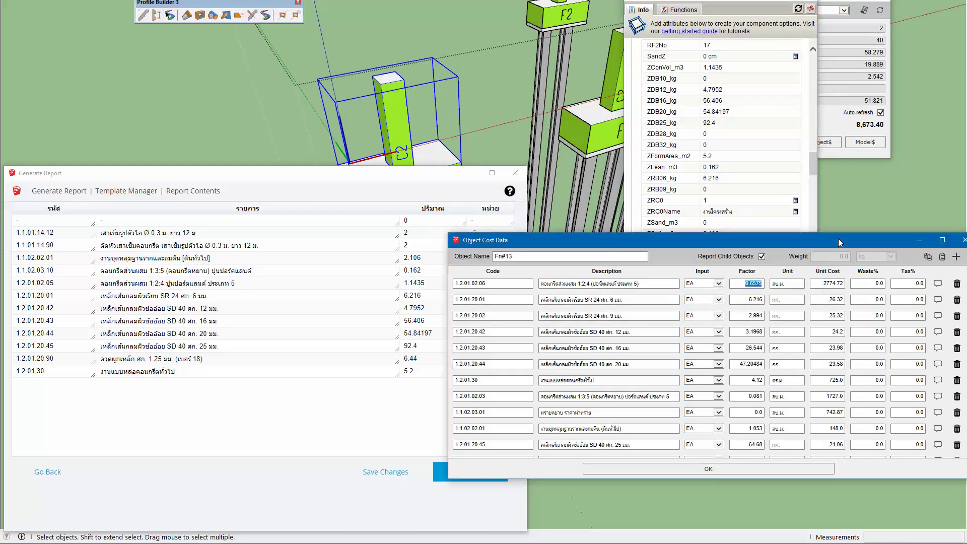
{"action": "left_click_drag", "start_coordinate": [740, 286], "coordinate": [779, 286]}
{"action": "type", "text": "1"}
{"action": "type", "text": ".1435"}
{"action": "left_click_drag", "start_coordinate": [262, 174], "coordinate": [205, 146]}
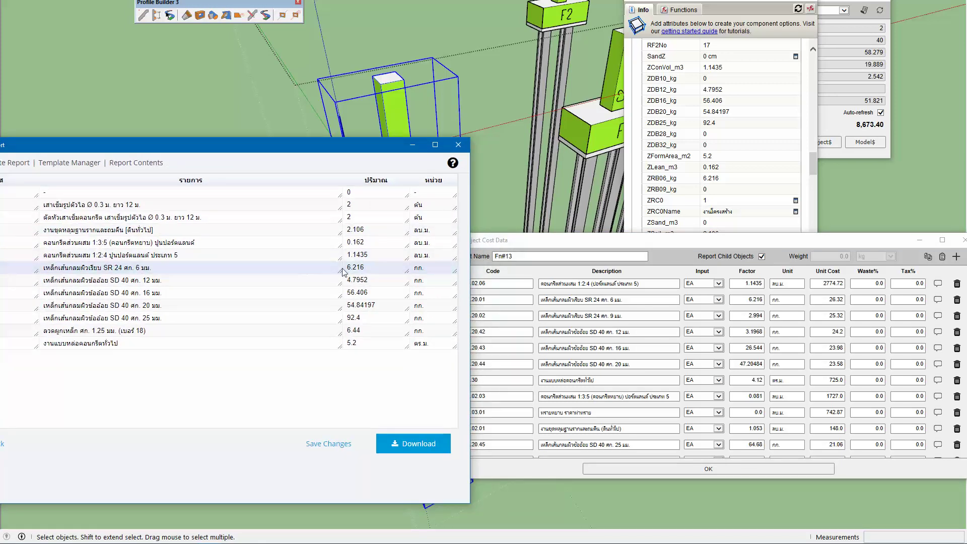
{"action": "left_click", "coordinate": [706, 291]}
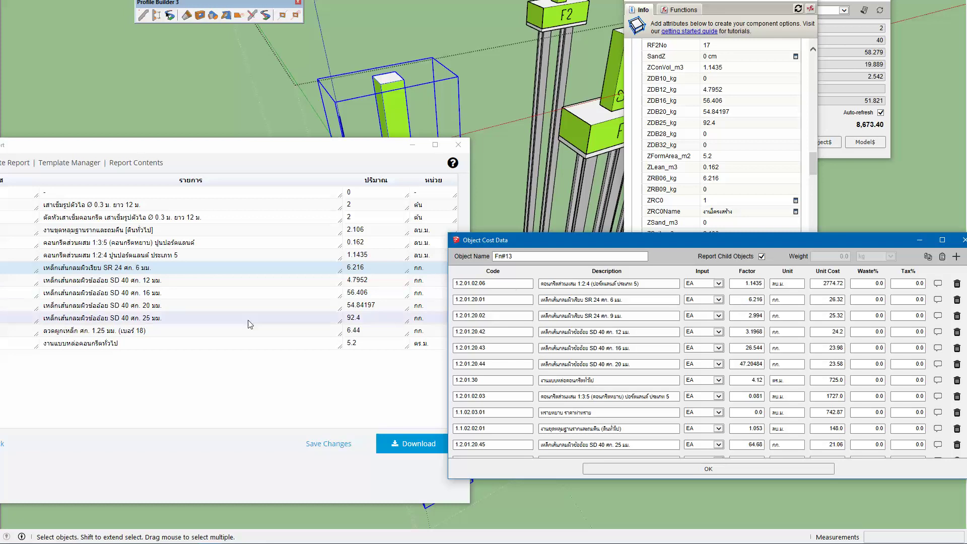
Step: Set the 12 mm bar factor to 4 and the 16 mm bar factor to 56.406
{"action": "left_click", "coordinate": [185, 283]}
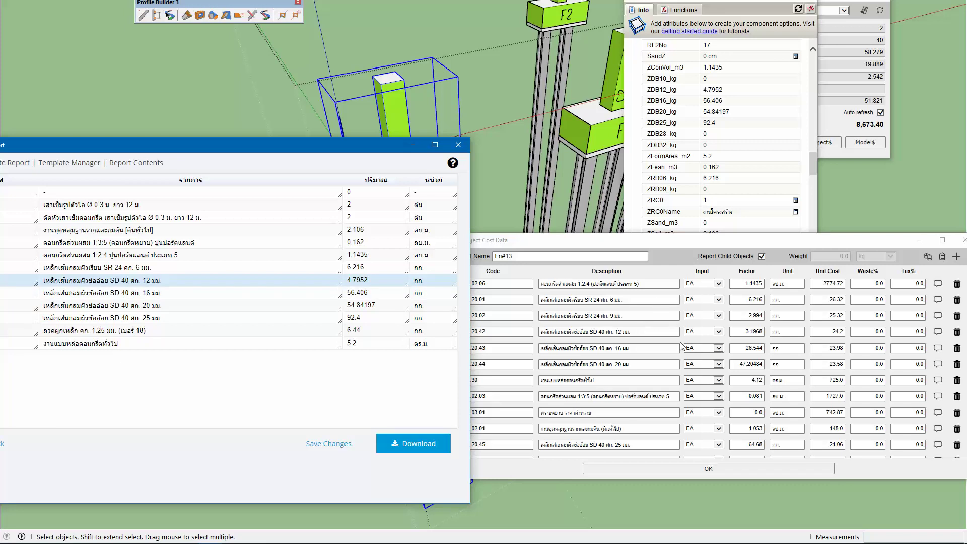
{"action": "double_click", "coordinate": [753, 332]}
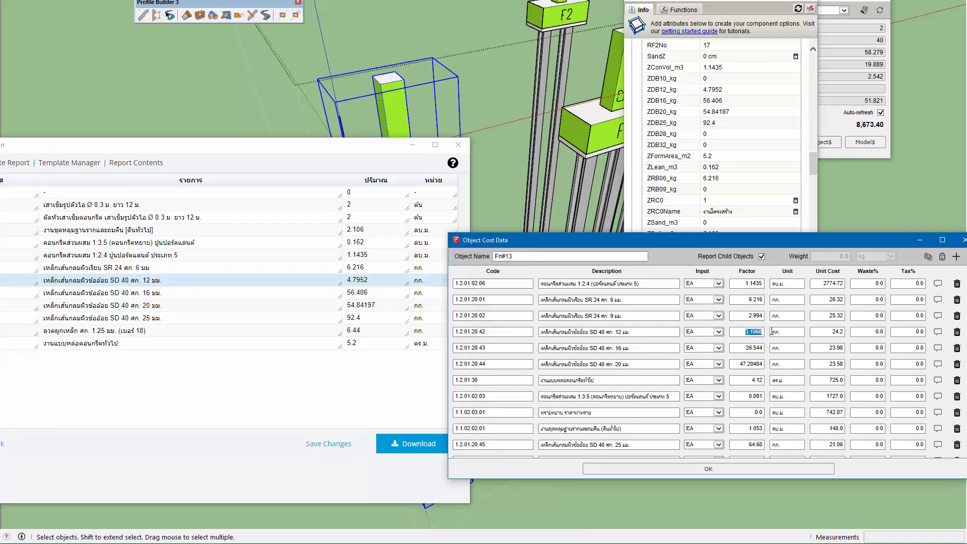
{"action": "type", "text": "4.7952"}
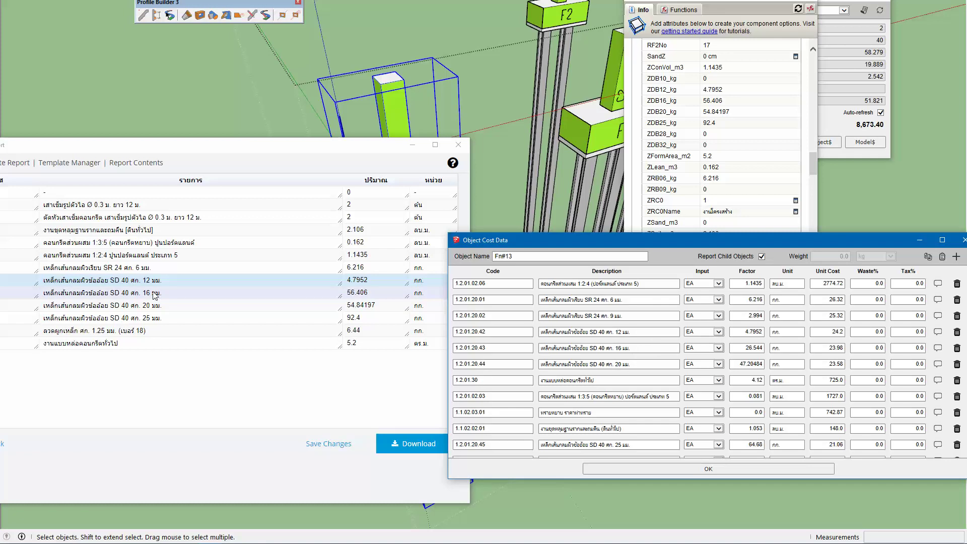
{"action": "left_click", "coordinate": [166, 294]}
{"action": "double_click", "coordinate": [745, 348]}
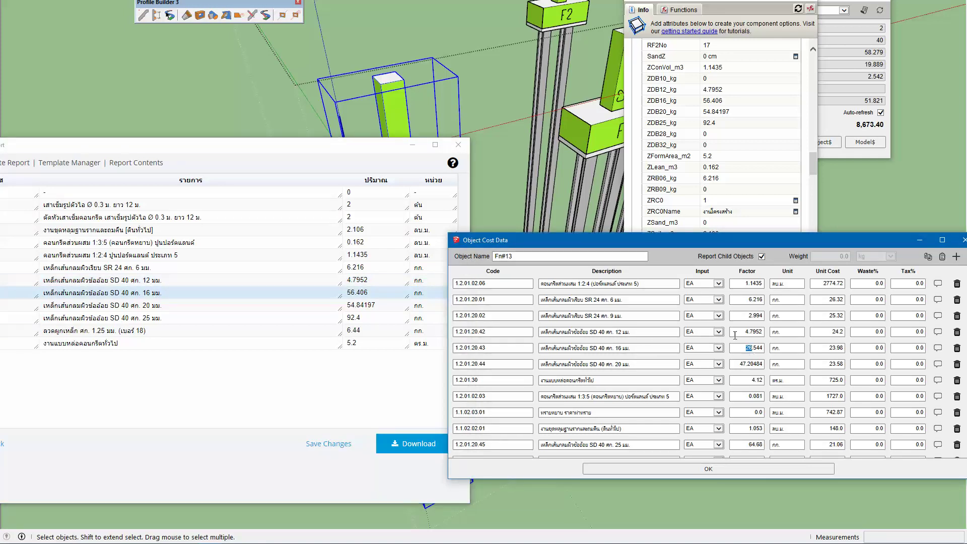
{"action": "left_click", "coordinate": [743, 349]}
{"action": "left_click_drag", "start_coordinate": [742, 347], "coordinate": [774, 350]}
{"action": "type", "text": "56.4"}
{"action": "type", "text": "06"}
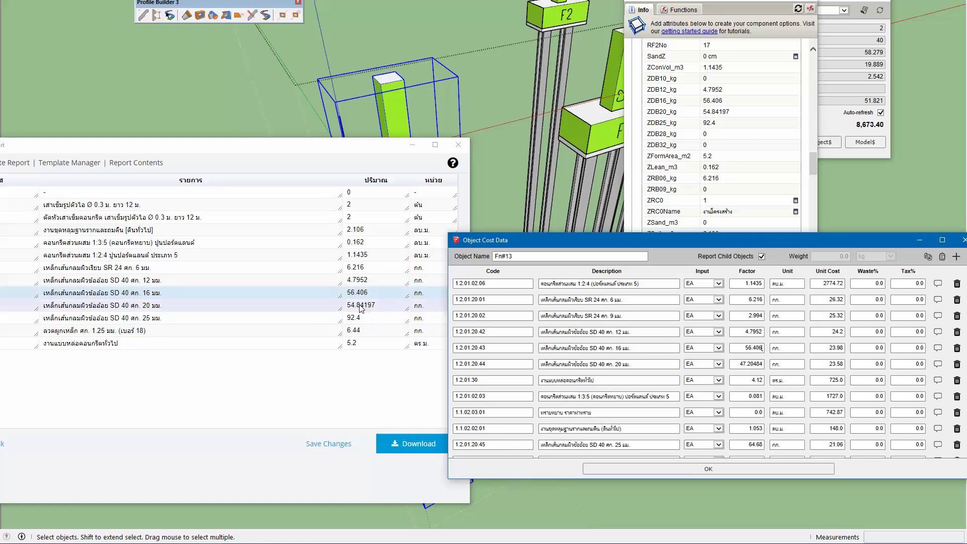
Step: Set the 20 mm bar factor to 54.84197 and the 25 mm bar factor to 92.4
{"action": "left_click", "coordinate": [361, 306]}
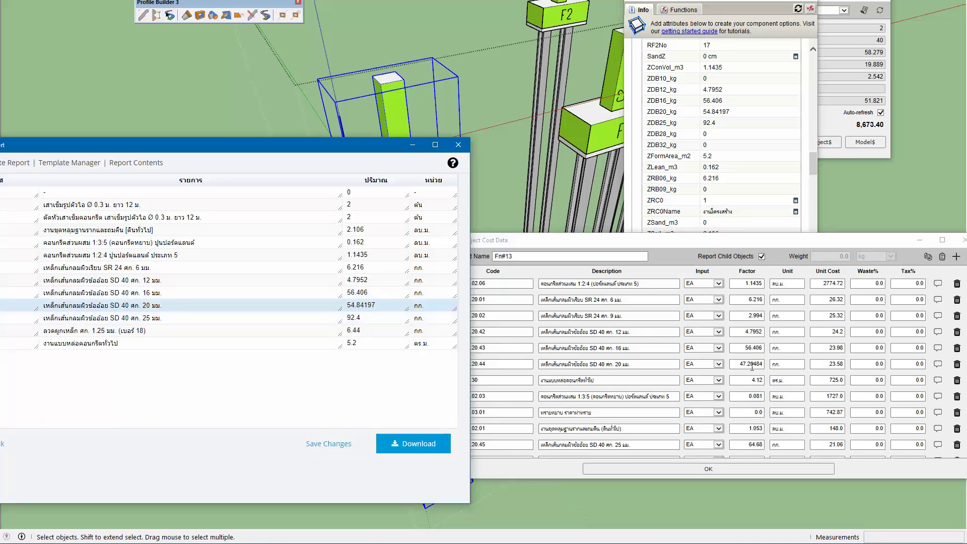
{"action": "left_click", "coordinate": [731, 367]}
{"action": "left_click_drag", "start_coordinate": [736, 362], "coordinate": [776, 367]}
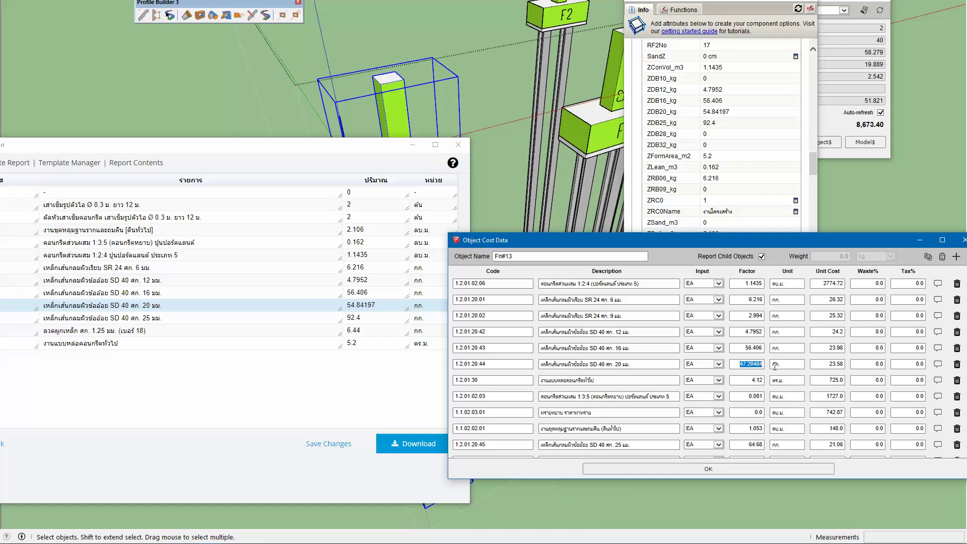
{"action": "type", "text": "54.8"}
{"action": "type", "text": "4197"}
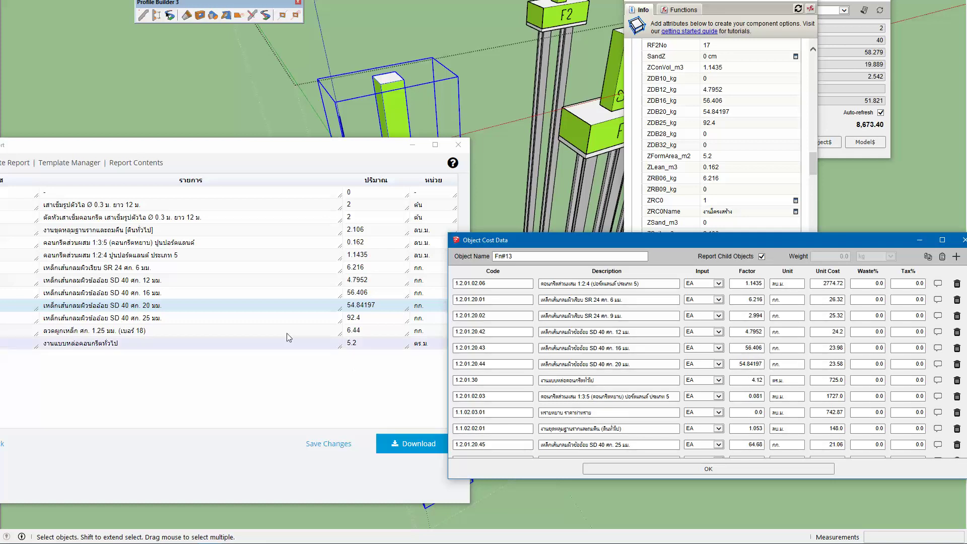
{"action": "left_click", "coordinate": [290, 322]}
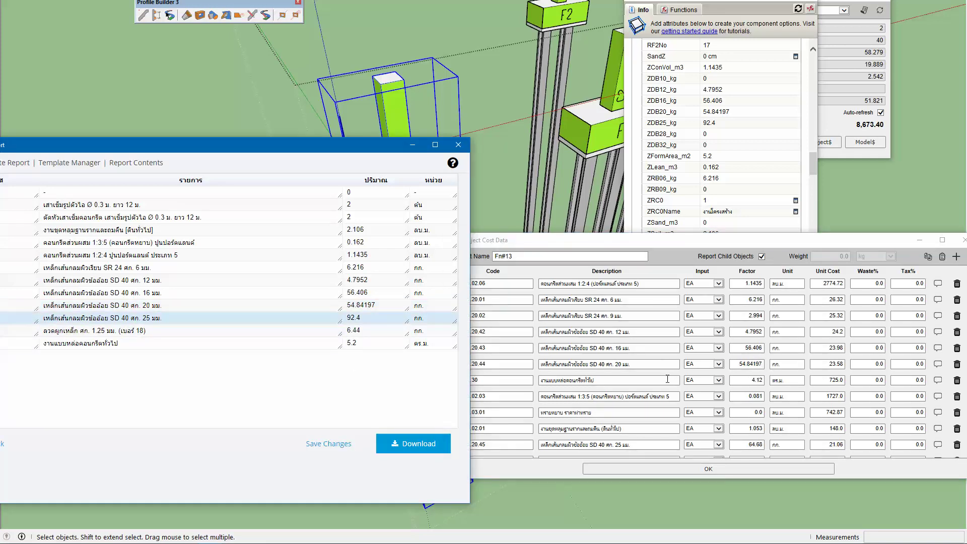
{"action": "scroll", "coordinate": [665, 379], "scroll_direction": "down", "scroll_amount": 1}
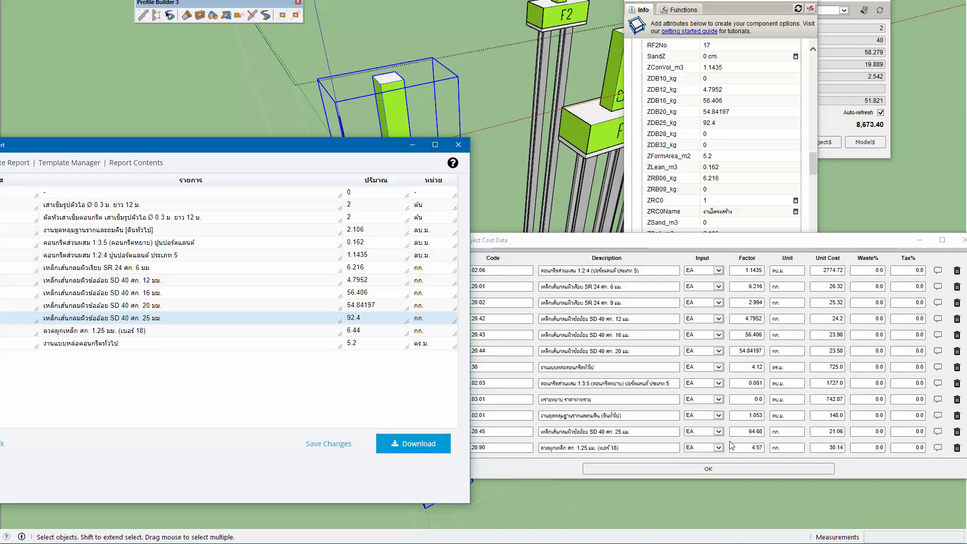
{"action": "left_click", "coordinate": [750, 432]}
{"action": "type", "text": "92."}
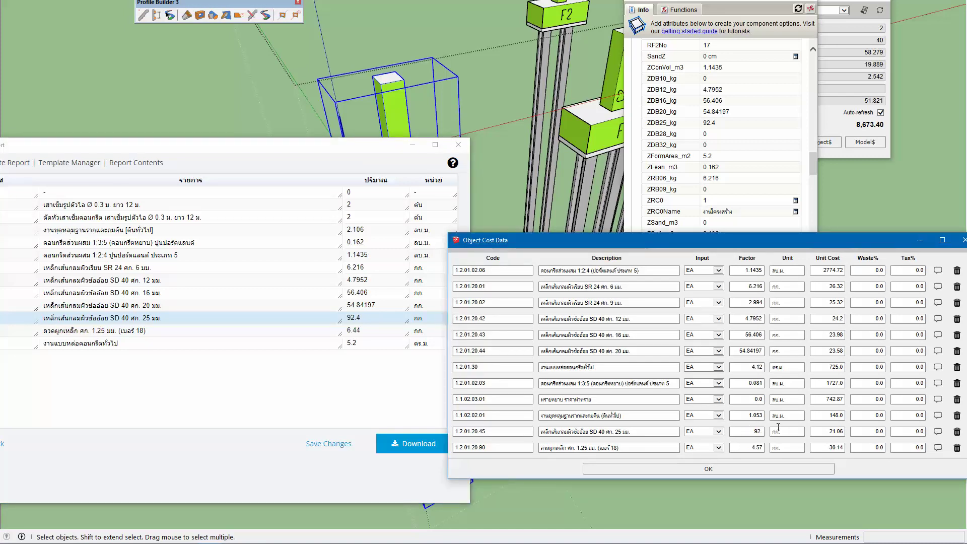
{"action": "type", "text": "4"}
Step: Set tie wire to 6.44, formwork to 5.2, the 9 mm bar to 0, and check ZRB09_kg
{"action": "left_click", "coordinate": [347, 334]}
{"action": "left_click", "coordinate": [740, 448]}
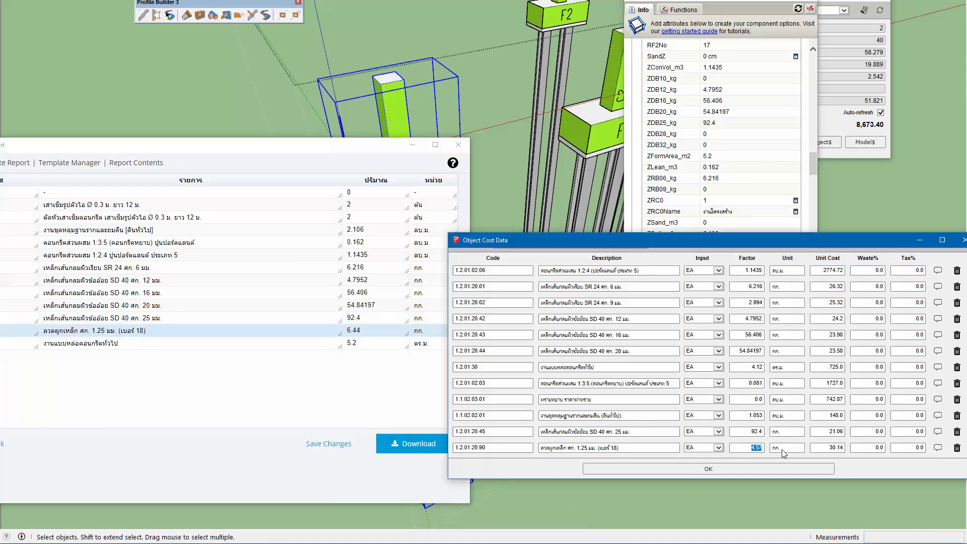
{"action": "type", "text": "6.44"}
{"action": "left_click_drag", "start_coordinate": [749, 368], "coordinate": [772, 369]}
{"action": "type", "text": "5"}
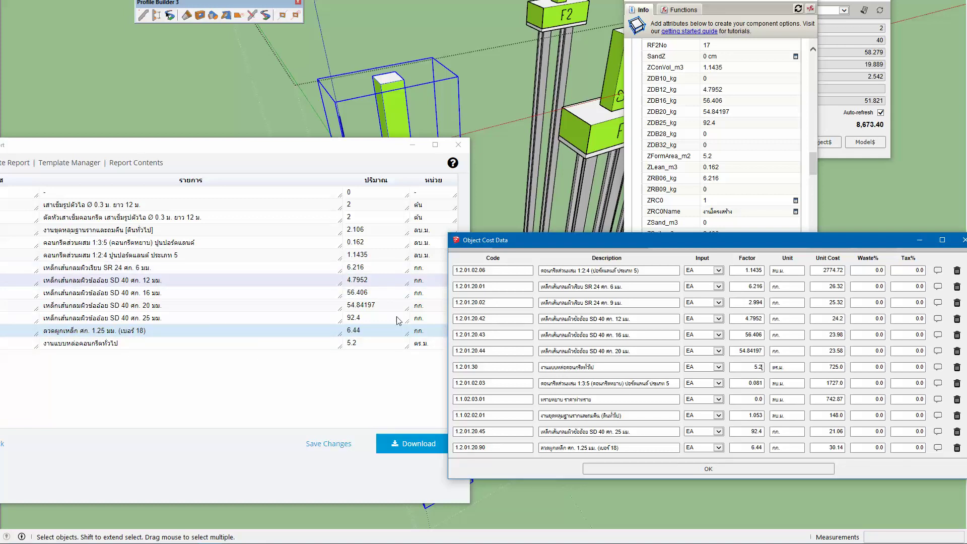
{"action": "left_click_drag", "start_coordinate": [746, 302], "coordinate": [775, 304]}
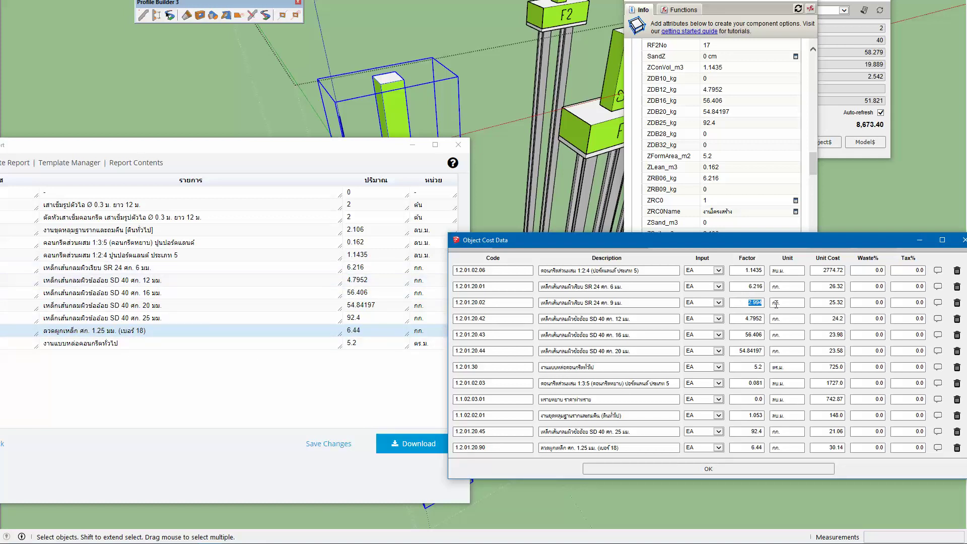
{"action": "type", "text": "0"}
{"action": "left_click", "coordinate": [814, 165]}
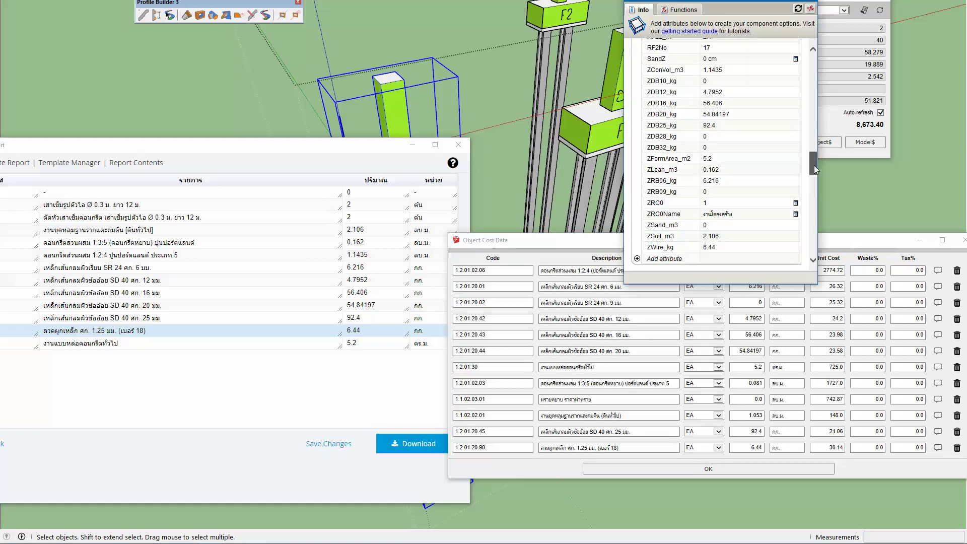
{"action": "left_click", "coordinate": [736, 195]}
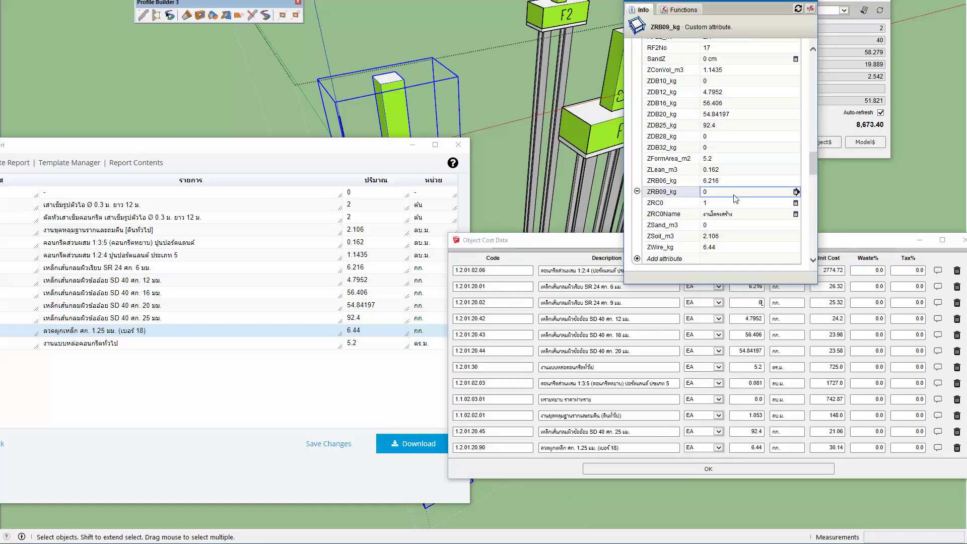
Step: Confirm the footing cost data, then zoom to footing F2 and enter its group
{"action": "left_click", "coordinate": [706, 469]}
{"action": "middle_click_drag", "start_coordinate": [566, 269], "coordinate": [565, 338]}
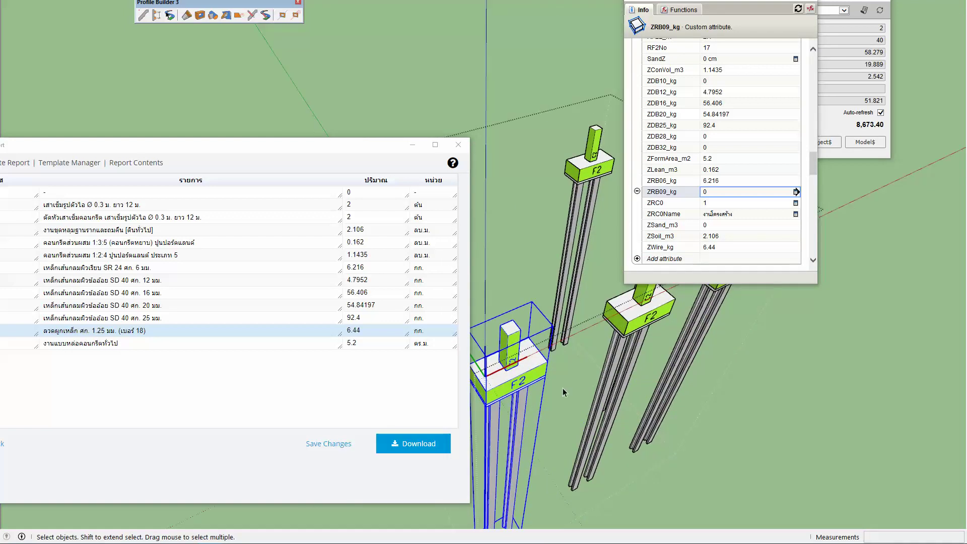
{"action": "middle_click_drag", "start_coordinate": [563, 388], "coordinate": [527, 374]}
{"action": "scroll", "coordinate": [527, 374], "scroll_direction": "up", "scroll_amount": 1}
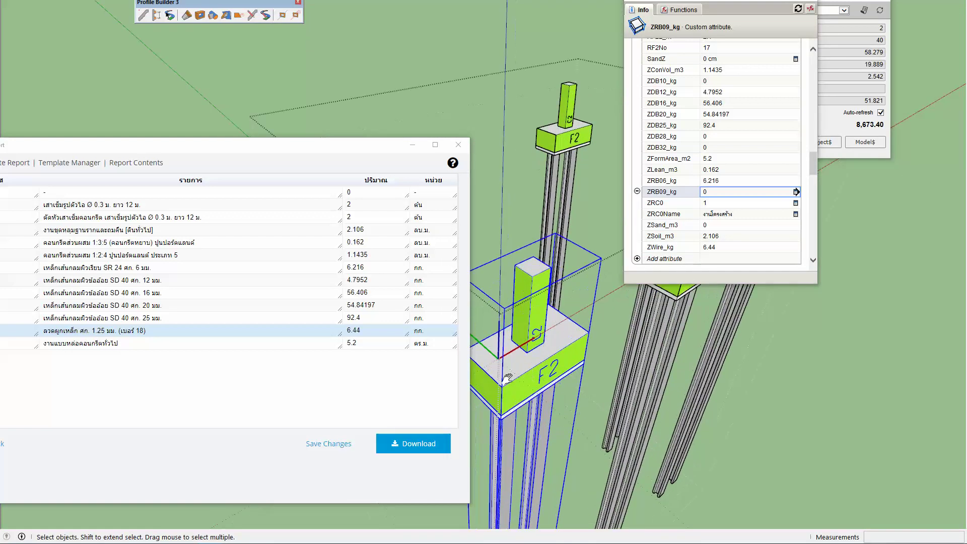
{"action": "scroll", "coordinate": [528, 375], "scroll_direction": "up", "scroll_amount": 2}
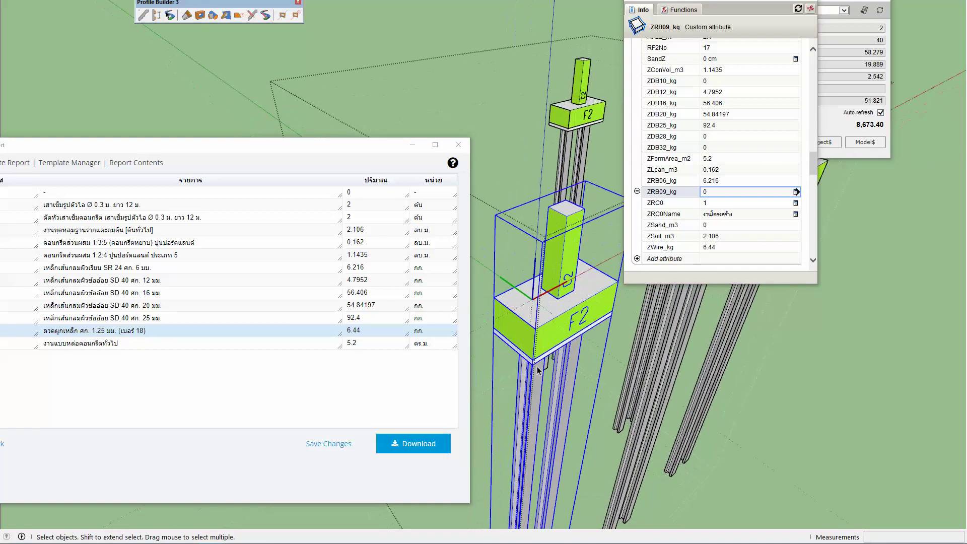
{"action": "double_click", "coordinate": [536, 393]}
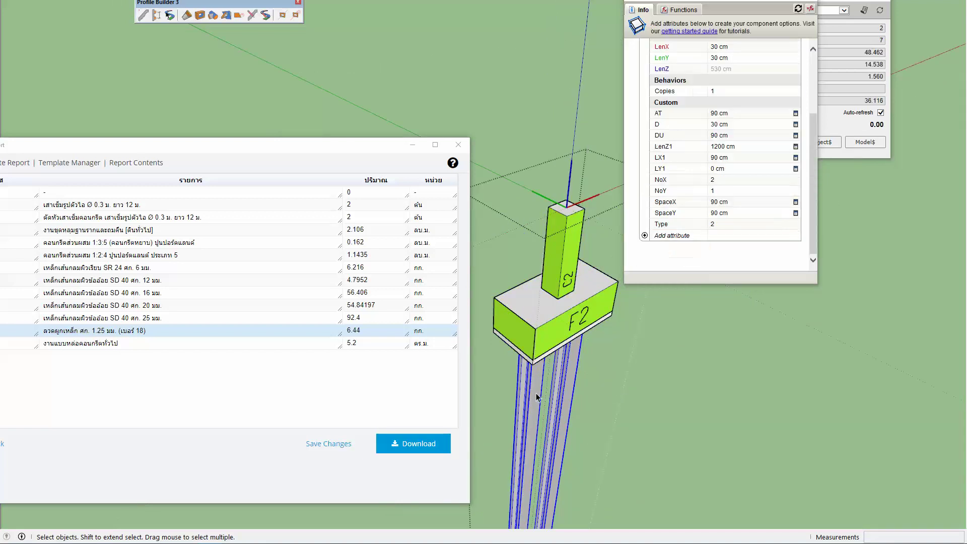
Step: Open the pile component's cost data, see it is empty, and close it
{"action": "left_click", "coordinate": [820, 7]}
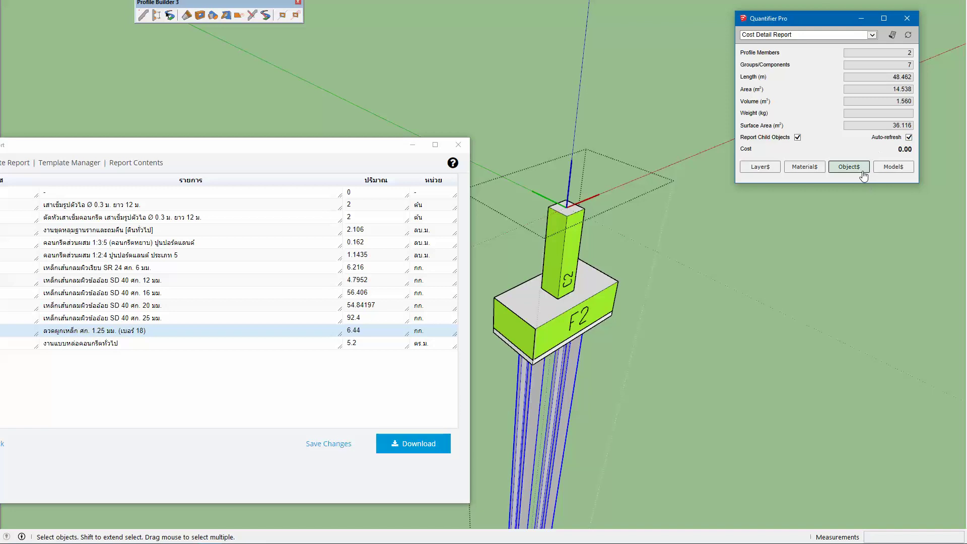
{"action": "left_click", "coordinate": [859, 169]}
{"action": "left_click_drag", "start_coordinate": [813, 240], "coordinate": [708, 235]}
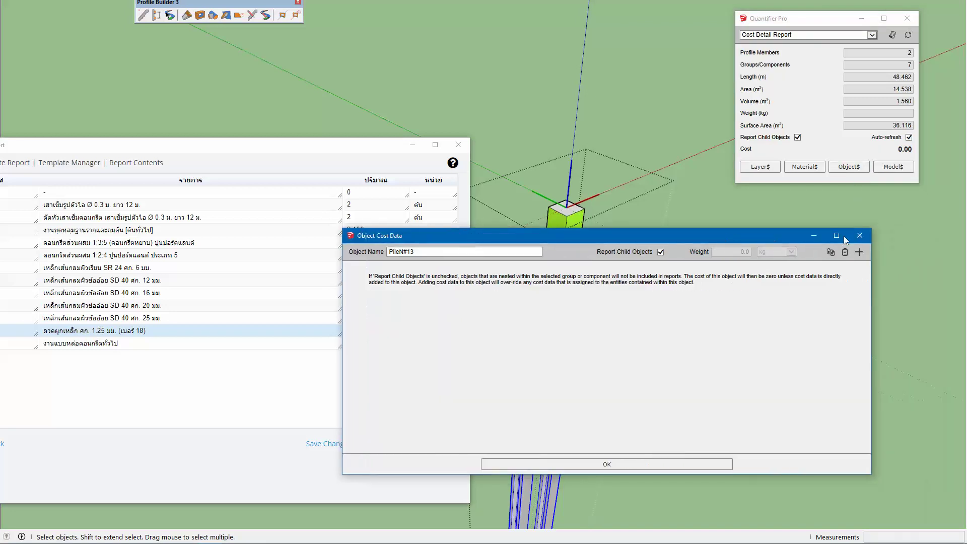
{"action": "left_click", "coordinate": [860, 235]}
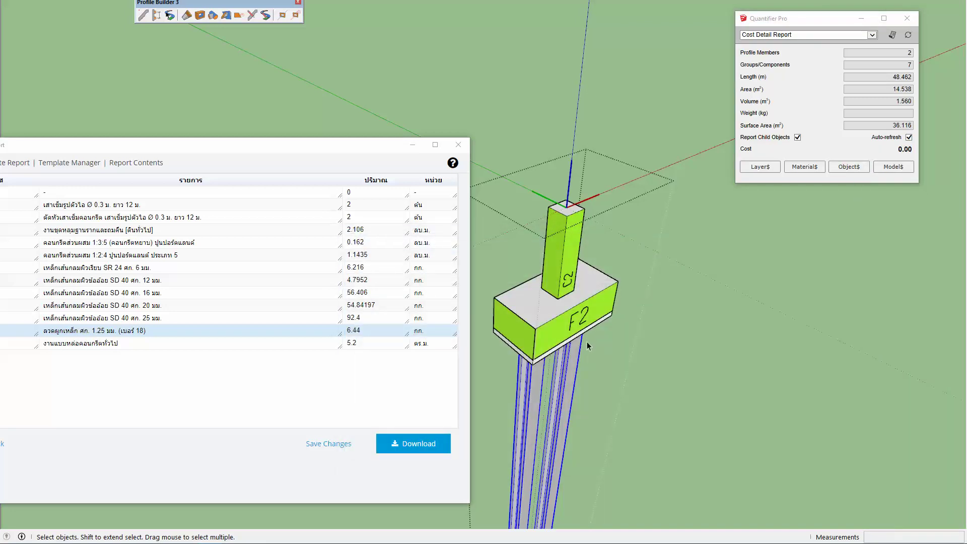
Step: Run a Cost Detail Report on a single pile, find it empty, and exit group editing
{"action": "double_click", "coordinate": [529, 389]}
{"action": "left_click", "coordinate": [529, 390]}
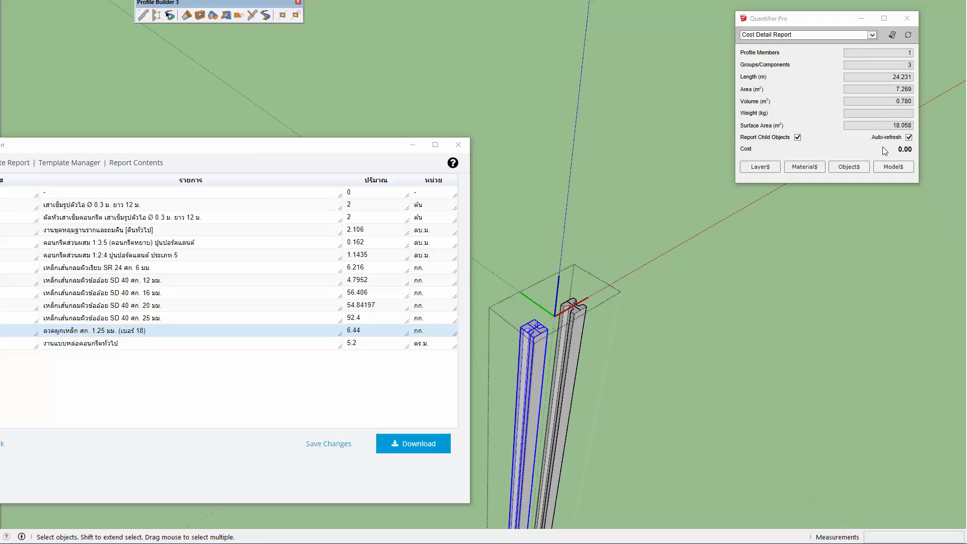
{"action": "left_click", "coordinate": [893, 35]}
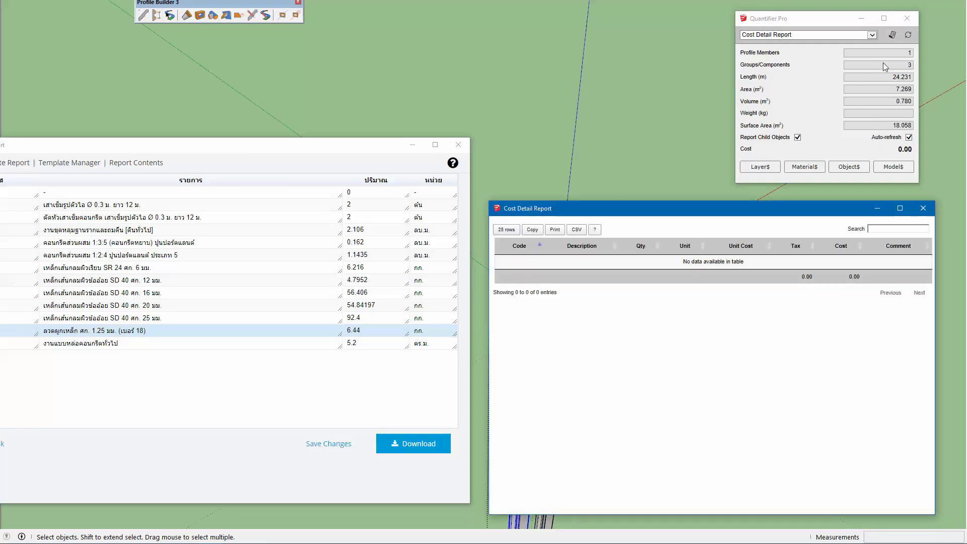
{"action": "left_click", "coordinate": [924, 210]}
{"action": "left_click", "coordinate": [656, 234]}
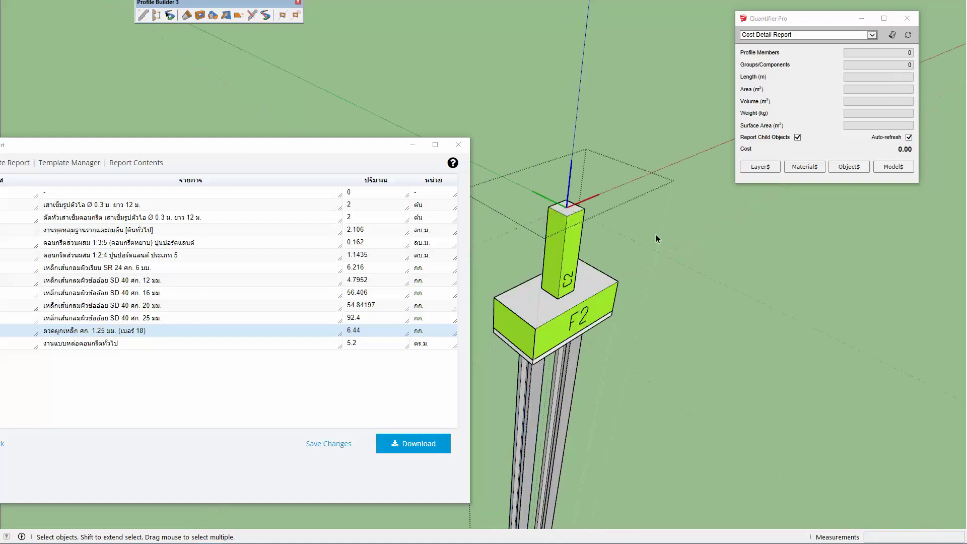
{"action": "left_click", "coordinate": [517, 131]}
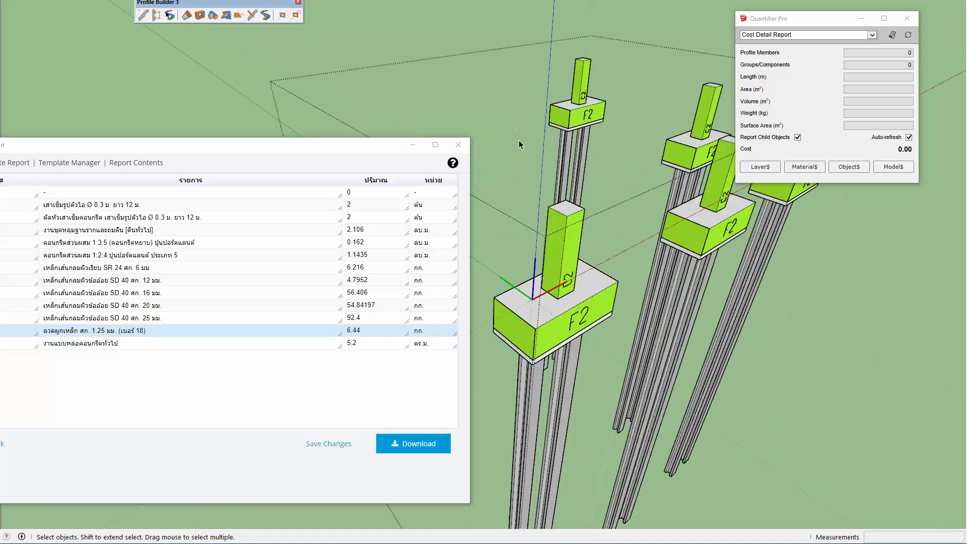
Step: Select the F2 footing and open its Component Attributes window, resizing it
{"action": "left_click", "coordinate": [571, 235]}
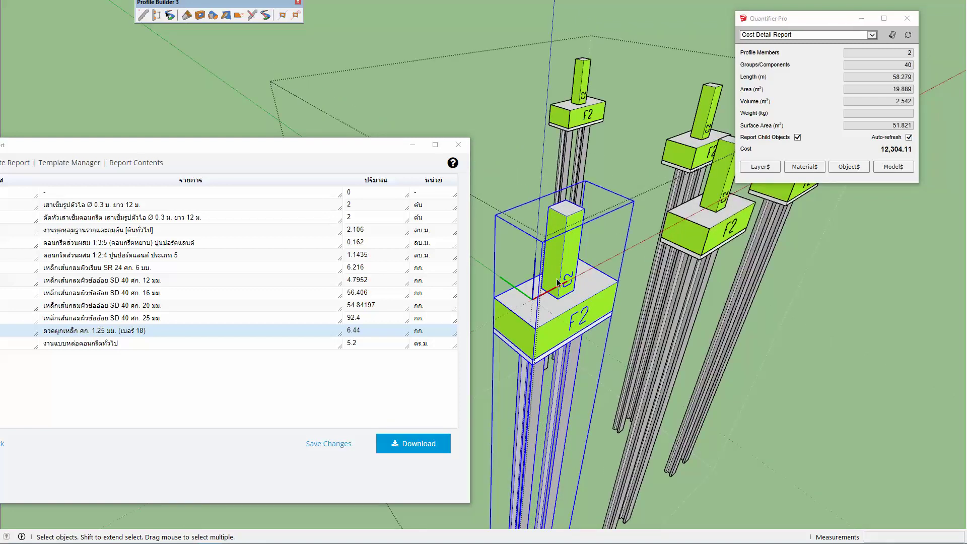
{"action": "key", "text": "ctrl+shift+a"}
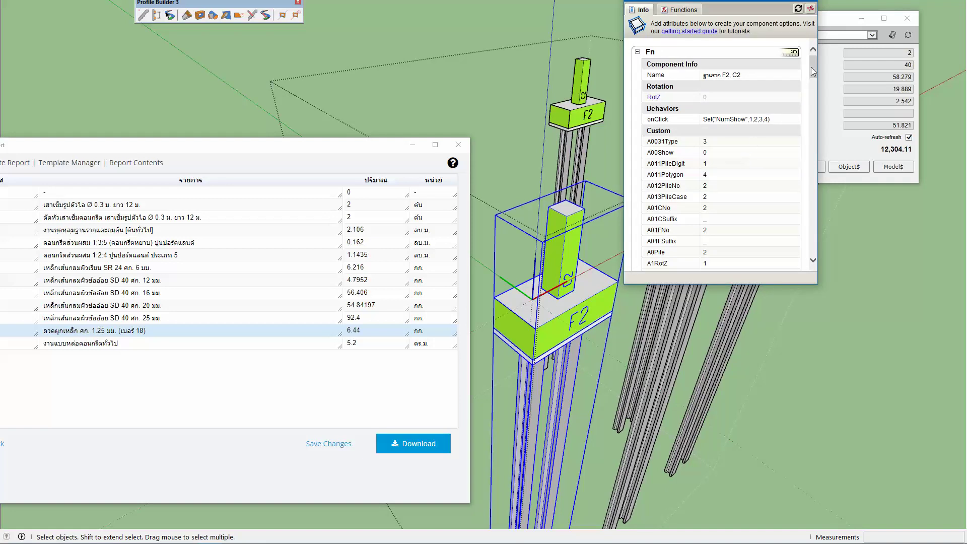
{"action": "left_click_drag", "start_coordinate": [814, 61], "coordinate": [817, 166]}
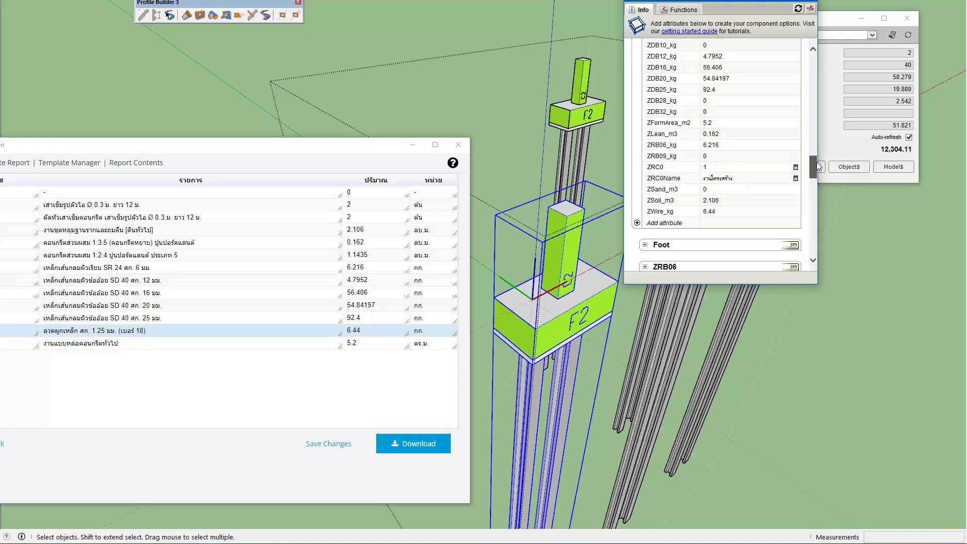
{"action": "mouse_move", "coordinate": [817, 166]}
{"action": "left_mouse_down"}
{"action": "mouse_move", "coordinate": [815, 153]}
{"action": "mouse_move", "coordinate": [811, 219]}
{"action": "left_mouse_up"}
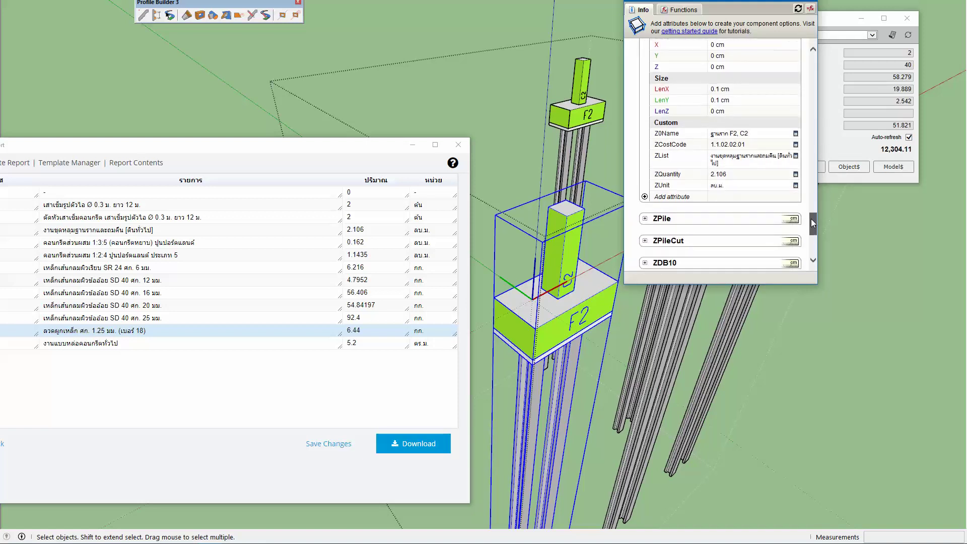
Step: Expand ZPile to inspect its ZCostCode, then collapse the ZPile and ZSoil groups
{"action": "left_click", "coordinate": [674, 219]}
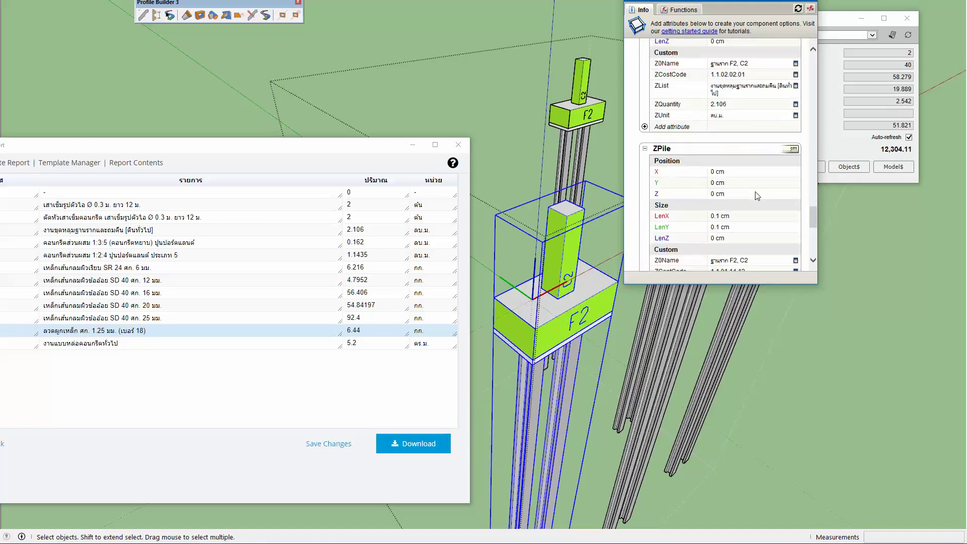
{"action": "scroll", "coordinate": [757, 196], "scroll_direction": "down", "scroll_amount": 1}
{"action": "scroll", "coordinate": [759, 201], "scroll_direction": "down", "scroll_amount": 2}
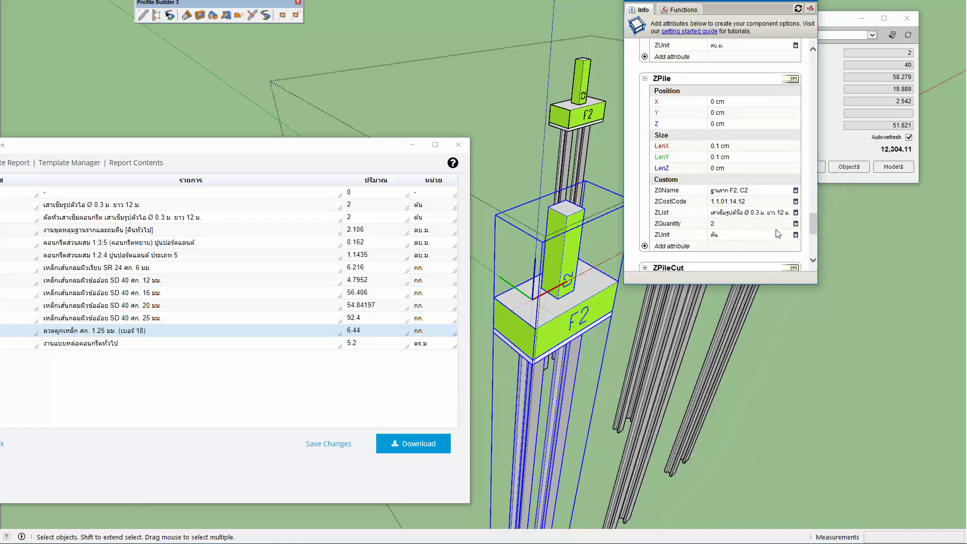
{"action": "scroll", "coordinate": [776, 233], "scroll_direction": "down", "scroll_amount": 3}
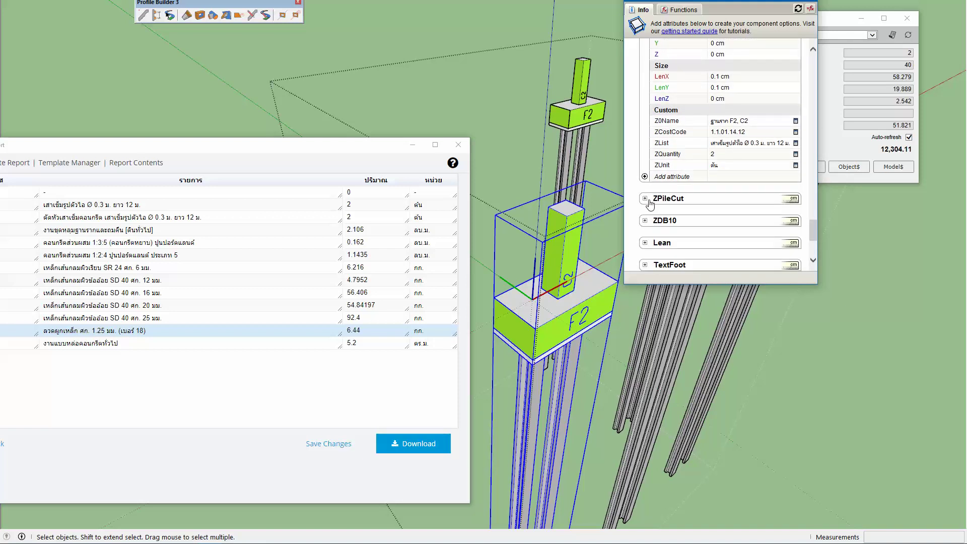
{"action": "scroll", "coordinate": [649, 162], "scroll_direction": "up", "scroll_amount": 3}
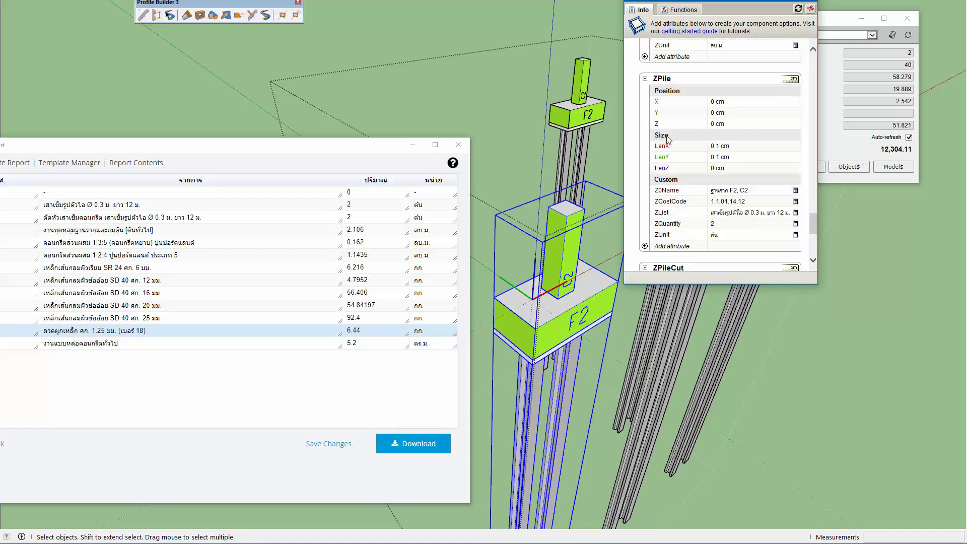
{"action": "left_click", "coordinate": [645, 79]}
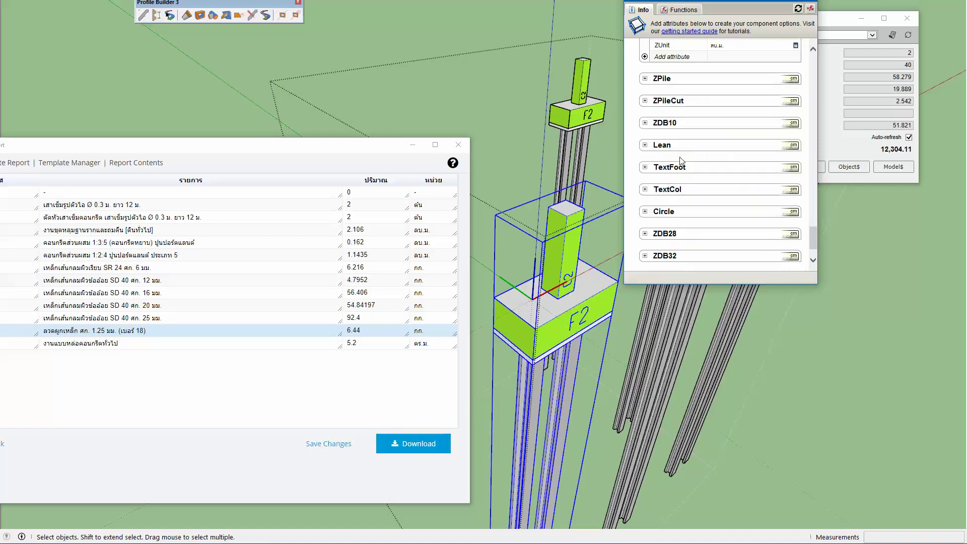
{"action": "scroll", "coordinate": [694, 176], "scroll_direction": "up", "scroll_amount": 3}
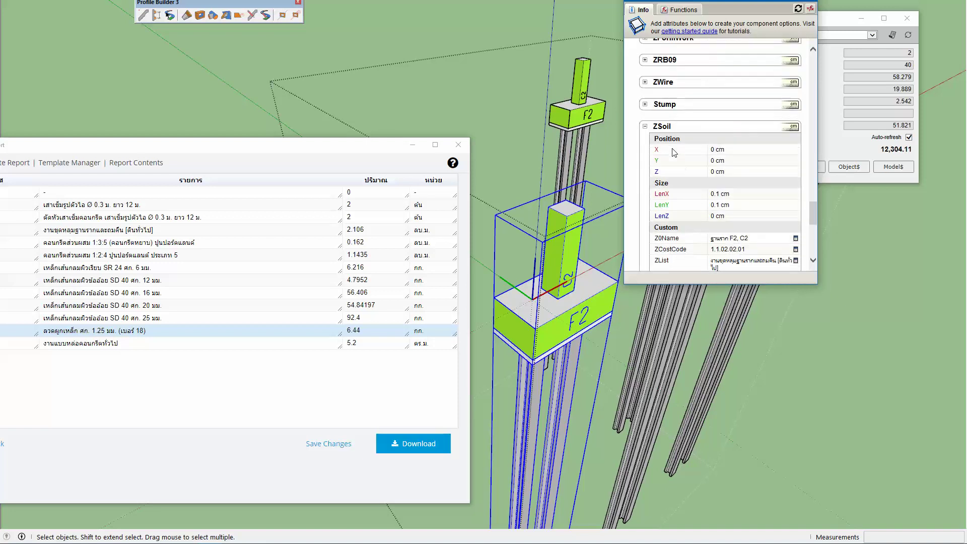
{"action": "left_click", "coordinate": [647, 130]}
Step: Draw a small rectangle on the F2 footing top and push/pull it into a box
{"action": "mouse_move", "coordinate": [569, 282]}
{"action": "middle_mouse_down"}
{"action": "mouse_move", "coordinate": [546, 294]}
{"action": "mouse_move", "coordinate": [550, 313]}
{"action": "middle_mouse_up"}
{"action": "scroll", "coordinate": [552, 322], "scroll_direction": "up", "scroll_amount": 3}
{"action": "key", "text": "r"}
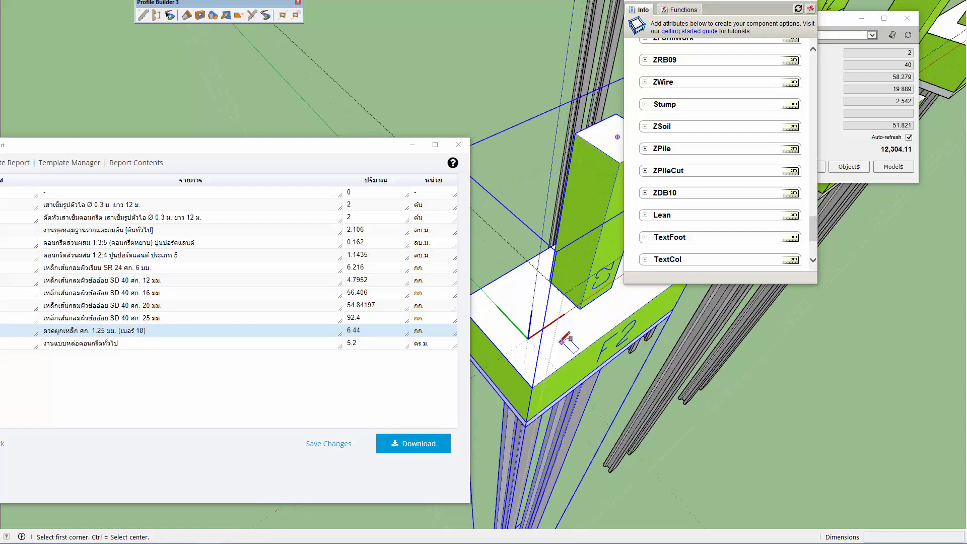
{"action": "left_click", "coordinate": [553, 338]}
{"action": "left_click", "coordinate": [578, 334]}
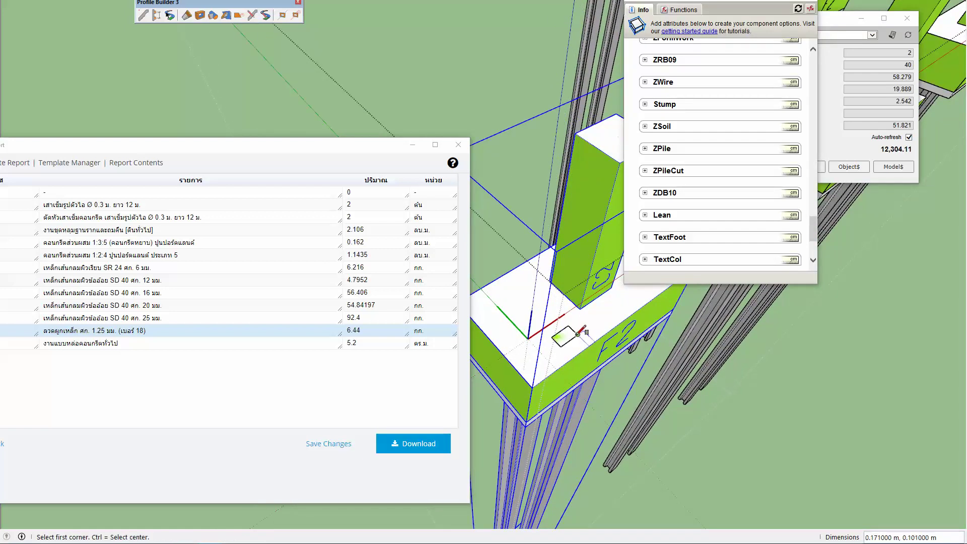
{"action": "key", "text": "p"}
{"action": "left_click", "coordinate": [566, 338]}
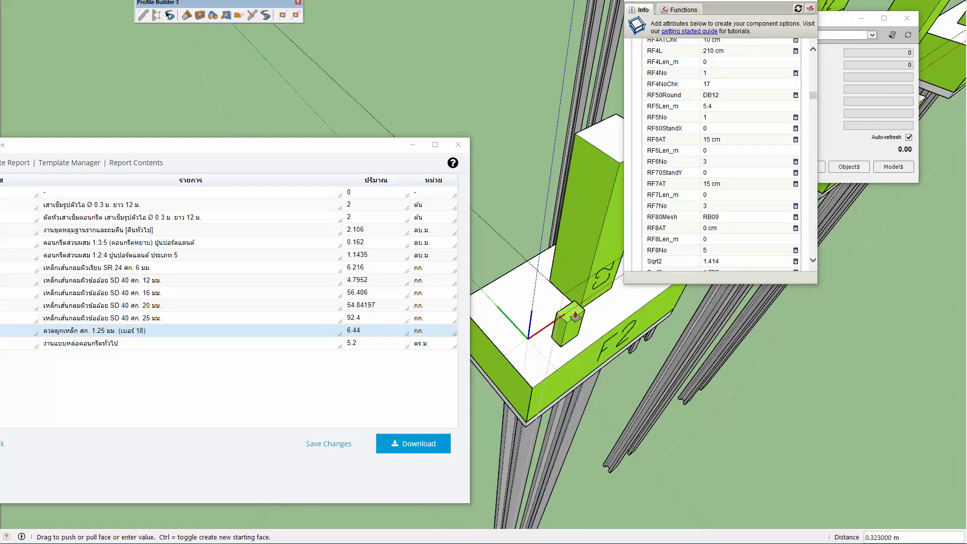
{"action": "left_click", "coordinate": [575, 330]}
{"action": "key", "text": "space"}
Step: Select the new box, open its cost data, and add a blank cost row
{"action": "triple_click", "coordinate": [576, 330]}
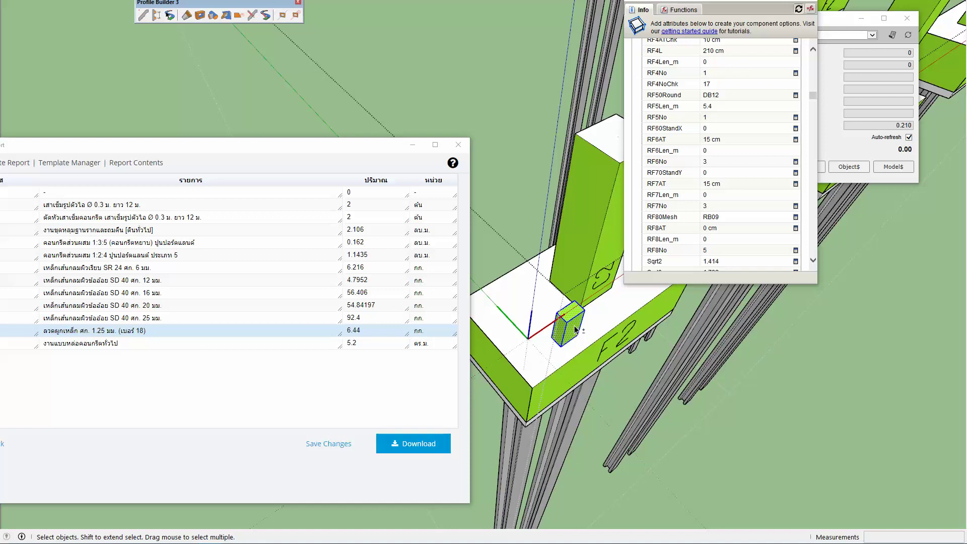
{"action": "left_click", "coordinate": [849, 167]}
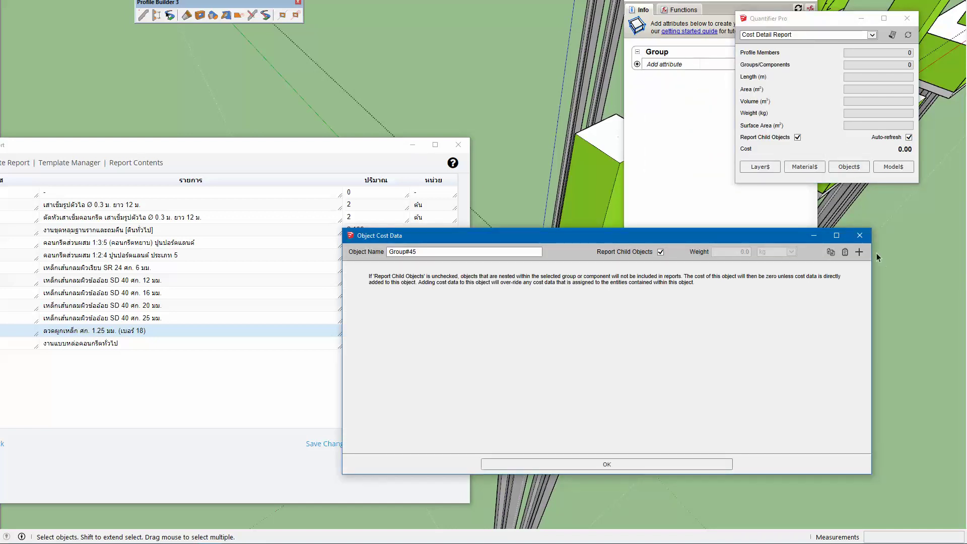
{"action": "left_click", "coordinate": [859, 252]}
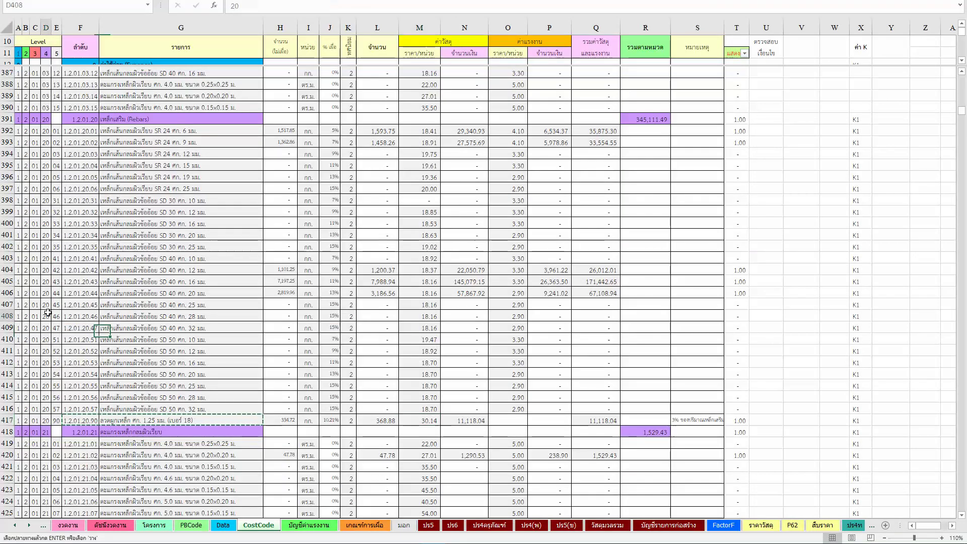
Step: Copy the CostCode sheet's row 203 pile code 1.1.01.15.12 and description, then return to SketchUp
{"action": "key", "text": "Left"}
{"action": "key", "text": "Up"}
{"action": "key", "text": "Up"}
{"action": "key", "text": "Up"}
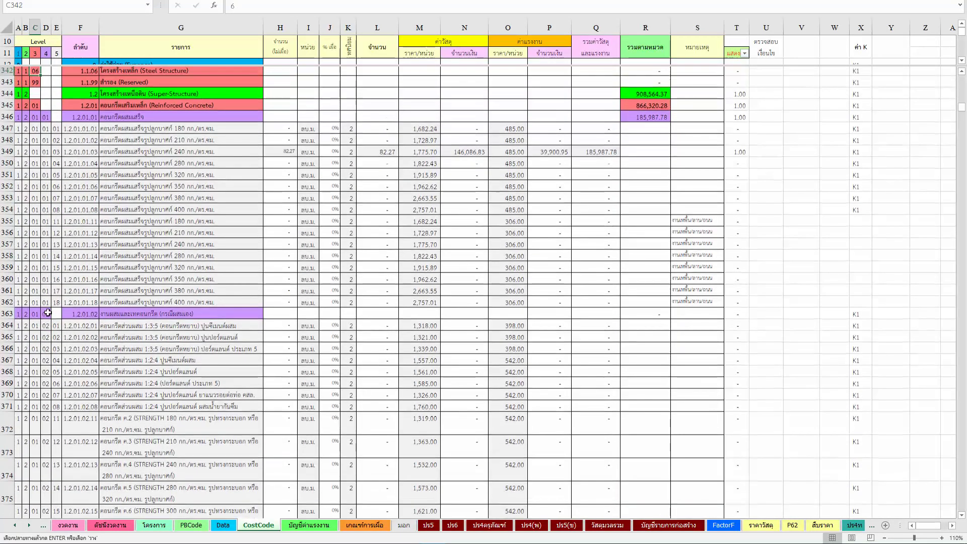
{"action": "key", "text": "Up"}
{"action": "key", "text": "Up"}
{"action": "key", "text": "Up"}
{"action": "key", "text": "Up"}
{"action": "key", "text": "Up"}
{"action": "key", "text": "Up"}
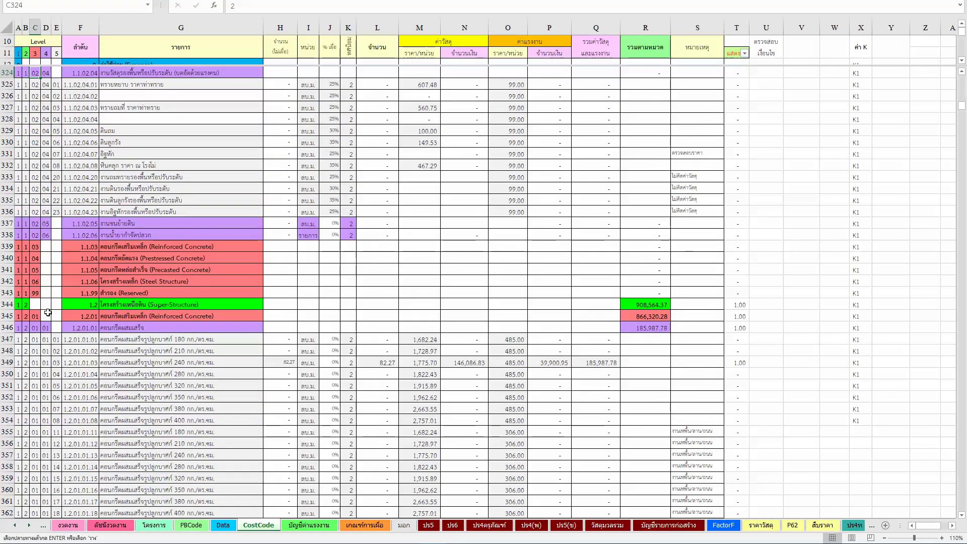
{"action": "key", "text": "Up"}
{"action": "key", "text": "Up"}
{"action": "key", "text": "Up"}
{"action": "key", "text": "Up"}
{"action": "key", "text": "Up"}
{"action": "key", "text": "Up"}
{"action": "key", "text": "Up"}
{"action": "key", "text": "Up"}
{"action": "key", "text": "Up"}
{"action": "key", "text": "Up"}
{"action": "key", "text": "Up"}
{"action": "key", "text": "Up"}
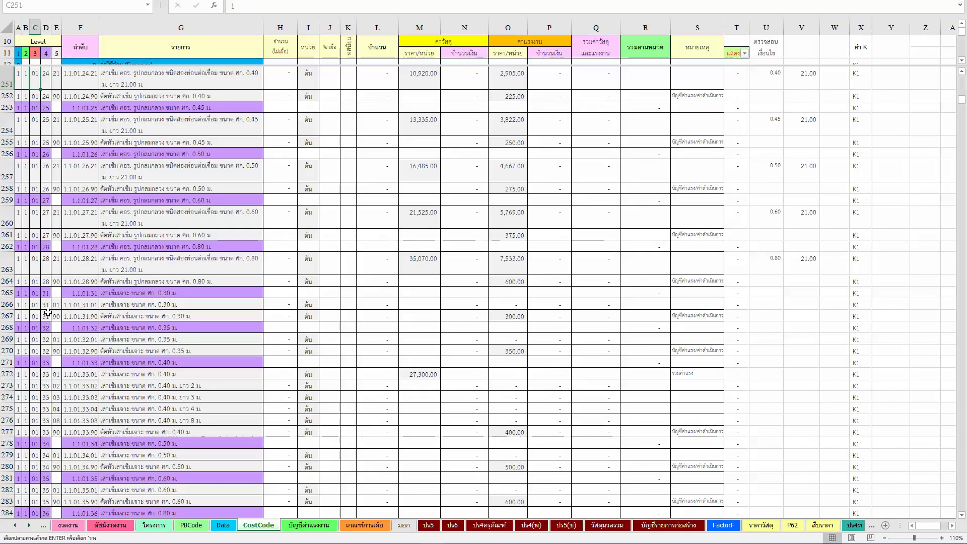
{"action": "key", "text": "Up"}
{"action": "key", "text": "Up"}
{"action": "key", "text": "Up"}
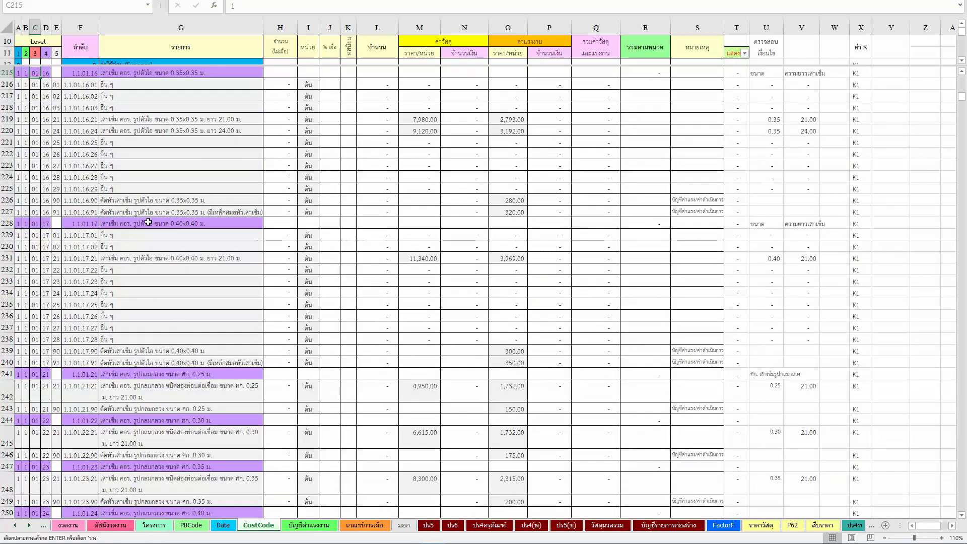
{"action": "scroll", "coordinate": [146, 227], "scroll_direction": "up", "scroll_amount": 2}
{"action": "scroll", "coordinate": [242, 202], "scroll_direction": "up", "scroll_amount": 2}
{"action": "scroll", "coordinate": [328, 173], "scroll_direction": "up", "scroll_amount": 2}
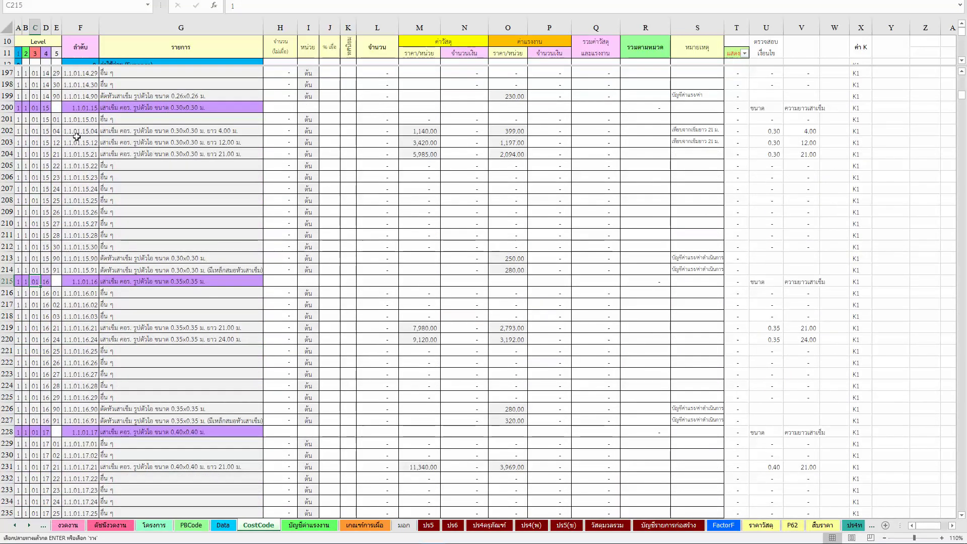
{"action": "left_click_drag", "start_coordinate": [77, 143], "coordinate": [109, 146]}
{"action": "key", "text": "ctrl+c"}
{"action": "key", "text": "alt+Tab"}
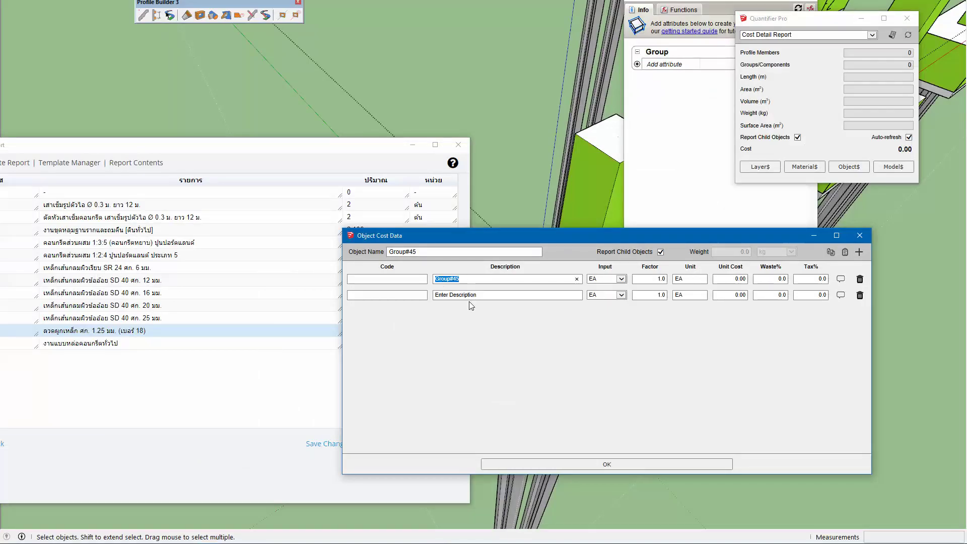
Step: Paste the 12.00 m pile item into row one, moving code 1.1.01.15.12 into Code
{"action": "key", "text": "ctrl+v"}
{"action": "left_click_drag", "start_coordinate": [450, 279], "coordinate": [401, 281]}
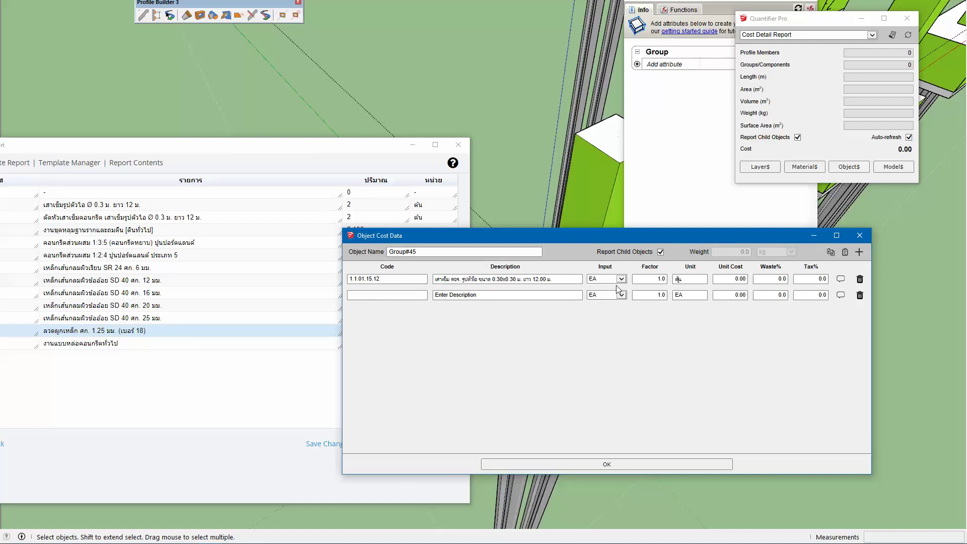
{"action": "key", "text": "alt+Tab"}
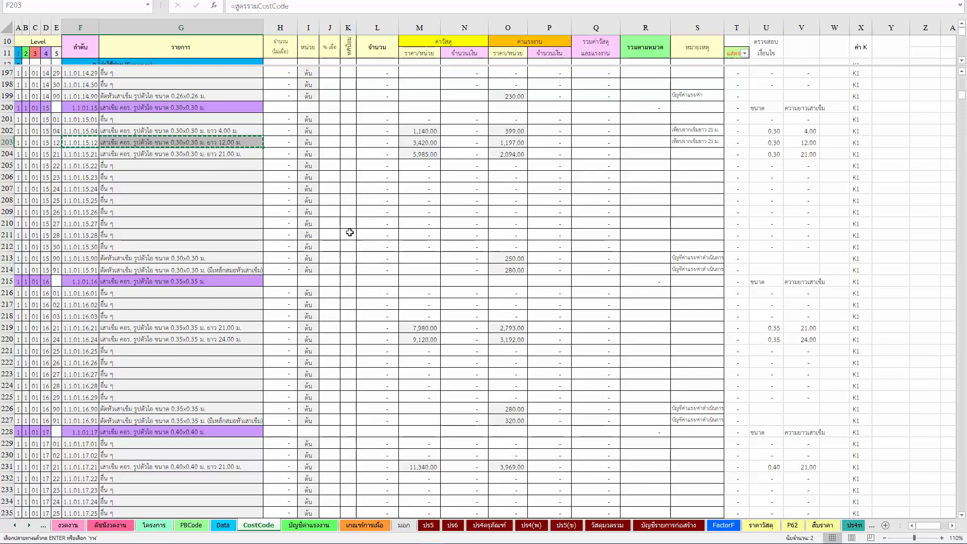
Step: Sum the pile's material and labour prices and enter unit cost 4617 in row one
{"action": "left_click", "coordinate": [423, 142]}
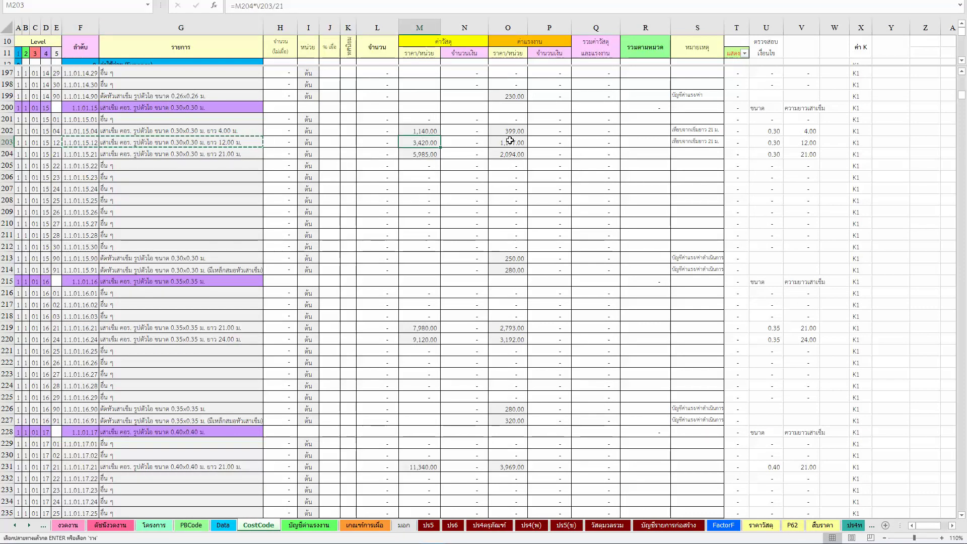
{"action": "left_click", "coordinate": [510, 141], "text": "ctrl"}
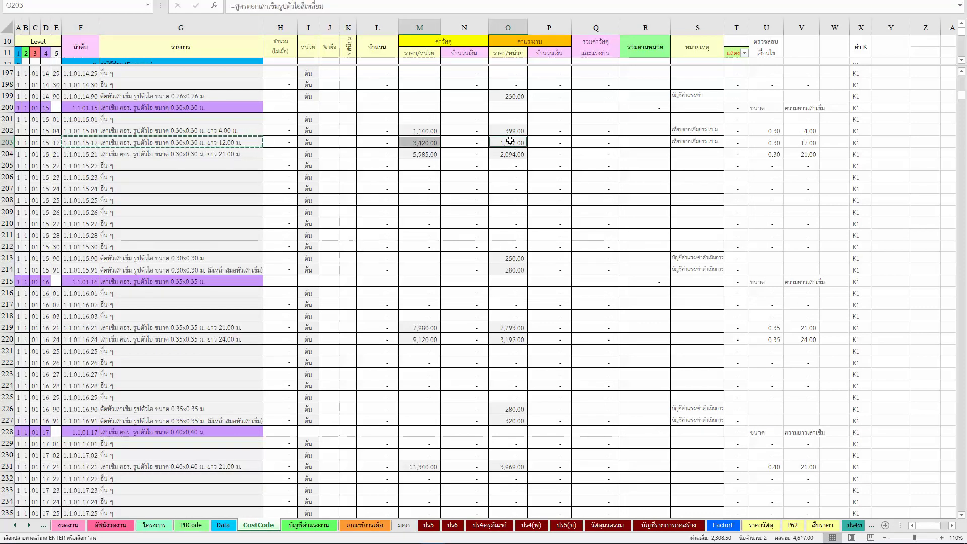
{"action": "key", "text": "alt+Tab"}
{"action": "key", "text": "Tab"}
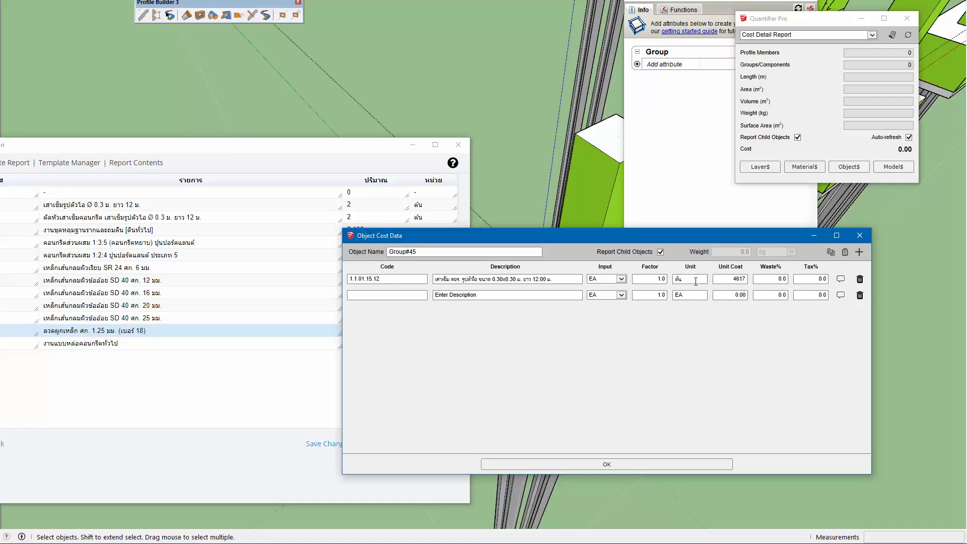
Step: Copy pile-head cutting item 1.1.01.15.91 from row 214 into row two's description
{"action": "key", "text": "alt+Tab"}
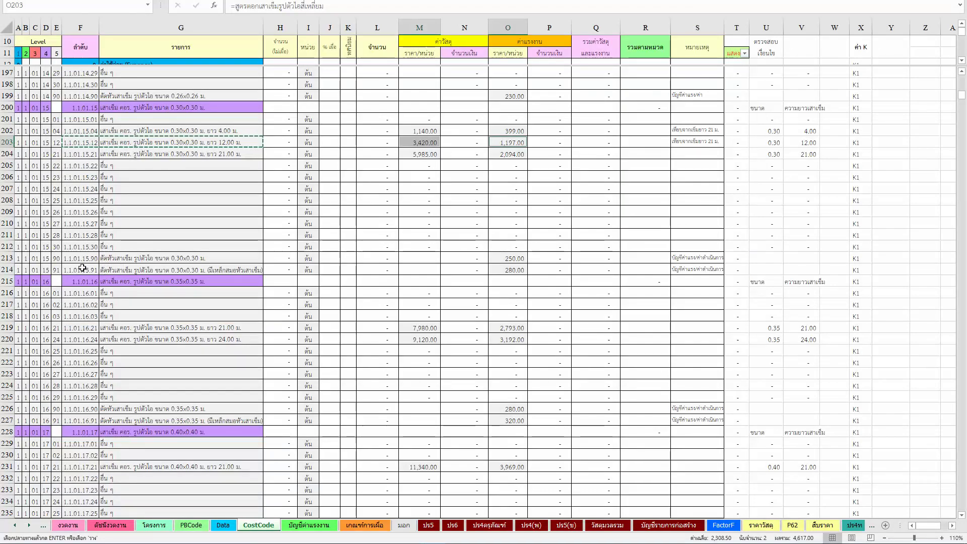
{"action": "left_click", "coordinate": [109, 269]}
{"action": "key", "text": "ctrl+c"}
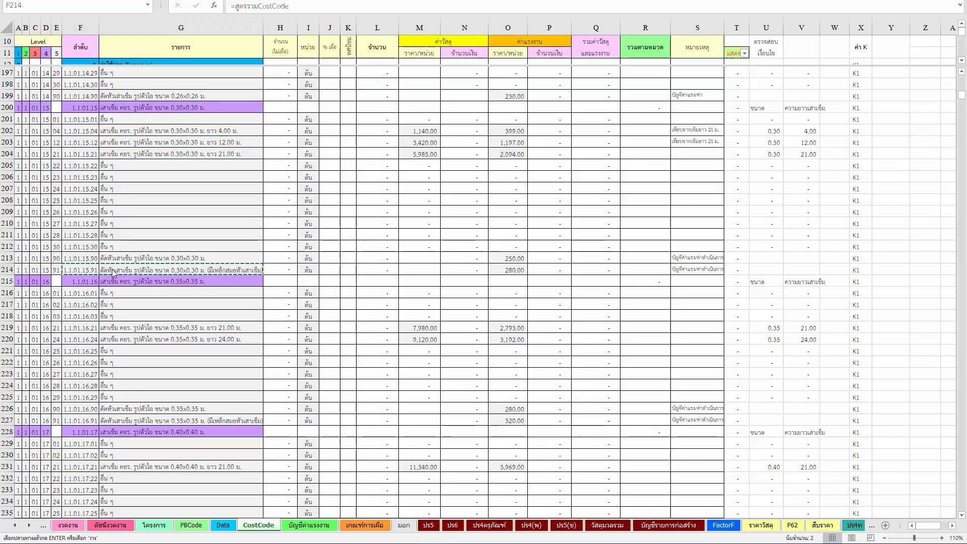
{"action": "key", "text": "alt+Tab"}
{"action": "key", "text": "ctrl+v"}
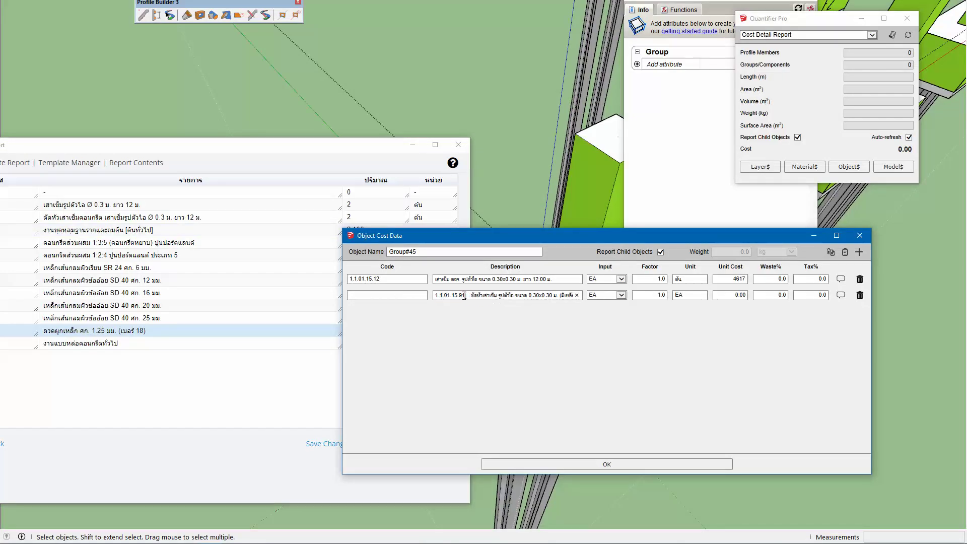
Step: Move code 1.1.01.15.91 into row two's Code field and remove the description's leading space
{"action": "double_click", "coordinate": [464, 296]}
{"action": "left_click_drag", "start_coordinate": [454, 299], "coordinate": [416, 300]}
{"action": "left_click", "coordinate": [436, 295]}
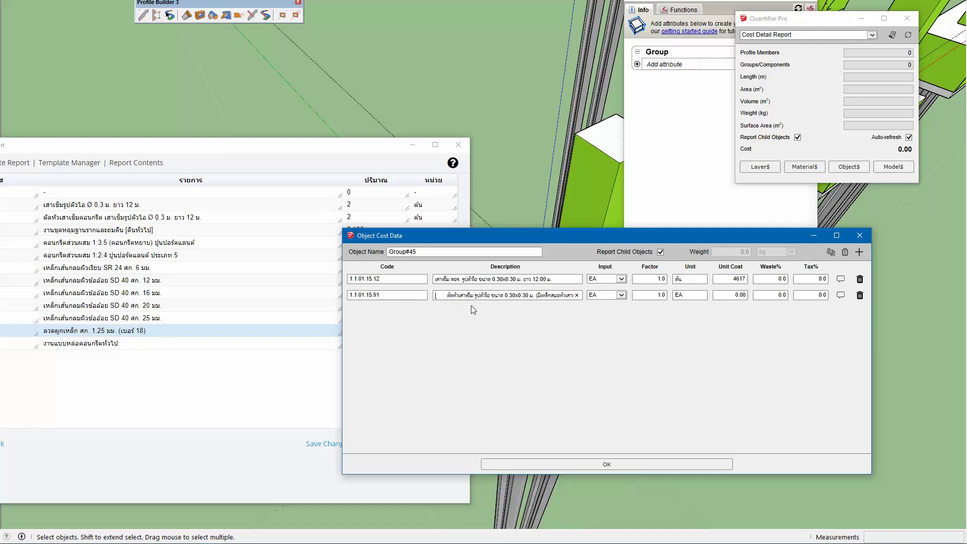
{"action": "key", "text": "Delete"}
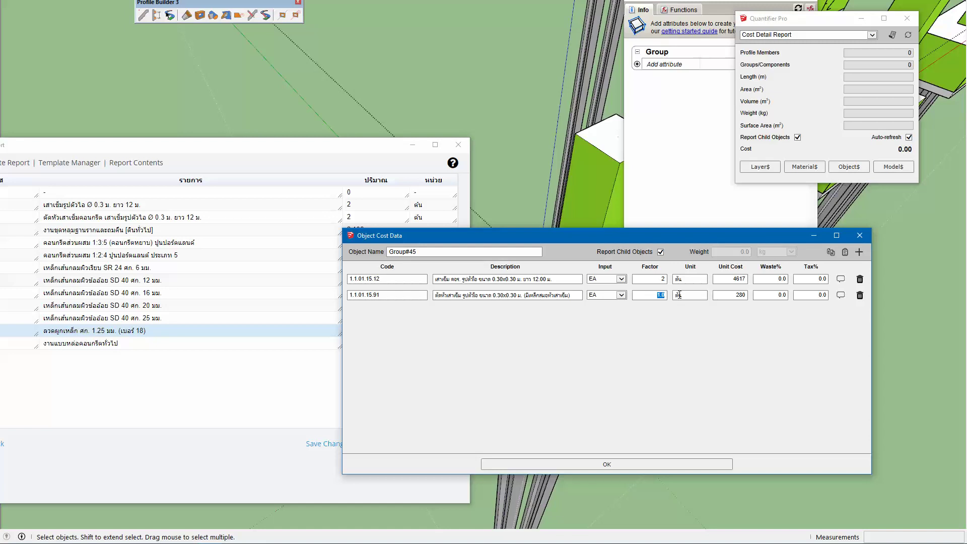
{"action": "left_click", "coordinate": [638, 292]}
{"action": "type", "text": "2"}
Step: Copy Group#45's two pile cost rows and paste them into F2 footing Fn#13's cost data
{"action": "left_click", "coordinate": [647, 462]}
{"action": "left_click", "coordinate": [849, 167]}
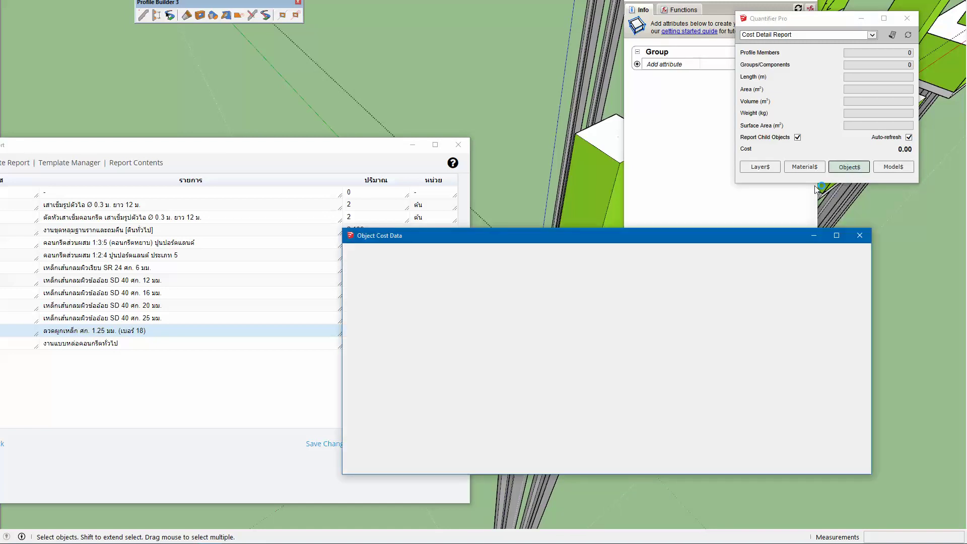
{"action": "left_click", "coordinate": [831, 251]}
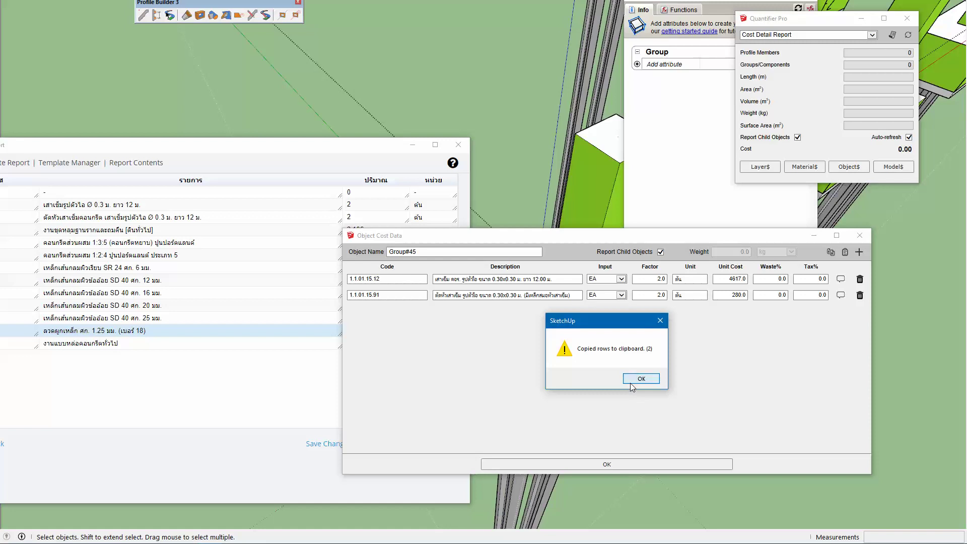
{"action": "left_click", "coordinate": [630, 384]}
{"action": "left_click", "coordinate": [581, 205]}
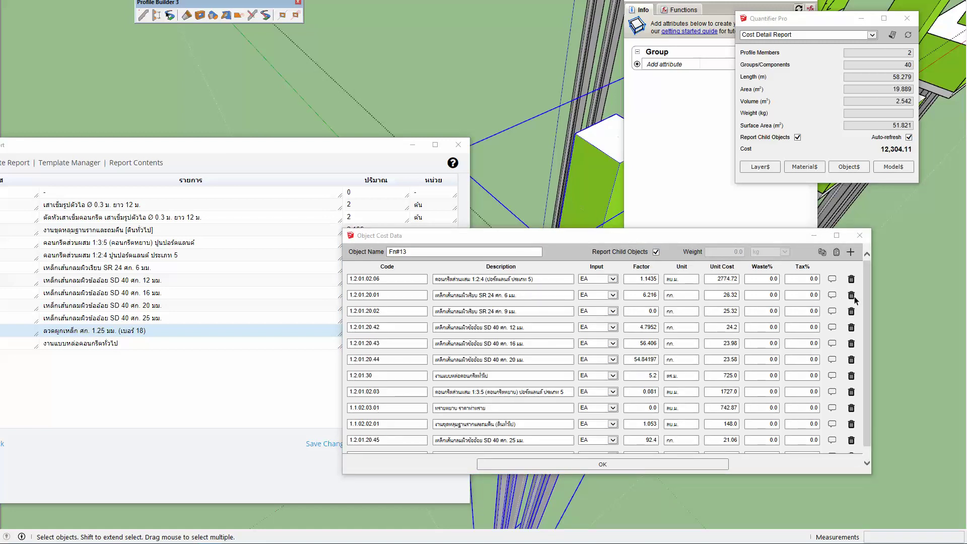
{"action": "left_click", "coordinate": [837, 254]}
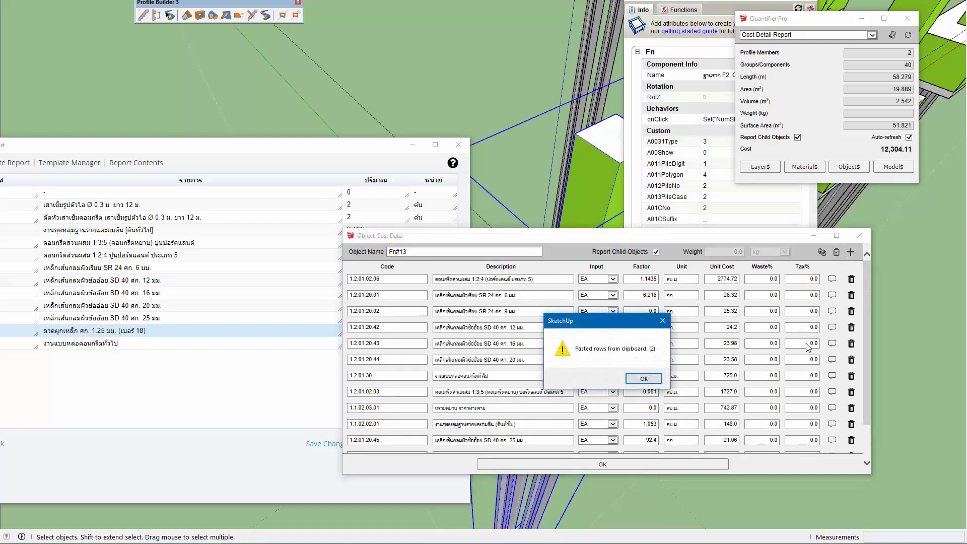
{"action": "left_click", "coordinate": [639, 384]}
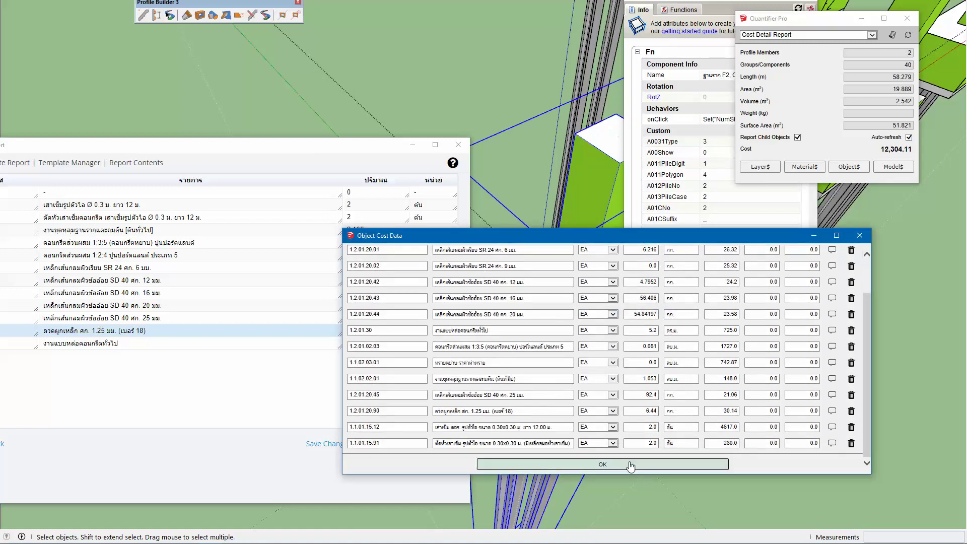
{"action": "left_click", "coordinate": [626, 465]}
{"action": "left_click", "coordinate": [570, 326]}
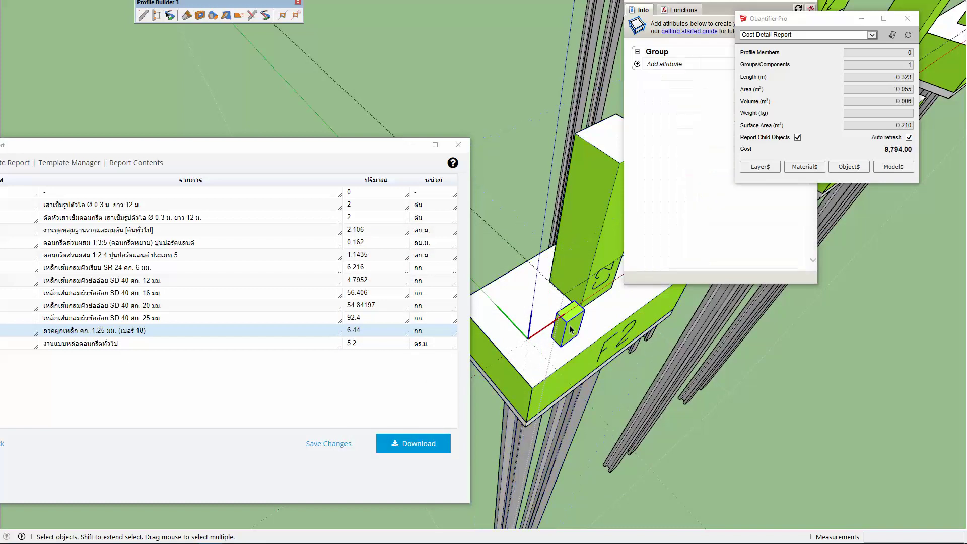
{"action": "mouse_move", "coordinate": [567, 340]}
{"action": "middle_mouse_down"}
{"action": "mouse_move", "coordinate": [554, 371]}
{"action": "mouse_move", "coordinate": [560, 349]}
{"action": "mouse_move", "coordinate": [522, 366]}
{"action": "middle_mouse_up"}
{"action": "left_click", "coordinate": [560, 351]}
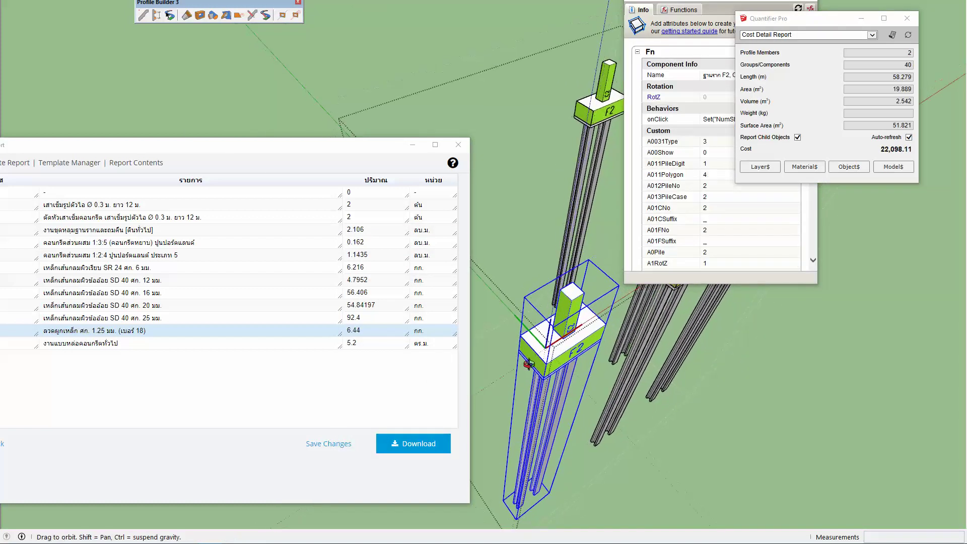
{"action": "left_click", "coordinate": [893, 36]}
{"action": "left_click_drag", "start_coordinate": [559, 217], "coordinate": [553, 226]}
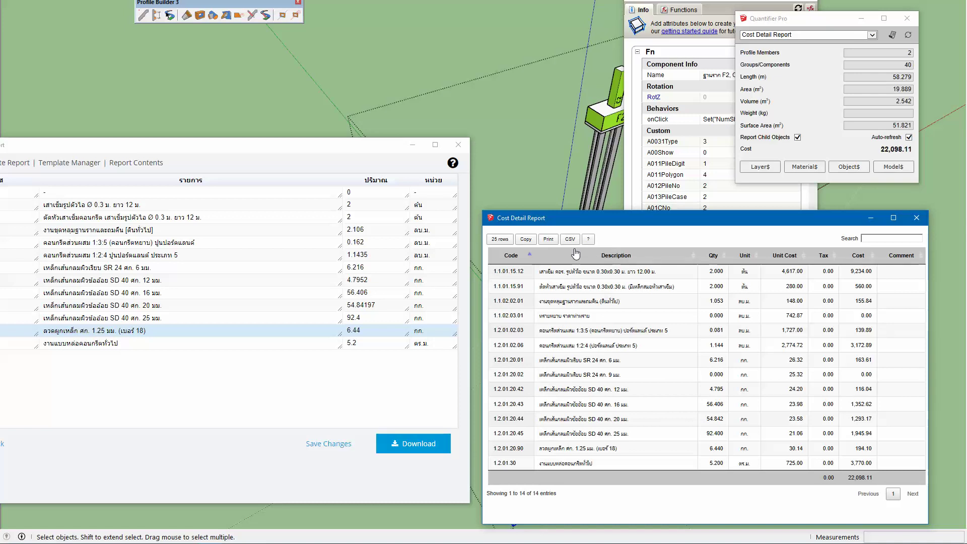
{"action": "left_click_drag", "start_coordinate": [255, 149], "coordinate": [296, 163]}
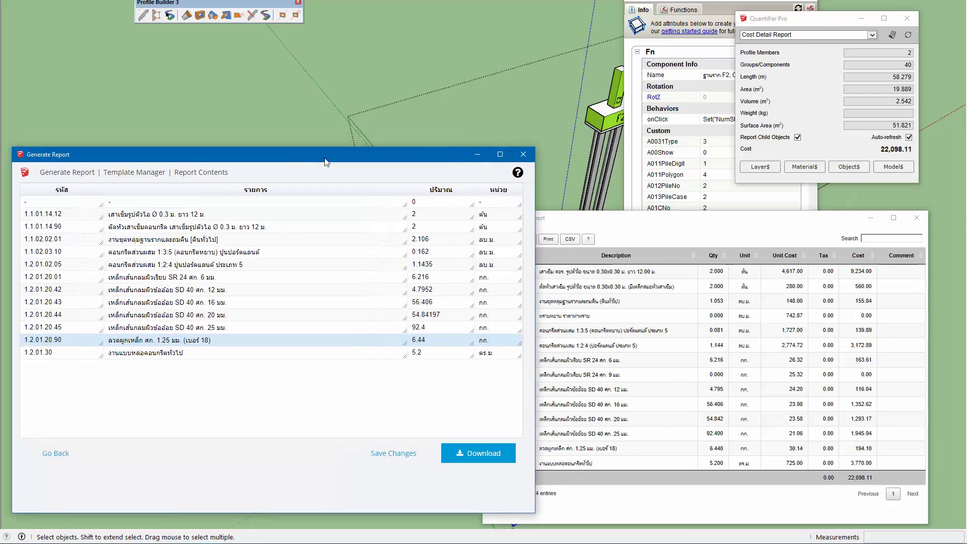
{"action": "left_click_drag", "start_coordinate": [215, 165], "coordinate": [221, 162]}
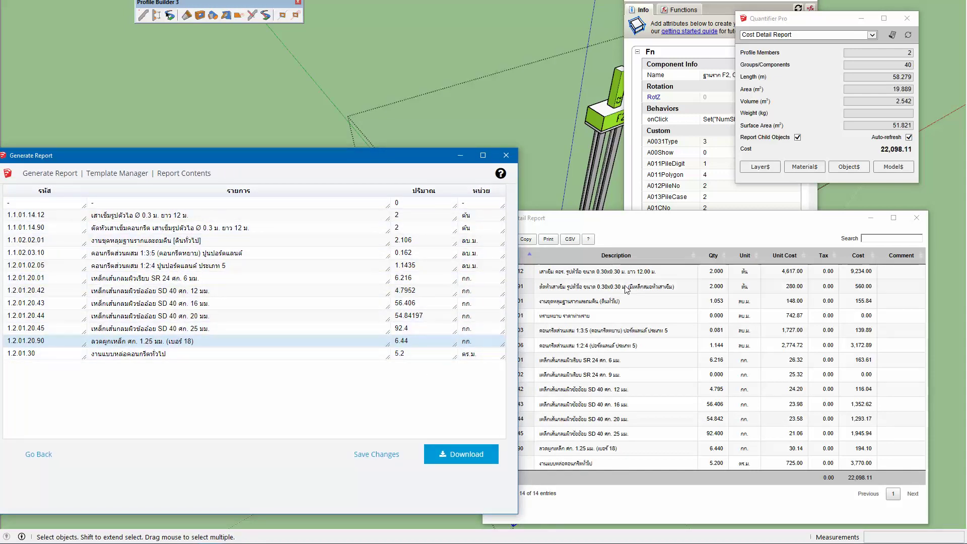
{"action": "left_click", "coordinate": [616, 285]}
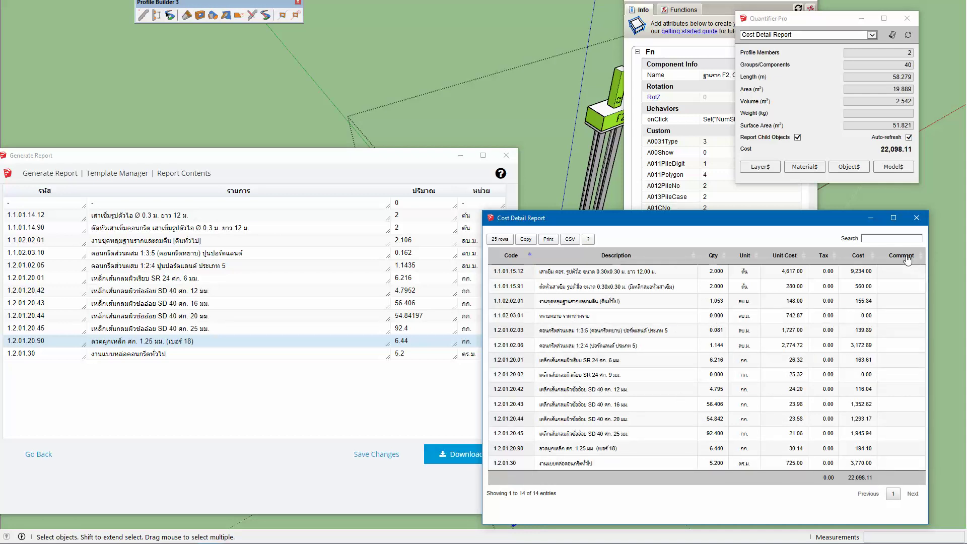
{"action": "left_click", "coordinate": [917, 218]}
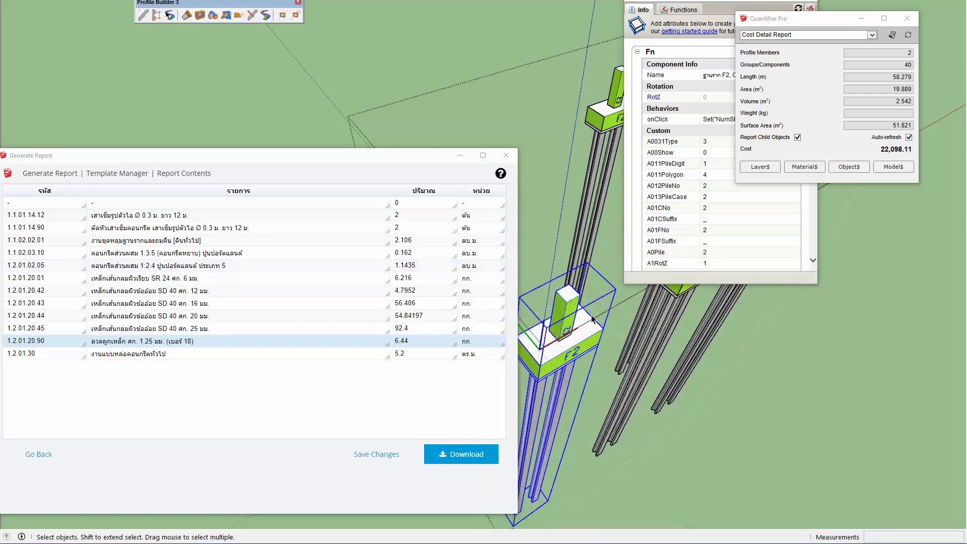
{"action": "mouse_move", "coordinate": [580, 322]}
{"action": "middle_mouse_down"}
{"action": "mouse_move", "coordinate": [559, 333]}
{"action": "mouse_move", "coordinate": [531, 252]}
{"action": "middle_mouse_up"}
Step: Set the generated report aside and zoom out to show all F2 pile footings
{"action": "left_click", "coordinate": [460, 155]}
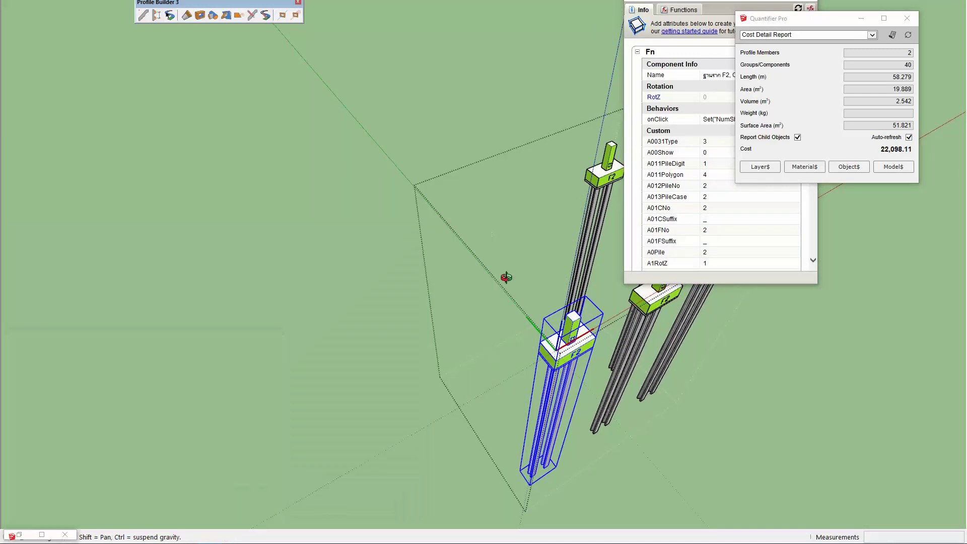
{"action": "key", "text": "shift+z"}
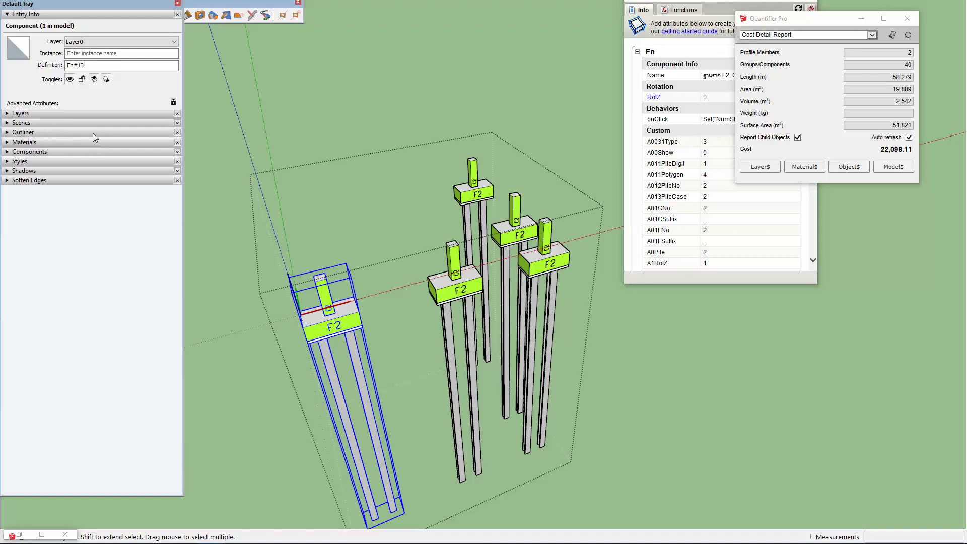
{"action": "left_click", "coordinate": [458, 299]}
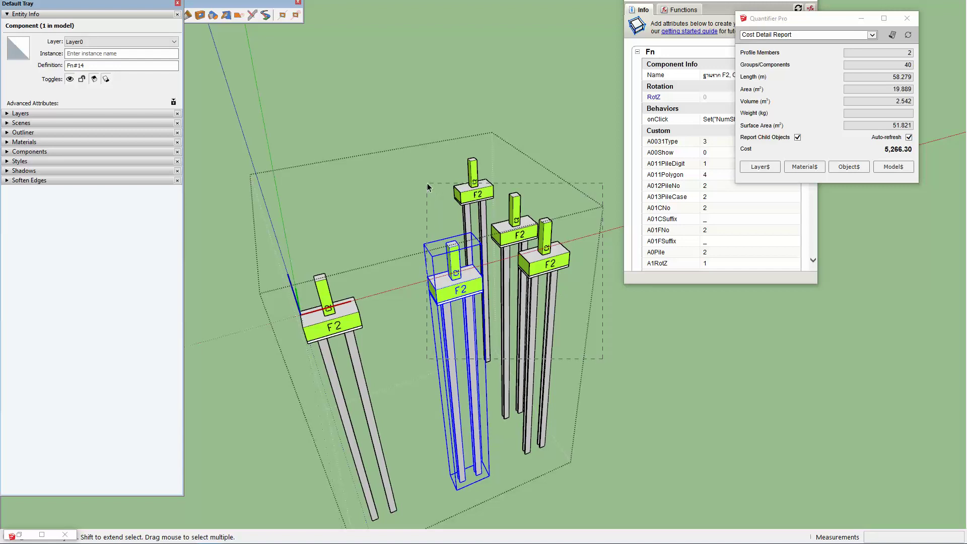
{"action": "left_click_drag", "start_coordinate": [425, 190], "coordinate": [424, 204]}
{"action": "middle_click_drag", "start_coordinate": [392, 312], "coordinate": [344, 285]}
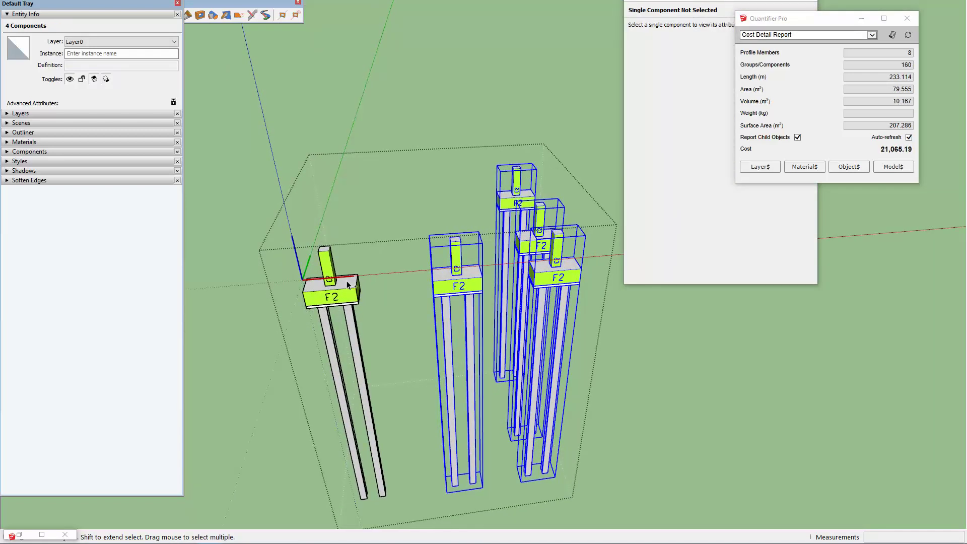
{"action": "key", "text": "ctrl+t"}
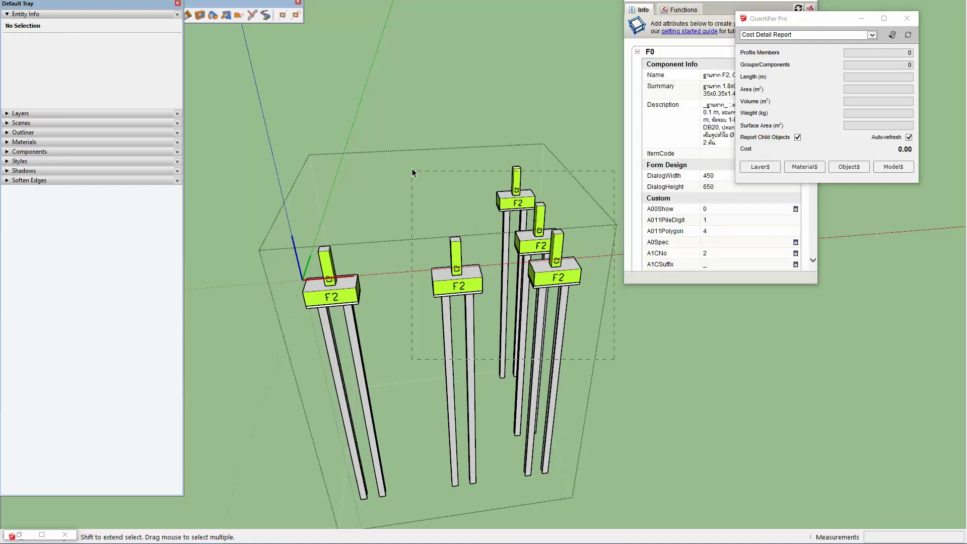
Step: Select the front middle F2 footing and bring up Model Info's Units page
{"action": "left_click_drag", "start_coordinate": [412, 169], "coordinate": [406, 185]}
{"action": "key", "text": "m"}
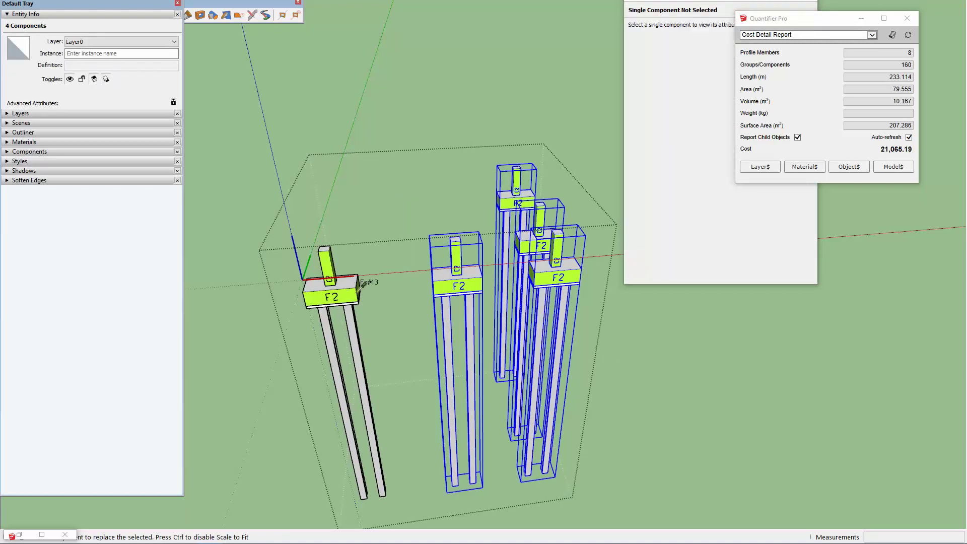
{"action": "middle_click_drag", "start_coordinate": [462, 291], "coordinate": [459, 295]}
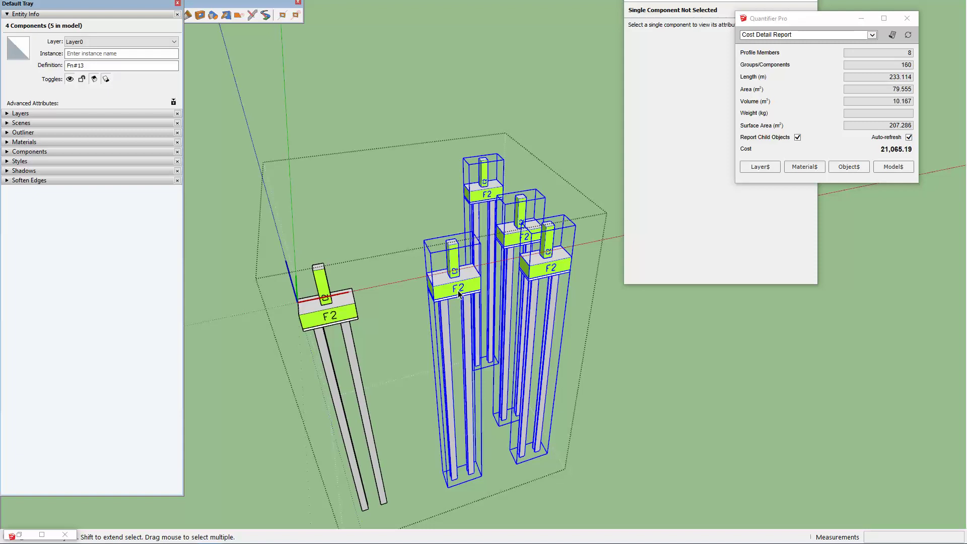
{"action": "left_click", "coordinate": [460, 295]}
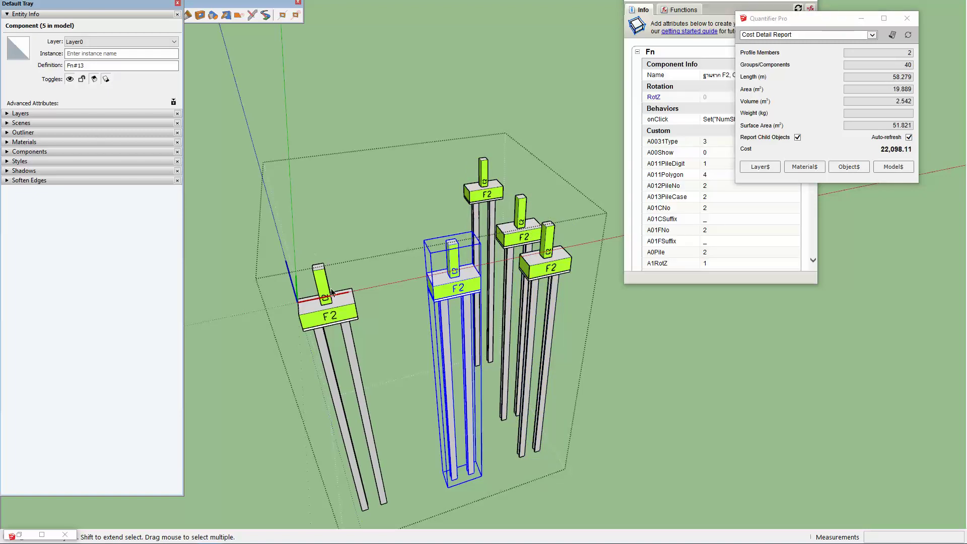
{"action": "key", "text": "alt+w"}
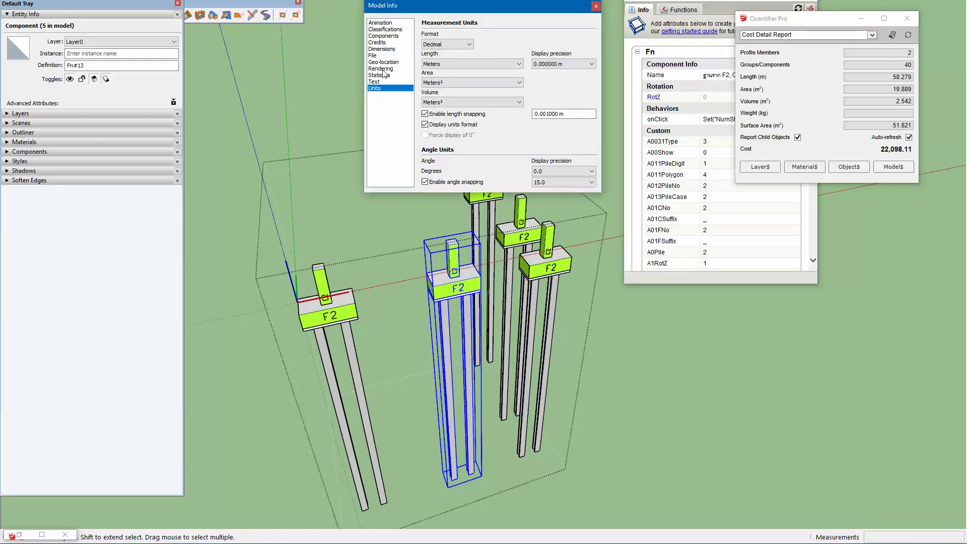
Step: Purge unused components, cutting definitions from 544 to 379 and file size to 23237.55KB
{"action": "left_click", "coordinate": [374, 55]}
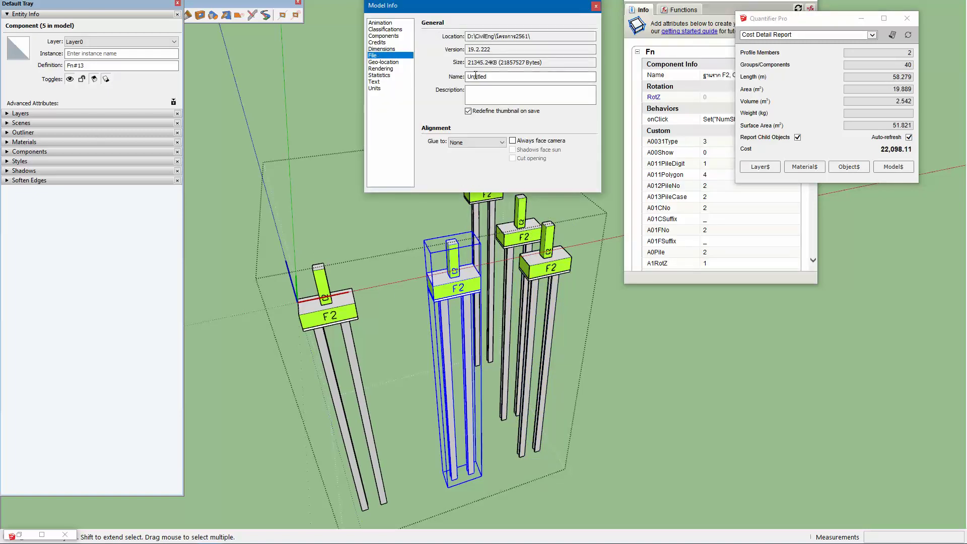
{"action": "middle_click_drag", "start_coordinate": [463, 243], "coordinate": [449, 243]}
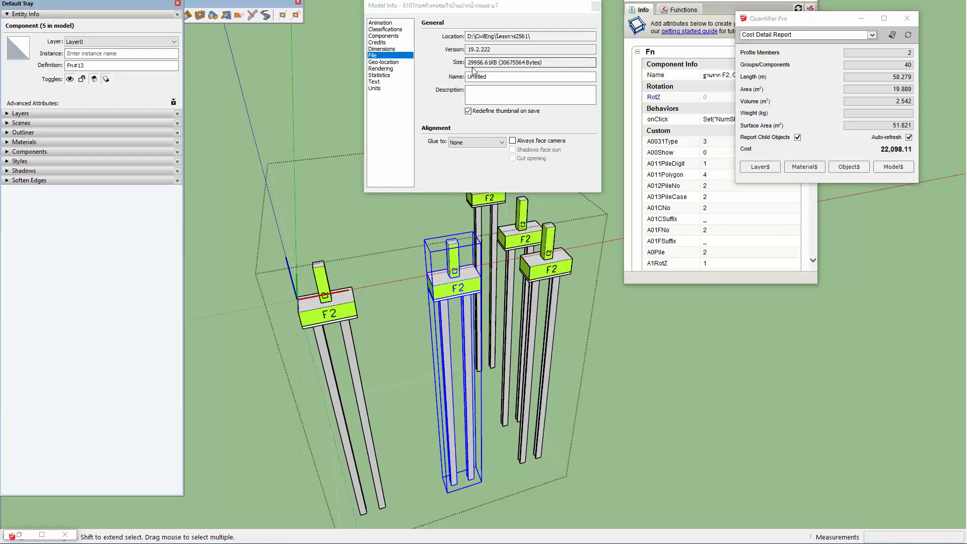
{"action": "left_click_drag", "start_coordinate": [474, 62], "coordinate": [484, 63]}
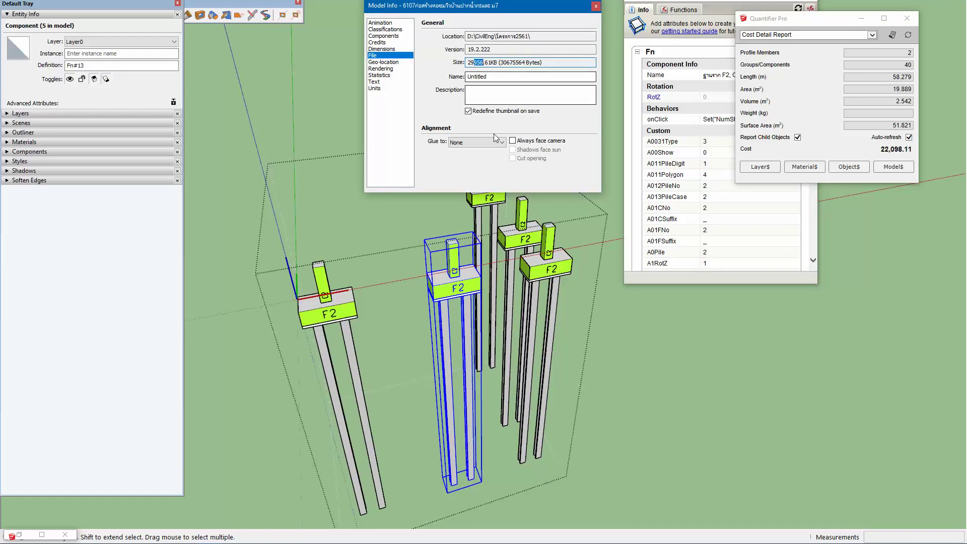
{"action": "left_click", "coordinate": [380, 75]}
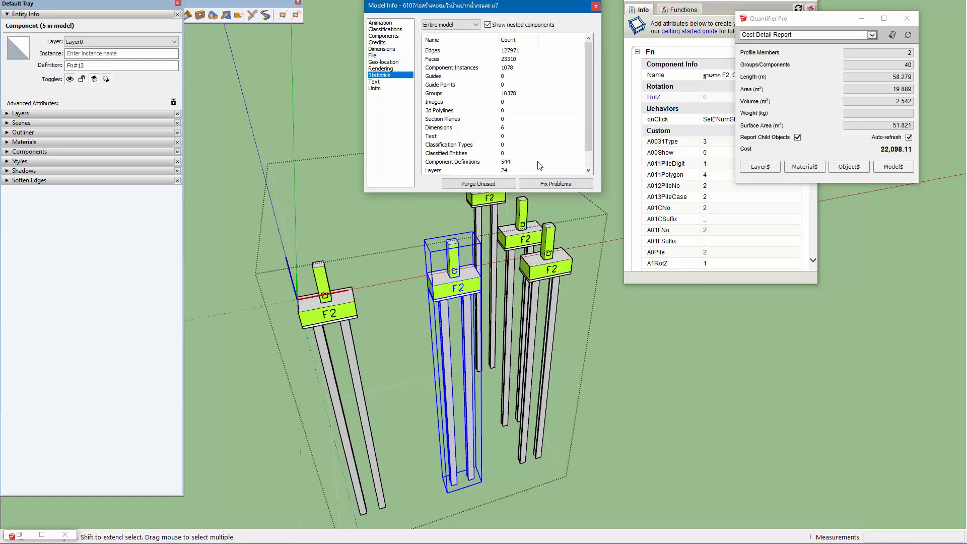
{"action": "left_click", "coordinate": [479, 184]}
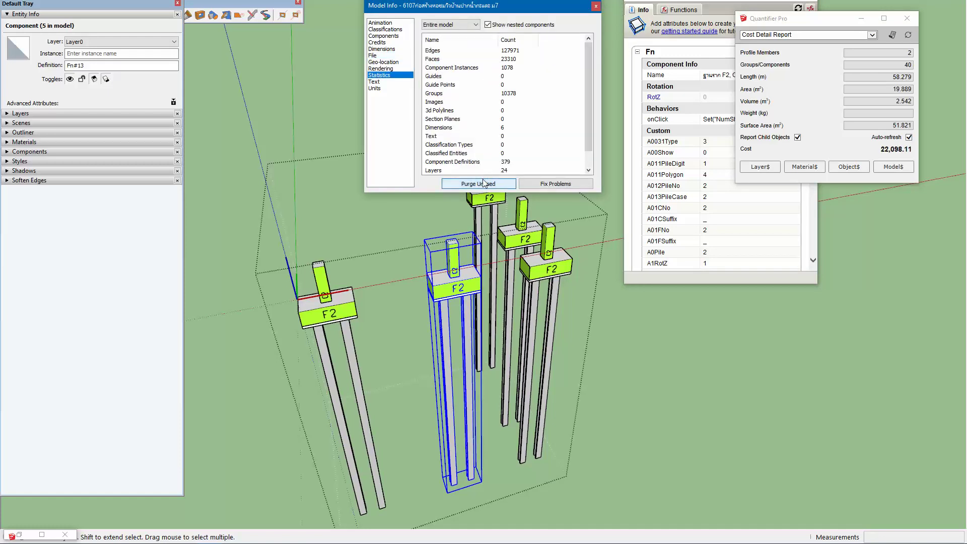
{"action": "left_click", "coordinate": [375, 56]}
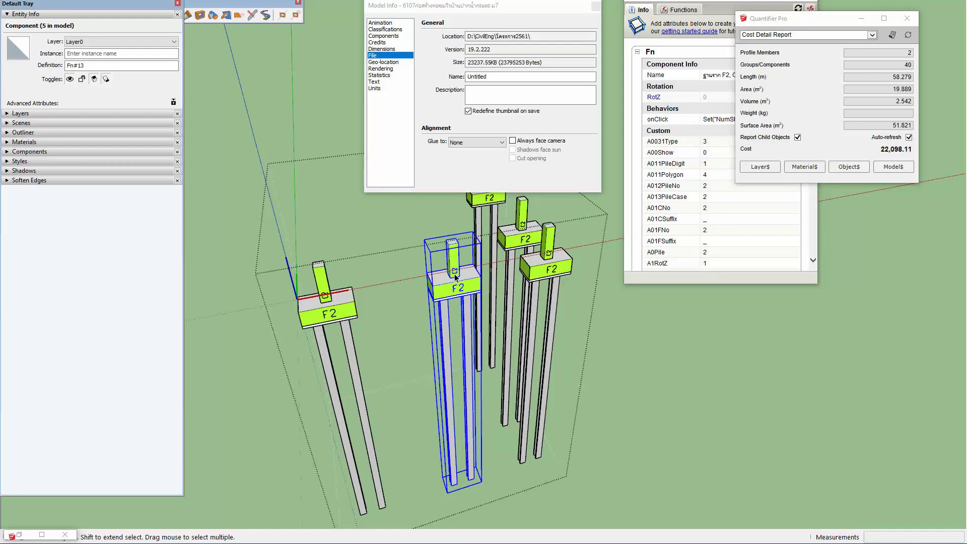
Step: Close Model Info and step out of the footing group so all footings show
{"action": "left_click", "coordinate": [596, 6]}
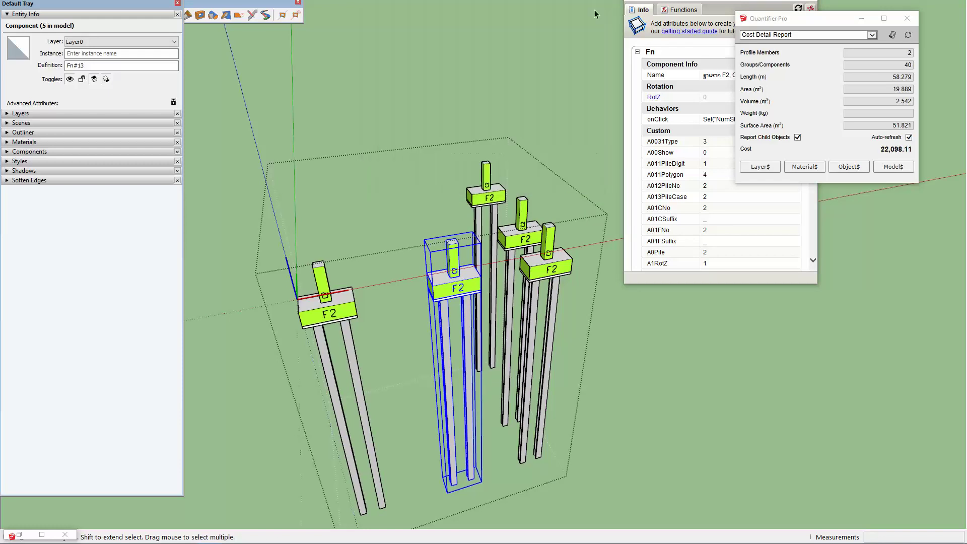
{"action": "left_click", "coordinate": [536, 252]}
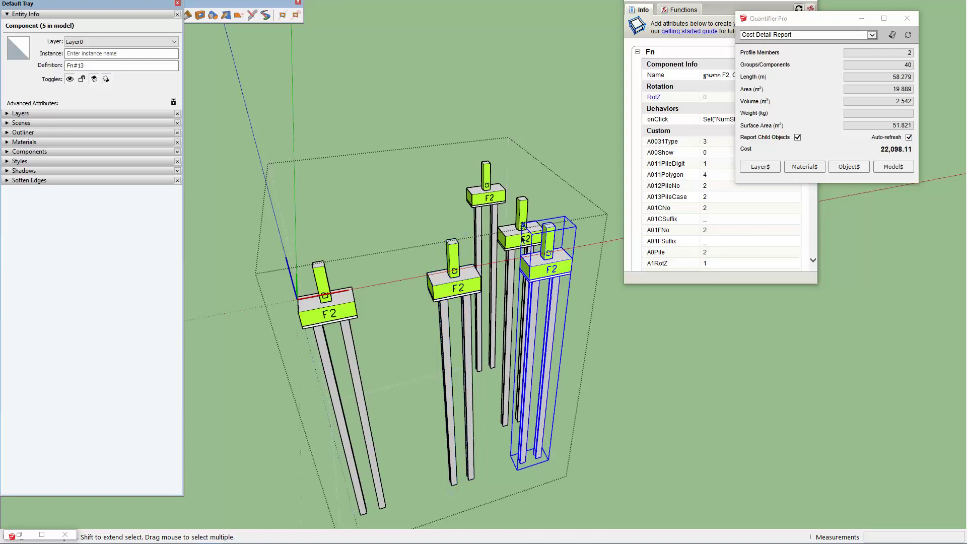
{"action": "middle_click_drag", "start_coordinate": [294, 245], "coordinate": [234, 310]}
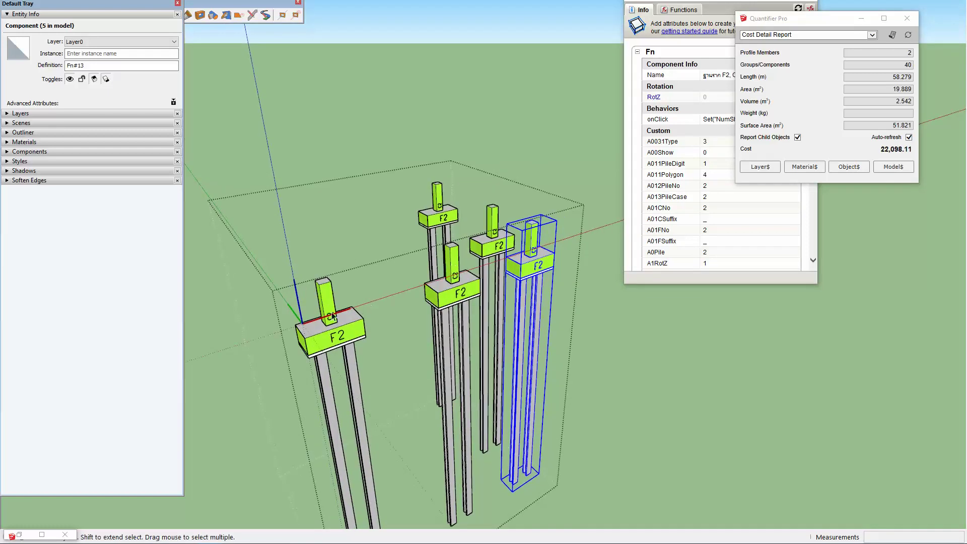
{"action": "key", "text": "Escape"}
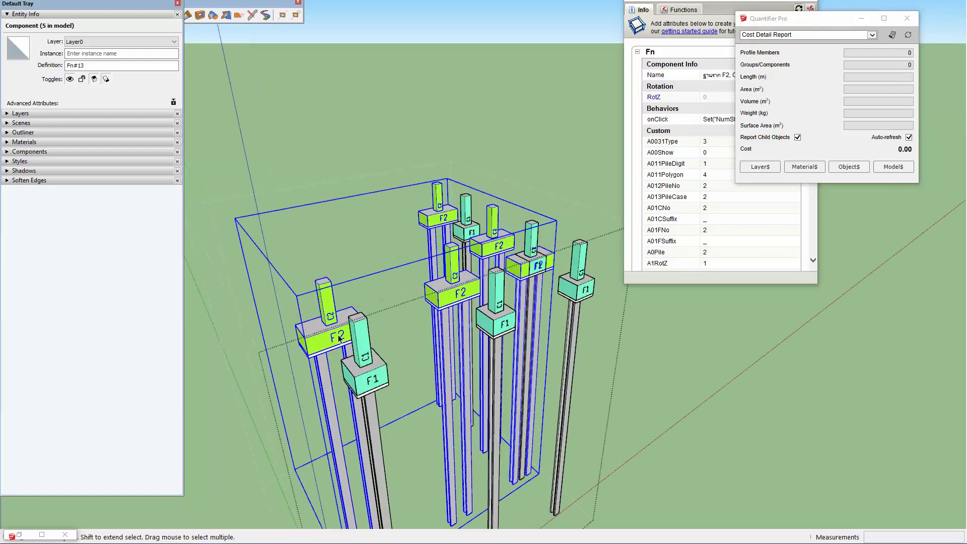
Step: Review the F1 footing's Cost Detail Report, totalling 43,367.01 across 12 cost codes
{"action": "left_click", "coordinate": [481, 330]}
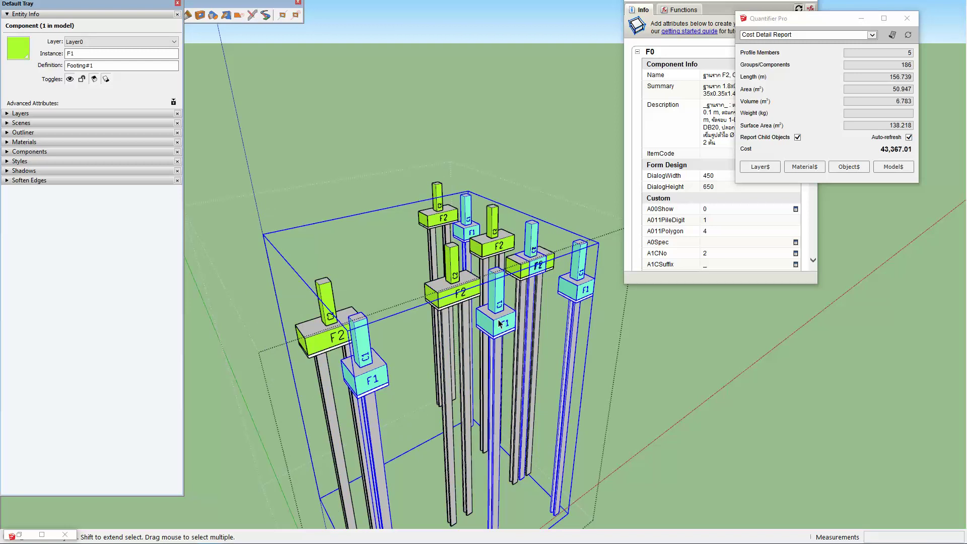
{"action": "left_click", "coordinate": [500, 324]}
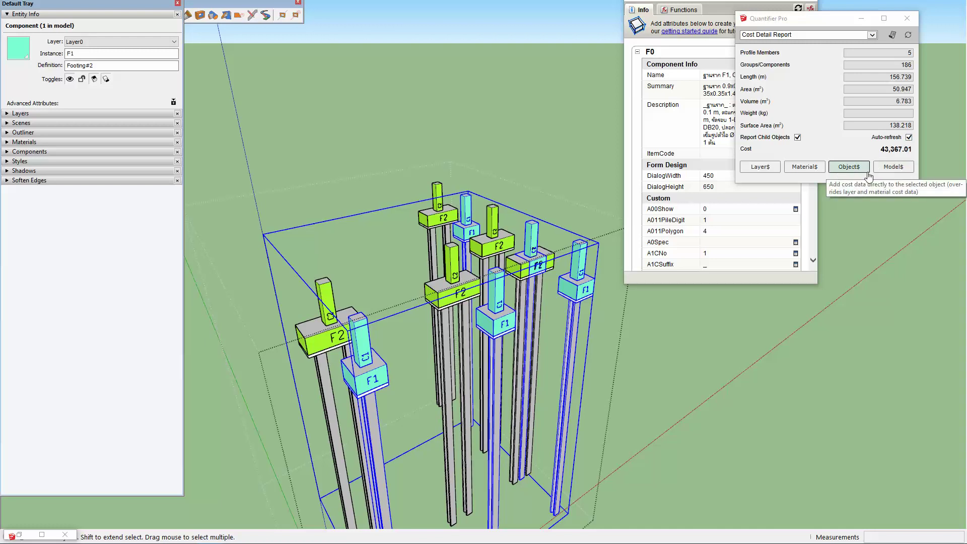
{"action": "left_click", "coordinate": [892, 35]}
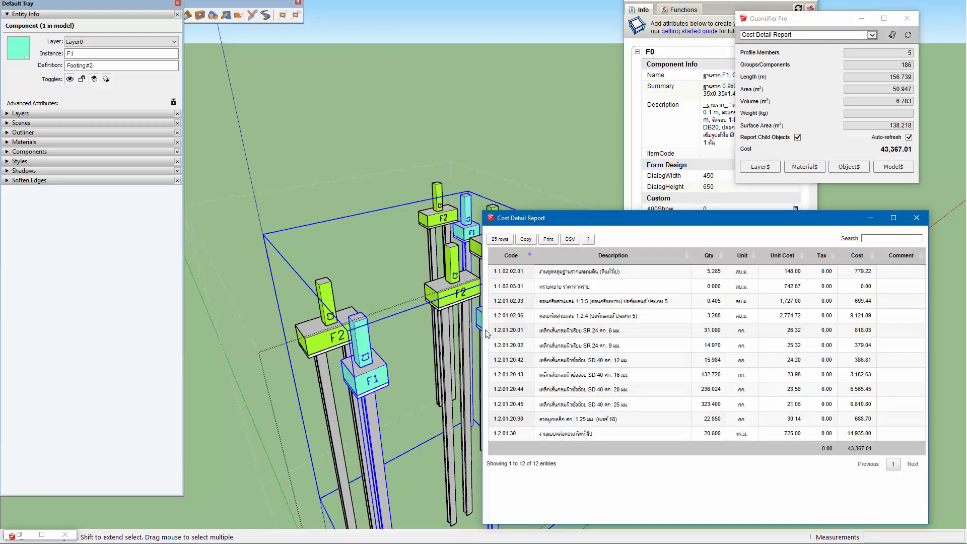
{"action": "left_click", "coordinate": [917, 218]}
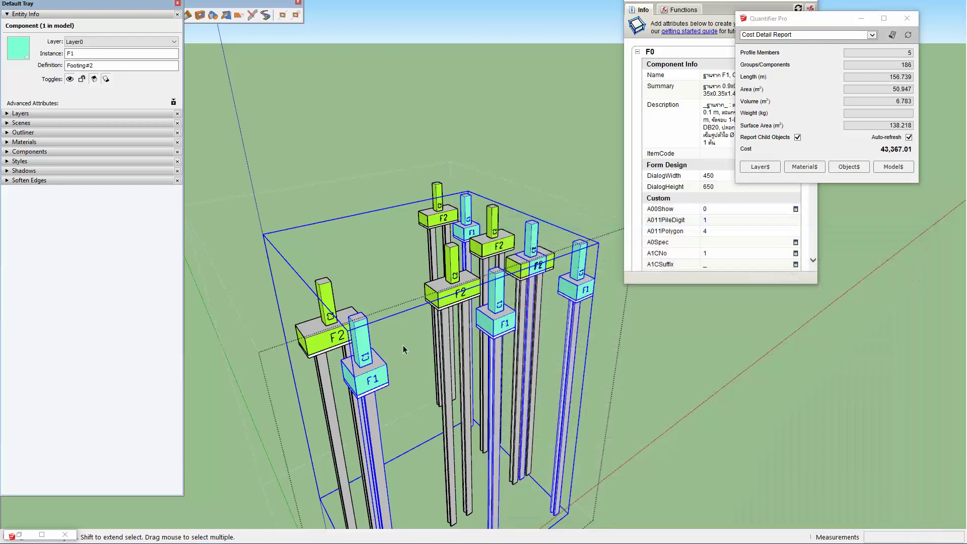
{"action": "middle_click_drag", "start_coordinate": [404, 349], "coordinate": [426, 325]}
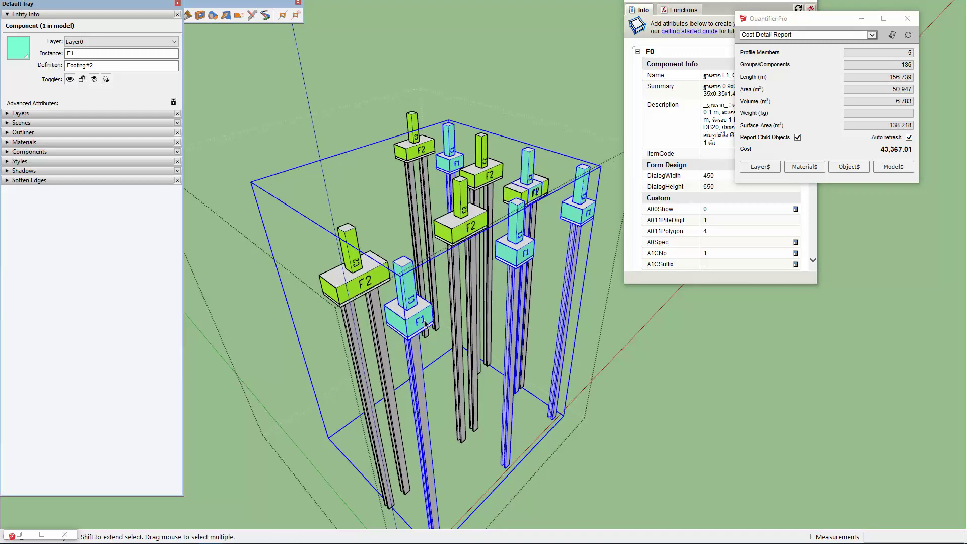
{"action": "scroll", "coordinate": [425, 325], "scroll_direction": "up", "scroll_amount": 2}
Step: Leave the F1 footing and enter the F2 footing component Fn#13
{"action": "double_click", "coordinate": [403, 319]}
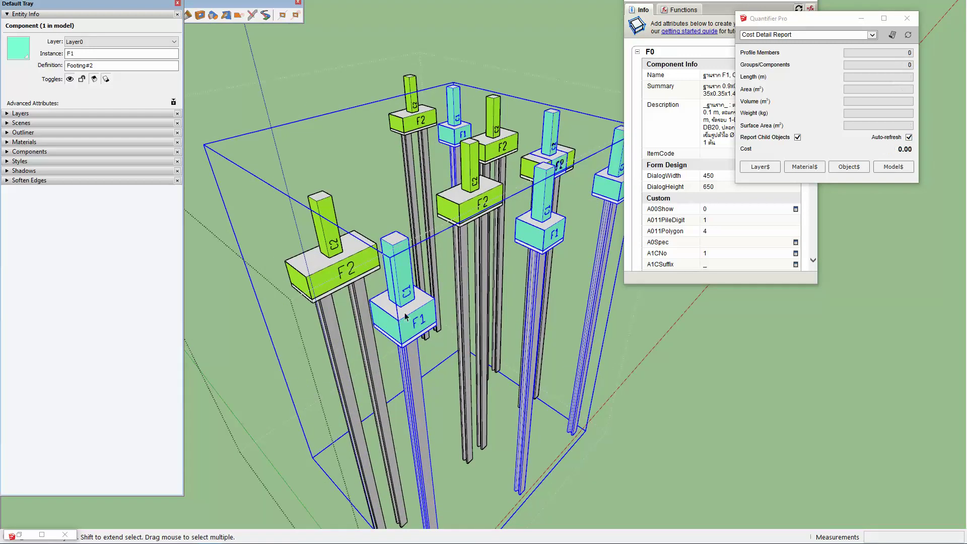
{"action": "left_click", "coordinate": [405, 330]}
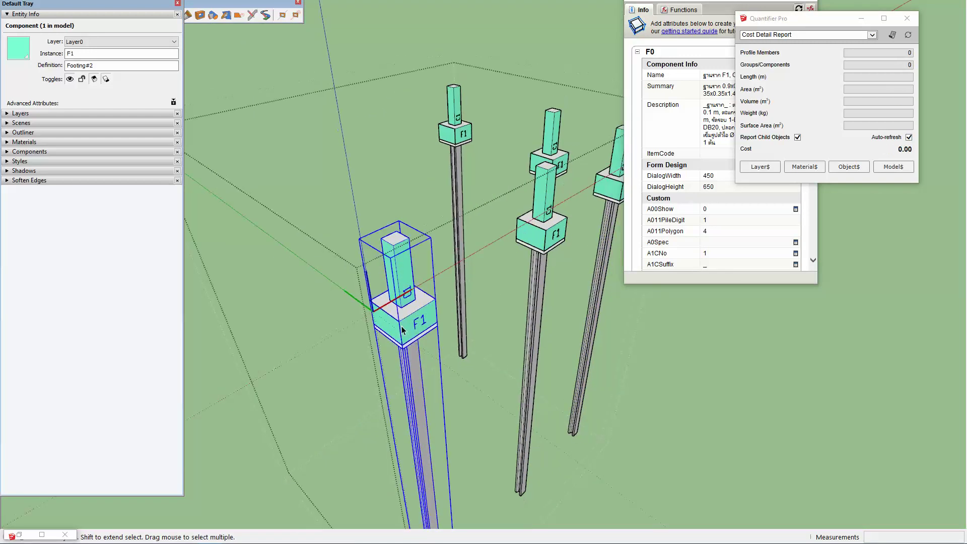
{"action": "middle_click_drag", "start_coordinate": [402, 342], "coordinate": [423, 304]}
{"action": "left_click", "coordinate": [379, 290]}
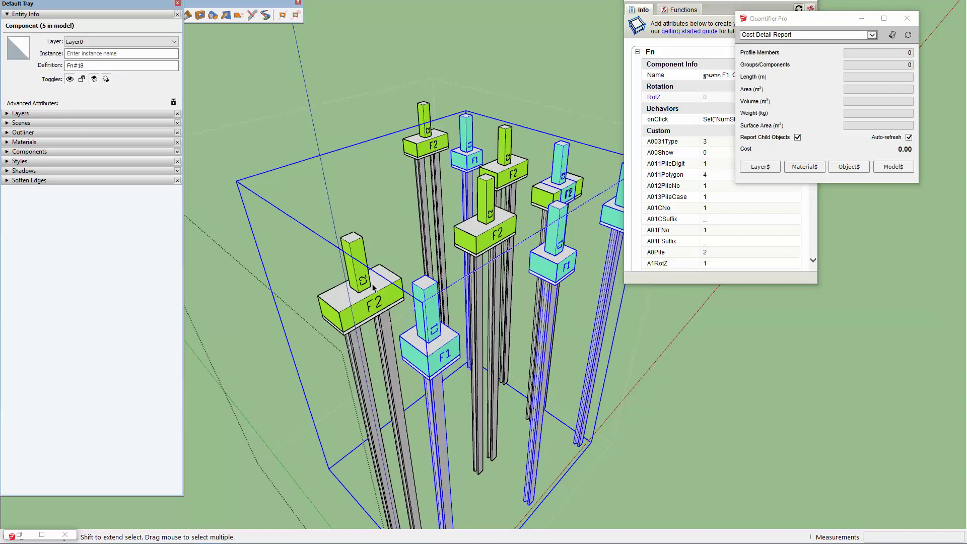
{"action": "left_click", "coordinate": [367, 294]}
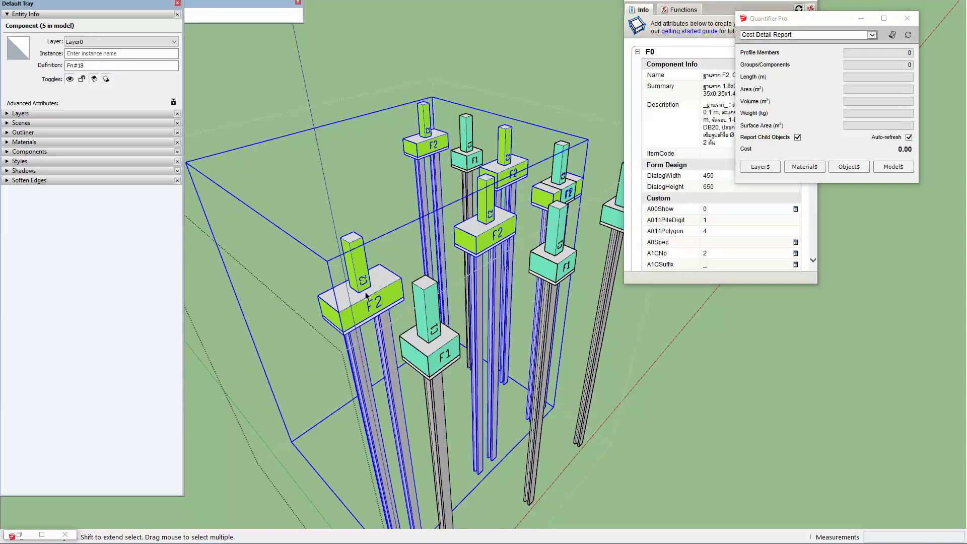
{"action": "double_click", "coordinate": [366, 296]}
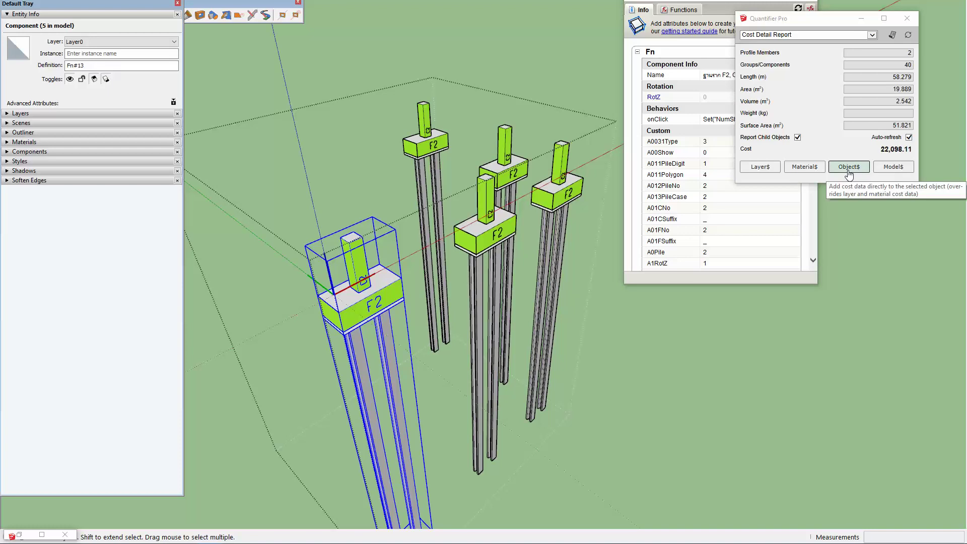
Step: Copy all 14 of the F2 footing's cost rows and close its cost data
{"action": "left_click", "coordinate": [849, 168]}
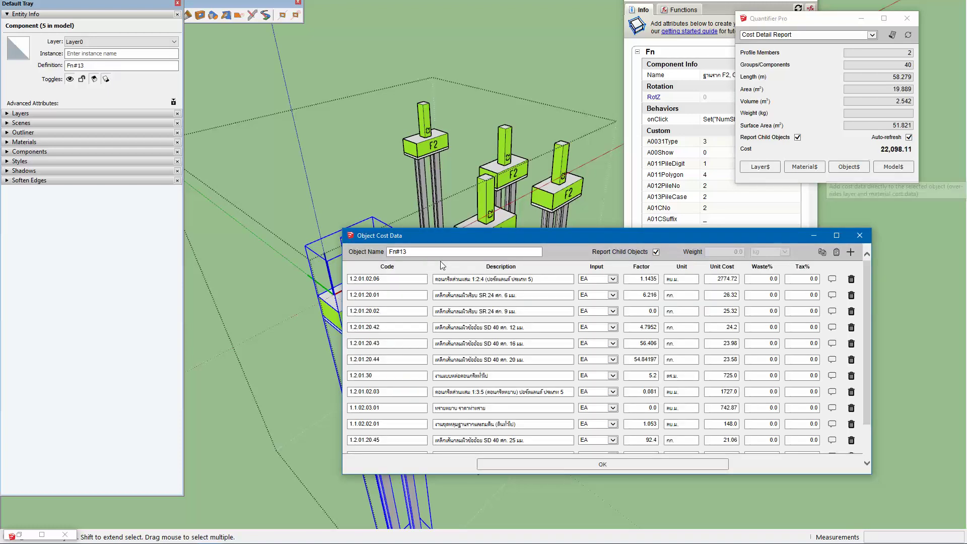
{"action": "left_click", "coordinate": [835, 253]}
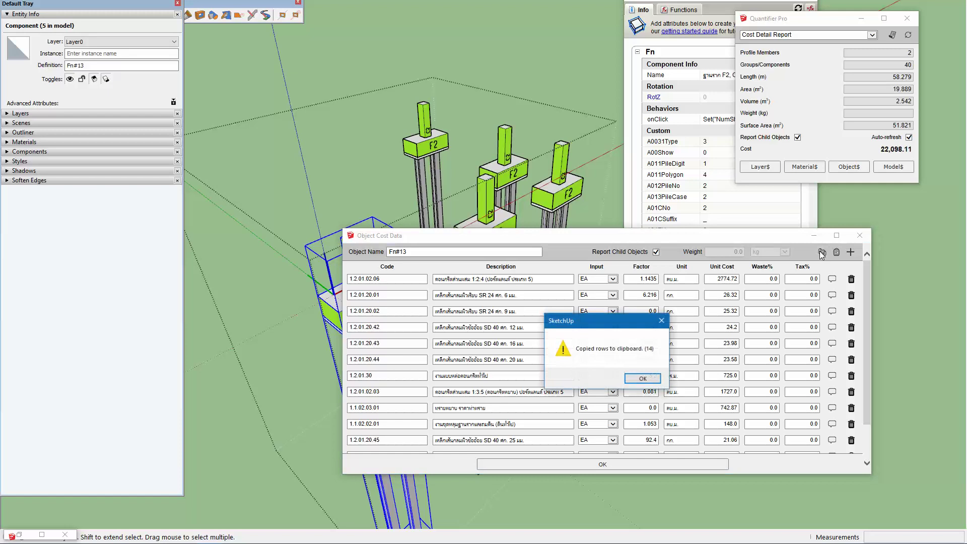
{"action": "left_click", "coordinate": [642, 377]}
{"action": "left_click", "coordinate": [612, 464]}
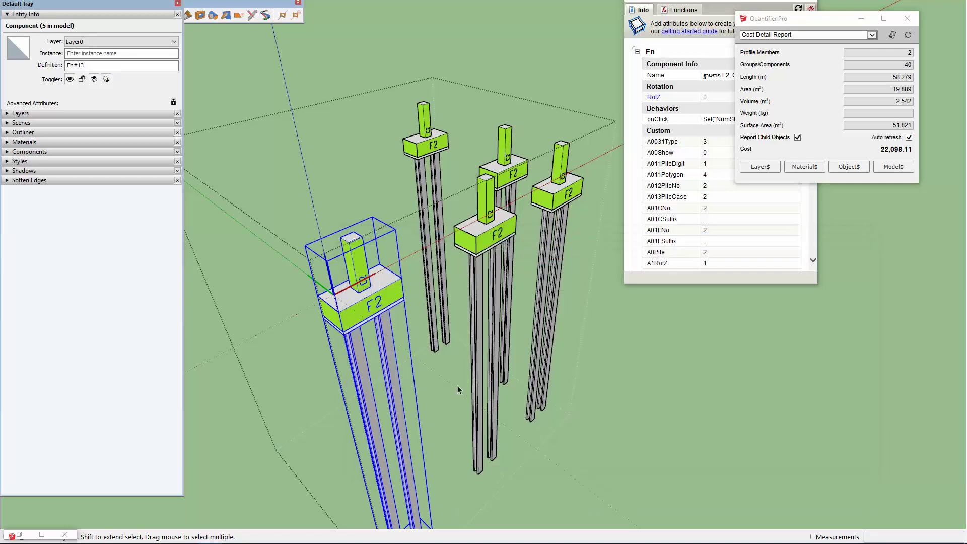
Step: Enter F1 footing Fn#18 and bring up its cost data
{"action": "left_click", "coordinate": [612, 352]}
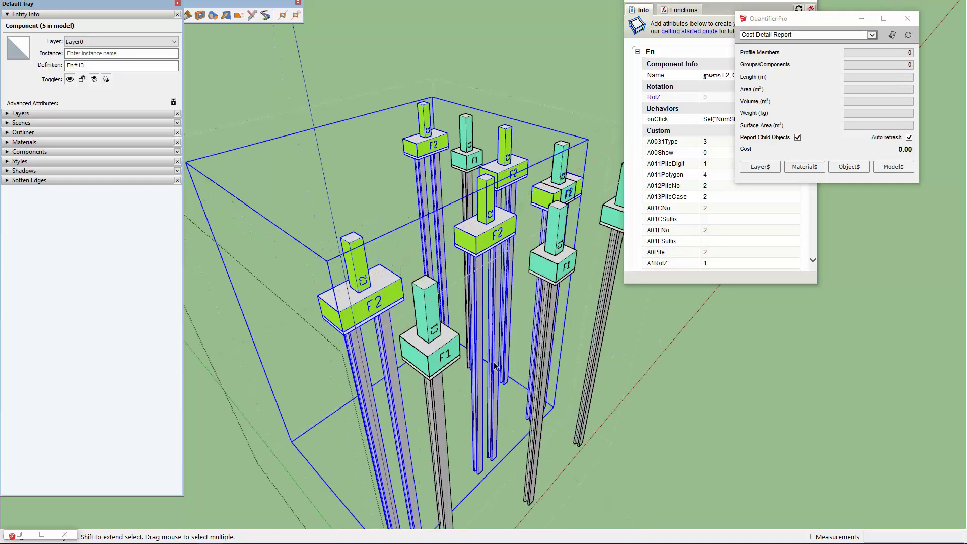
{"action": "left_click", "coordinate": [435, 353]}
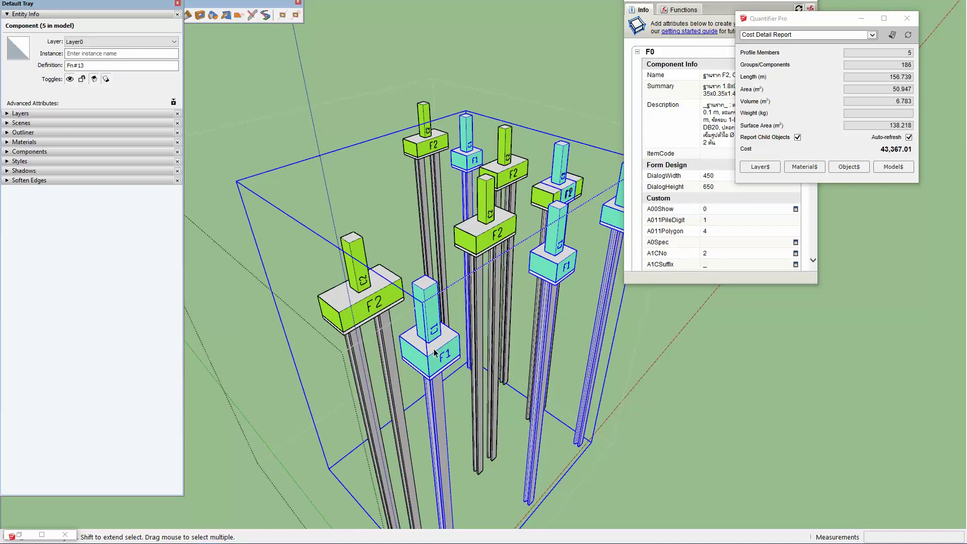
{"action": "double_click", "coordinate": [430, 349]}
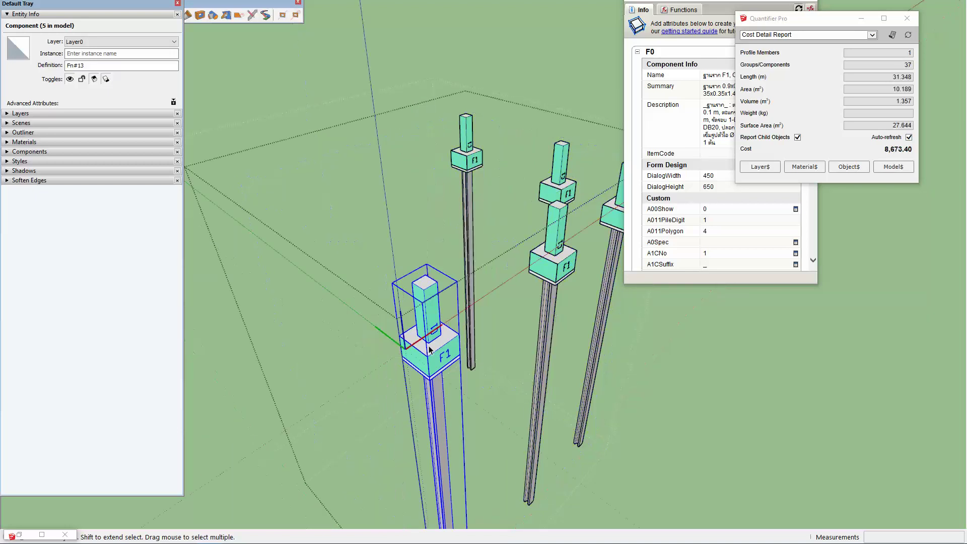
{"action": "left_click", "coordinate": [849, 167]}
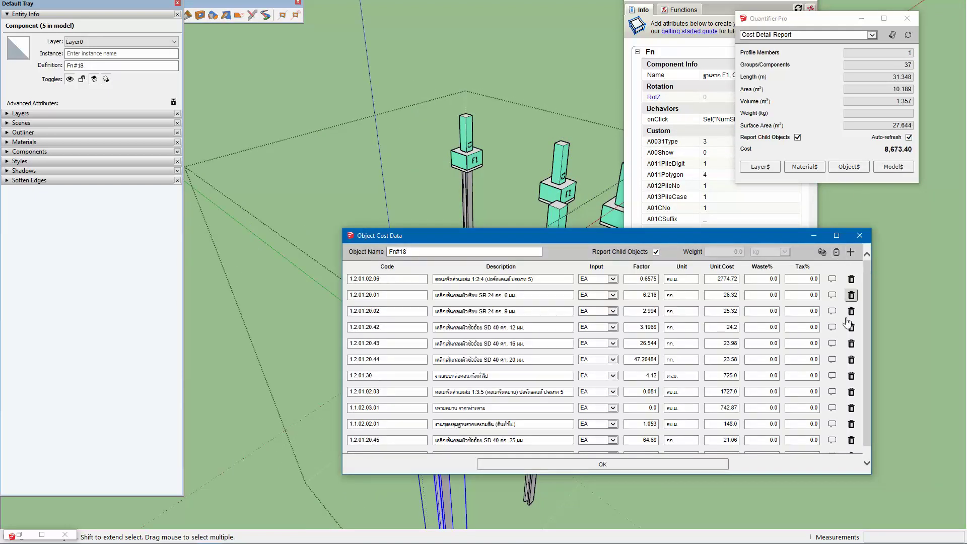
Step: Delete its old cost rows and paste in the 14 copied F2 rows
{"action": "left_click", "coordinate": [851, 278]}
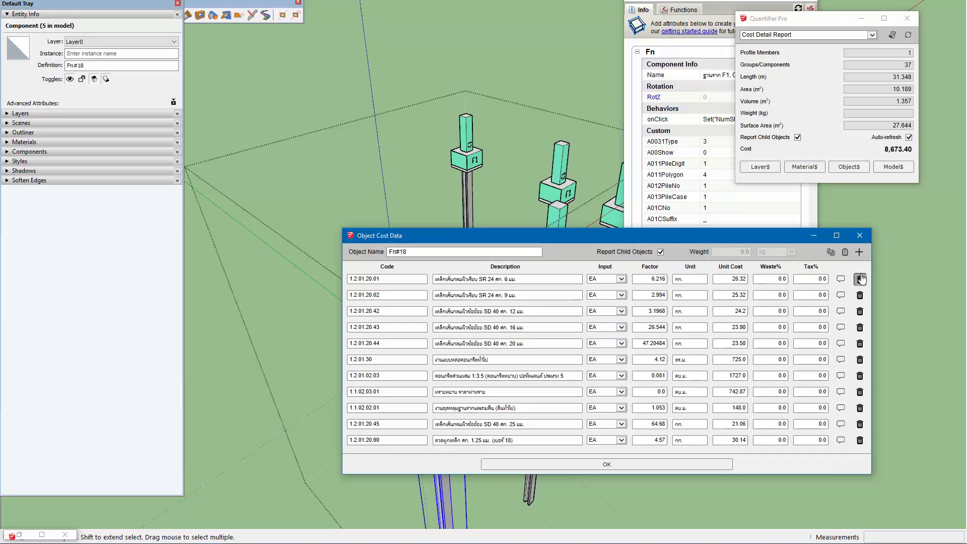
{"action": "left_click", "coordinate": [861, 278]}
{"action": "left_click", "coordinate": [861, 278]}
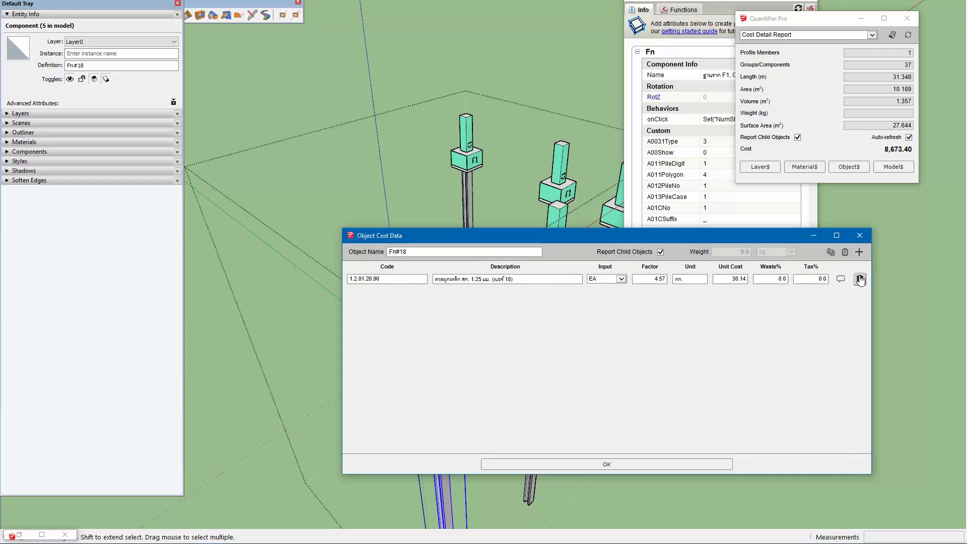
{"action": "left_click", "coordinate": [860, 279]}
{"action": "left_click", "coordinate": [844, 252]}
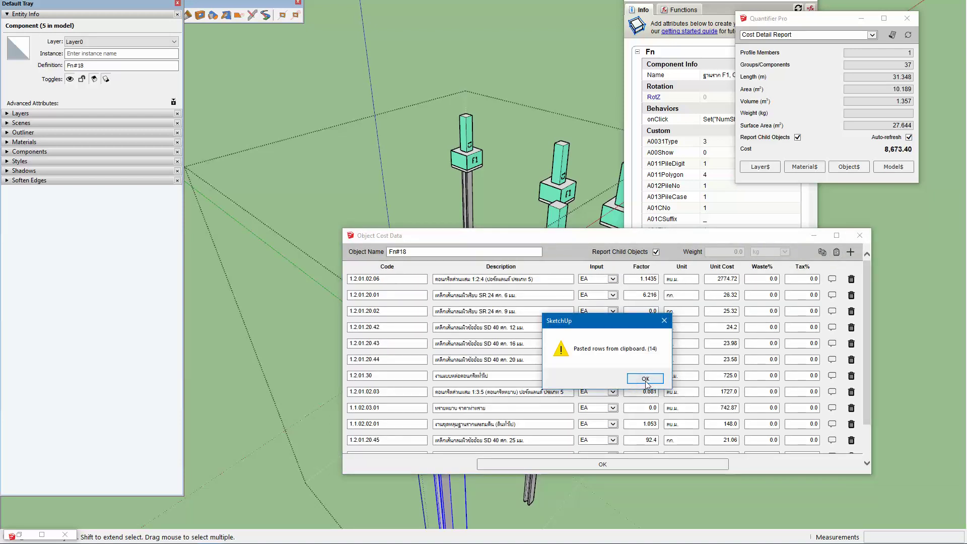
{"action": "left_click", "coordinate": [645, 381]}
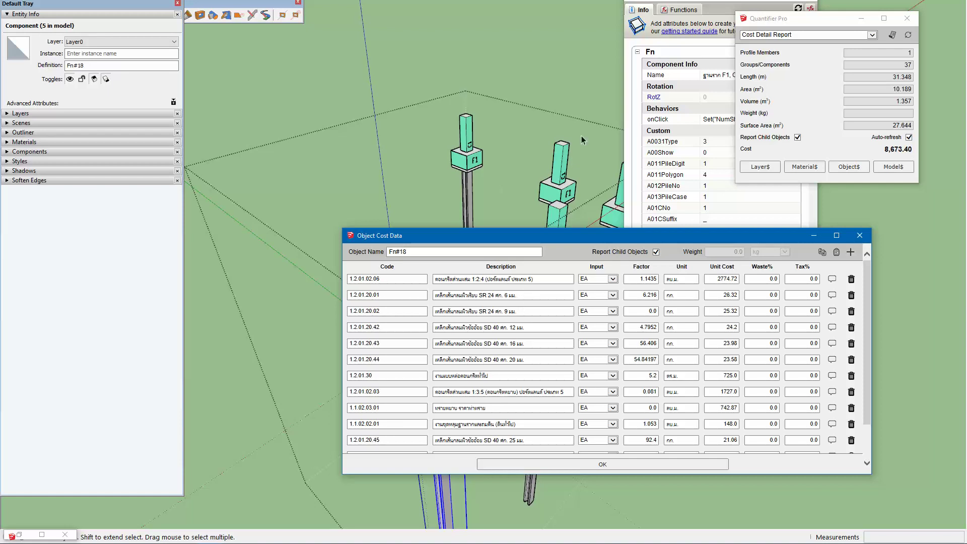
Step: Restore the Generate Report window and run the cost report for the F1 footing
{"action": "left_click", "coordinate": [21, 537]}
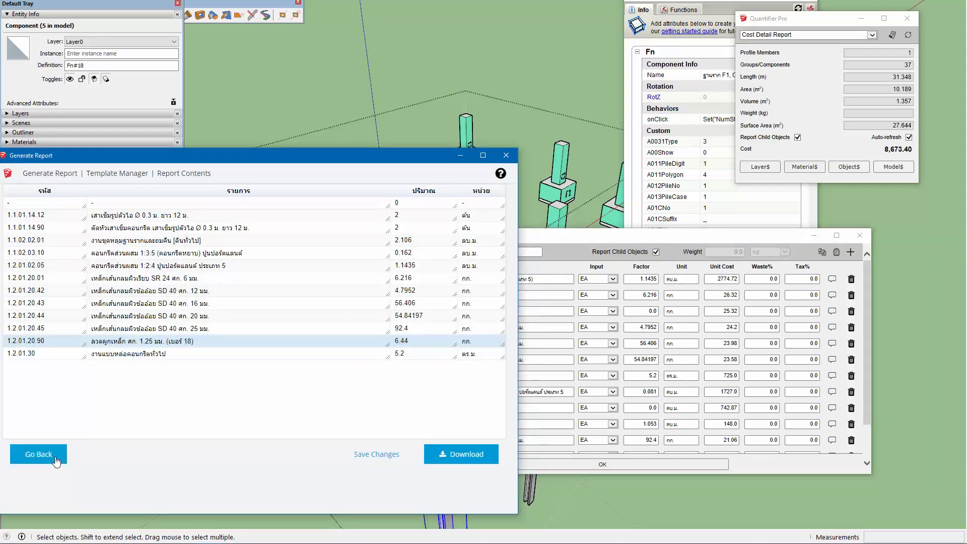
{"action": "left_click", "coordinate": [35, 456]}
{"action": "left_click", "coordinate": [486, 450]}
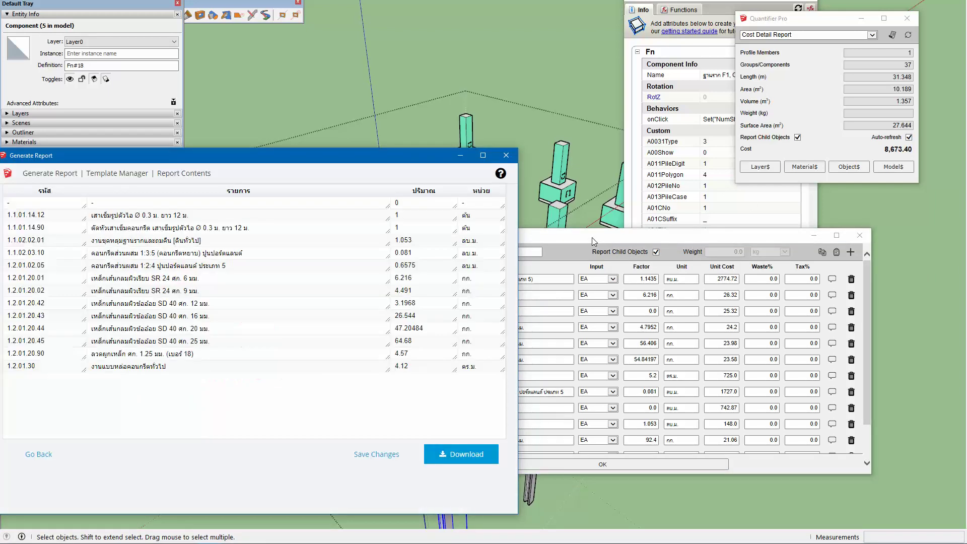
Step: Arrange the report and Object Cost Data windows side by side
{"action": "mouse_move", "coordinate": [592, 238]}
{"action": "left_mouse_down"}
{"action": "mouse_move", "coordinate": [714, 276]}
{"action": "mouse_move", "coordinate": [719, 263]}
{"action": "mouse_move", "coordinate": [576, 291]}
{"action": "left_mouse_up"}
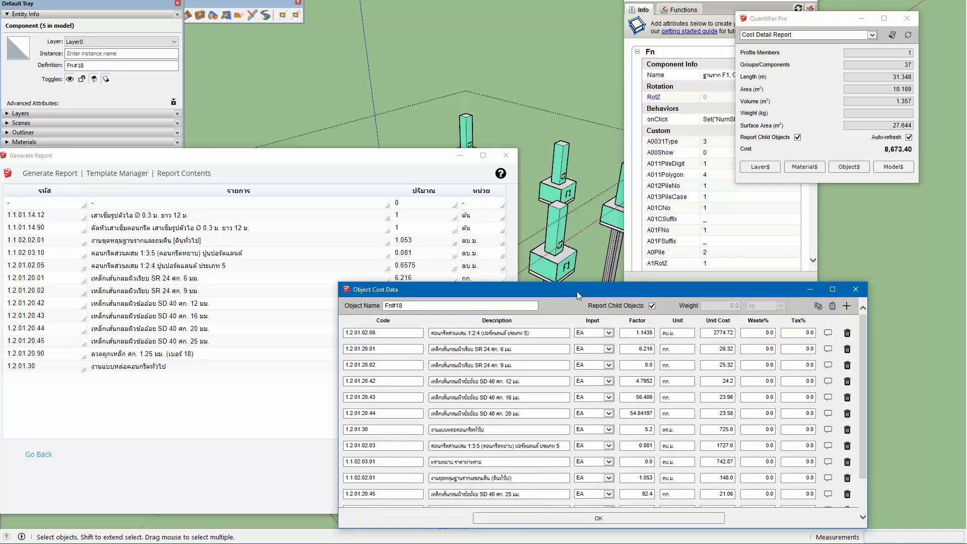
{"action": "left_click_drag", "start_coordinate": [379, 155], "coordinate": [381, 13]}
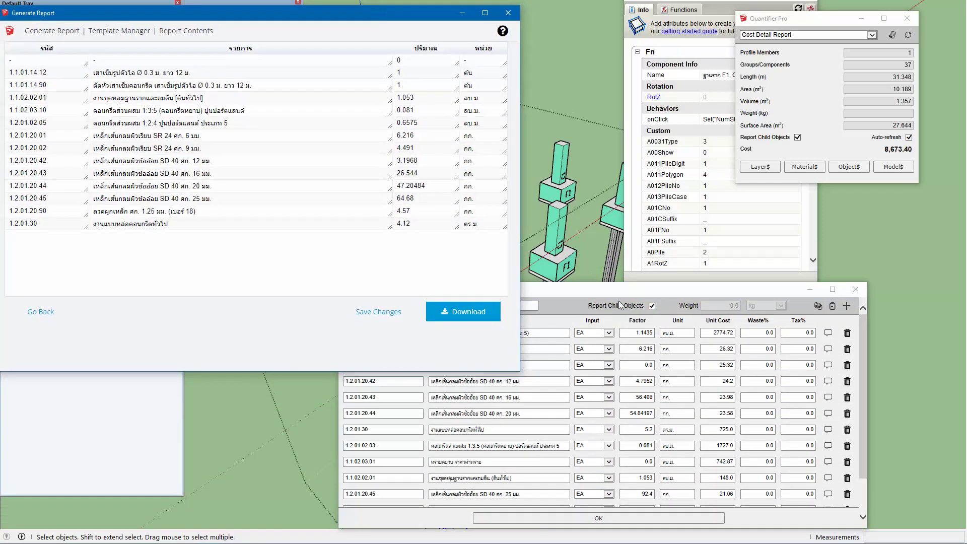
{"action": "left_click", "coordinate": [620, 305]}
{"action": "left_click_drag", "start_coordinate": [643, 301], "coordinate": [633, 290]}
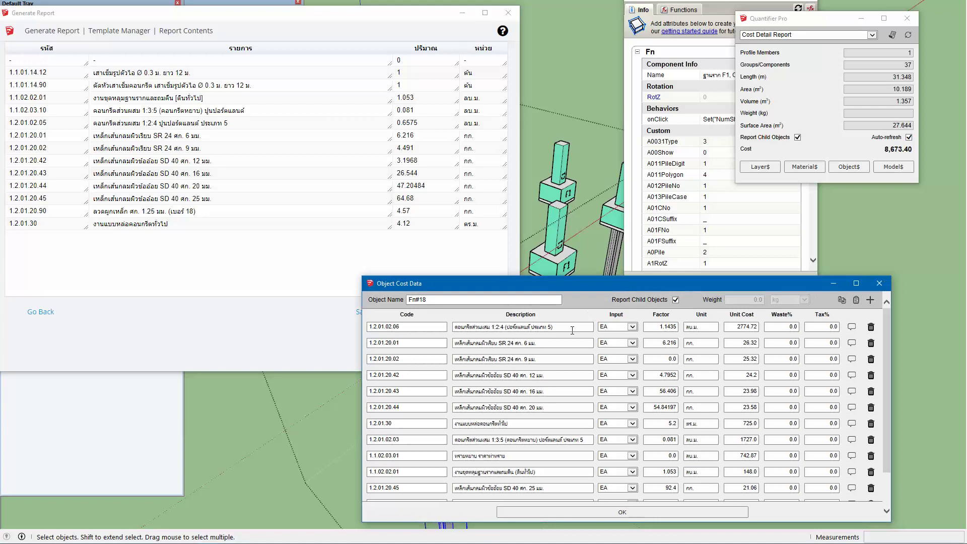
{"action": "left_click", "coordinate": [262, 123]}
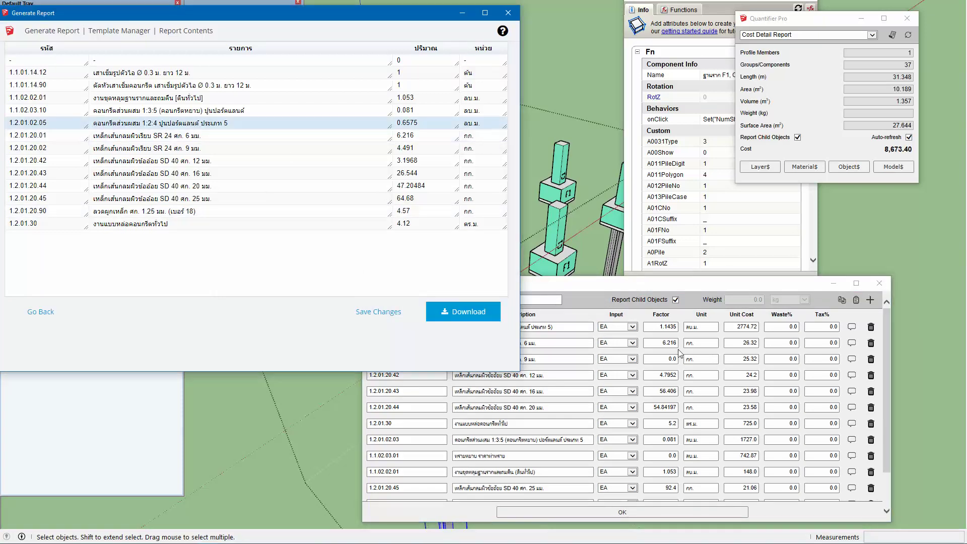
{"action": "left_click_drag", "start_coordinate": [637, 286], "coordinate": [661, 286]}
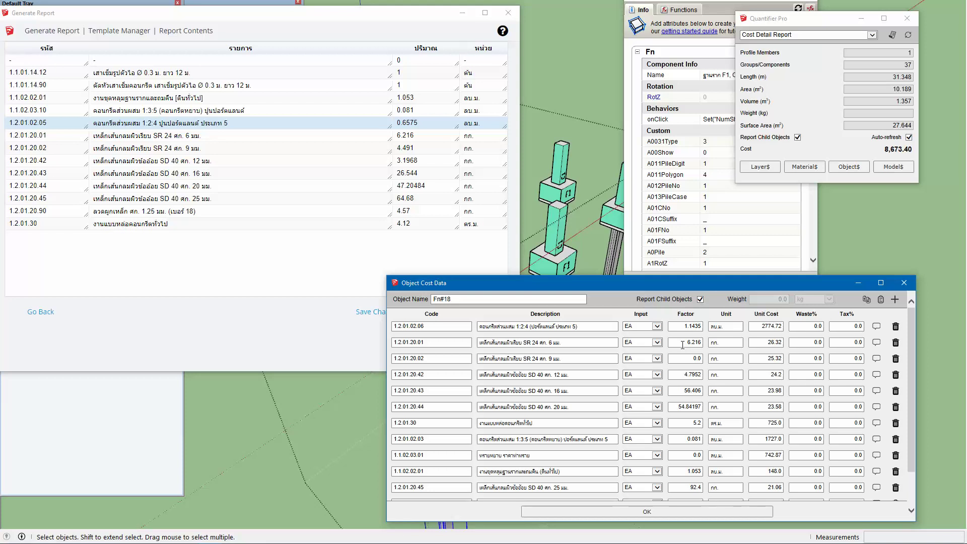
Step: Change the first cost row's Factor from 1.1435 to .6575, checking row 1.2.01.20.01 in the report
{"action": "left_click_drag", "start_coordinate": [682, 345], "coordinate": [709, 345]}
{"action": "key", "text": "BackSpace"}
{"action": "left_click_drag", "start_coordinate": [681, 327], "coordinate": [715, 331]}
{"action": "type", "text": ".6575"}
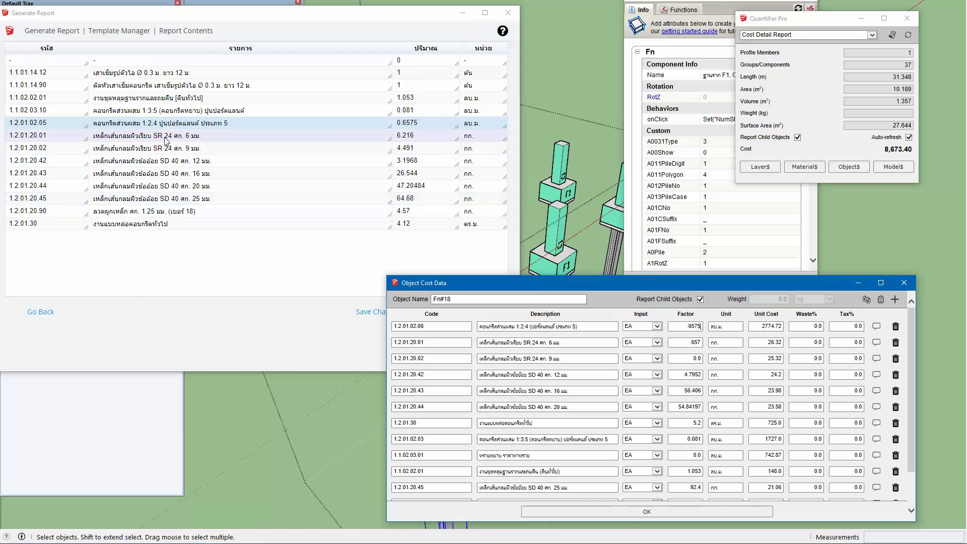
{"action": "left_click", "coordinate": [270, 136]}
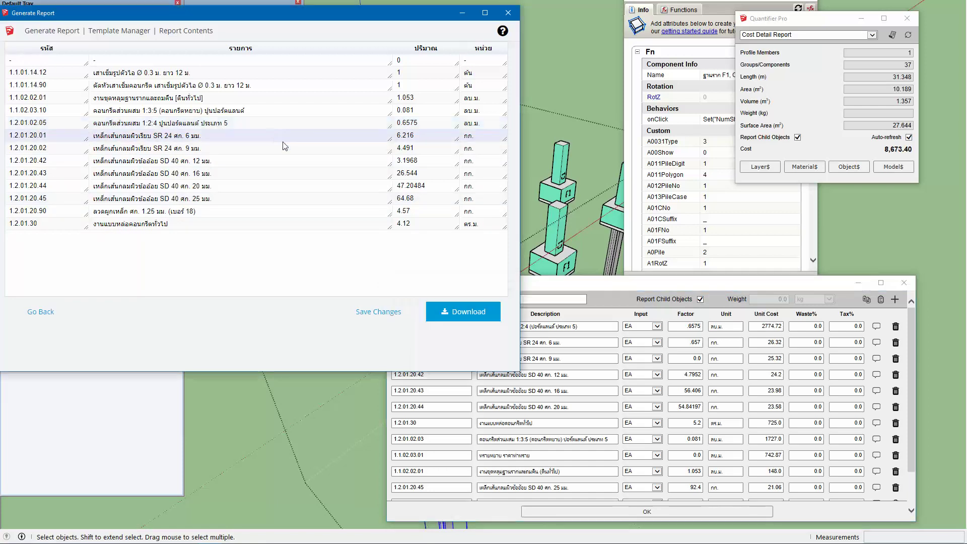
Step: Re-enter the second row's Factor as 6.216 to match report row 1.2.01.20.02
{"action": "left_click", "coordinate": [690, 343]}
{"action": "left_click_drag", "start_coordinate": [691, 346], "coordinate": [713, 345]}
{"action": "type", "text": "6"}
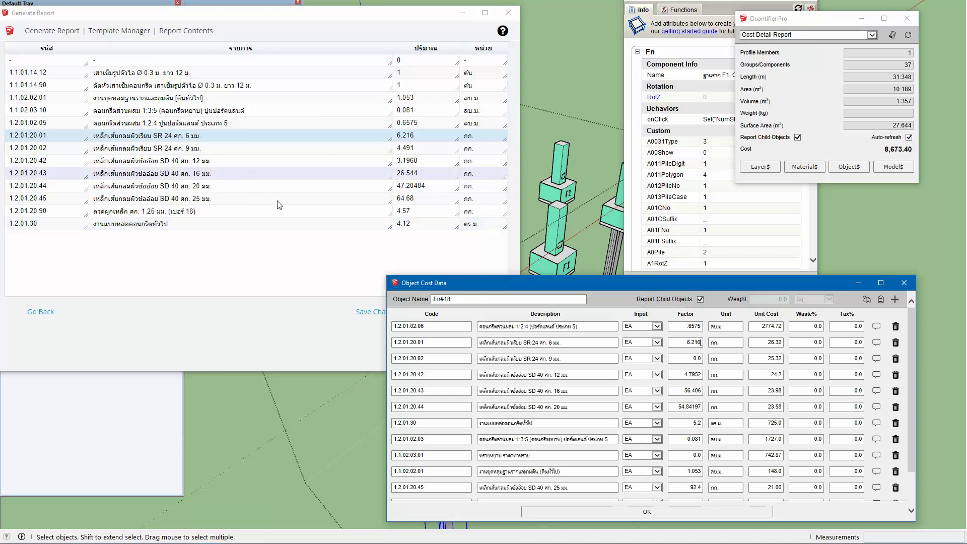
{"action": "left_click", "coordinate": [197, 149]}
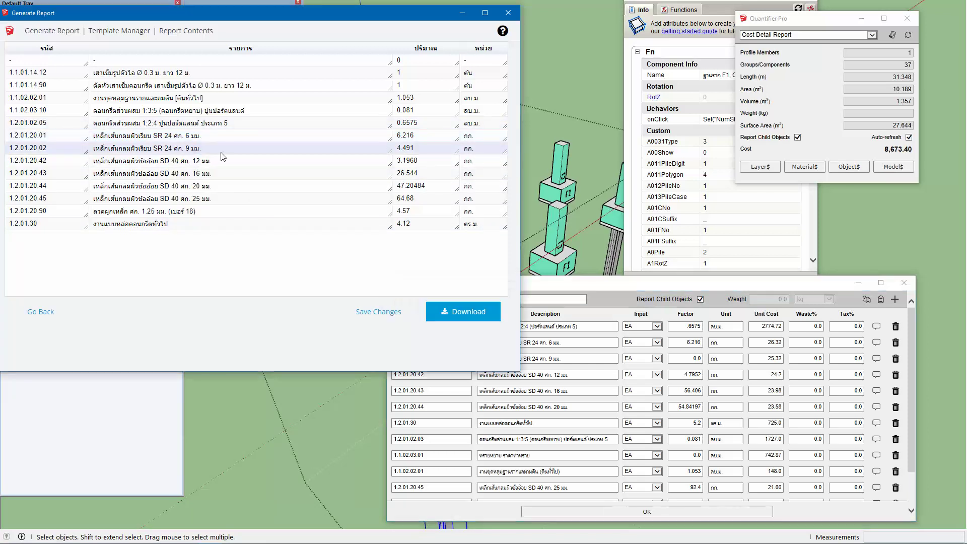
{"action": "left_click", "coordinate": [623, 286]}
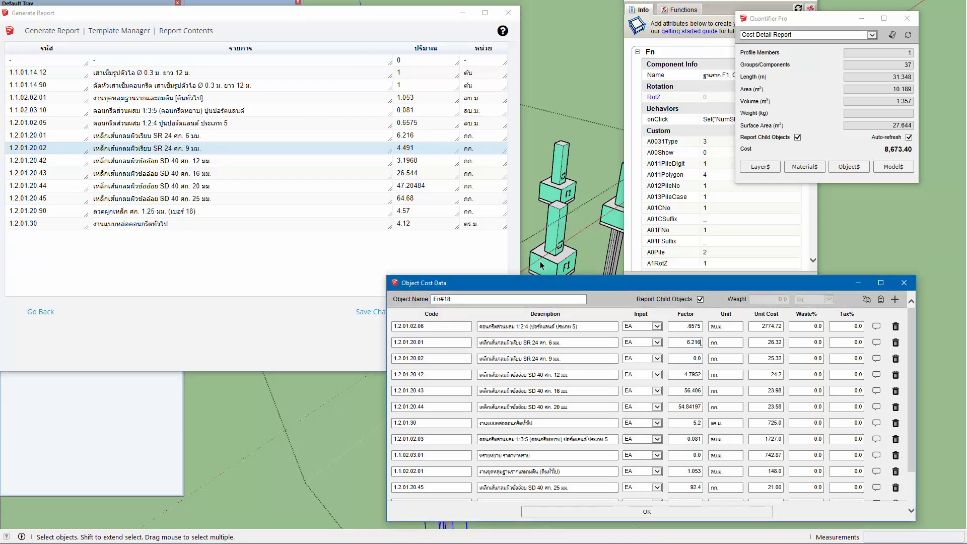
{"action": "middle_click_drag", "start_coordinate": [559, 255], "coordinate": [565, 247]}
{"action": "scroll", "coordinate": [567, 237], "scroll_direction": "down", "scroll_amount": 2}
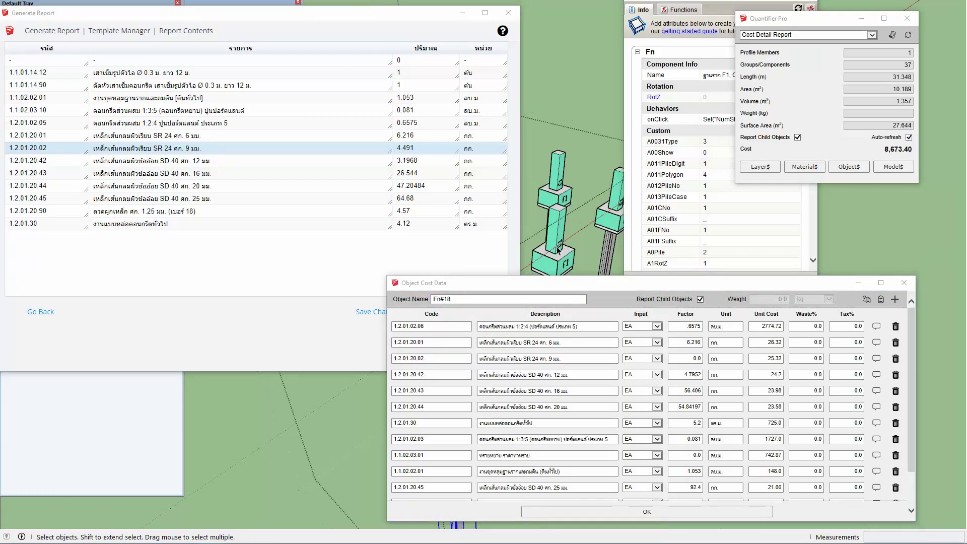
{"action": "scroll", "coordinate": [572, 217], "scroll_direction": "down", "scroll_amount": 2}
{"action": "scroll", "coordinate": [580, 191], "scroll_direction": "down", "scroll_amount": 2}
{"action": "scroll", "coordinate": [582, 171], "scroll_direction": "down", "scroll_amount": 3}
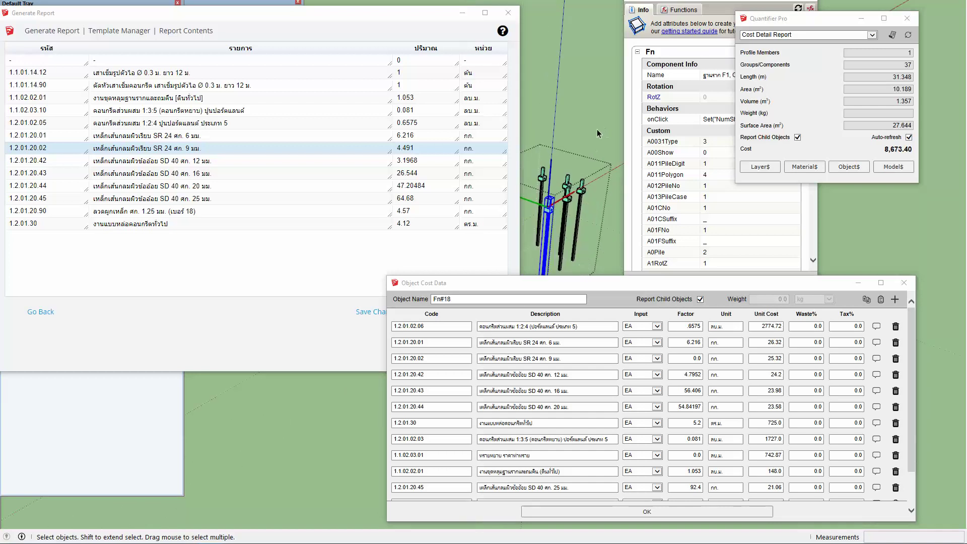
{"action": "left_click", "coordinate": [552, 208]}
{"action": "middle_click_drag", "start_coordinate": [549, 227], "coordinate": [554, 254]}
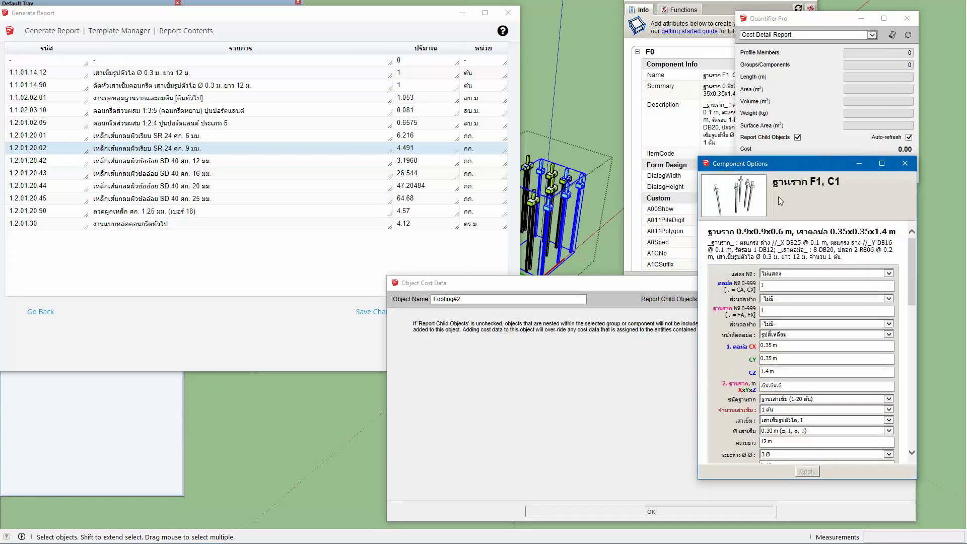
{"action": "scroll", "coordinate": [795, 300], "scroll_direction": "down", "scroll_amount": 3}
{"action": "scroll", "coordinate": [786, 302], "scroll_direction": "down", "scroll_amount": 3}
{"action": "scroll", "coordinate": [778, 303], "scroll_direction": "down", "scroll_amount": 2}
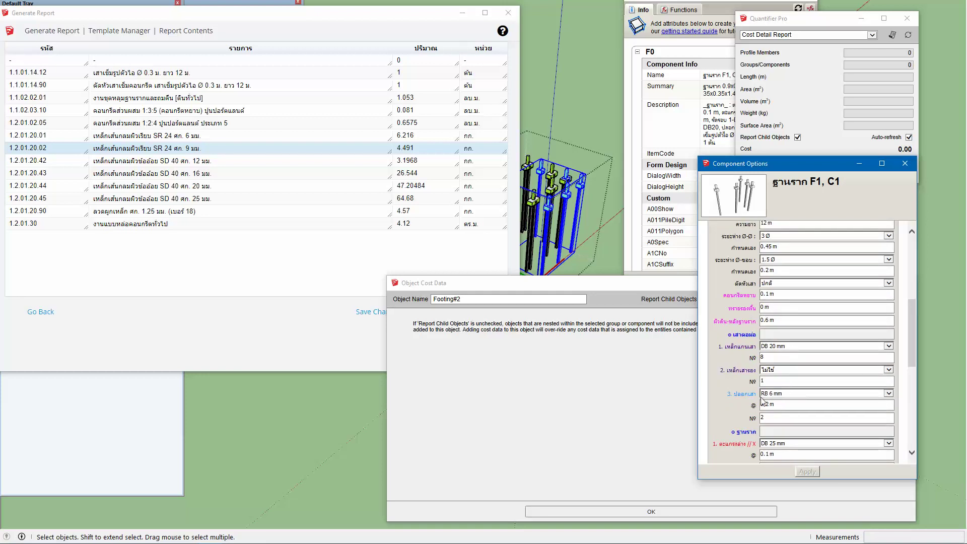
{"action": "scroll", "coordinate": [755, 398], "scroll_direction": "down", "scroll_amount": 3}
{"action": "scroll", "coordinate": [761, 381], "scroll_direction": "down", "scroll_amount": 3}
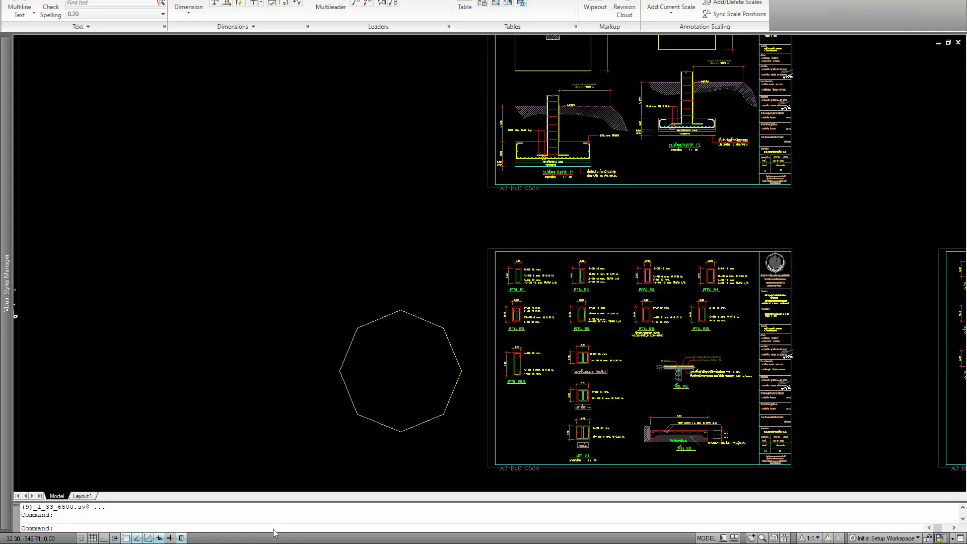
{"action": "scroll", "coordinate": [546, 130], "scroll_direction": "up", "scroll_amount": 3}
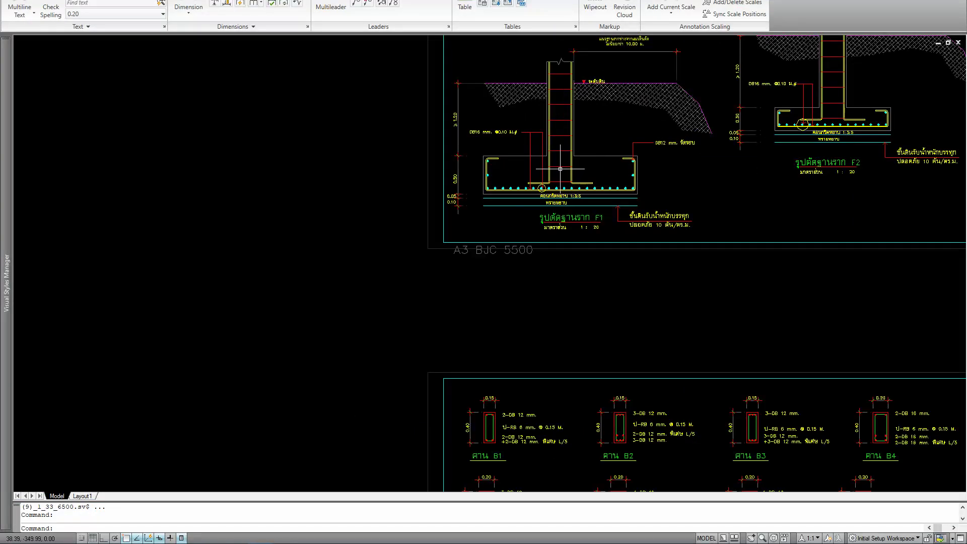
{"action": "scroll", "coordinate": [562, 176], "scroll_direction": "up", "scroll_amount": 3}
{"action": "scroll", "coordinate": [562, 176], "scroll_direction": "up", "scroll_amount": 1}
{"action": "mouse_move", "coordinate": [615, 209]}
{"action": "middle_mouse_down"}
{"action": "mouse_move", "coordinate": [516, 281]}
{"action": "mouse_move", "coordinate": [468, 294]}
{"action": "middle_mouse_up"}
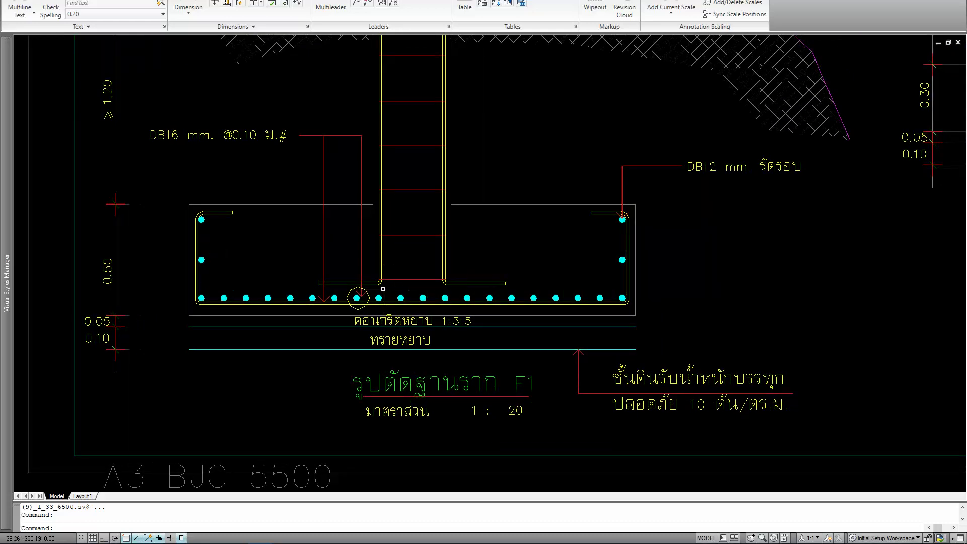
{"action": "scroll", "coordinate": [382, 291], "scroll_direction": "down", "scroll_amount": 2}
{"action": "mouse_move", "coordinate": [540, 265]}
{"action": "middle_mouse_down"}
{"action": "mouse_move", "coordinate": [432, 304]}
{"action": "mouse_move", "coordinate": [426, 332]}
{"action": "mouse_move", "coordinate": [429, 322]}
{"action": "middle_mouse_up"}
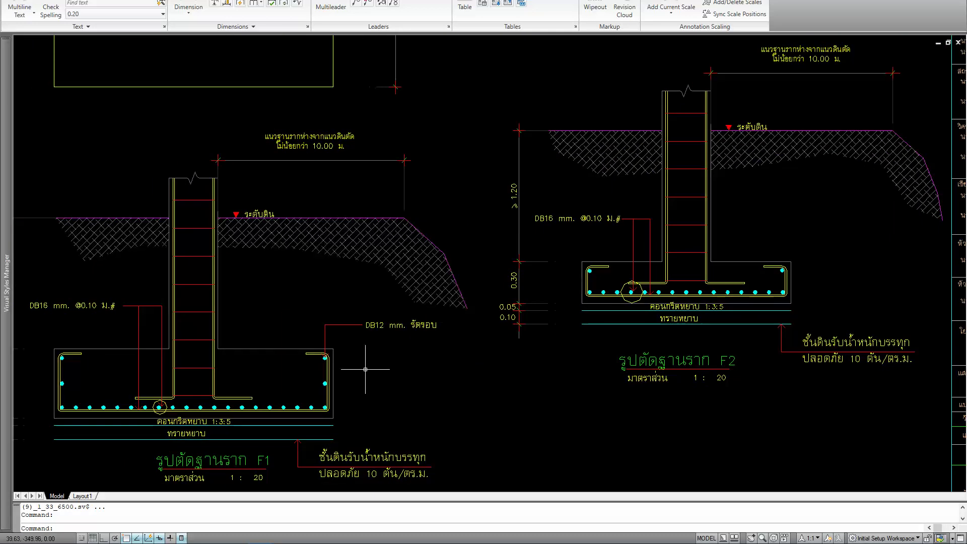
{"action": "middle_click_drag", "start_coordinate": [358, 371], "coordinate": [361, 355]}
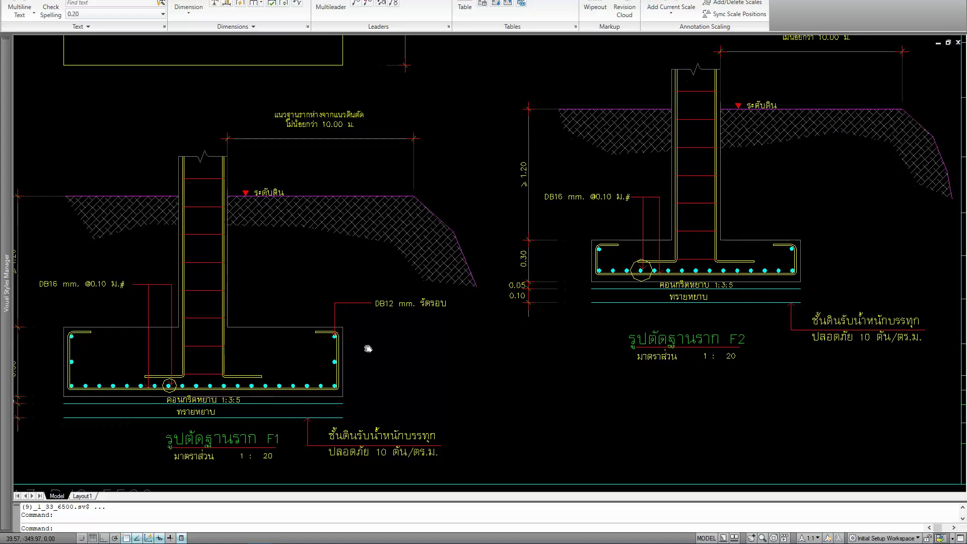
{"action": "middle_click_drag", "start_coordinate": [533, 227], "coordinate": [547, 155]}
{"action": "middle_click_drag", "start_coordinate": [479, 334], "coordinate": [509, 135]}
{"action": "middle_click_drag", "start_coordinate": [438, 453], "coordinate": [432, 255]}
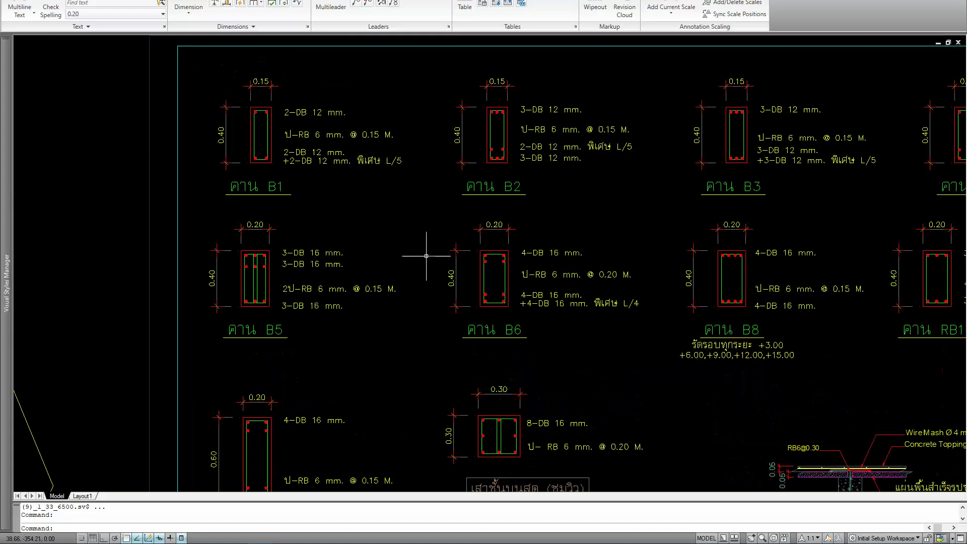
{"action": "middle_click_drag", "start_coordinate": [438, 479], "coordinate": [440, 210]}
{"action": "middle_click_drag", "start_coordinate": [524, 353], "coordinate": [439, 208]}
{"action": "middle_click_drag", "start_coordinate": [485, 351], "coordinate": [442, 261]}
{"action": "scroll", "coordinate": [443, 302], "scroll_direction": "up", "scroll_amount": 2}
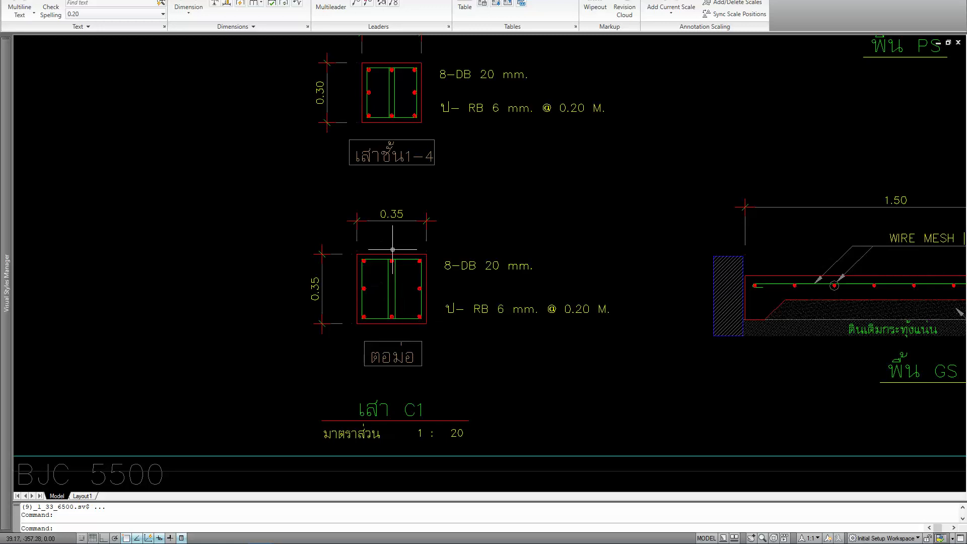
{"action": "middle_click_drag", "start_coordinate": [404, 251], "coordinate": [397, 282]}
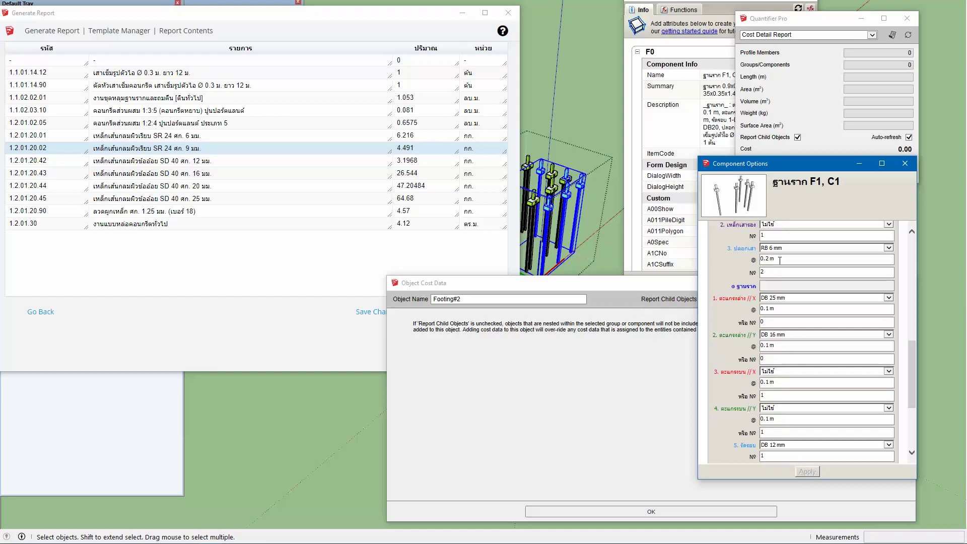
Step: Set the footing's bottom X bars from DB 25 mm to DB 16 mm
{"action": "left_click", "coordinate": [788, 299]}
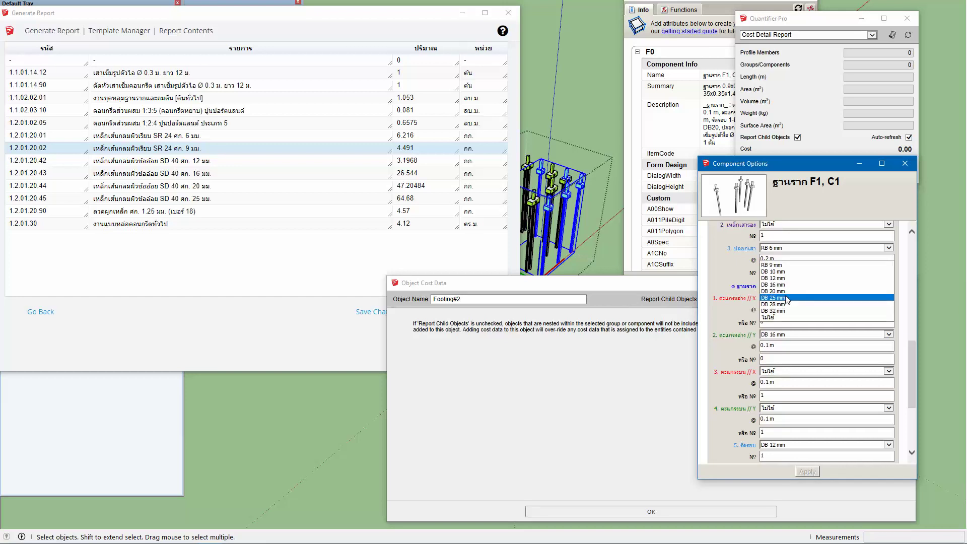
{"action": "left_click", "coordinate": [786, 285]}
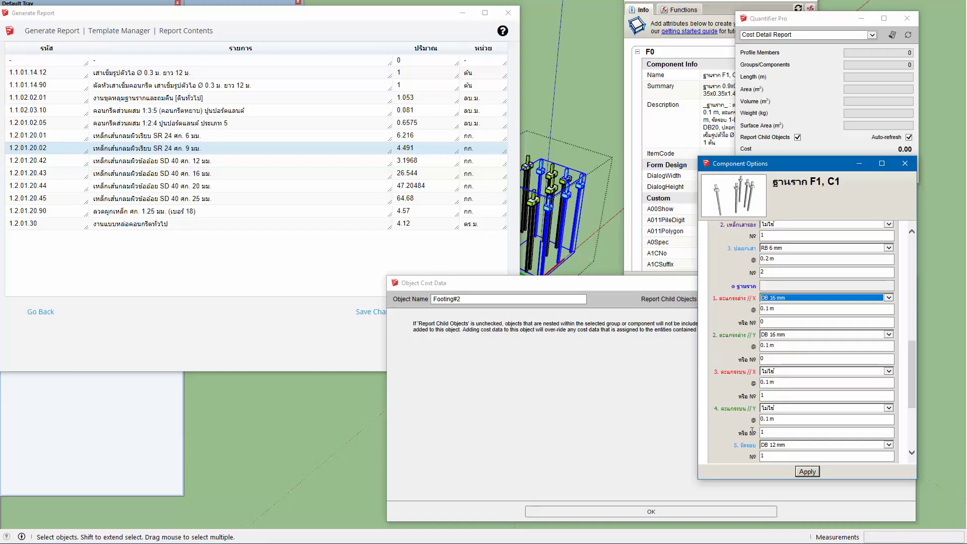
{"action": "scroll", "coordinate": [751, 384], "scroll_direction": "down", "scroll_amount": 1}
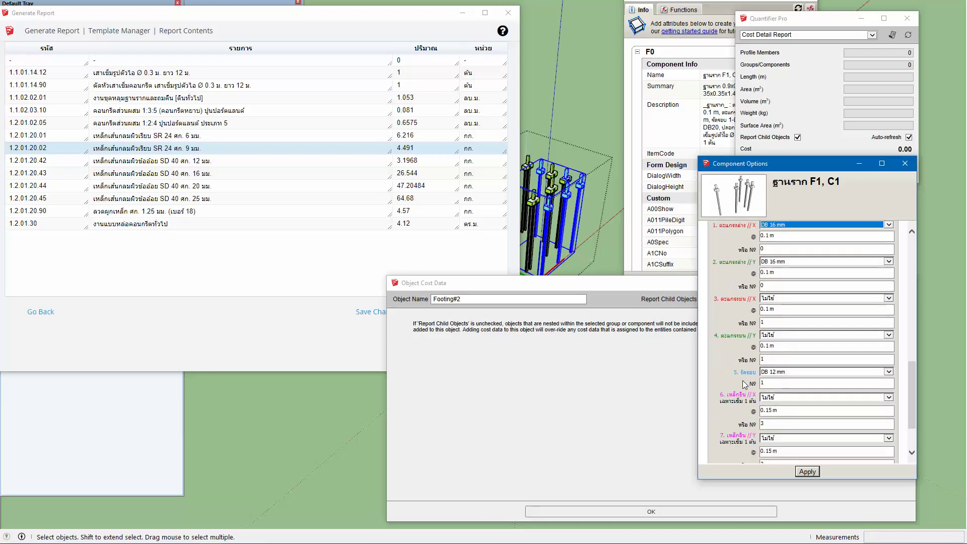
{"action": "scroll", "coordinate": [746, 386], "scroll_direction": "down", "scroll_amount": 2}
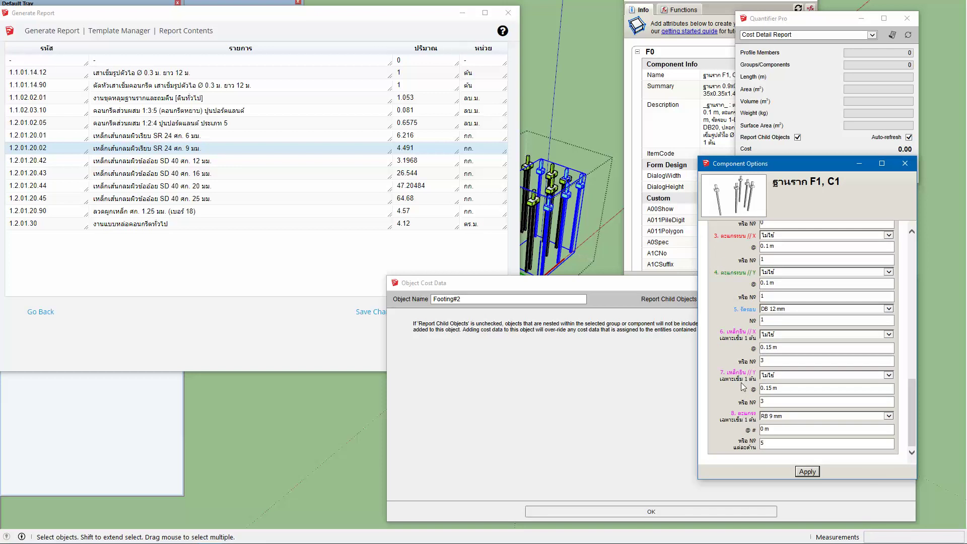
Step: Set item 8 to none instead of RB 9 mm, comparing with the F1 section
{"action": "left_click", "coordinate": [780, 421]}
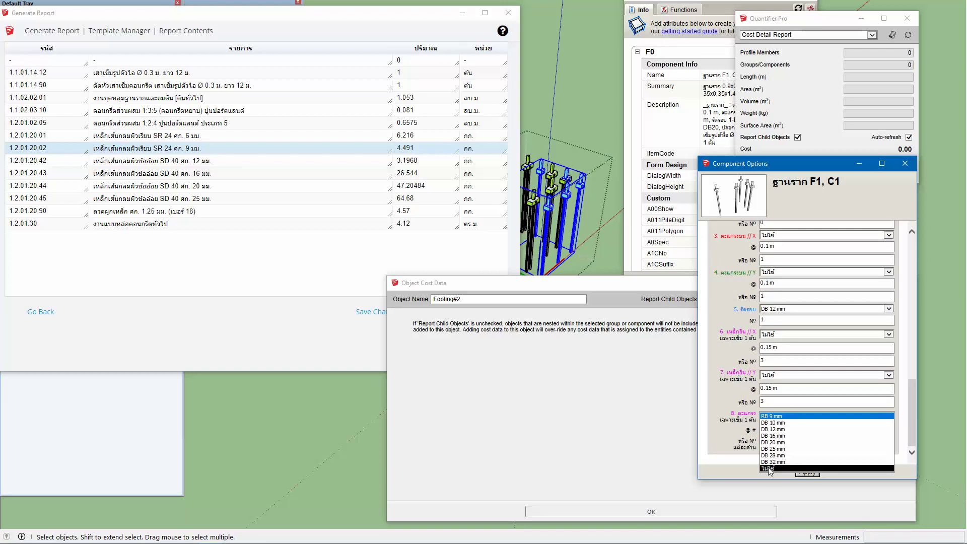
{"action": "left_click", "coordinate": [786, 427]}
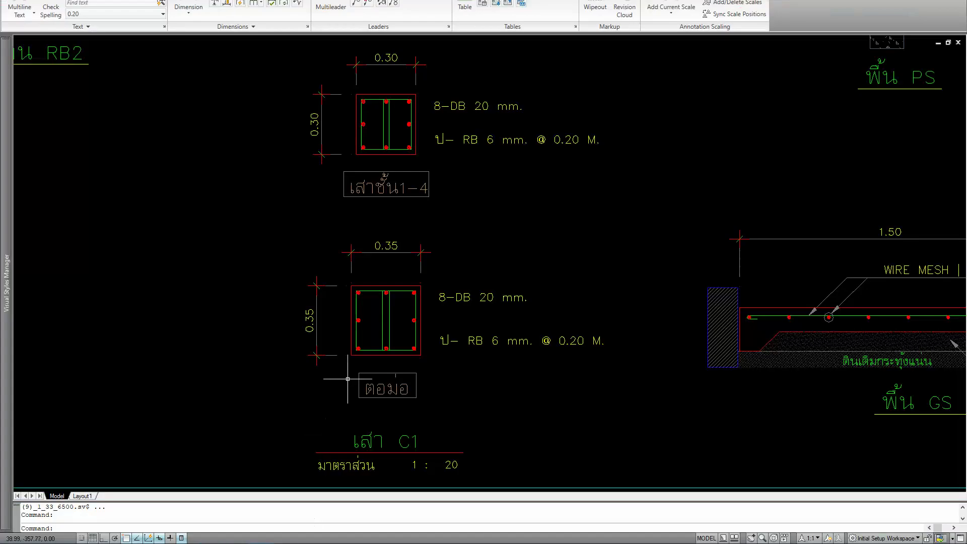
{"action": "scroll", "coordinate": [347, 379], "scroll_direction": "down", "scroll_amount": 5}
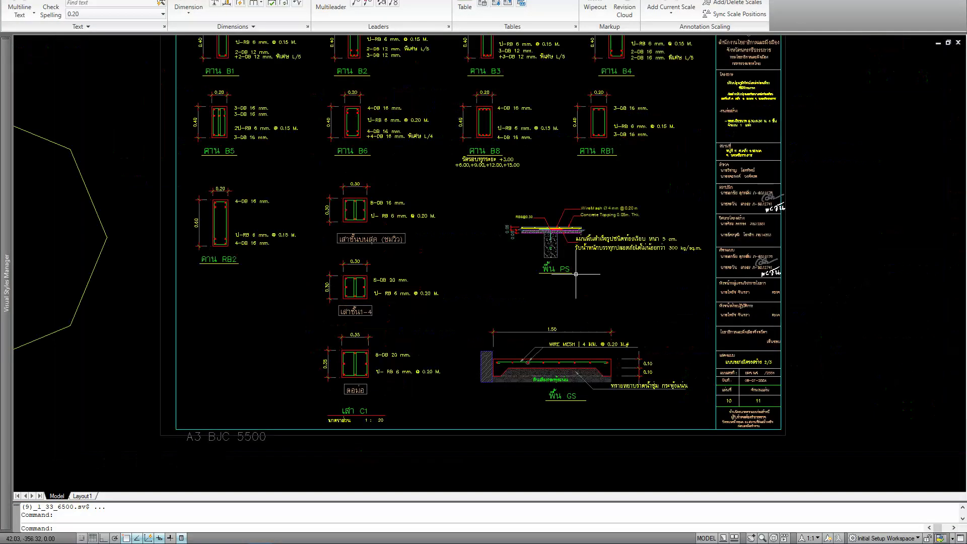
{"action": "middle_click_drag", "start_coordinate": [554, 131], "coordinate": [561, 346]}
{"action": "middle_click_drag", "start_coordinate": [399, 101], "coordinate": [399, 274]}
{"action": "scroll", "coordinate": [395, 122], "scroll_direction": "up", "scroll_amount": 6}
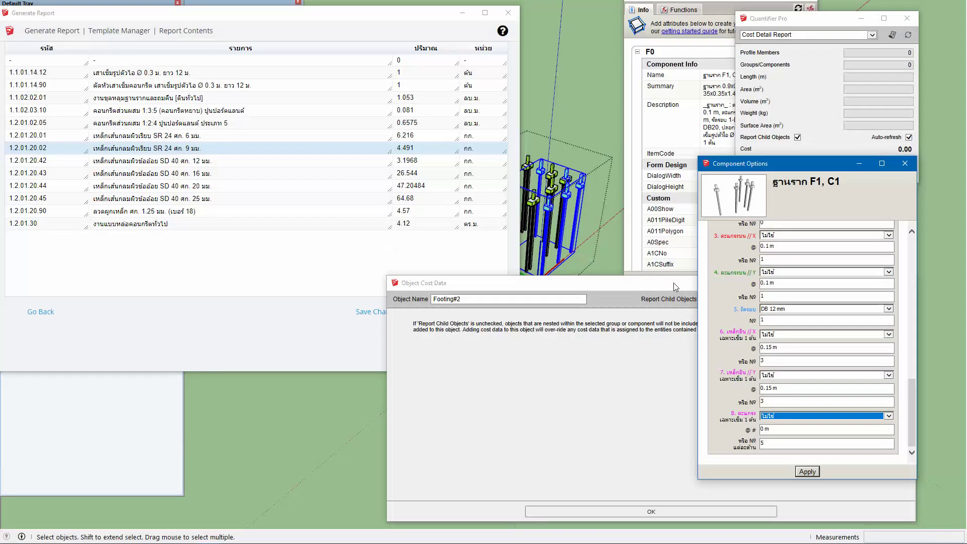
Step: Apply the changed F1, C1 footing options
{"action": "left_click", "coordinate": [740, 352]}
{"action": "scroll", "coordinate": [741, 348], "scroll_direction": "up", "scroll_amount": 3}
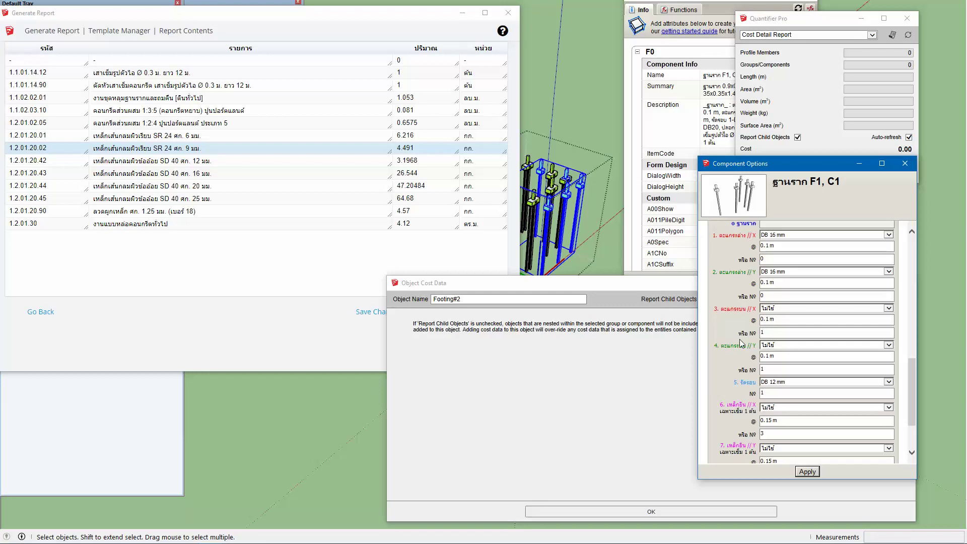
{"action": "scroll", "coordinate": [741, 343], "scroll_direction": "up", "scroll_amount": 3}
{"action": "scroll", "coordinate": [755, 338], "scroll_direction": "up", "scroll_amount": 3}
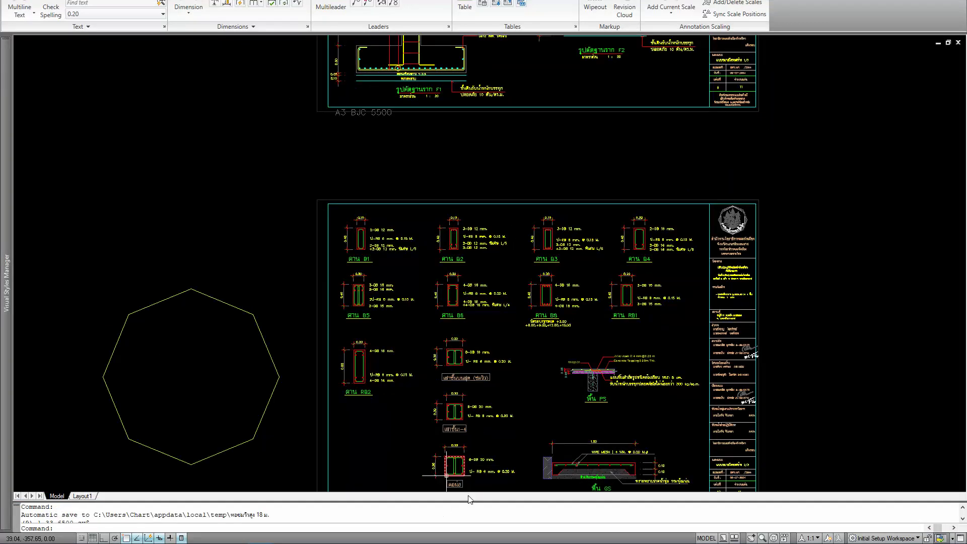
{"action": "scroll", "coordinate": [467, 490], "scroll_direction": "up", "scroll_amount": 5}
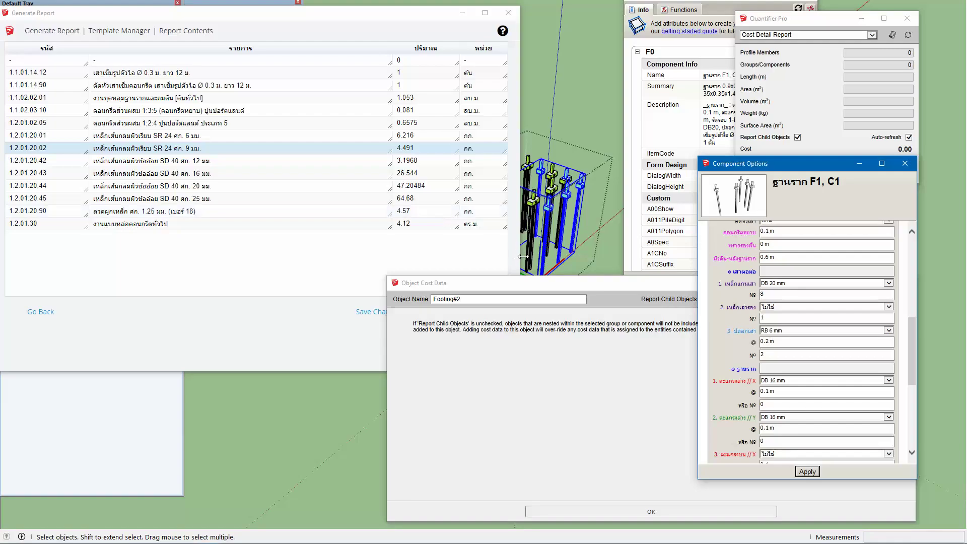
{"action": "left_click", "coordinate": [808, 472]}
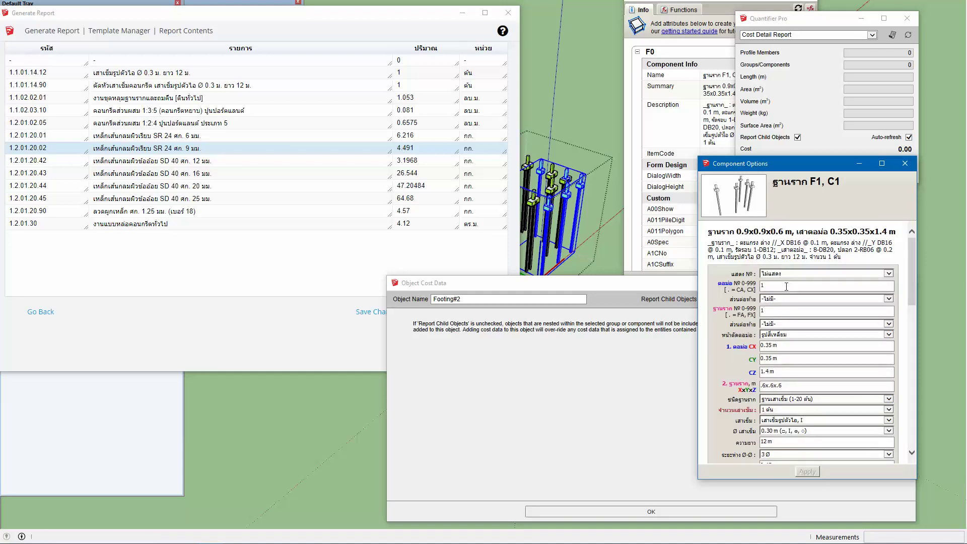
Step: Rerun the CostCode SumList report and select a pile component to show its cost data
{"action": "left_click", "coordinate": [45, 313]}
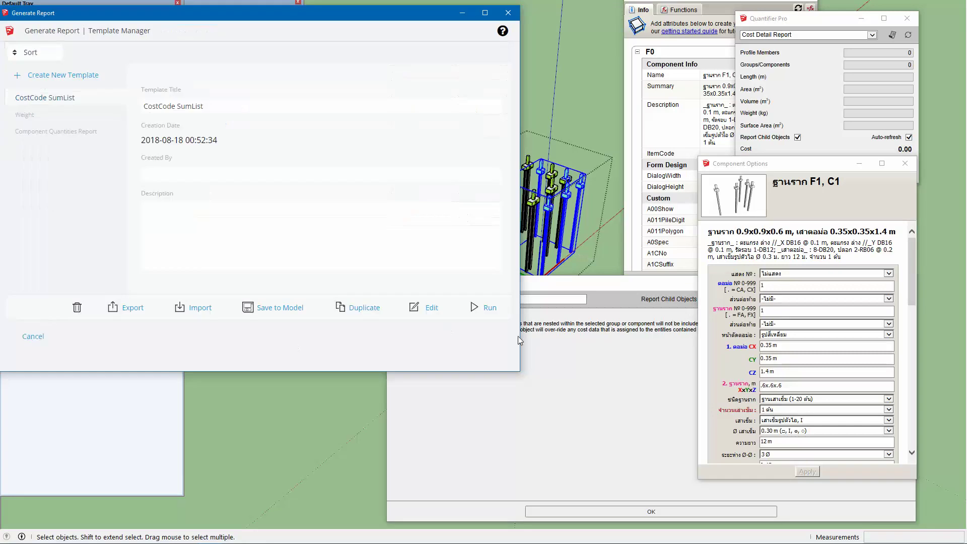
{"action": "key", "text": "Return"}
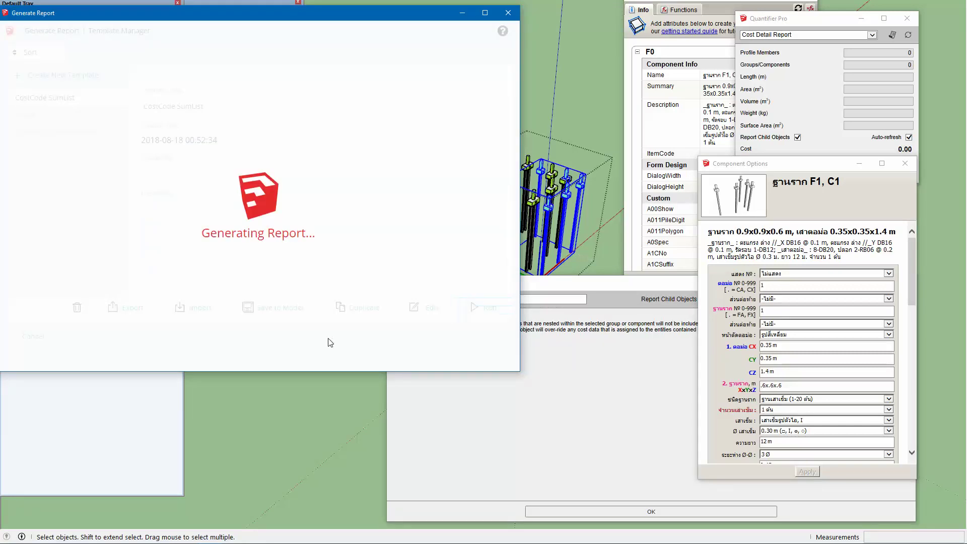
{"action": "middle_click_drag", "start_coordinate": [587, 258], "coordinate": [568, 206]}
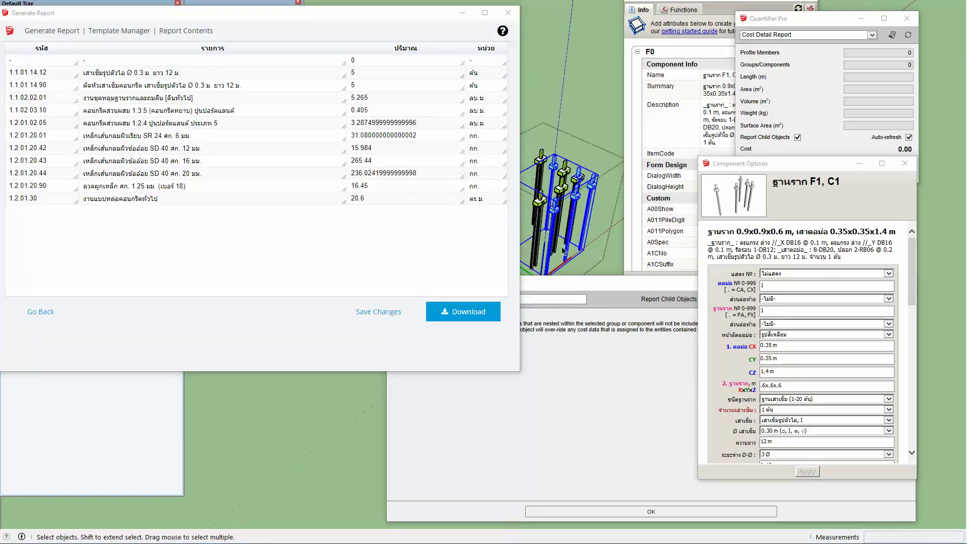
{"action": "scroll", "coordinate": [567, 207], "scroll_direction": "up", "scroll_amount": 2}
{"action": "scroll", "coordinate": [567, 206], "scroll_direction": "up", "scroll_amount": 2}
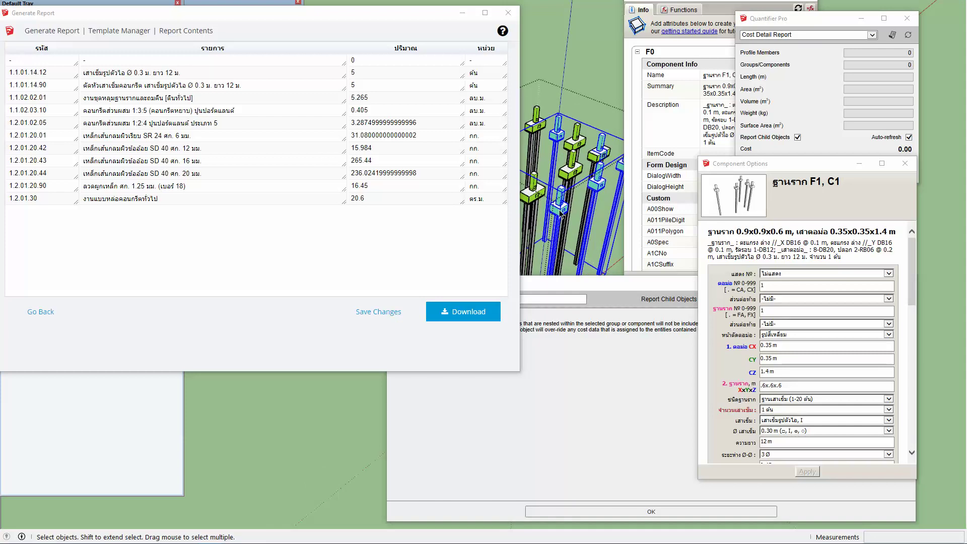
{"action": "double_click", "coordinate": [562, 214]}
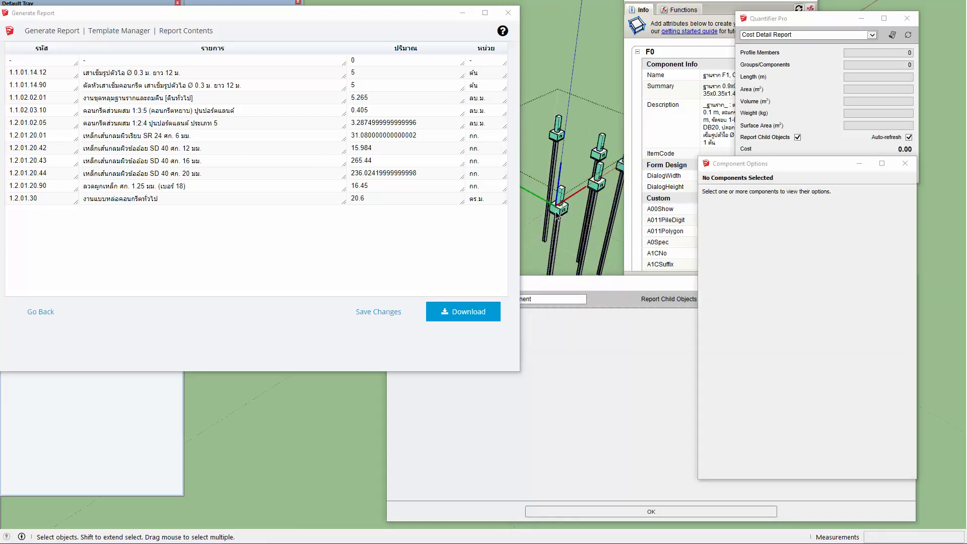
{"action": "left_click", "coordinate": [572, 228]}
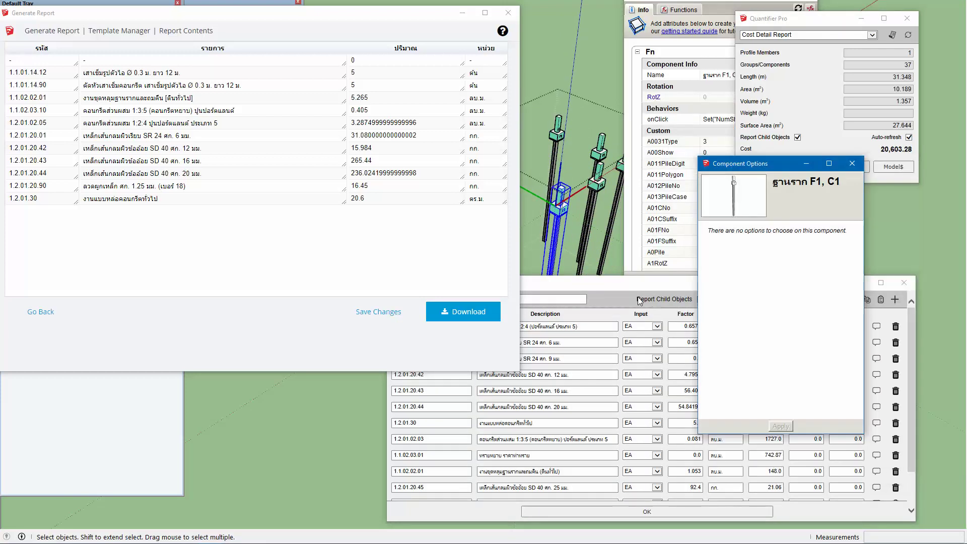
{"action": "left_click_drag", "start_coordinate": [640, 288], "coordinate": [608, 267]}
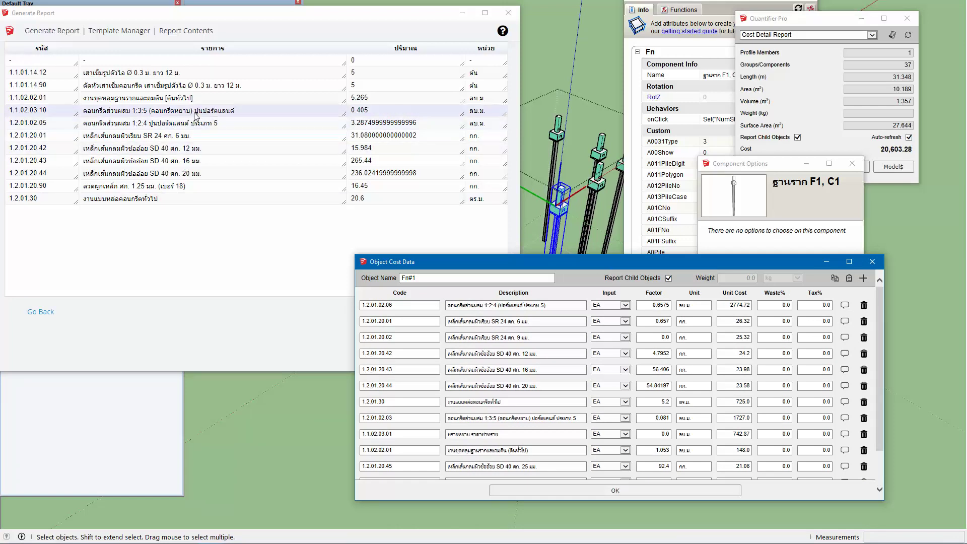
Step: Highlight the 1.1.02.03.10 lean-concrete report row beside the footing's cost data list
{"action": "left_click", "coordinate": [196, 129]}
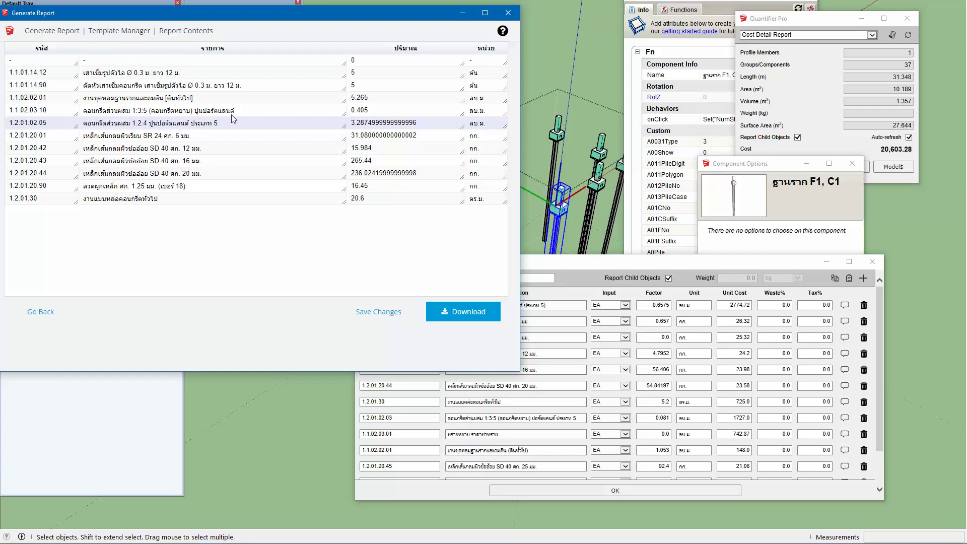
{"action": "left_click", "coordinate": [232, 114]}
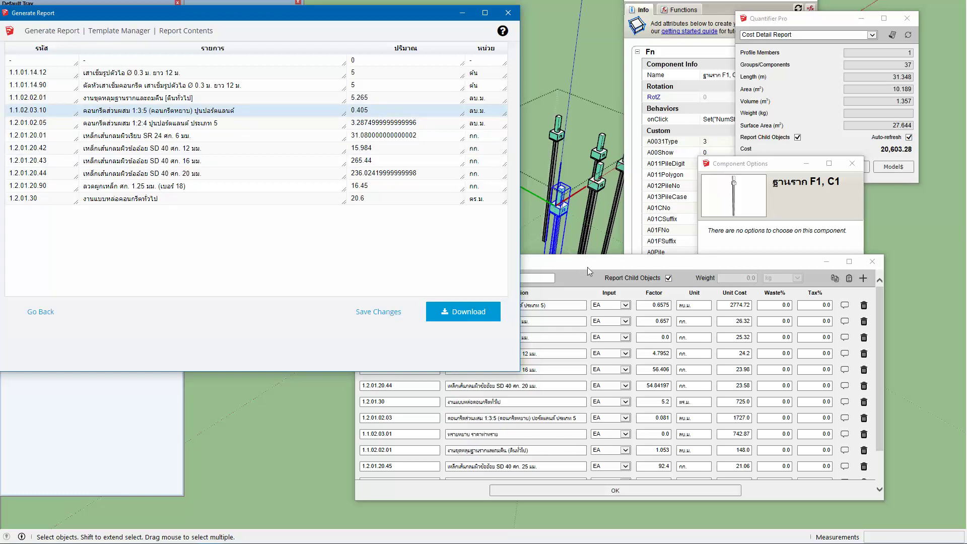
{"action": "left_click_drag", "start_coordinate": [587, 267], "coordinate": [657, 247]}
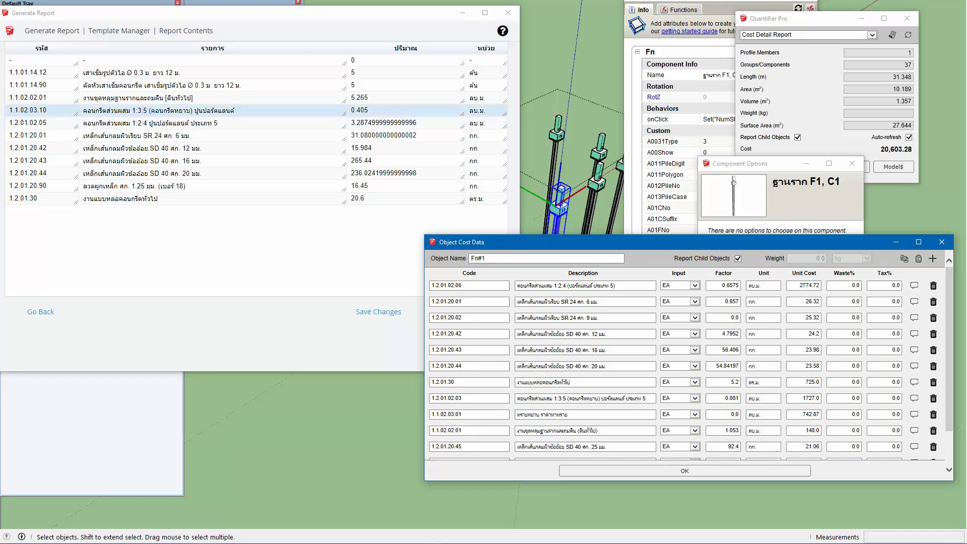
{"action": "key", "text": "alt+Tab"}
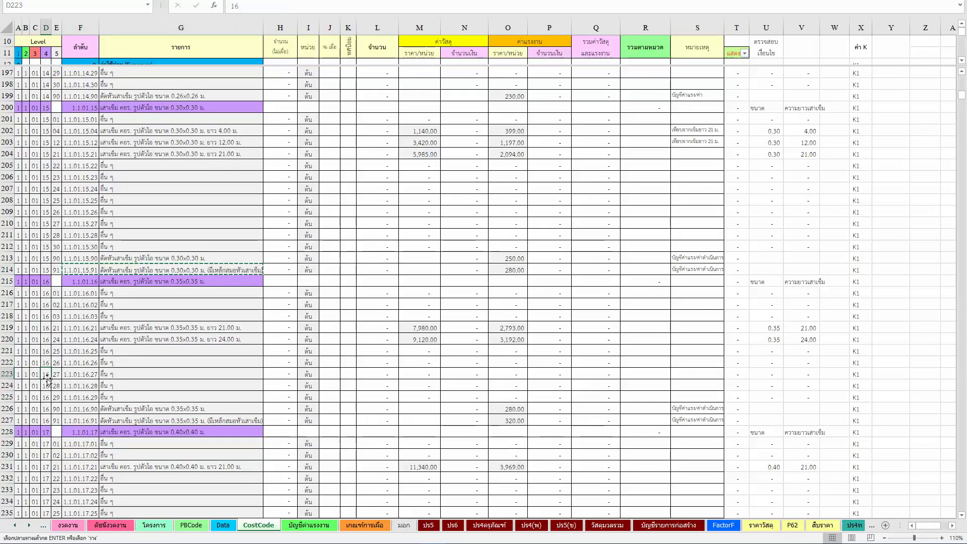
Step: Browse the CostCode rows down to the earthwork and lean-concrete codes, comparing with SketchUp's report
{"action": "left_click", "coordinate": [47, 377]}
{"action": "key", "text": "Down"}
{"action": "key", "text": "Down"}
{"action": "key", "text": "Down"}
{"action": "key", "text": "Down"}
{"action": "key", "text": "Down"}
{"action": "key", "text": "Down"}
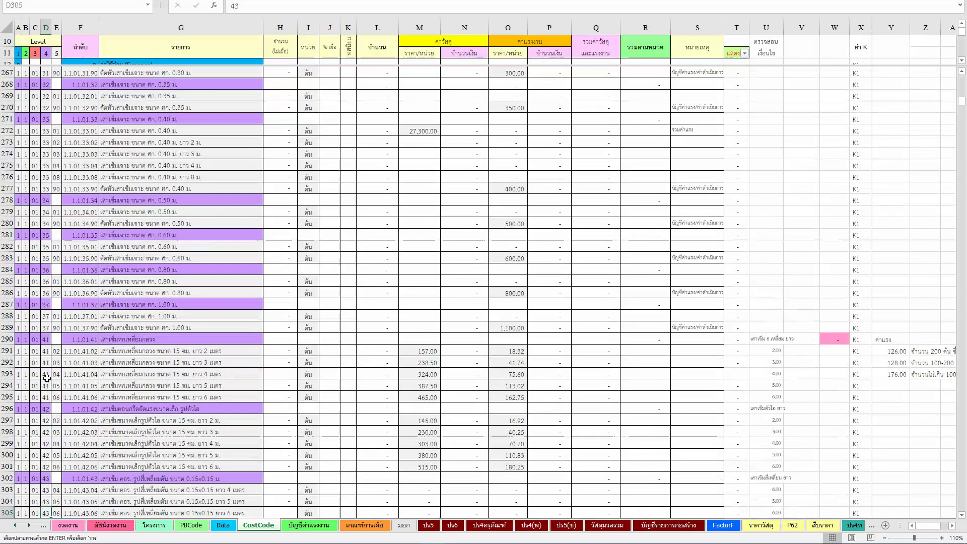
{"action": "key", "text": "Down"}
{"action": "key", "text": "Down"}
{"action": "key", "text": "Down"}
{"action": "key", "text": "Down"}
{"action": "key", "text": "Down"}
{"action": "key", "text": "Down"}
{"action": "key", "text": "Down"}
{"action": "key", "text": "Down"}
{"action": "key", "text": "Down"}
{"action": "key", "text": "Down"}
{"action": "key", "text": "Down"}
{"action": "key", "text": "Down"}
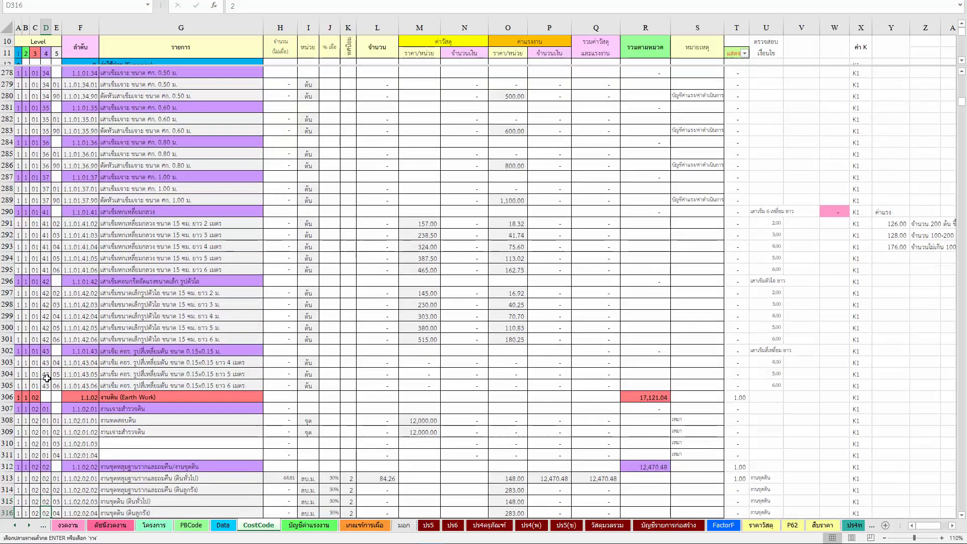
{"action": "key", "text": "Down"}
{"action": "key", "text": "Down"}
{"action": "key", "text": "Down"}
{"action": "key", "text": "Down"}
{"action": "key", "text": "Down"}
{"action": "key", "text": "Down"}
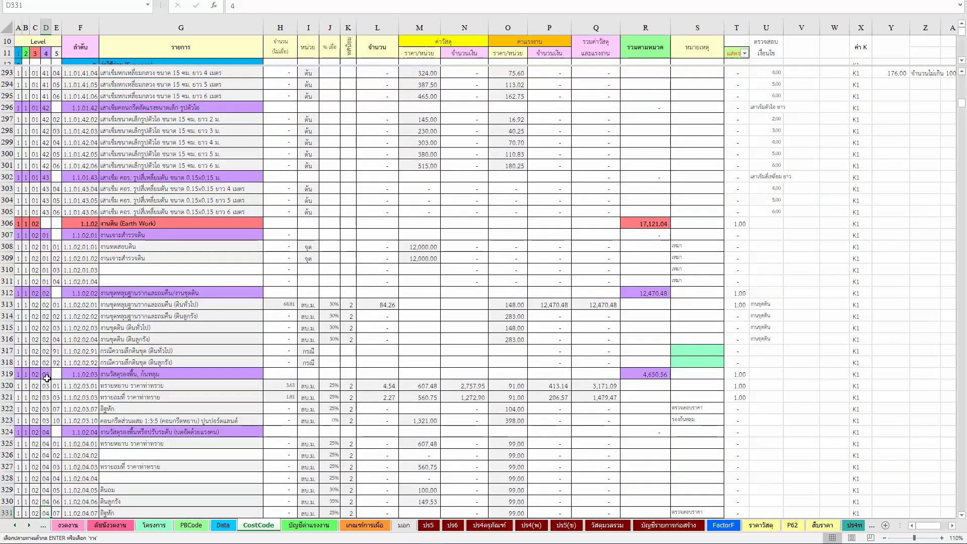
{"action": "key", "text": "Down"}
{"action": "key", "text": "Down"}
{"action": "key", "text": "Down"}
{"action": "key", "text": "Down"}
{"action": "key", "text": "Down"}
{"action": "key", "text": "Down"}
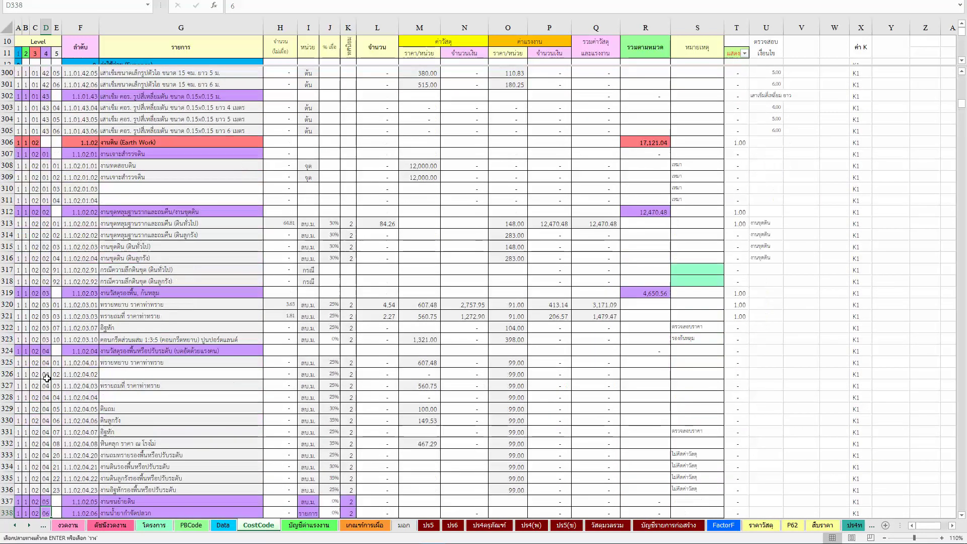
{"action": "key", "text": "Down"}
{"action": "key", "text": "Down"}
{"action": "key", "text": "Down"}
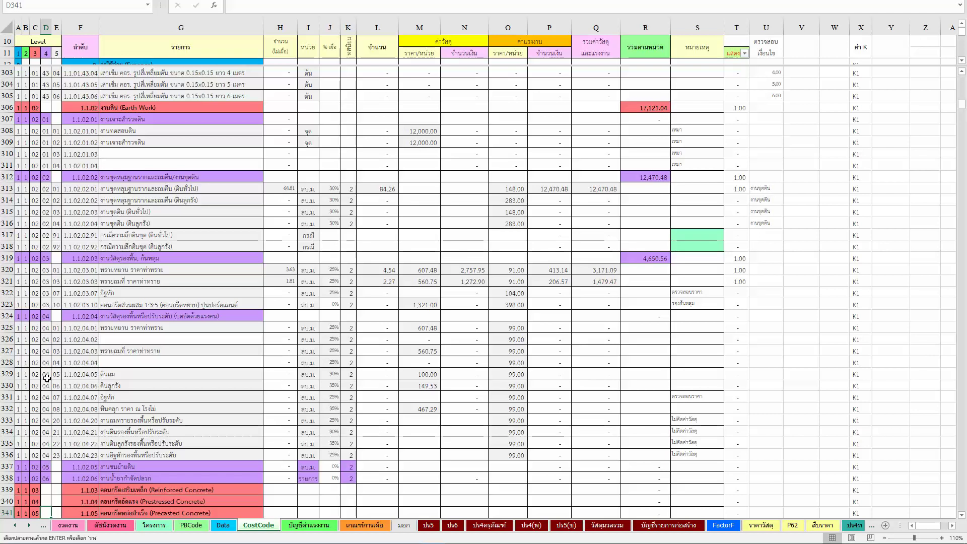
{"action": "key", "text": "Up"}
{"action": "key", "text": "alt+Tab"}
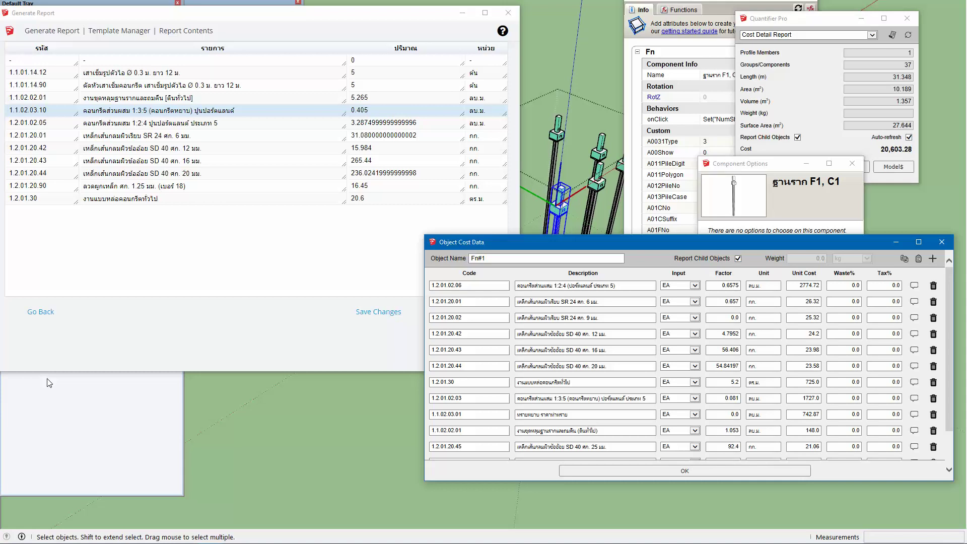
Step: Move past the earthwork section down to the formwork and prestressed concrete codes
{"action": "key", "text": "alt+Tab"}
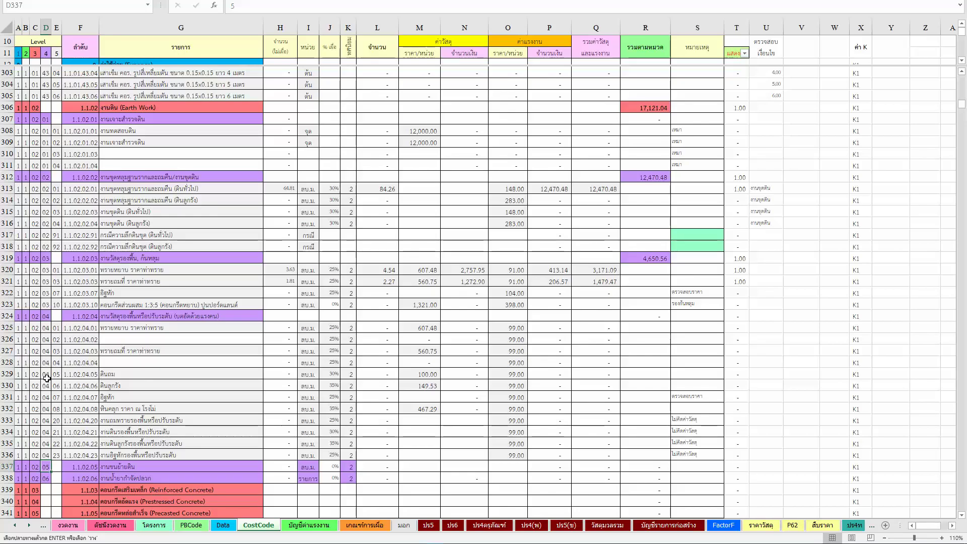
{"action": "key", "text": "Left"}
{"action": "key", "text": "Down"}
{"action": "key", "text": "Down"}
{"action": "key", "text": "Down"}
{"action": "key", "text": "Down"}
{"action": "key", "text": "Down"}
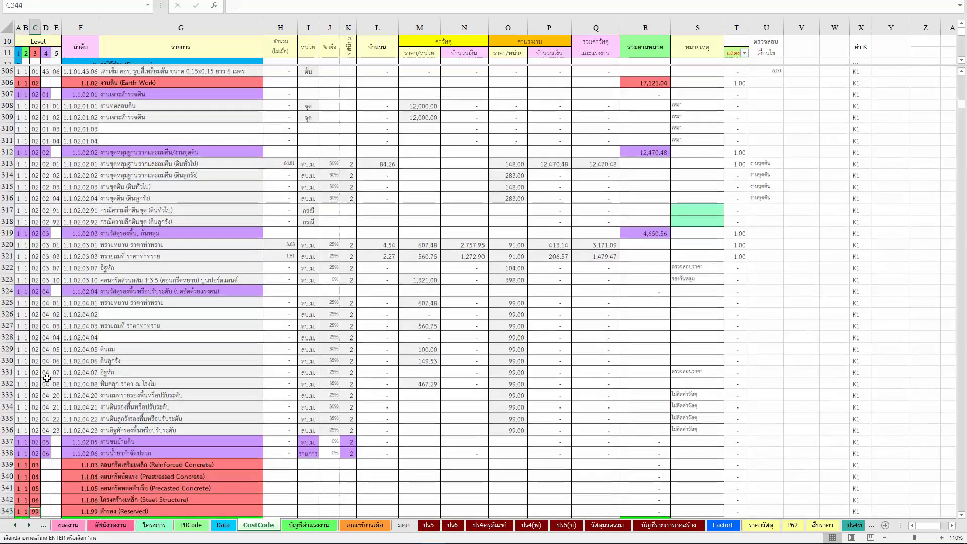
{"action": "key", "text": "Down"}
{"action": "key", "text": "Down"}
{"action": "key", "text": "Right"}
{"action": "key", "text": "ctrl+Down"}
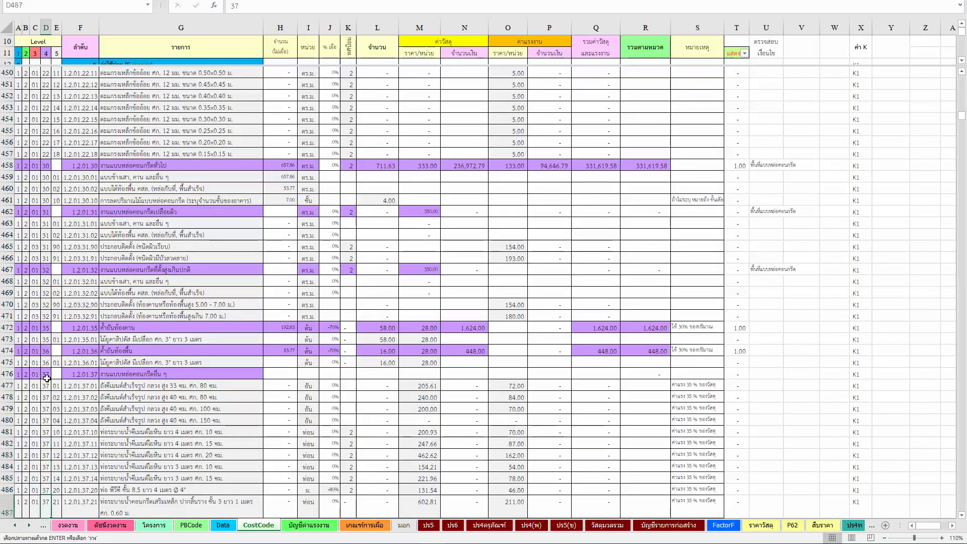
{"action": "key", "text": "Down"}
{"action": "key", "text": "Down"}
{"action": "key", "text": "Down"}
{"action": "key", "text": "Down"}
{"action": "key", "text": "Down"}
{"action": "key", "text": "Down"}
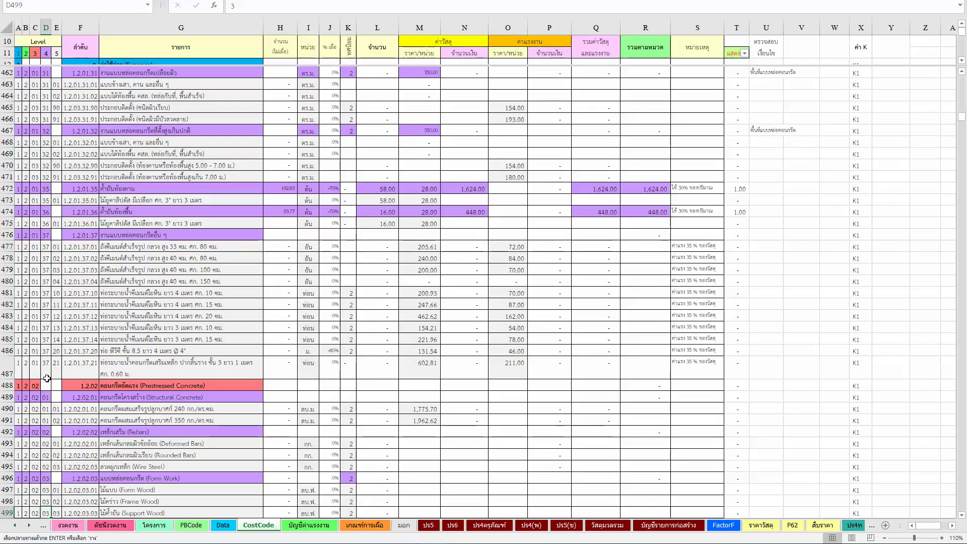
Step: Go back up to the concrete-mix codes and inspect the 1:3:5 row's code formula
{"action": "key", "text": "Up"}
{"action": "key", "text": "Up"}
{"action": "key", "text": "Up"}
{"action": "key", "text": "Up"}
{"action": "key", "text": "Up"}
{"action": "key", "text": "Up"}
{"action": "key", "text": "Up"}
{"action": "key", "text": "Page_Up"}
{"action": "key", "text": "Page_Up"}
{"action": "key", "text": "Page_Up"}
{"action": "key", "text": "Down"}
{"action": "key", "text": "Down"}
{"action": "key", "text": "Down"}
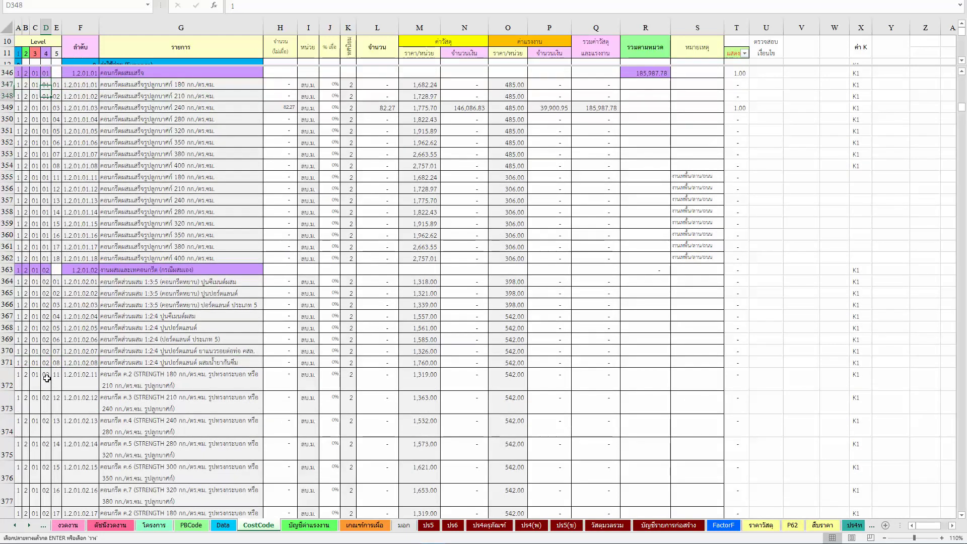
{"action": "key", "text": "Down"}
{"action": "key", "text": "Down"}
{"action": "key", "text": "Down"}
{"action": "key", "text": "Down"}
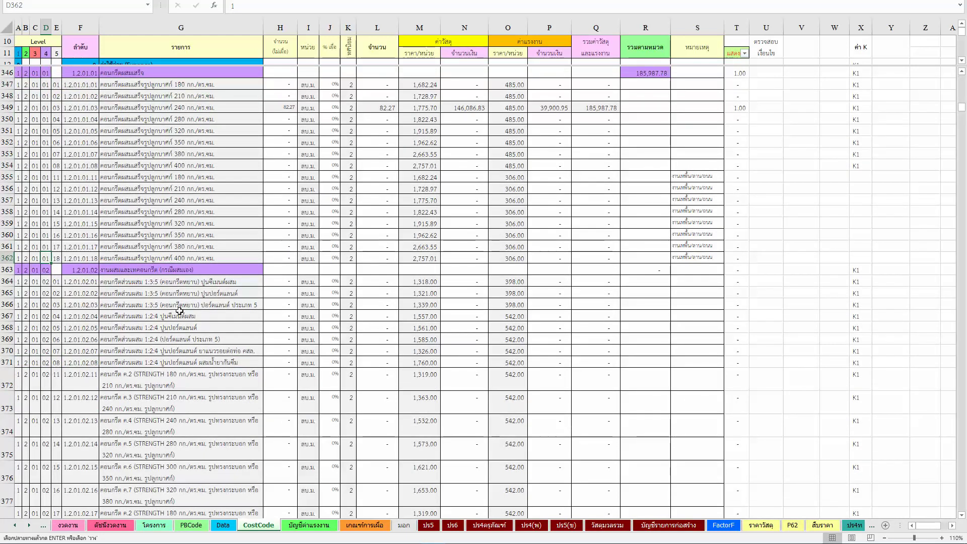
{"action": "left_click", "coordinate": [166, 316]}
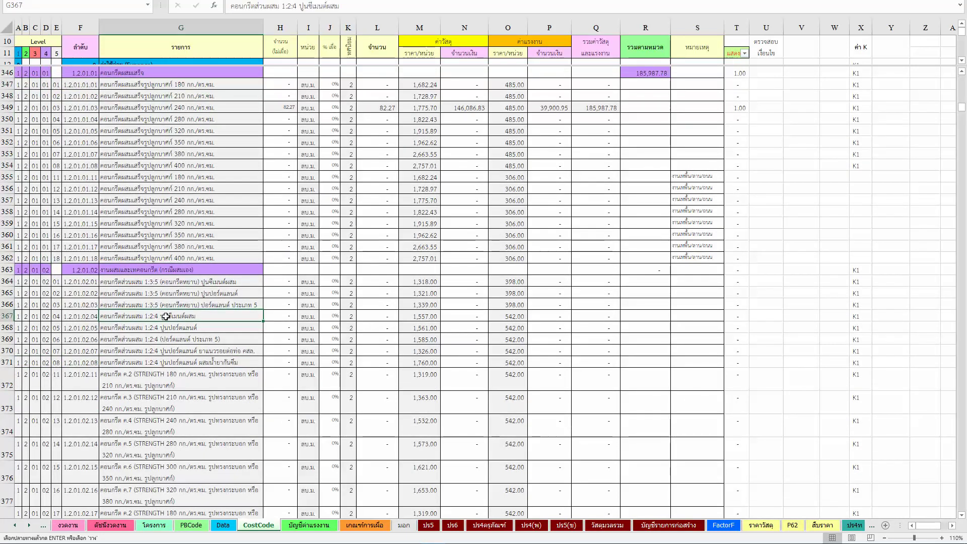
{"action": "key", "text": "Up"}
{"action": "key", "text": "Left"}
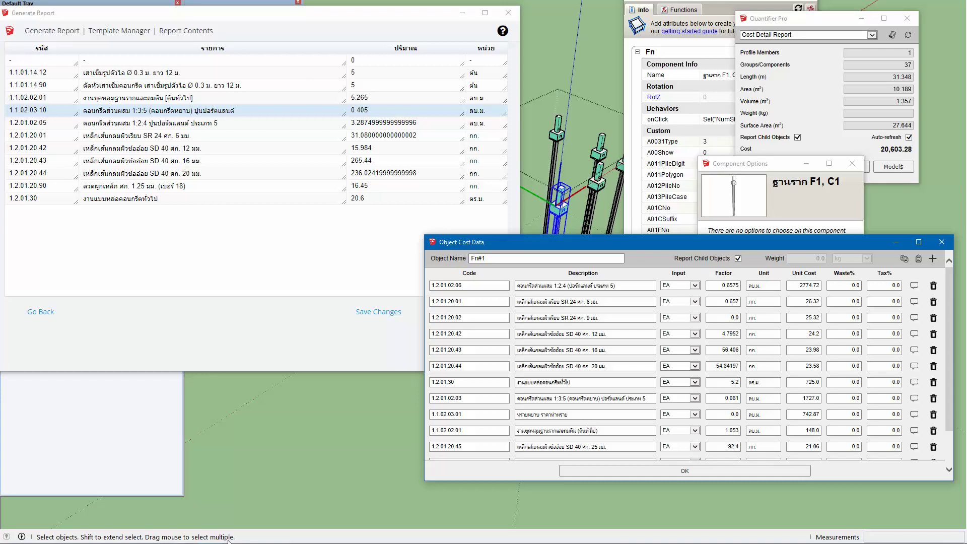
Step: Enlarge the Component Attributes panel and enter the column component
{"action": "mouse_move", "coordinate": [228, 540]}
{"action": "left_click", "coordinate": [267, 496]}
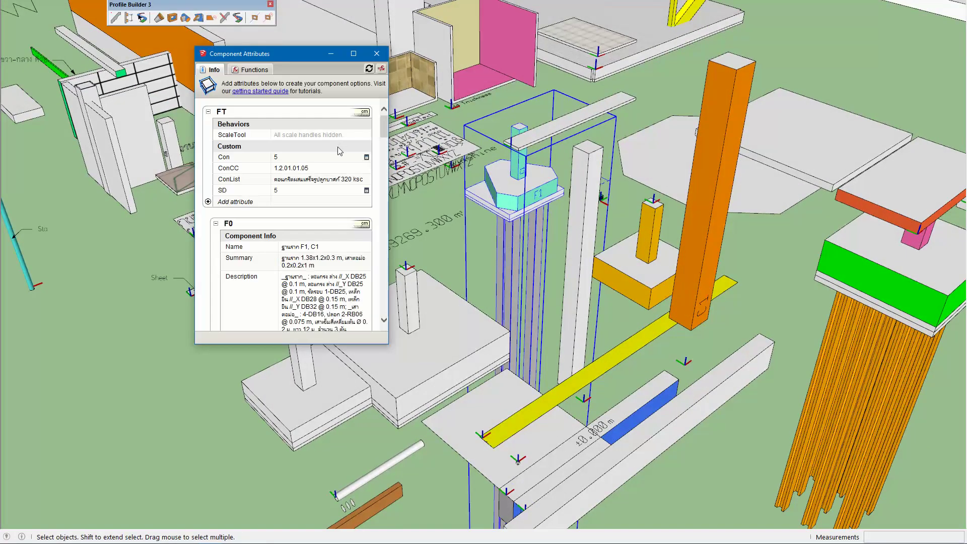
{"action": "left_click_drag", "start_coordinate": [385, 345], "coordinate": [484, 520]}
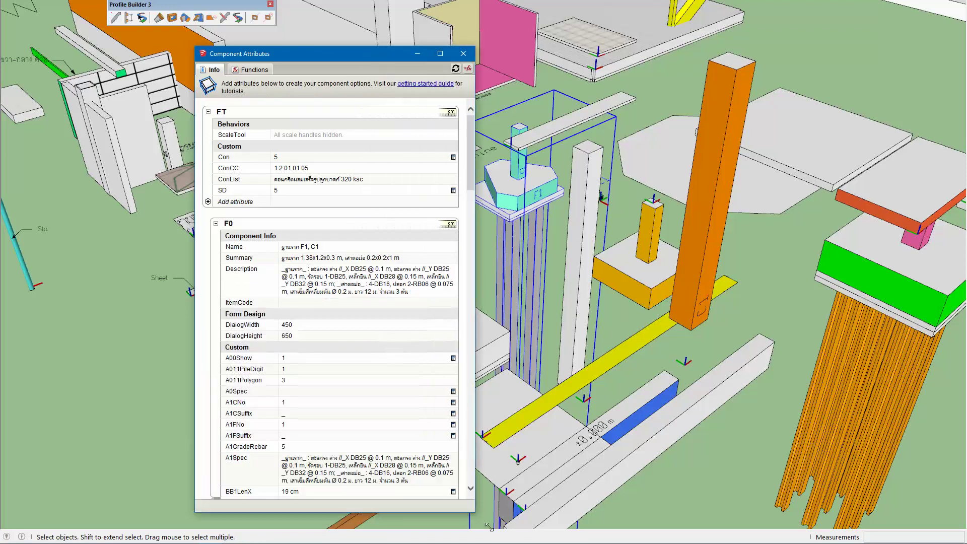
{"action": "double_click", "coordinate": [507, 229]}
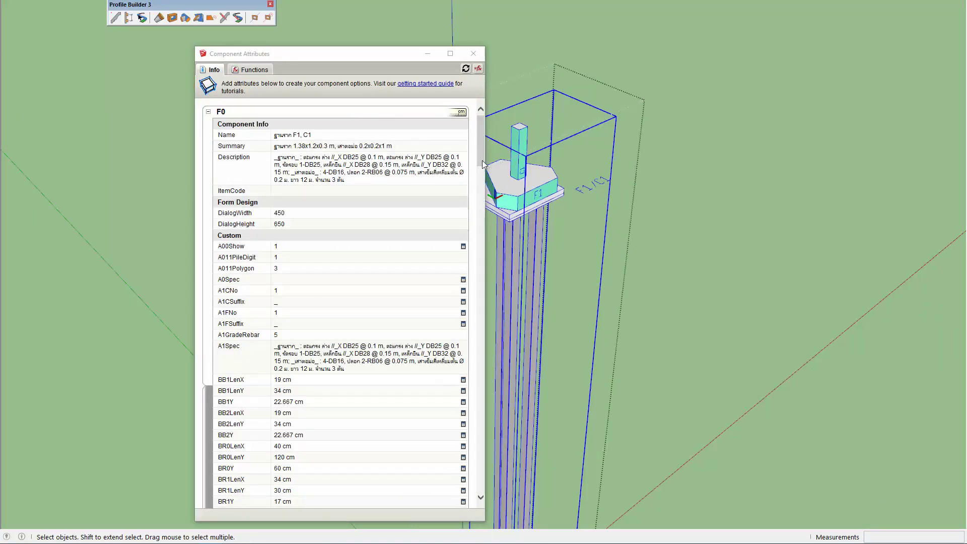
{"action": "scroll", "coordinate": [463, 357], "scroll_direction": "down", "scroll_amount": 5}
{"action": "scroll", "coordinate": [464, 356], "scroll_direction": "down", "scroll_amount": 5}
{"action": "scroll", "coordinate": [463, 357], "scroll_direction": "down", "scroll_amount": 5}
{"action": "scroll", "coordinate": [463, 356], "scroll_direction": "up", "scroll_amount": 1}
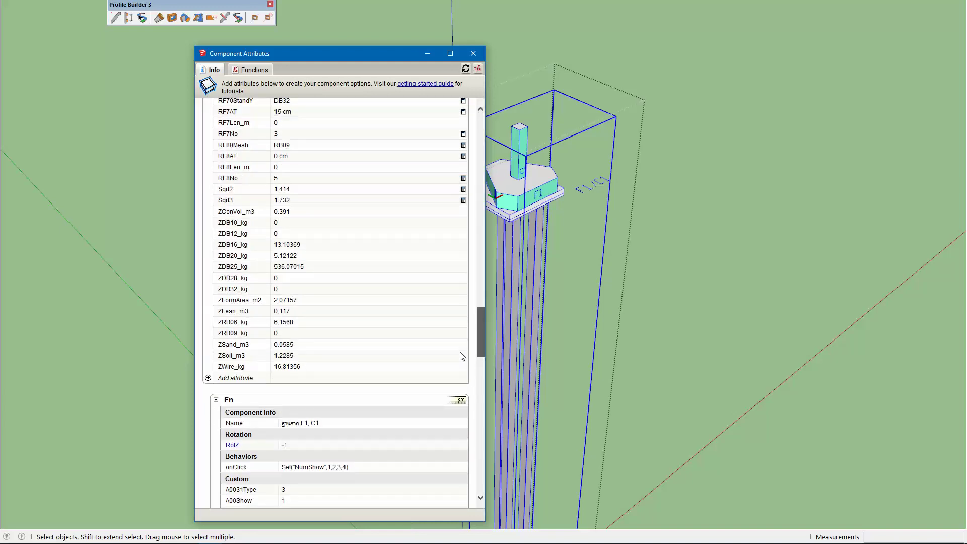
{"action": "scroll", "coordinate": [463, 357], "scroll_direction": "up", "scroll_amount": 1}
Step: Enter the nested footing and expand ZLean to its 1.1.02.03.10 lean-concrete list value
{"action": "double_click", "coordinate": [527, 189]}
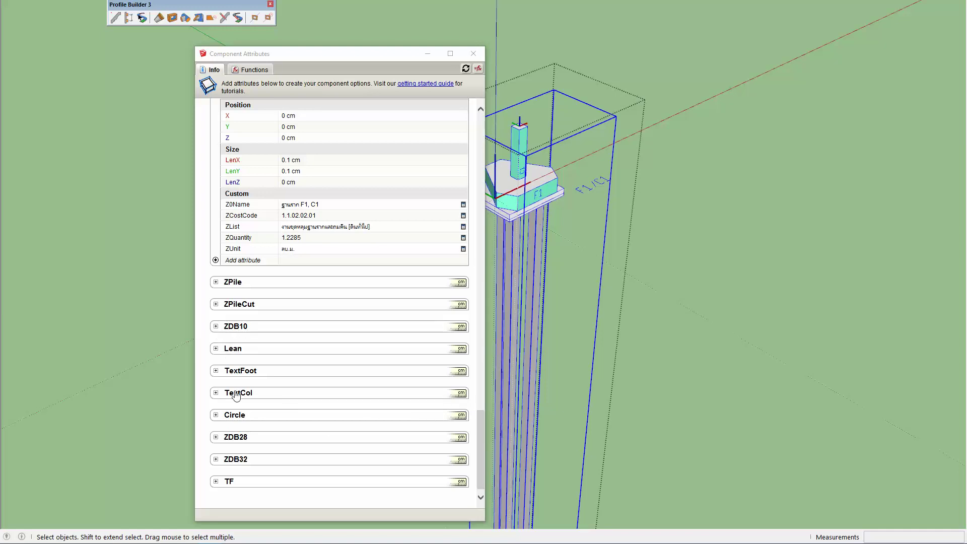
{"action": "scroll", "coordinate": [245, 370], "scroll_direction": "up", "scroll_amount": 1}
{"action": "scroll", "coordinate": [240, 370], "scroll_direction": "up", "scroll_amount": 3}
{"action": "left_click", "coordinate": [214, 279]}
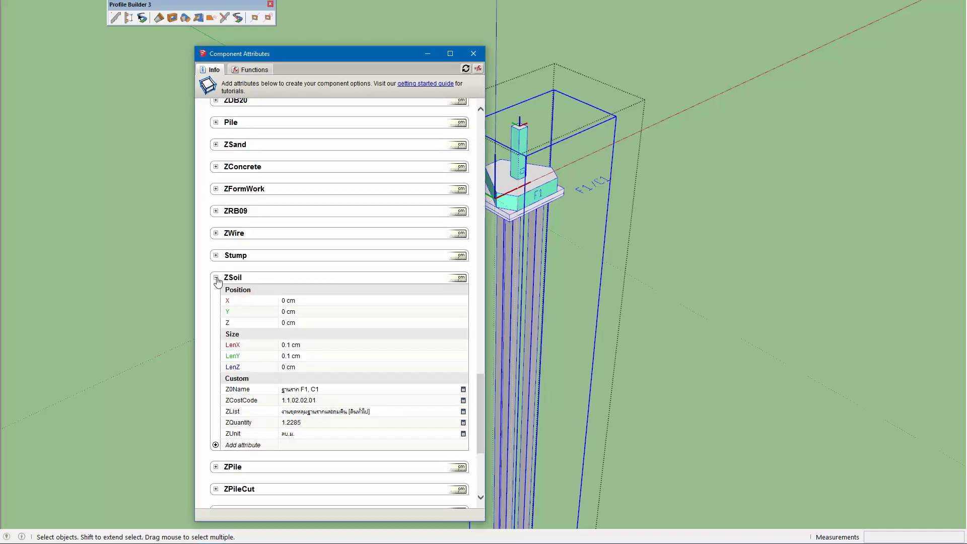
{"action": "scroll", "coordinate": [358, 423], "scroll_direction": "up", "scroll_amount": 3}
{"action": "scroll", "coordinate": [358, 423], "scroll_direction": "up", "scroll_amount": 1}
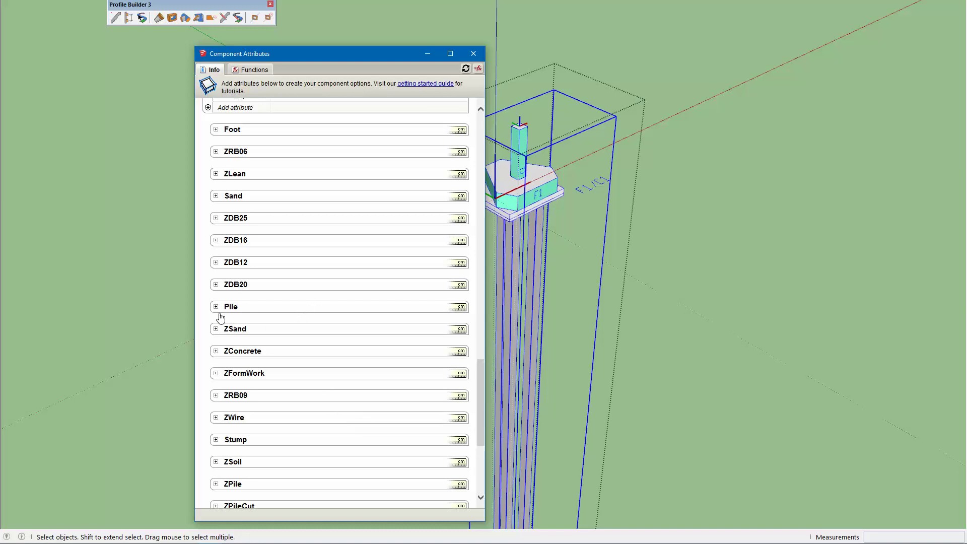
{"action": "scroll", "coordinate": [289, 400], "scroll_direction": "up", "scroll_amount": 1}
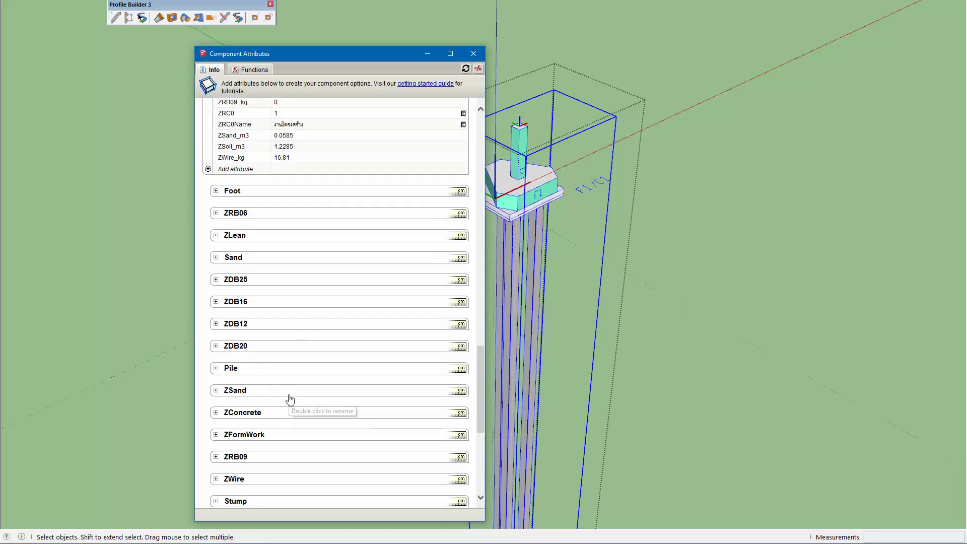
{"action": "scroll", "coordinate": [288, 398], "scroll_direction": "up", "scroll_amount": 1}
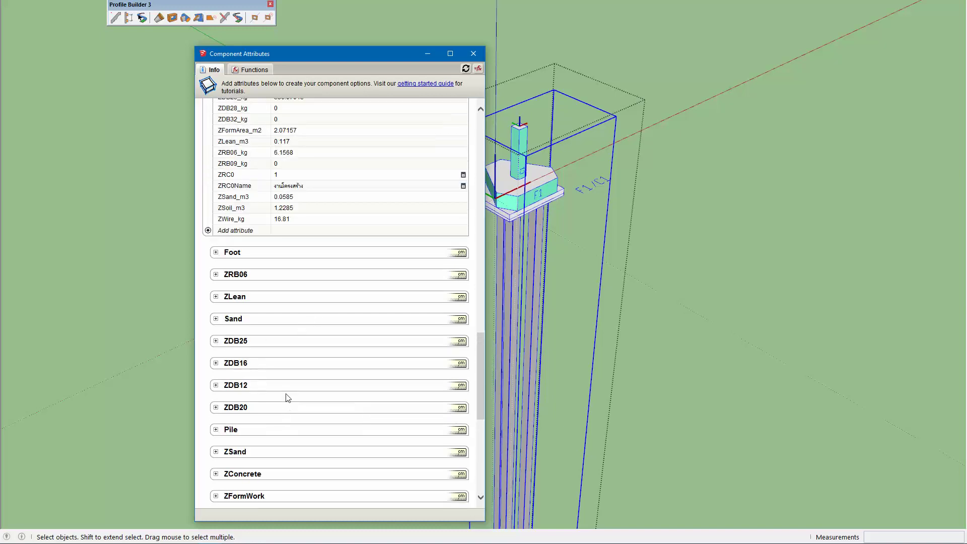
{"action": "left_click", "coordinate": [216, 298]}
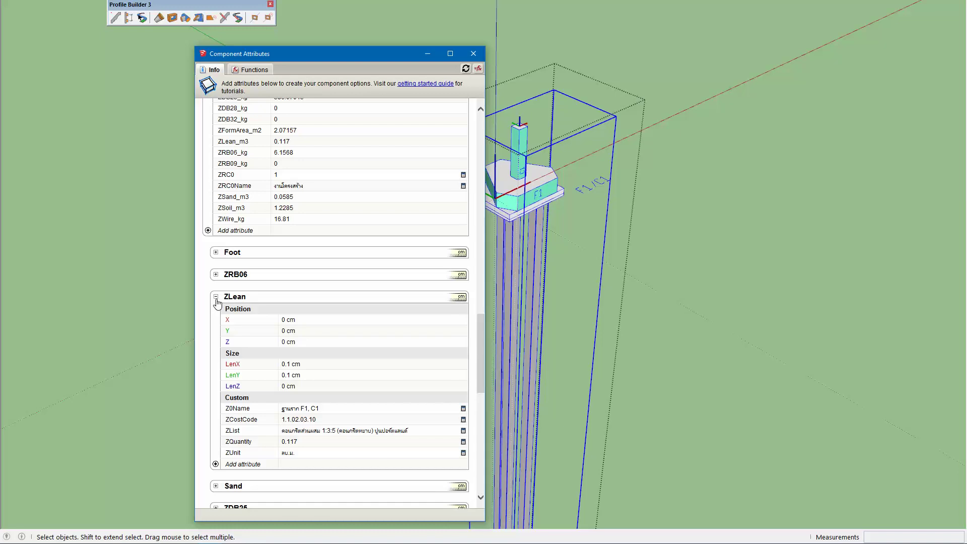
{"action": "left_click", "coordinate": [330, 433]}
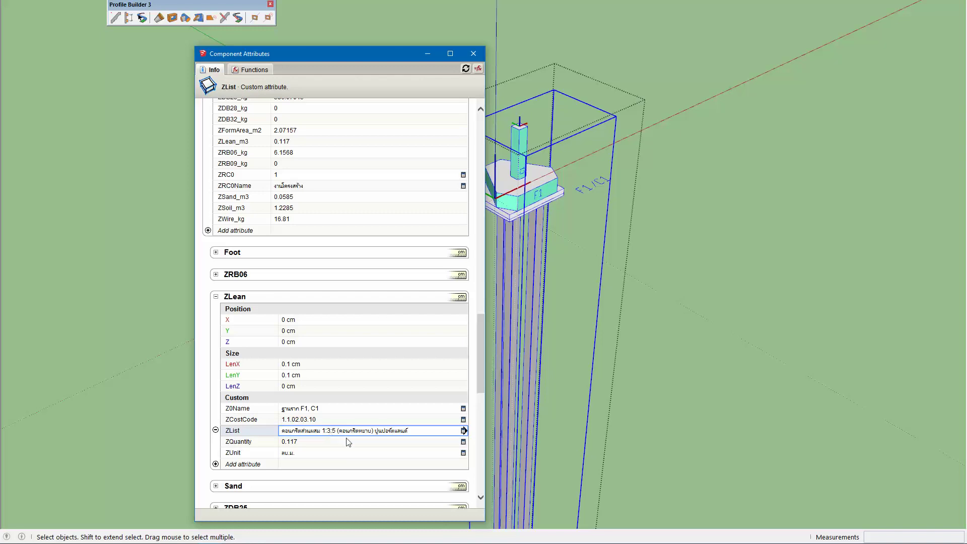
{"action": "key", "text": "alt+Tab"}
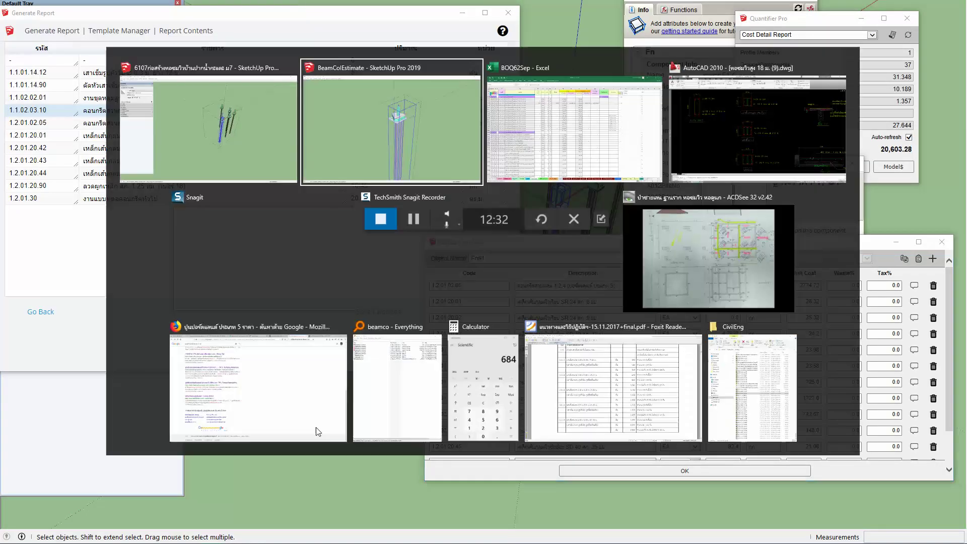
{"action": "key", "text": "alt+Tab"}
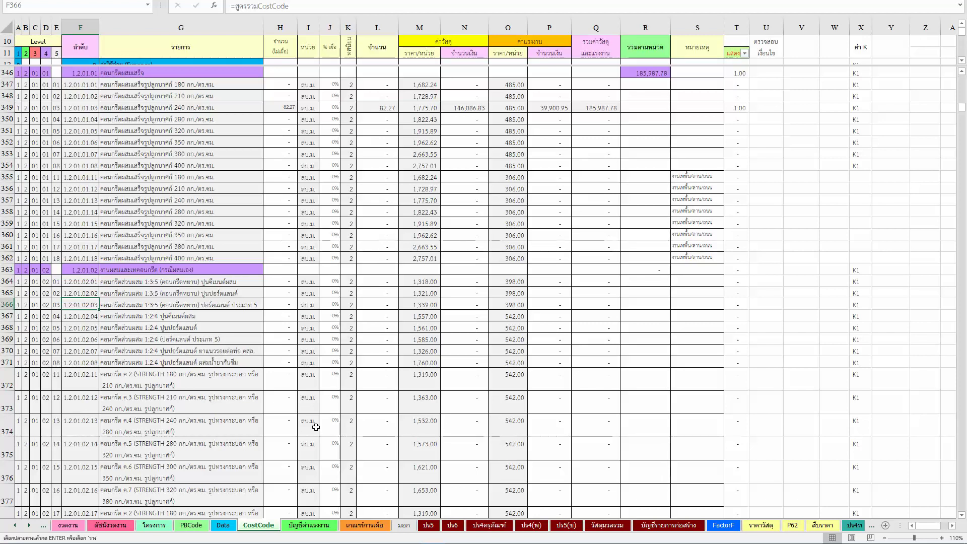
{"action": "key", "text": "Down"}
{"action": "key", "text": "Down"}
{"action": "key", "text": "Down"}
{"action": "key", "text": "Down"}
{"action": "key", "text": "Down"}
{"action": "key", "text": "Down"}
{"action": "key", "text": "Down"}
{"action": "key", "text": "Down"}
{"action": "key", "text": "Down"}
{"action": "key", "text": "Down"}
{"action": "key", "text": "Down"}
{"action": "key", "text": "Down"}
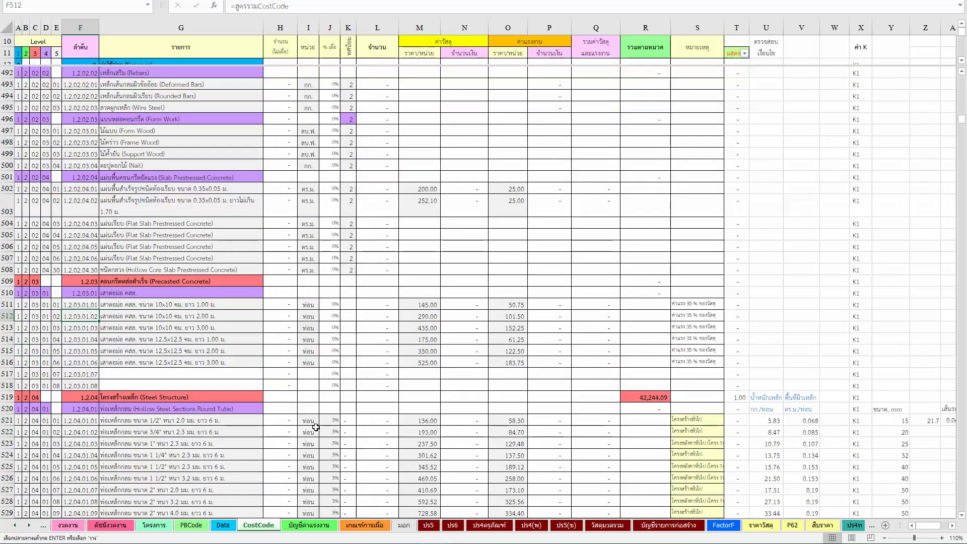
{"action": "key", "text": "Page_Up"}
{"action": "key", "text": "Page_Up"}
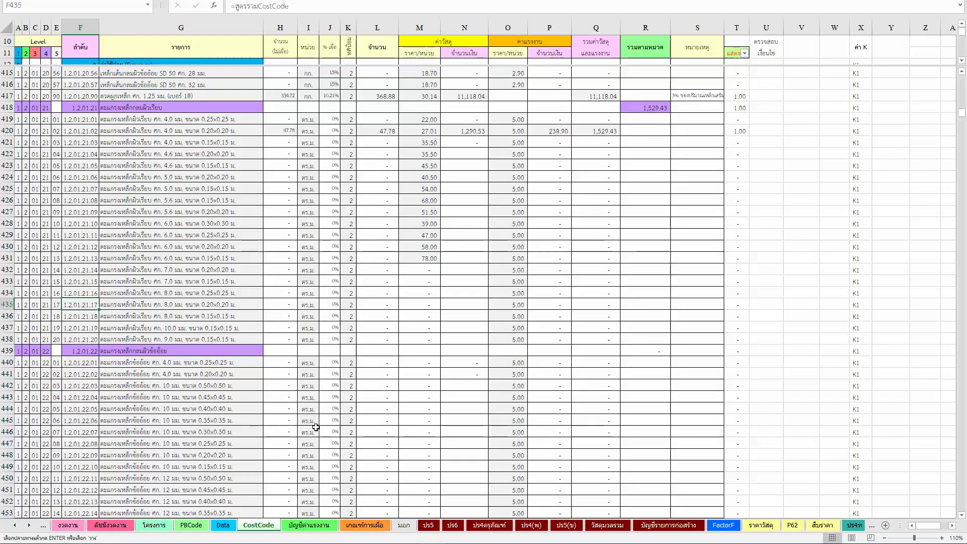
{"action": "key", "text": "Page_Up"}
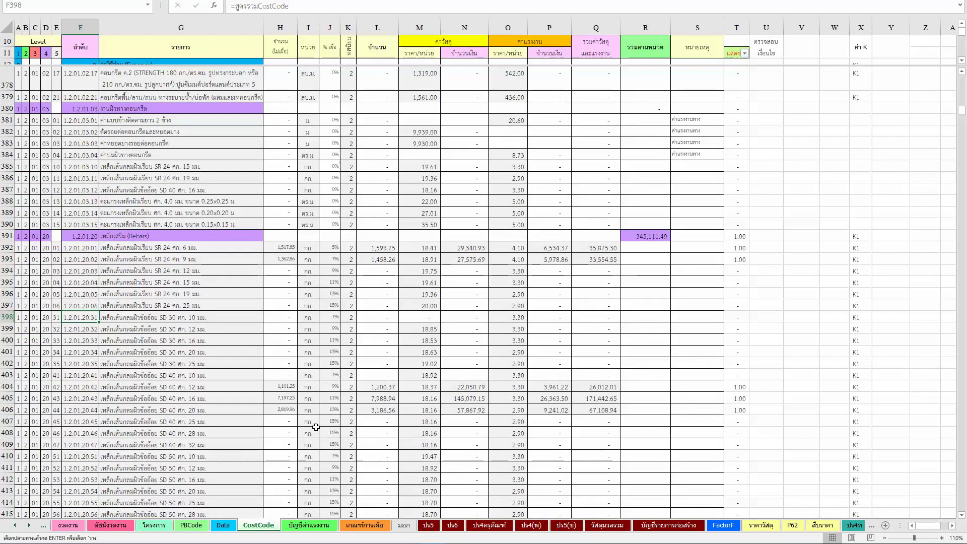
{"action": "key", "text": "Page_Up"}
{"action": "key", "text": "Page_Up"}
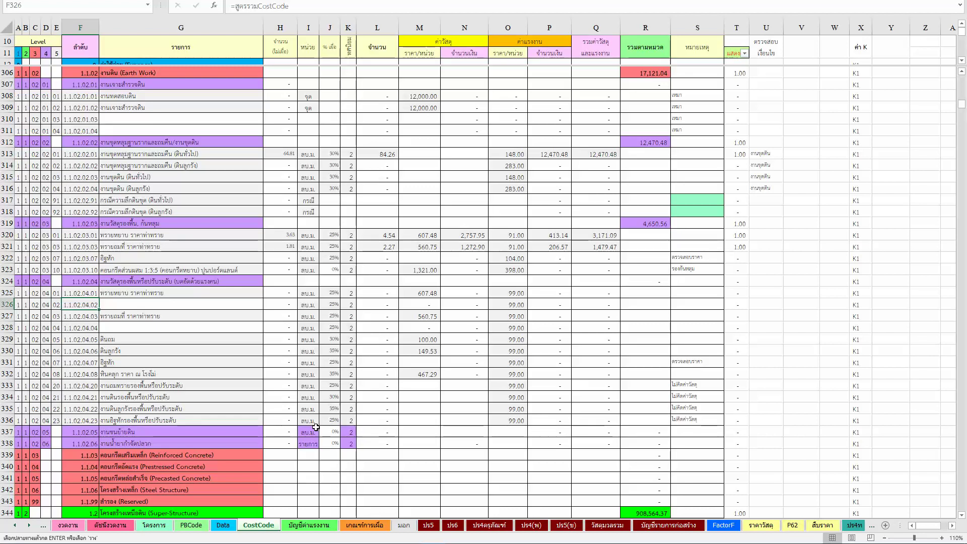
{"action": "key", "text": "alt+Tab"}
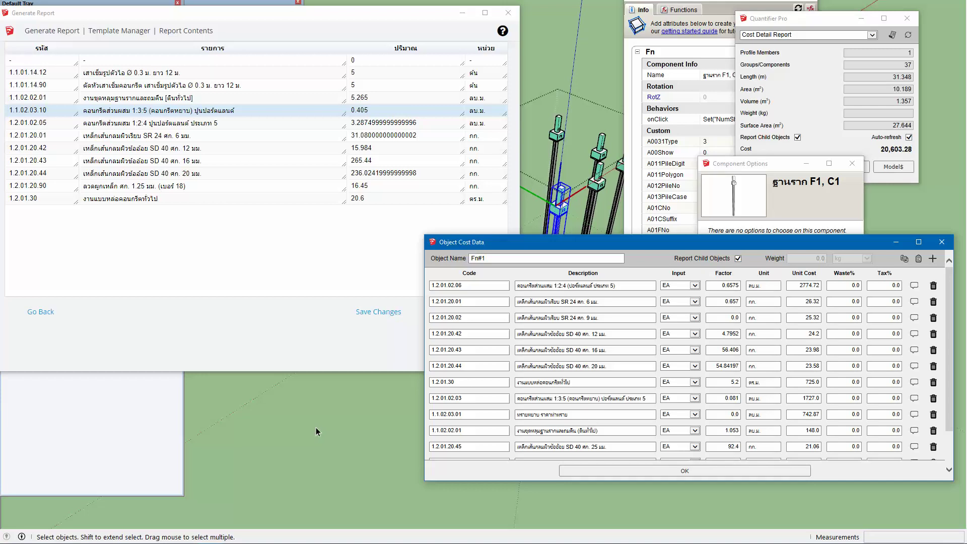
{"action": "key", "text": "alt+Tab"}
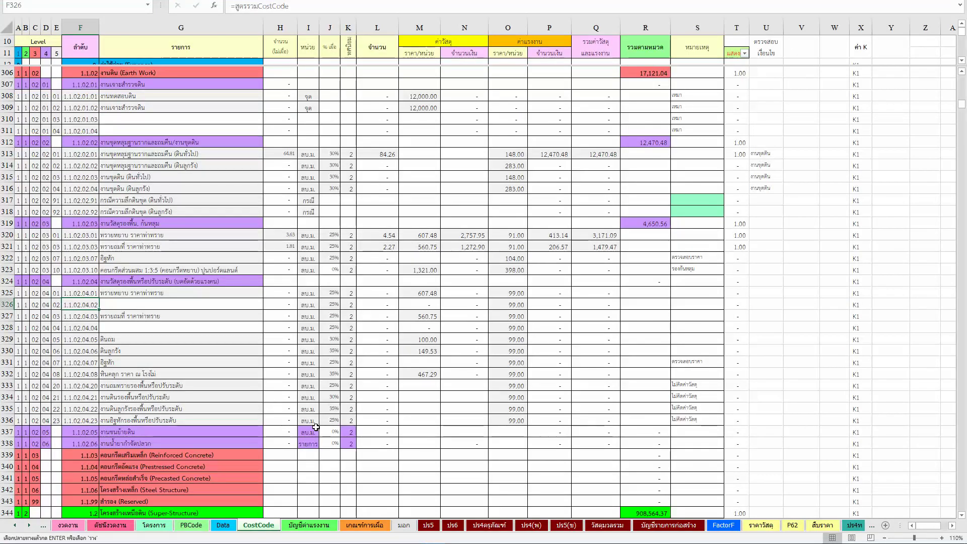
{"action": "key", "text": "Page_Down"}
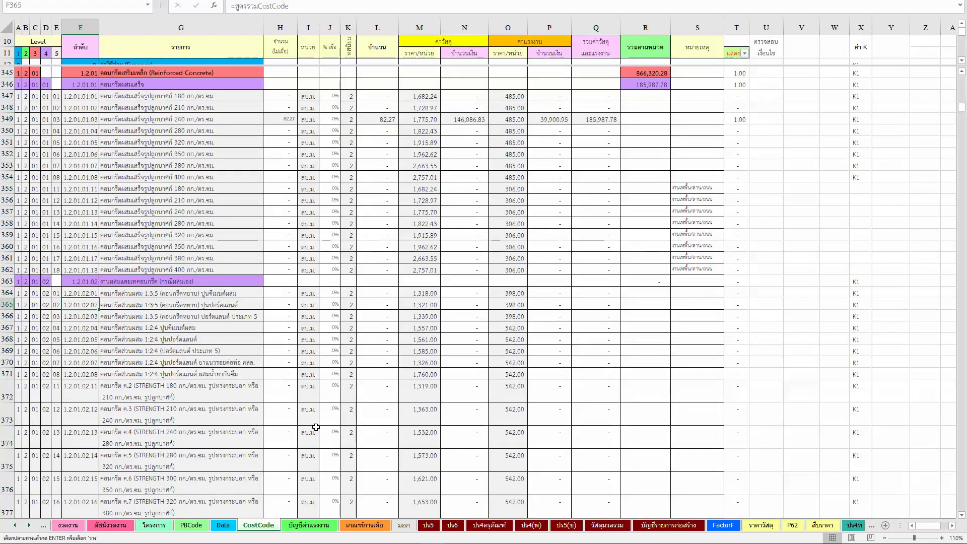
Step: Select the whole row 323, the 1.1.02.03.10 1:3:5 lean-concrete item
{"action": "scroll", "coordinate": [316, 428], "scroll_direction": "up", "scroll_amount": 4}
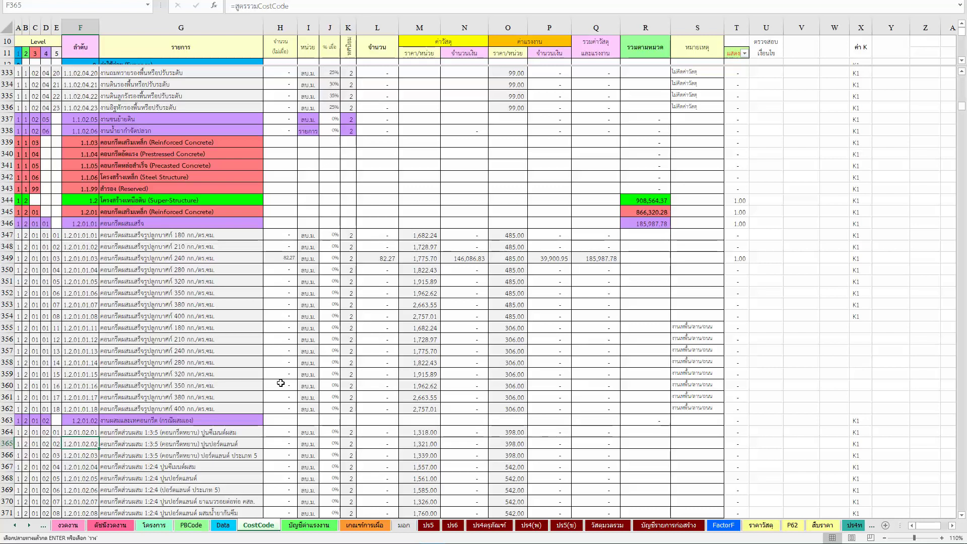
{"action": "scroll", "coordinate": [205, 367], "scroll_direction": "up", "scroll_amount": 4}
{"action": "scroll", "coordinate": [204, 364], "scroll_direction": "up", "scroll_amount": 2}
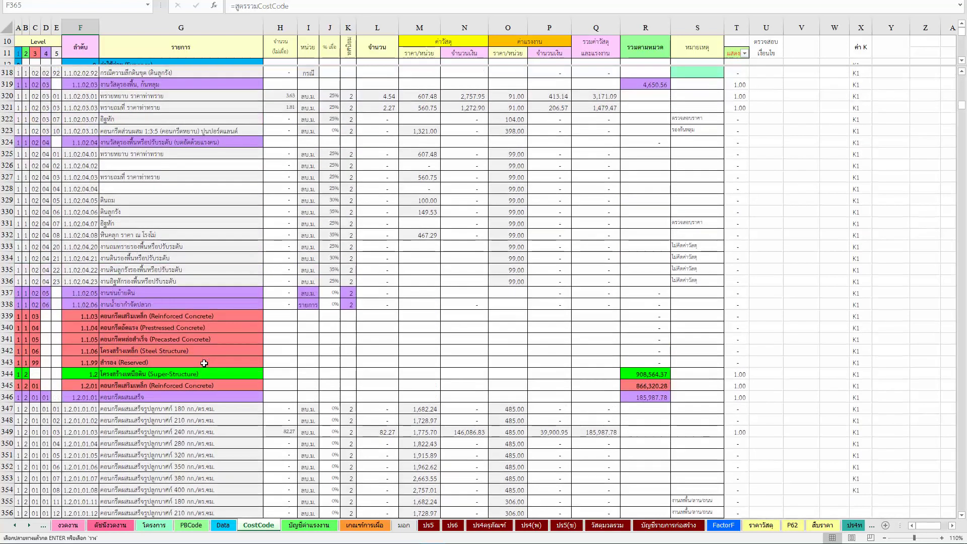
{"action": "scroll", "coordinate": [204, 363], "scroll_direction": "up", "scroll_amount": 1}
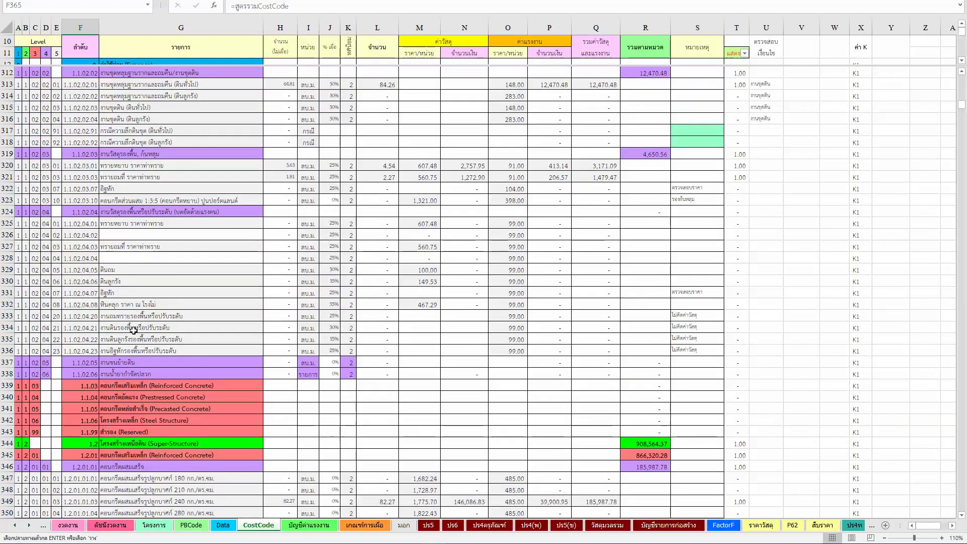
{"action": "scroll", "coordinate": [167, 344], "scroll_direction": "up", "scroll_amount": 1}
{"action": "scroll", "coordinate": [133, 331], "scroll_direction": "up", "scroll_amount": 1}
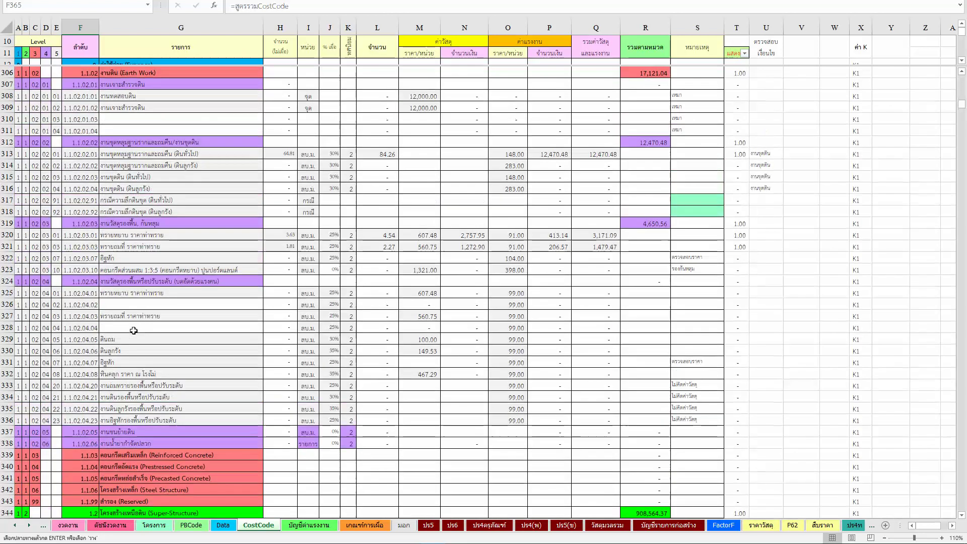
{"action": "scroll", "coordinate": [134, 331], "scroll_direction": "up", "scroll_amount": 1}
{"action": "scroll", "coordinate": [133, 331], "scroll_direction": "up", "scroll_amount": 1}
{"action": "scroll", "coordinate": [133, 331], "scroll_direction": "up", "scroll_amount": 2}
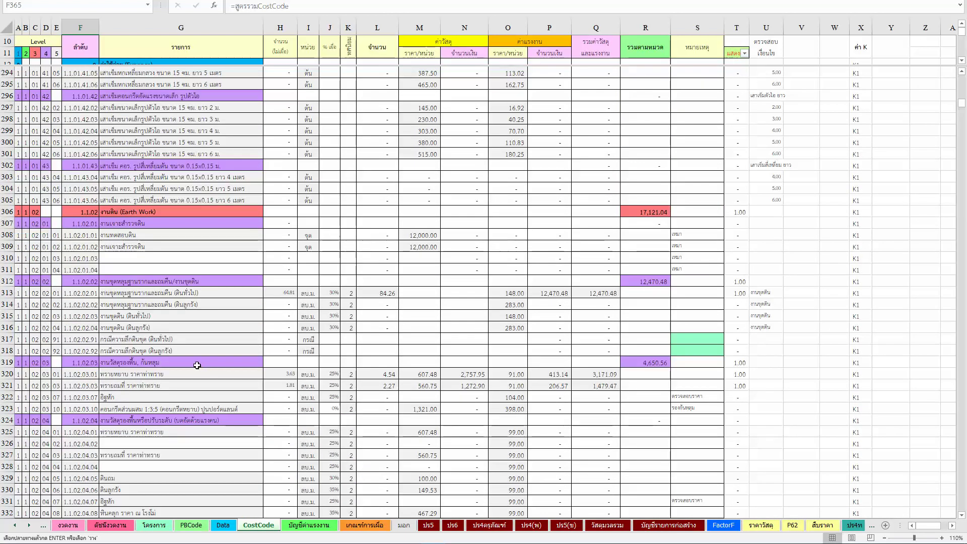
{"action": "left_click", "coordinate": [174, 421]}
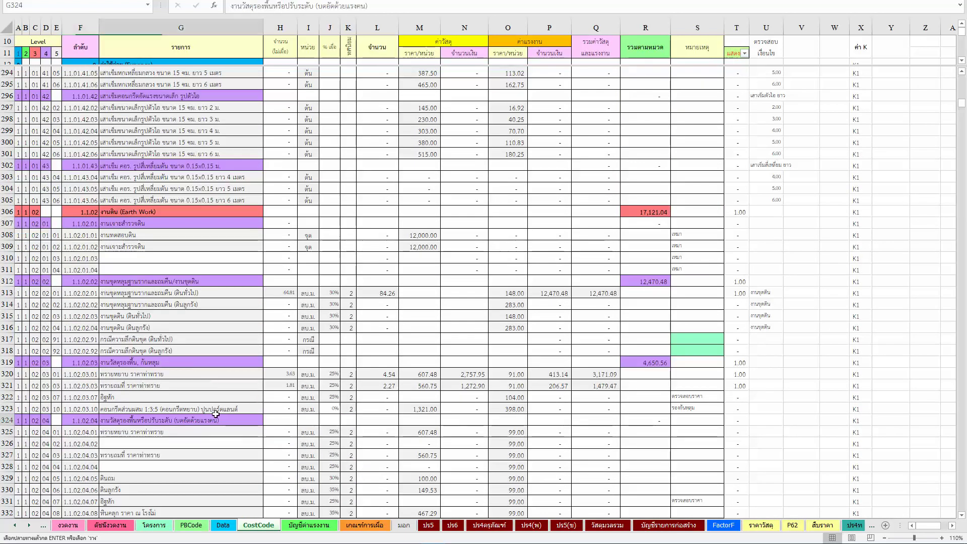
{"action": "left_click", "coordinate": [170, 410]}
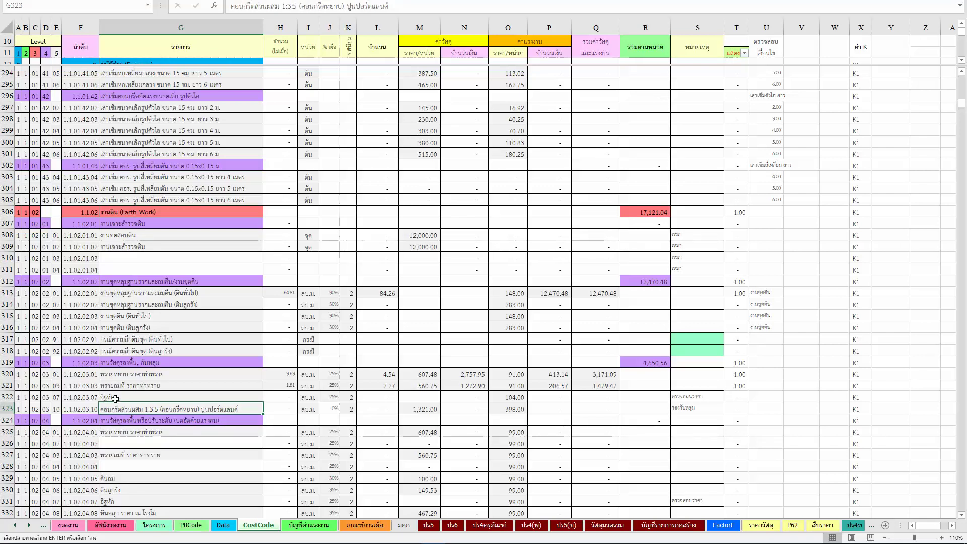
{"action": "scroll", "coordinate": [131, 409], "scroll_direction": "down", "scroll_amount": 1}
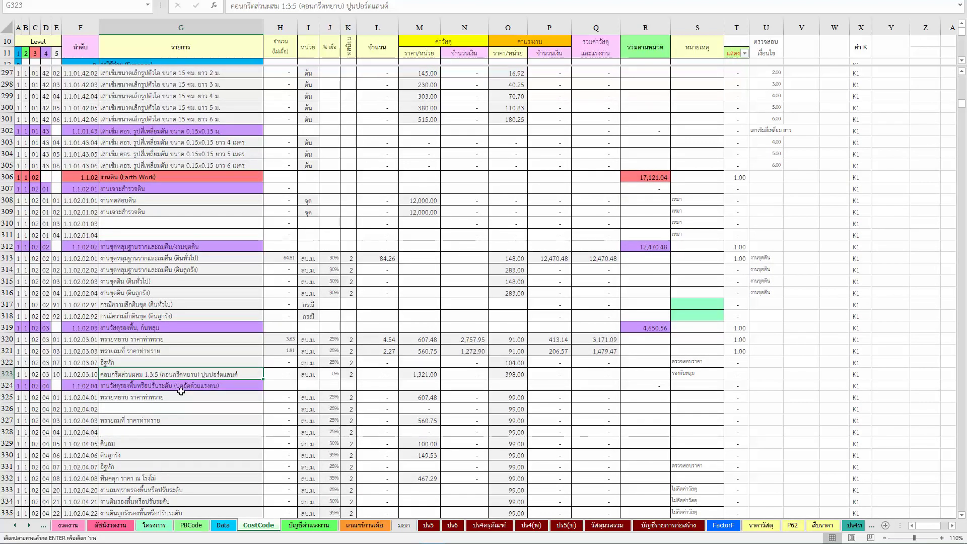
{"action": "left_click", "coordinate": [7, 374]}
Step: Copy lean-concrete row 323 and insert the copied cells above row 324
{"action": "key", "text": "ctrl+c"}
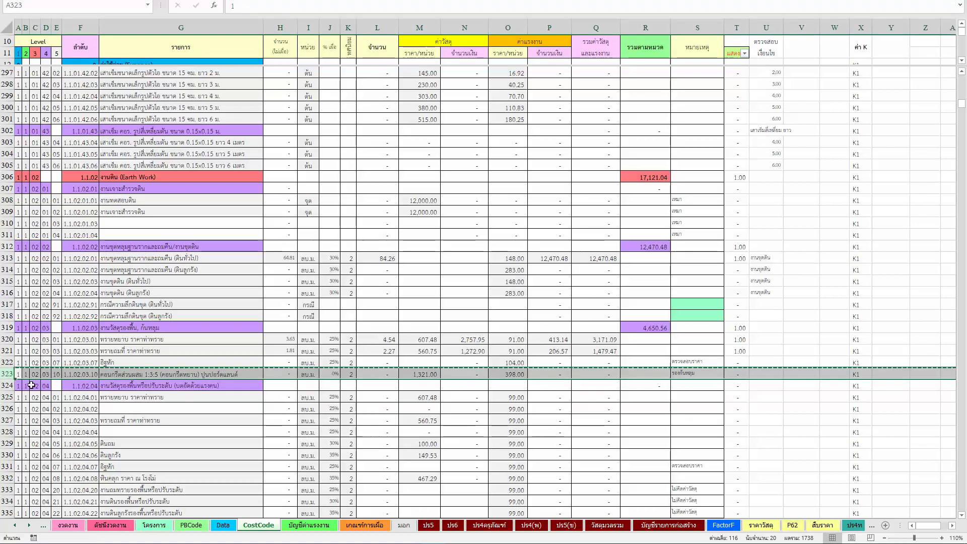
{"action": "right_click", "coordinate": [7, 386]}
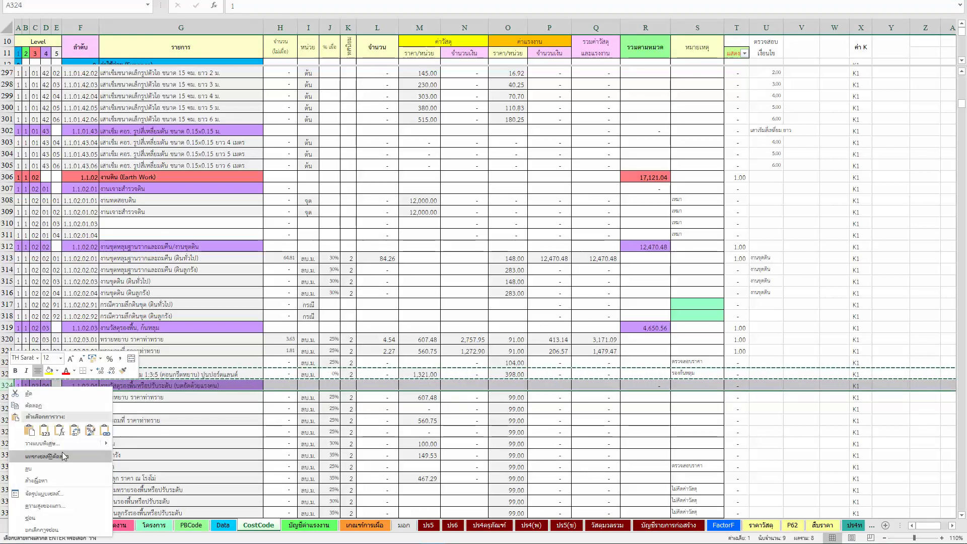
{"action": "left_click", "coordinate": [93, 456]}
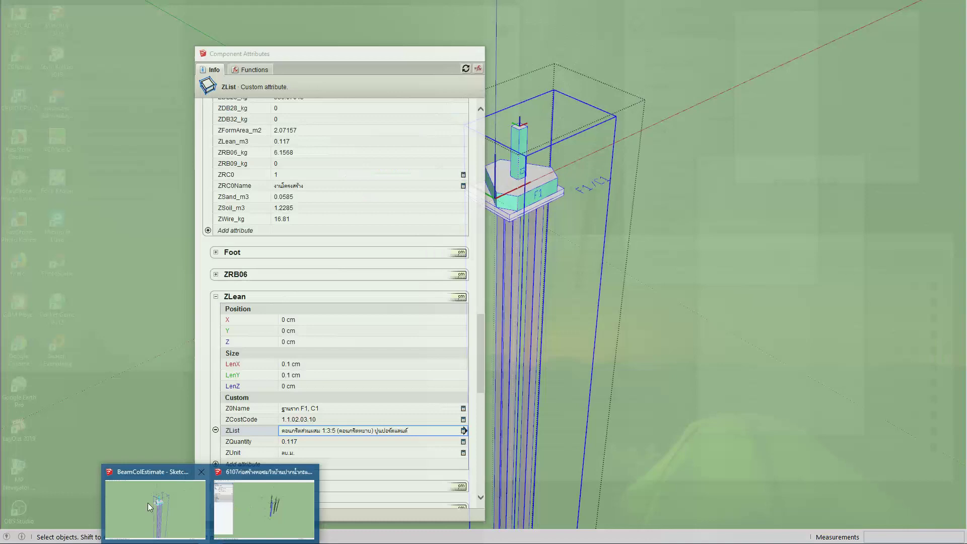
Step: Fix ZLean's ZCostCode formula to return 1.1.02.03.10 by removing a stray closing quote
{"action": "left_click", "coordinate": [147, 502]}
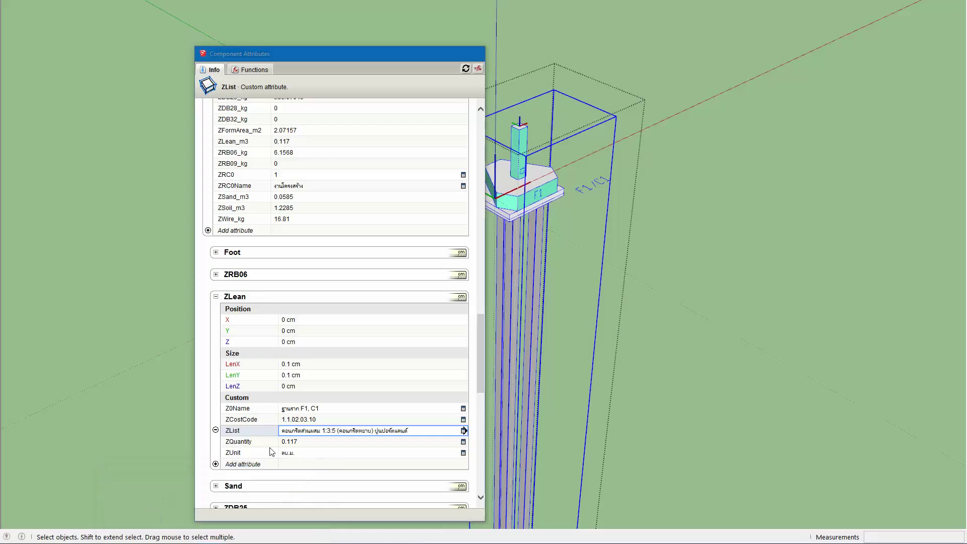
{"action": "left_click", "coordinate": [337, 420]}
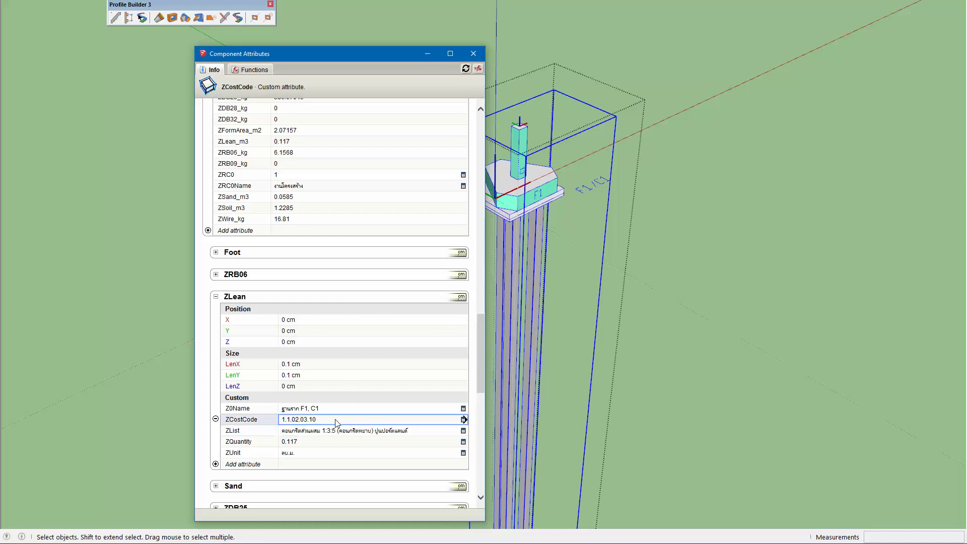
{"action": "left_click", "coordinate": [337, 420]}
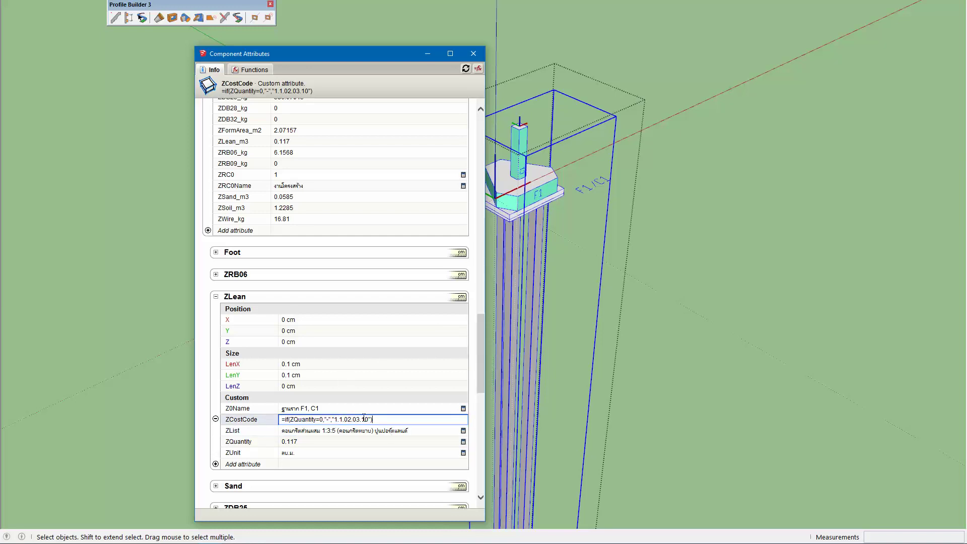
{"action": "left_click", "coordinate": [370, 420]}
{"action": "key", "text": "BackSpace"}
{"action": "key", "text": "Return"}
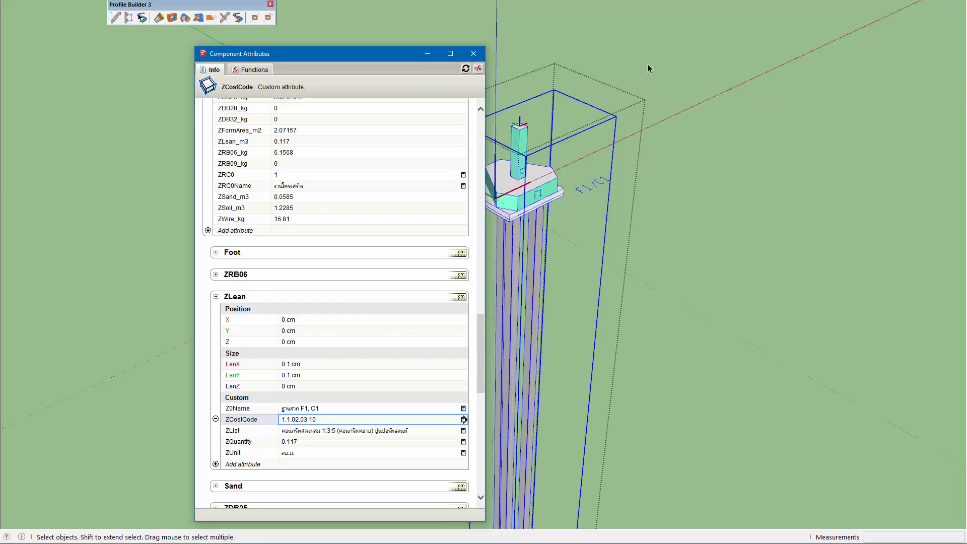
{"action": "left_click", "coordinate": [517, 202]}
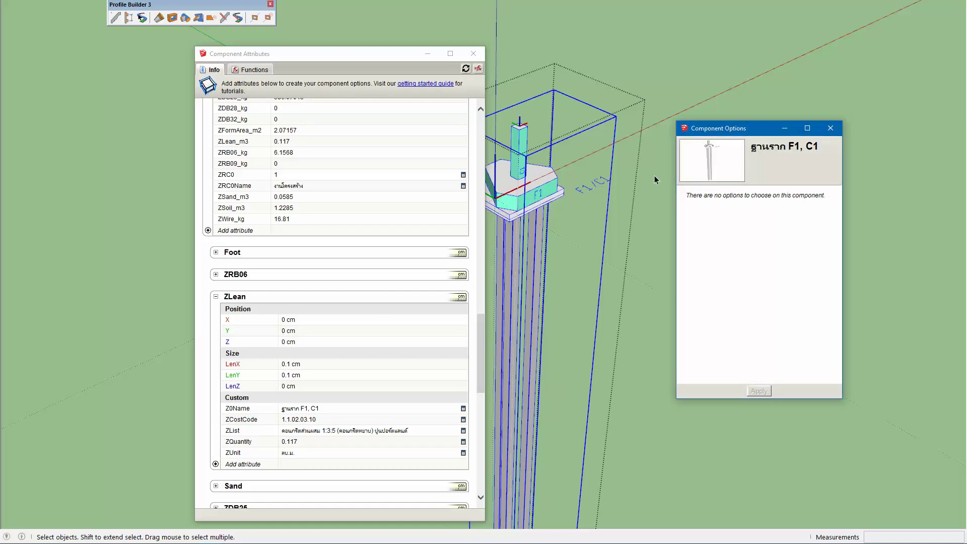
Step: Scroll through the F1, C1 options, then exit and select FT, showing 320 ksc and SD 50 choices
{"action": "left_click", "coordinate": [634, 82]}
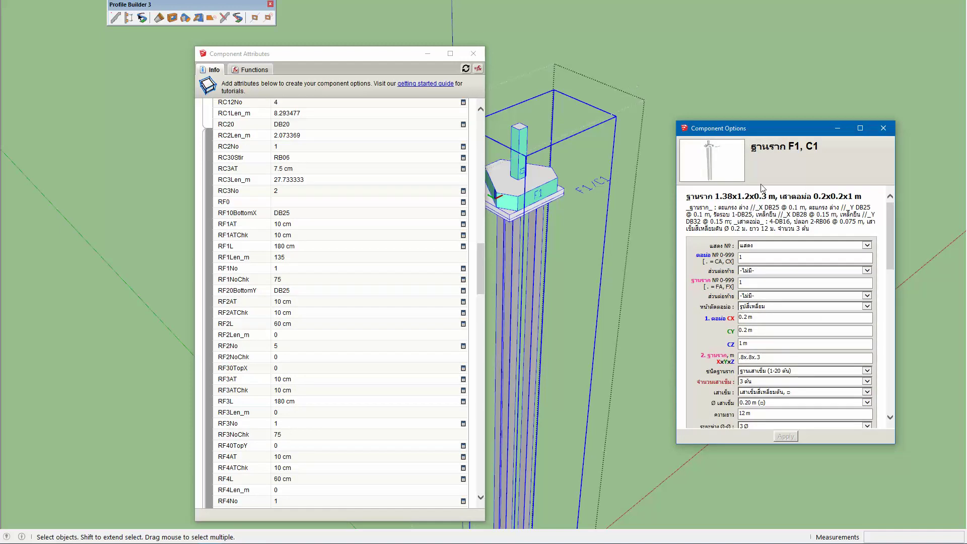
{"action": "left_click_drag", "start_coordinate": [890, 263], "coordinate": [886, 253]}
{"action": "left_click_drag", "start_coordinate": [887, 255], "coordinate": [886, 313]}
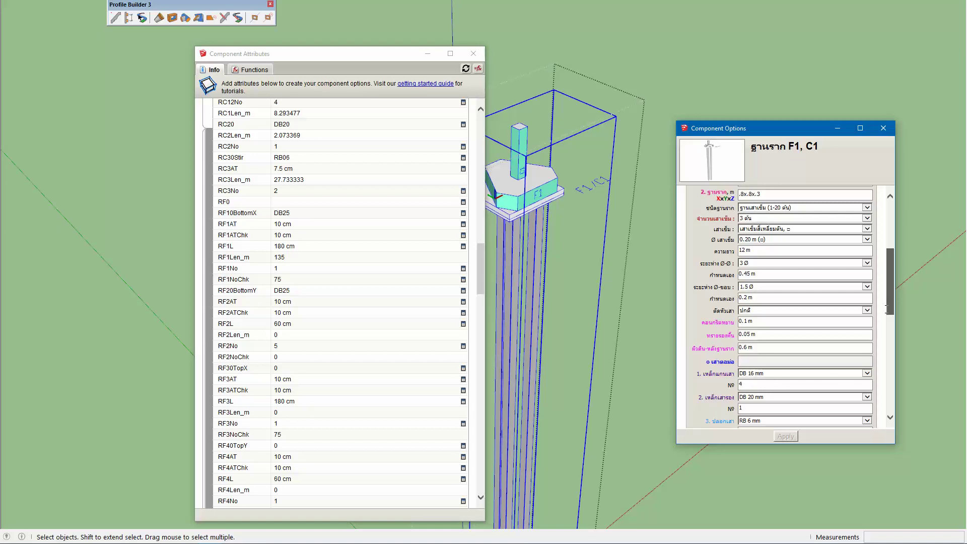
{"action": "scroll", "coordinate": [887, 310], "scroll_direction": "down", "scroll_amount": 1}
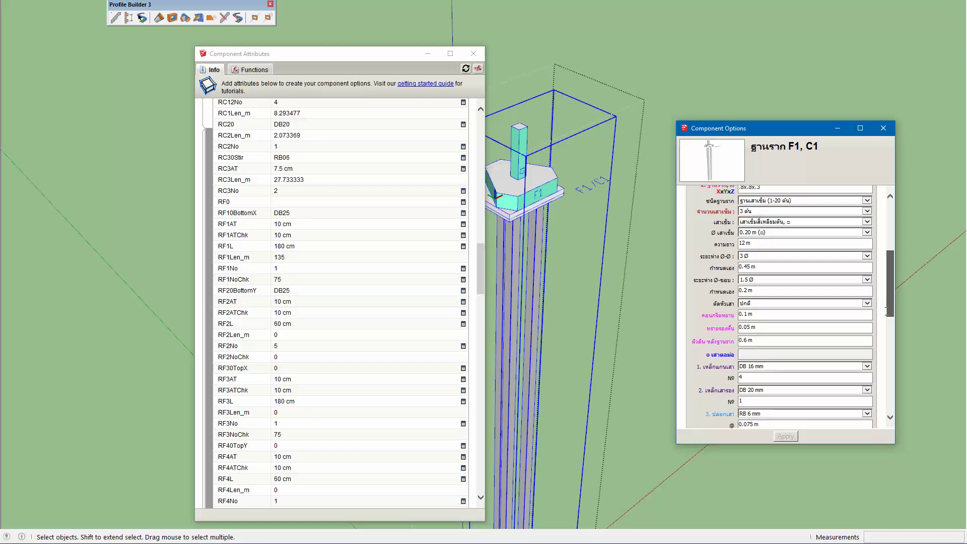
{"action": "scroll", "coordinate": [887, 310], "scroll_direction": "down", "scroll_amount": 1}
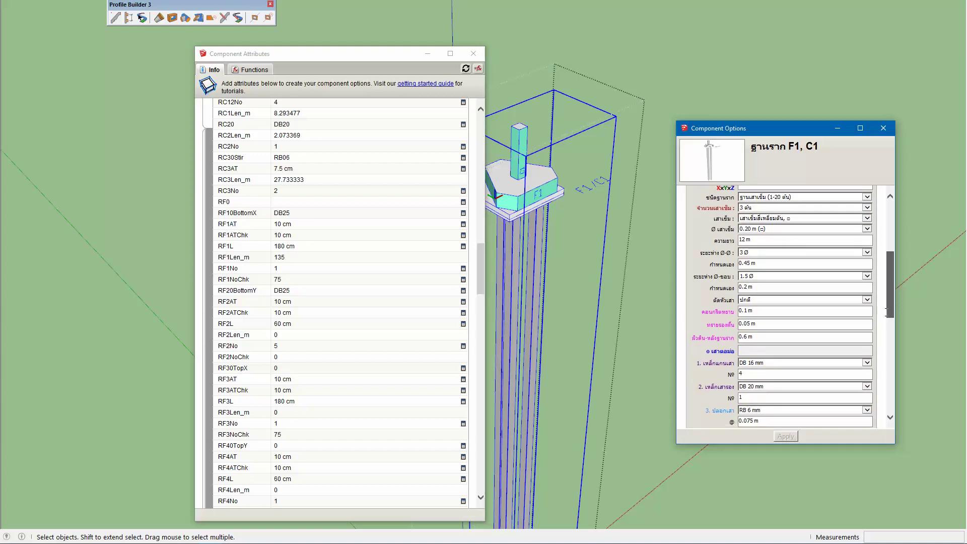
{"action": "left_click_drag", "start_coordinate": [886, 310], "coordinate": [880, 261]}
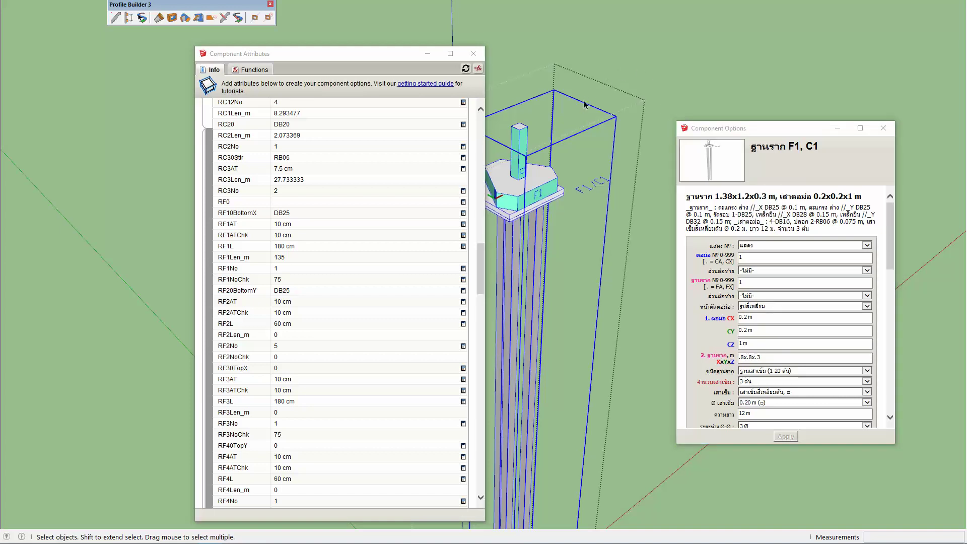
{"action": "left_click", "coordinate": [581, 110]}
{"action": "left_click", "coordinate": [555, 193]}
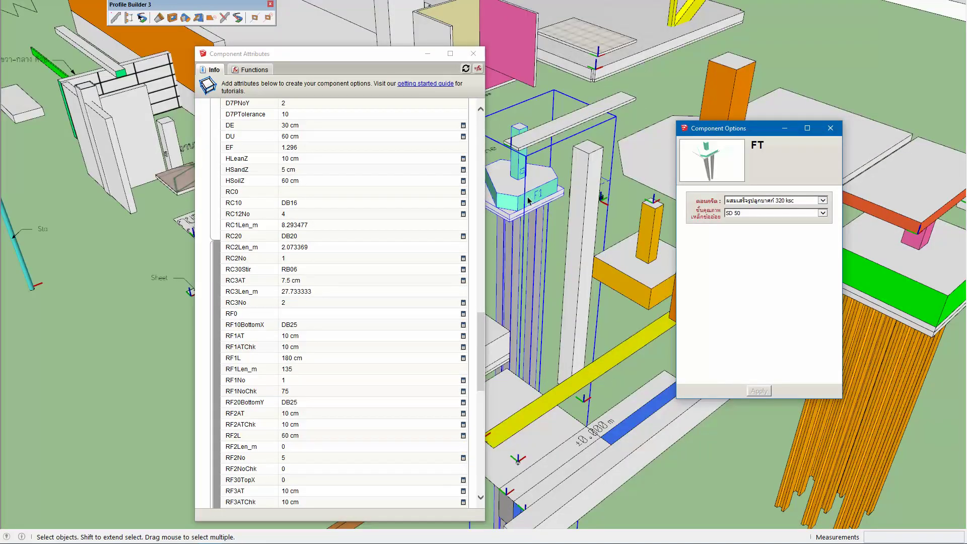
Step: Check FT's concrete grade list without changing it and select the A0Spec attribute value
{"action": "left_click_drag", "start_coordinate": [483, 322], "coordinate": [477, 216]}
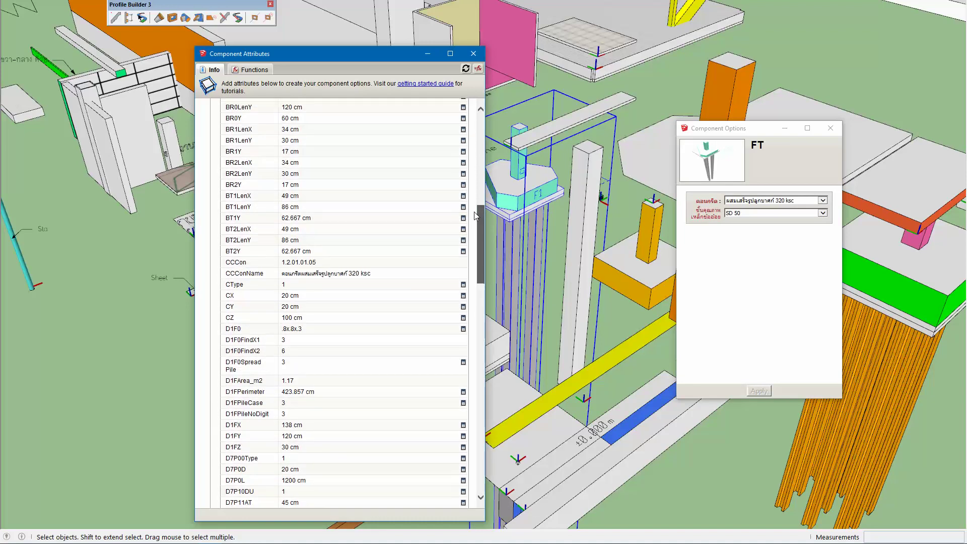
{"action": "left_click", "coordinate": [783, 200]}
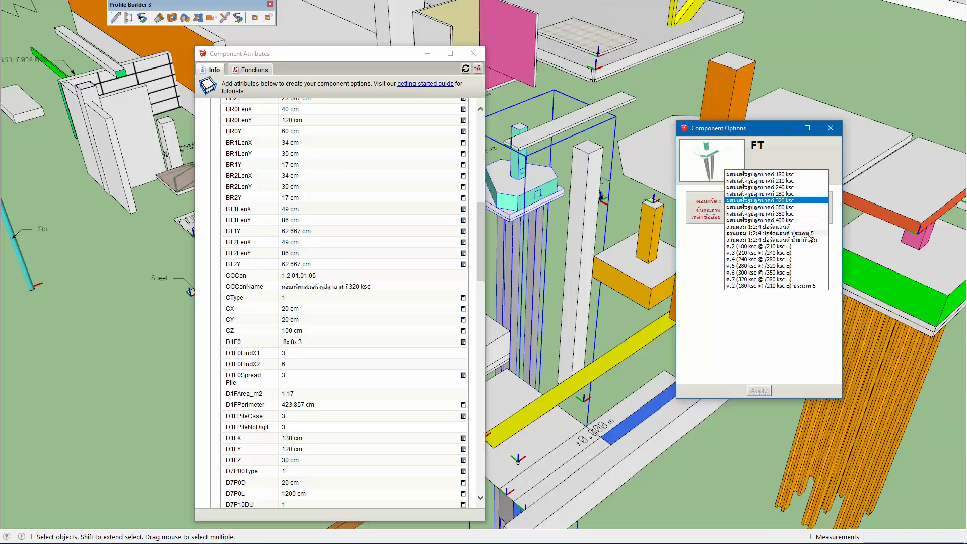
{"action": "left_click", "coordinate": [761, 345]}
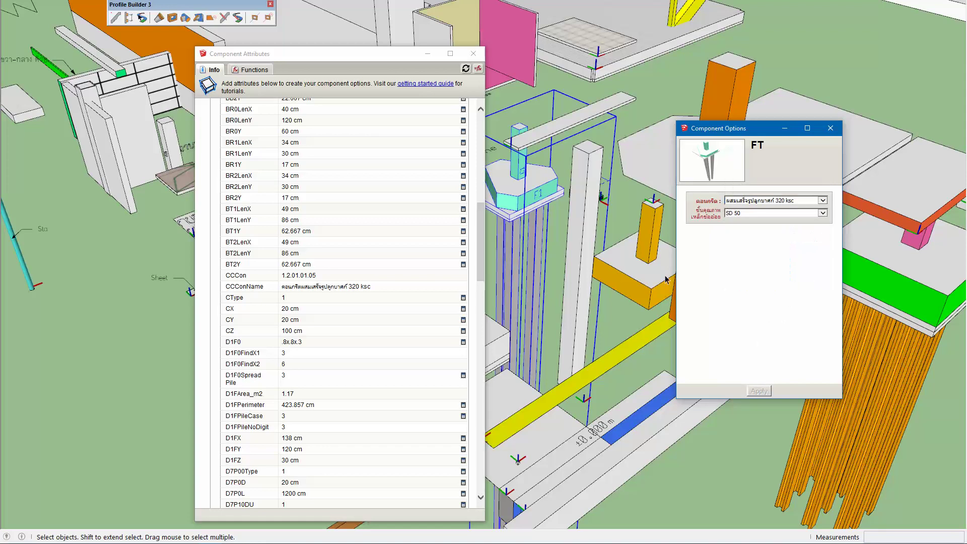
{"action": "left_click_drag", "start_coordinate": [482, 248], "coordinate": [476, 186]}
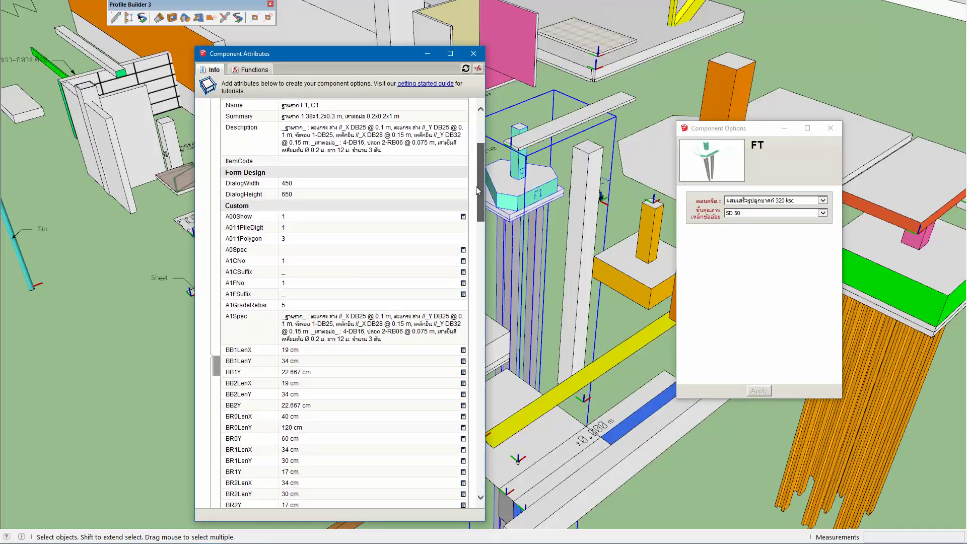
{"action": "left_click", "coordinate": [316, 249]}
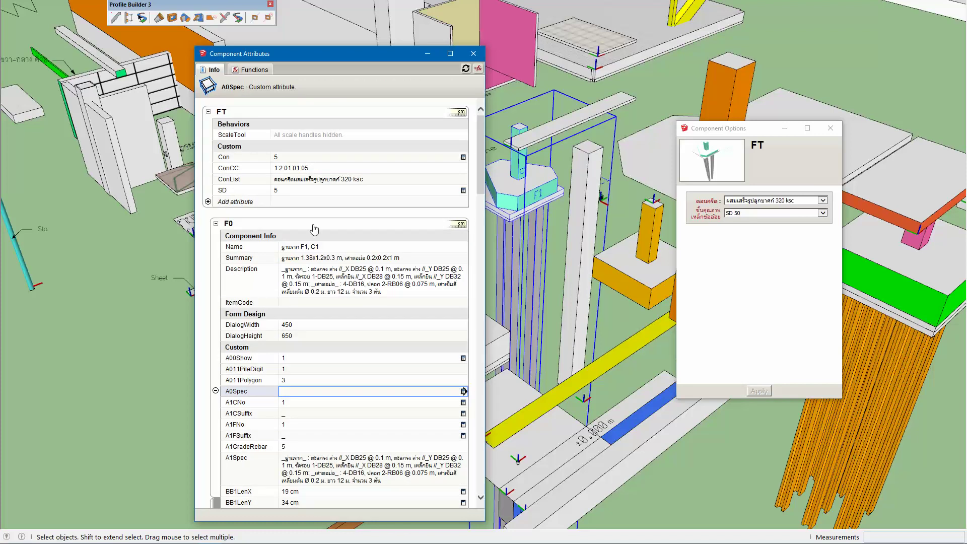
Step: Add a list-selectable Lean attribute to FT with a Thai lean-concrete display label
{"action": "left_click", "coordinate": [234, 202]}
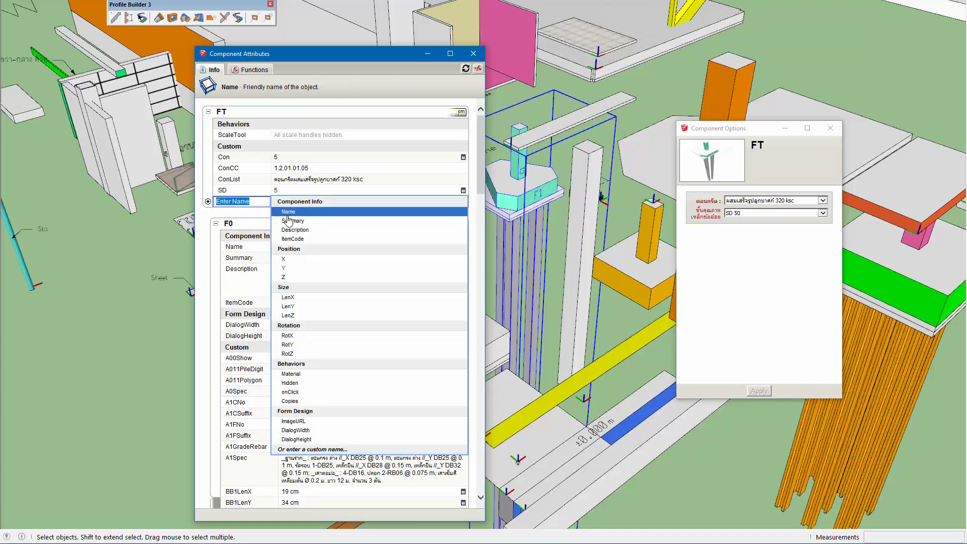
{"action": "type", "text": "C"}
{"action": "type", "text": "Lean"}
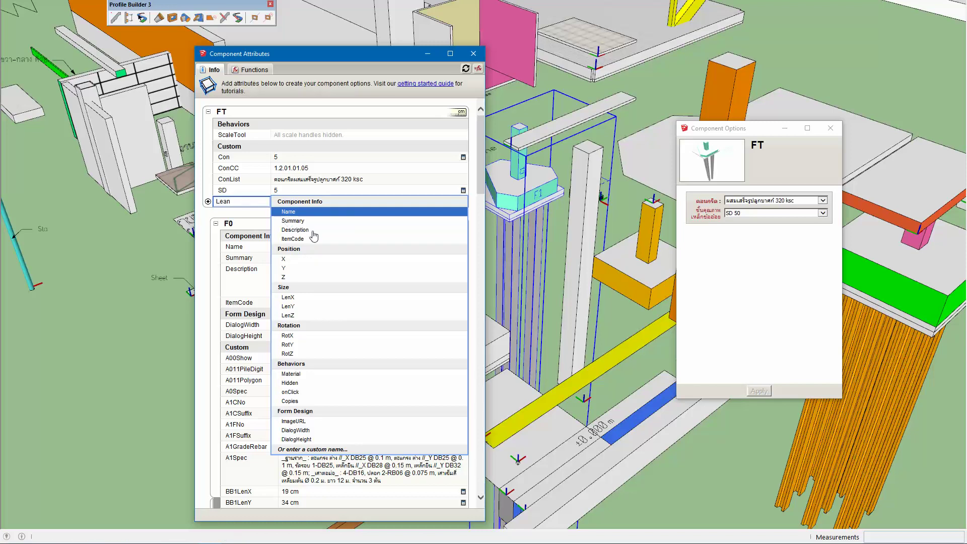
{"action": "key", "text": "Return"}
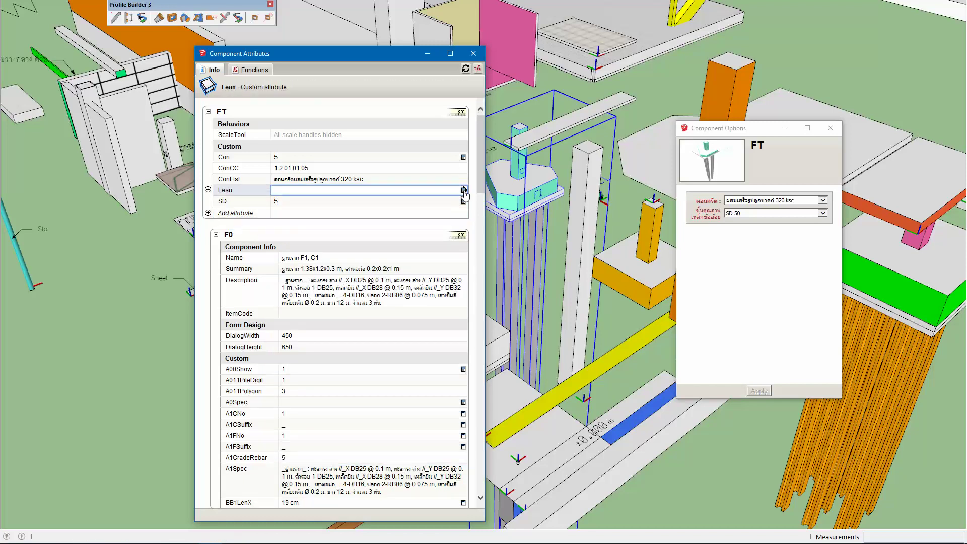
{"action": "left_click", "coordinate": [465, 192]}
{"action": "left_click", "coordinate": [454, 125]}
{"action": "left_click", "coordinate": [282, 151]}
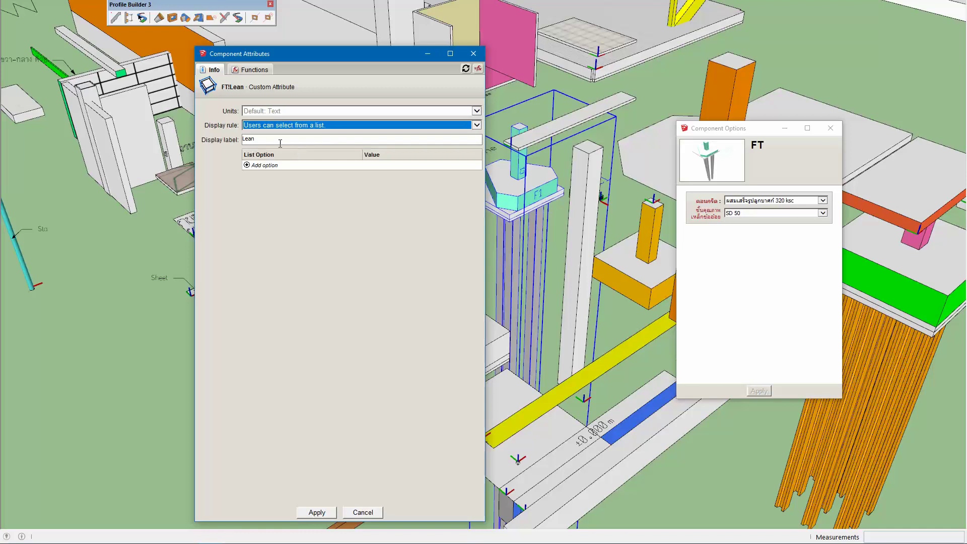
{"action": "double_click", "coordinate": [249, 139]}
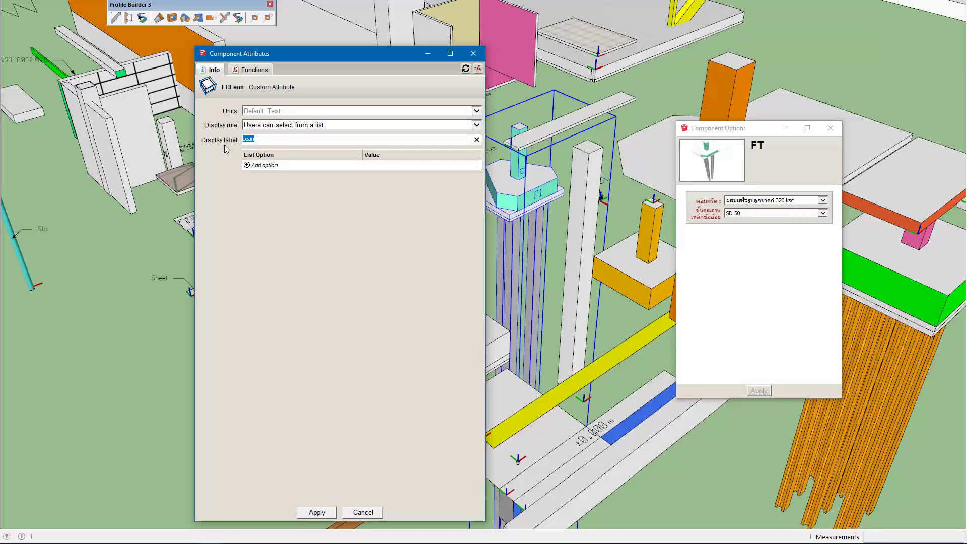
{"action": "type", "text": "คอนกรีต"}
{"action": "type", "text": "<"}
{"action": "type", "text": ">ท"}
{"action": "type", "text": "ยาบ"}
Step: In Excel, end the G324 description with 'ปอร์ตแลนด์ ประเภท 5' and set E324 to 11
{"action": "key", "text": "alt+Tab"}
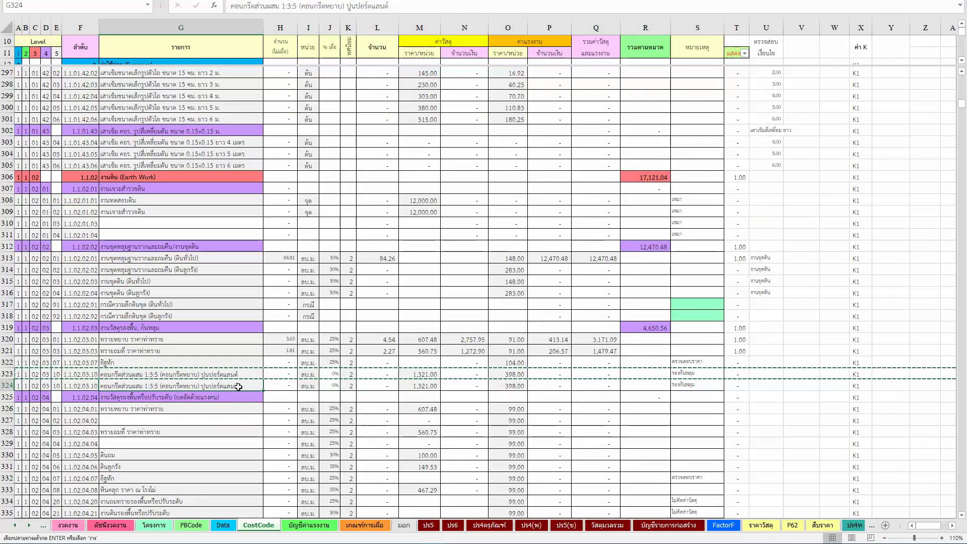
{"action": "key", "text": "F2"}
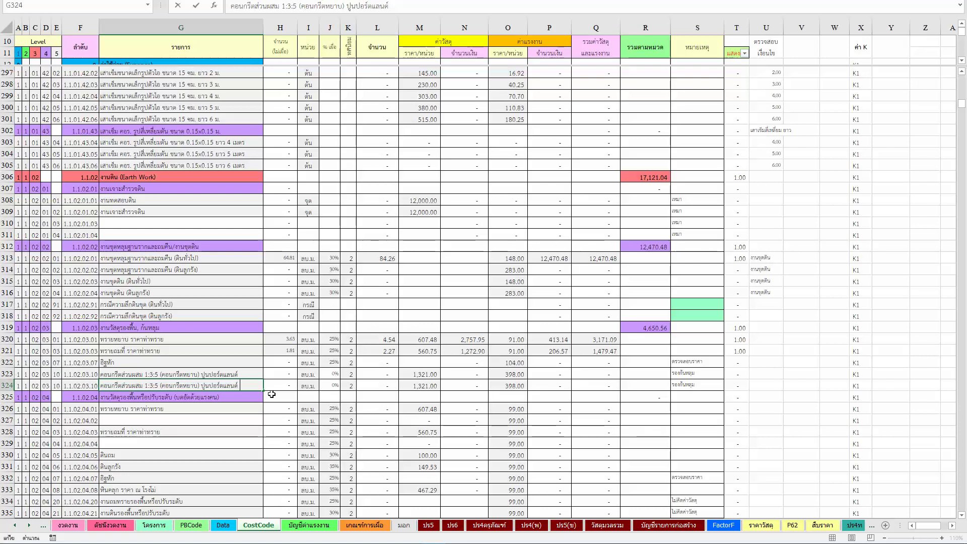
{"action": "type", "text": "ประเภท 5"}
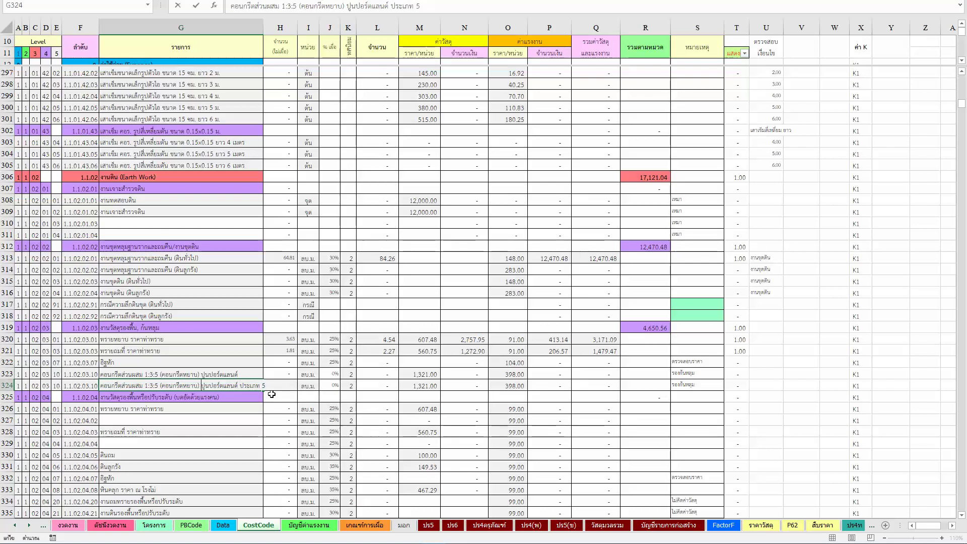
{"action": "key", "text": "BackSpace"}
{"action": "key", "text": "BackSpace"}
{"action": "key", "text": "BackSpace"}
{"action": "key", "text": "Return"}
{"action": "key", "text": "Up"}
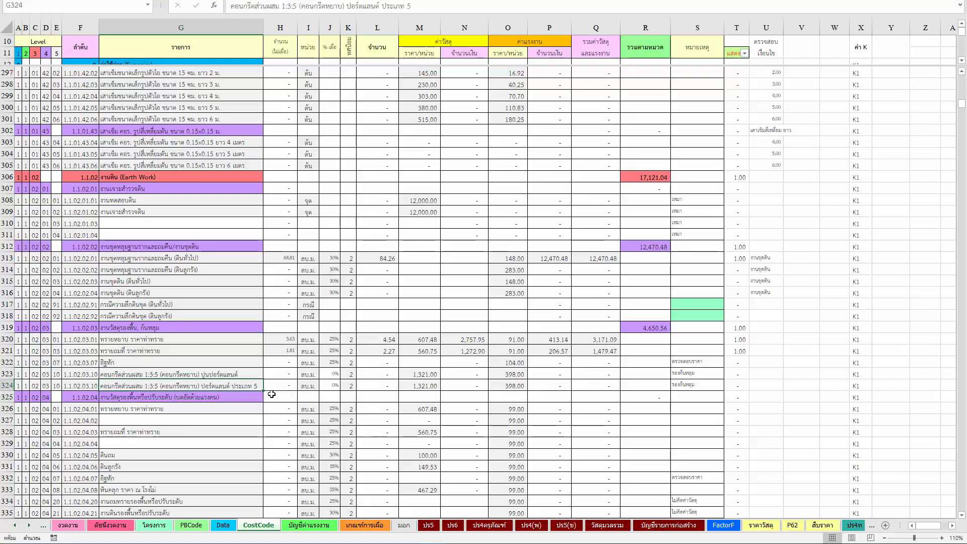
{"action": "key", "text": "Left"}
{"action": "key", "text": "Left"}
{"action": "type", "text": "11"}
{"action": "key", "text": "Return"}
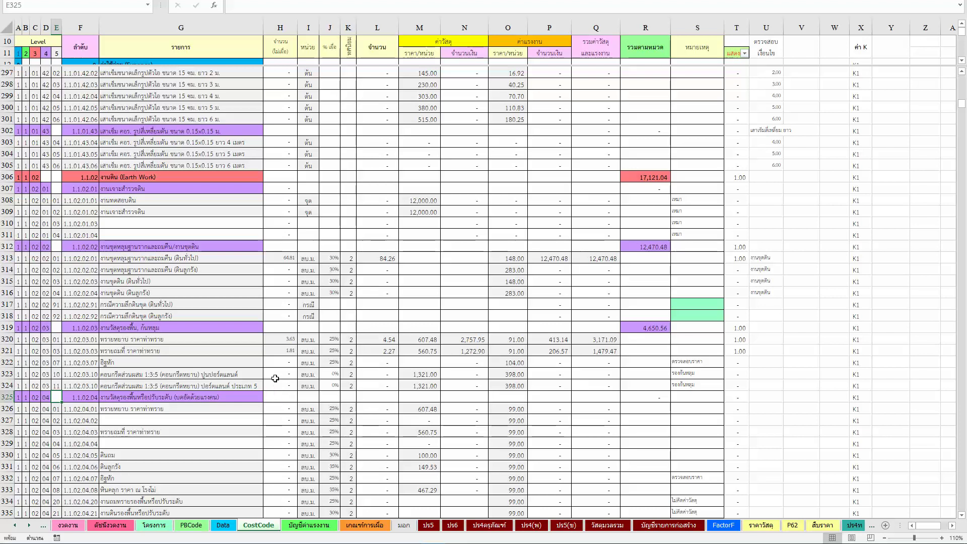
Step: Review the lean-concrete descriptions in G323, G367, G368 and G370
{"action": "left_click", "coordinate": [246, 374]}
{"action": "scroll", "coordinate": [298, 440], "scroll_direction": "down", "scroll_amount": 2}
{"action": "scroll", "coordinate": [298, 440], "scroll_direction": "down", "scroll_amount": 4}
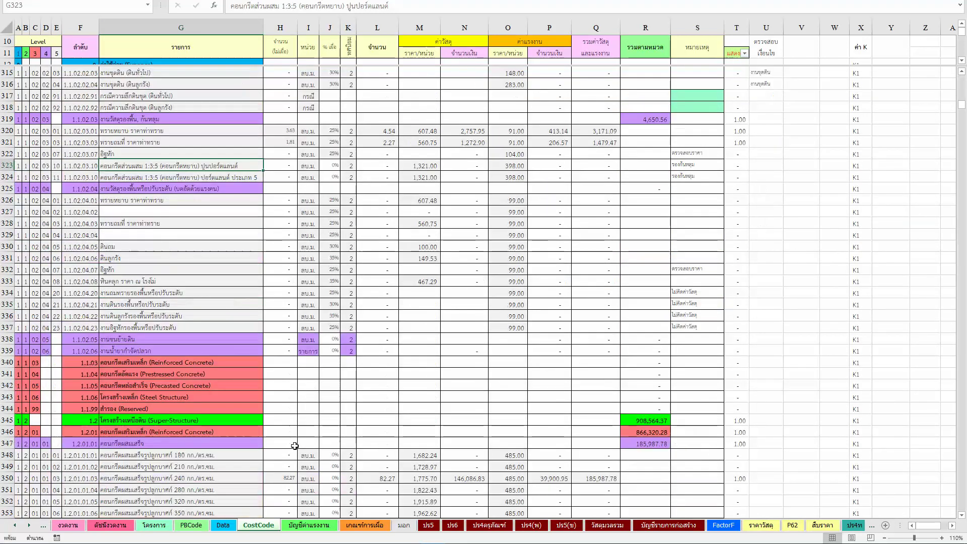
{"action": "scroll", "coordinate": [297, 447], "scroll_direction": "down", "scroll_amount": 2}
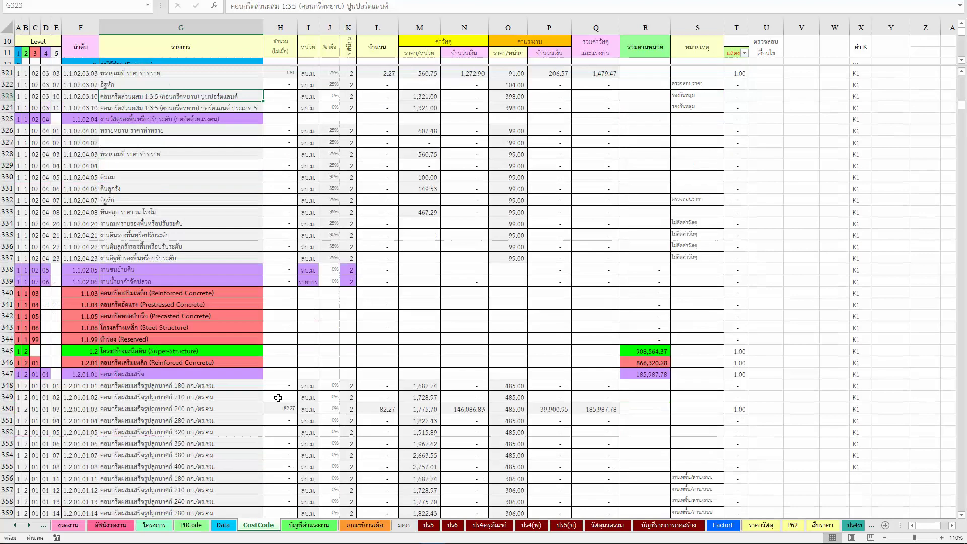
{"action": "scroll", "coordinate": [262, 375], "scroll_direction": "down", "scroll_amount": 4}
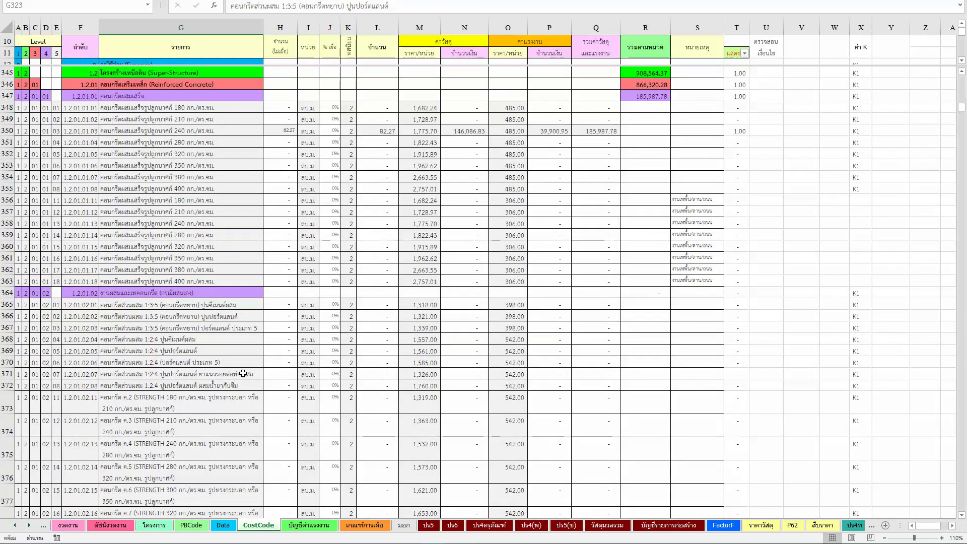
{"action": "left_click", "coordinate": [195, 363]}
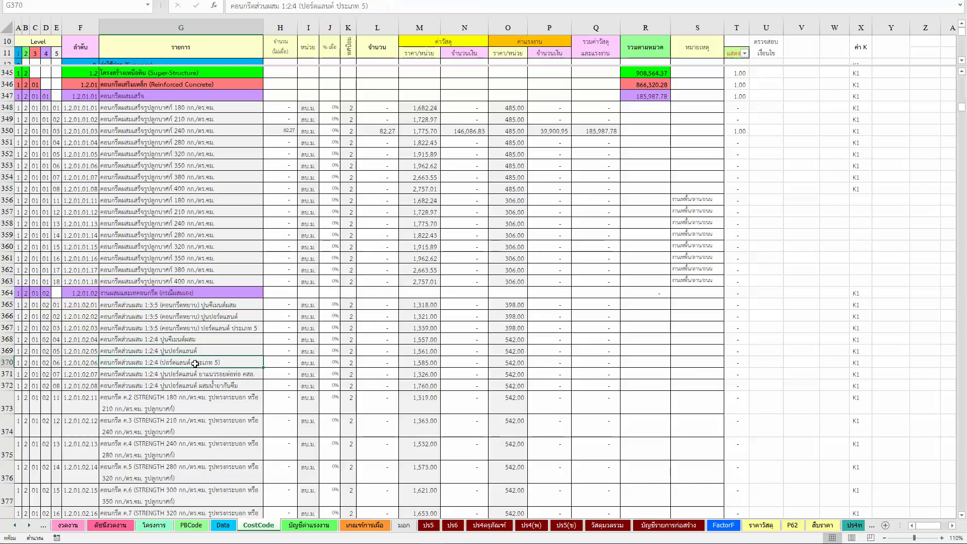
{"action": "left_click", "coordinate": [200, 327]}
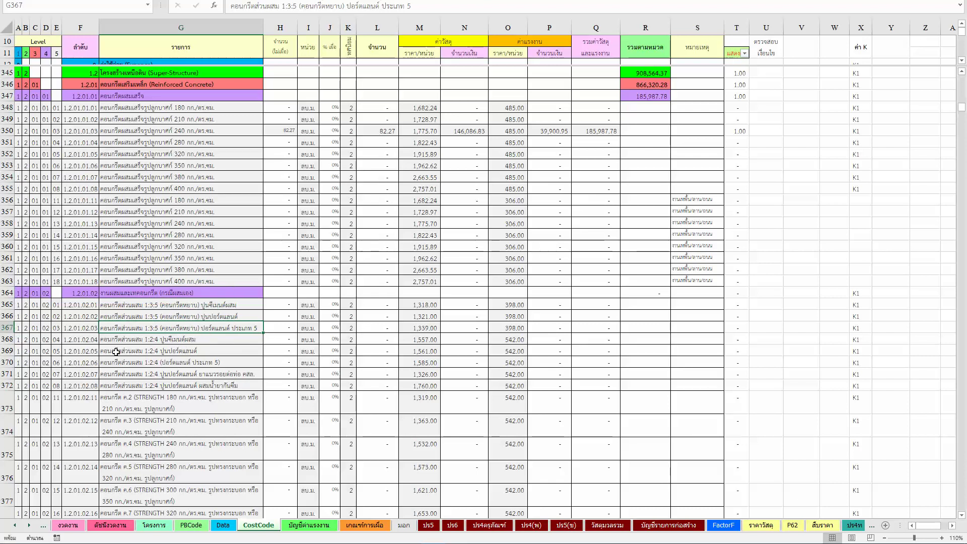
{"action": "left_click", "coordinate": [149, 341]}
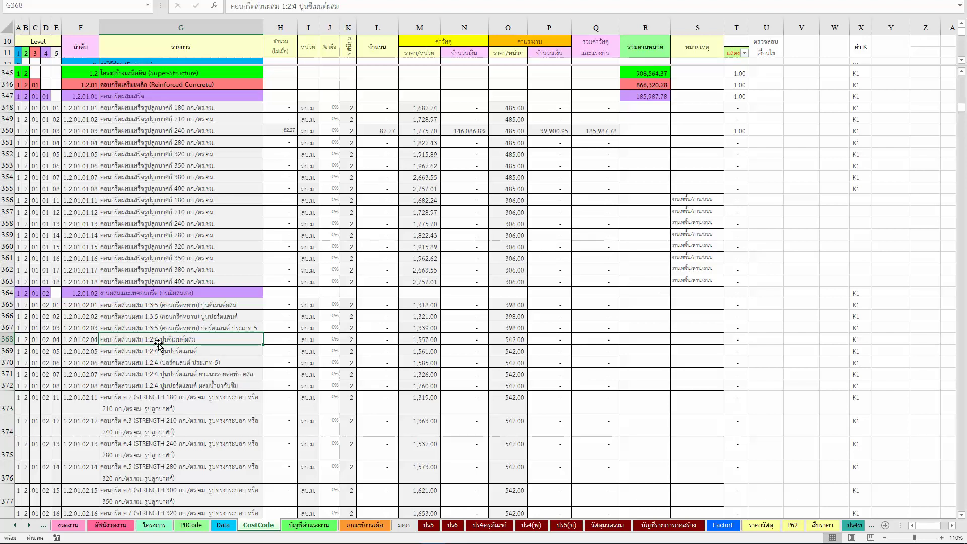
Step: Compare the G317, G318 and G323 descriptions
{"action": "scroll", "coordinate": [151, 343], "scroll_direction": "up", "scroll_amount": 1}
{"action": "scroll", "coordinate": [100, 327], "scroll_direction": "up", "scroll_amount": 5}
{"action": "scroll", "coordinate": [84, 320], "scroll_direction": "up", "scroll_amount": 5}
{"action": "scroll", "coordinate": [84, 320], "scroll_direction": "up", "scroll_amount": 5}
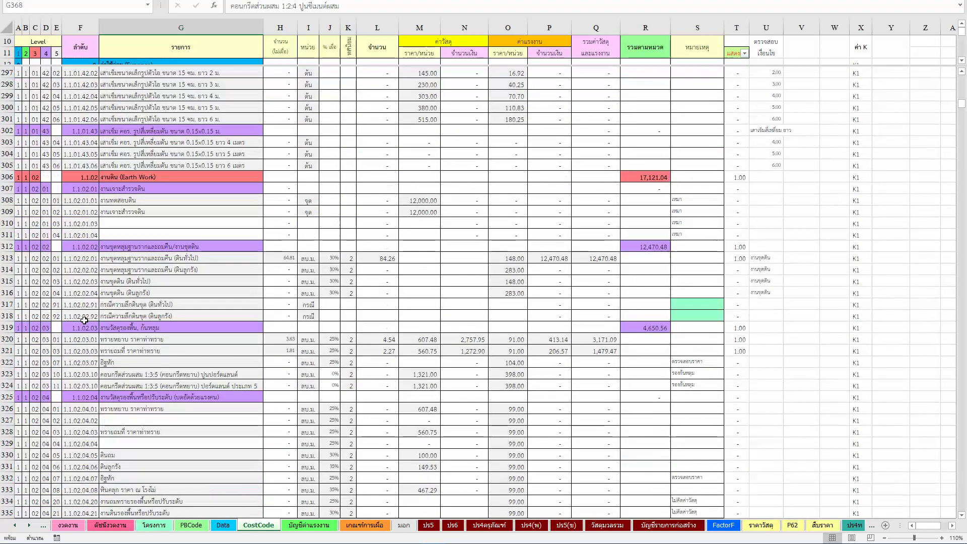
{"action": "left_click", "coordinate": [163, 312]}
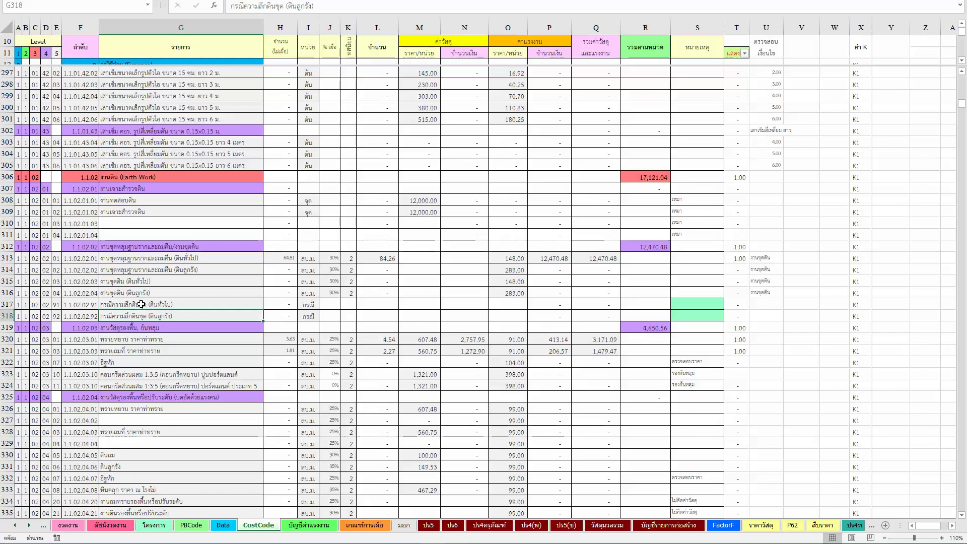
{"action": "left_click", "coordinate": [142, 304]}
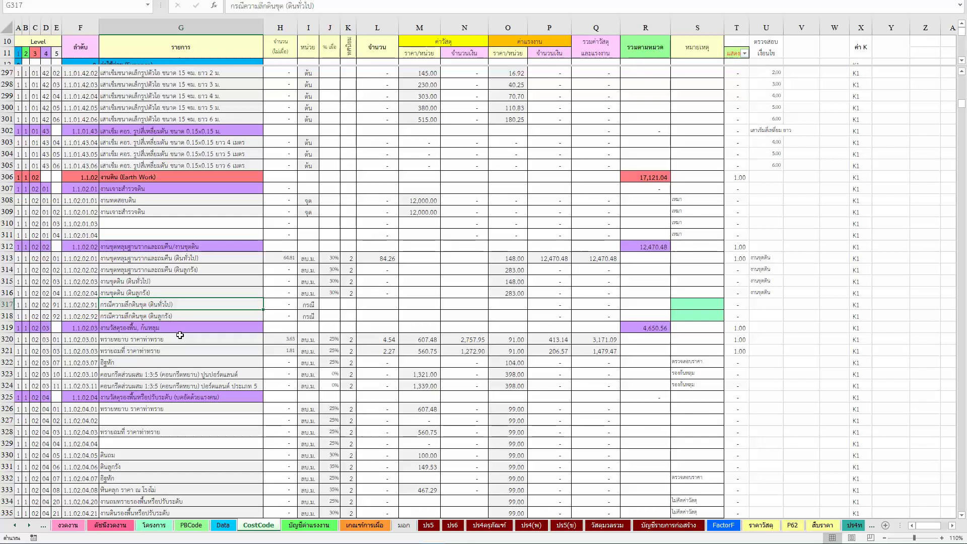
{"action": "left_click", "coordinate": [167, 378]}
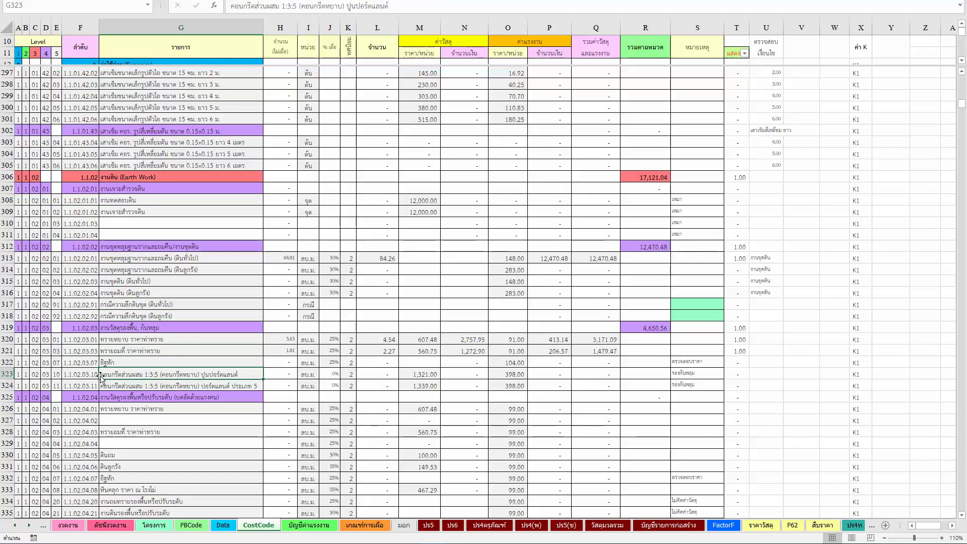
{"action": "scroll", "coordinate": [99, 378], "scroll_direction": "down", "scroll_amount": 5}
{"action": "scroll", "coordinate": [93, 378], "scroll_direction": "down", "scroll_amount": 5}
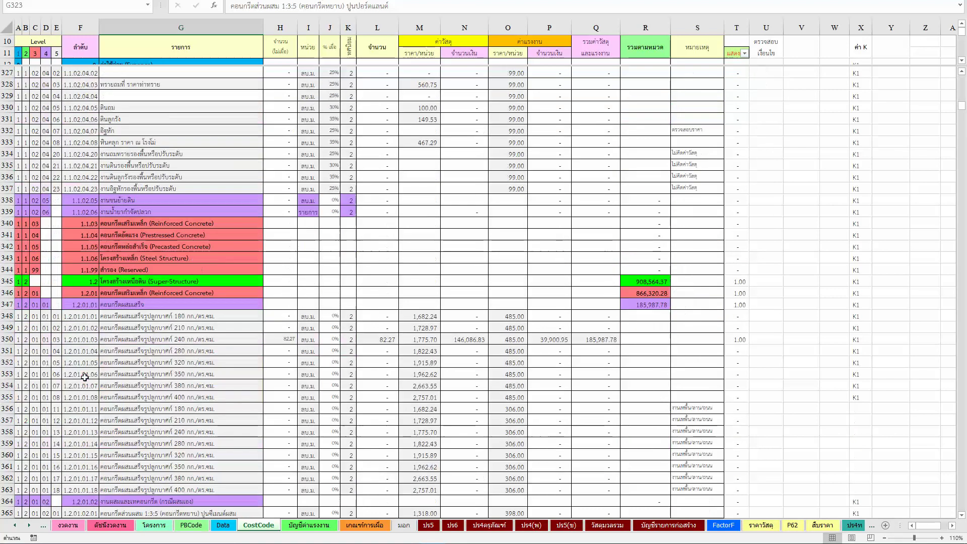
{"action": "scroll", "coordinate": [85, 378], "scroll_direction": "down", "scroll_amount": 4}
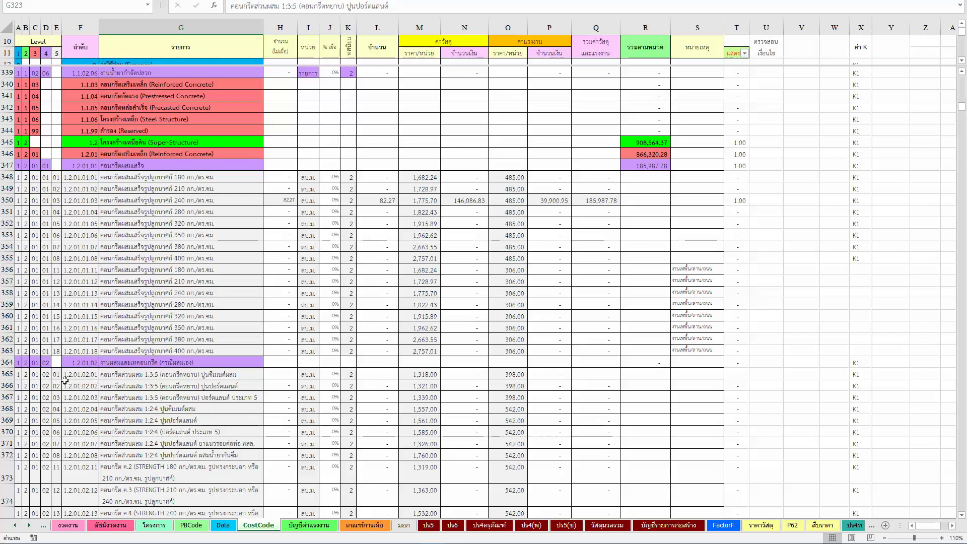
Step: Copy row 365 and apply a row context-menu command at row 323
{"action": "left_click", "coordinate": [8, 374]}
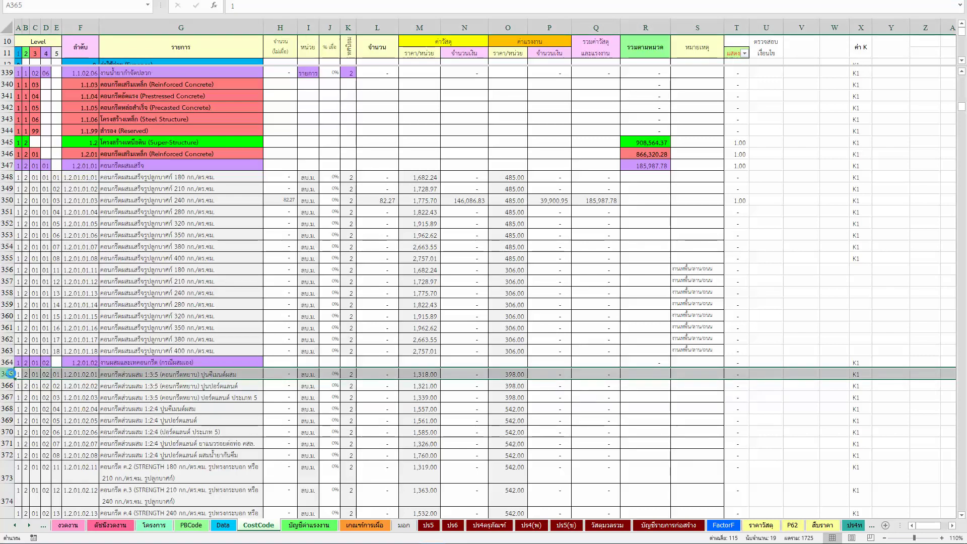
{"action": "key", "text": "ctrl+c"}
{"action": "scroll", "coordinate": [113, 442], "scroll_direction": "up", "scroll_amount": 2}
{"action": "scroll", "coordinate": [112, 442], "scroll_direction": "up", "scroll_amount": 5}
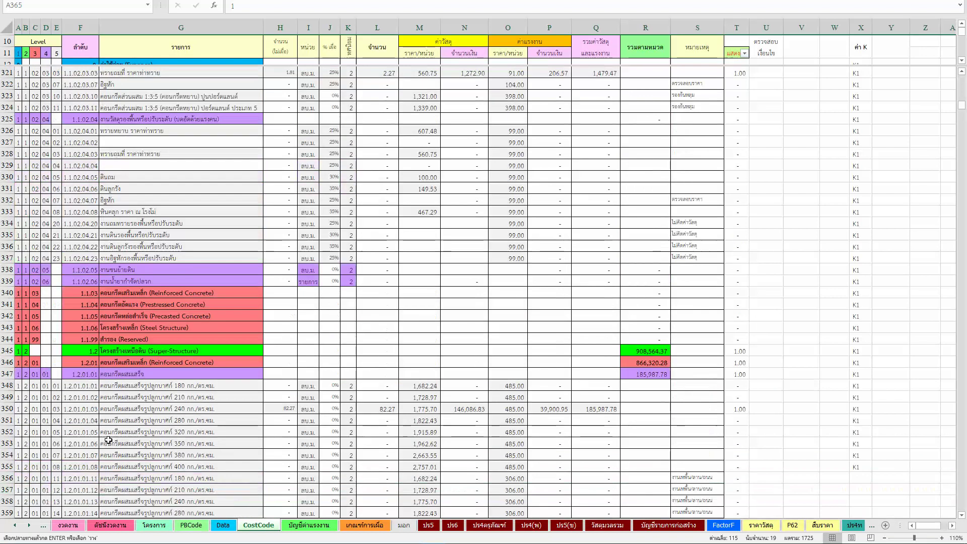
{"action": "scroll", "coordinate": [190, 231], "scroll_direction": "up", "scroll_amount": 3}
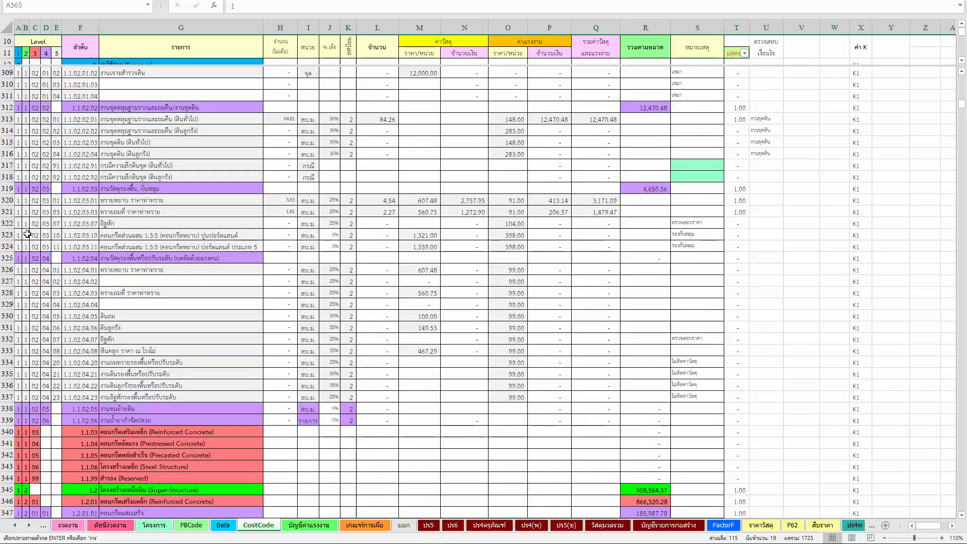
{"action": "right_click", "coordinate": [4, 235]}
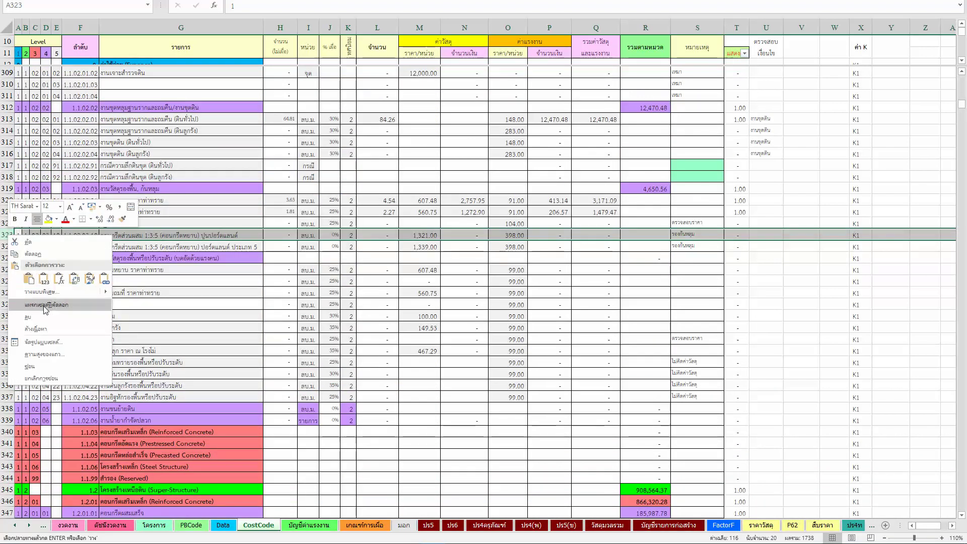
{"action": "left_click", "coordinate": [44, 305]}
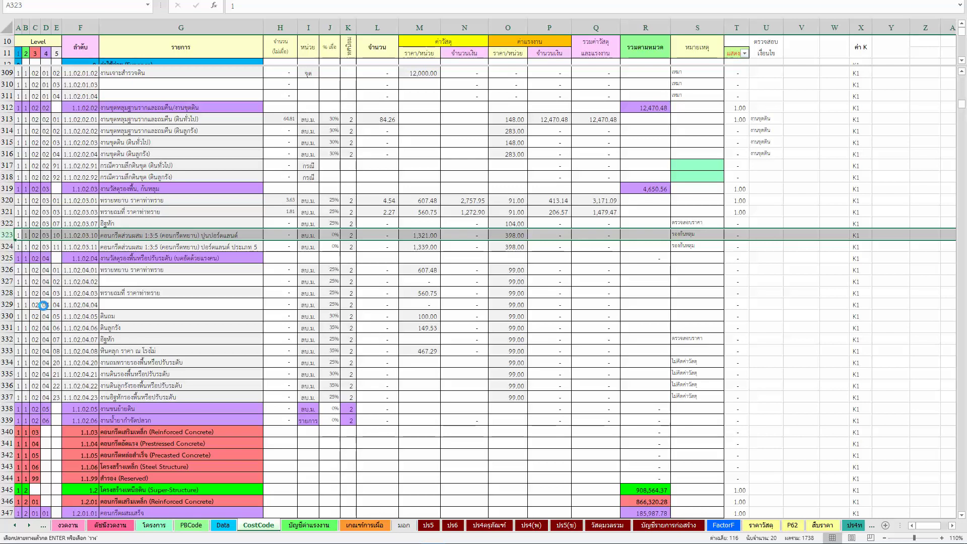
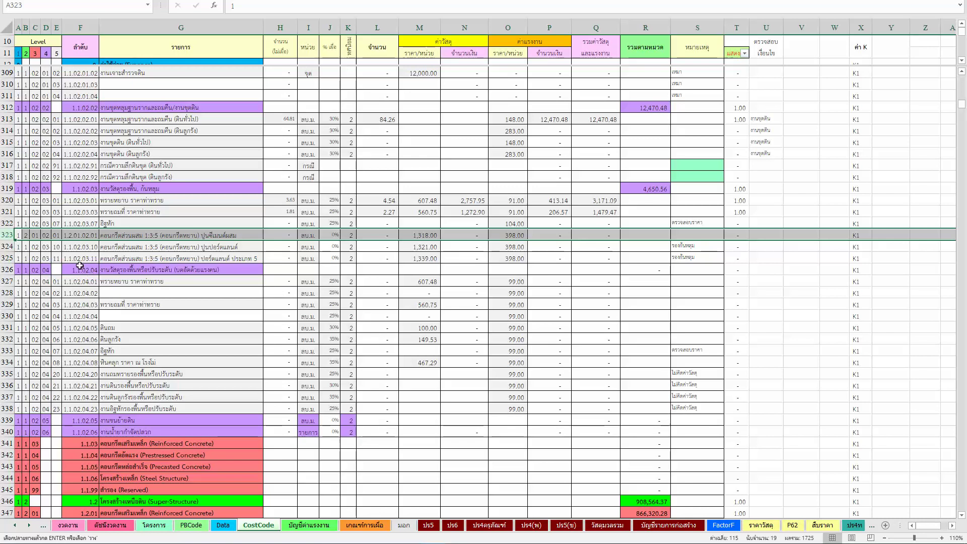
Step: Number the items in E323:E325 of the cost sheet as 11, 12 and 13
{"action": "left_click", "coordinate": [68, 236]}
{"action": "key", "text": "Left"}
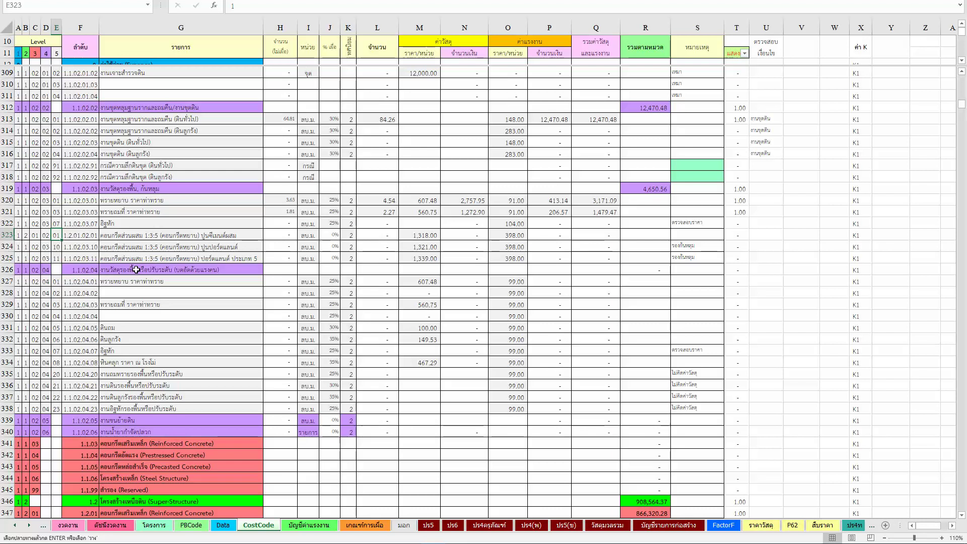
{"action": "type", "text": "11"}
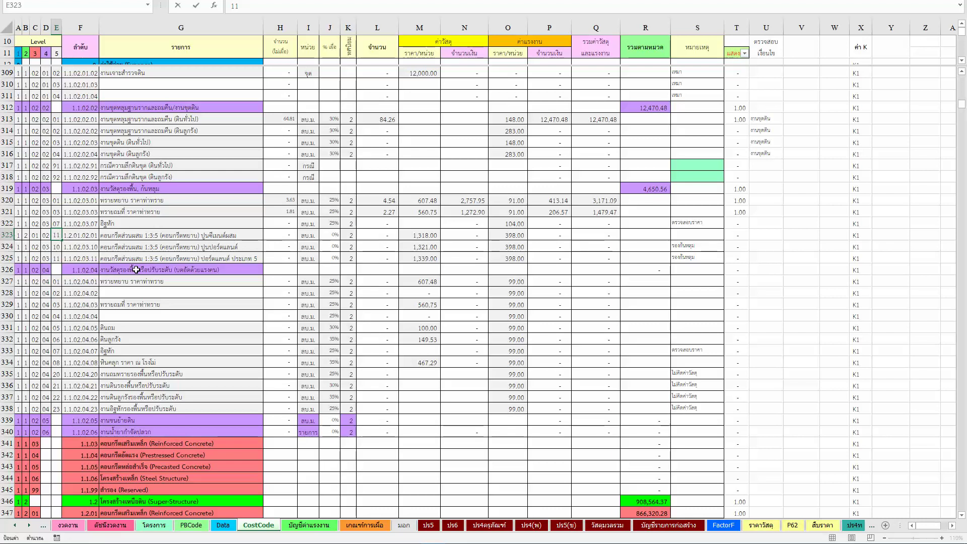
{"action": "key", "text": "Return"}
{"action": "type", "text": "12"}
{"action": "key", "text": "Return"}
{"action": "type", "text": "13"}
{"action": "key", "text": "Return"}
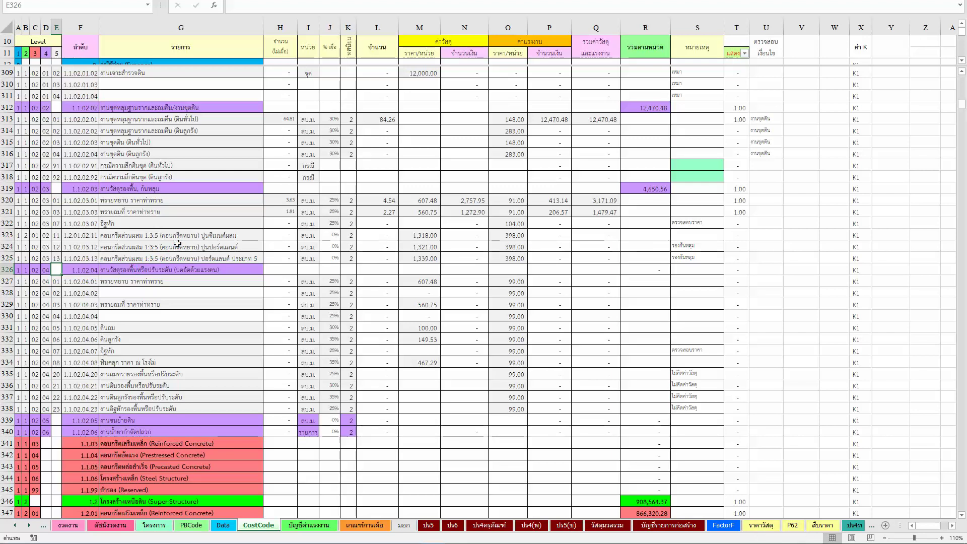
Step: Copy the row 324 remark into the empty cell S323
{"action": "left_click", "coordinate": [688, 249]}
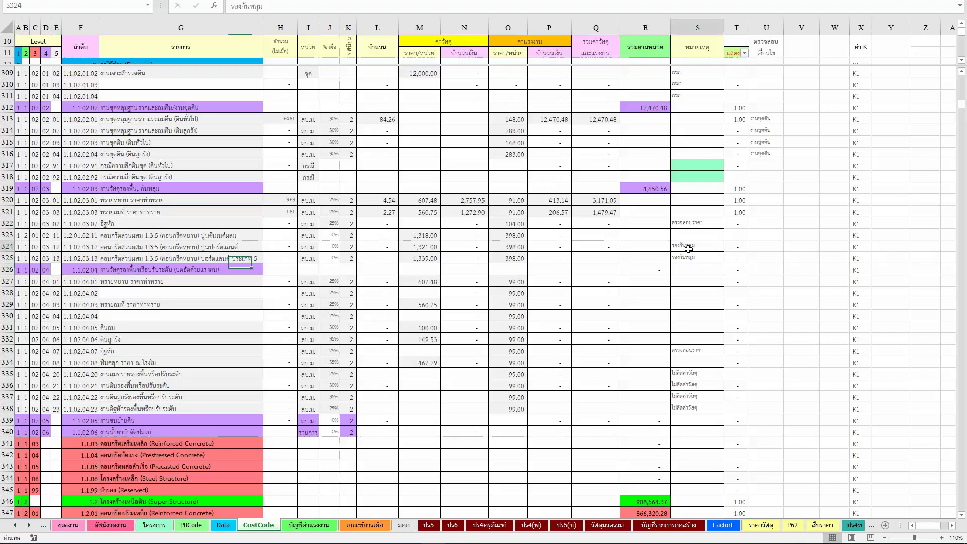
{"action": "key", "text": "ctrl+c"}
{"action": "key", "text": "Up"}
{"action": "key", "text": "Return"}
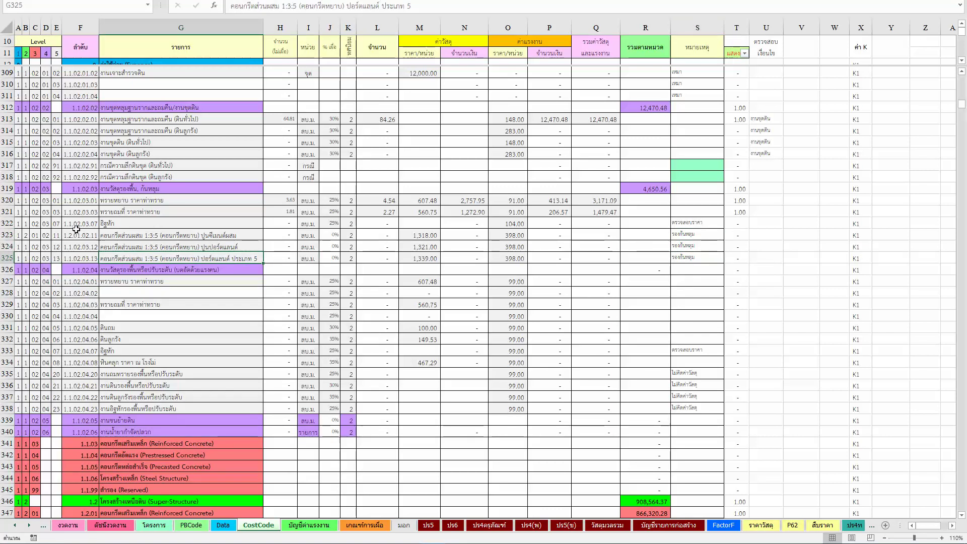
{"action": "key", "text": "alt+Tab"}
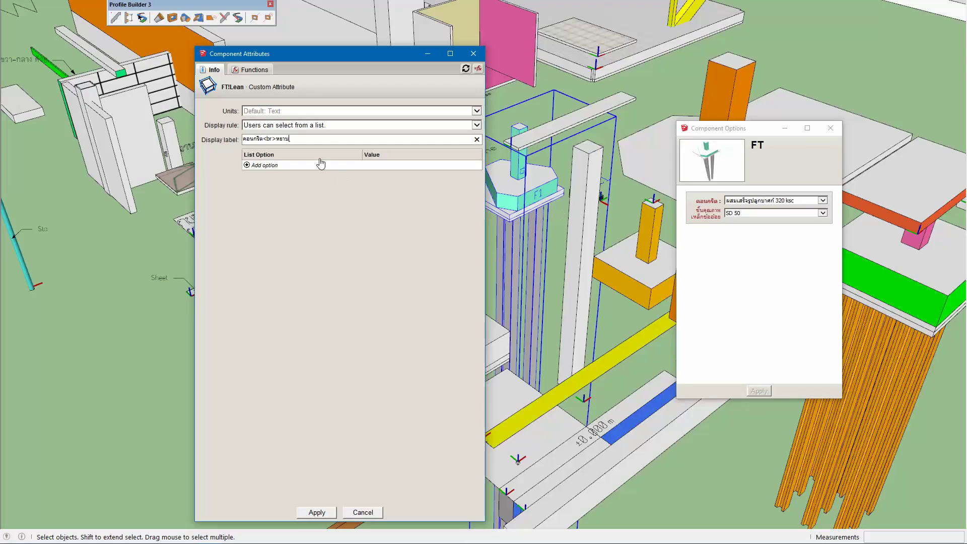
Step: Add a first cement-mix option to the Lean list with value =1
{"action": "left_click", "coordinate": [264, 166]}
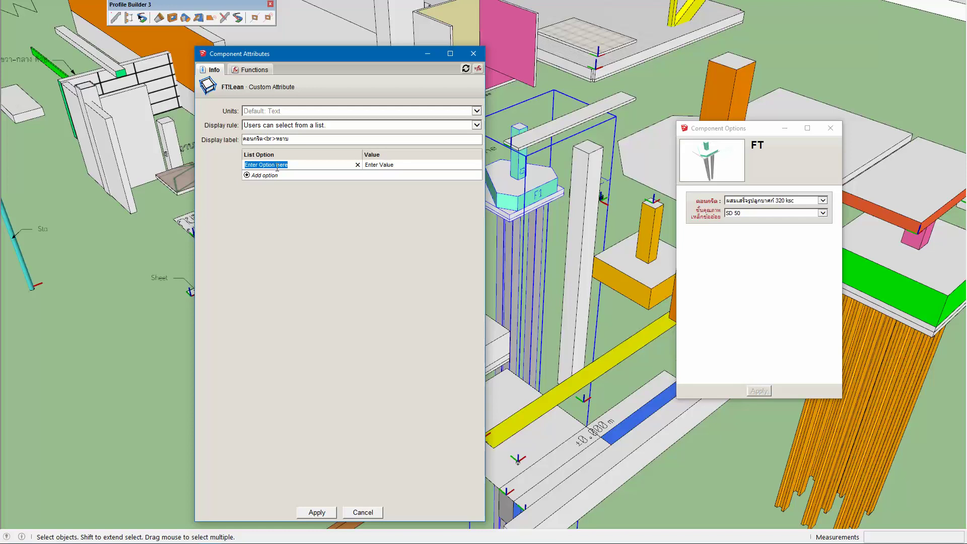
{"action": "type", "text": "ผสม"}
{"action": "key", "text": "Home"}
{"action": "type", "text": "ปูน"}
{"action": "type", "text": "ซีเมนต์ต์"}
{"action": "key", "text": "Tab"}
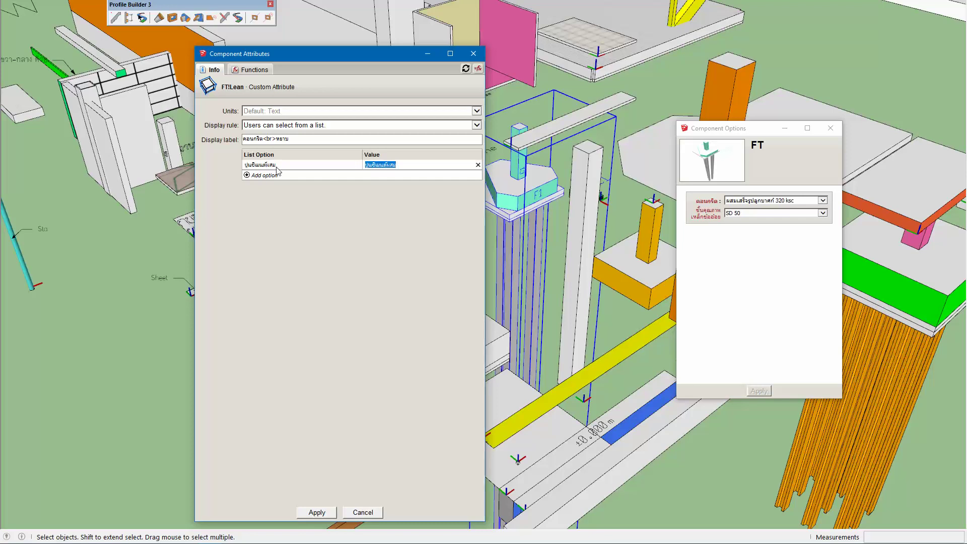
{"action": "type", "text": "=1"}
Step: Add a second cement-type option to the Lean list with value =2
{"action": "left_click", "coordinate": [267, 175]}
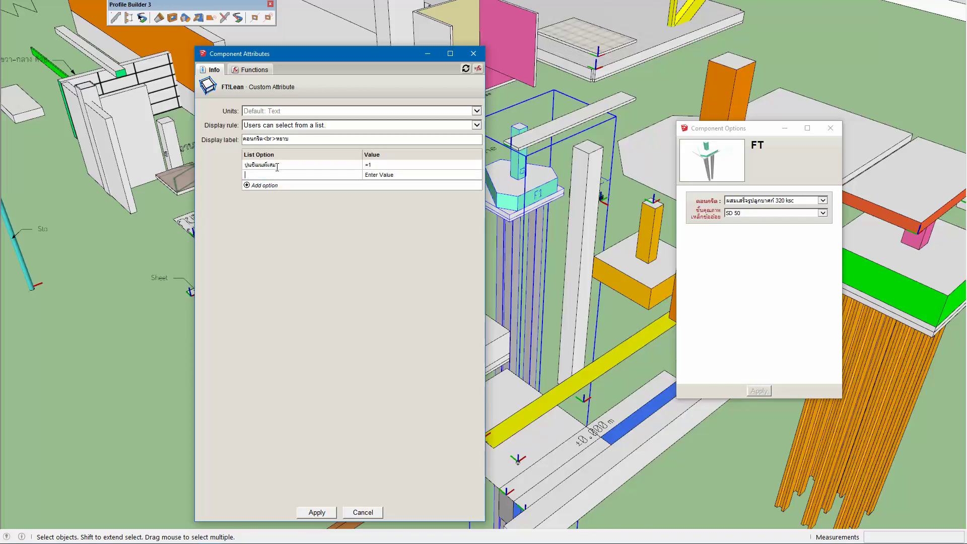
{"action": "type", "text": "ปน"}
{"action": "type", "text": "ซีเม"}
{"action": "key", "text": "BackSpace"}
{"action": "type", "text": "ร์ตแลนด์"}
{"action": "key", "text": "Tab"}
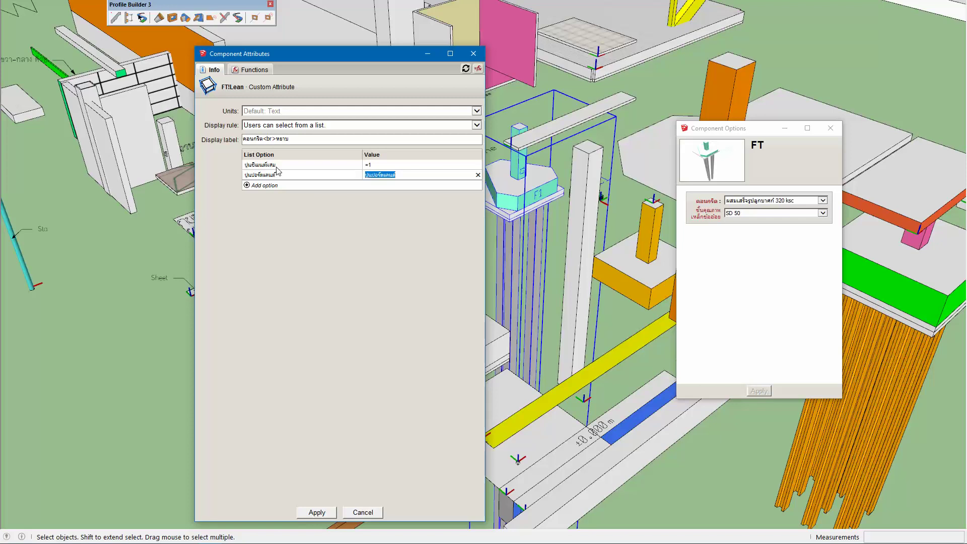
{"action": "type", "text": "=2"}
{"action": "key", "text": "Tab"}
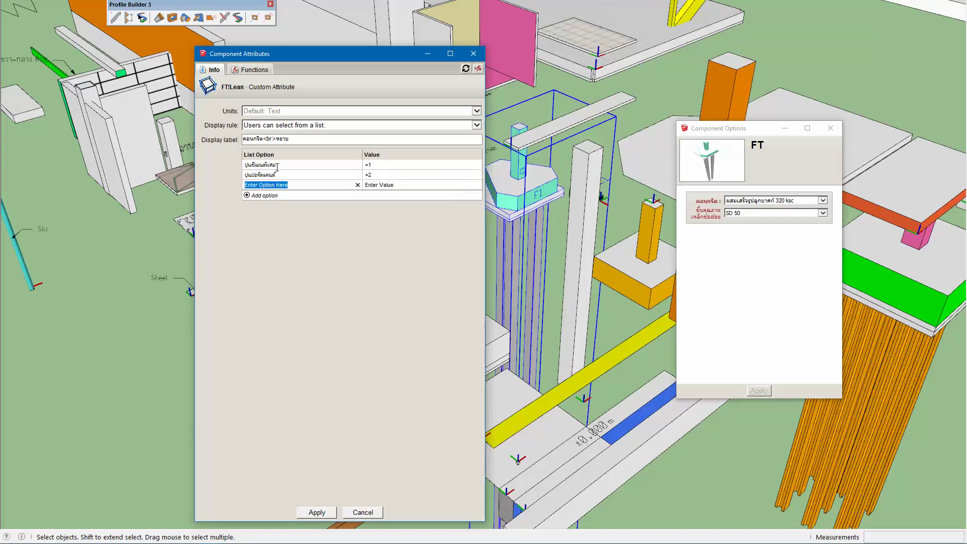
Step: Add the third cement-type option with value =3 and apply the list
{"action": "type", "text": "ปูนปอร์ตแลนด์ "}
{"action": "type", "text": "ปร"}
{"action": "type", "text": "ร"}
{"action": "type", "text": "ด"}
{"action": "type", "text": "5"}
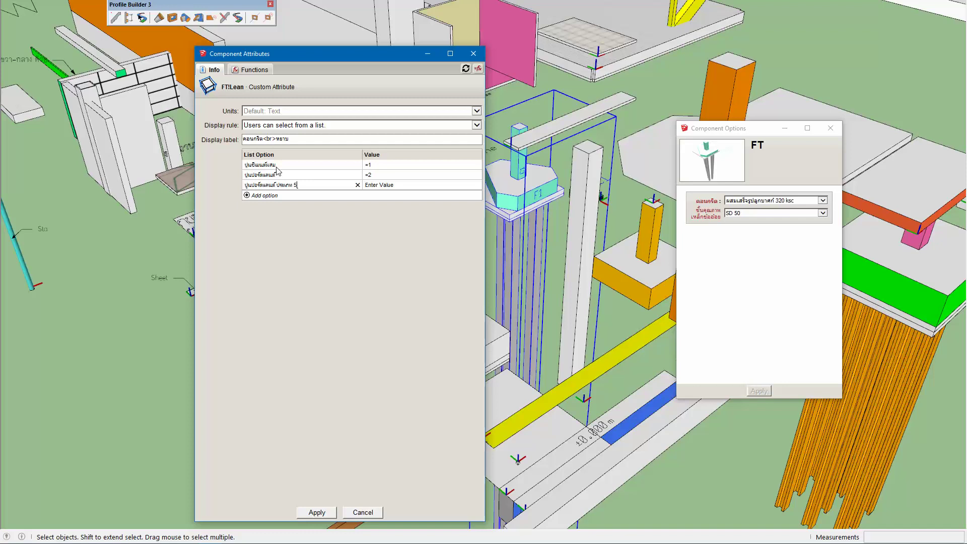
{"action": "key", "text": "Tab"}
{"action": "type", "text": "ๅ="}
{"action": "key", "text": "BackSpace"}
{"action": "type", "text": "3"}
{"action": "left_click", "coordinate": [319, 512]}
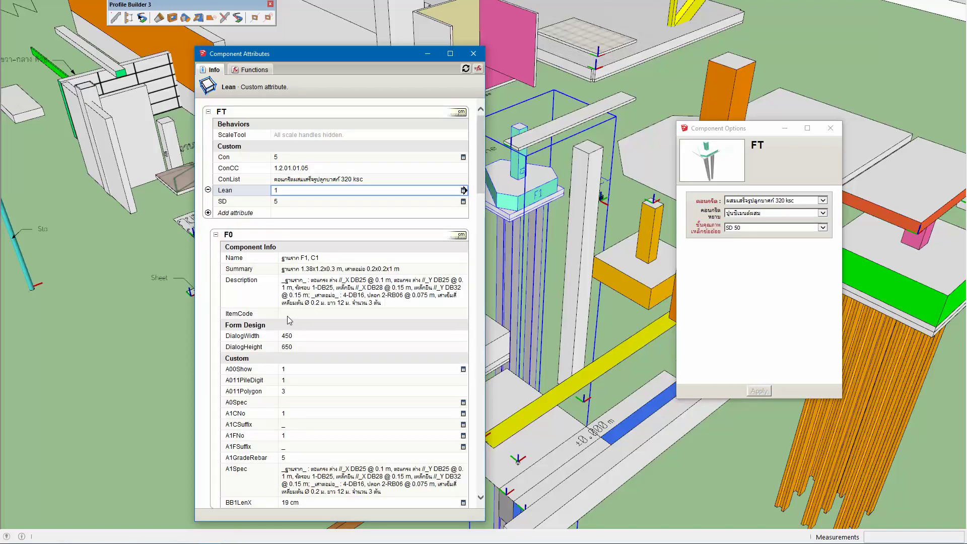
Step: Delete the <br> line break from the Lean display label and apply it
{"action": "left_click", "coordinate": [462, 191]}
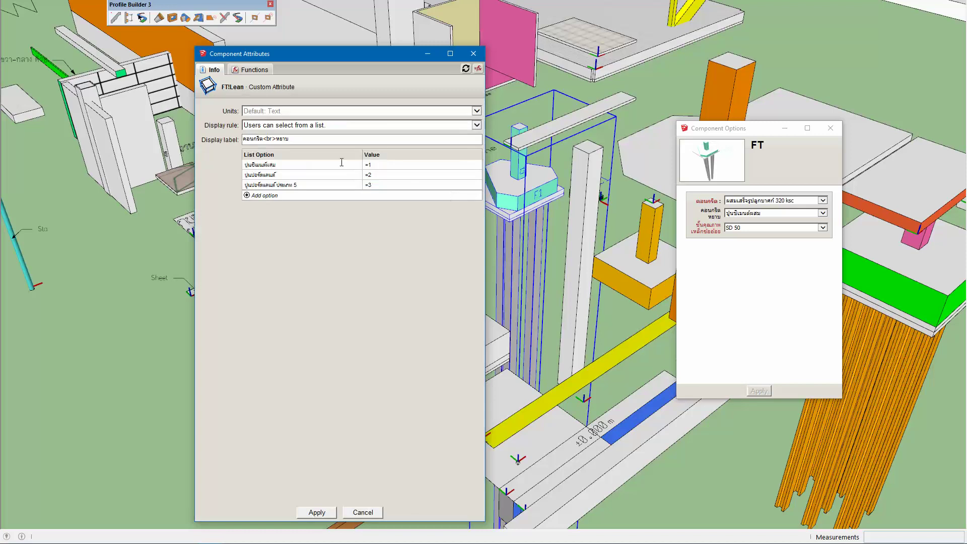
{"action": "left_click", "coordinate": [320, 143]}
{"action": "key", "text": "shift+Left"}
{"action": "key", "text": "shift+Left"}
{"action": "key", "text": "BackSpace"}
{"action": "left_click", "coordinate": [317, 513]}
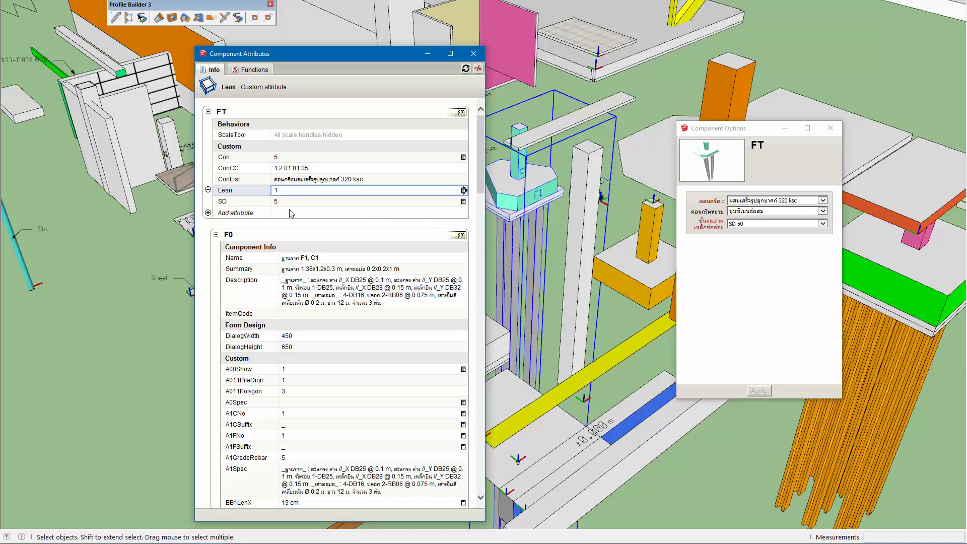
Step: Scroll the attribute list to review FT's Lean value and the nested F0 attributes
{"action": "mouse_move", "coordinate": [479, 173]}
{"action": "left_mouse_down"}
{"action": "mouse_move", "coordinate": [464, 421]}
{"action": "mouse_move", "coordinate": [478, 487]}
{"action": "left_mouse_up"}
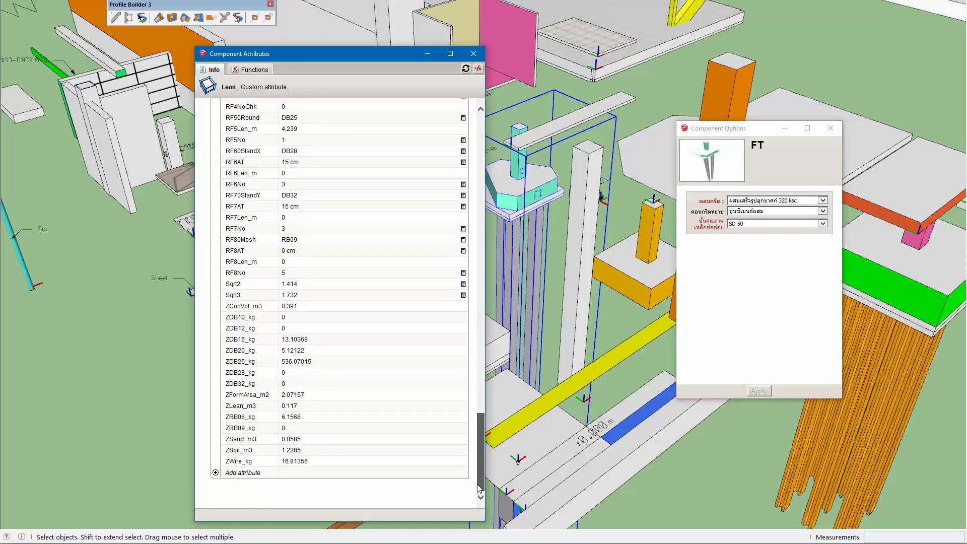
{"action": "left_click_drag", "start_coordinate": [476, 480], "coordinate": [473, 477]}
{"action": "left_click_drag", "start_coordinate": [481, 434], "coordinate": [465, 257]}
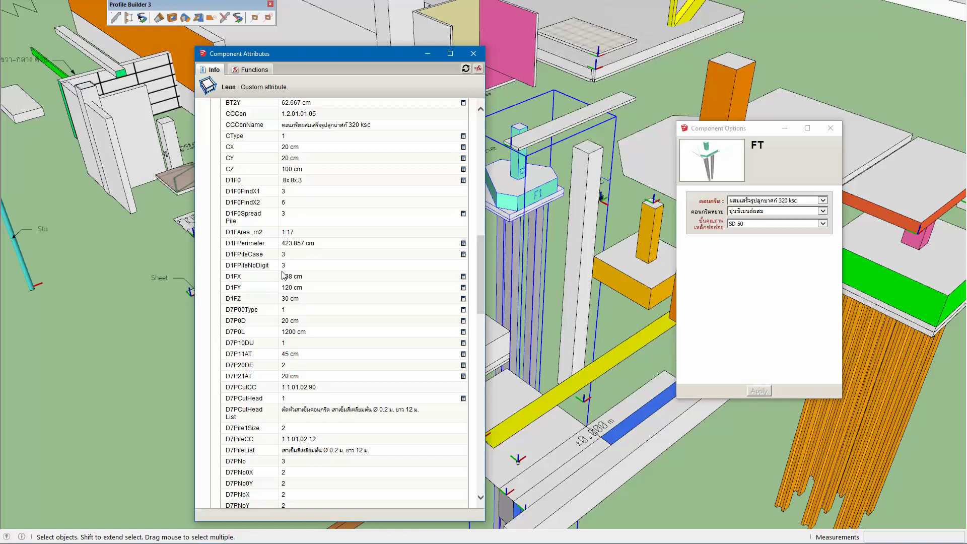
{"action": "scroll", "coordinate": [283, 275], "scroll_direction": "up", "scroll_amount": 3}
{"action": "scroll", "coordinate": [284, 275], "scroll_direction": "up", "scroll_amount": 3}
{"action": "scroll", "coordinate": [283, 275], "scroll_direction": "up", "scroll_amount": 3}
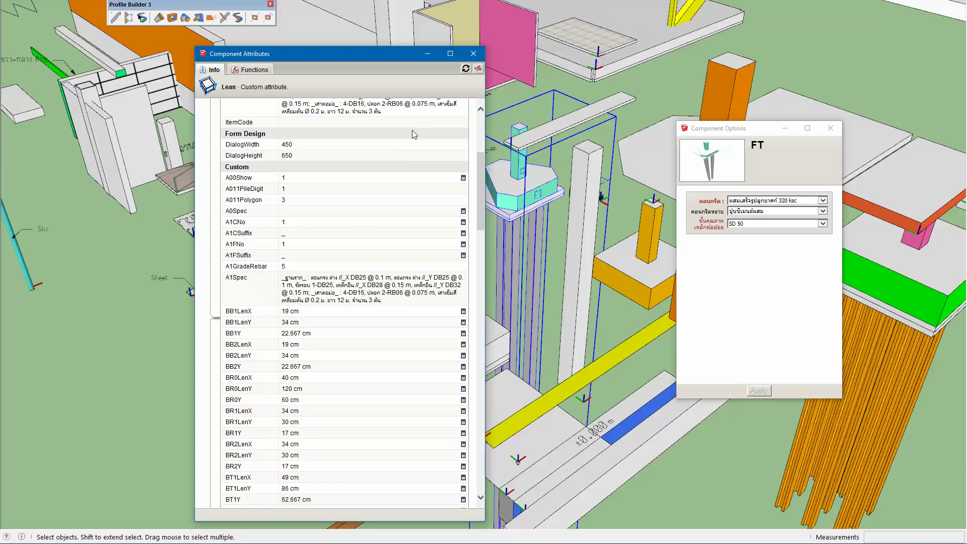
{"action": "scroll", "coordinate": [405, 164], "scroll_direction": "up", "scroll_amount": 2}
{"action": "scroll", "coordinate": [405, 164], "scroll_direction": "up", "scroll_amount": 2}
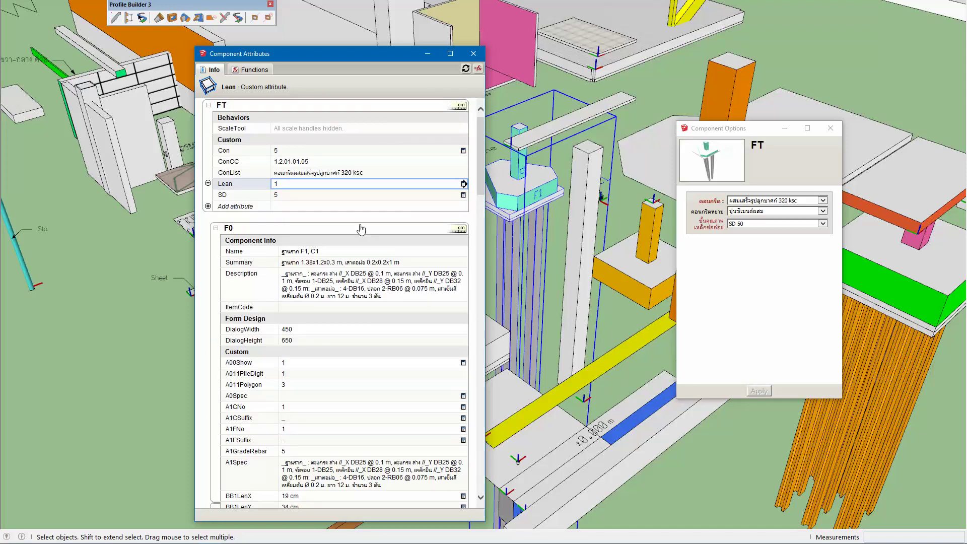
Step: Search the attributes for 'lean' and close the Find bar
{"action": "type", "text": "="}
{"action": "key", "text": "ctrl+f"}
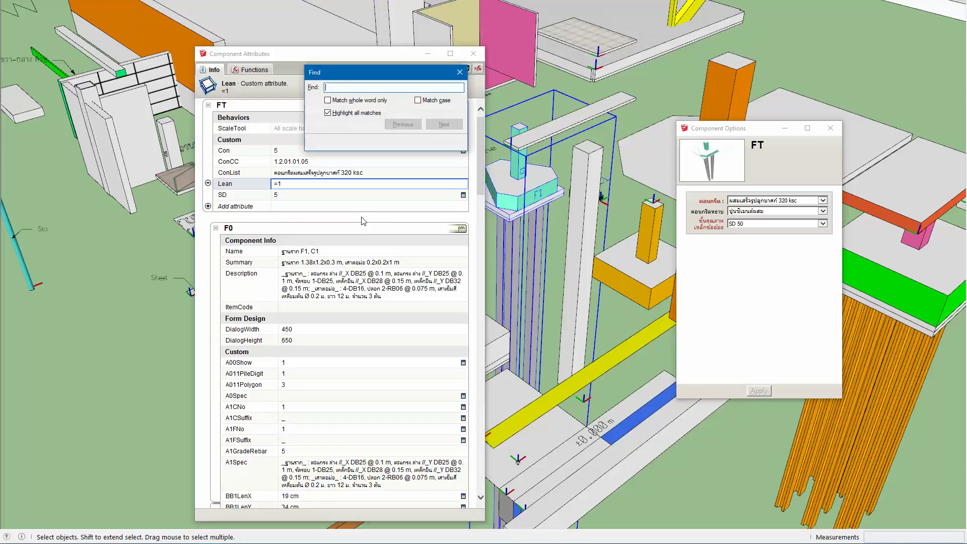
{"action": "type", "text": "lean"}
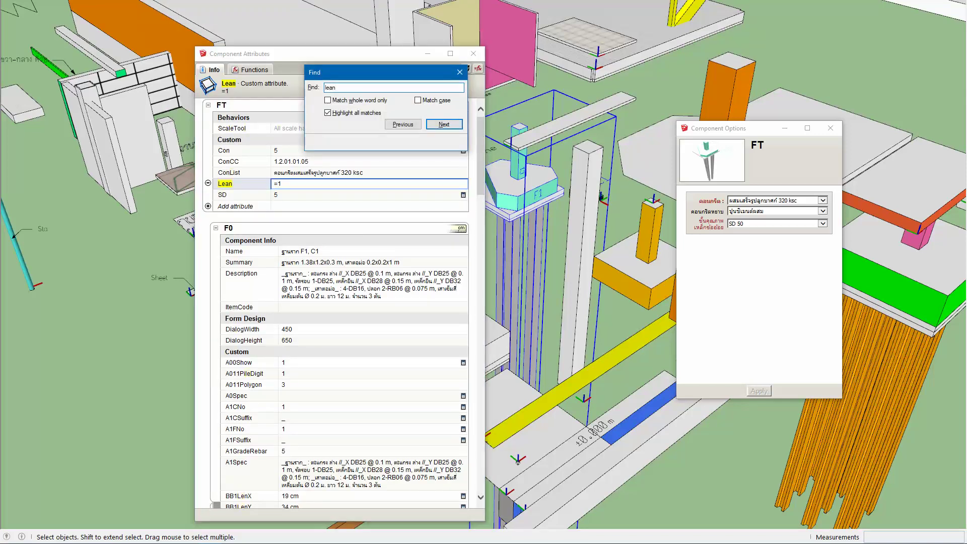
{"action": "left_click", "coordinate": [369, 240]}
{"action": "scroll", "coordinate": [362, 245], "scroll_direction": "down", "scroll_amount": 7}
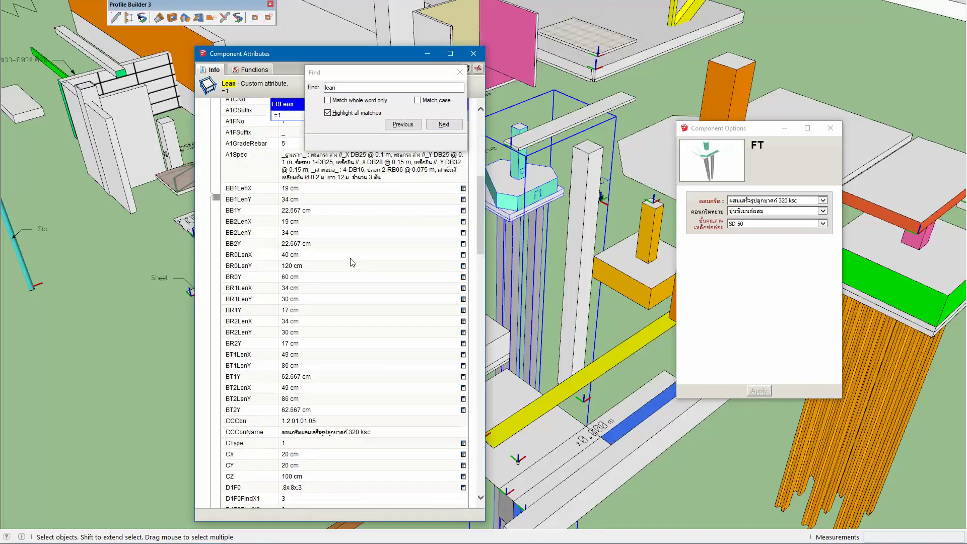
{"action": "scroll", "coordinate": [352, 262], "scroll_direction": "down", "scroll_amount": 8}
{"action": "scroll", "coordinate": [347, 265], "scroll_direction": "down", "scroll_amount": 10}
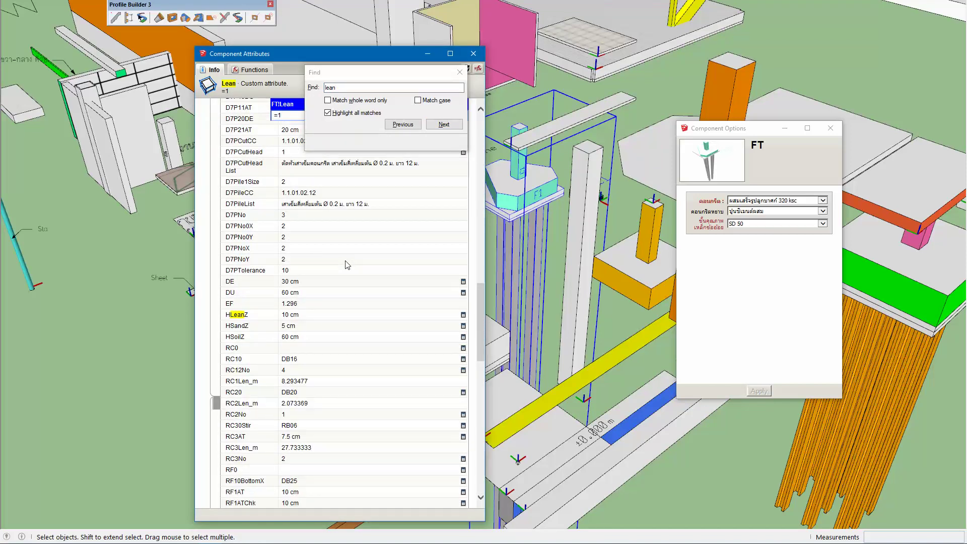
{"action": "left_click", "coordinate": [459, 72]}
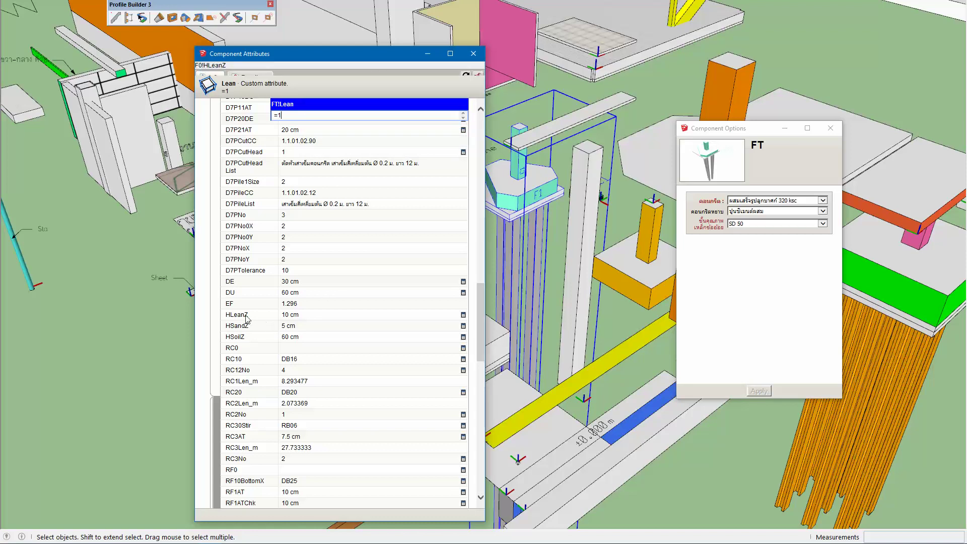
Step: Locate the HLeanZ lean-concrete thickness attribute in the F0 footing
{"action": "left_click", "coordinate": [255, 330]}
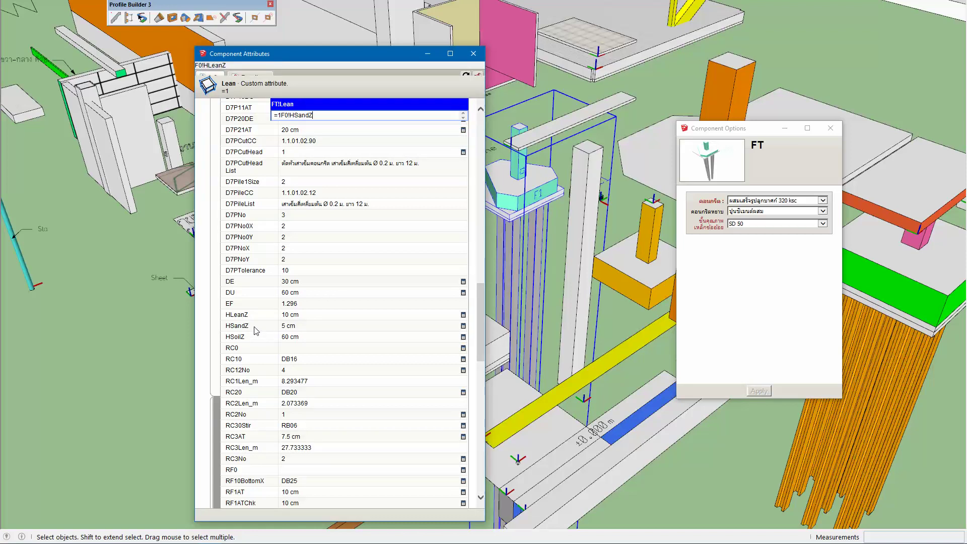
{"action": "key", "text": "Return"}
{"action": "left_click", "coordinate": [318, 327]}
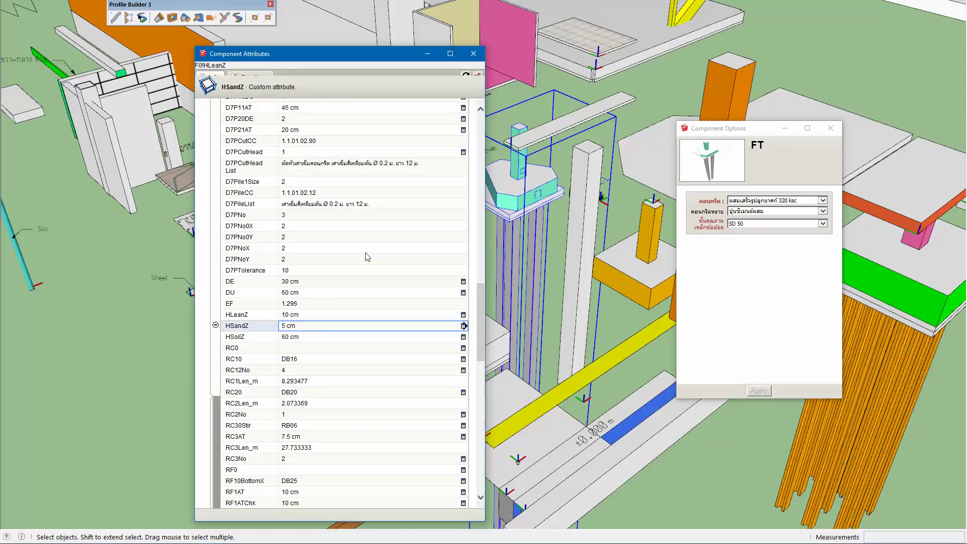
{"action": "scroll", "coordinate": [360, 255], "scroll_direction": "up", "scroll_amount": 1}
{"action": "scroll", "coordinate": [360, 256], "scroll_direction": "up", "scroll_amount": 10}
{"action": "scroll", "coordinate": [360, 256], "scroll_direction": "up", "scroll_amount": 10}
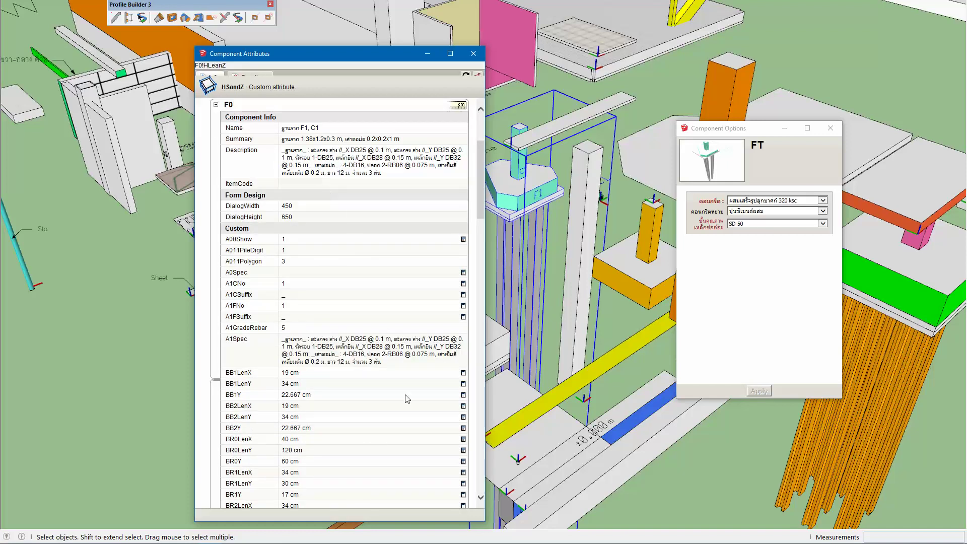
{"action": "scroll", "coordinate": [391, 388], "scroll_direction": "down", "scroll_amount": 3}
{"action": "scroll", "coordinate": [390, 388], "scroll_direction": "down", "scroll_amount": 8}
{"action": "scroll", "coordinate": [391, 388], "scroll_direction": "down", "scroll_amount": 12}
{"action": "scroll", "coordinate": [390, 388], "scroll_direction": "down", "scroll_amount": 3}
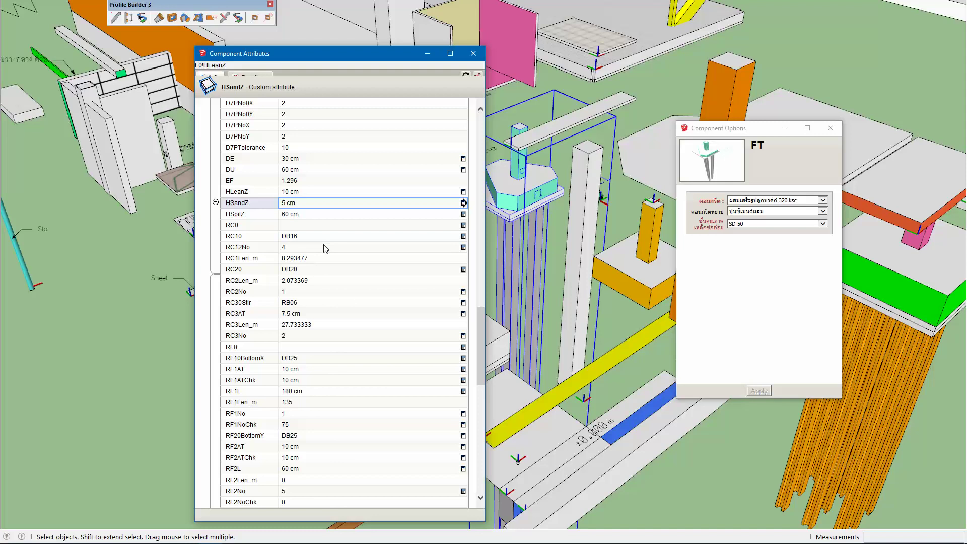
{"action": "left_click", "coordinate": [305, 195]}
Step: Confirm ZLean_m3 =Round(D1FArea_m2*HLeanZ/100,5) evaluates to 0.117
{"action": "scroll", "coordinate": [323, 302], "scroll_direction": "down", "scroll_amount": 3}
{"action": "scroll", "coordinate": [330, 330], "scroll_direction": "down", "scroll_amount": 3}
{"action": "scroll", "coordinate": [330, 330], "scroll_direction": "down", "scroll_amount": 3}
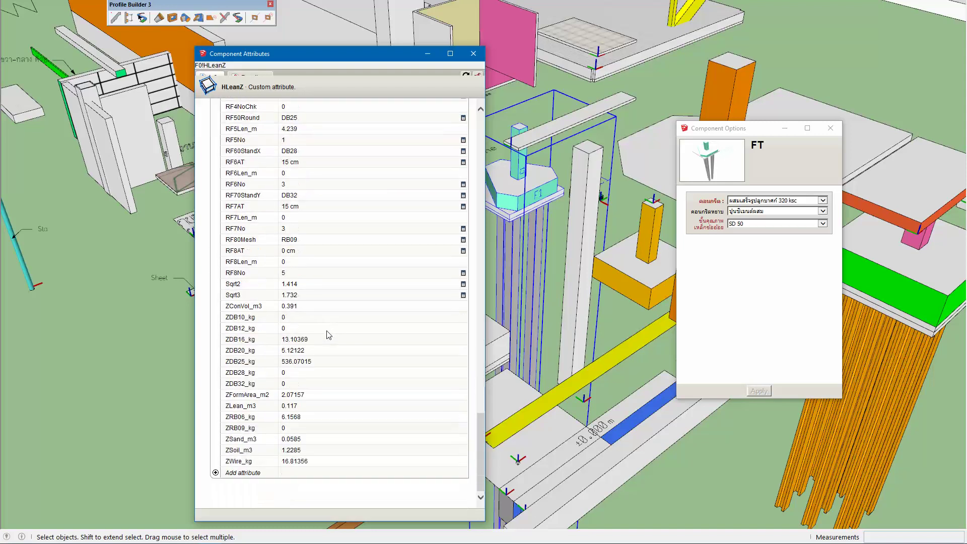
{"action": "left_click", "coordinate": [316, 406]}
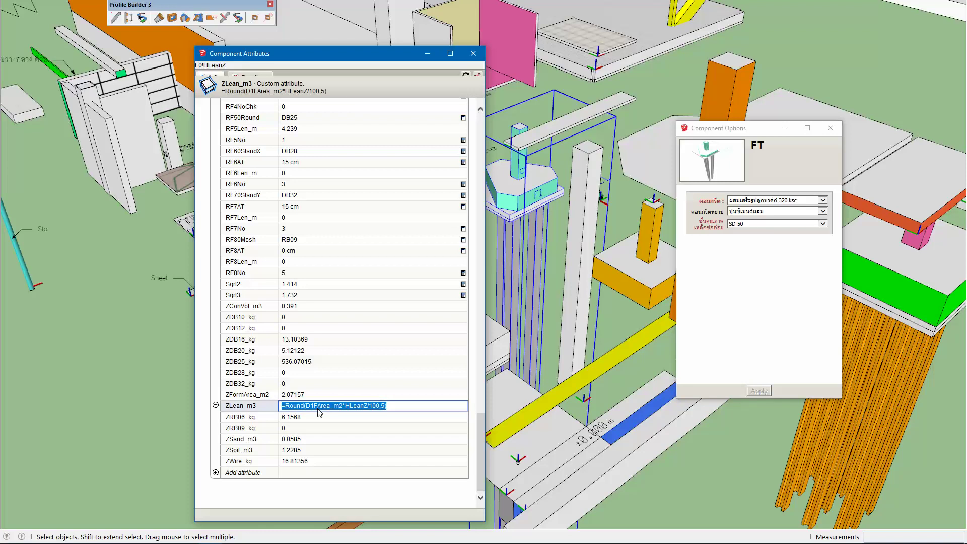
{"action": "key", "text": "Return"}
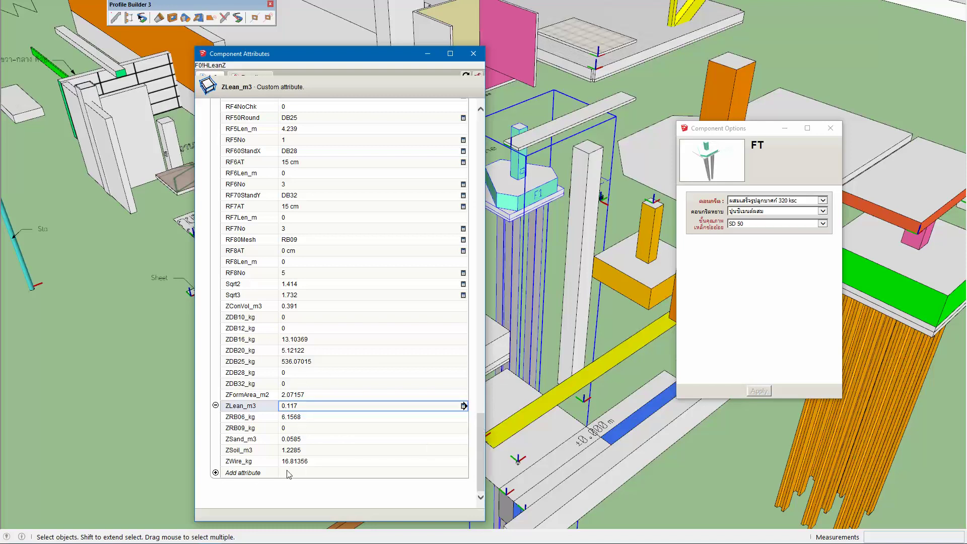
{"action": "left_click", "coordinate": [251, 474]}
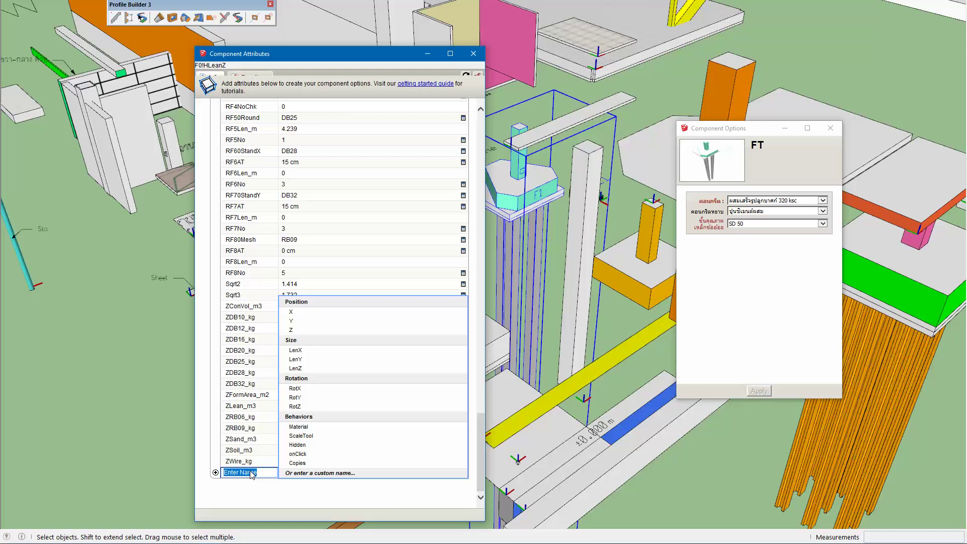
Step: Create a LeanOrder attribute on F0 with the formula =FT!Lean
{"action": "type", "text": "LeanOrder"}
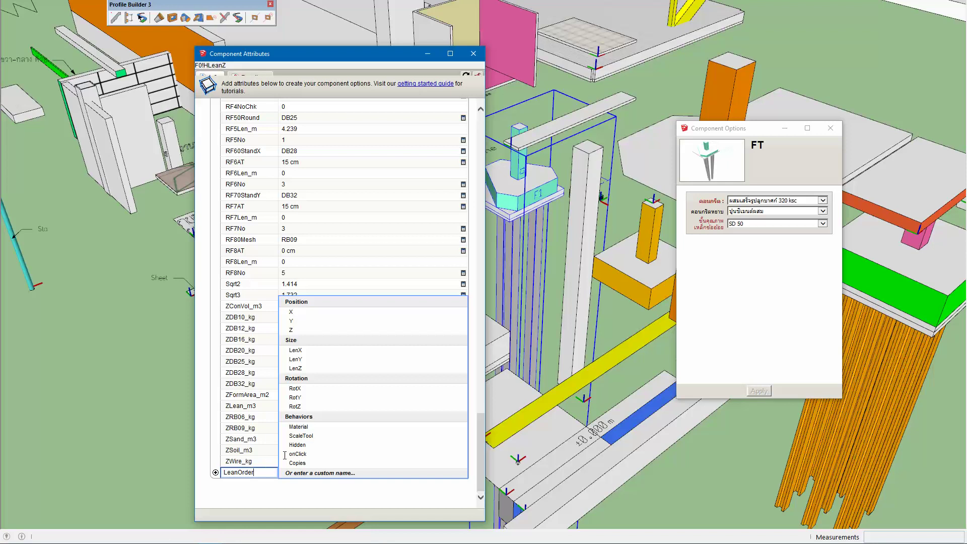
{"action": "key", "text": "Return"}
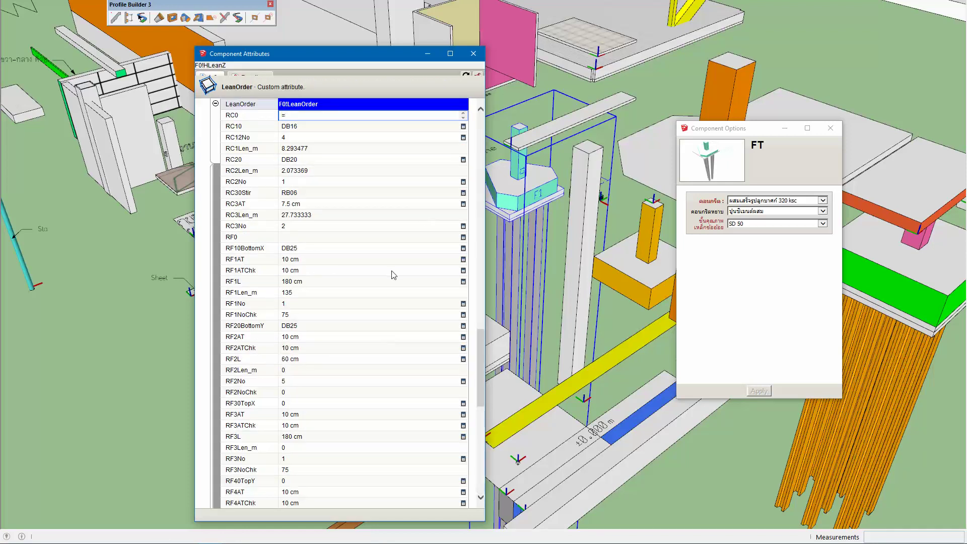
{"action": "scroll", "coordinate": [413, 267], "scroll_direction": "up", "scroll_amount": 5}
{"action": "scroll", "coordinate": [424, 264], "scroll_direction": "up", "scroll_amount": 5}
{"action": "scroll", "coordinate": [410, 274], "scroll_direction": "up", "scroll_amount": 5}
{"action": "scroll", "coordinate": [410, 274], "scroll_direction": "up", "scroll_amount": 5}
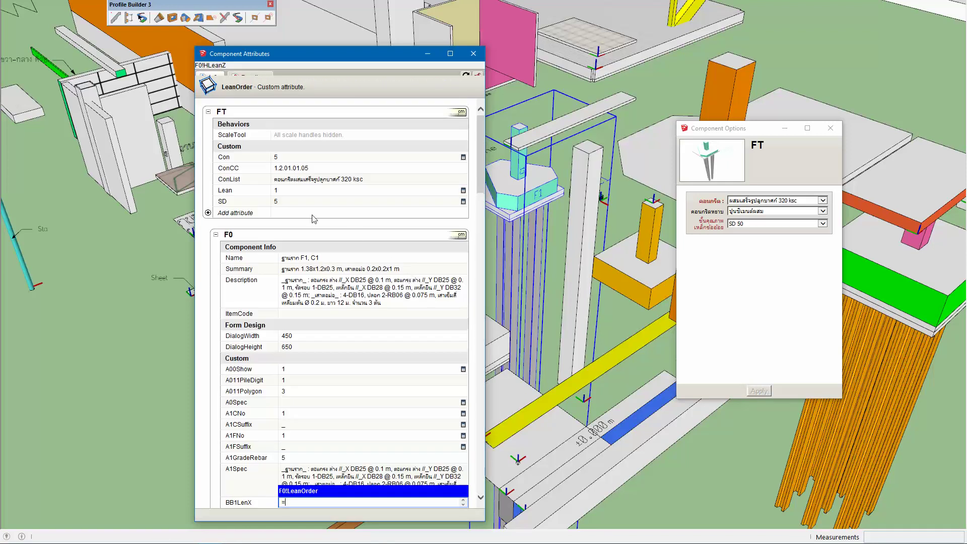
{"action": "left_click", "coordinate": [287, 191]}
{"action": "key", "text": "Return"}
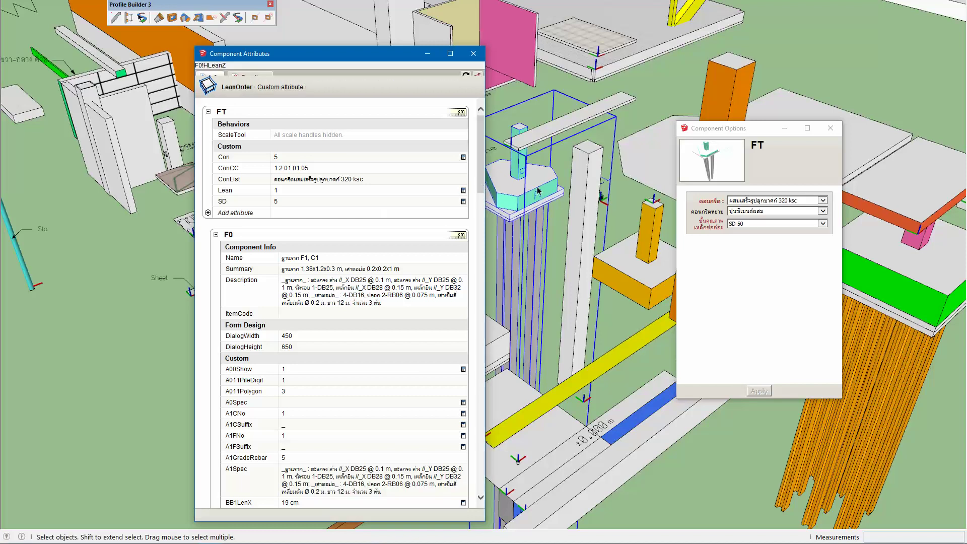
{"action": "left_click", "coordinate": [530, 192]}
Step: Enter the footing component and select the inner F1 footing
{"action": "double_click", "coordinate": [530, 192]}
{"action": "left_click", "coordinate": [530, 192]}
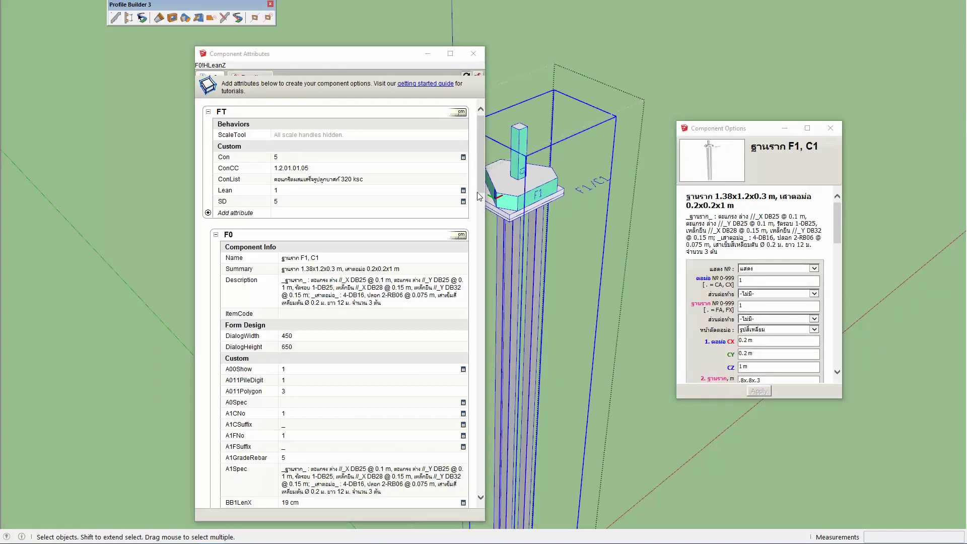
{"action": "scroll", "coordinate": [485, 224], "scroll_direction": "down", "scroll_amount": 4}
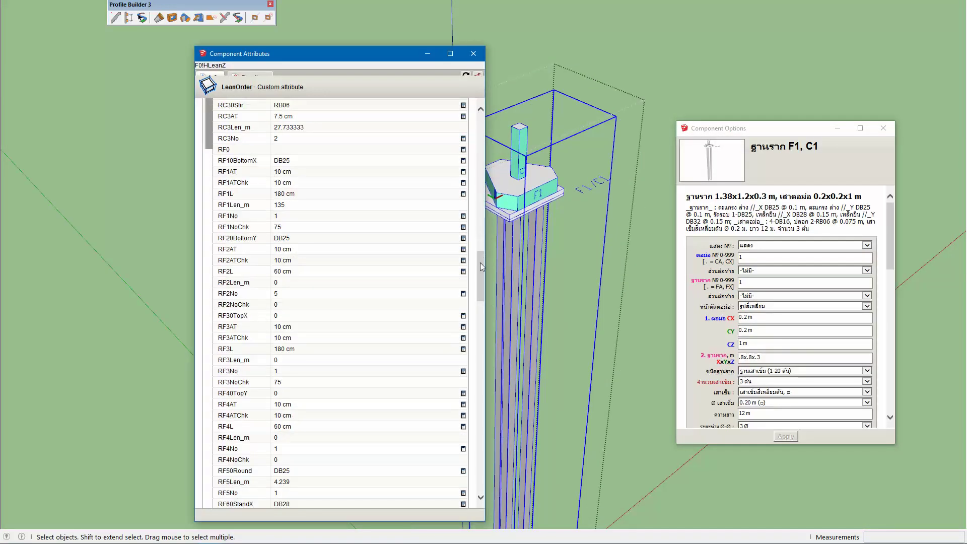
{"action": "scroll", "coordinate": [480, 264], "scroll_direction": "down", "scroll_amount": 4}
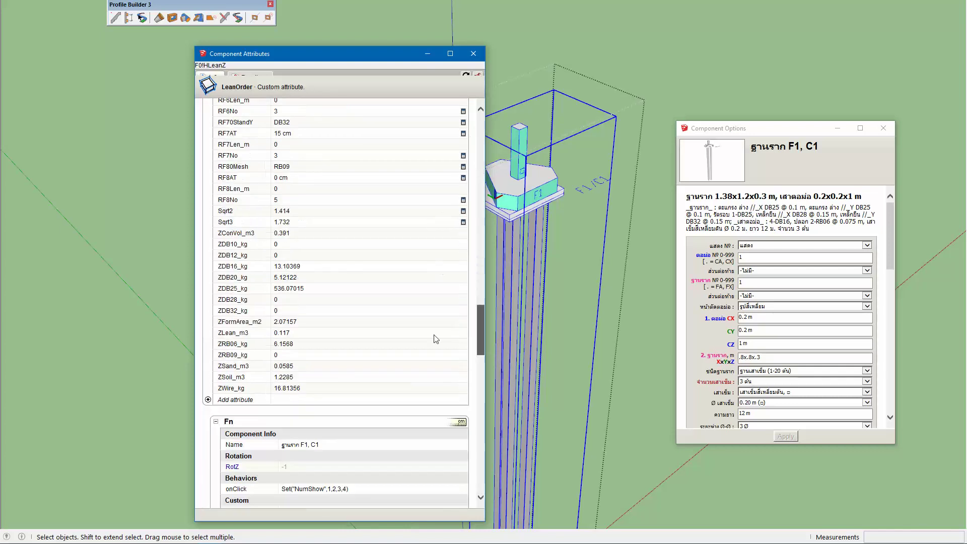
{"action": "scroll", "coordinate": [429, 402], "scroll_direction": "down", "scroll_amount": 5}
{"action": "scroll", "coordinate": [429, 401], "scroll_direction": "down", "scroll_amount": 5}
{"action": "scroll", "coordinate": [430, 425], "scroll_direction": "down", "scroll_amount": 5}
{"action": "scroll", "coordinate": [434, 443], "scroll_direction": "down", "scroll_amount": 5}
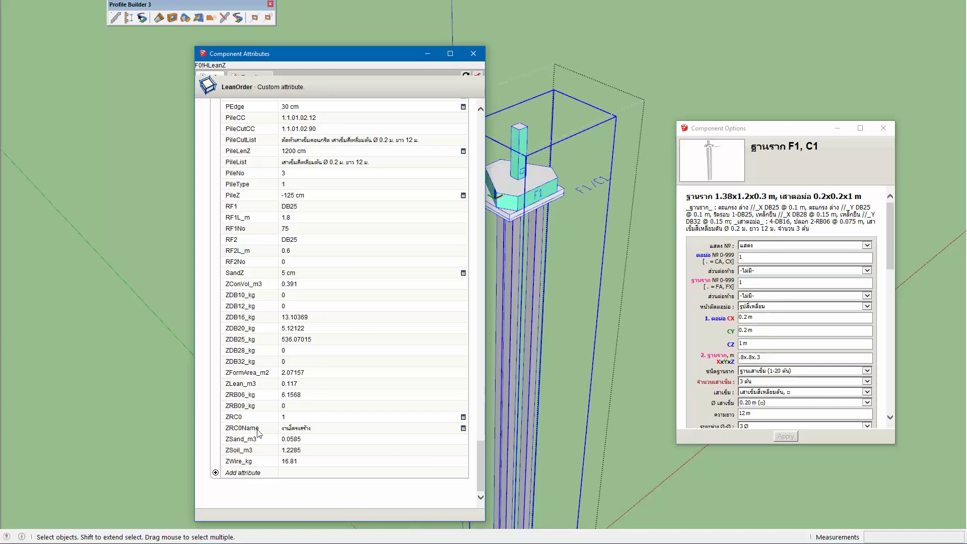
{"action": "scroll", "coordinate": [259, 434], "scroll_direction": "up", "scroll_amount": 5}
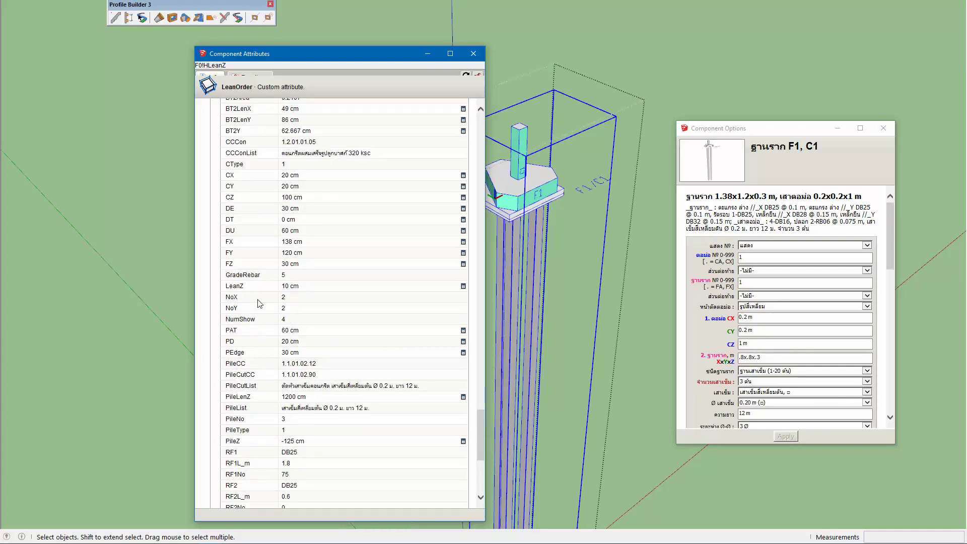
{"action": "scroll", "coordinate": [262, 352], "scroll_direction": "down", "scroll_amount": 2}
{"action": "scroll", "coordinate": [264, 463], "scroll_direction": "down", "scroll_amount": 5}
Step: Add a LeanOrder attribute to F1 with formula =F0!LeanOrder, evaluating to 1
{"action": "left_click", "coordinate": [244, 474]}
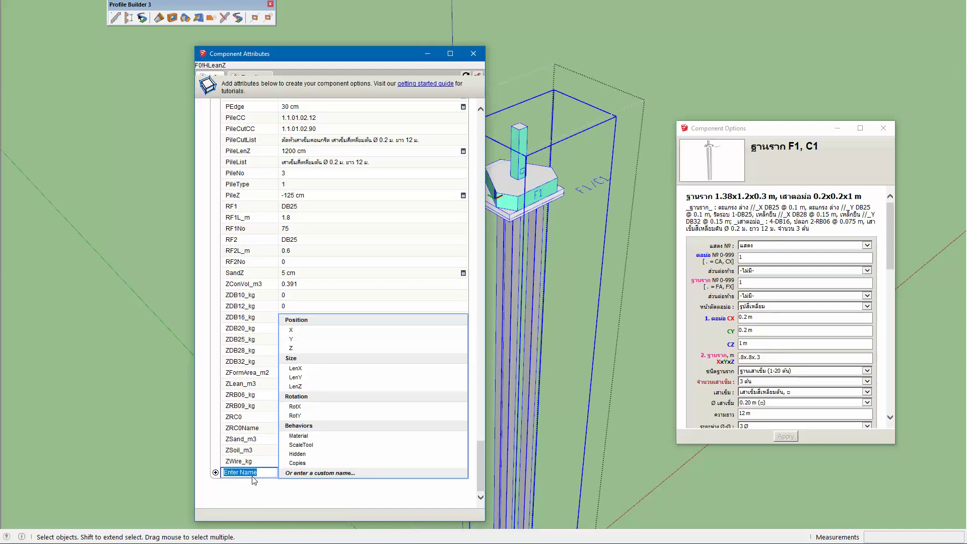
{"action": "type", "text": "Lea"}
{"action": "type", "text": "nOrde"}
{"action": "type", "text": "r"}
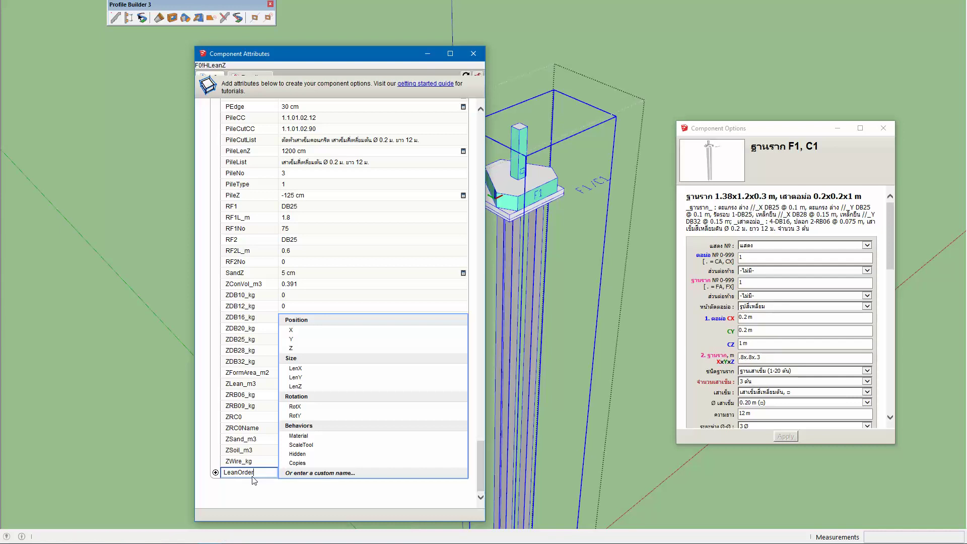
{"action": "key", "text": "Return"}
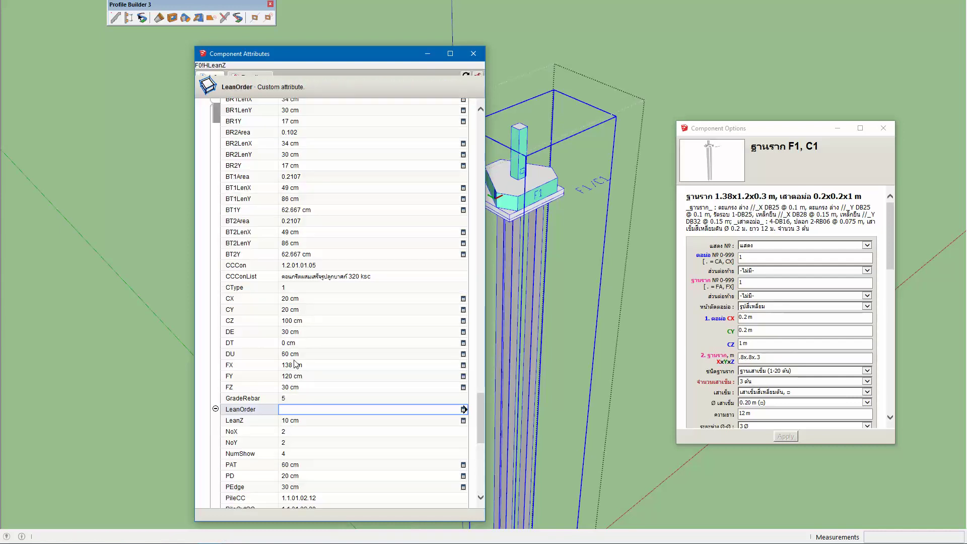
{"action": "type", "text": "="}
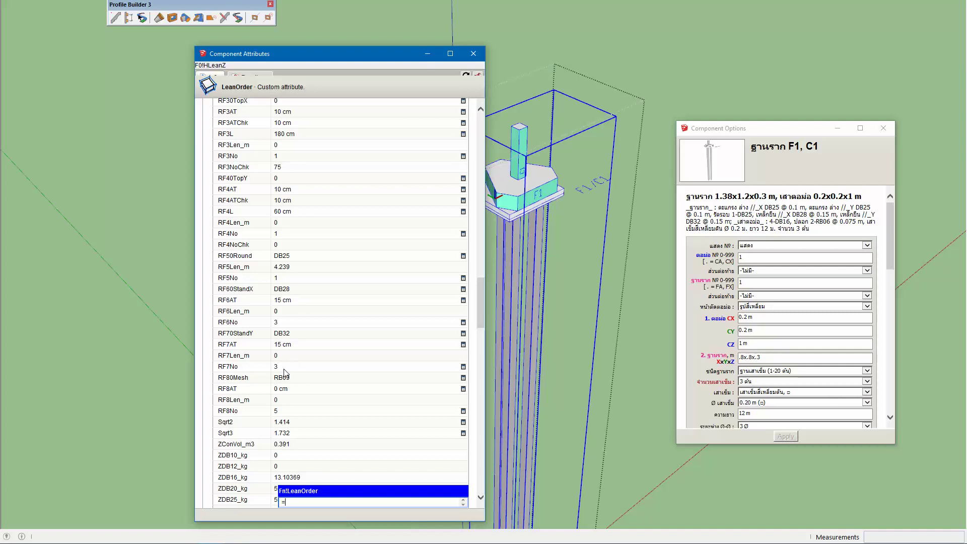
{"action": "scroll", "coordinate": [292, 214], "scroll_direction": "up", "scroll_amount": 3}
{"action": "scroll", "coordinate": [292, 214], "scroll_direction": "up", "scroll_amount": 3}
{"action": "scroll", "coordinate": [292, 214], "scroll_direction": "up", "scroll_amount": 3}
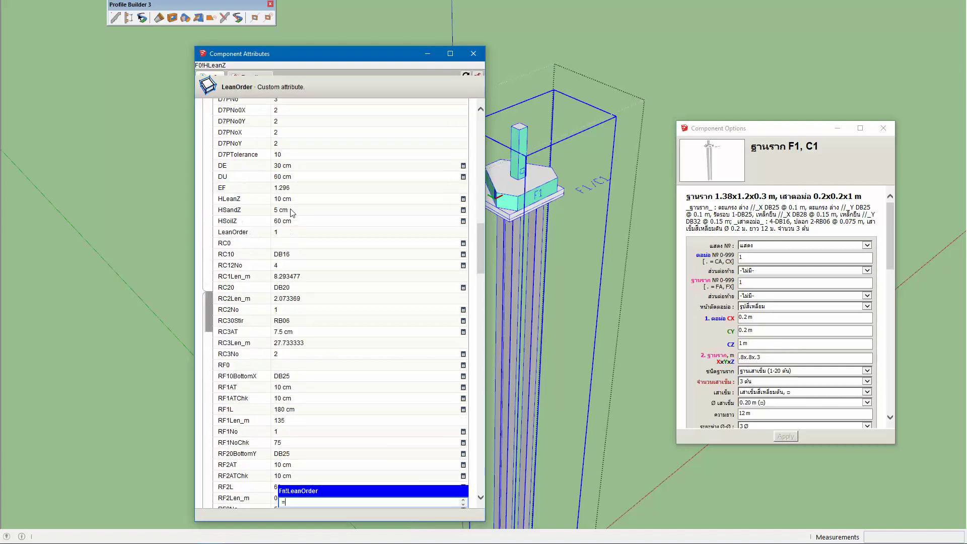
{"action": "left_click", "coordinate": [294, 235]}
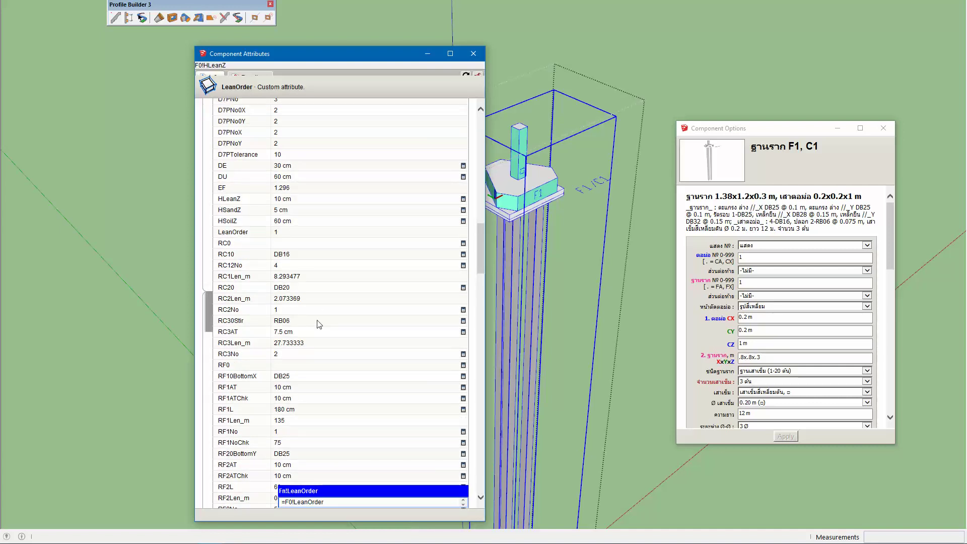
{"action": "key", "text": "Return"}
{"action": "scroll", "coordinate": [309, 329], "scroll_direction": "down", "scroll_amount": 5}
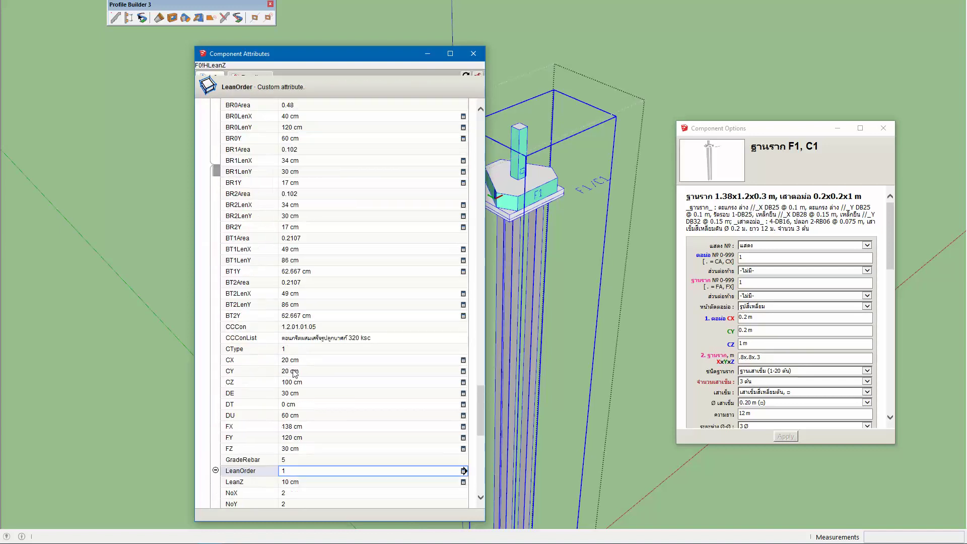
{"action": "scroll", "coordinate": [295, 377], "scroll_direction": "up", "scroll_amount": 5}
{"action": "scroll", "coordinate": [295, 377], "scroll_direction": "down", "scroll_amount": 4}
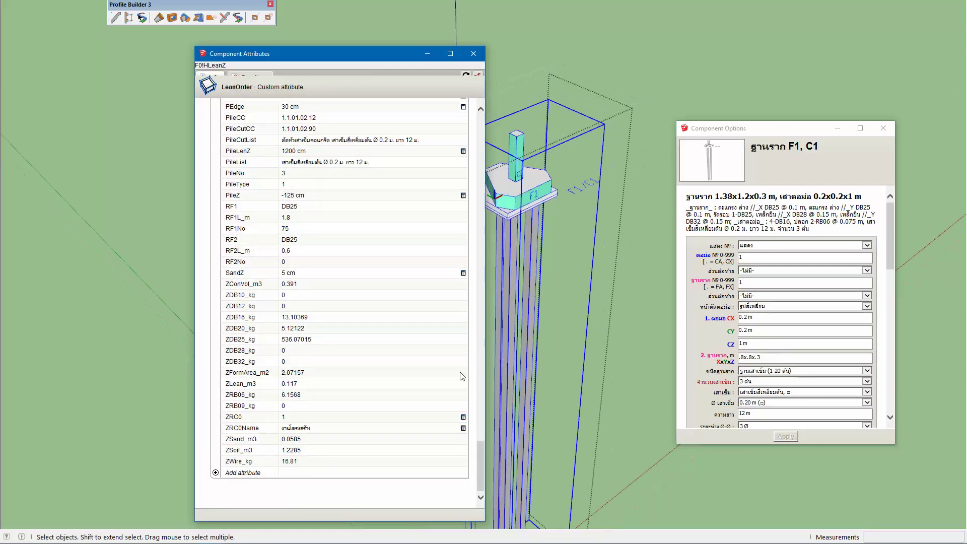
{"action": "double_click", "coordinate": [538, 195]}
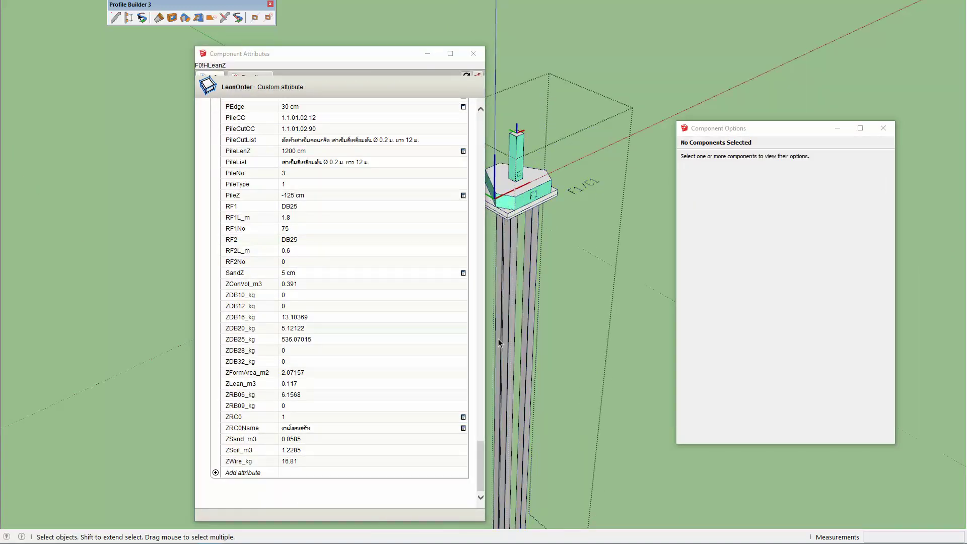
Step: Append &Fn!LeanOrder to the ZLean ZCostCode "1.1.02.03.1", giving 1.1.02.03.11
{"action": "left_click_drag", "start_coordinate": [482, 459], "coordinate": [494, 351]}
{"action": "scroll", "coordinate": [367, 414], "scroll_direction": "down", "scroll_amount": 1}
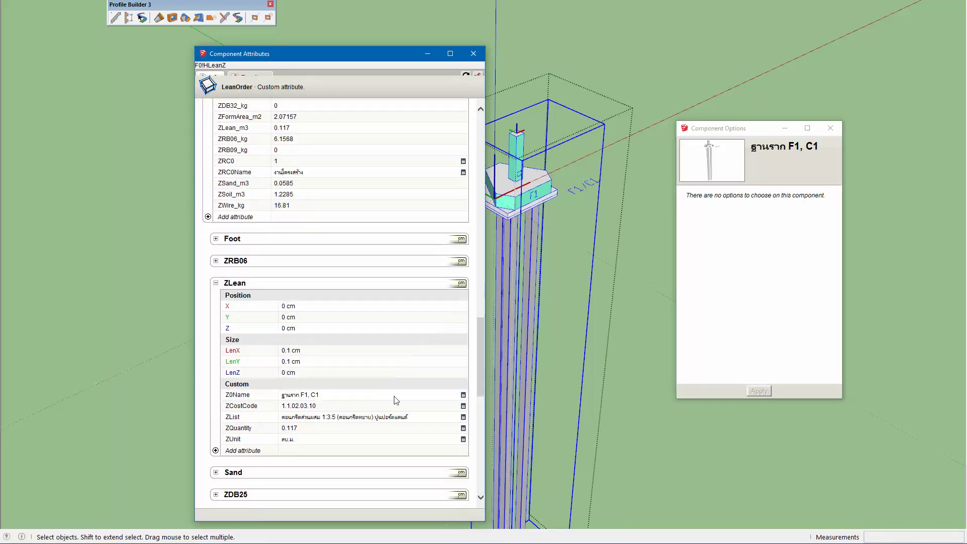
{"action": "left_click", "coordinate": [369, 407]}
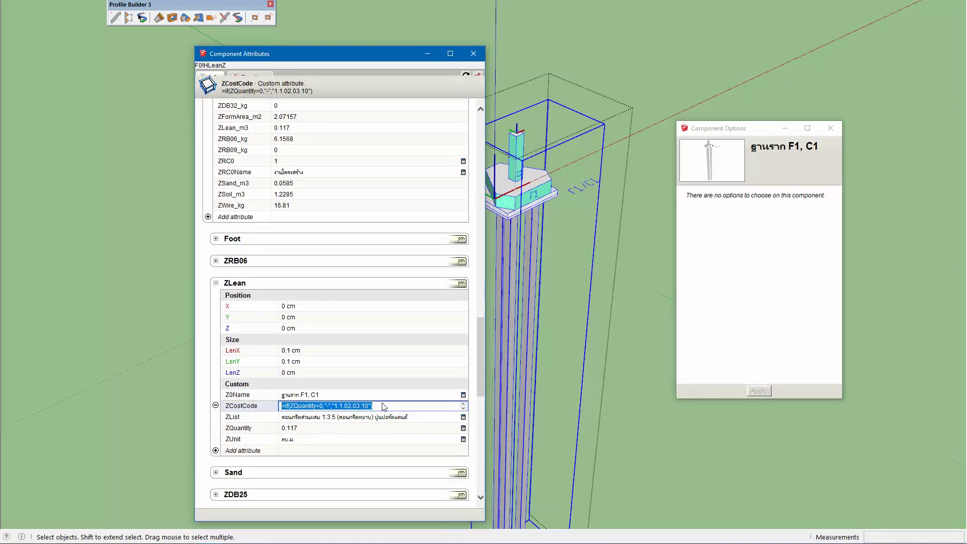
{"action": "left_click", "coordinate": [369, 407]}
{"action": "type", "text": "&"}
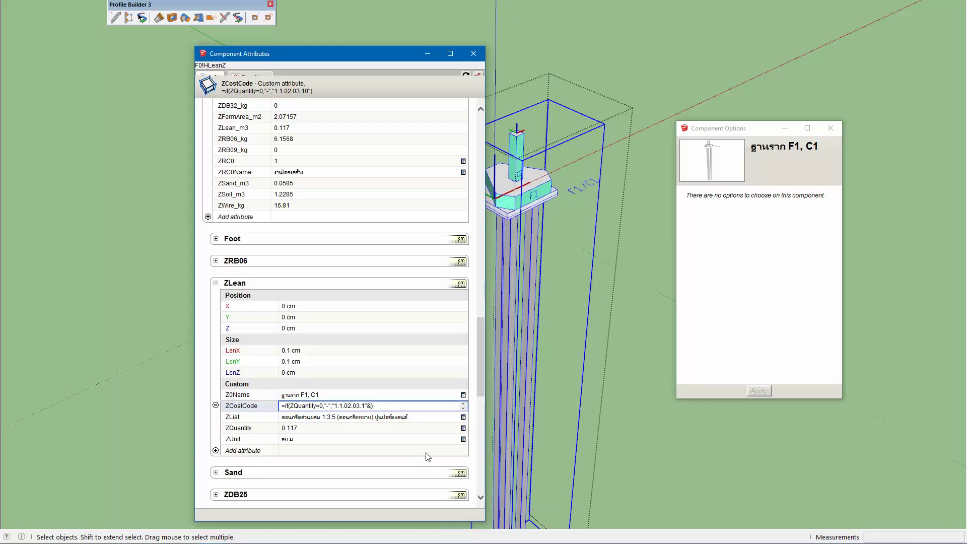
{"action": "scroll", "coordinate": [427, 457], "scroll_direction": "up", "scroll_amount": 7}
{"action": "scroll", "coordinate": [418, 453], "scroll_direction": "up", "scroll_amount": 7}
{"action": "scroll", "coordinate": [408, 447], "scroll_direction": "up", "scroll_amount": 6}
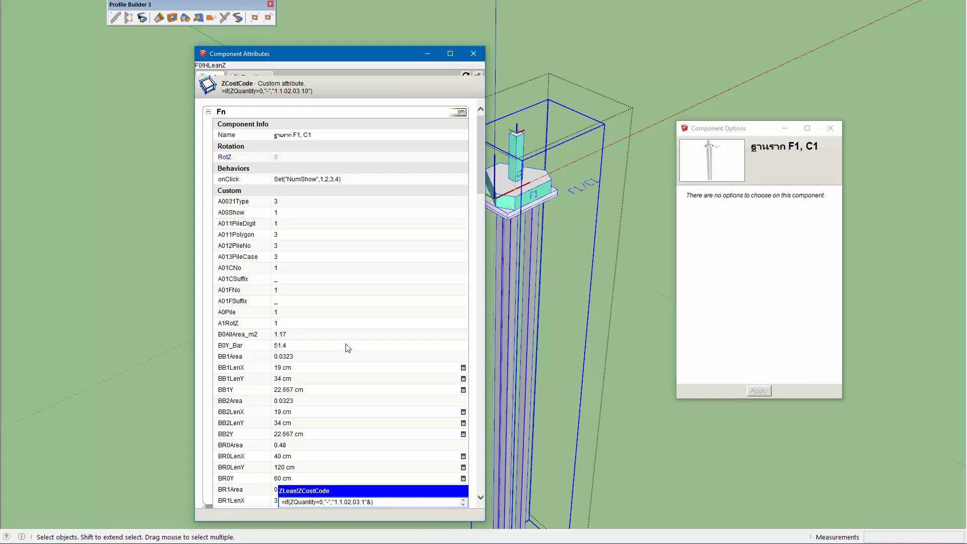
{"action": "scroll", "coordinate": [348, 348], "scroll_direction": "down", "scroll_amount": 8}
{"action": "scroll", "coordinate": [347, 353], "scroll_direction": "down", "scroll_amount": 3}
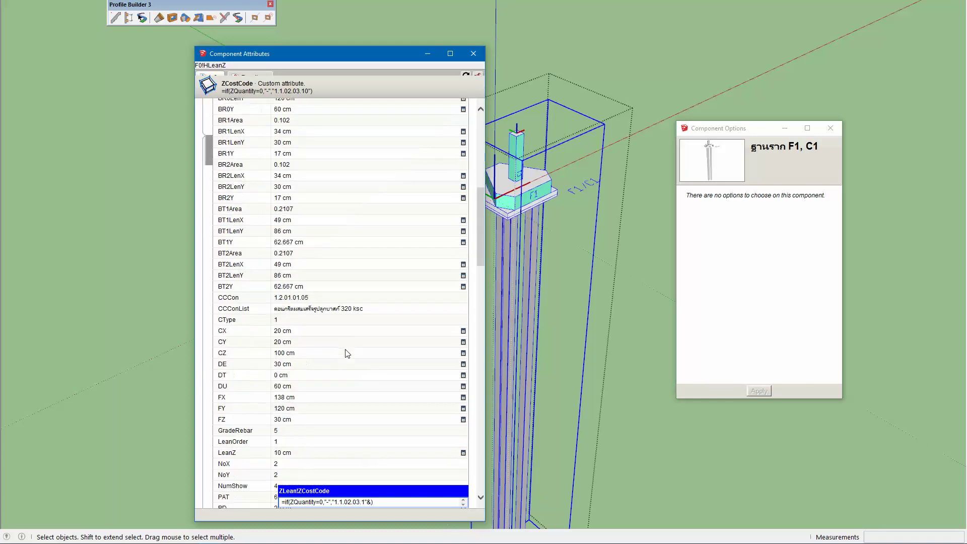
{"action": "left_click", "coordinate": [321, 447]}
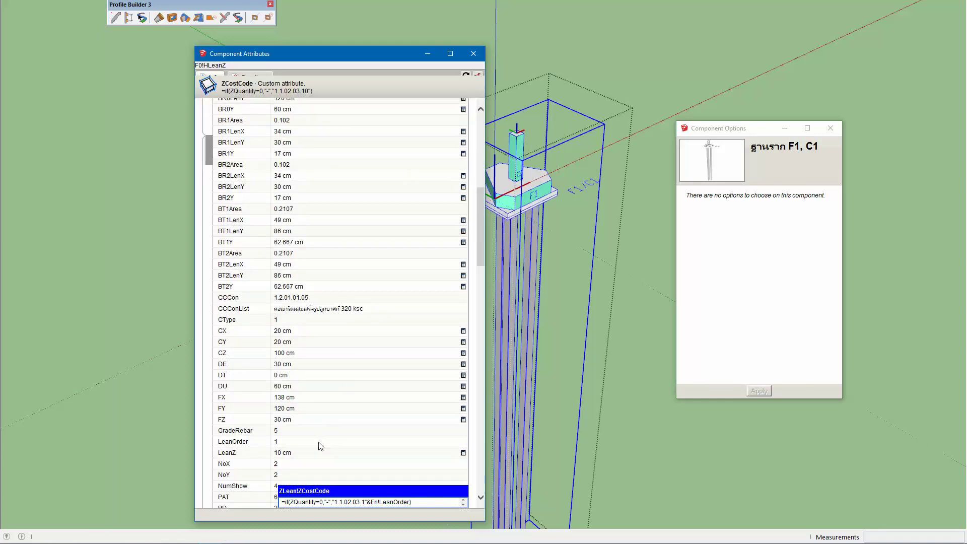
{"action": "key", "text": "Return"}
{"action": "scroll", "coordinate": [348, 443], "scroll_direction": "down", "scroll_amount": 5}
{"action": "scroll", "coordinate": [351, 432], "scroll_direction": "down", "scroll_amount": 5}
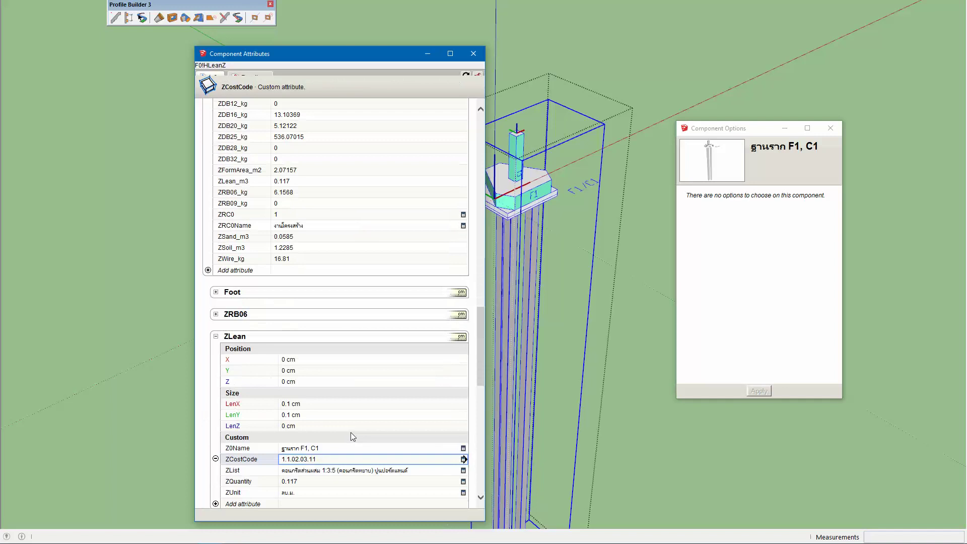
{"action": "scroll", "coordinate": [352, 432], "scroll_direction": "down", "scroll_amount": 3}
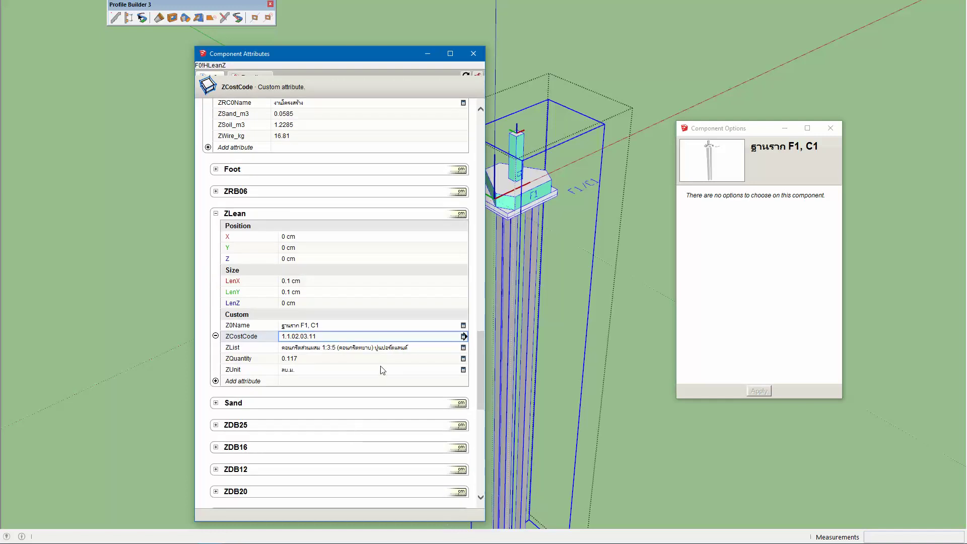
Step: Fill the A322:D322 level codes down through row 325 of the Excel cost sheet
{"action": "key", "text": "alt+Tab"}
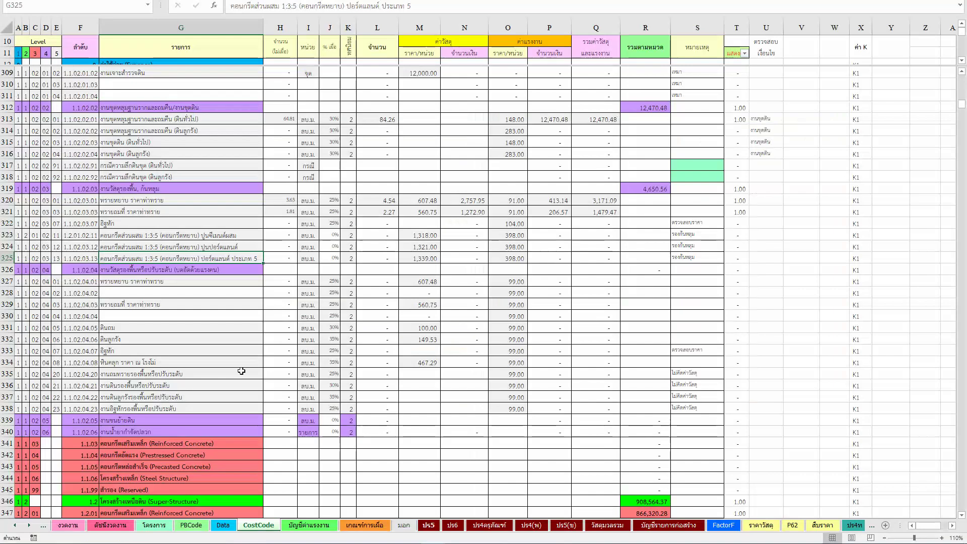
{"action": "key", "text": "Left"}
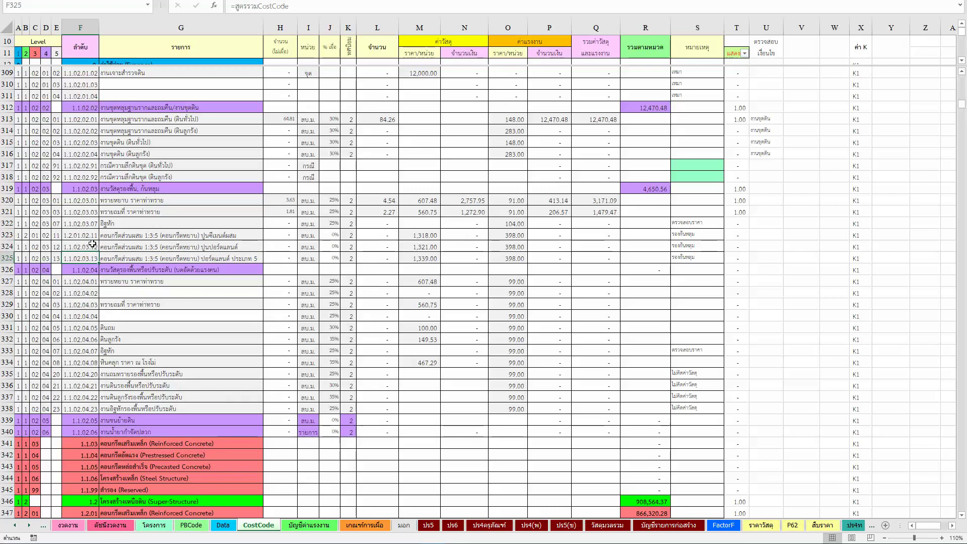
{"action": "left_click", "coordinate": [46, 224]}
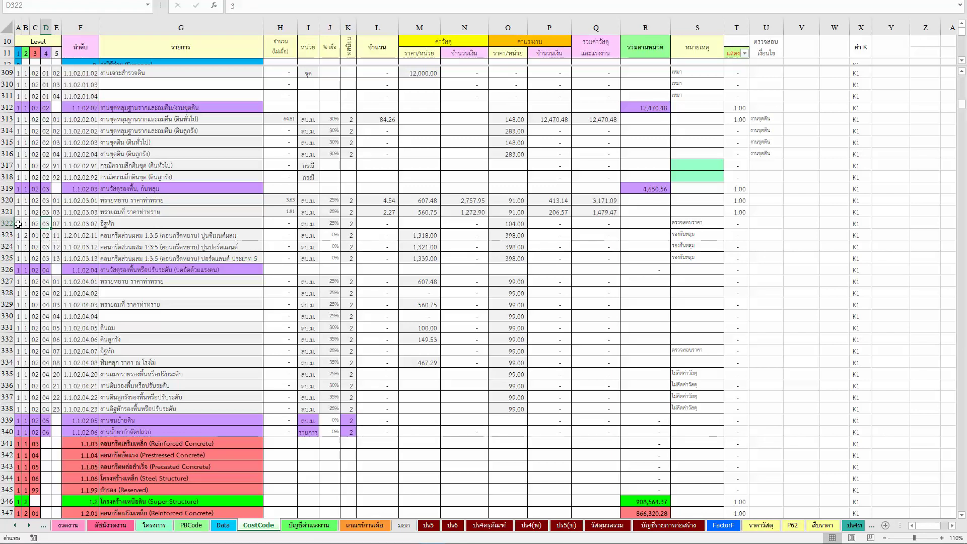
{"action": "mouse_move", "coordinate": [18, 224]}
{"action": "left_mouse_down"}
{"action": "mouse_move", "coordinate": [47, 224]}
{"action": "mouse_move", "coordinate": [50, 263]}
{"action": "left_mouse_up"}
{"action": "left_click", "coordinate": [145, 260]}
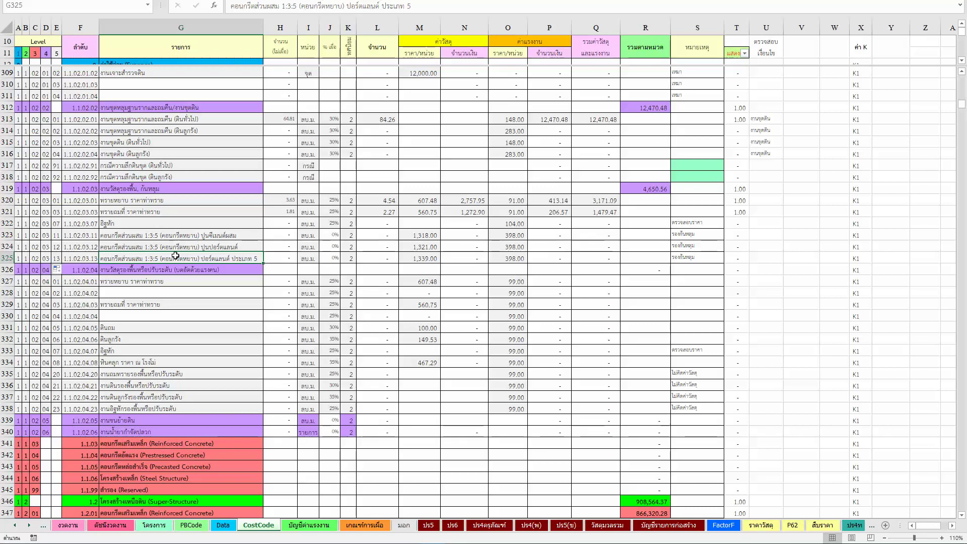
Step: Review the lean-concrete rows and the 1.2.01 reinforced-concrete cost codes
{"action": "left_click", "coordinate": [168, 292]}
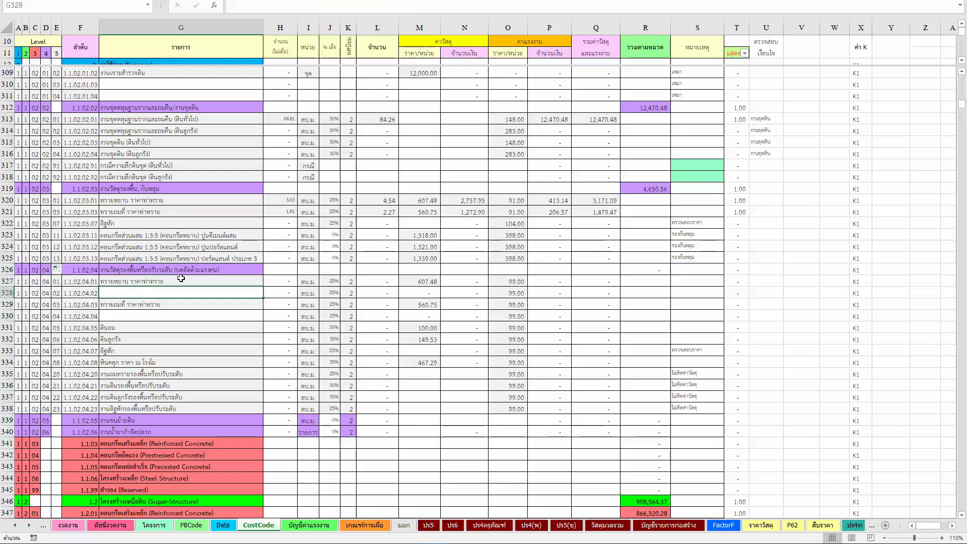
{"action": "scroll", "coordinate": [179, 290], "scroll_direction": "down", "scroll_amount": 3}
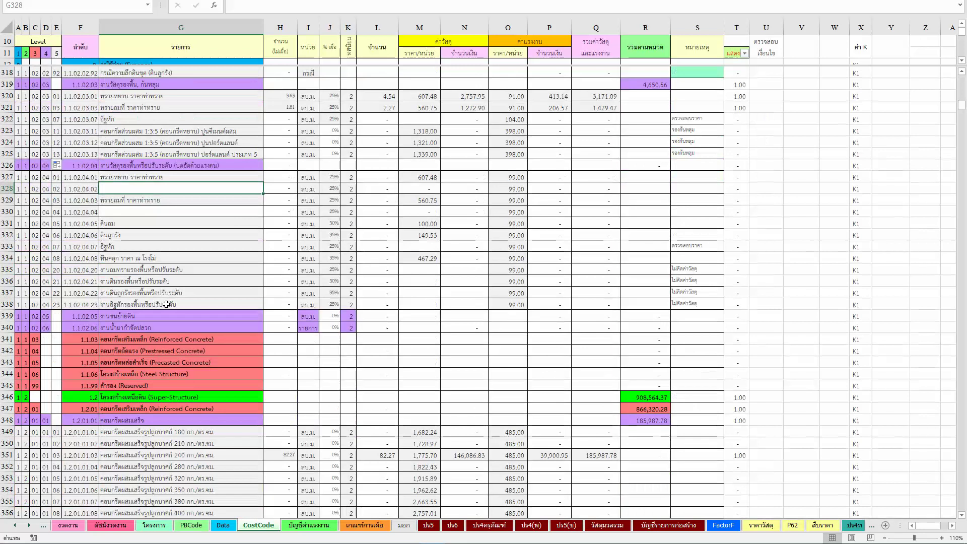
{"action": "scroll", "coordinate": [176, 287], "scroll_direction": "down", "scroll_amount": 3}
{"action": "scroll", "coordinate": [176, 287], "scroll_direction": "down", "scroll_amount": 3}
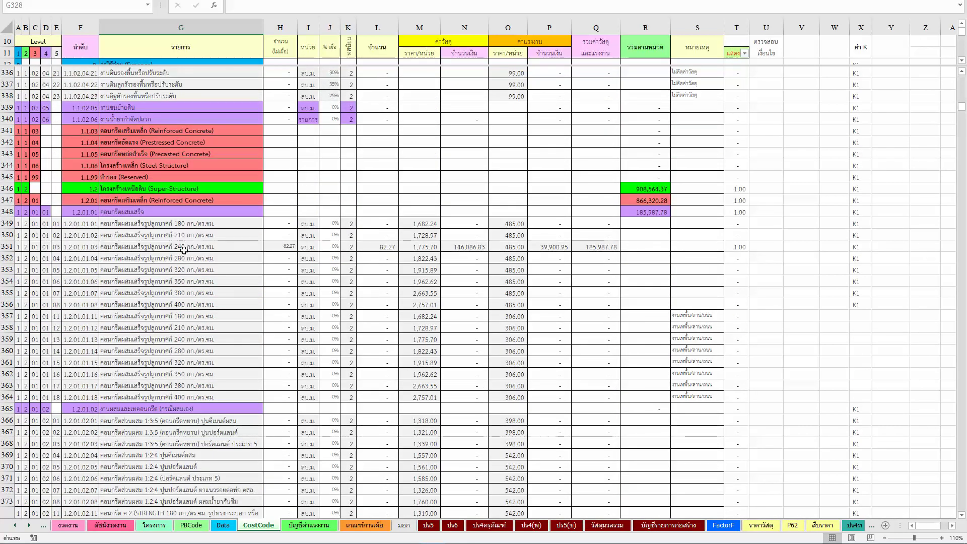
{"action": "key", "text": "alt+Tab"}
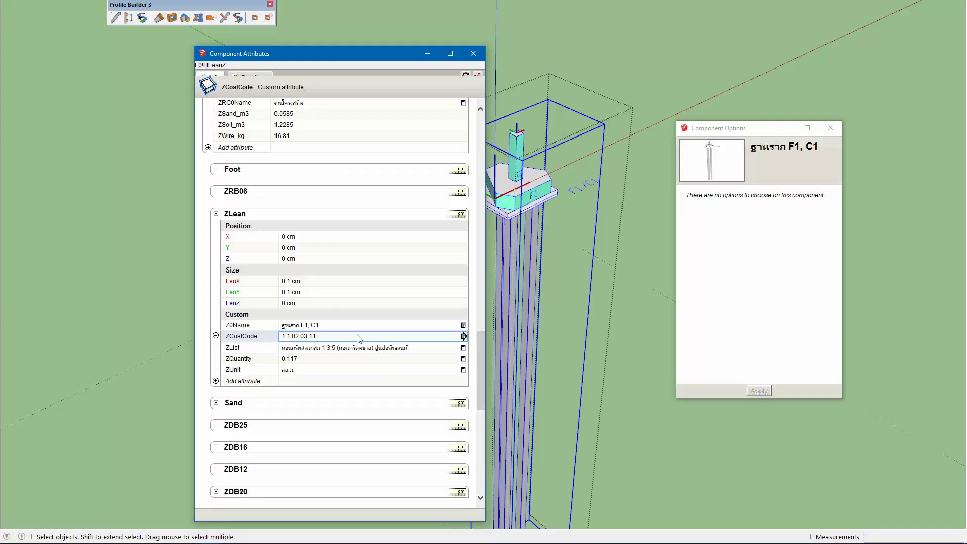
Step: Collapse ZLean, close Component Attributes, exit the footing and select the FT component
{"action": "left_click", "coordinate": [216, 214]}
{"action": "scroll", "coordinate": [298, 242], "scroll_direction": "up", "scroll_amount": 3}
{"action": "scroll", "coordinate": [301, 246], "scroll_direction": "up", "scroll_amount": 5}
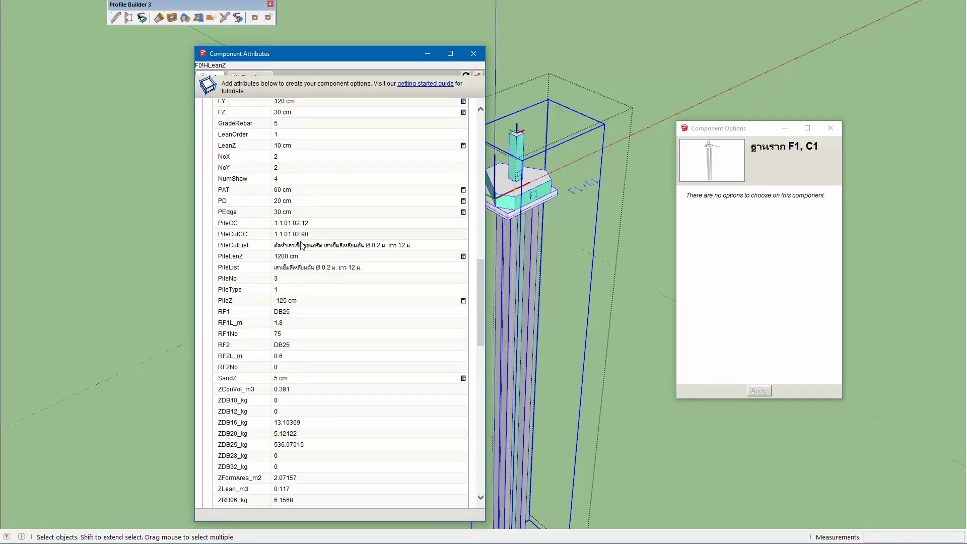
{"action": "left_click", "coordinate": [473, 51]}
{"action": "left_click", "coordinate": [556, 81]}
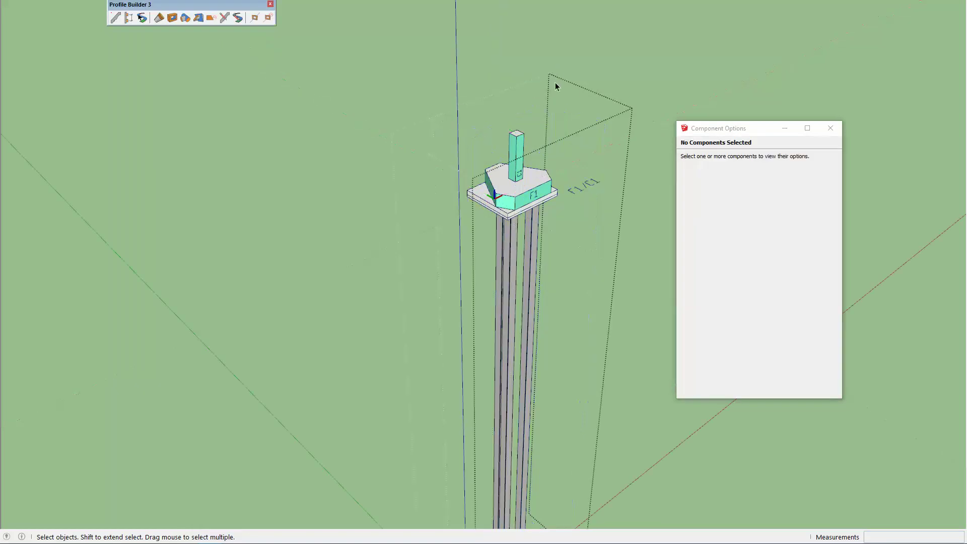
{"action": "left_click", "coordinate": [597, 51]}
{"action": "left_click", "coordinate": [526, 199]}
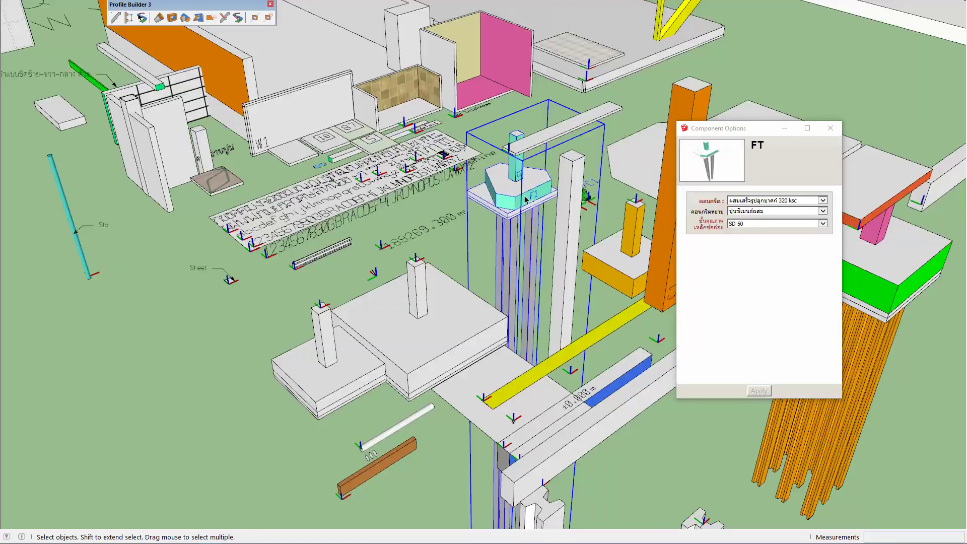
{"action": "middle_click_drag", "start_coordinate": [516, 192], "coordinate": [512, 198]}
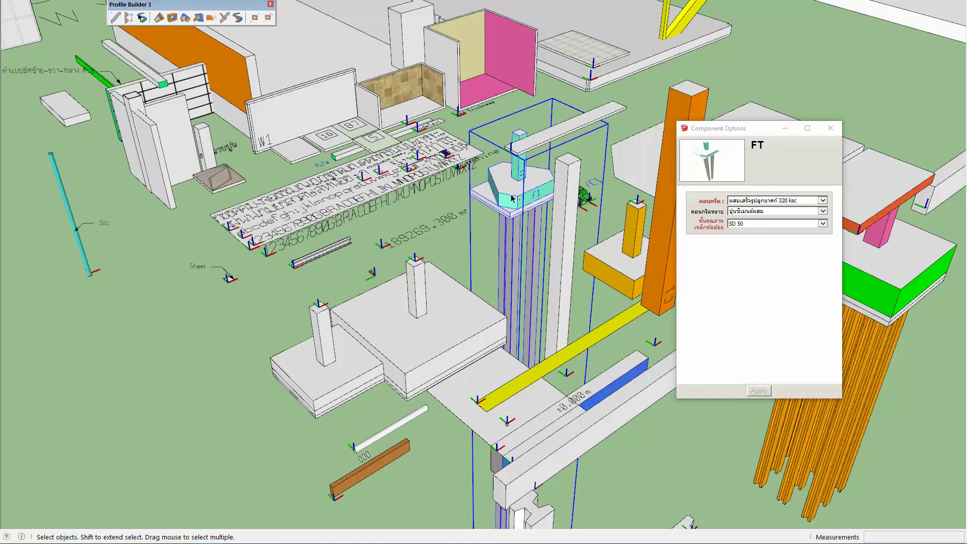
Step: Switch to the other SketchUp model, minimize Generate Report and close Object Cost Data
{"action": "key", "text": "alt+Tab"}
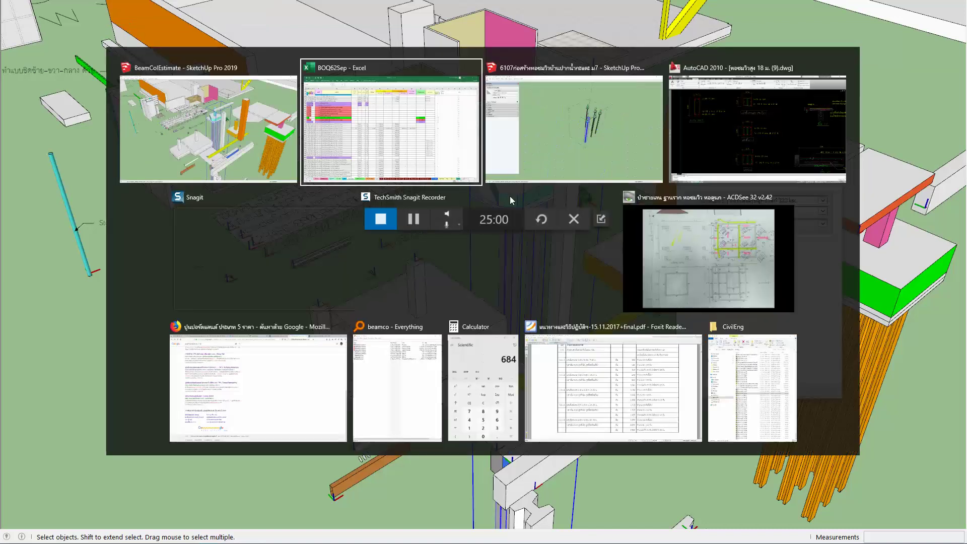
{"action": "key", "text": "alt+Tab"}
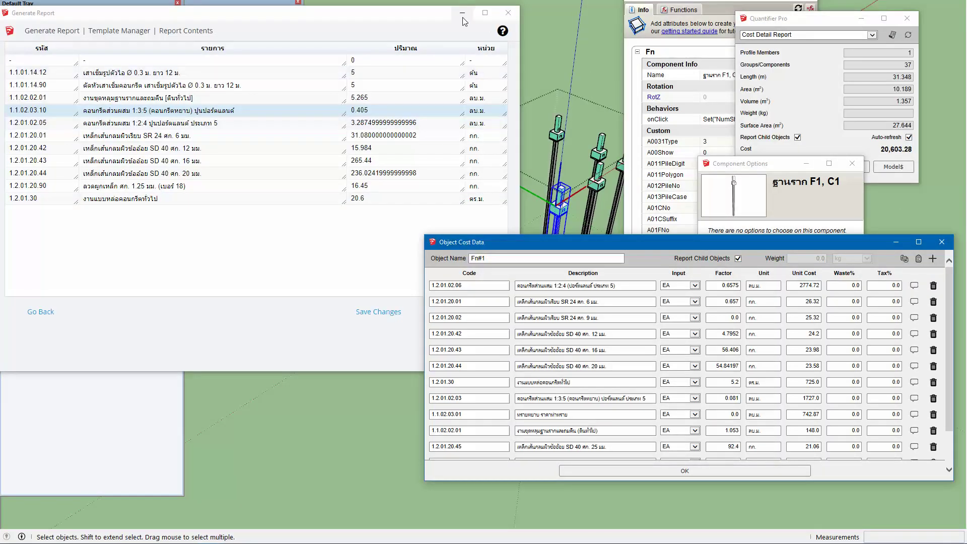
{"action": "left_click", "coordinate": [462, 13]}
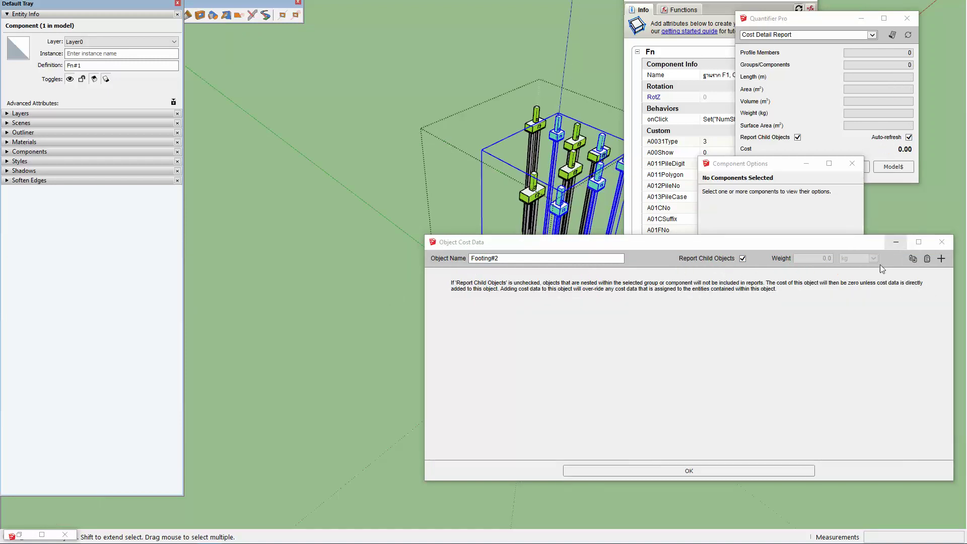
{"action": "left_click", "coordinate": [941, 242]}
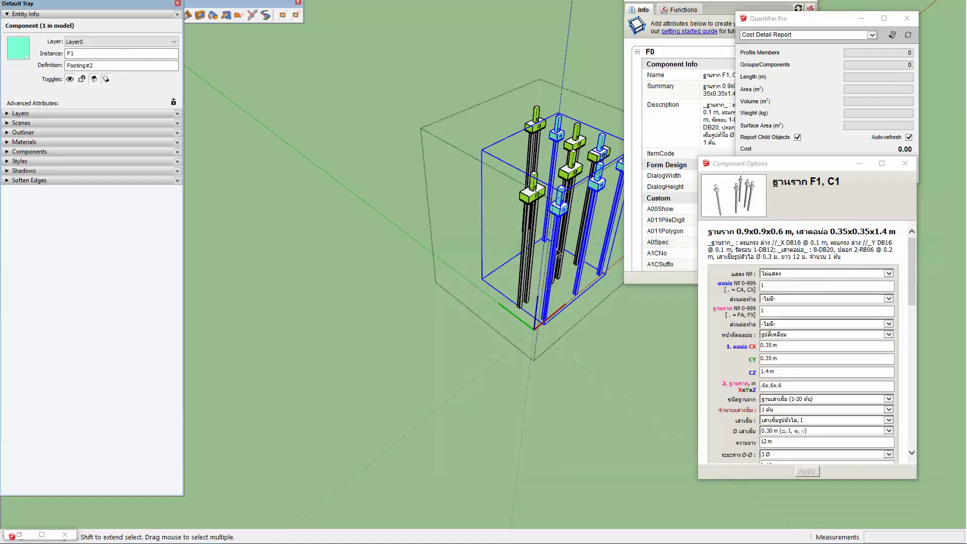
Step: Orbit the view around the pile footing group from several angles
{"action": "middle_click_drag", "start_coordinate": [558, 254], "coordinate": [439, 335]}
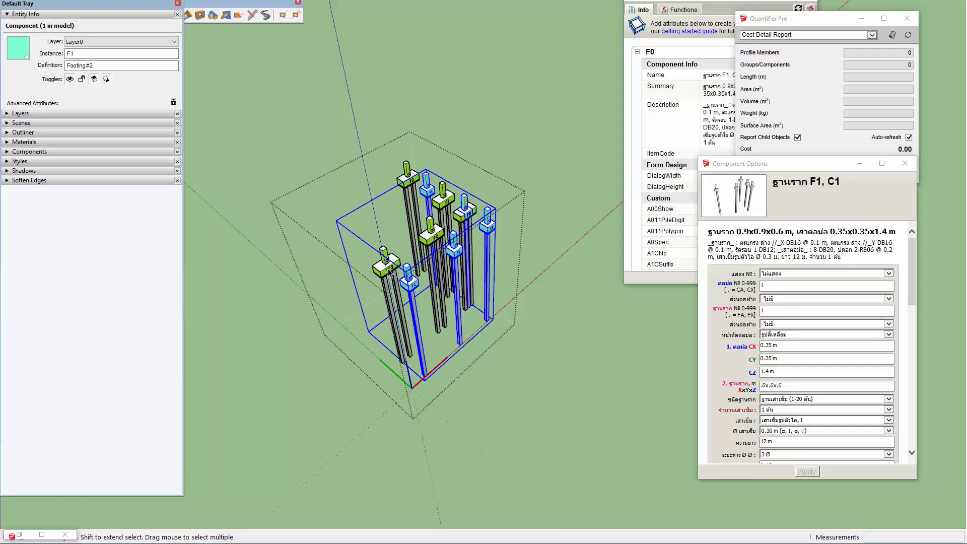
{"action": "middle_click_drag", "start_coordinate": [452, 311], "coordinate": [386, 281]}
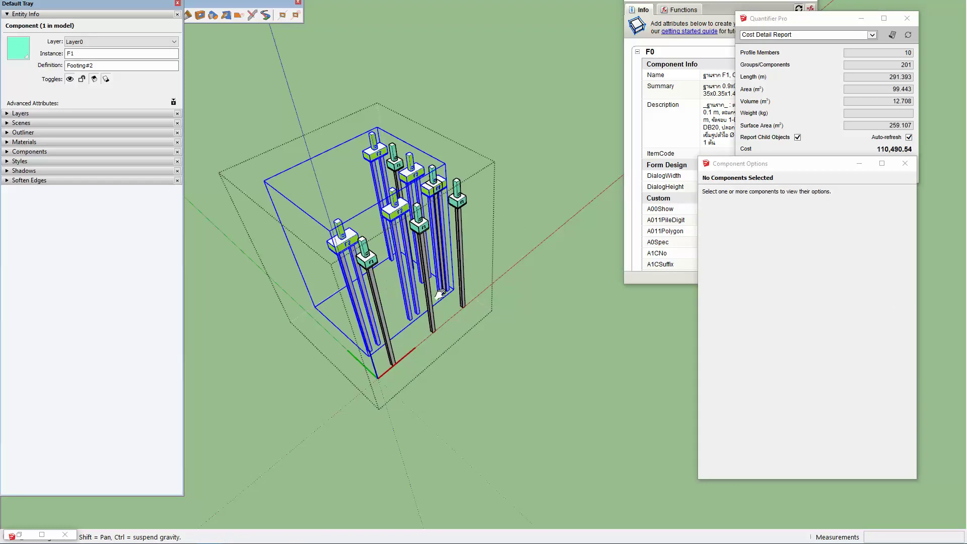
{"action": "middle_click_drag", "start_coordinate": [441, 294], "coordinate": [511, 350]}
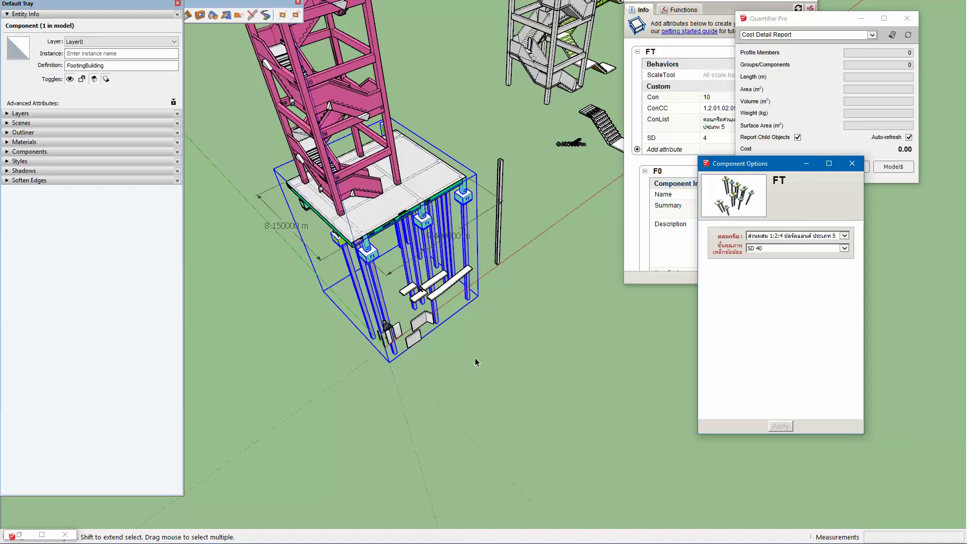
{"action": "middle_click_drag", "start_coordinate": [462, 341], "coordinate": [509, 362]}
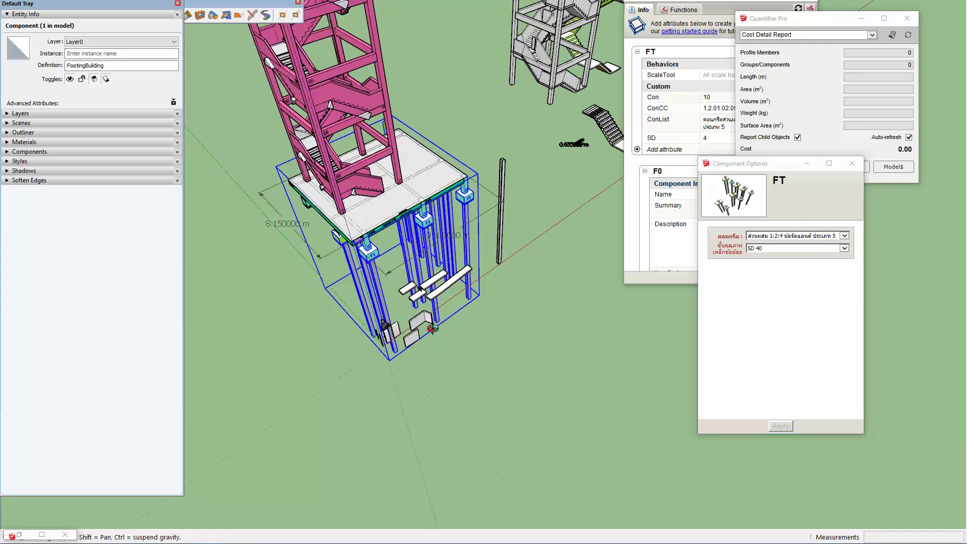
{"action": "left_click", "coordinate": [509, 361]}
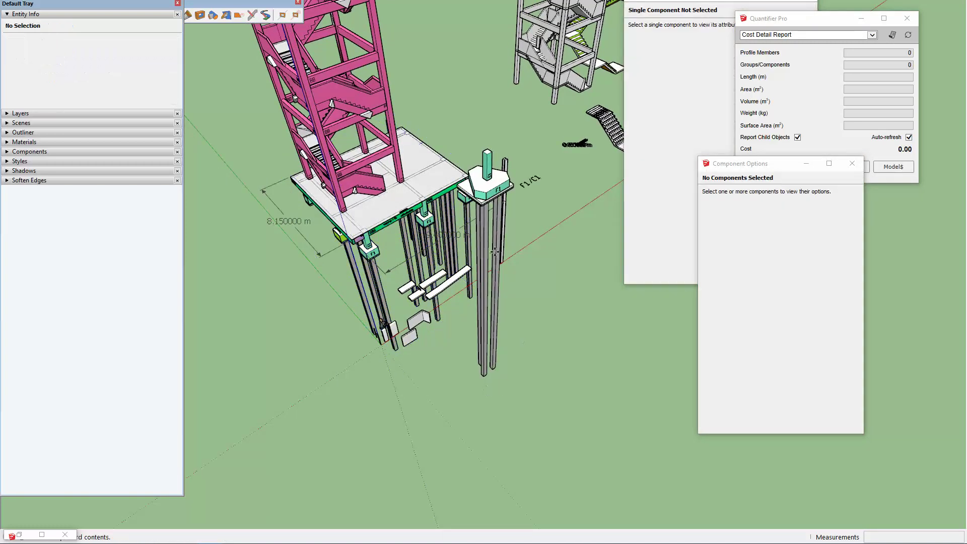
{"action": "middle_click_drag", "start_coordinate": [497, 185], "coordinate": [462, 412]}
{"action": "left_click", "coordinate": [485, 193]}
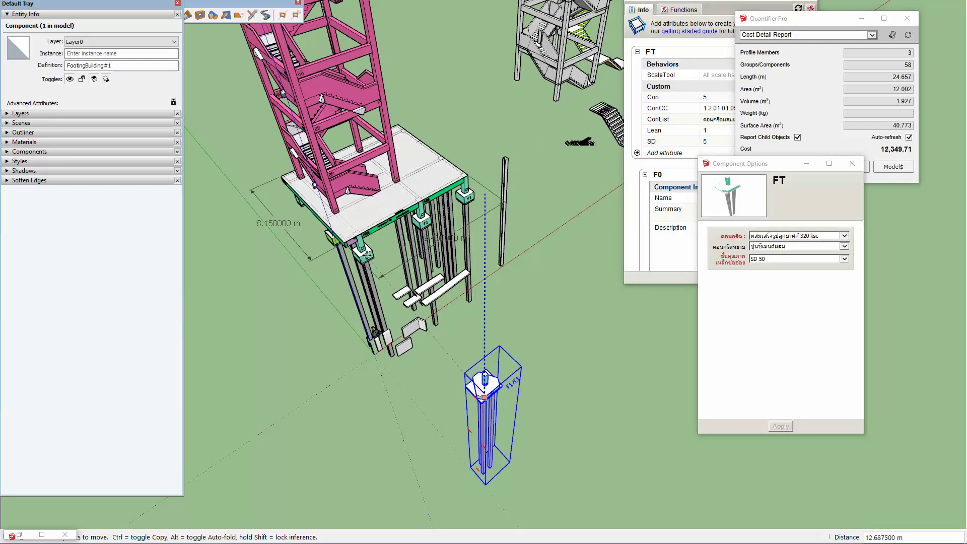
{"action": "left_click", "coordinate": [492, 387]}
{"action": "scroll", "coordinate": [493, 379], "scroll_direction": "up", "scroll_amount": 1}
{"action": "scroll", "coordinate": [493, 379], "scroll_direction": "up", "scroll_amount": 1}
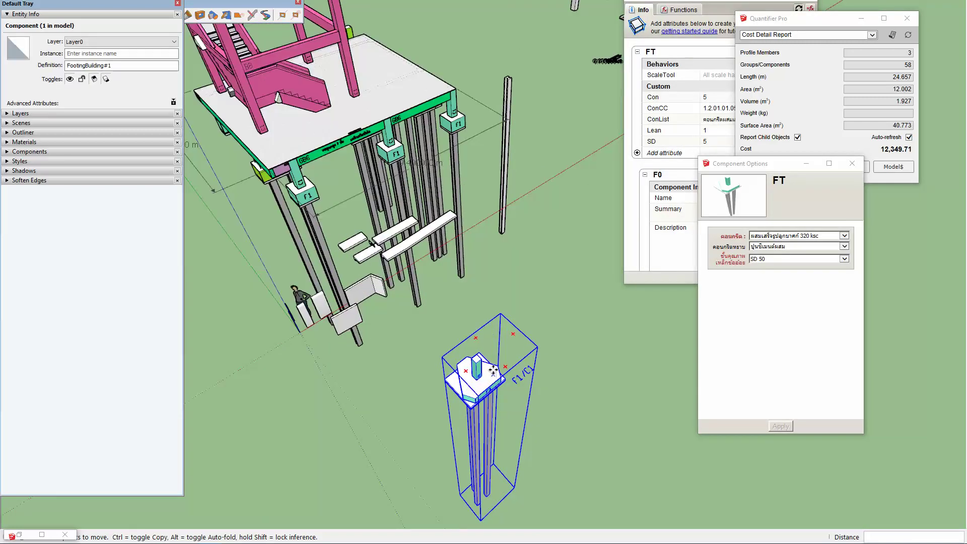
{"action": "left_click", "coordinate": [821, 236]}
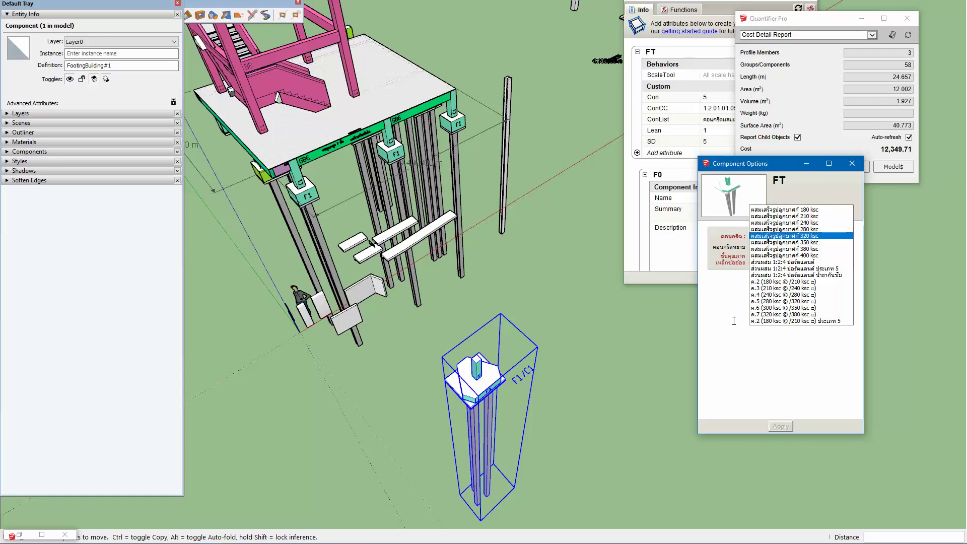
{"action": "left_click", "coordinate": [734, 321]}
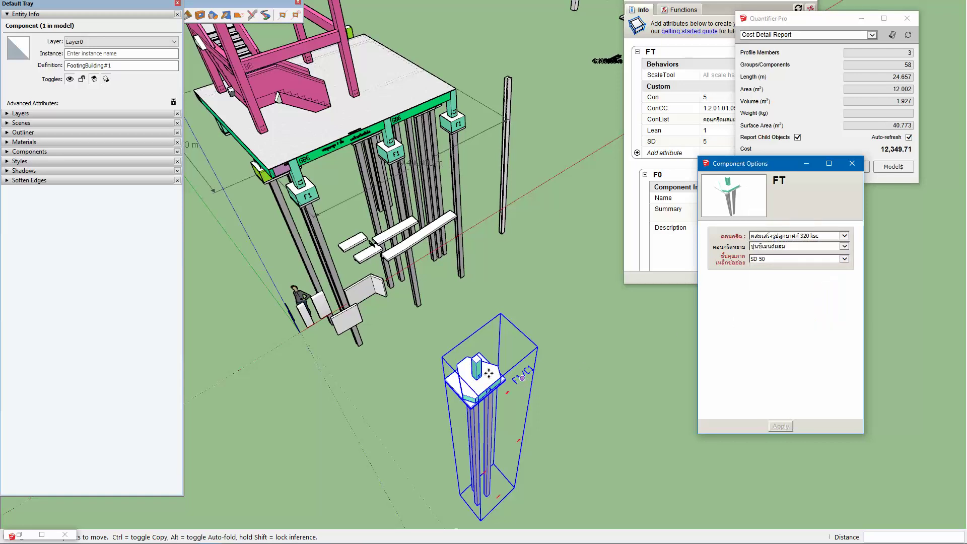
{"action": "middle_click_drag", "start_coordinate": [489, 373], "coordinate": [488, 359]}
{"action": "key", "text": "Escape"}
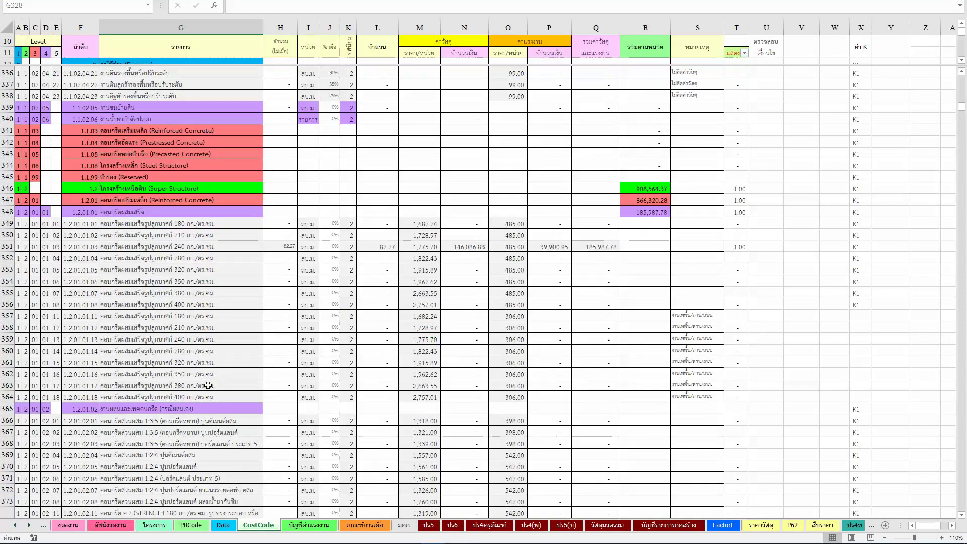
Step: Read row 369's item description and F369 CostCode formula, then return to the BeamColEstimate model
{"action": "scroll", "coordinate": [220, 407], "scroll_direction": "down", "scroll_amount": 1}
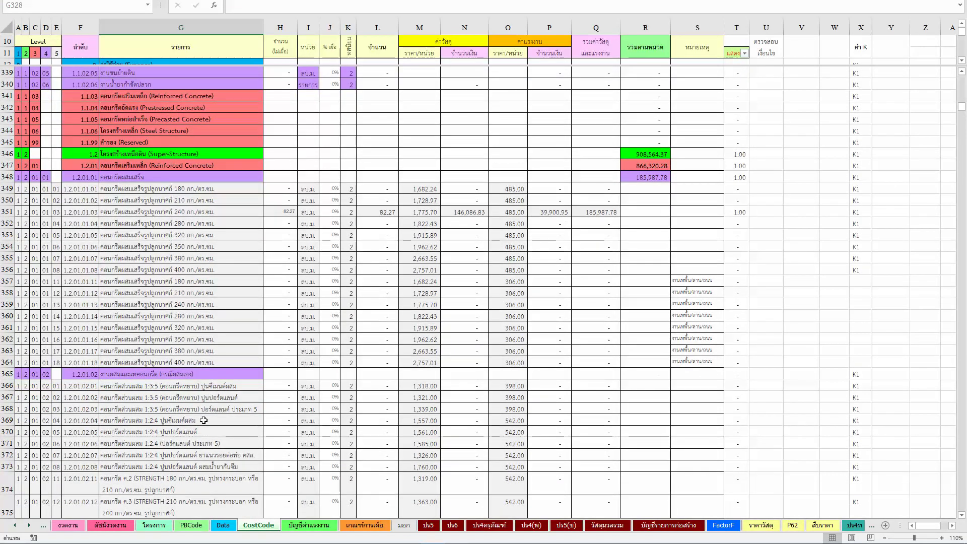
{"action": "left_click", "coordinate": [114, 422]}
{"action": "left_click", "coordinate": [82, 422]}
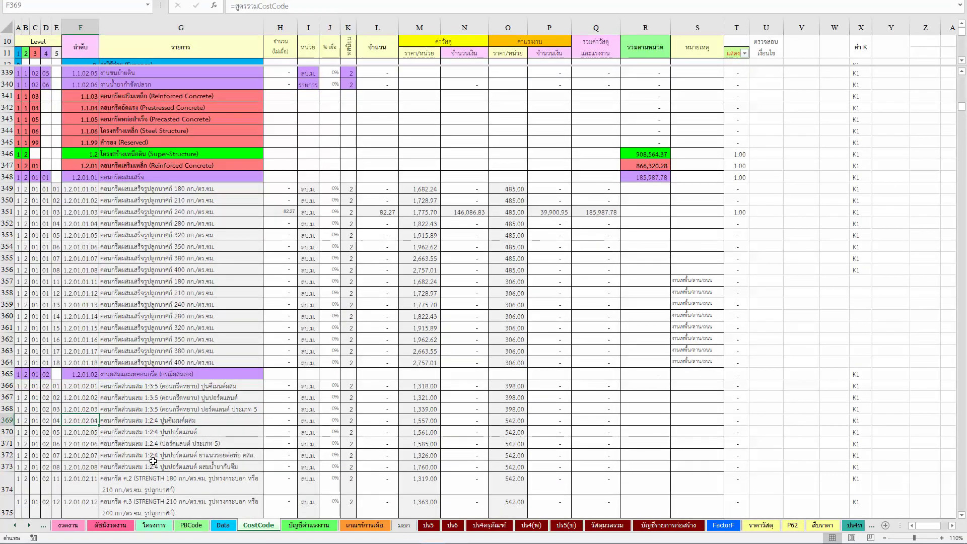
{"action": "scroll", "coordinate": [159, 458], "scroll_direction": "down", "scroll_amount": 1}
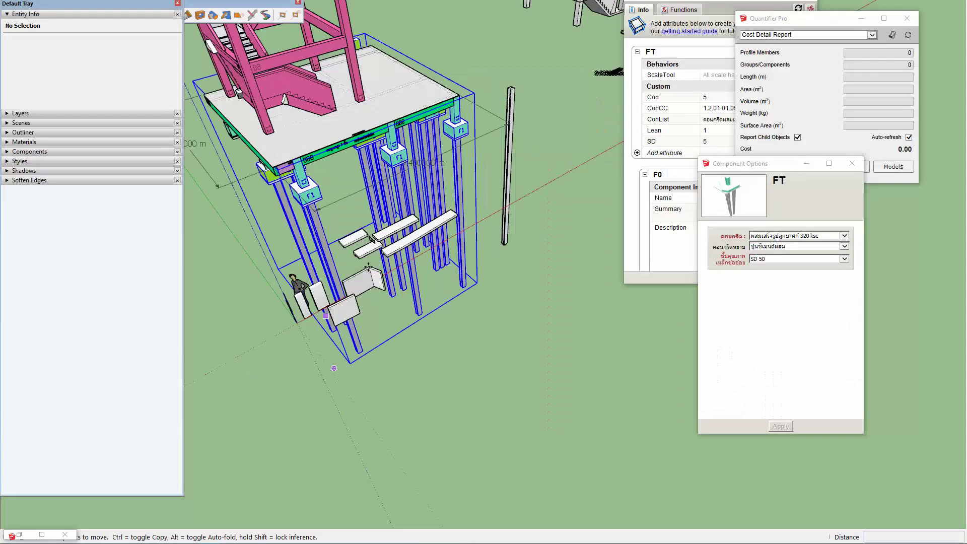
{"action": "key", "text": "alt+Tab"}
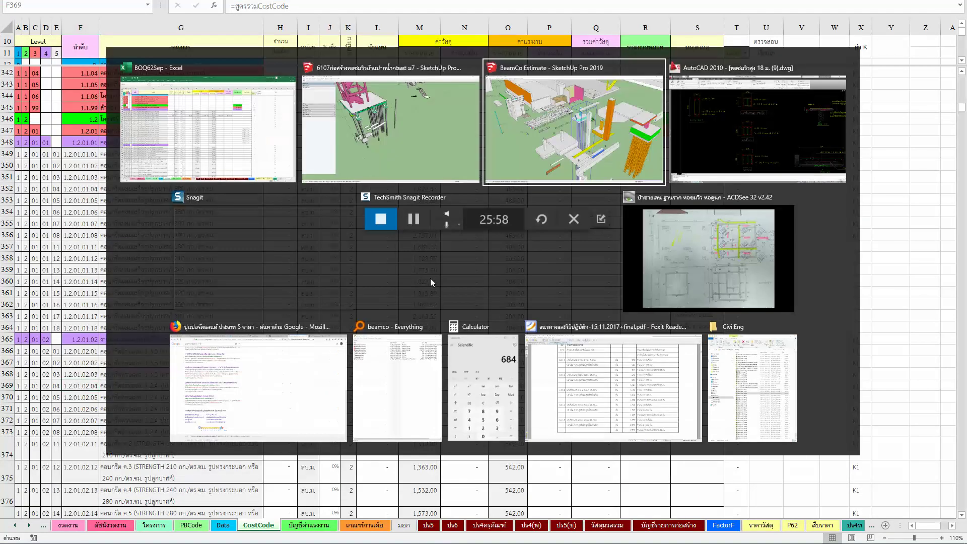
{"action": "left_click", "coordinate": [504, 170]}
Step: Edit the FT footing, select the nested F1, C1 part and show its Component Attributes enlarged
{"action": "double_click", "coordinate": [526, 190]}
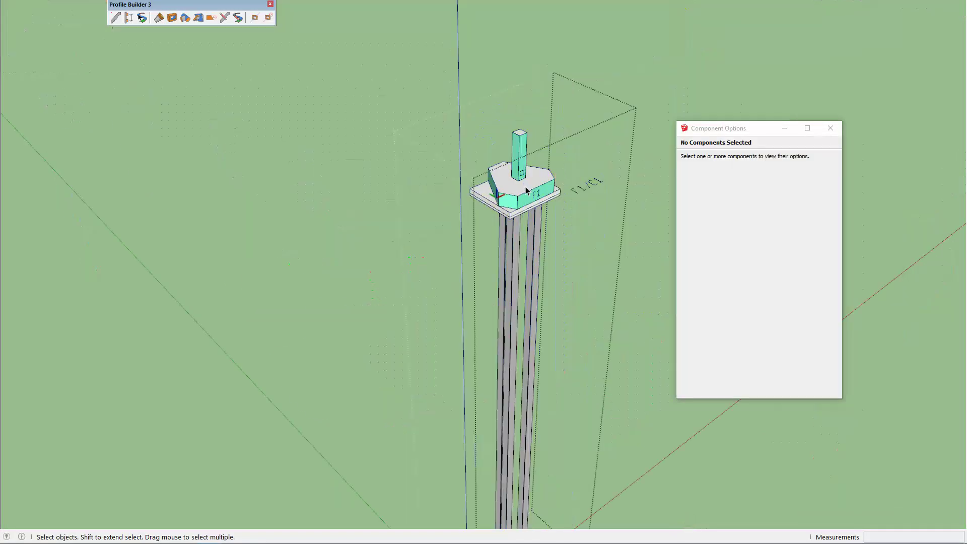
{"action": "left_click", "coordinate": [523, 191]}
{"action": "middle_click_drag", "start_coordinate": [519, 189], "coordinate": [522, 176]}
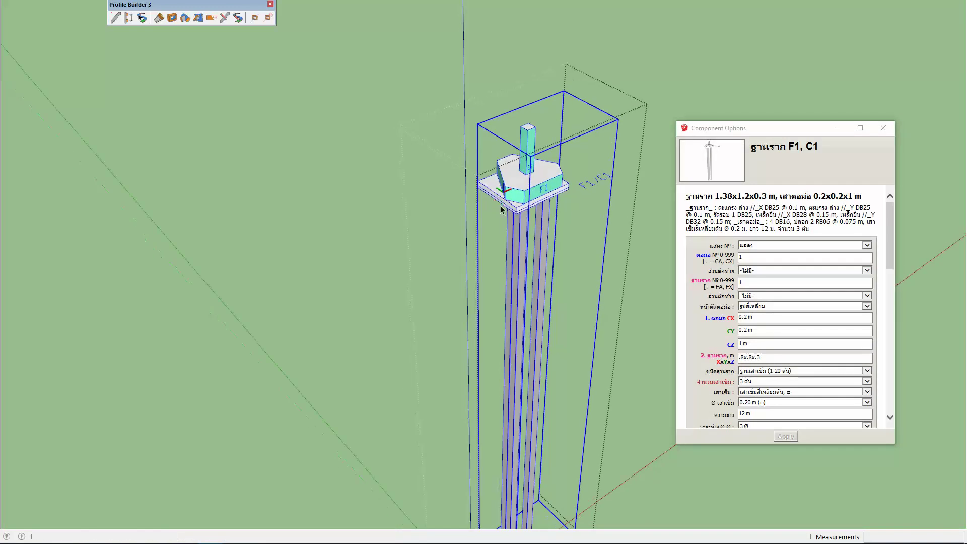
{"action": "key", "text": "ctrl+shift+a"}
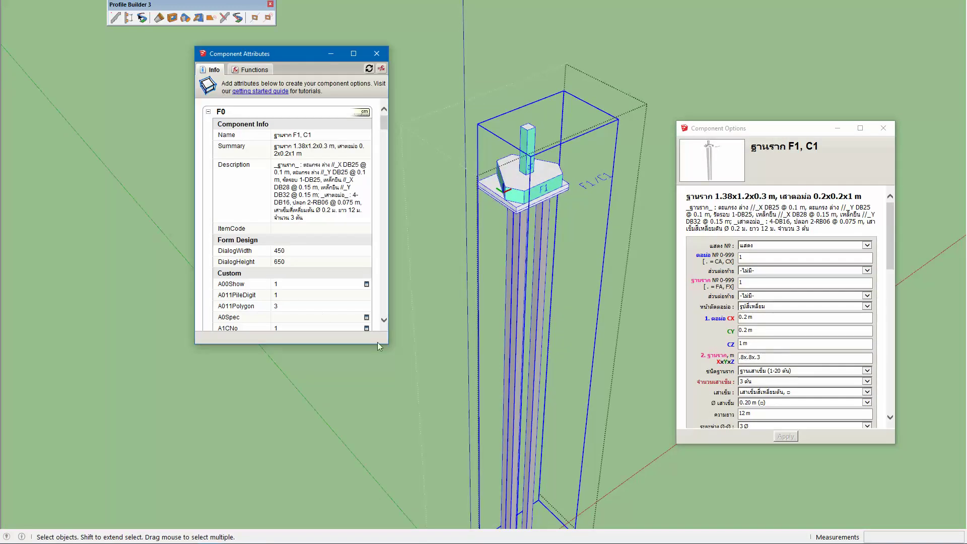
{"action": "left_click_drag", "start_coordinate": [355, 366], "coordinate": [373, 480]}
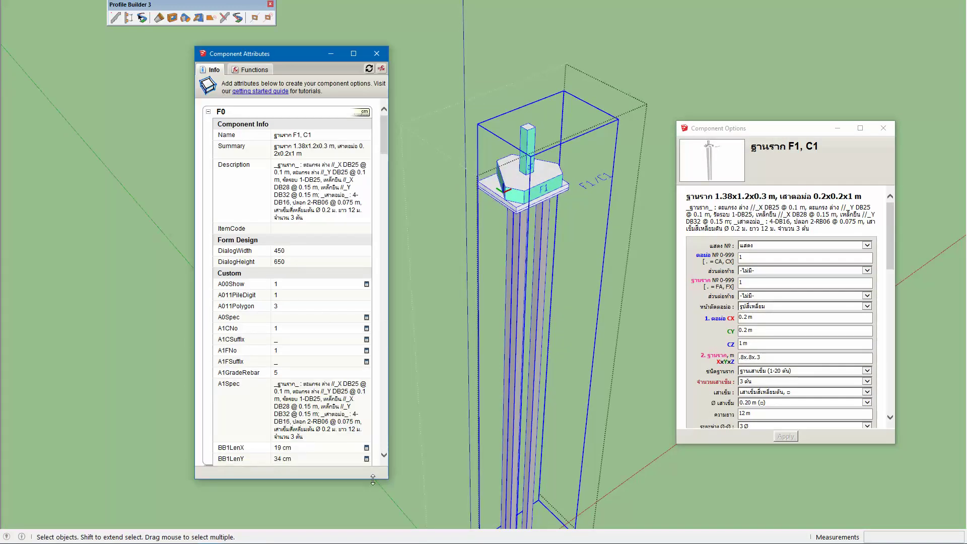
Step: Scroll down through the F1, C1 footing's attribute list
{"action": "scroll", "coordinate": [302, 353], "scroll_direction": "down", "scroll_amount": 3}
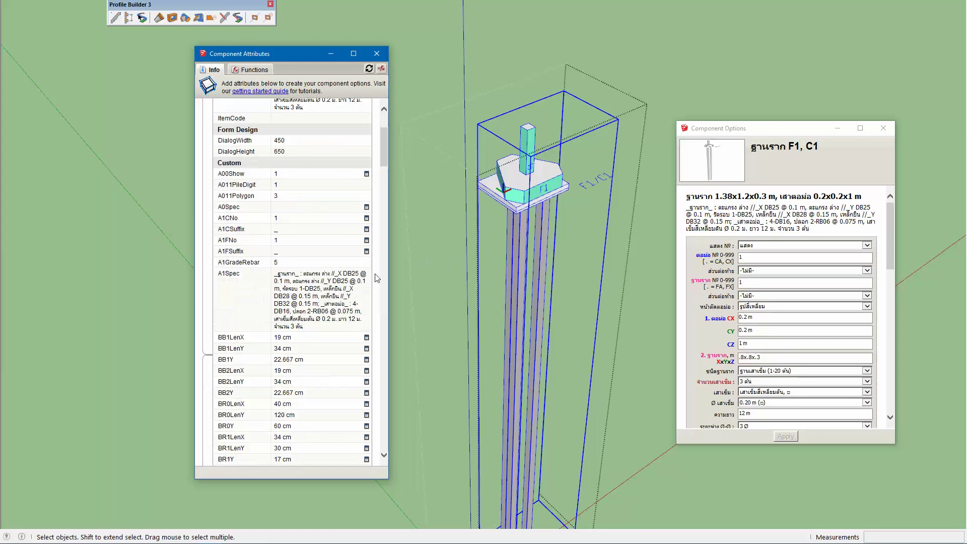
{"action": "scroll", "coordinate": [346, 303], "scroll_direction": "down", "scroll_amount": 5}
{"action": "scroll", "coordinate": [346, 303], "scroll_direction": "down", "scroll_amount": 5}
{"action": "scroll", "coordinate": [346, 303], "scroll_direction": "down", "scroll_amount": 5}
{"action": "scroll", "coordinate": [344, 304], "scroll_direction": "down", "scroll_amount": 5}
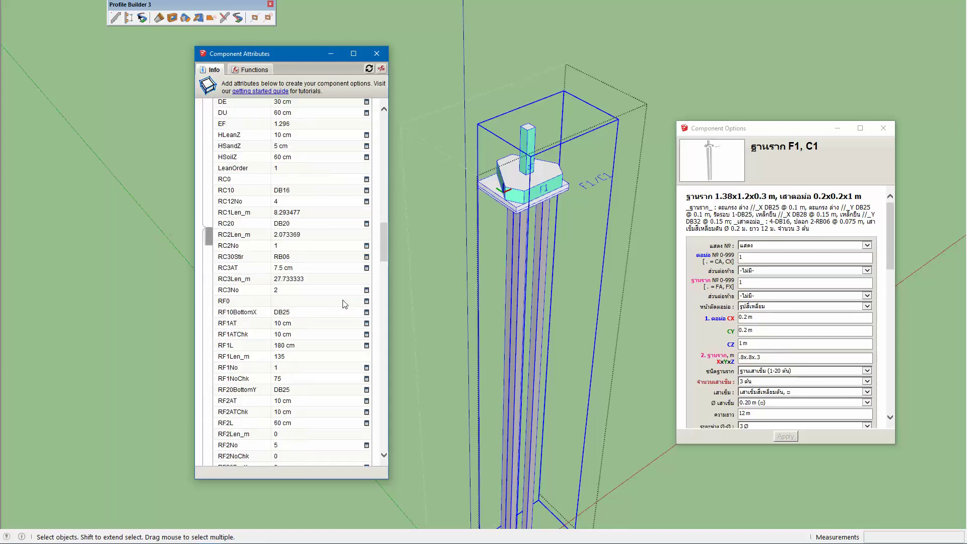
{"action": "scroll", "coordinate": [342, 305], "scroll_direction": "down", "scroll_amount": 5}
{"action": "scroll", "coordinate": [343, 305], "scroll_direction": "down", "scroll_amount": 5}
{"action": "scroll", "coordinate": [342, 305], "scroll_direction": "down", "scroll_amount": 5}
{"action": "scroll", "coordinate": [337, 306], "scroll_direction": "down", "scroll_amount": 5}
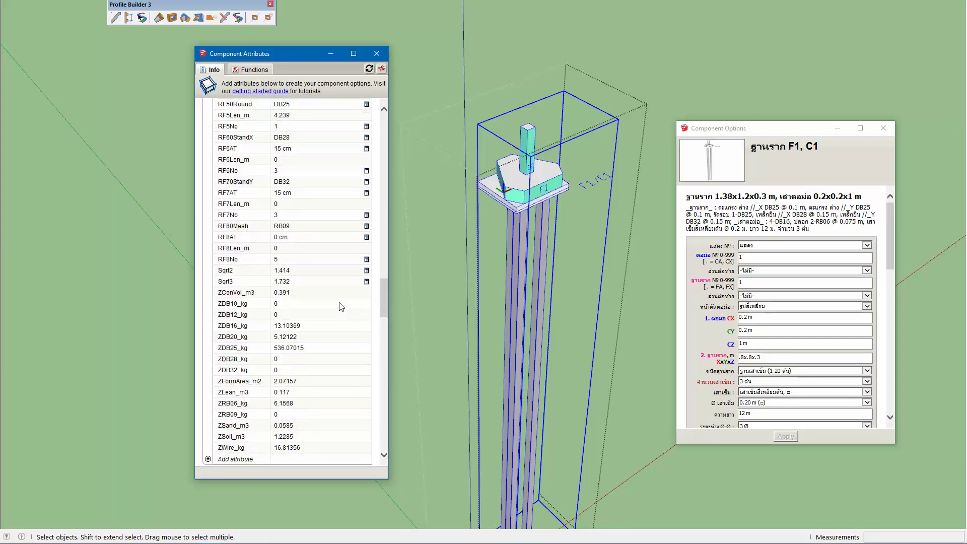
{"action": "scroll", "coordinate": [330, 309], "scroll_direction": "down", "scroll_amount": 5}
{"action": "scroll", "coordinate": [323, 309], "scroll_direction": "down", "scroll_amount": 5}
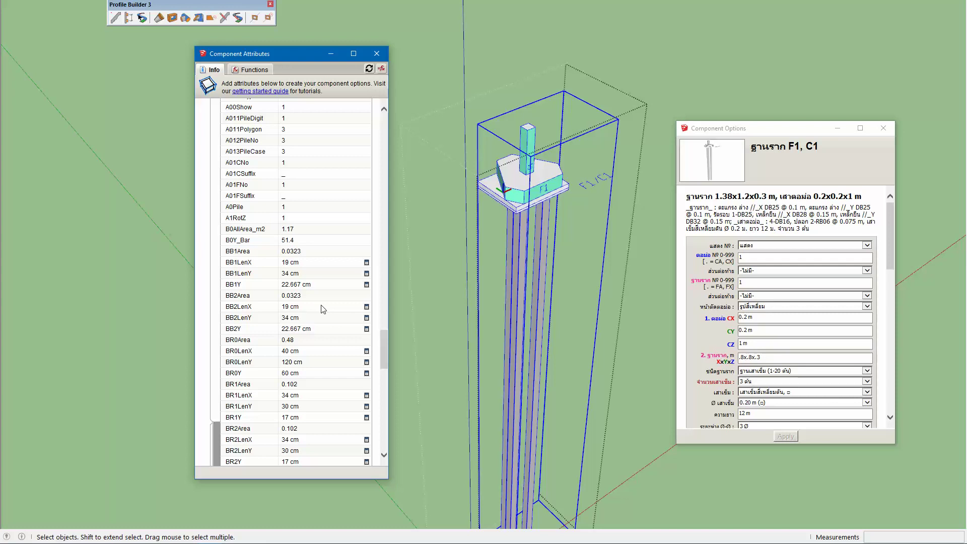
{"action": "scroll", "coordinate": [352, 333], "scroll_direction": "down", "scroll_amount": 3}
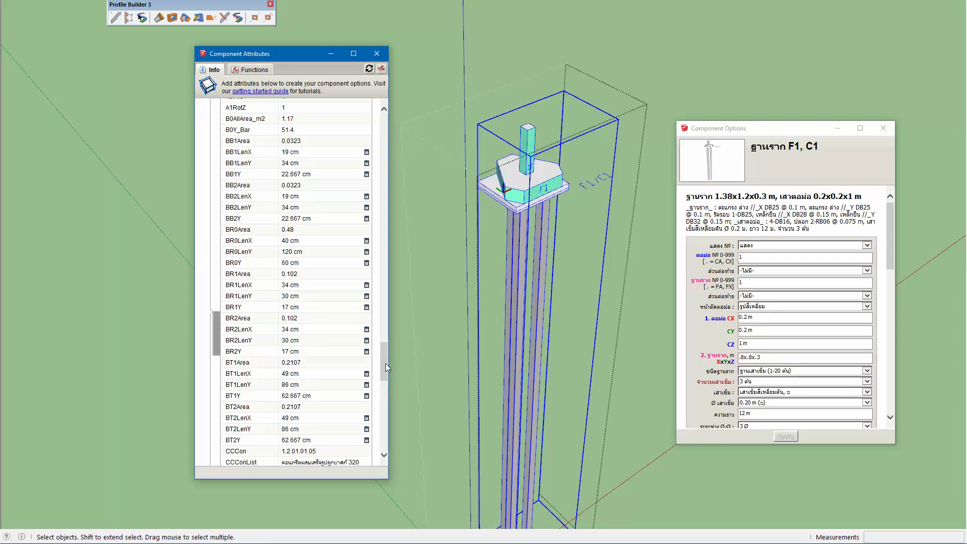
{"action": "left_click_drag", "start_coordinate": [385, 364], "coordinate": [384, 422]}
Step: Reselect the nested F1, C1 footing and expand ZConcrete, showing 1.2.01.01.05 and quantity 0.391
{"action": "double_click", "coordinate": [522, 187]}
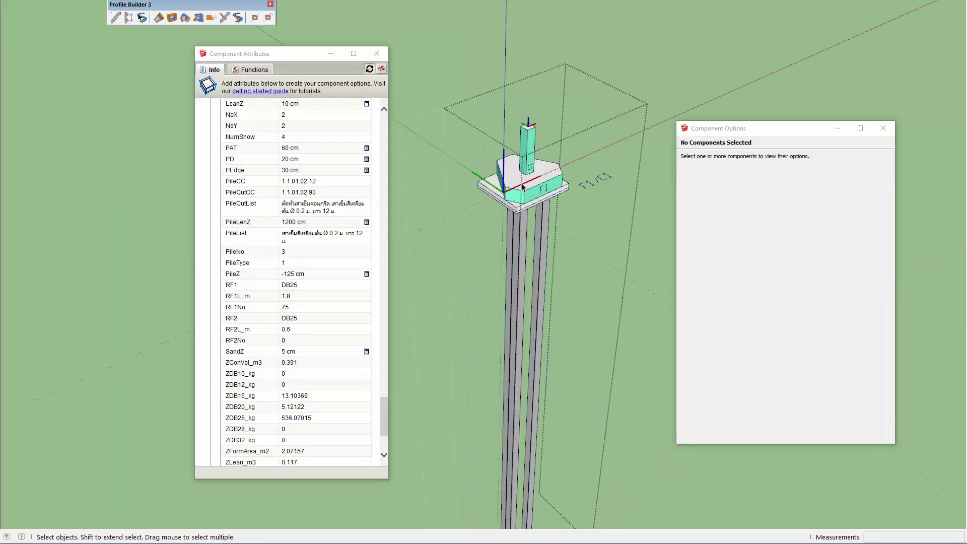
{"action": "left_click", "coordinate": [522, 187]}
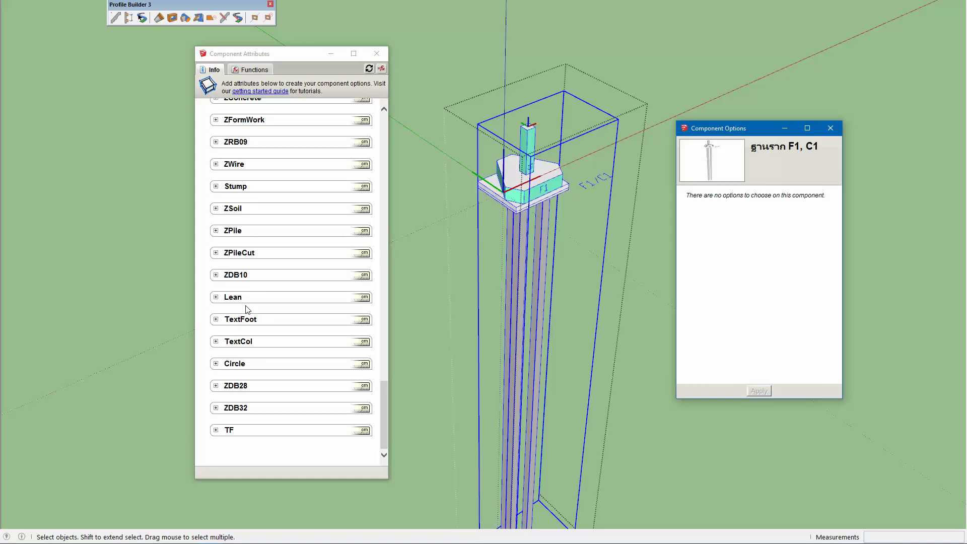
{"action": "scroll", "coordinate": [244, 272], "scroll_direction": "up", "scroll_amount": 2}
{"action": "scroll", "coordinate": [248, 244], "scroll_direction": "up", "scroll_amount": 2}
{"action": "scroll", "coordinate": [248, 252], "scroll_direction": "up", "scroll_amount": 2}
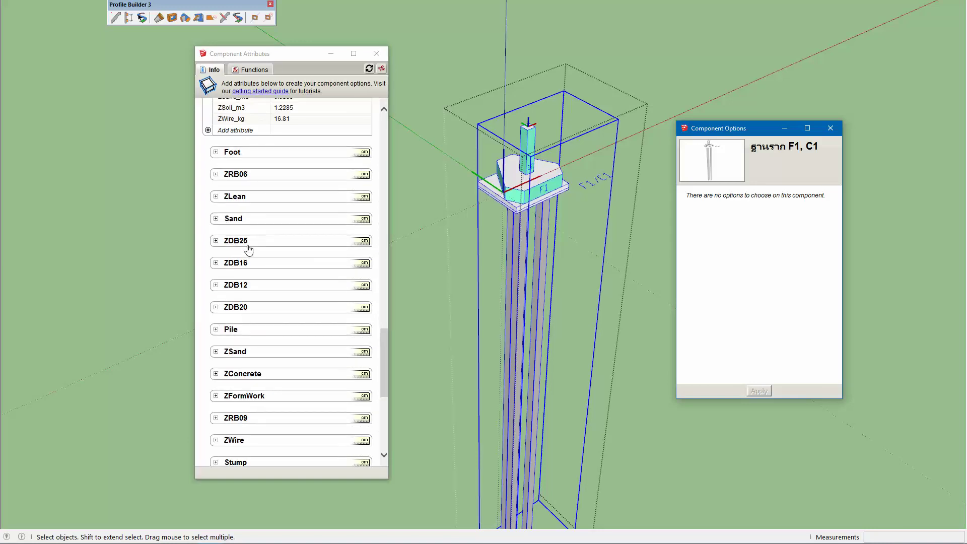
{"action": "scroll", "coordinate": [249, 265], "scroll_direction": "up", "scroll_amount": 2}
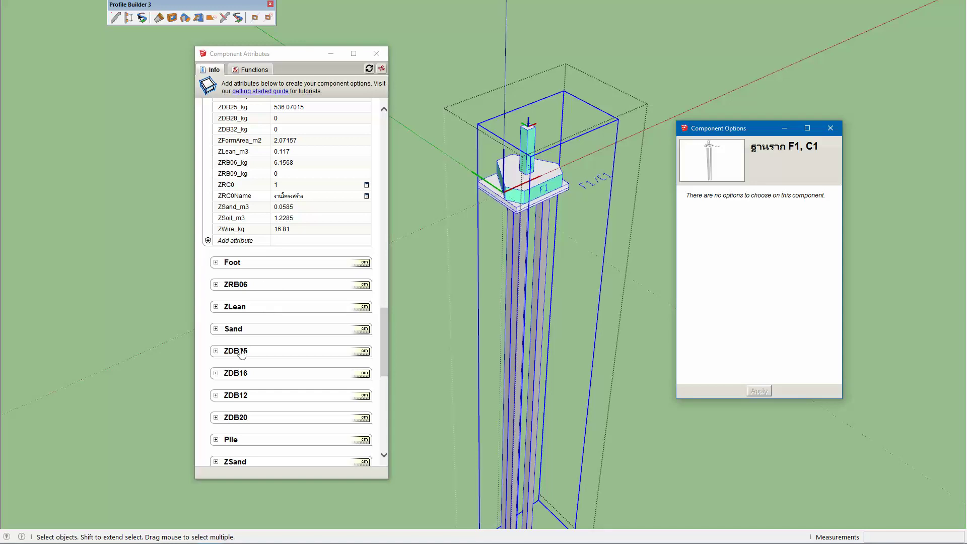
{"action": "scroll", "coordinate": [269, 398], "scroll_direction": "down", "scroll_amount": 3}
{"action": "scroll", "coordinate": [265, 388], "scroll_direction": "down", "scroll_amount": 1}
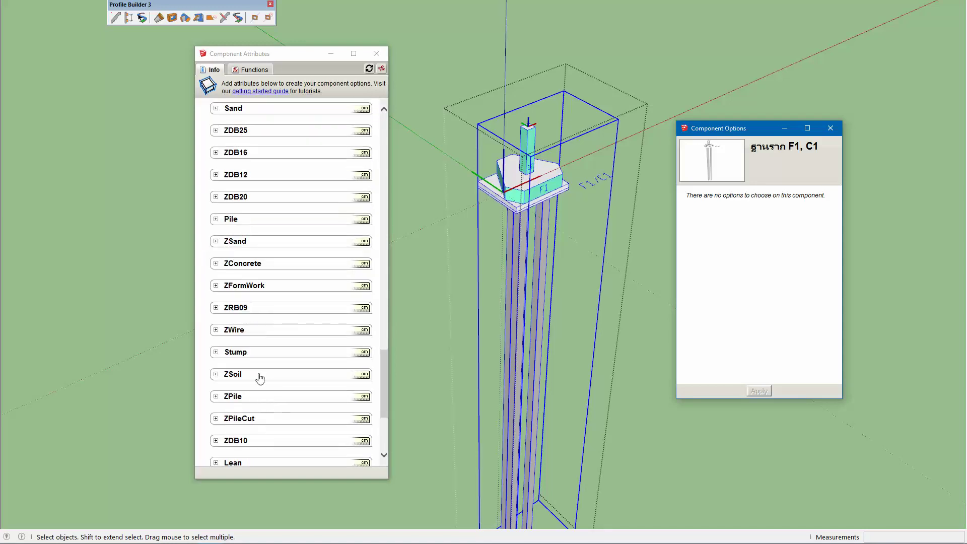
{"action": "left_click", "coordinate": [216, 264]}
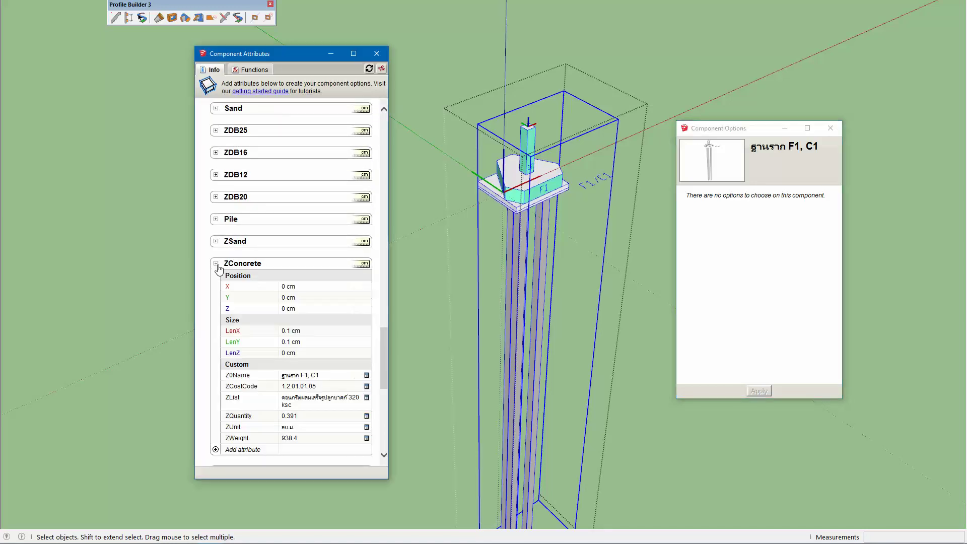
Step: View the ZCostCode formula behind 1.2.01.01.05 without changing it
{"action": "left_click", "coordinate": [319, 387]}
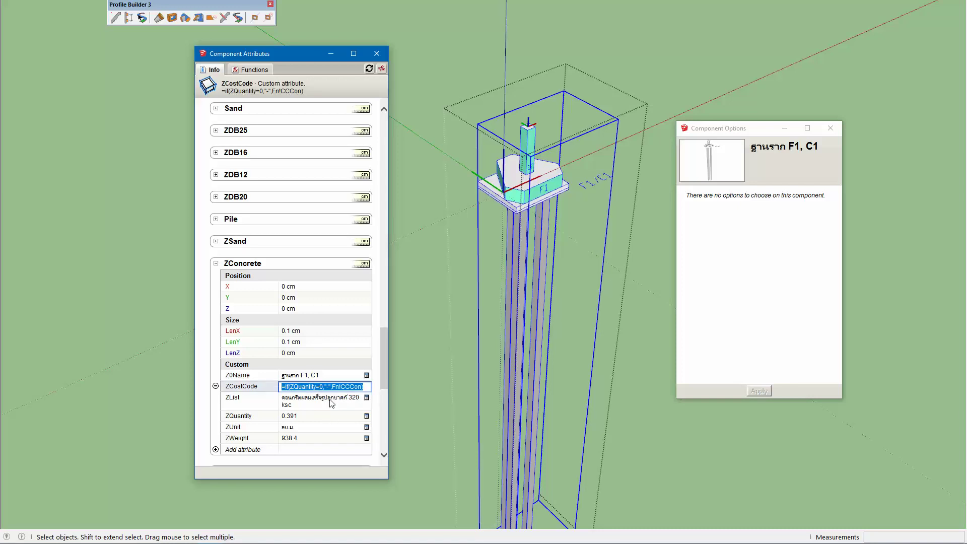
{"action": "key", "text": "Return"}
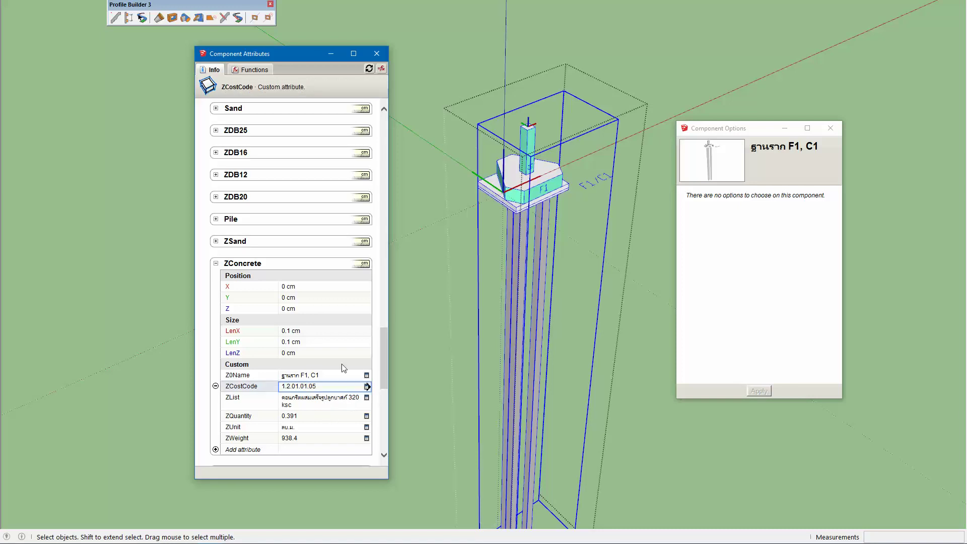
{"action": "scroll", "coordinate": [356, 321], "scroll_direction": "up", "scroll_amount": 6}
{"action": "scroll", "coordinate": [341, 313], "scroll_direction": "up", "scroll_amount": 5}
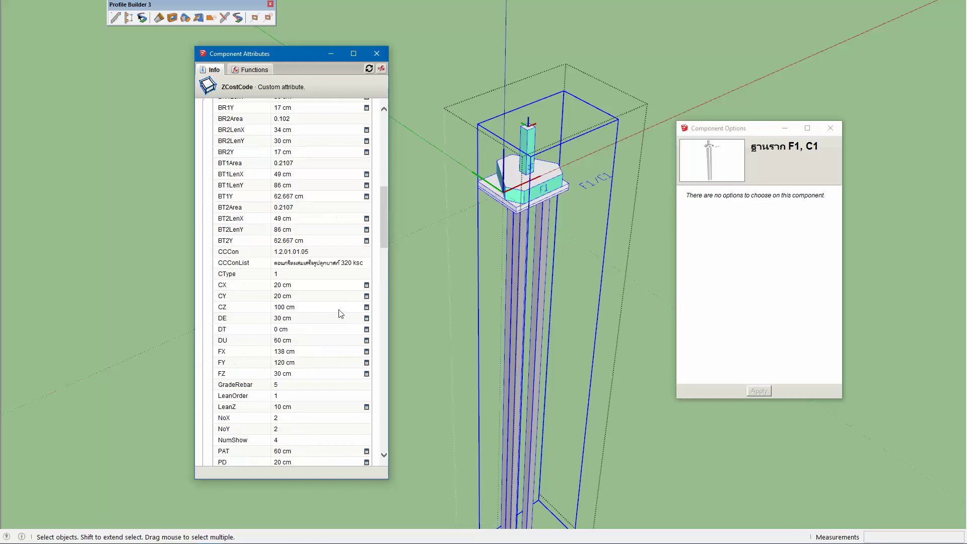
{"action": "scroll", "coordinate": [340, 313], "scroll_direction": "up", "scroll_amount": 5}
{"action": "scroll", "coordinate": [338, 313], "scroll_direction": "down", "scroll_amount": 4}
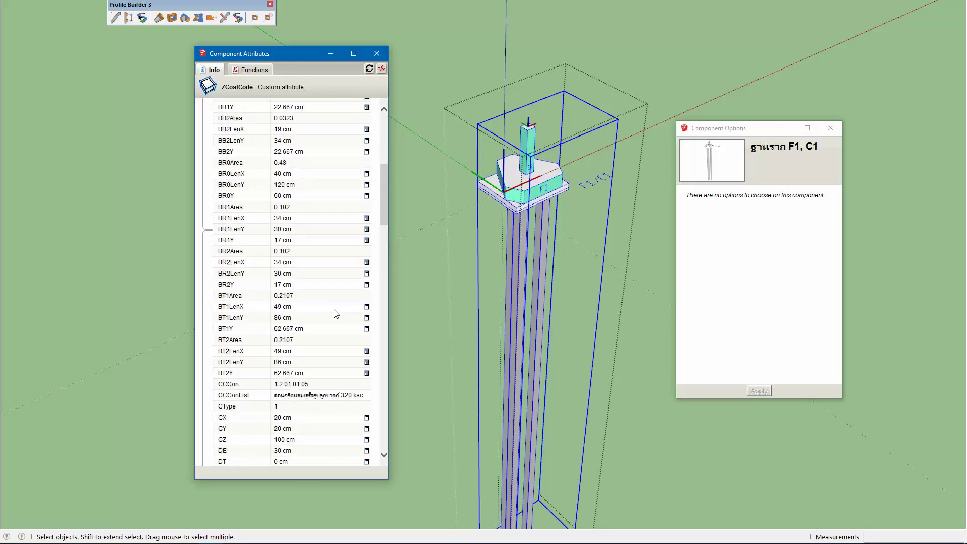
{"action": "scroll", "coordinate": [335, 313], "scroll_direction": "down", "scroll_amount": 1}
Step: Trace the CCCon value back to FT's formula, then exit component editing
{"action": "left_click", "coordinate": [321, 363]}
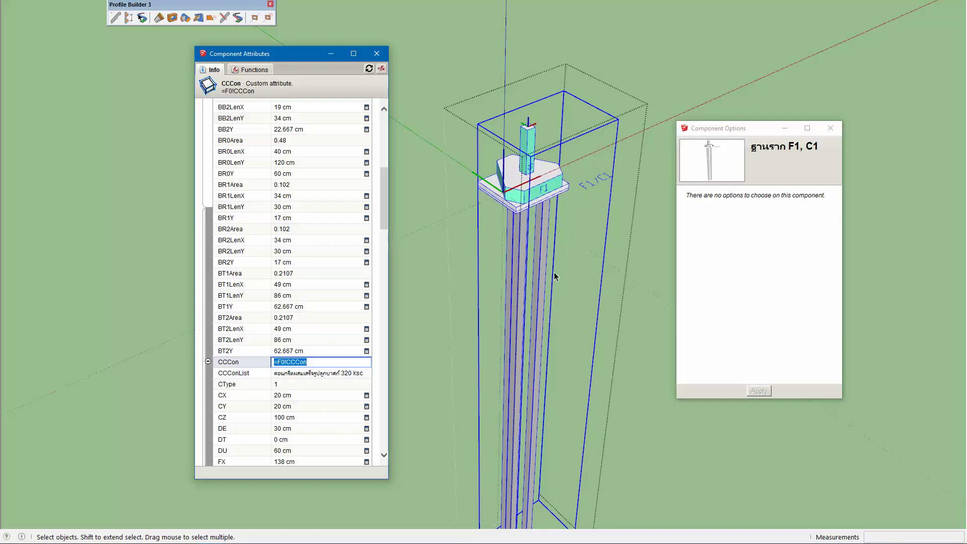
{"action": "key", "text": "Return"}
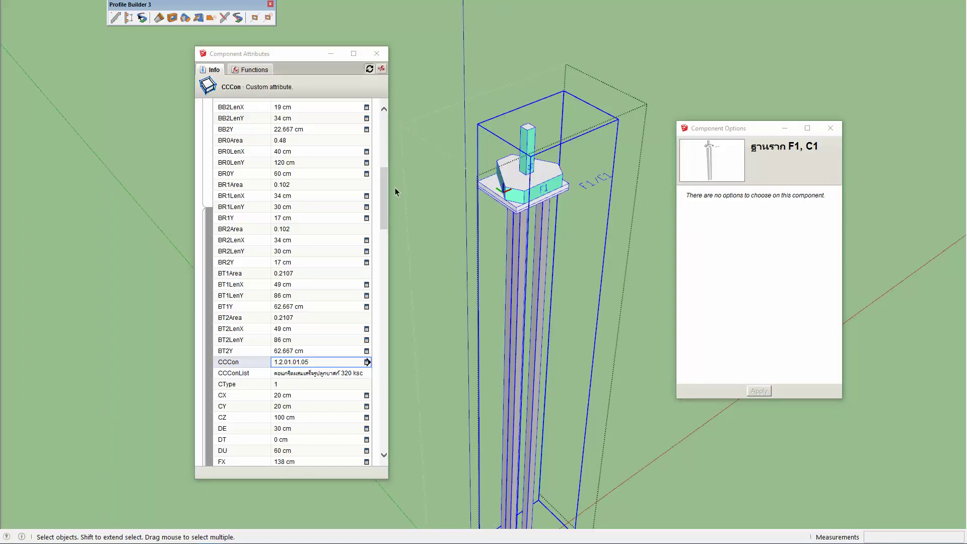
{"action": "mouse_move", "coordinate": [385, 170]}
{"action": "left_mouse_down"}
{"action": "mouse_move", "coordinate": [383, 138]}
{"action": "mouse_move", "coordinate": [382, 259]}
{"action": "mouse_move", "coordinate": [373, 193]}
{"action": "left_mouse_up"}
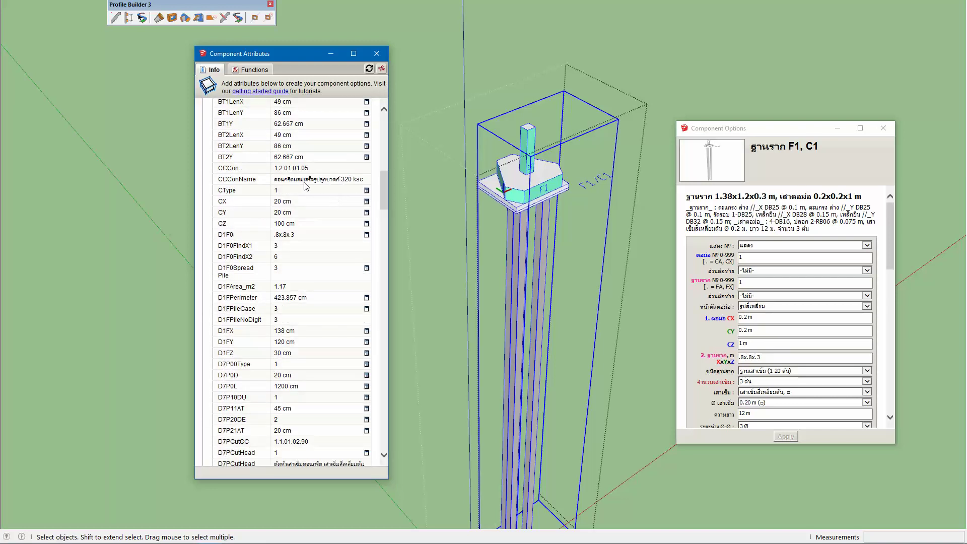
{"action": "left_click", "coordinate": [301, 170]}
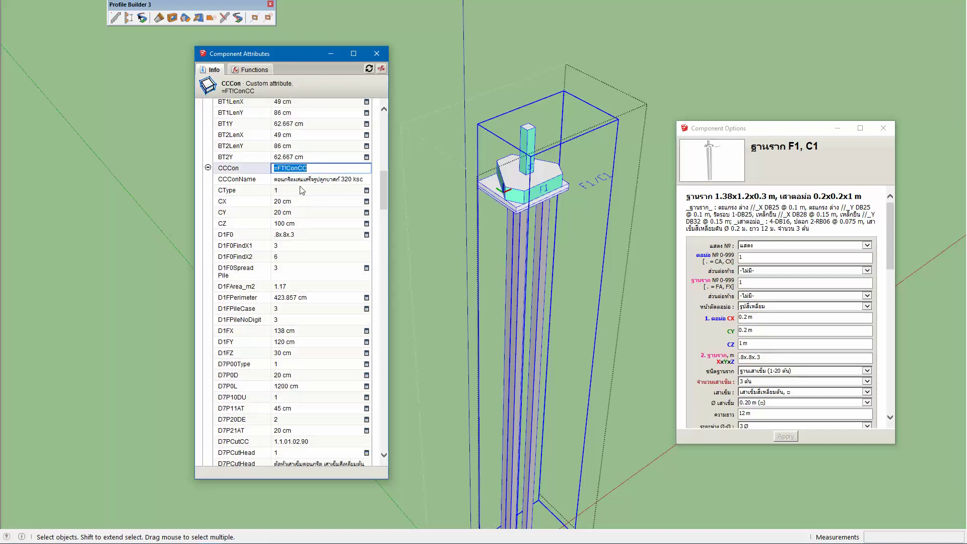
{"action": "left_click", "coordinate": [616, 55]}
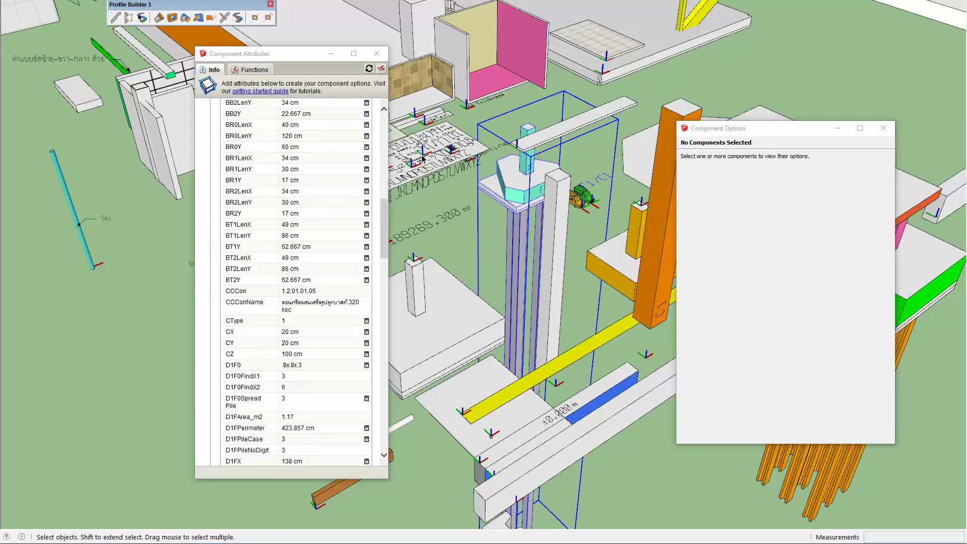
Step: Recheck the CCCon formula, then scroll up to FT and display its ConCC formula
{"action": "left_click", "coordinate": [383, 216]}
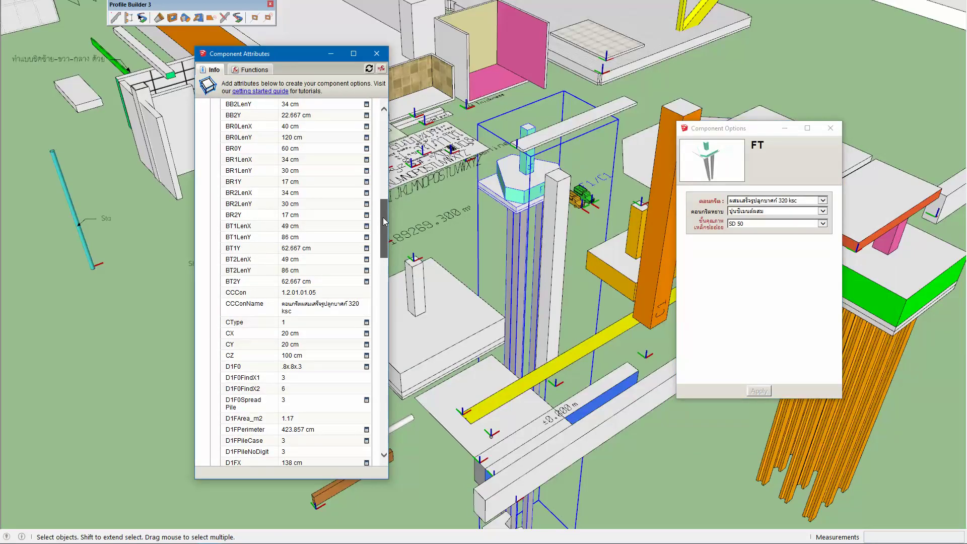
{"action": "left_click", "coordinate": [347, 293]}
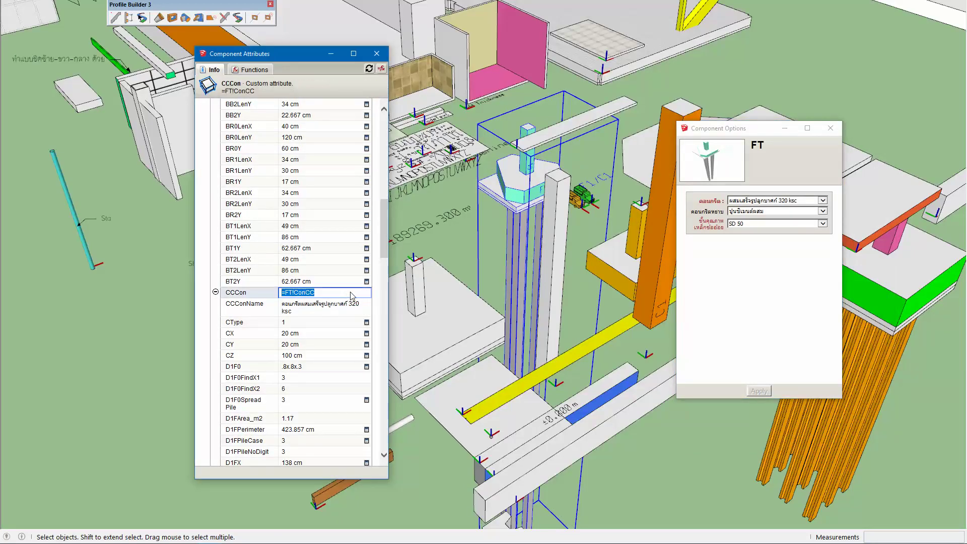
{"action": "scroll", "coordinate": [346, 297], "scroll_direction": "up", "scroll_amount": 1}
{"action": "scroll", "coordinate": [345, 295], "scroll_direction": "up", "scroll_amount": 5}
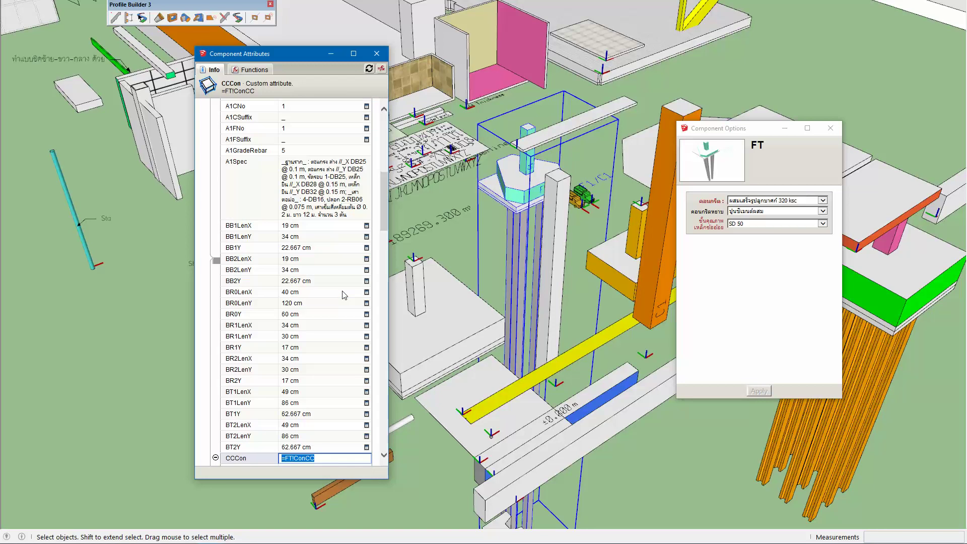
{"action": "scroll", "coordinate": [343, 294], "scroll_direction": "up", "scroll_amount": 5}
{"action": "scroll", "coordinate": [340, 293], "scroll_direction": "up", "scroll_amount": 5}
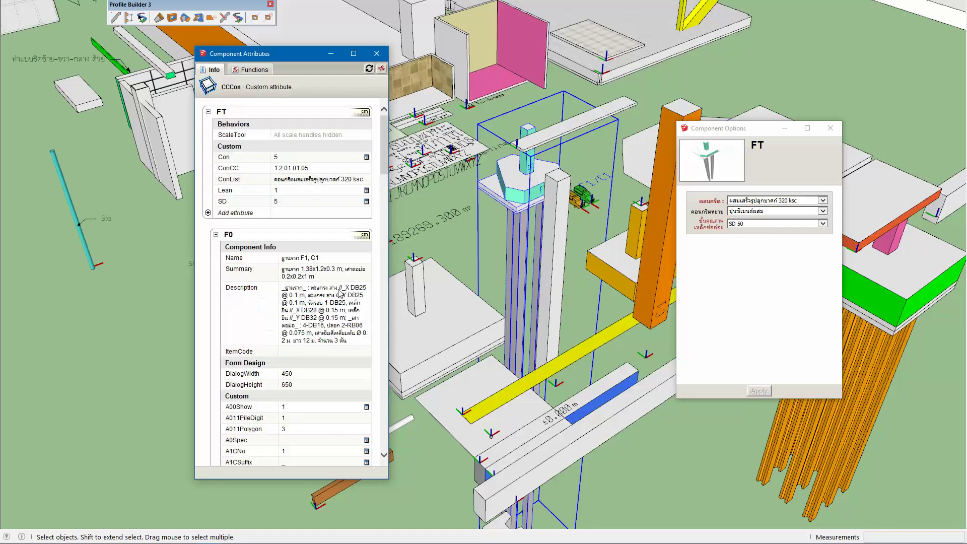
{"action": "left_click", "coordinate": [306, 168]}
{"action": "left_click", "coordinate": [322, 183]}
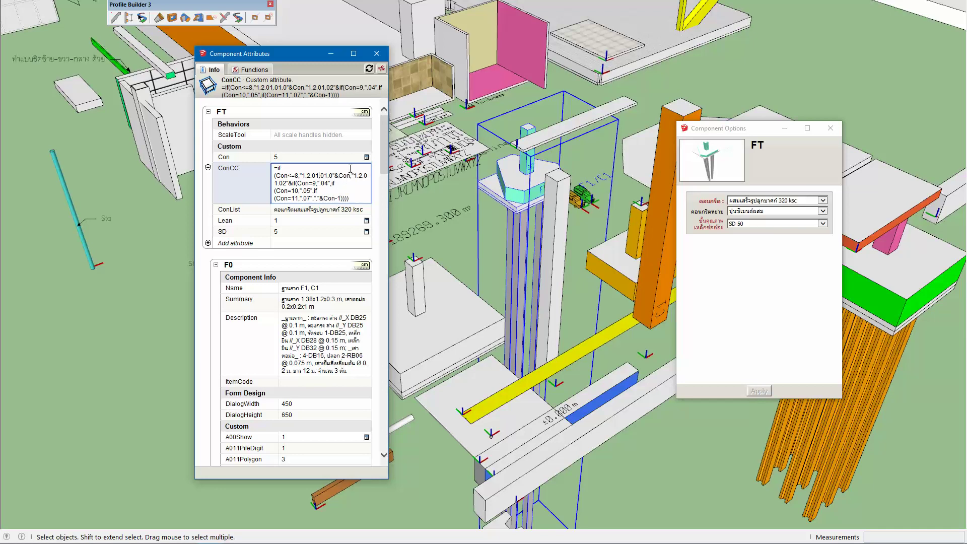
Step: Browse the Con concrete type list without changes, then reread ConCC's .04 code part
{"action": "left_click", "coordinate": [367, 157]}
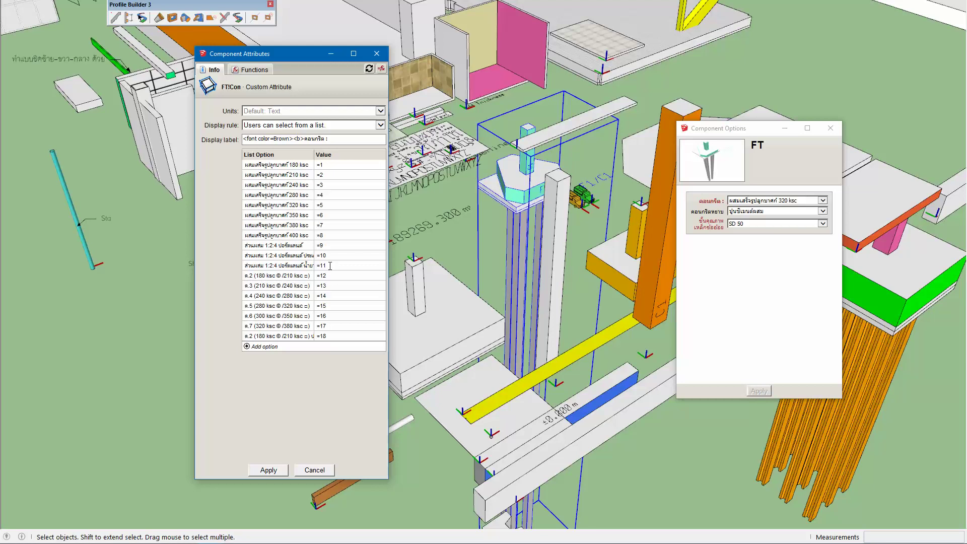
{"action": "left_click", "coordinate": [324, 468]}
{"action": "left_click", "coordinate": [311, 172]}
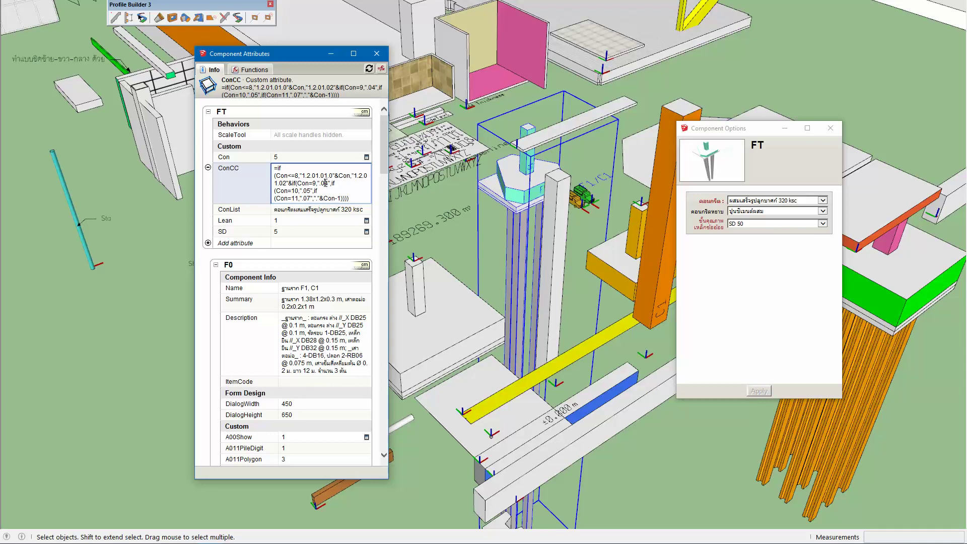
{"action": "left_click", "coordinate": [330, 185]}
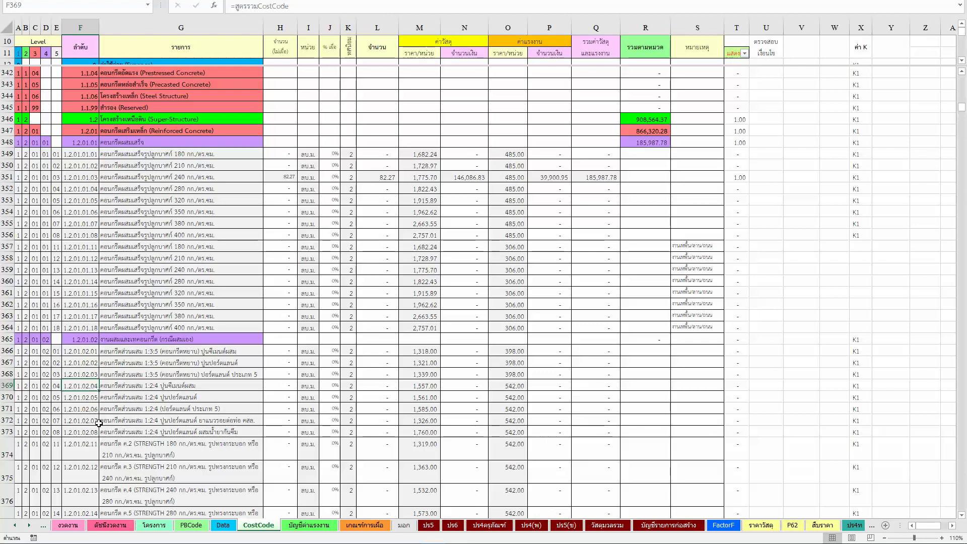
Step: Scroll Excel's CostCode sheet past the ready-mix codes into site-mixed 1.2.01.02 rows, then return to SketchUp
{"action": "scroll", "coordinate": [173, 419], "scroll_direction": "down", "scroll_amount": 1}
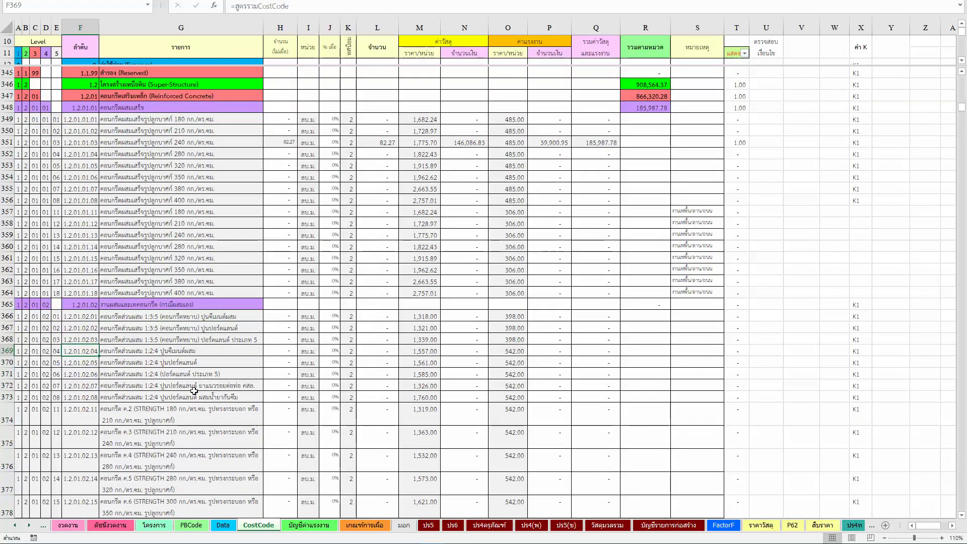
{"action": "scroll", "coordinate": [163, 328], "scroll_direction": "down", "scroll_amount": 2}
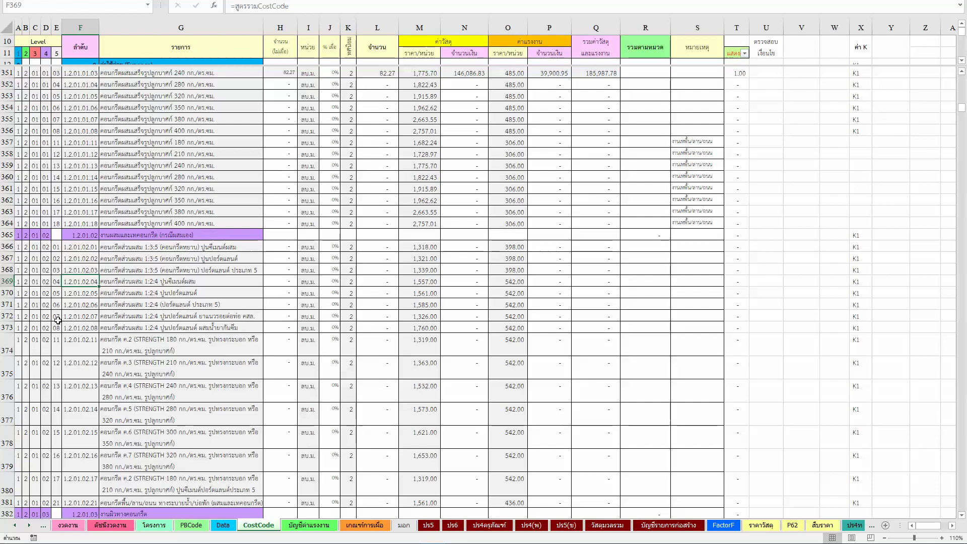
{"action": "key", "text": "alt+Tab"}
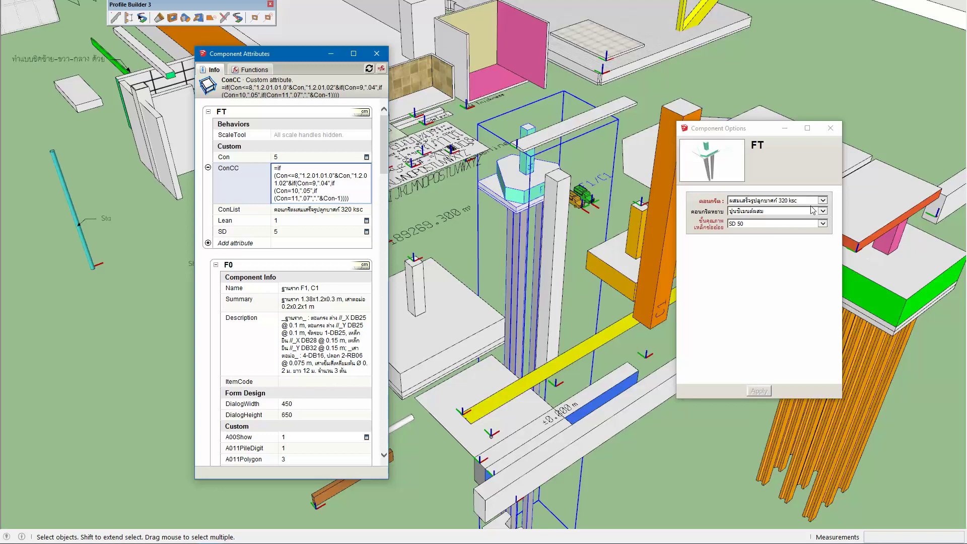
Step: Compare the Component Options concrete type list against the Excel CostCode sheet
{"action": "left_click", "coordinate": [799, 201]}
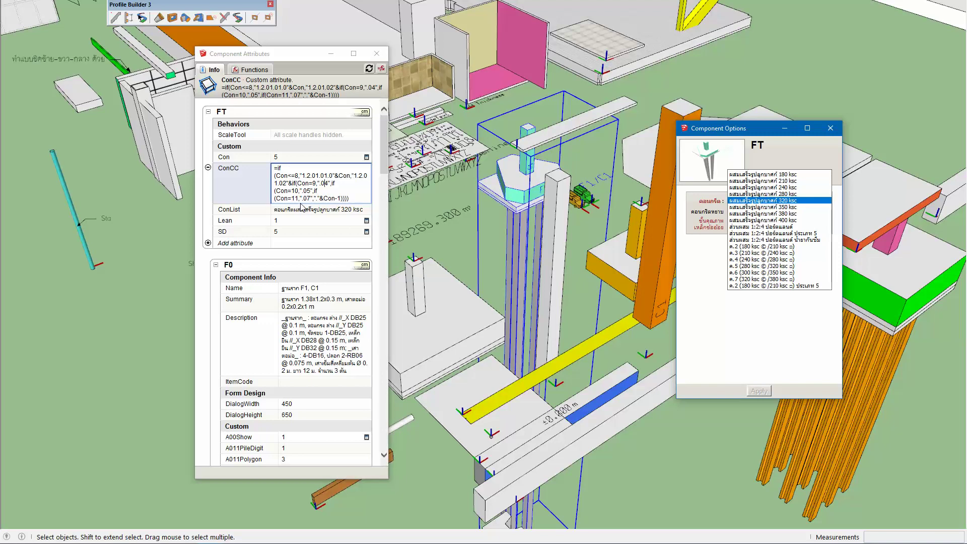
{"action": "key", "text": "alt+Tab"}
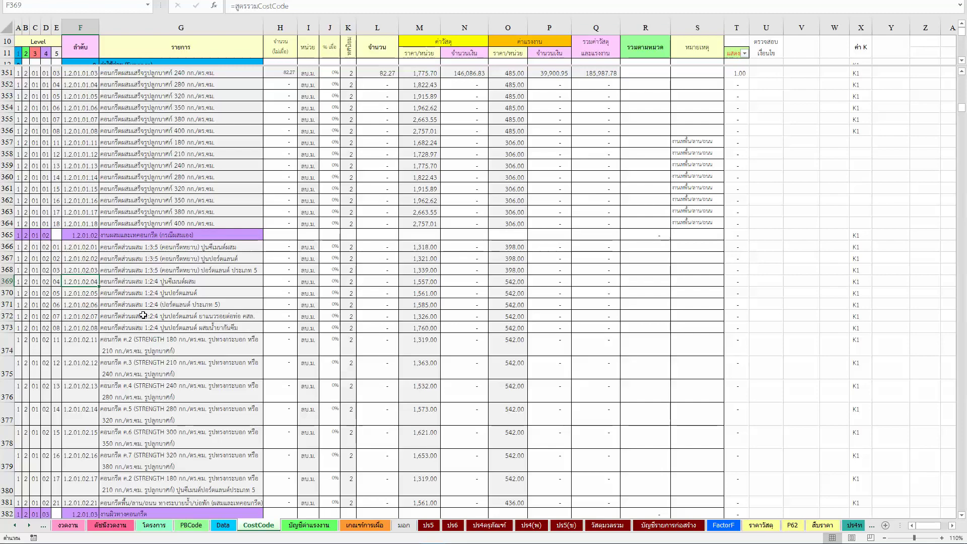
{"action": "key", "text": "alt+Tab"}
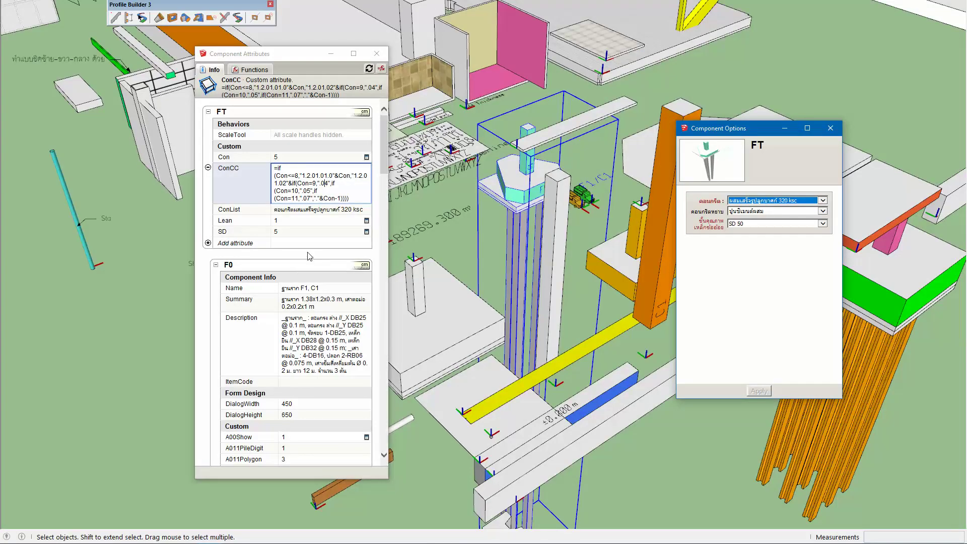
{"action": "left_click", "coordinate": [767, 201]}
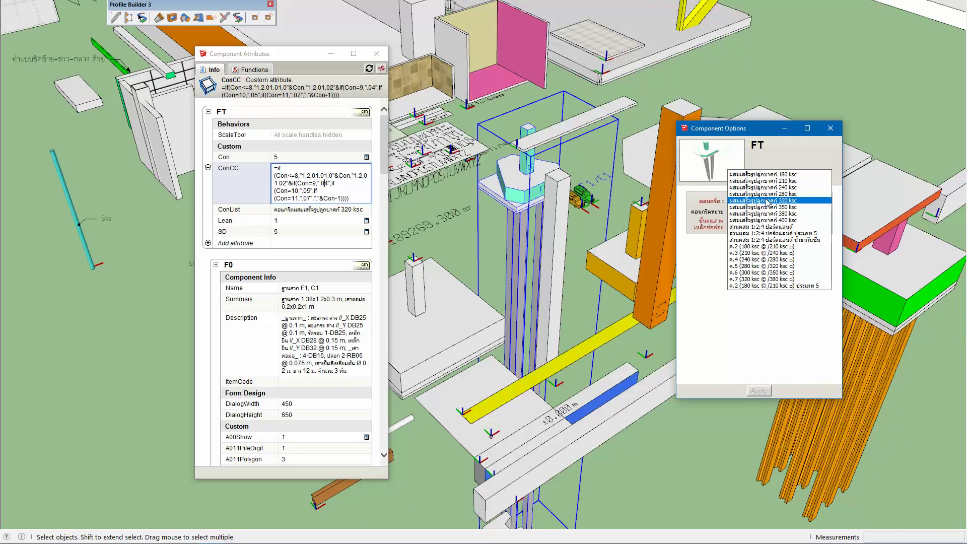
{"action": "key", "text": "alt+Tab"}
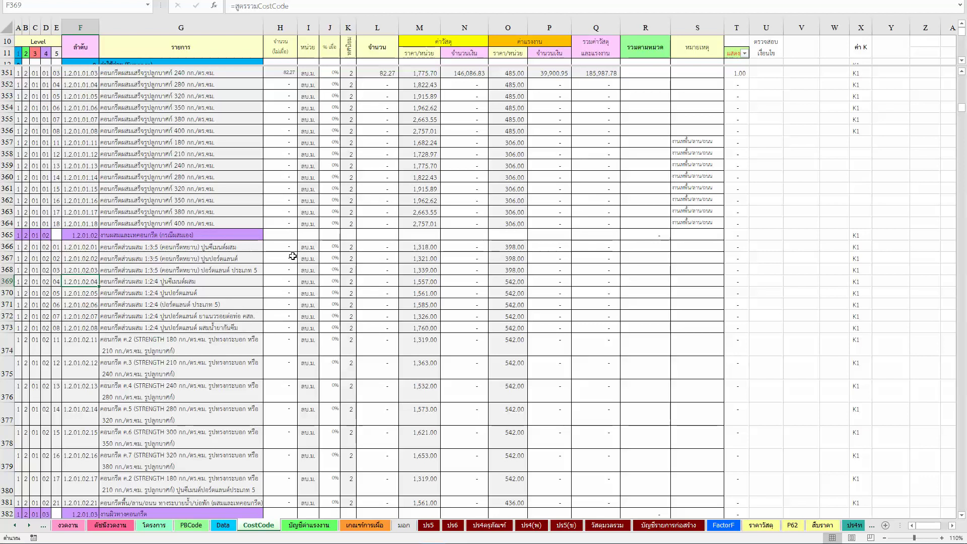
{"action": "key", "text": "alt+Tab"}
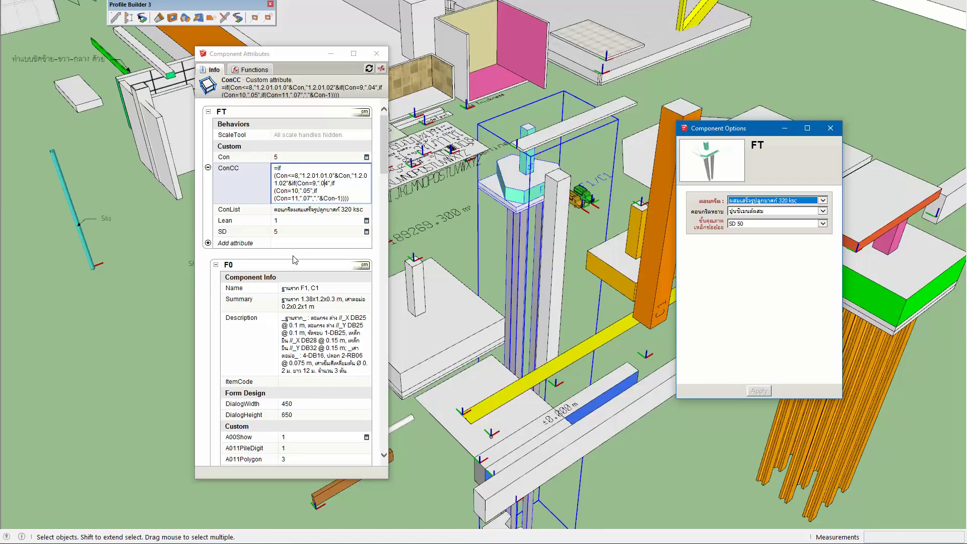
Step: Commit the ConCC formula and apply the 1:2:4 Portland concrete mix to the footing
{"action": "left_click", "coordinate": [322, 183]}
{"action": "key", "text": "Return"}
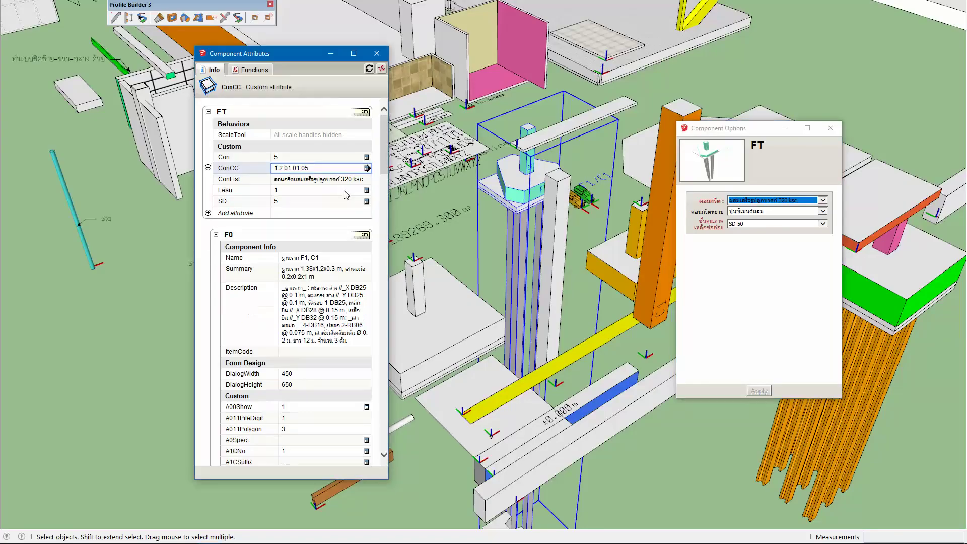
{"action": "left_click", "coordinate": [766, 205]}
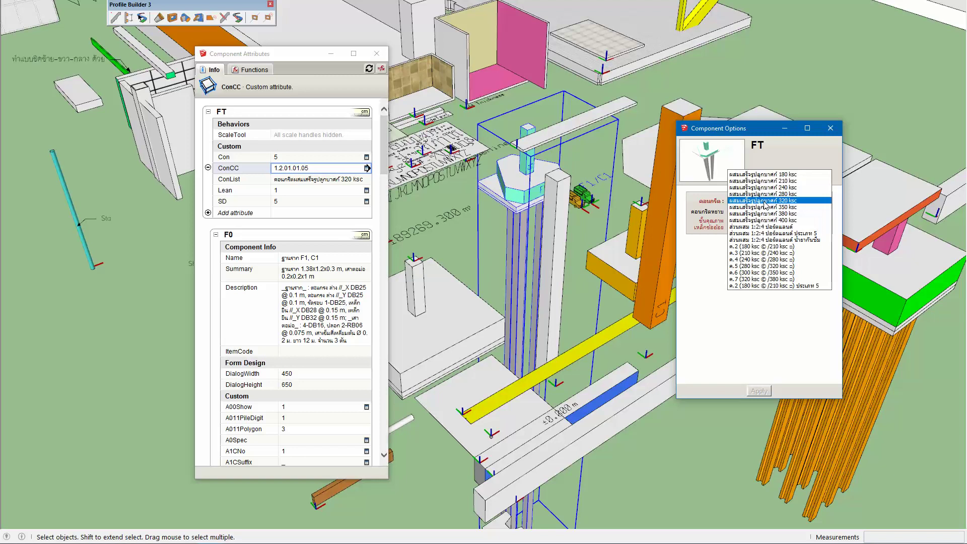
{"action": "left_click", "coordinate": [759, 252]}
{"action": "left_click", "coordinate": [763, 391]}
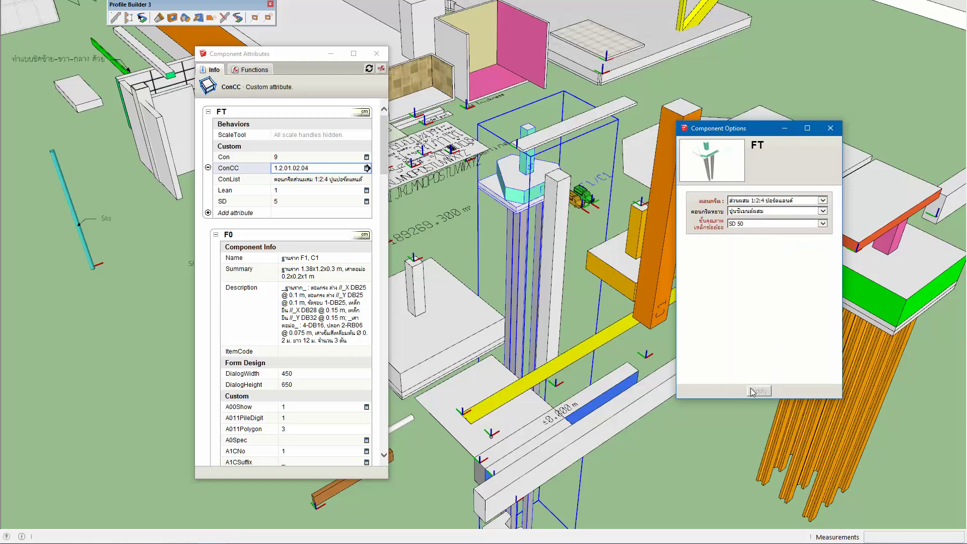
Step: Apply the 1:2:4 type 5 mix, then the waterproofed mix giving ConCC 1.2.01.02.07
{"action": "left_click", "coordinate": [769, 201]}
{"action": "left_click", "coordinate": [769, 217]}
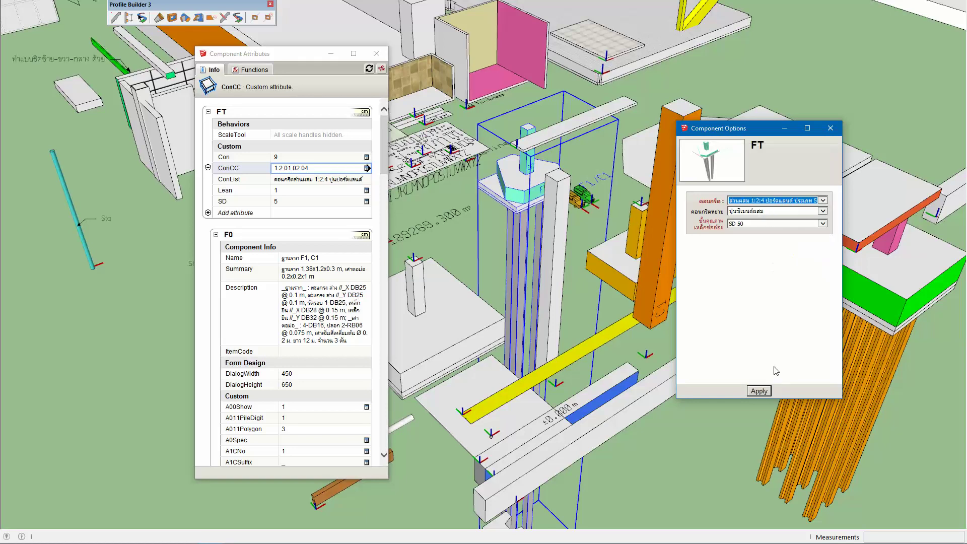
{"action": "left_click", "coordinate": [761, 391]}
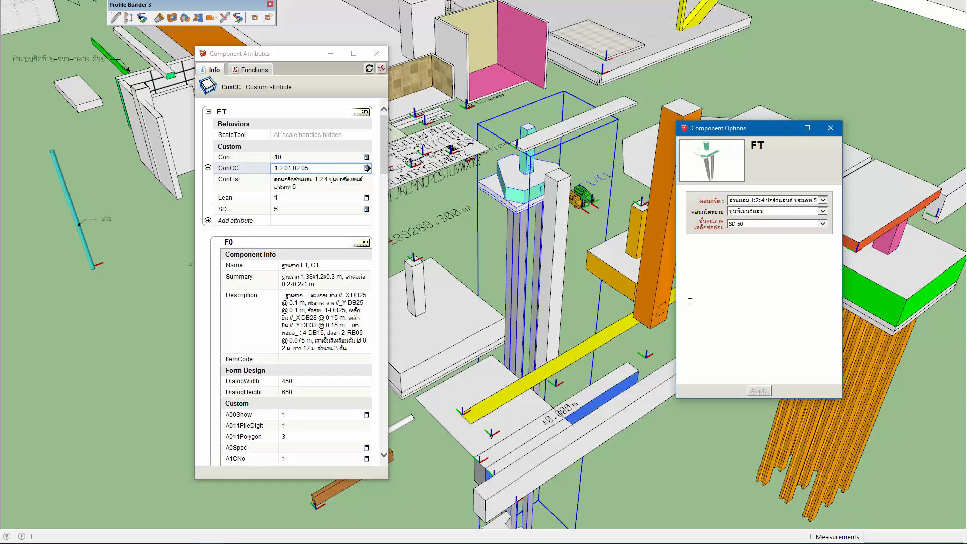
{"action": "left_click", "coordinate": [764, 204]}
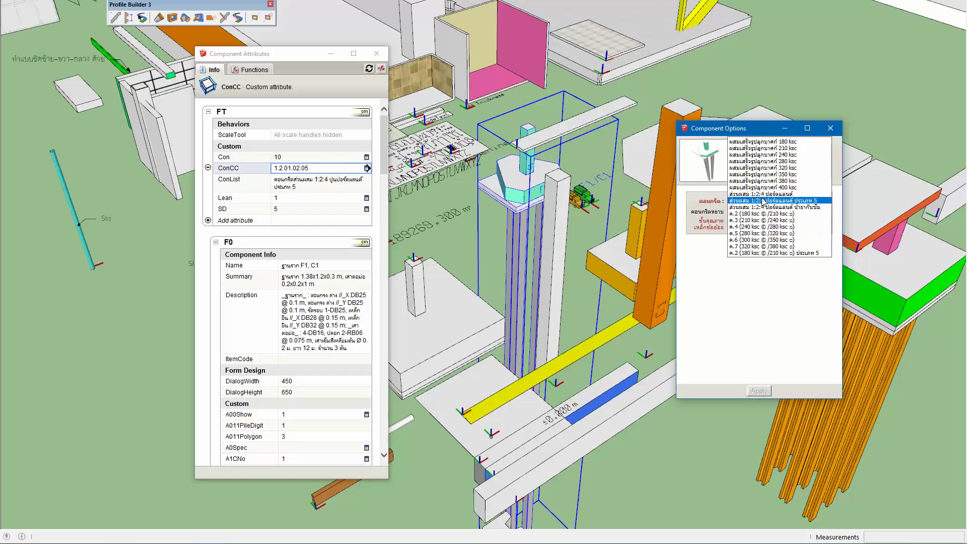
{"action": "left_click", "coordinate": [760, 207]}
{"action": "left_click", "coordinate": [758, 394]}
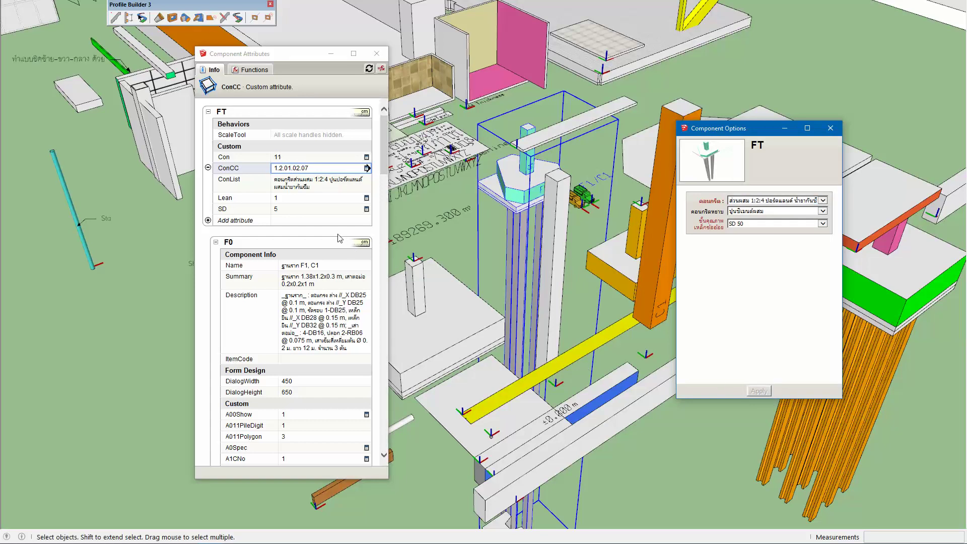
{"action": "key", "text": "alt+Tab"}
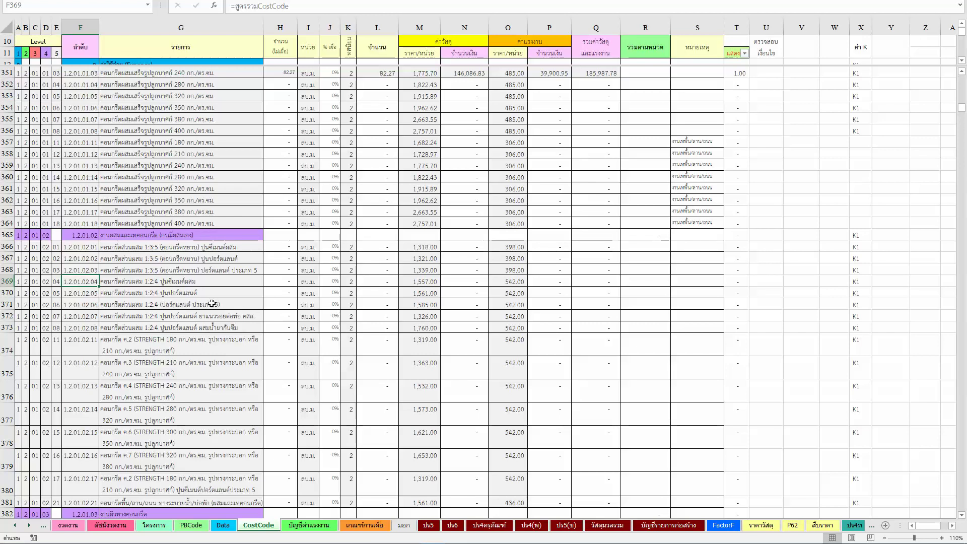
Step: Compare Excel rows 370–373 for type 5 and waterproofed mixes with SketchUp's list, then edit ConCC
{"action": "left_click", "coordinate": [197, 328]}
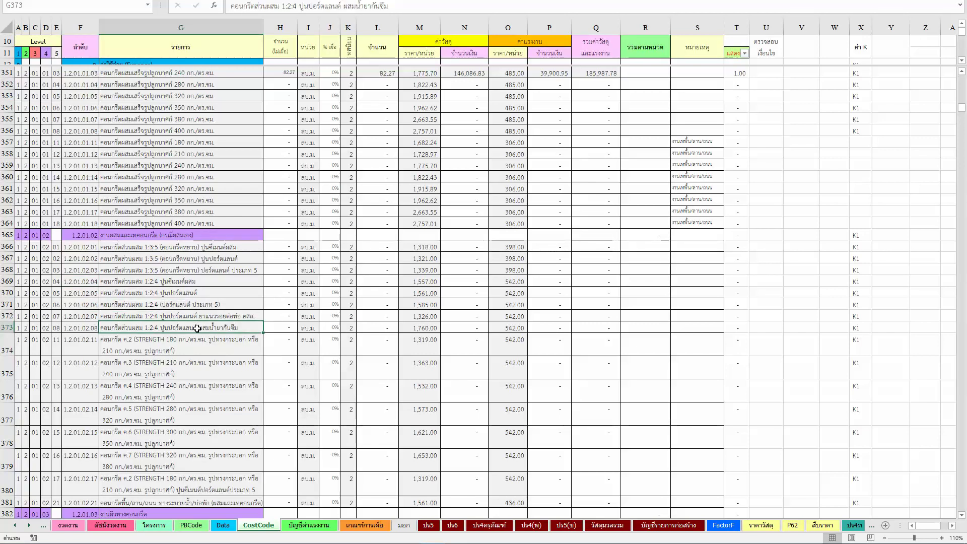
{"action": "left_click", "coordinate": [190, 304]}
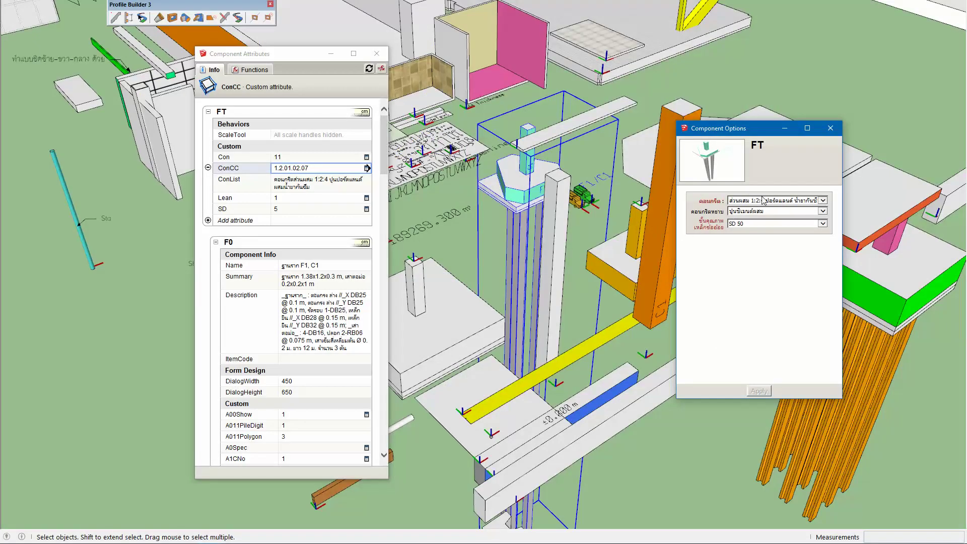
{"action": "left_click", "coordinate": [763, 197]}
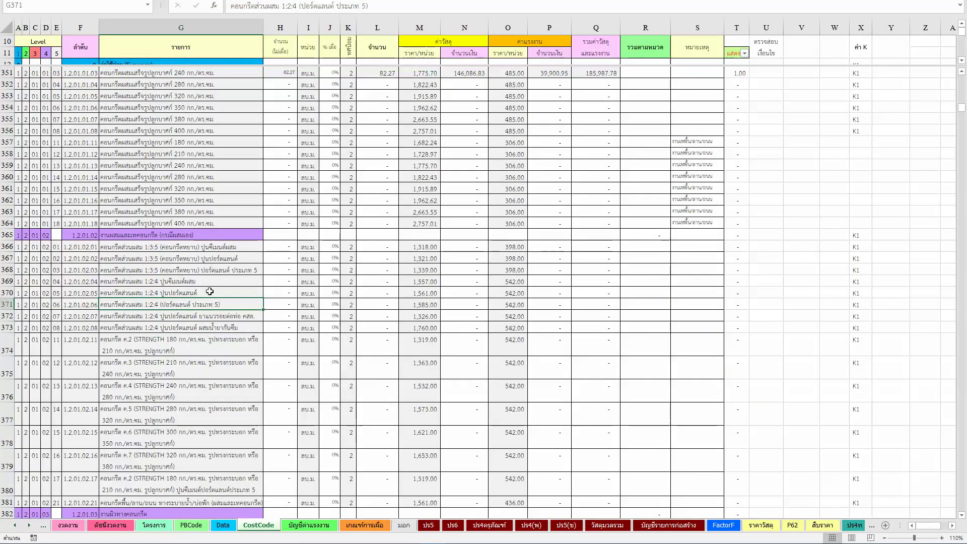
{"action": "left_click", "coordinate": [200, 293]}
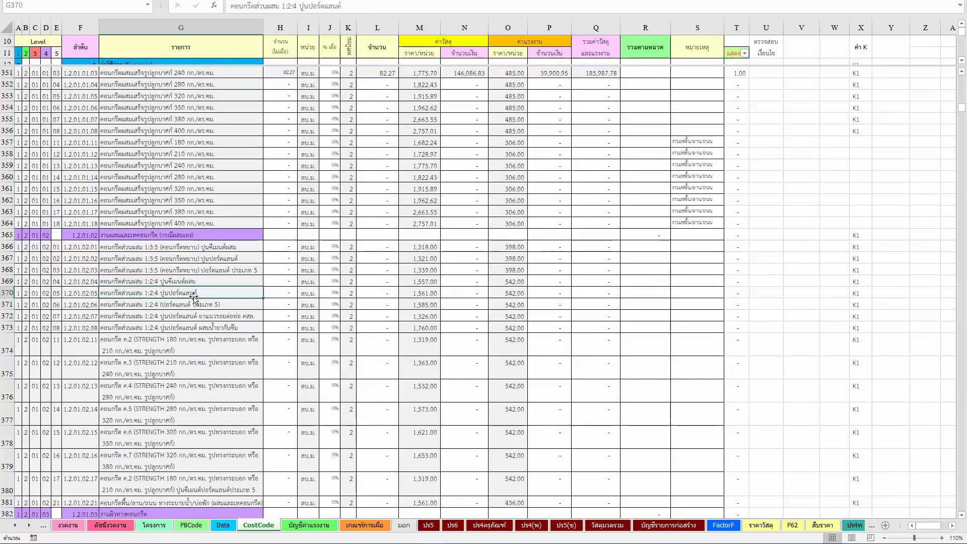
{"action": "left_click", "coordinate": [191, 328]}
{"action": "left_click", "coordinate": [302, 171]}
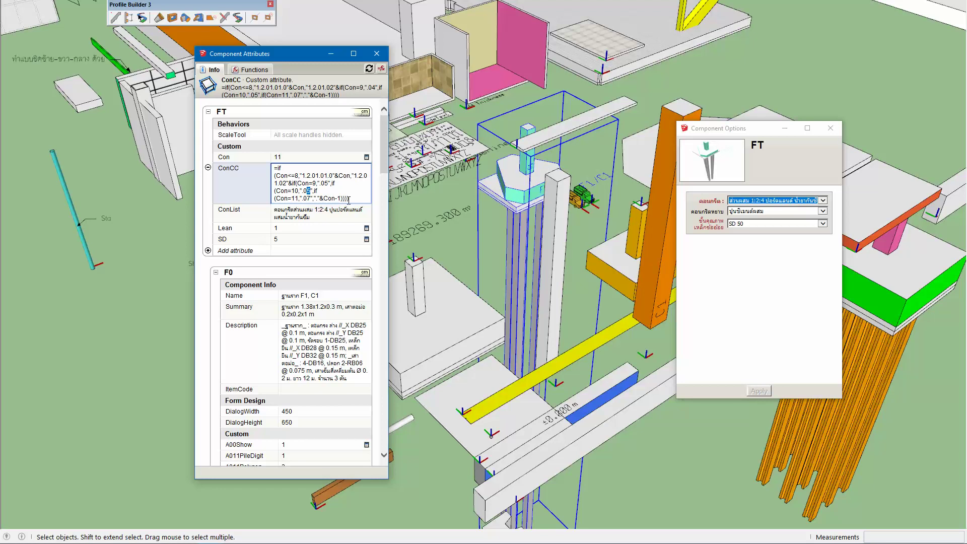
Step: Change the ConCC mix codes to .05, .06 and .08 and commit the formula
{"action": "key", "text": "Down"}
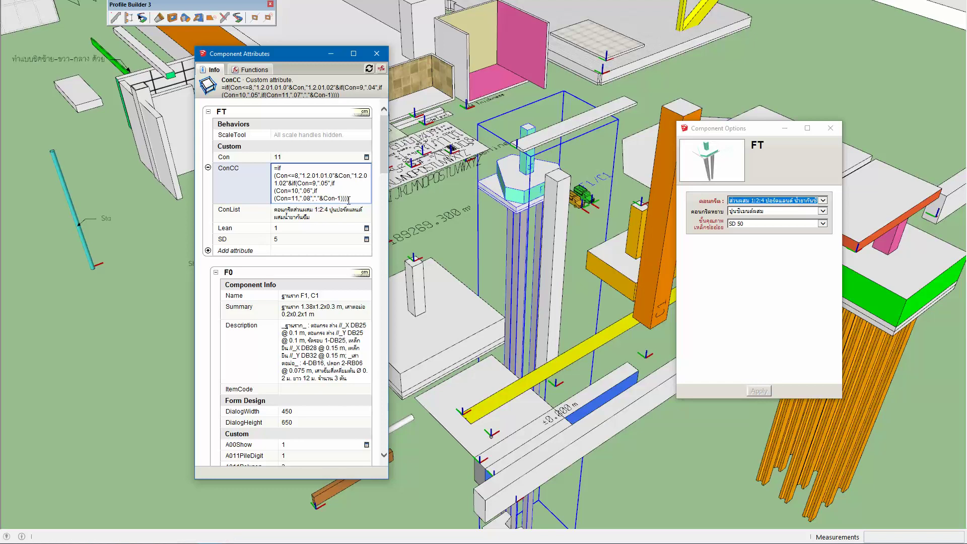
{"action": "key", "text": "Return"}
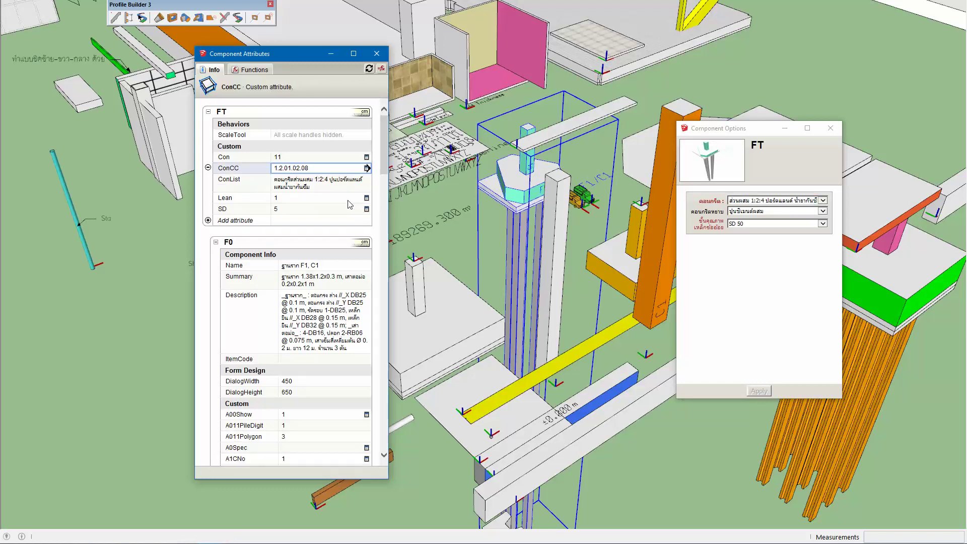
{"action": "key", "text": "alt+Tab"}
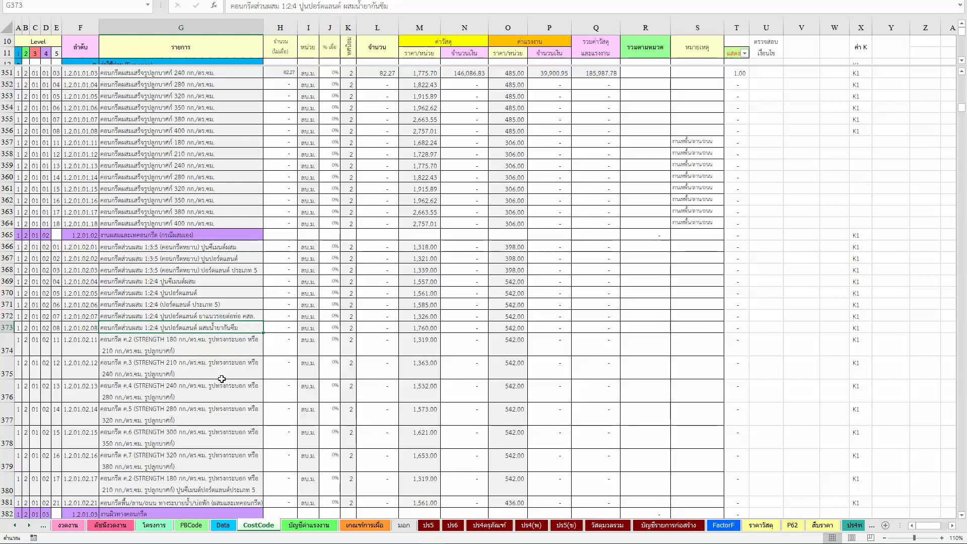
Step: Review the CostCode sheet's concrete rows around 345–397, then return to SketchUp
{"action": "scroll", "coordinate": [205, 401], "scroll_direction": "down", "scroll_amount": 3}
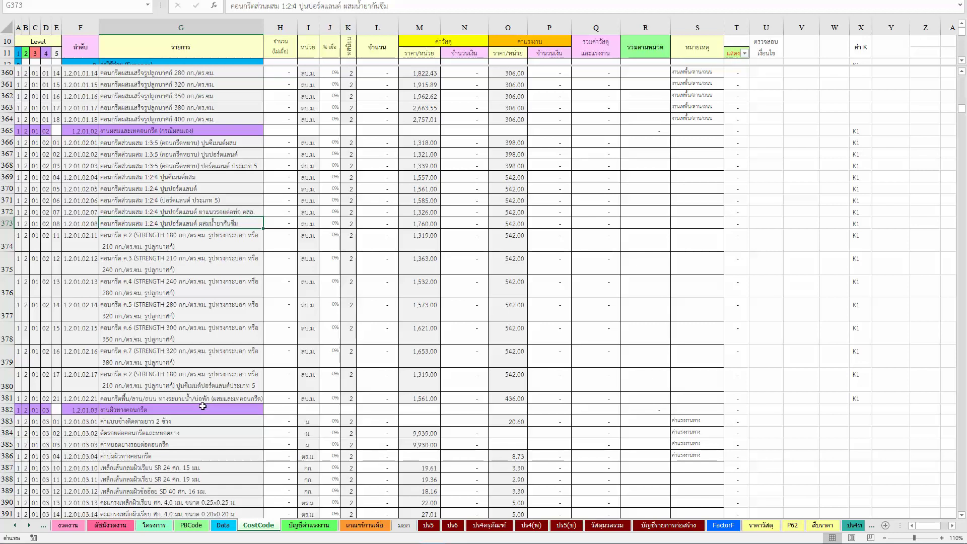
{"action": "scroll", "coordinate": [202, 406], "scroll_direction": "down", "scroll_amount": 2}
{"action": "scroll", "coordinate": [203, 406], "scroll_direction": "up", "scroll_amount": 3}
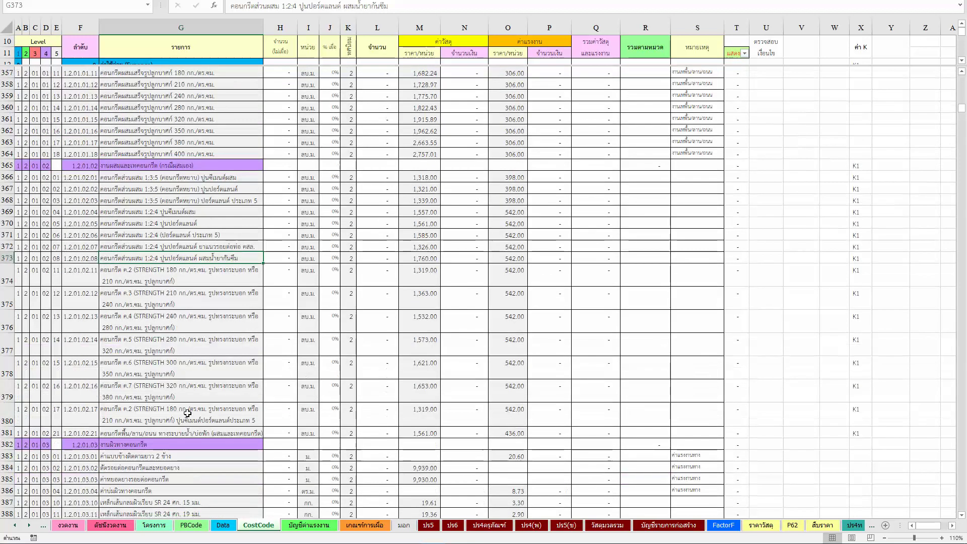
{"action": "scroll", "coordinate": [196, 408], "scroll_direction": "up", "scroll_amount": 2}
{"action": "scroll", "coordinate": [185, 411], "scroll_direction": "up", "scroll_amount": 2}
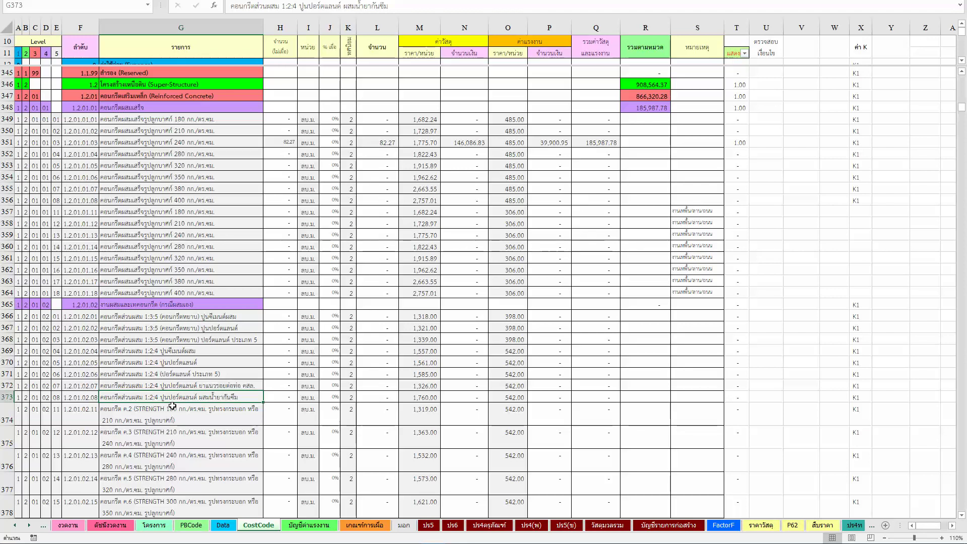
{"action": "key", "text": "alt+Tab"}
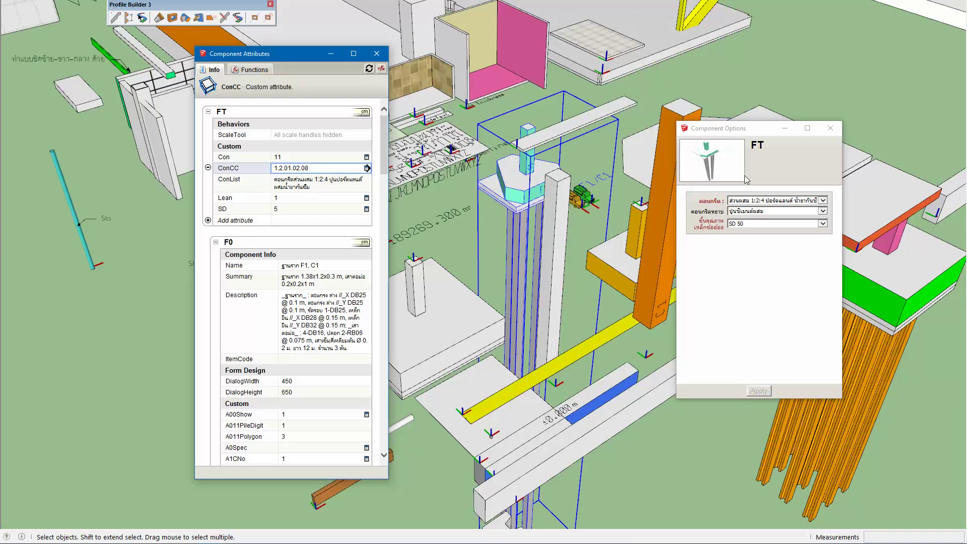
Step: Close the attributes panel and apply the plain 1:2:4 Portland concrete mix to the FT footing
{"action": "left_click", "coordinate": [381, 59]}
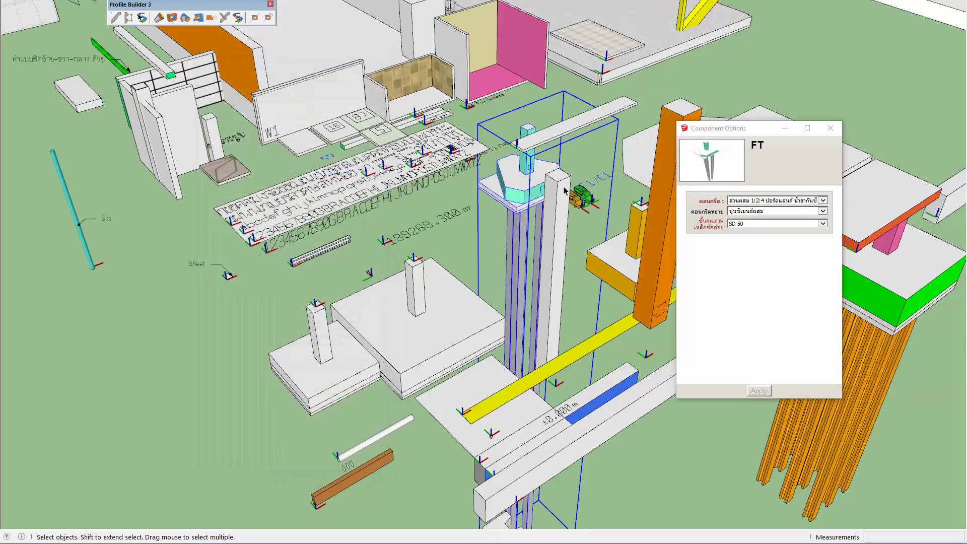
{"action": "mouse_move", "coordinate": [499, 192]}
{"action": "middle_mouse_down"}
{"action": "mouse_move", "coordinate": [512, 178]}
{"action": "mouse_move", "coordinate": [521, 193]}
{"action": "middle_mouse_up"}
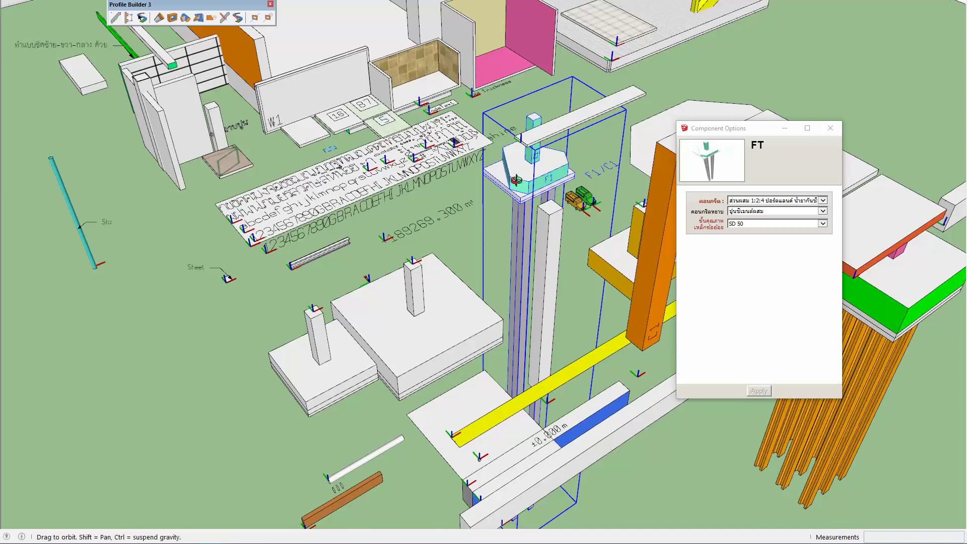
{"action": "left_click", "coordinate": [770, 211]}
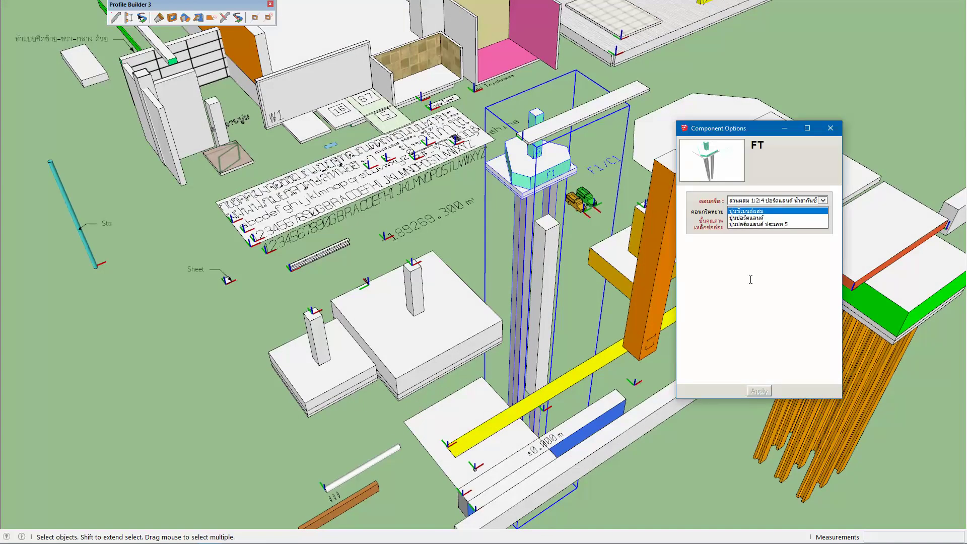
{"action": "left_click", "coordinate": [744, 282]}
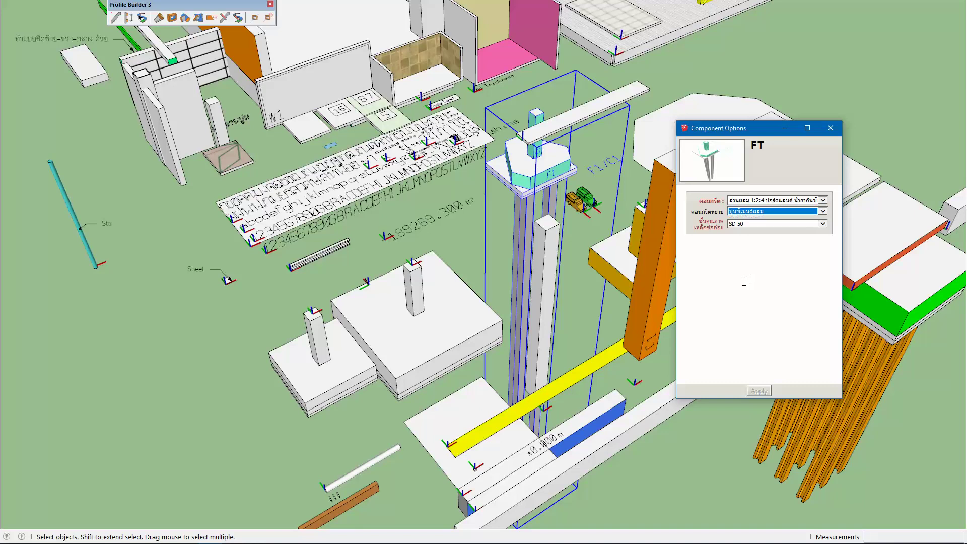
{"action": "left_click", "coordinate": [806, 200]}
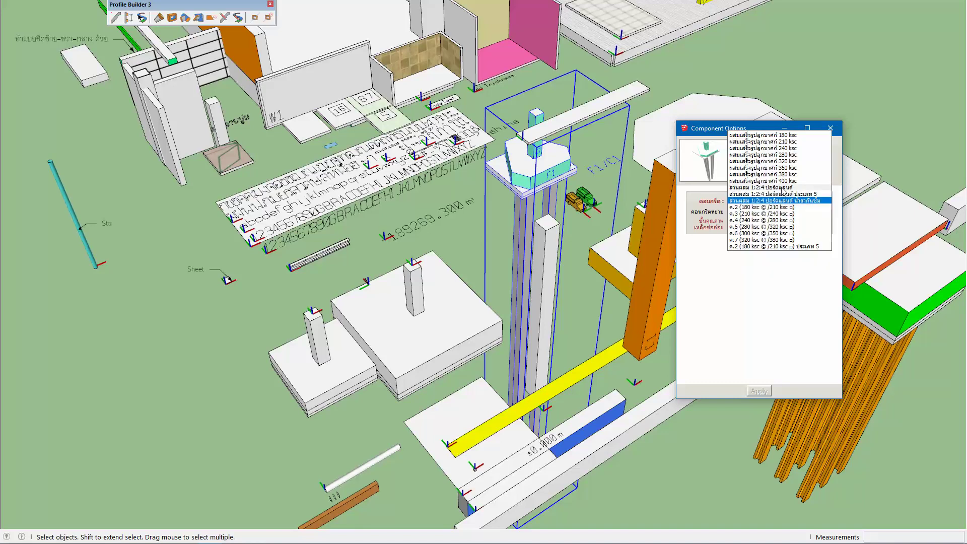
{"action": "left_click", "coordinate": [781, 188]}
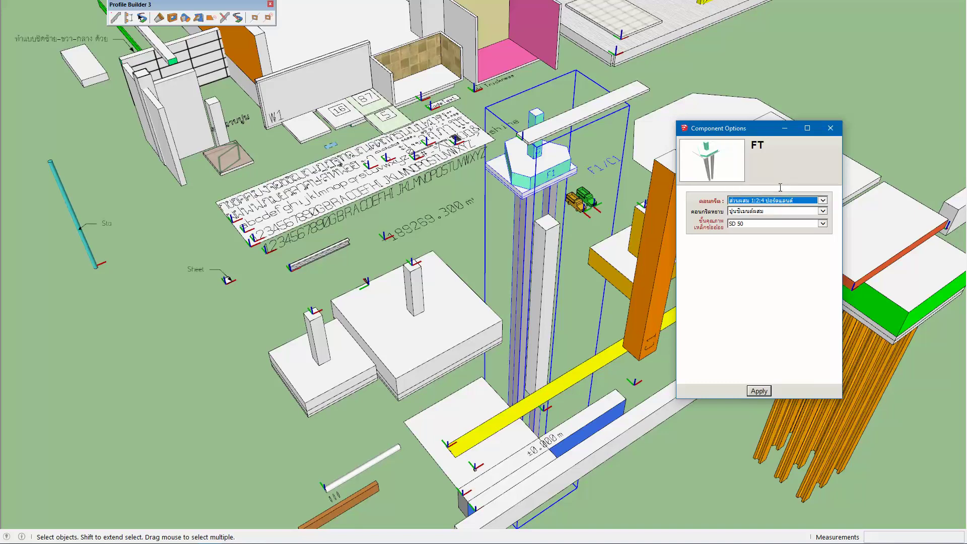
{"action": "left_click", "coordinate": [760, 392]}
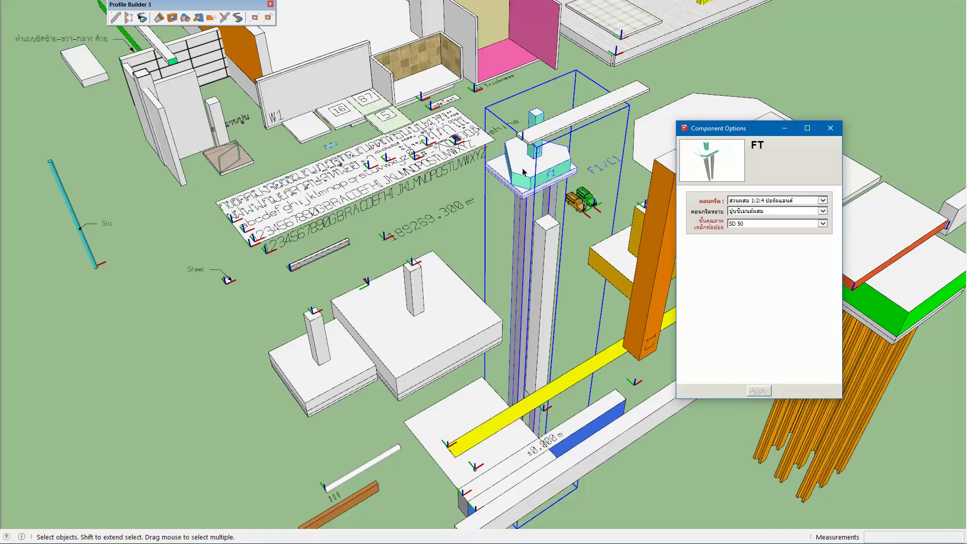
{"action": "middle_click_drag", "start_coordinate": [524, 173], "coordinate": [548, 176]}
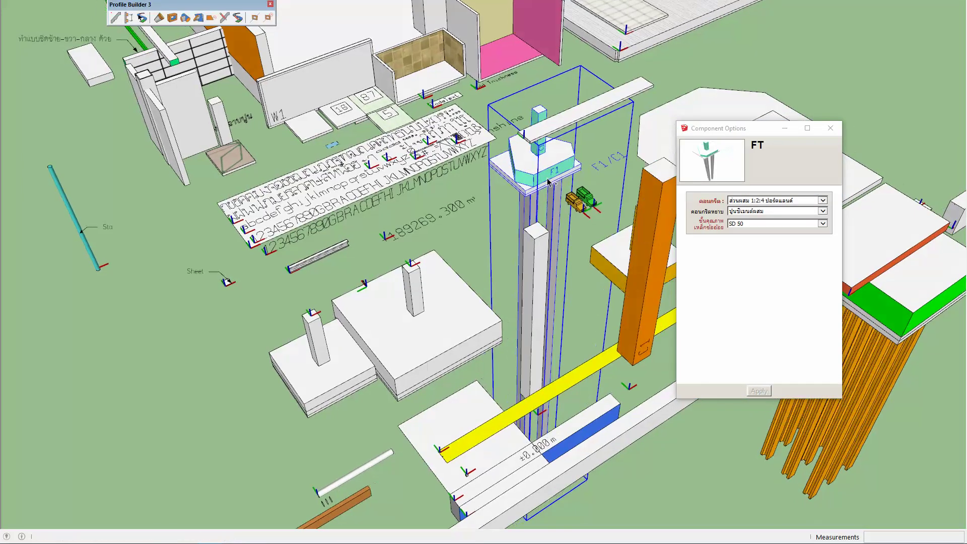
{"action": "key", "text": "alt+Tab"}
{"action": "key", "text": "alt+Tab"}
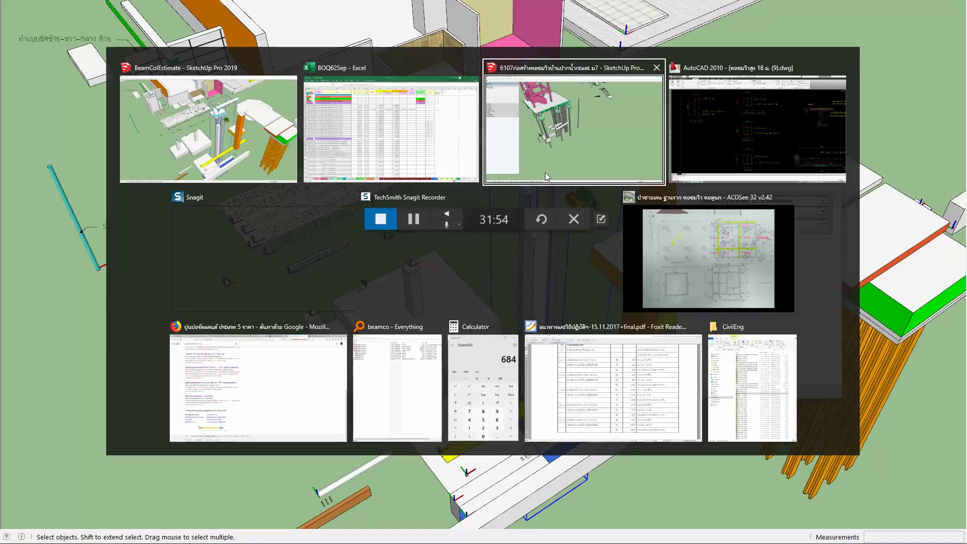
Step: Paste the copied columns and move the FT footing down the blue axis beside the building
{"action": "key", "text": "Escape"}
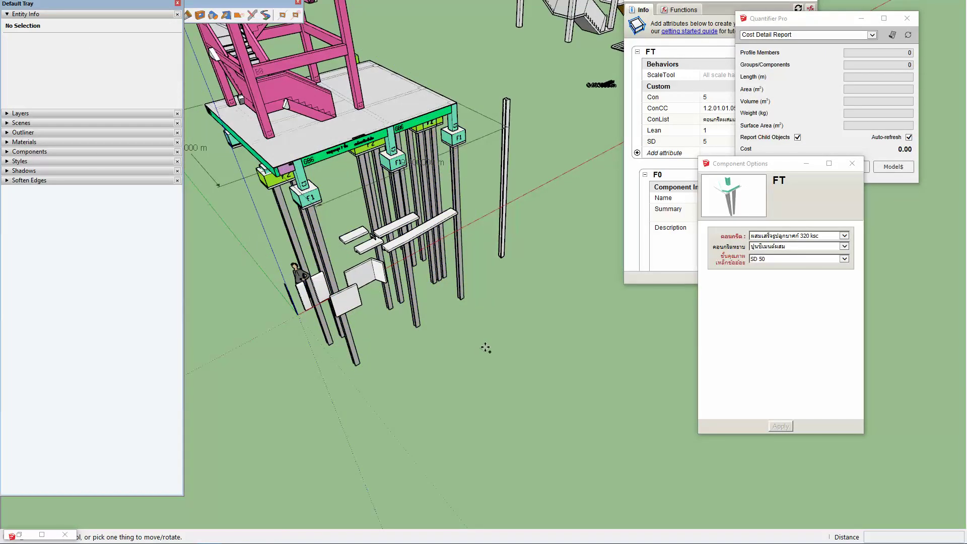
{"action": "key", "text": "ctrl+v"}
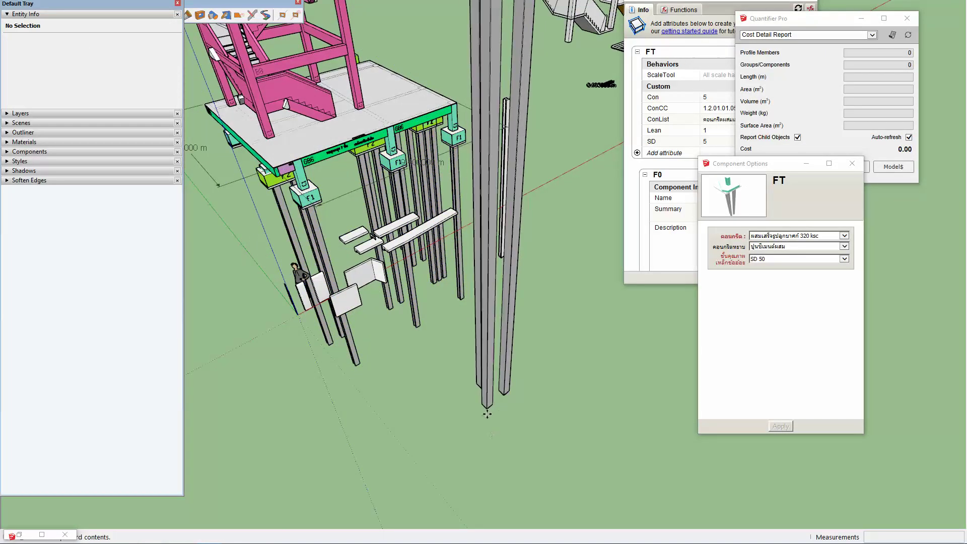
{"action": "left_click", "coordinate": [487, 414]}
{"action": "mouse_move", "coordinate": [488, 414]}
{"action": "middle_mouse_down"}
{"action": "mouse_move", "coordinate": [476, 159]}
{"action": "mouse_move", "coordinate": [482, 18]}
{"action": "middle_mouse_up"}
{"action": "left_click", "coordinate": [482, 18]}
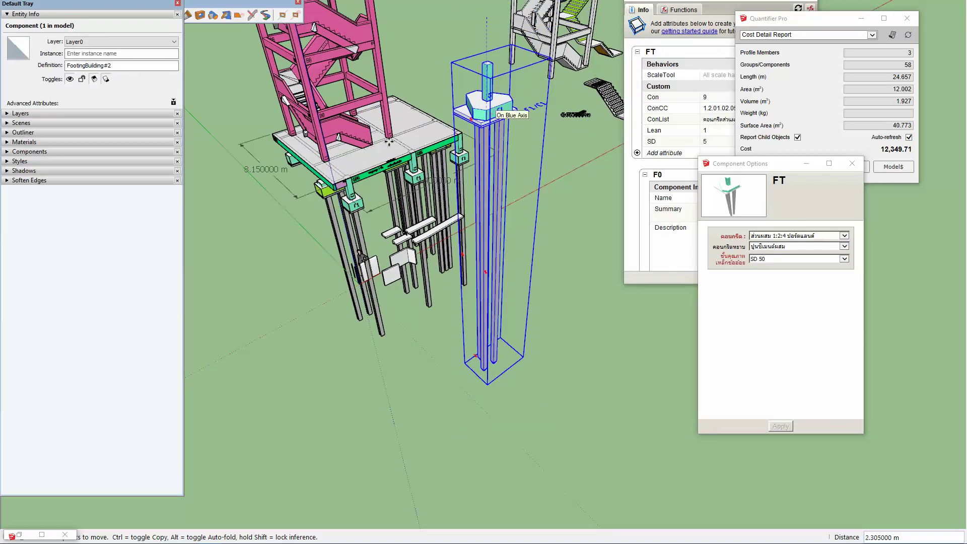
{"action": "left_click", "coordinate": [486, 322]}
{"action": "middle_click_drag", "start_coordinate": [485, 323], "coordinate": [471, 327]}
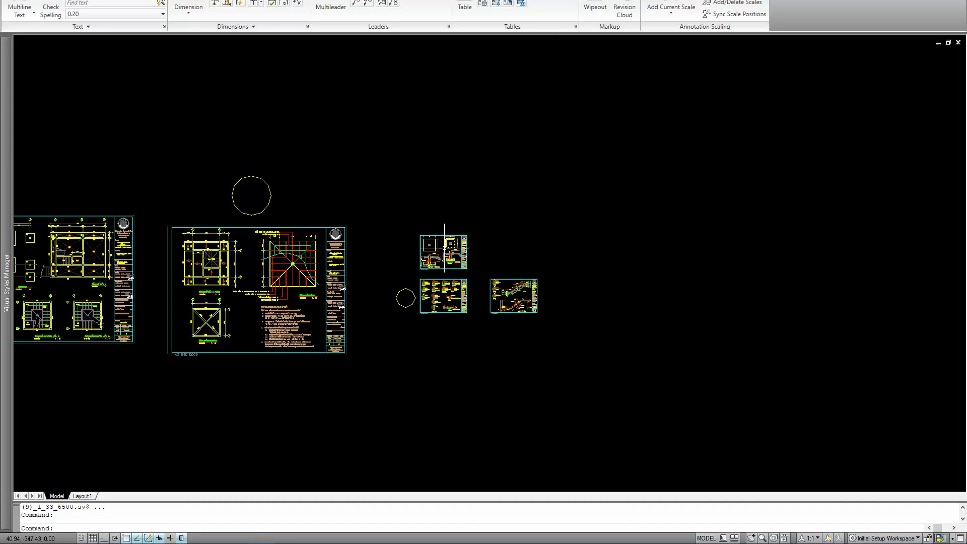
Step: Pan and zoom across the AutoCAD drawing sheets to survey the sheet titles
{"action": "scroll", "coordinate": [449, 245], "scroll_direction": "up", "scroll_amount": 5}
{"action": "scroll", "coordinate": [449, 245], "scroll_direction": "down", "scroll_amount": 8}
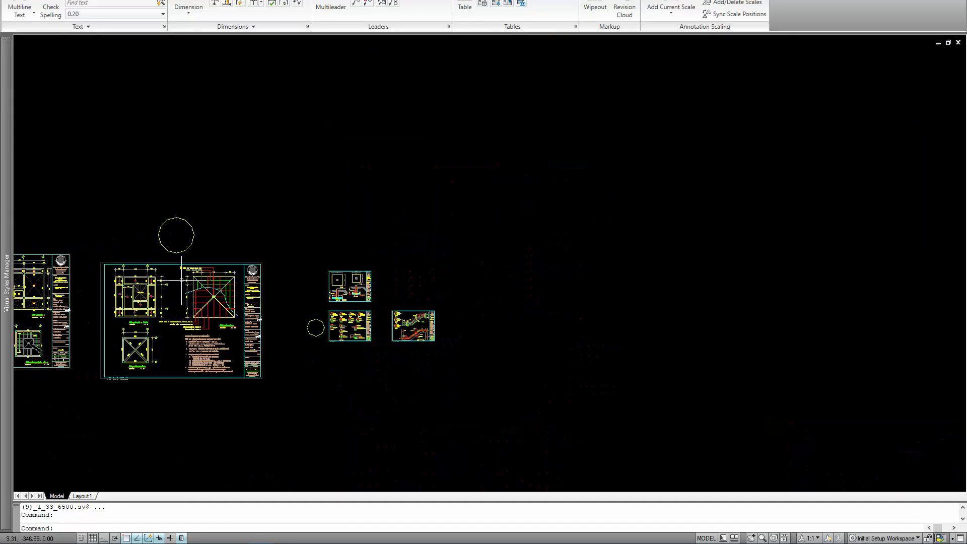
{"action": "middle_click_drag", "start_coordinate": [186, 280], "coordinate": [524, 252]}
{"action": "scroll", "coordinate": [524, 252], "scroll_direction": "up", "scroll_amount": 5}
{"action": "scroll", "coordinate": [524, 252], "scroll_direction": "up", "scroll_amount": 3}
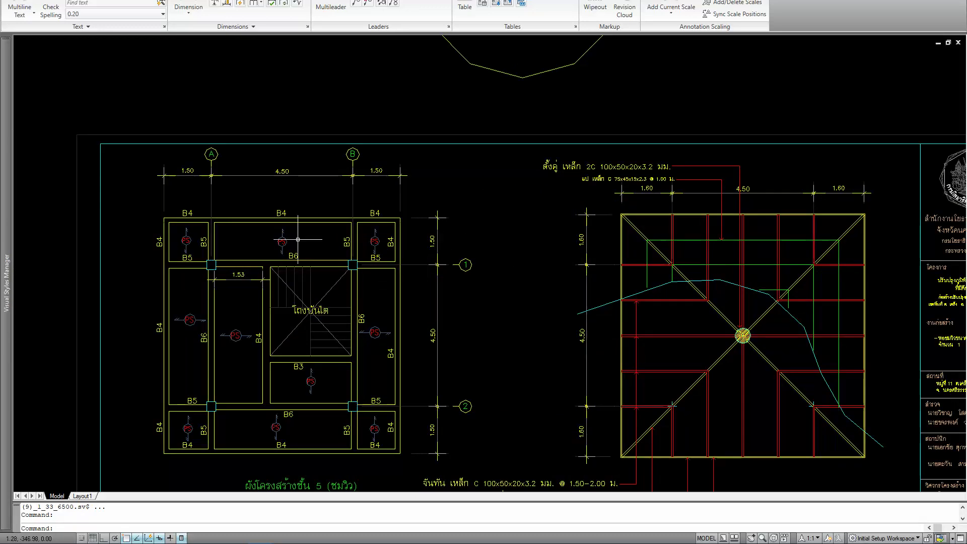
{"action": "middle_click_drag", "start_coordinate": [335, 309], "coordinate": [353, 267]}
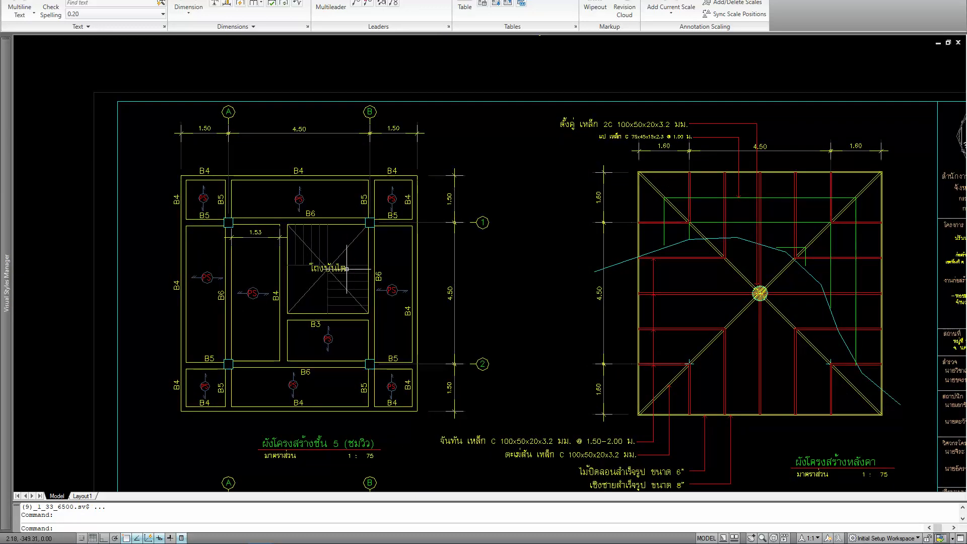
{"action": "scroll", "coordinate": [333, 295], "scroll_direction": "down", "scroll_amount": 8}
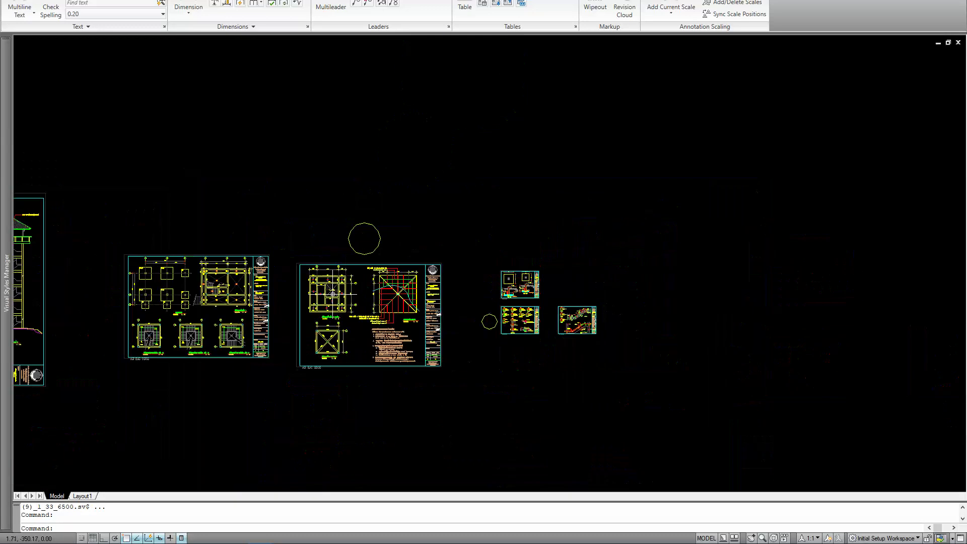
{"action": "middle_click_drag", "start_coordinate": [197, 301], "coordinate": [719, 315]}
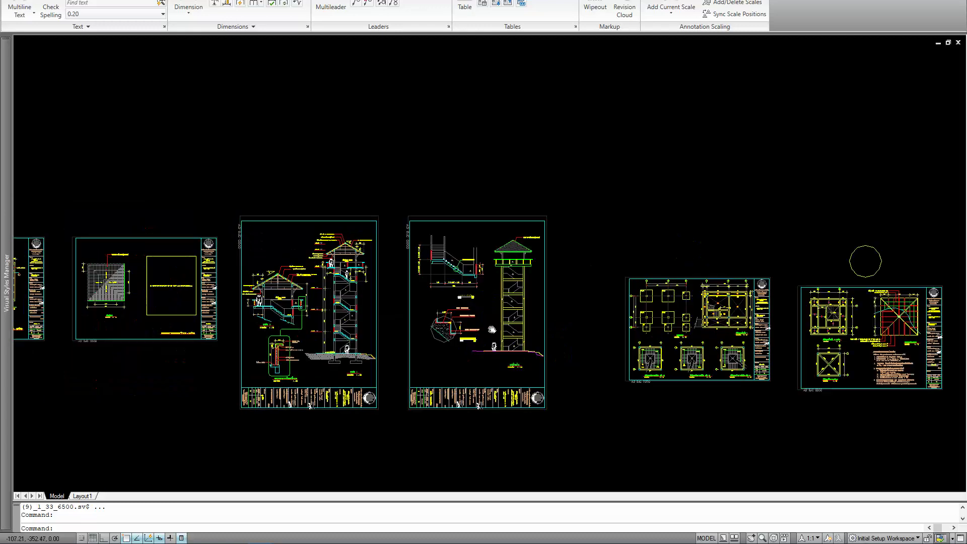
{"action": "middle_click_drag", "start_coordinate": [352, 318], "coordinate": [587, 328]}
{"action": "mouse_move", "coordinate": [358, 338]}
{"action": "middle_mouse_down"}
{"action": "mouse_move", "coordinate": [540, 342]}
{"action": "mouse_move", "coordinate": [96, 314]}
{"action": "middle_mouse_up"}
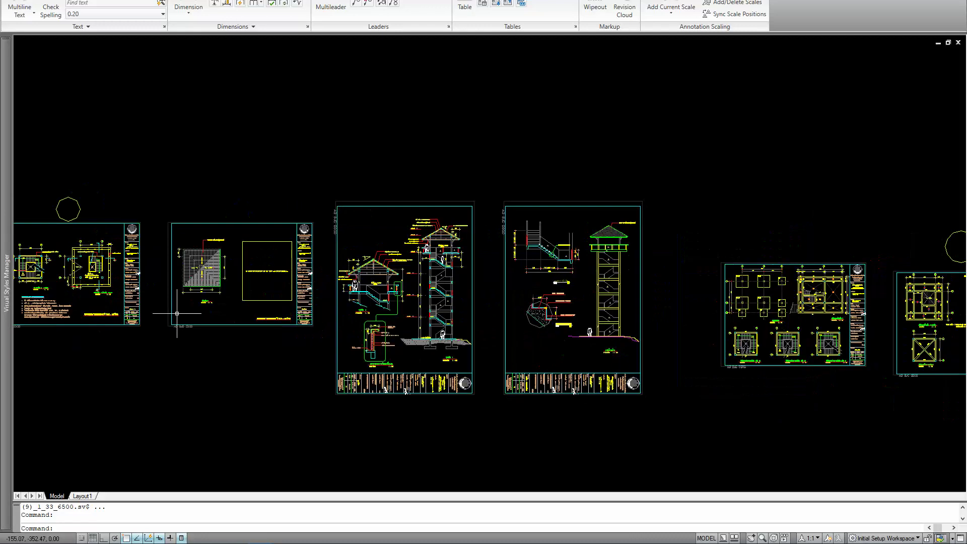
{"action": "mouse_move", "coordinate": [480, 313]}
{"action": "middle_mouse_down"}
{"action": "mouse_move", "coordinate": [443, 322]}
{"action": "mouse_move", "coordinate": [101, 299]}
{"action": "middle_mouse_up"}
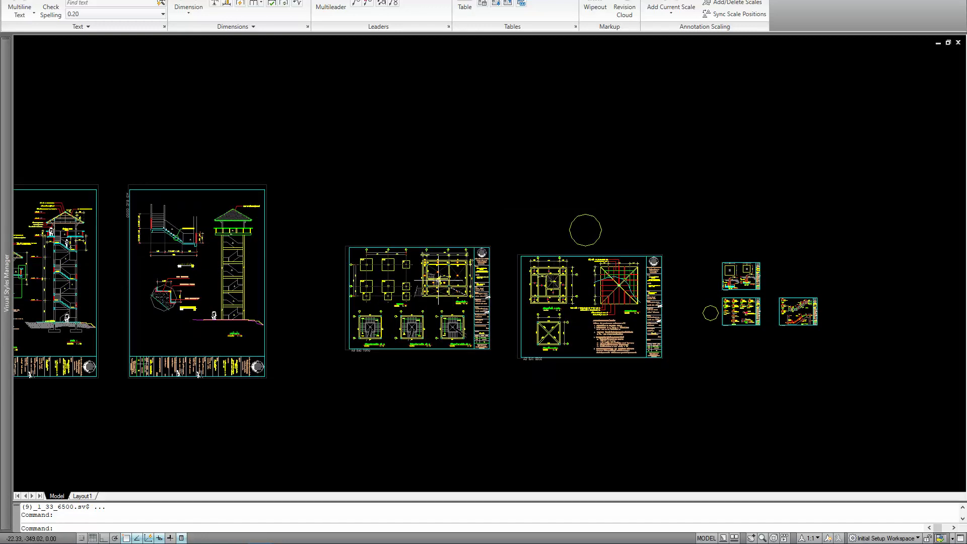
Step: Zoom into the foundation plan with the F1,C1 and F2 footings and the 6.55 dimension
{"action": "scroll", "coordinate": [443, 290], "scroll_direction": "up", "scroll_amount": 7}
{"action": "scroll", "coordinate": [378, 302], "scroll_direction": "up", "scroll_amount": 4}
{"action": "scroll", "coordinate": [358, 309], "scroll_direction": "down", "scroll_amount": 2}
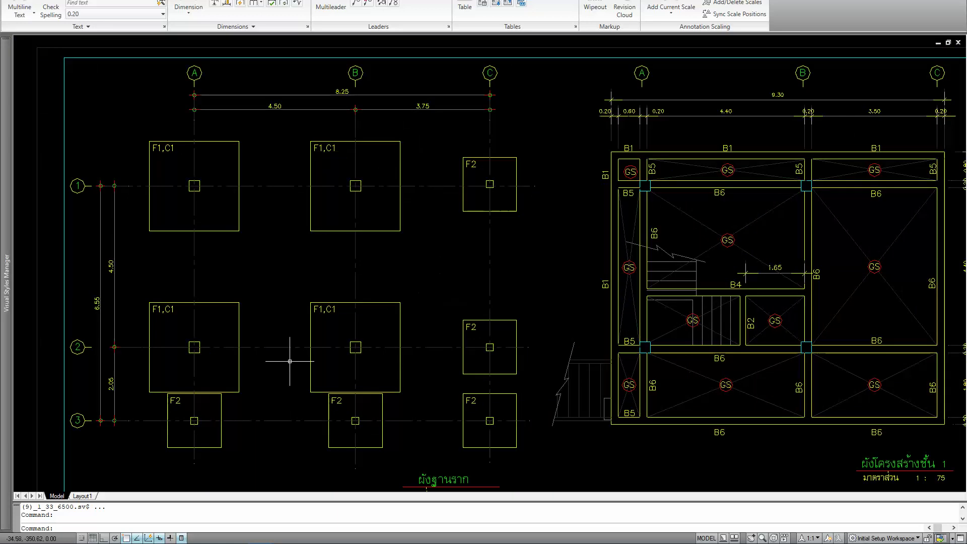
{"action": "middle_click_drag", "start_coordinate": [327, 389], "coordinate": [366, 334]}
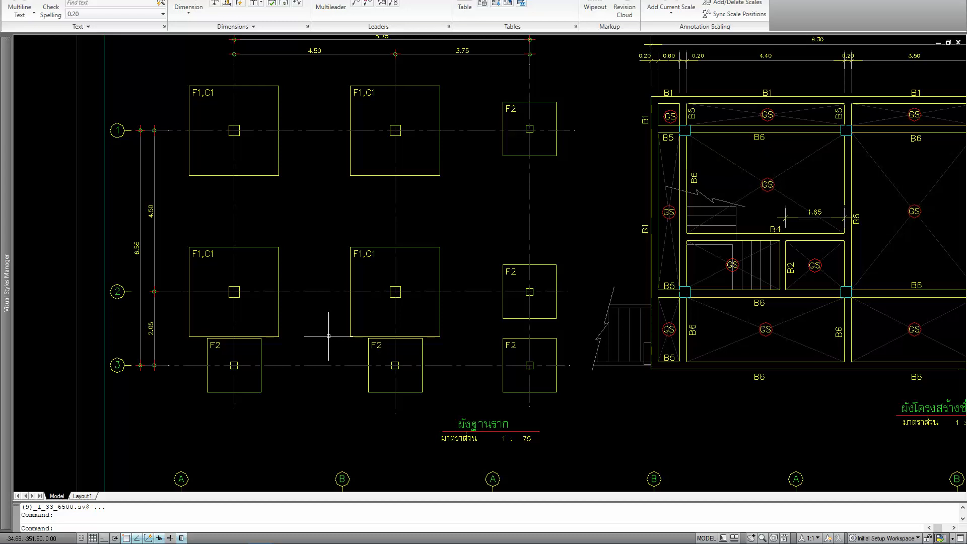
{"action": "scroll", "coordinate": [151, 264], "scroll_direction": "up", "scroll_amount": 3}
{"action": "scroll", "coordinate": [151, 263], "scroll_direction": "up", "scroll_amount": 2}
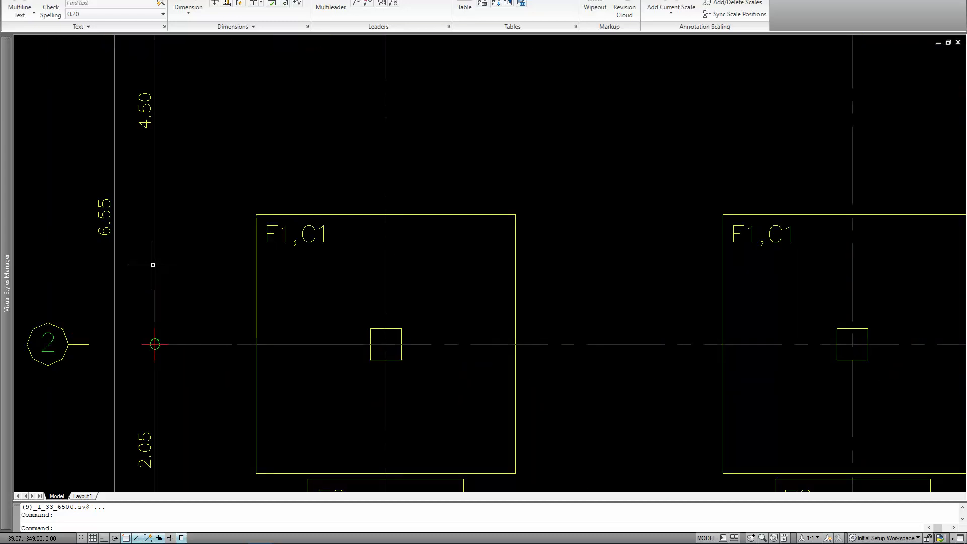
{"action": "scroll", "coordinate": [152, 265], "scroll_direction": "down", "scroll_amount": 6}
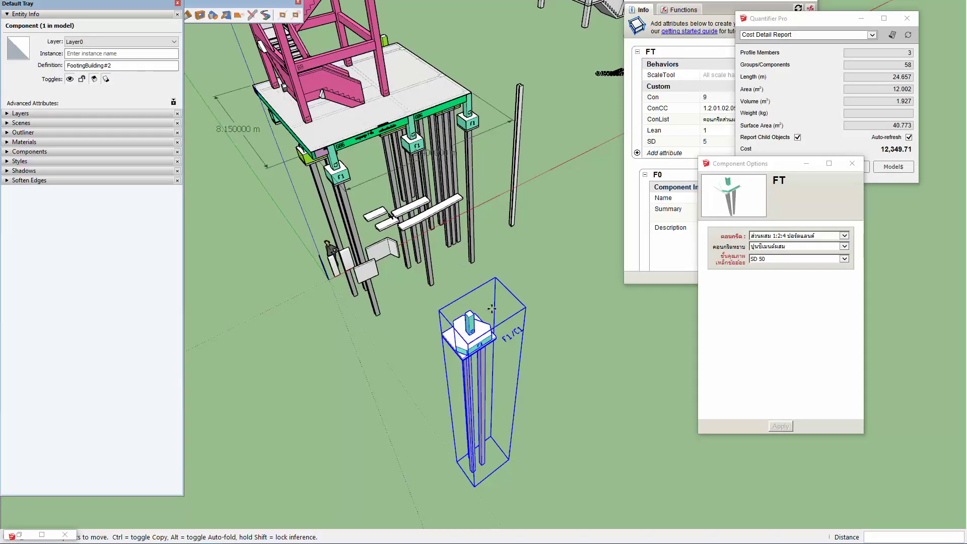
{"action": "middle_click_drag", "start_coordinate": [471, 339], "coordinate": [466, 345]}
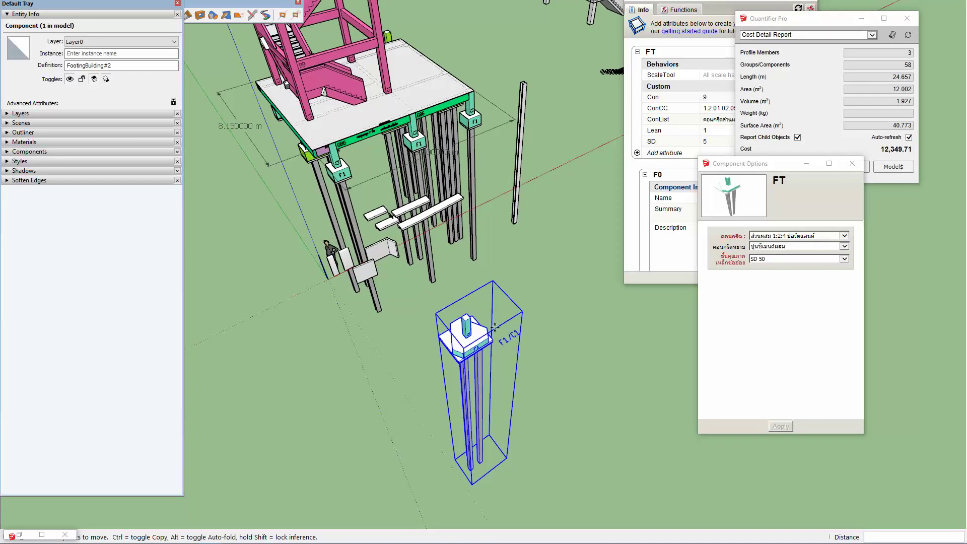
{"action": "middle_click_drag", "start_coordinate": [390, 215], "coordinate": [483, 132]}
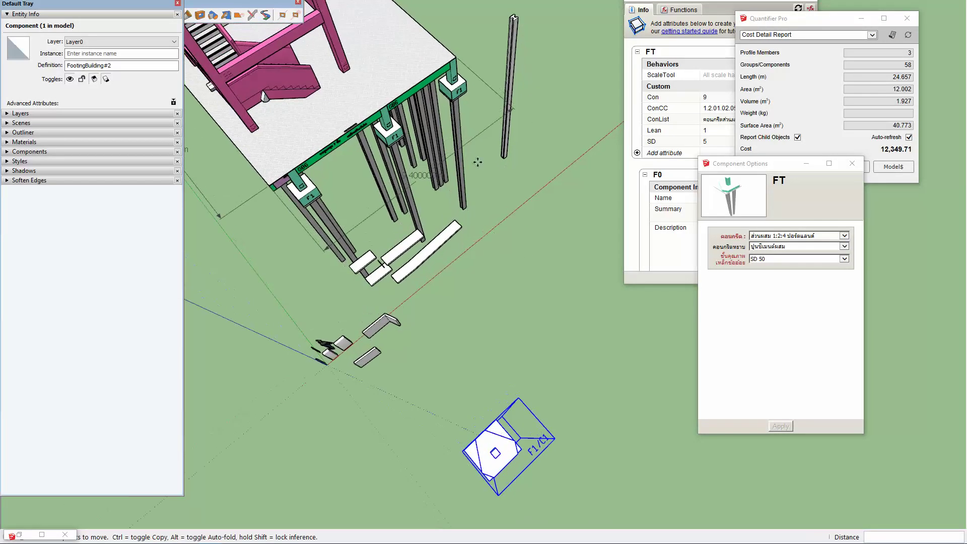
{"action": "key", "text": "e"}
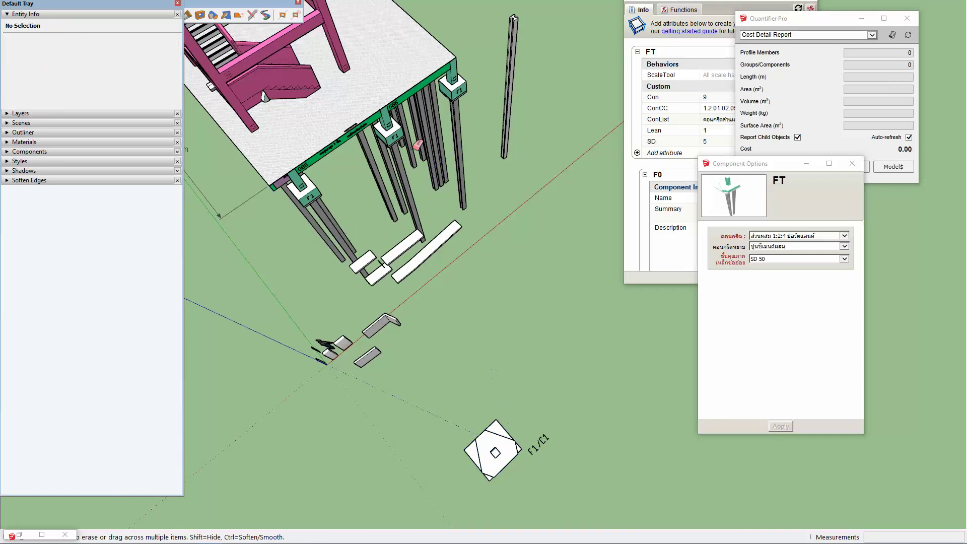
{"action": "key", "text": "t"}
{"action": "scroll", "coordinate": [415, 129], "scroll_direction": "up", "scroll_amount": 2}
{"action": "left_click", "coordinate": [404, 127]}
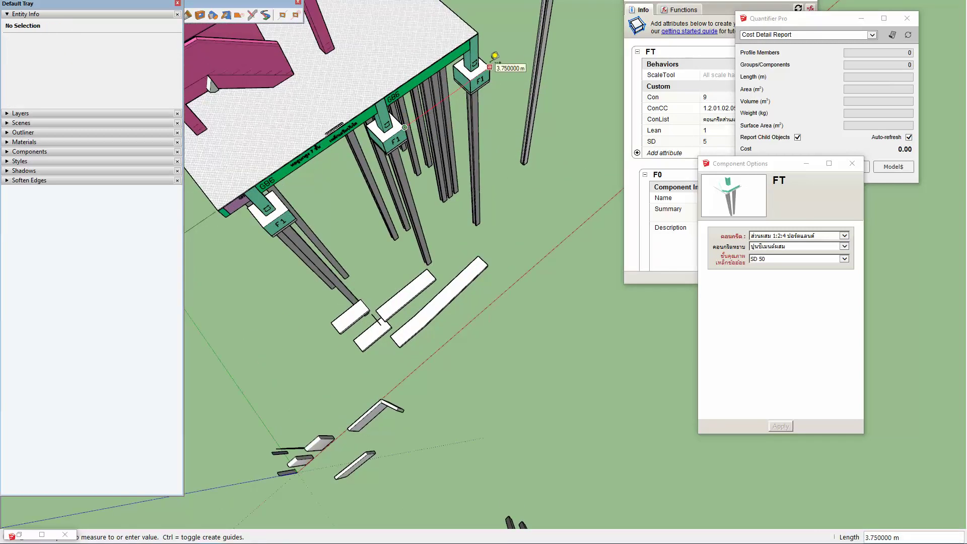
{"action": "key", "text": "space"}
{"action": "scroll", "coordinate": [471, 352], "scroll_direction": "down", "scroll_amount": 3}
{"action": "scroll", "coordinate": [356, 210], "scroll_direction": "up", "scroll_amount": 2}
{"action": "middle_click_drag", "start_coordinate": [356, 209], "coordinate": [426, 354], "text": "shift"}
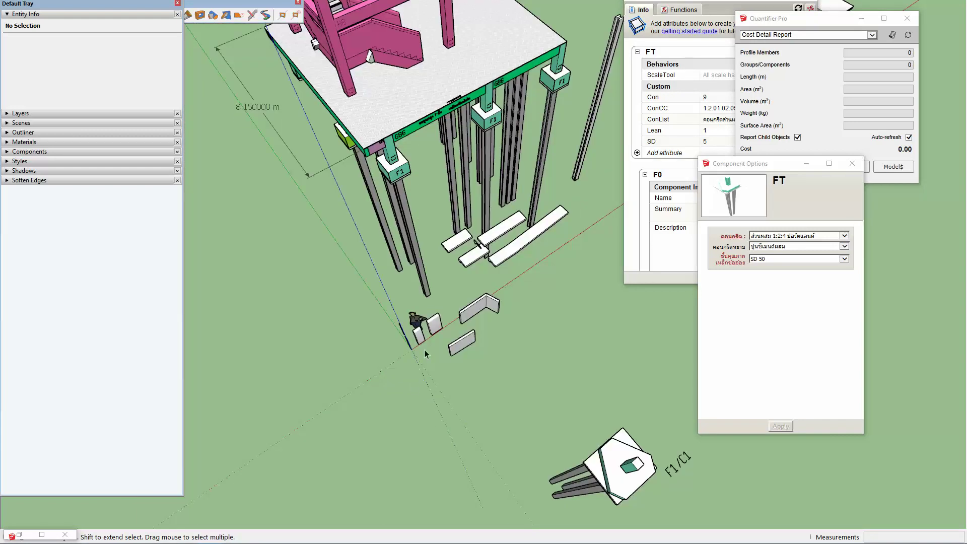
{"action": "middle_click_drag", "start_coordinate": [591, 444], "coordinate": [419, 363], "text": "shift"}
{"action": "left_click", "coordinate": [427, 377]}
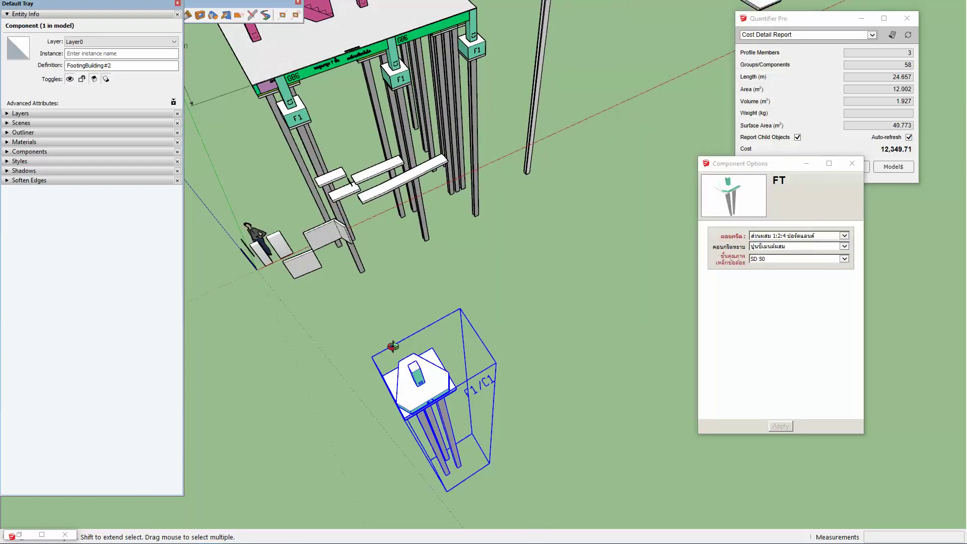
{"action": "scroll", "coordinate": [410, 295], "scroll_direction": "up", "scroll_amount": 3}
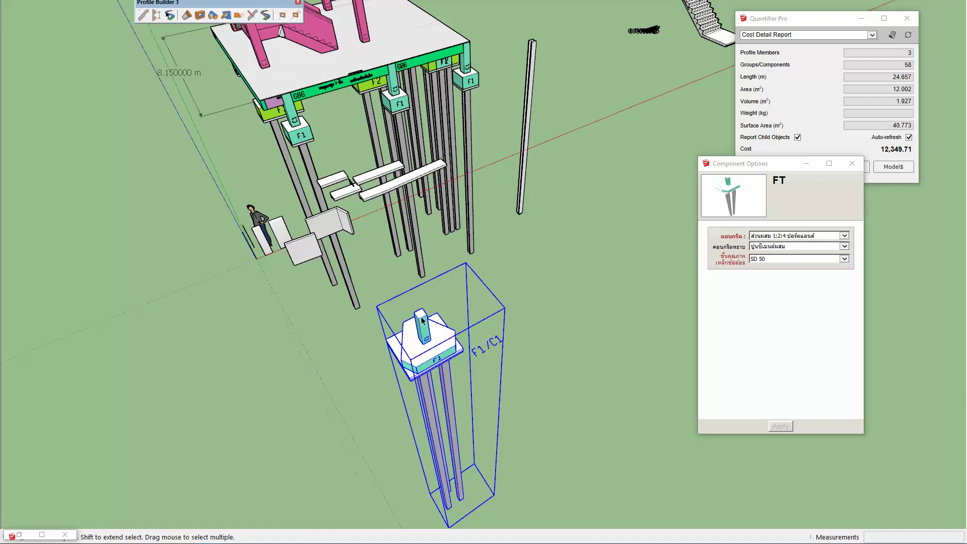
Step: Apply type 5 Portland cement, SD 40 steel and the 1:2:4 type 5 Portland mix to FT
{"action": "left_click", "coordinate": [798, 247]}
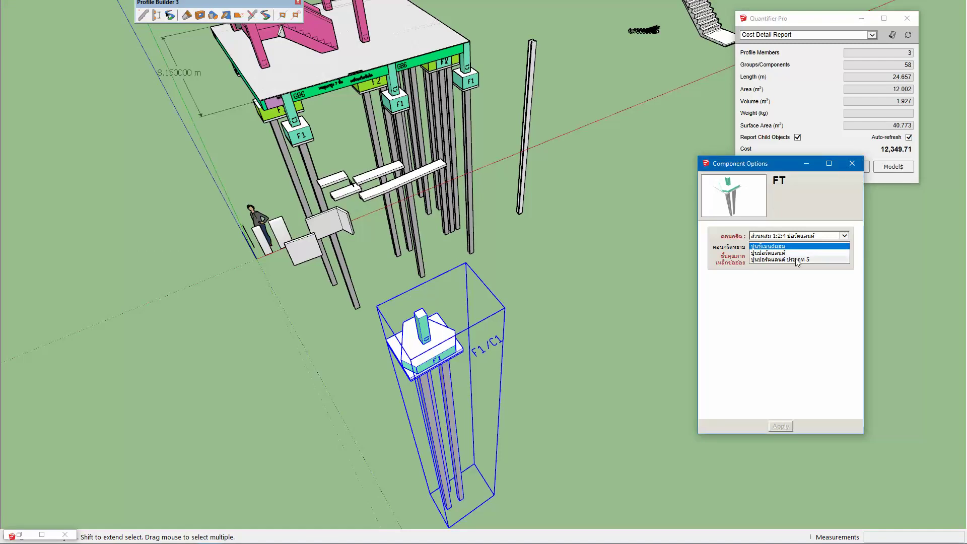
{"action": "left_click", "coordinate": [797, 260]}
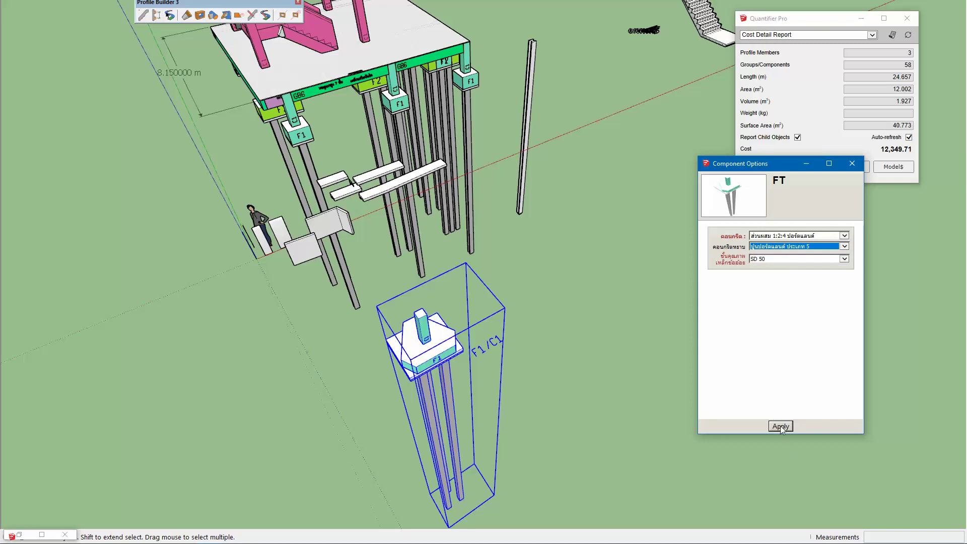
{"action": "left_click", "coordinate": [769, 259]}
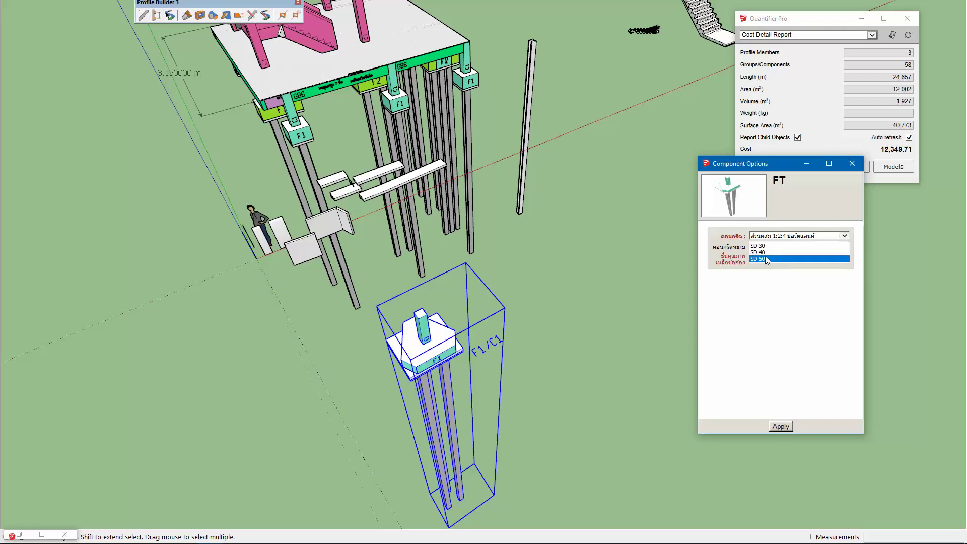
{"action": "left_click", "coordinate": [764, 256]}
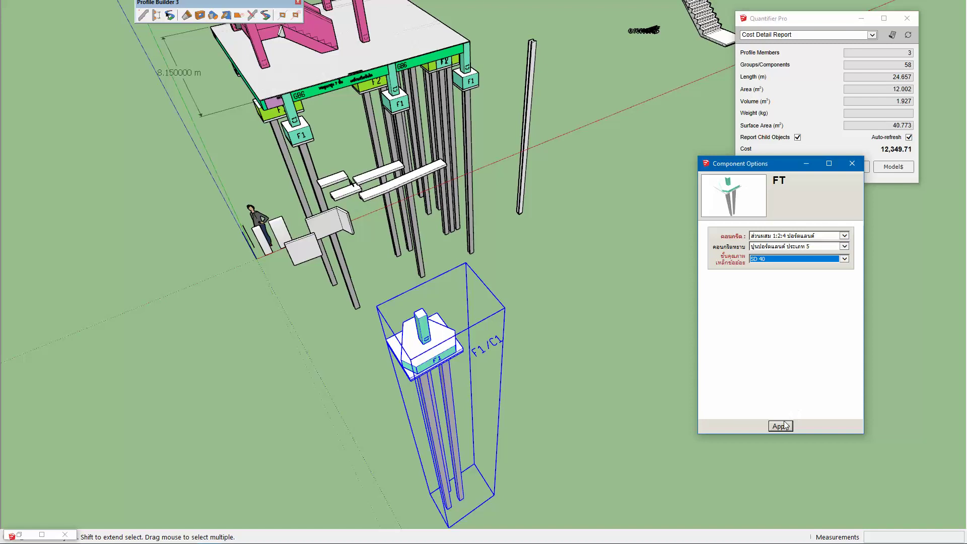
{"action": "left_click", "coordinate": [804, 239]}
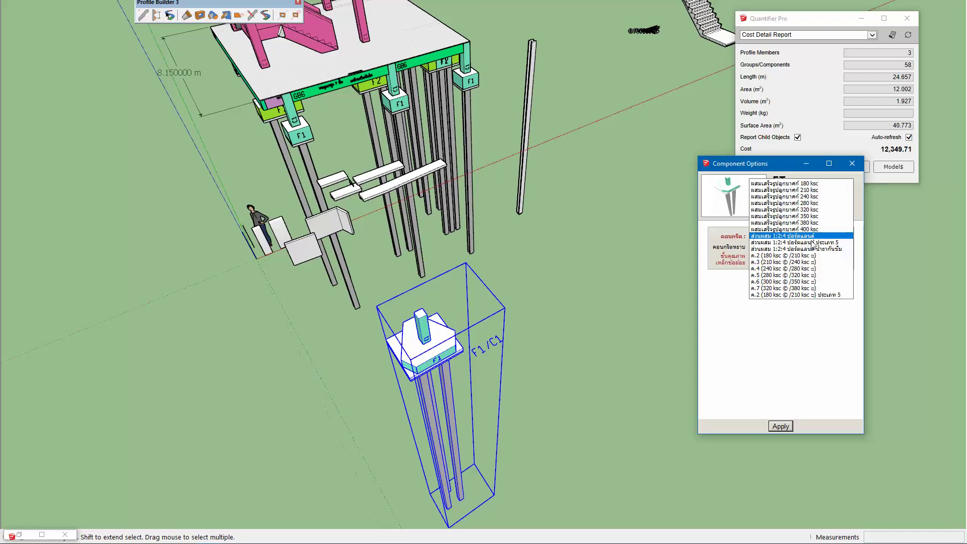
{"action": "left_click", "coordinate": [821, 245]}
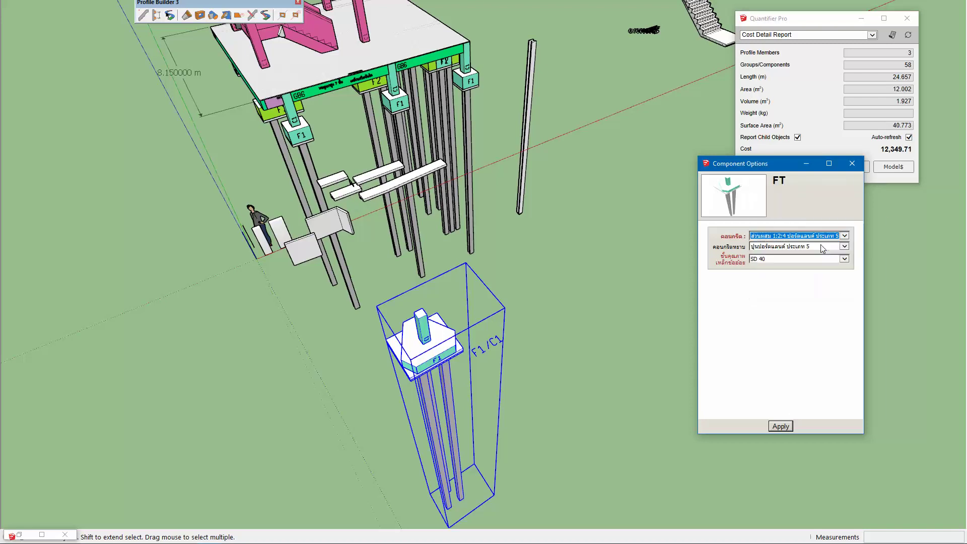
{"action": "left_click", "coordinate": [782, 425]}
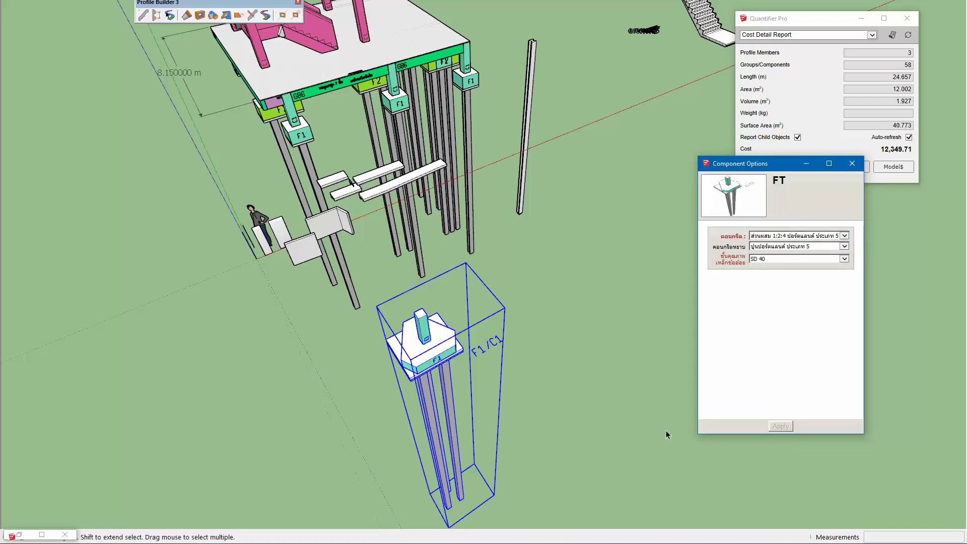
Step: Select the inner F1, C1 footing component and hide its number label
{"action": "double_click", "coordinate": [447, 347]}
{"action": "left_click", "coordinate": [447, 347]}
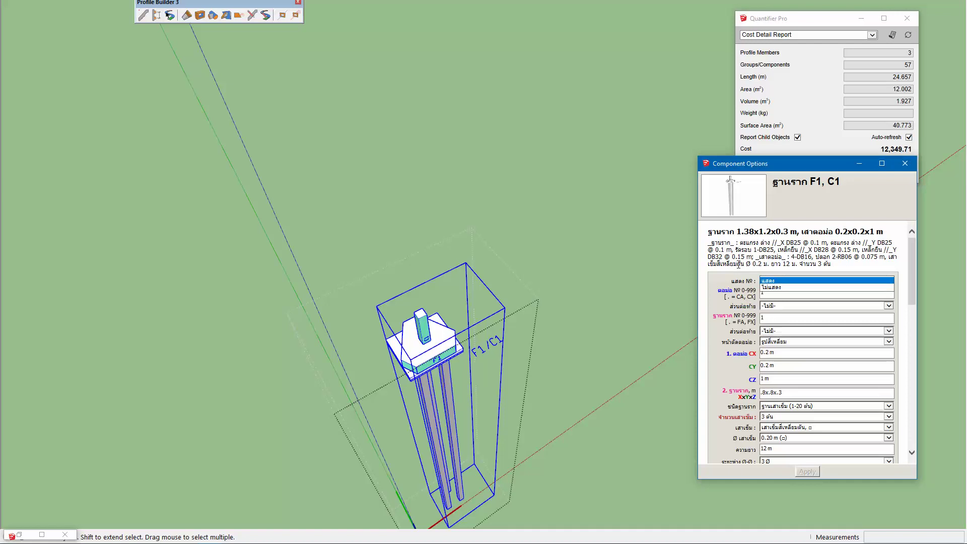
{"action": "left_click", "coordinate": [779, 288]}
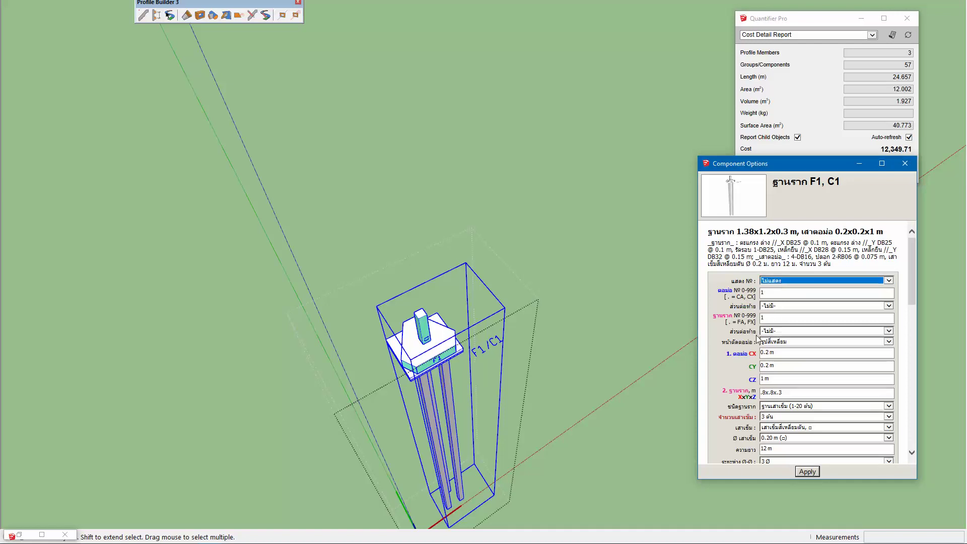
{"action": "left_click_drag", "start_coordinate": [766, 163], "coordinate": [638, 44]}
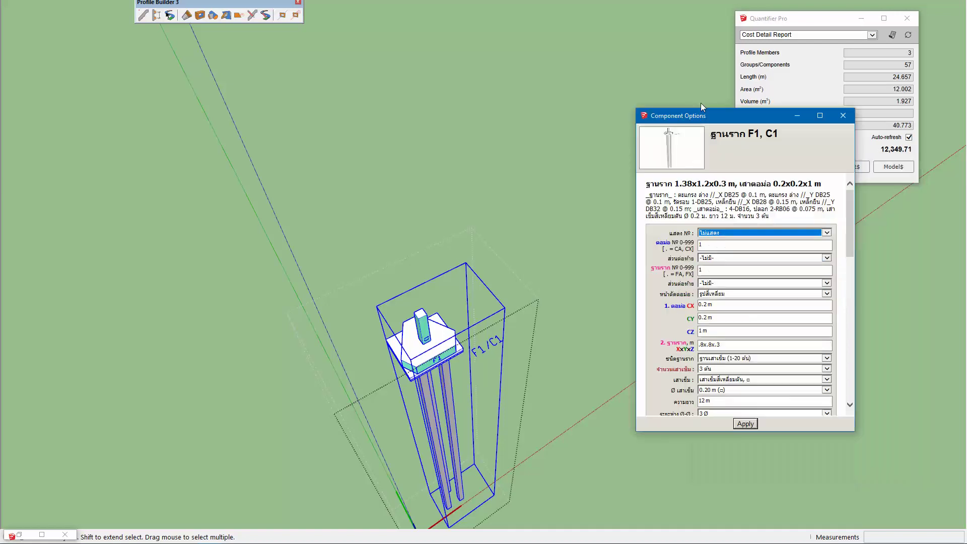
{"action": "left_click_drag", "start_coordinate": [703, 361], "coordinate": [702, 497]}
Step: Set the column size to CX 0.35, CY 0.35 and CZ 1.4 m, leaving the pile settings unchanged
{"action": "triple_click", "coordinate": [659, 231]}
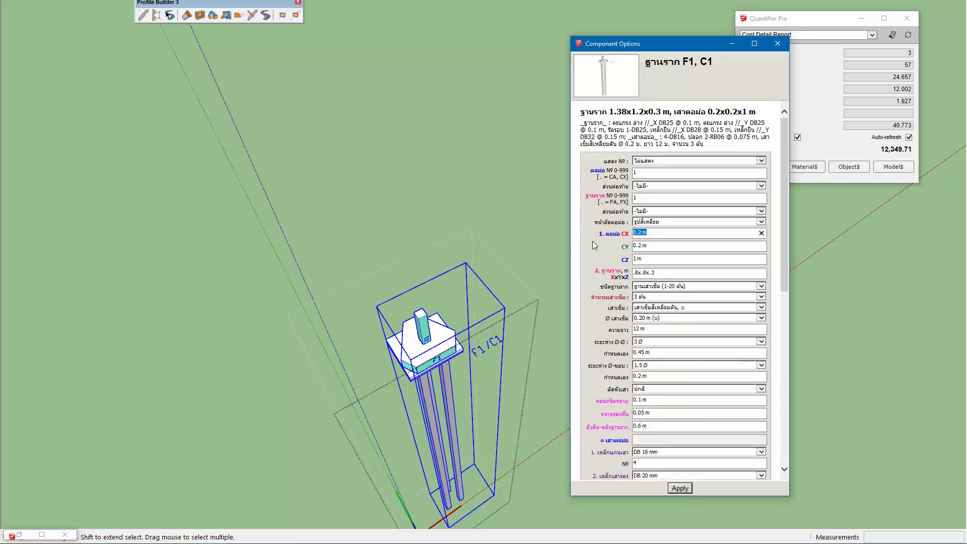
{"action": "type", "text": "0.35"}
{"action": "key", "text": "Tab"}
{"action": "type", "text": "0.35"}
{"action": "key", "text": "Tab"}
{"action": "type", "text": "1.4"}
{"action": "left_click", "coordinate": [710, 289]}
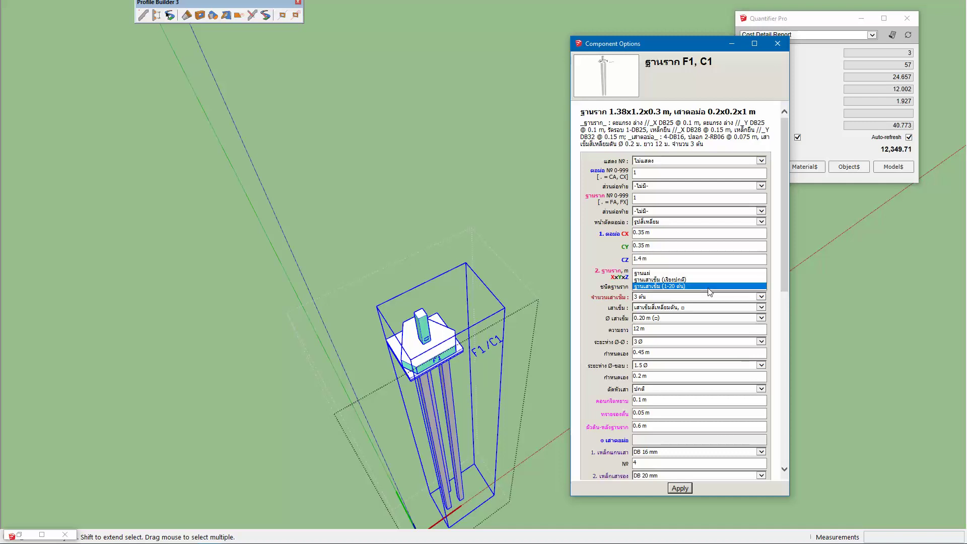
{"action": "left_click", "coordinate": [675, 297]}
{"action": "key", "text": "Escape"}
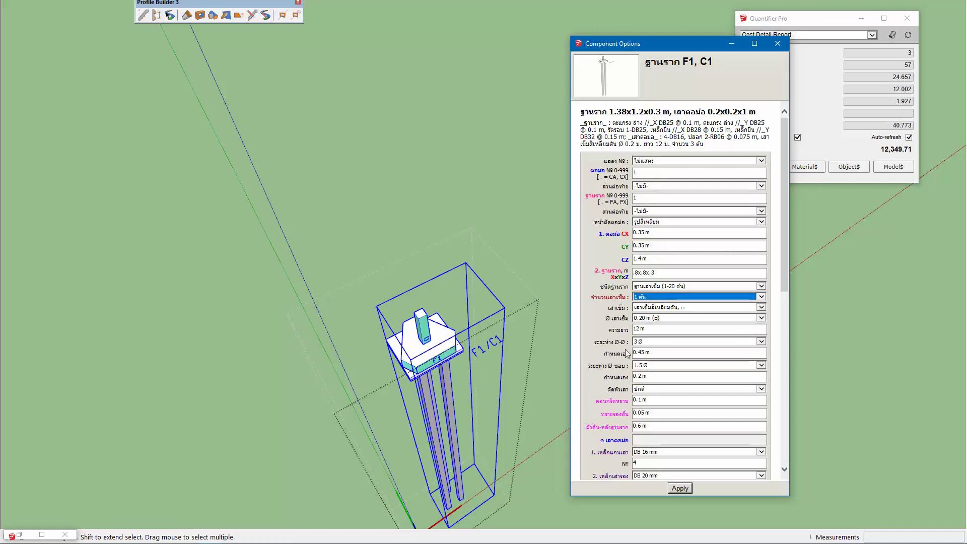
Step: Set 0.30 m I-shaped piles and a sand bed thickness of 0
{"action": "left_click", "coordinate": [663, 318]}
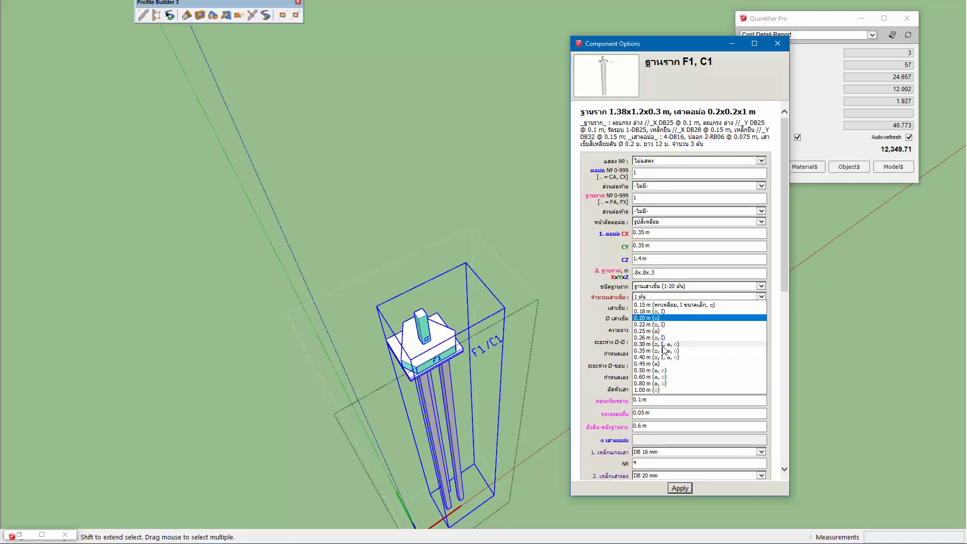
{"action": "left_click", "coordinate": [663, 344]}
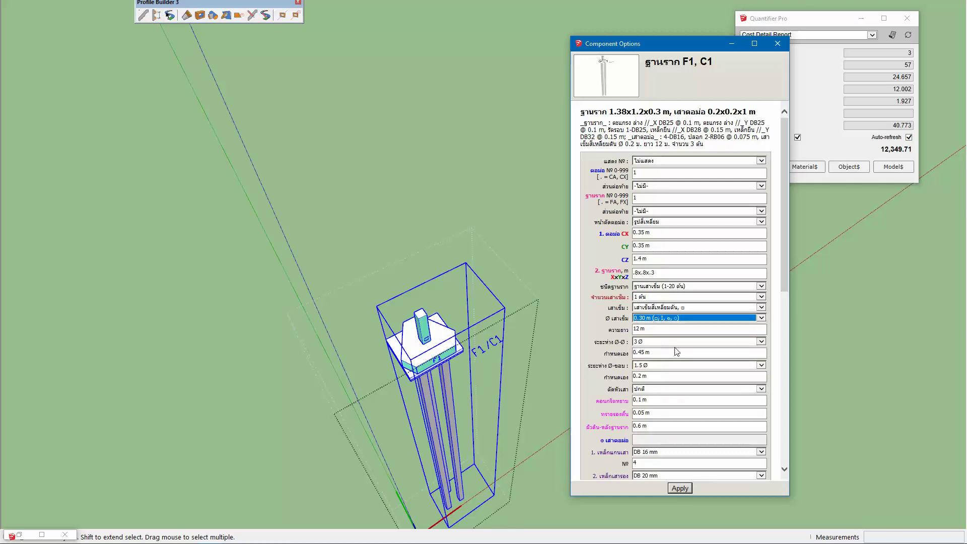
{"action": "left_click", "coordinate": [663, 310]}
{"action": "left_click", "coordinate": [663, 317]}
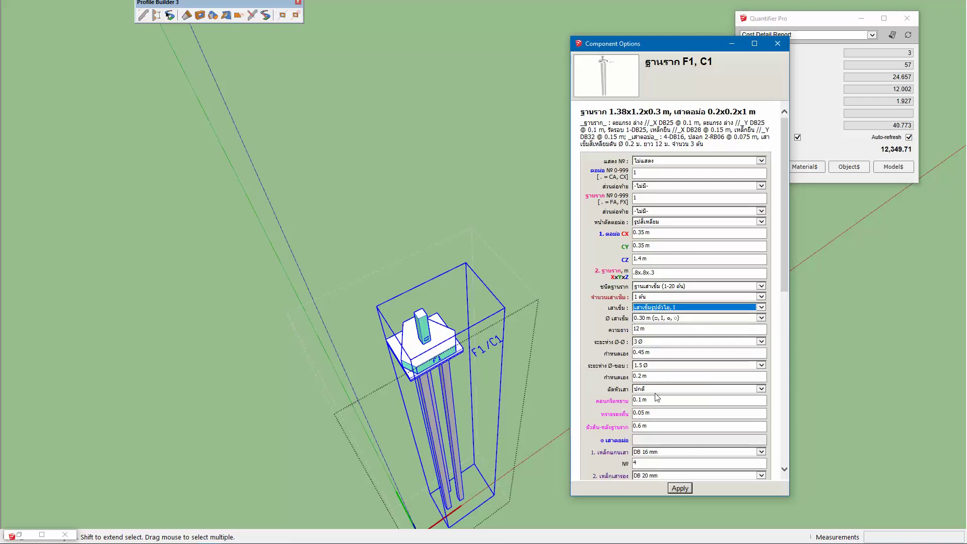
{"action": "double_click", "coordinate": [658, 412]}
{"action": "type", "text": "0"}
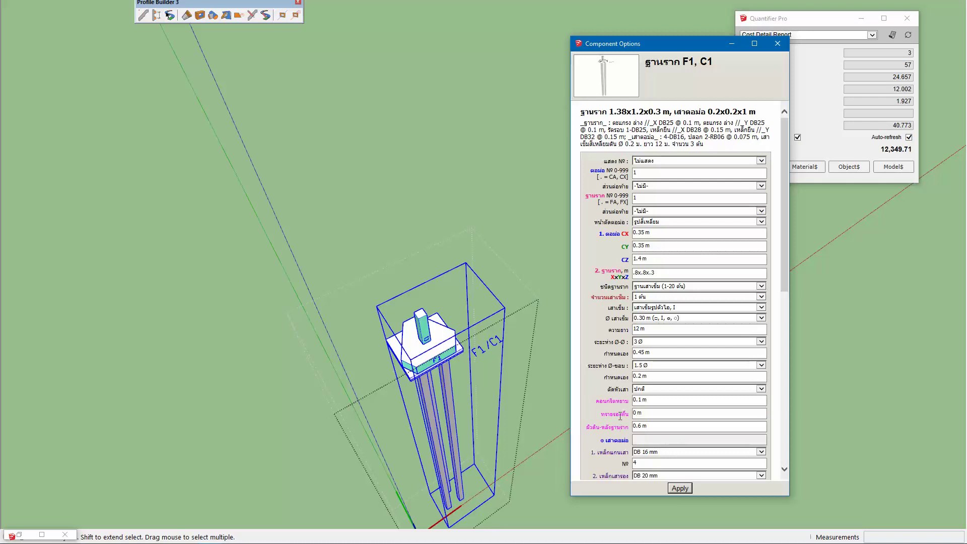
Step: Use eight DB 20 mm column bars, no second bars, and 0.2 m tie spacing
{"action": "scroll", "coordinate": [663, 419], "scroll_direction": "down", "scroll_amount": 5}
{"action": "left_click", "coordinate": [666, 338]}
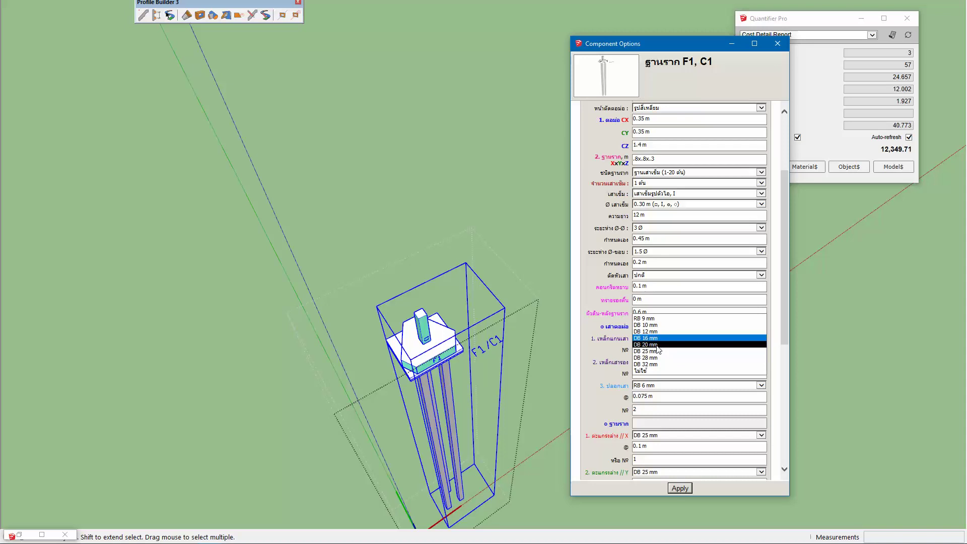
{"action": "left_click", "coordinate": [658, 345]}
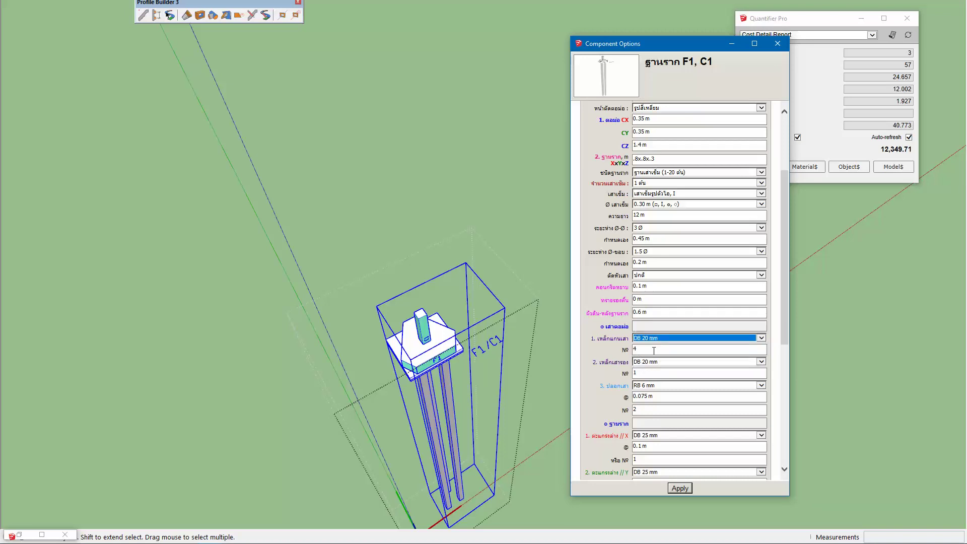
{"action": "left_click", "coordinate": [631, 351]}
{"action": "double_click", "coordinate": [630, 352]}
{"action": "type", "text": "8"}
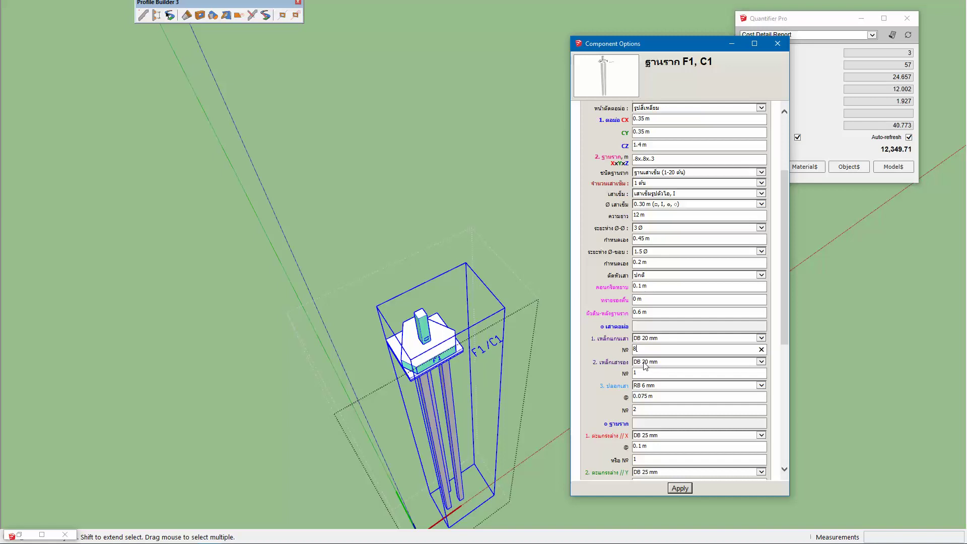
{"action": "left_click", "coordinate": [646, 365]}
{"action": "left_click", "coordinate": [668, 392]}
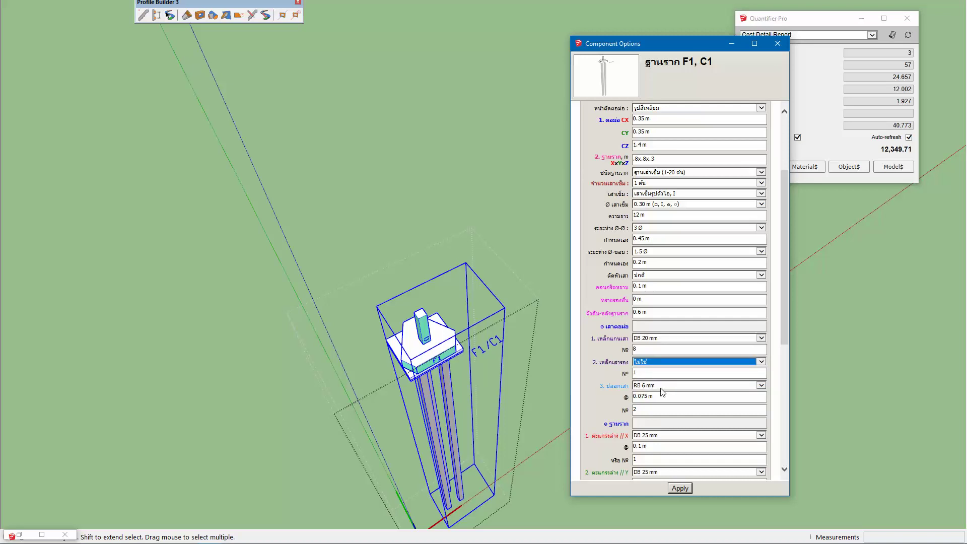
{"action": "triple_click", "coordinate": [662, 398]}
{"action": "type", "text": "."}
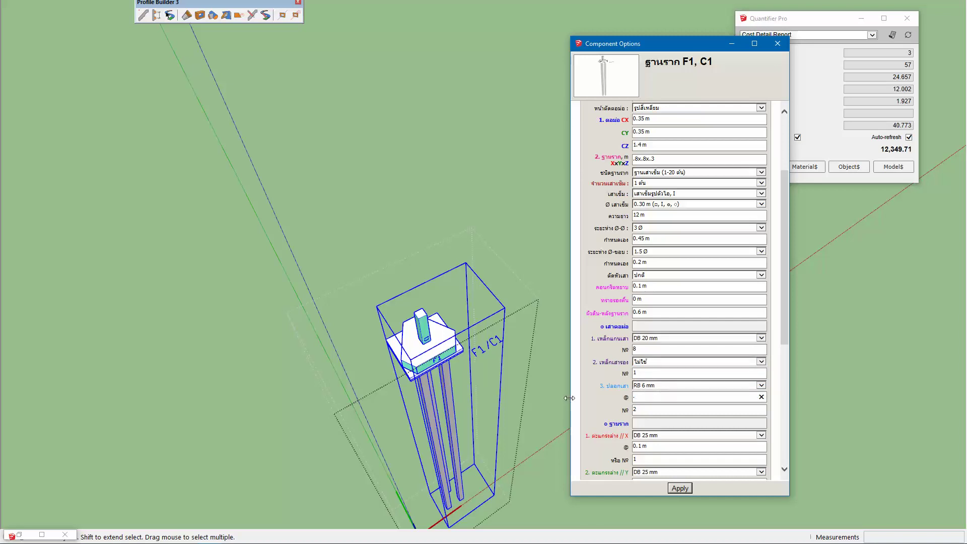
{"action": "type", "text": "2"}
{"action": "key", "text": "Tab"}
Step: Set the //X vertical bars to DB 16 mm at 0.1 m and the bottom mesh //X to DB 16 mm
{"action": "scroll", "coordinate": [601, 434], "scroll_direction": "down", "scroll_amount": 3}
{"action": "left_click", "coordinate": [647, 436]}
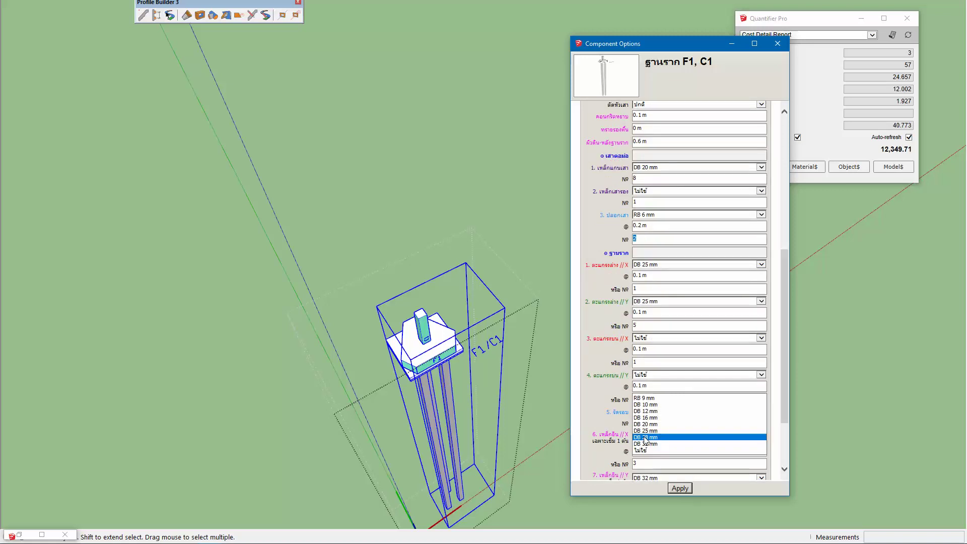
{"action": "left_click", "coordinate": [653, 418]}
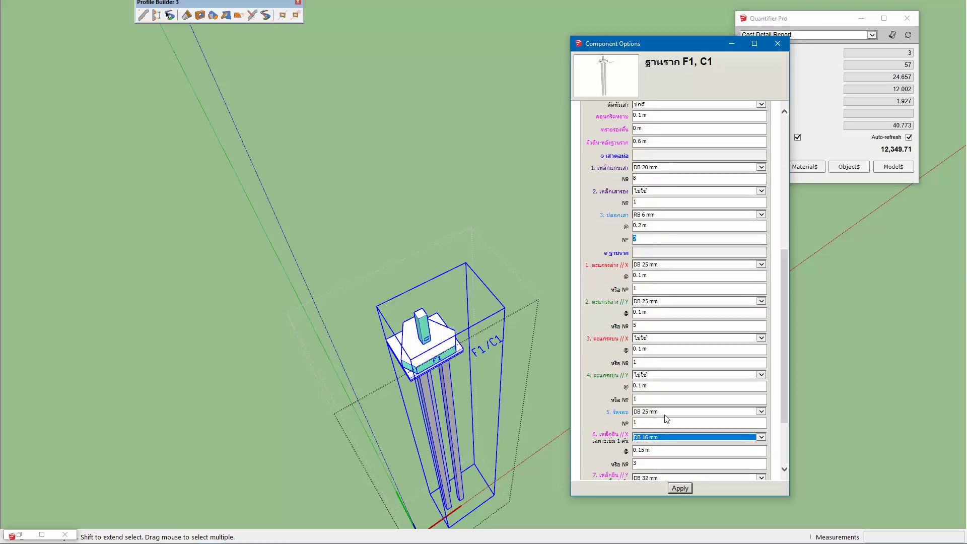
{"action": "key", "text": "Tab"}
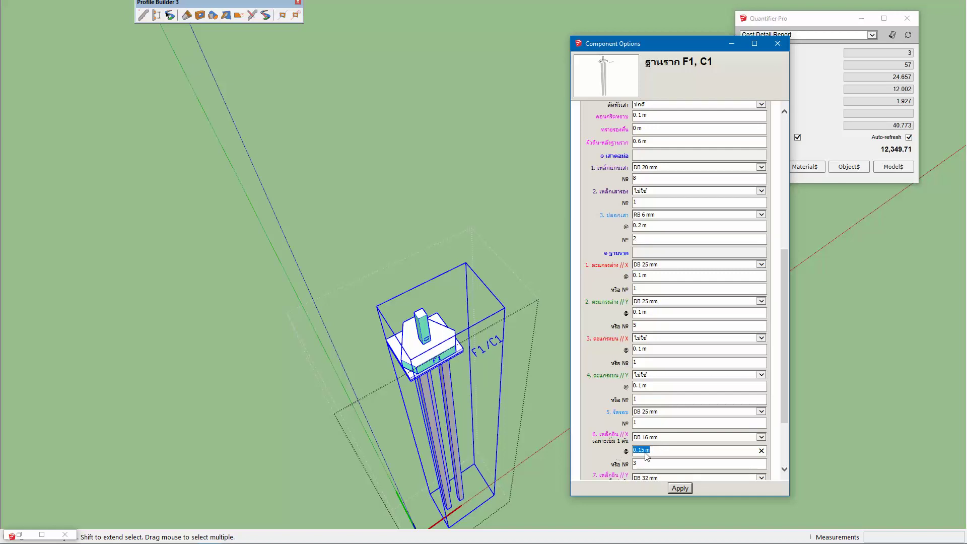
{"action": "type", "text": ".1"}
{"action": "scroll", "coordinate": [617, 410], "scroll_direction": "down", "scroll_amount": 3}
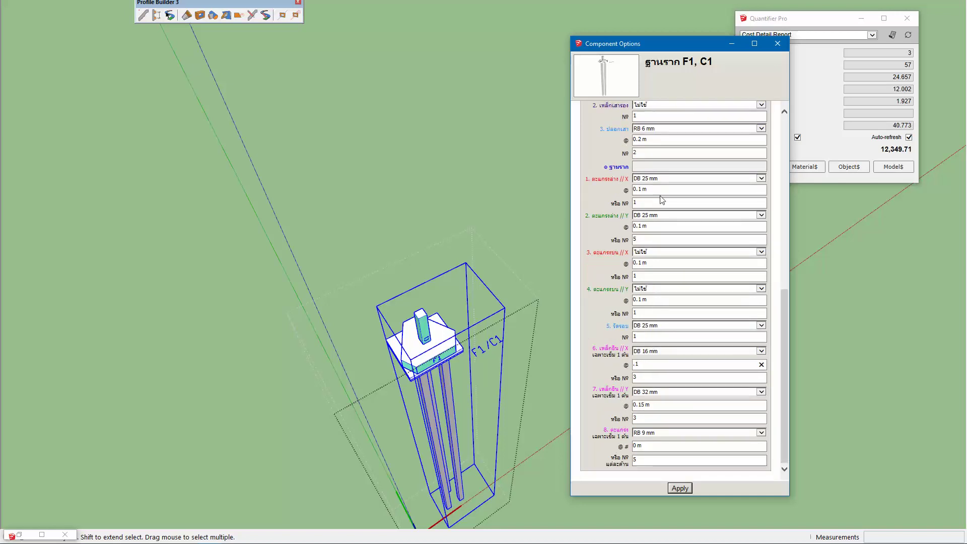
{"action": "left_click", "coordinate": [659, 179]}
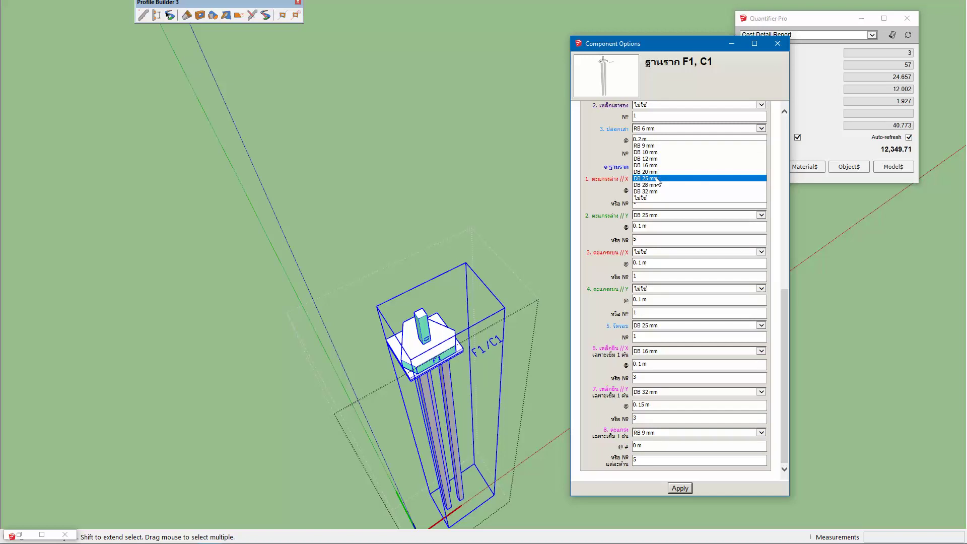
{"action": "left_click", "coordinate": [655, 165]}
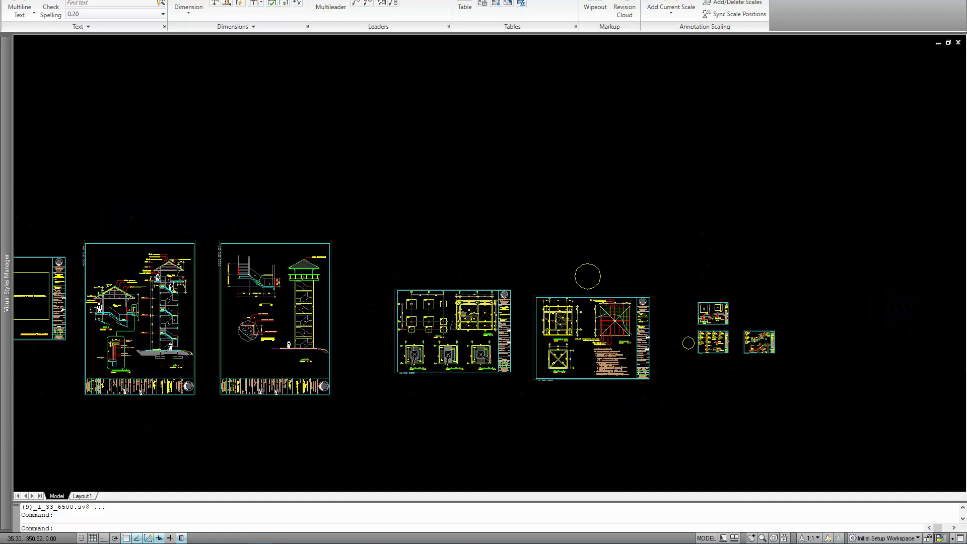
{"action": "scroll", "coordinate": [643, 385], "scroll_direction": "down", "scroll_amount": 4}
{"action": "scroll", "coordinate": [644, 384], "scroll_direction": "up", "scroll_amount": 6}
{"action": "scroll", "coordinate": [644, 384], "scroll_direction": "up", "scroll_amount": 5}
{"action": "middle_click_drag", "start_coordinate": [632, 360], "coordinate": [625, 151]}
{"action": "scroll", "coordinate": [553, 369], "scroll_direction": "up", "scroll_amount": 6}
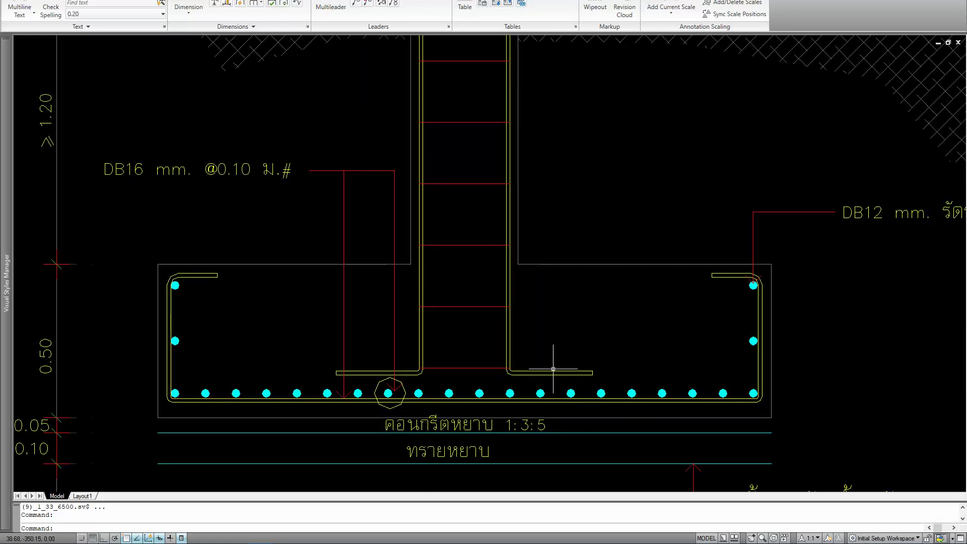
{"action": "scroll", "coordinate": [553, 369], "scroll_direction": "down", "scroll_amount": 5}
{"action": "scroll", "coordinate": [588, 317], "scroll_direction": "down", "scroll_amount": 5}
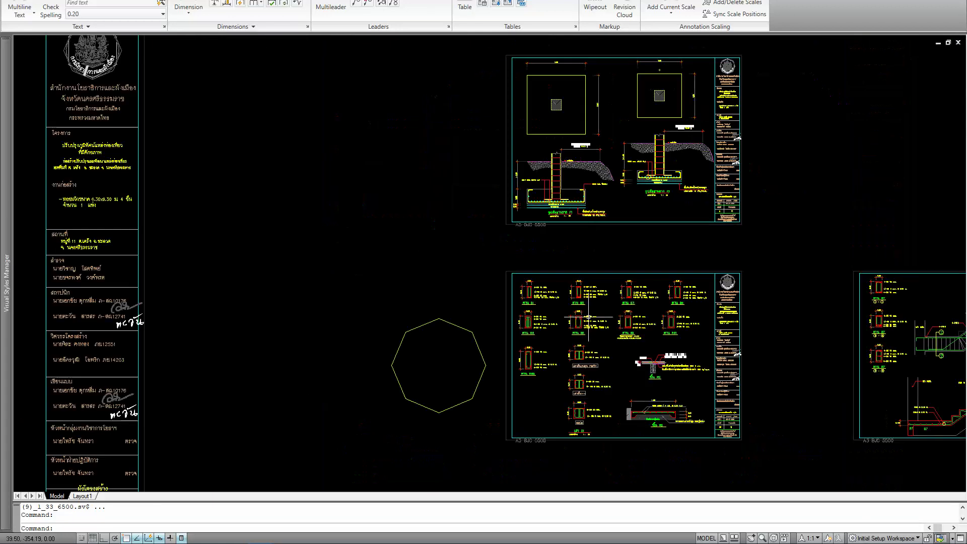
{"action": "scroll", "coordinate": [574, 423], "scroll_direction": "up", "scroll_amount": 6}
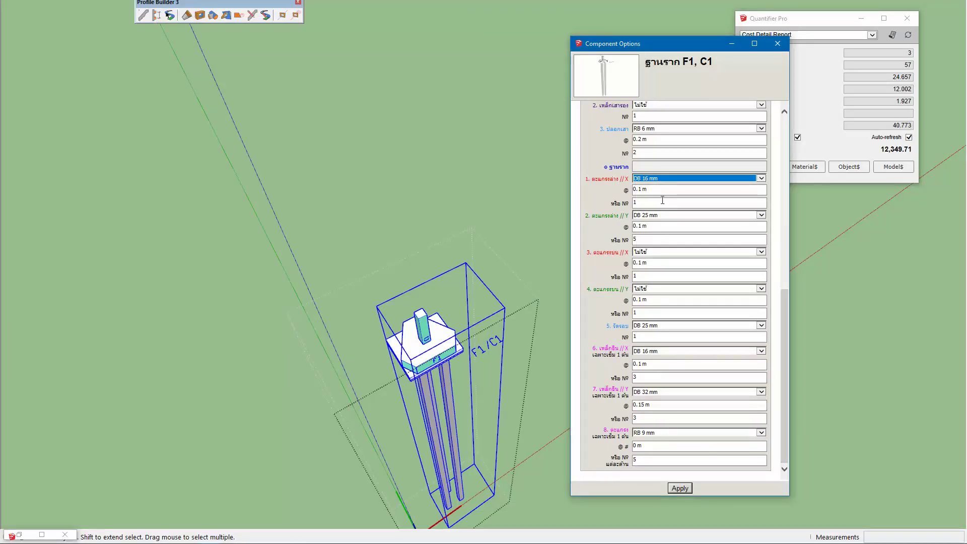
Step: Set the bottom mesh //Y to DB 16 mm with count 0, keeping top mesh //X unused
{"action": "left_click", "coordinate": [656, 218]}
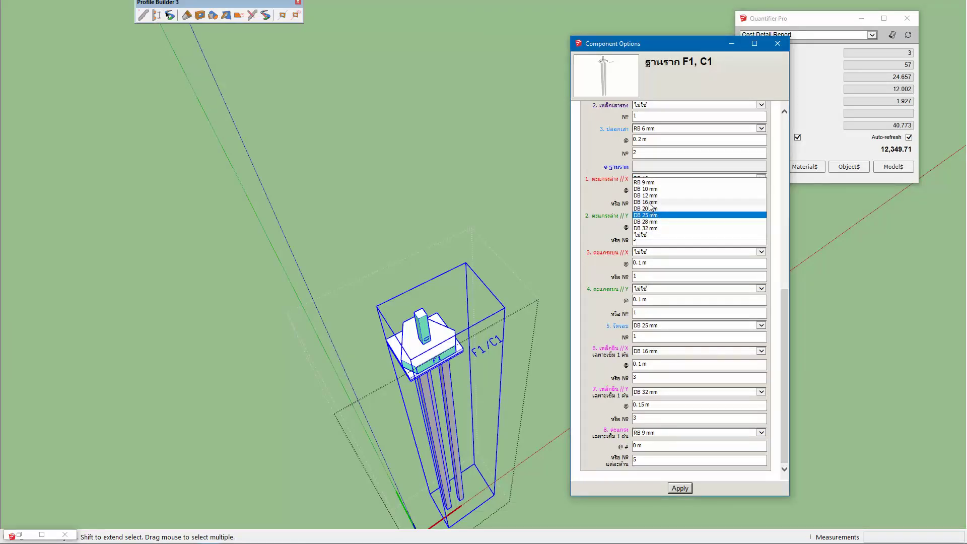
{"action": "left_click", "coordinate": [665, 205]}
{"action": "left_click", "coordinate": [651, 239]}
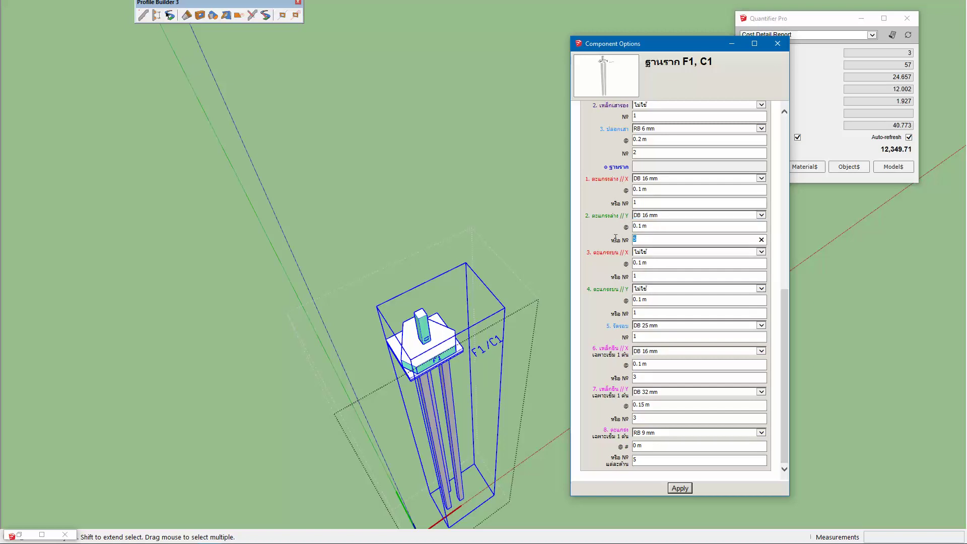
{"action": "key", "text": "BackSpace"}
{"action": "type", "text": "0"}
{"action": "left_click", "coordinate": [648, 256]}
{"action": "left_click", "coordinate": [612, 253]}
Step: Add a DB 12 mm perimeter bar, mark the //X, //Y vertical bars and item 8 unused, and apply
{"action": "left_click", "coordinate": [646, 327]}
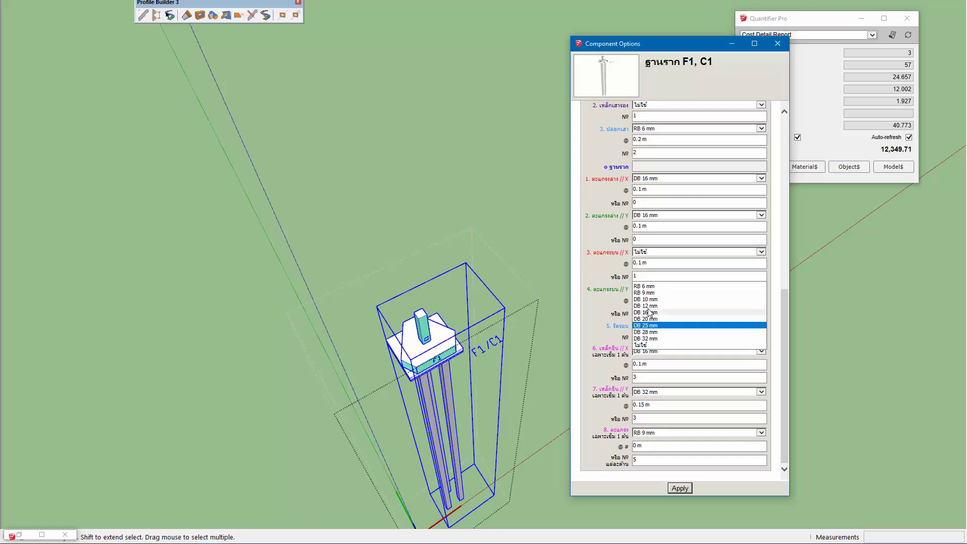
{"action": "left_click", "coordinate": [663, 316]}
{"action": "left_click", "coordinate": [648, 332]}
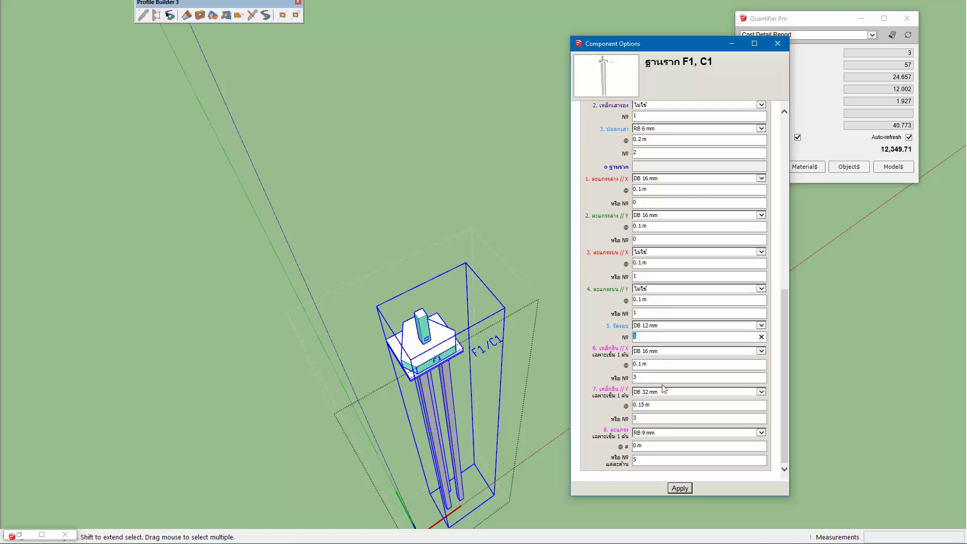
{"action": "left_click", "coordinate": [655, 325]}
{"action": "left_click", "coordinate": [645, 384]}
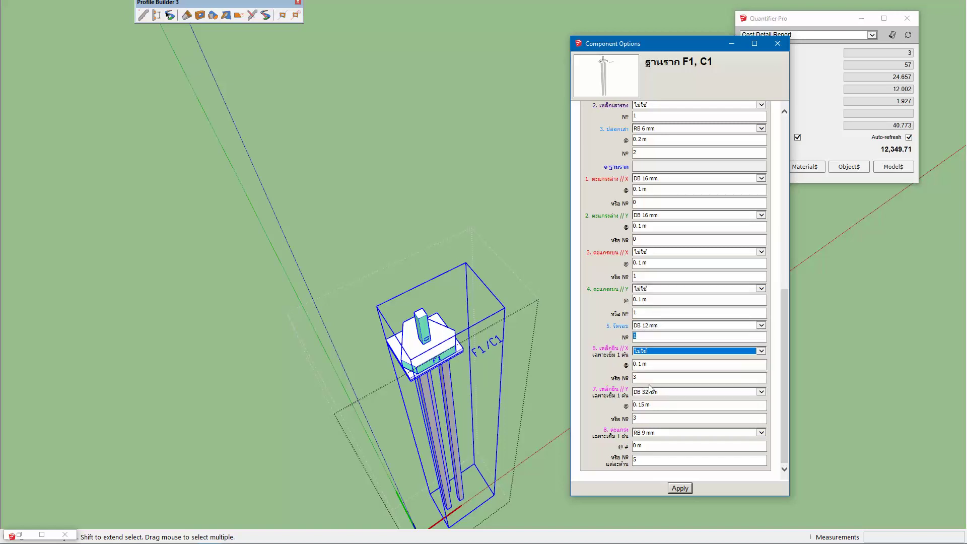
{"action": "left_click", "coordinate": [651, 397]}
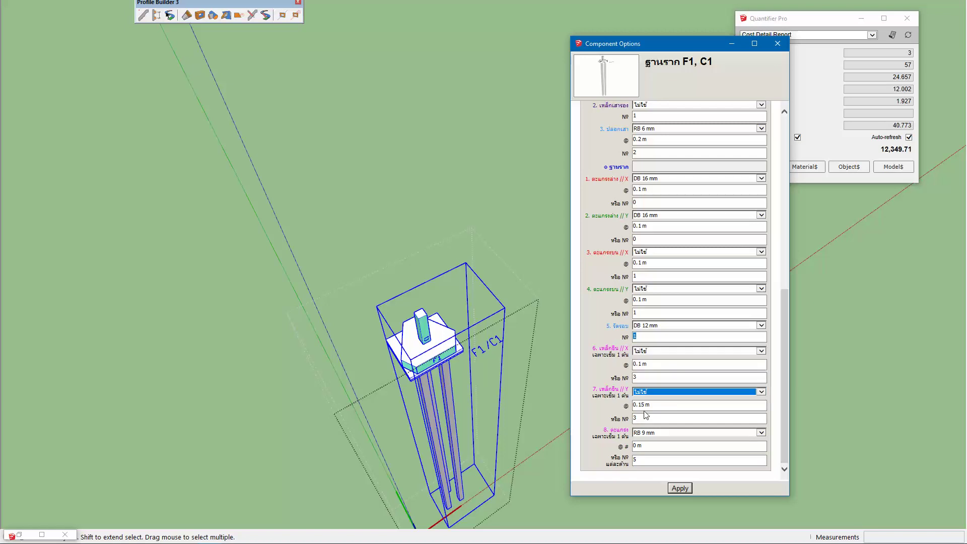
{"action": "left_click", "coordinate": [648, 434]}
{"action": "left_click", "coordinate": [655, 442]}
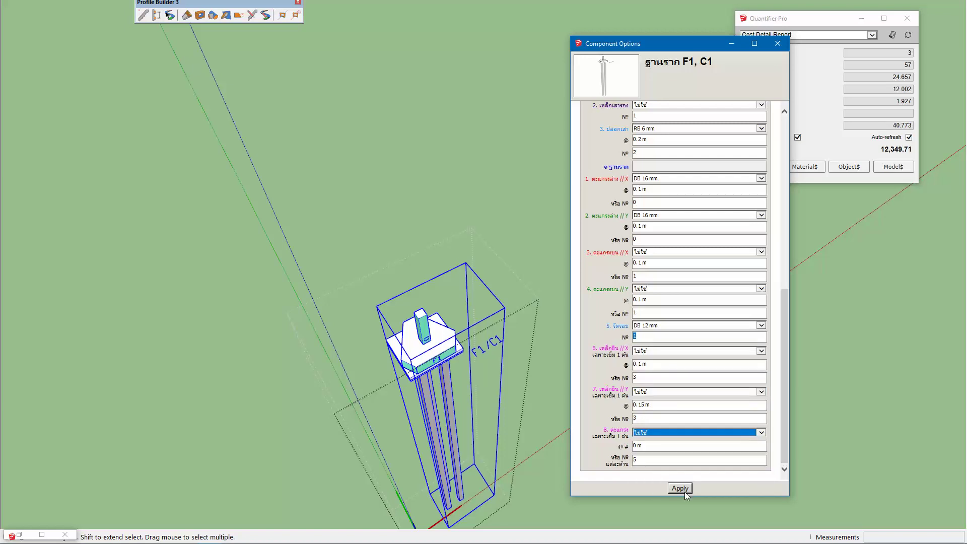
{"action": "left_click", "coordinate": [681, 489]}
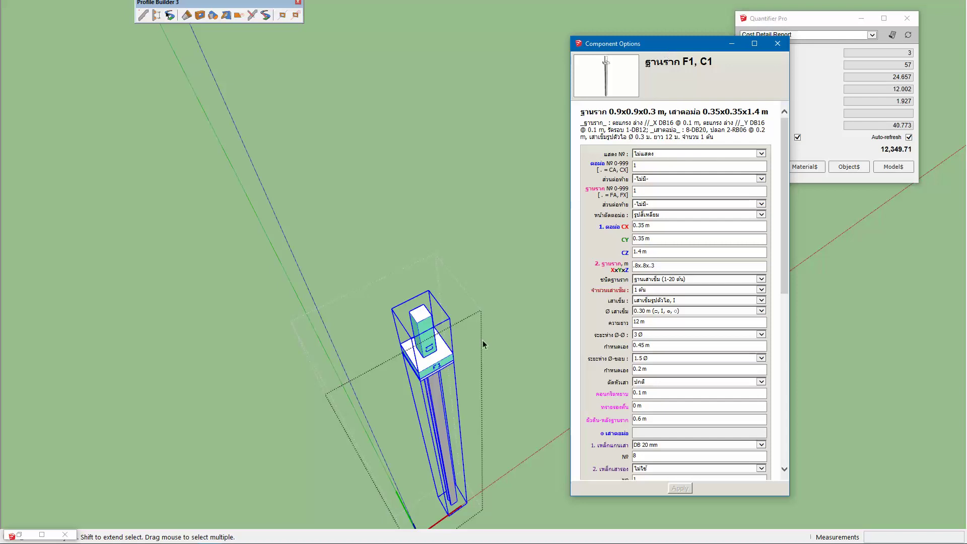
{"action": "middle_click_drag", "start_coordinate": [423, 371], "coordinate": [418, 346]}
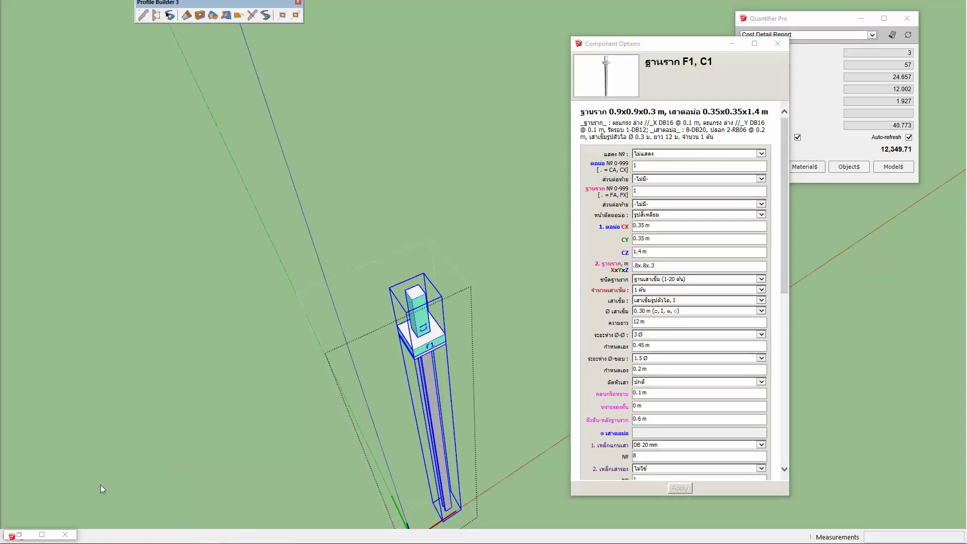
Step: Rerun the Quantifier Pro report to refresh the footing quantities
{"action": "left_click", "coordinate": [19, 536]}
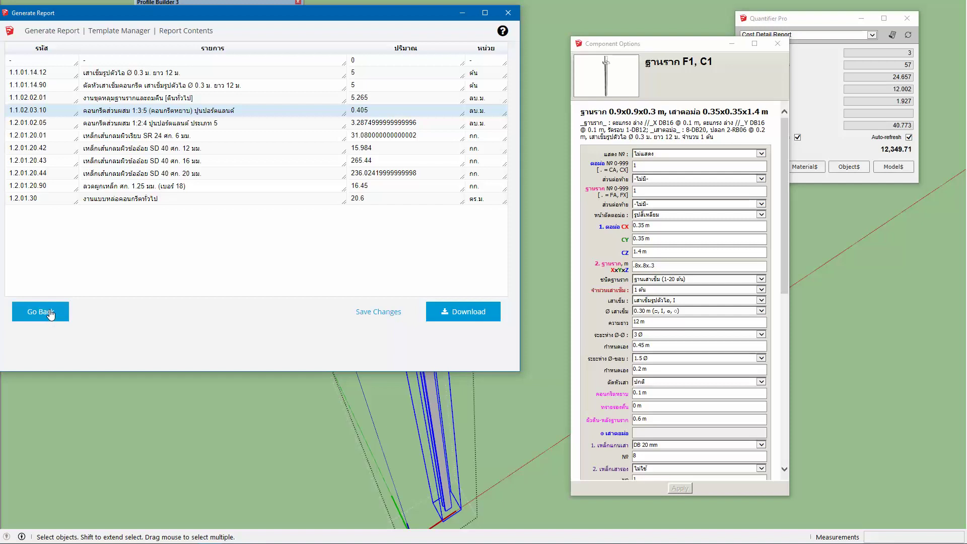
{"action": "left_click", "coordinate": [60, 310]}
{"action": "left_click", "coordinate": [477, 313]}
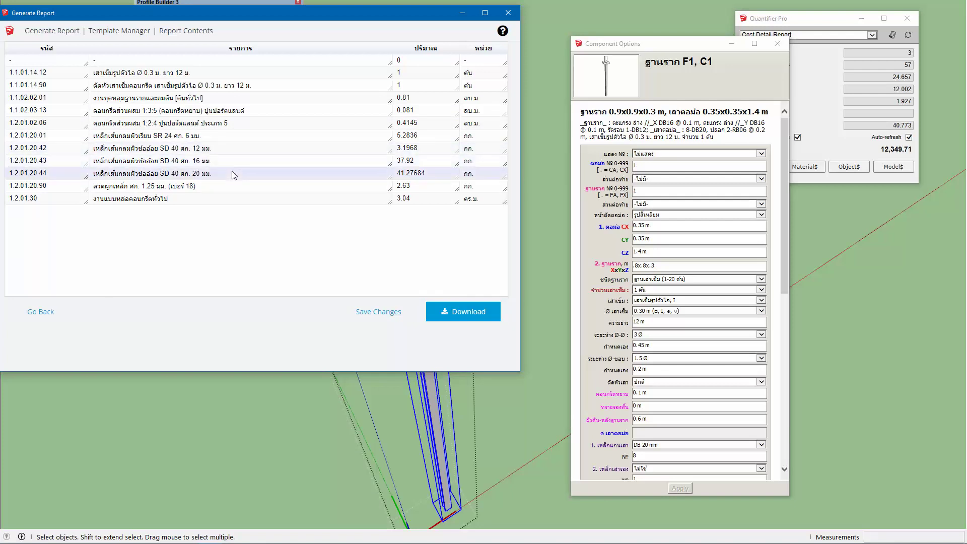
Step: Check the tie wire 1.2.01.20.90, formwork 1.2.01.30 and 1:3:5 concrete 1.1.02.03.13 rows, then minimize the report
{"action": "left_click", "coordinate": [259, 186]}
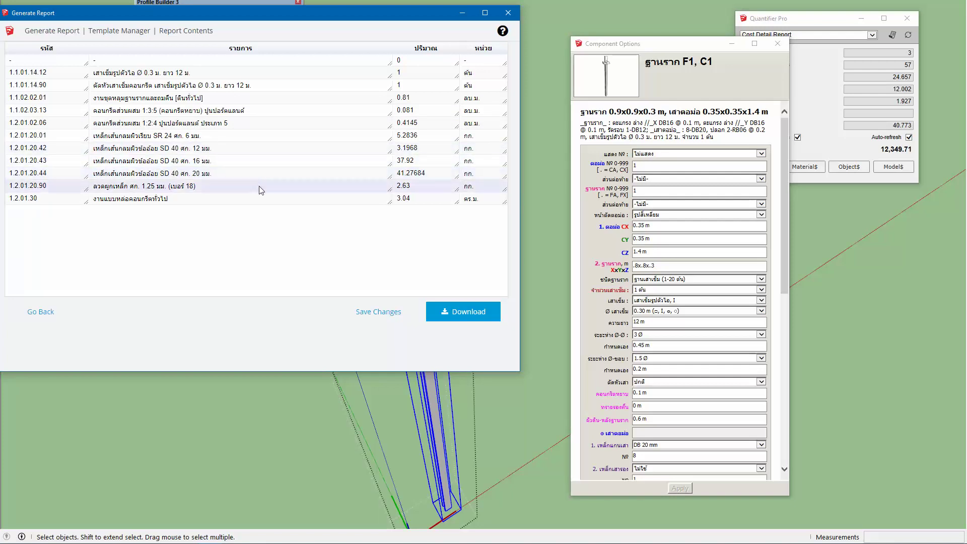
{"action": "left_click", "coordinate": [212, 202]}
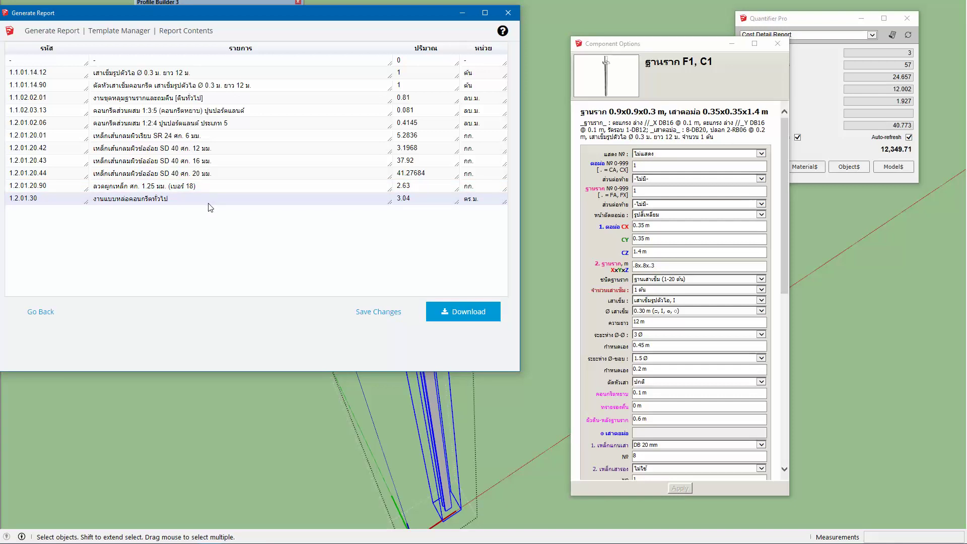
{"action": "left_click", "coordinate": [267, 111]}
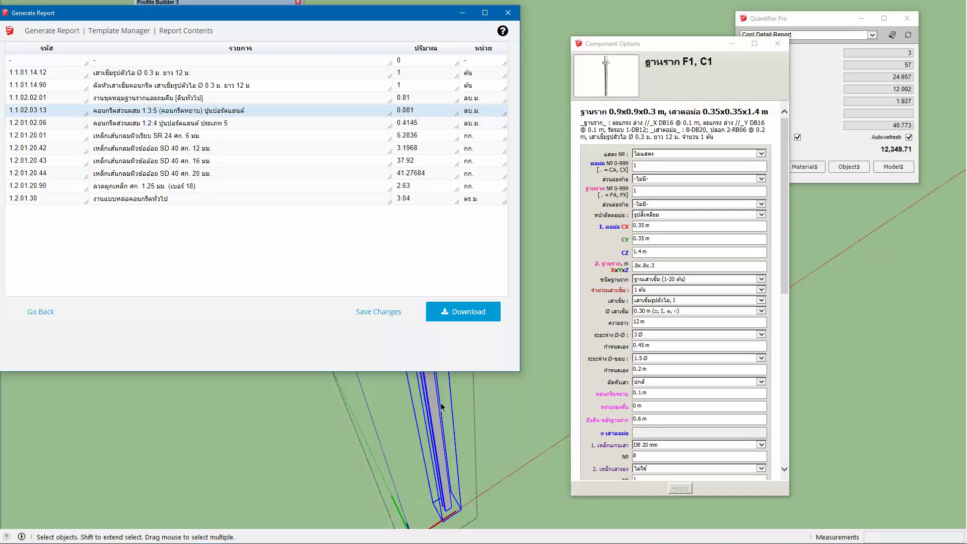
{"action": "scroll", "coordinate": [442, 406], "scroll_direction": "down", "scroll_amount": 3}
{"action": "left_click", "coordinate": [462, 12]}
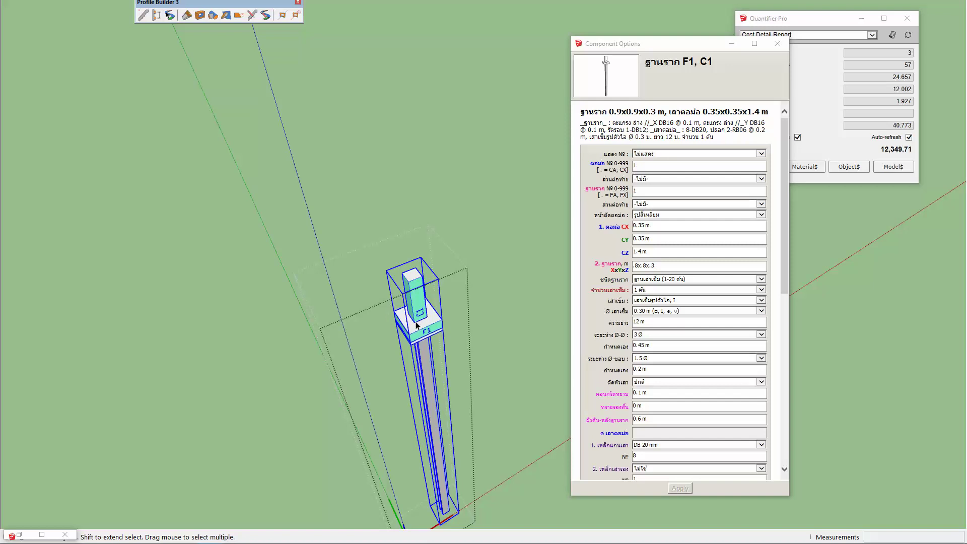
Step: Switch to the larger site model and zoom in on the F1 footing
{"action": "middle_click_drag", "start_coordinate": [416, 325], "coordinate": [408, 283]}
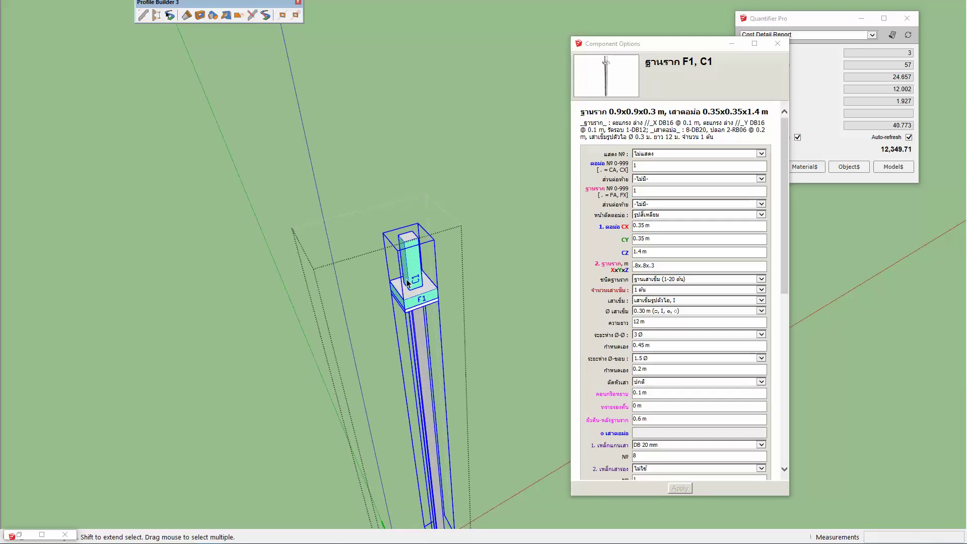
{"action": "scroll", "coordinate": [408, 284], "scroll_direction": "down", "scroll_amount": 2}
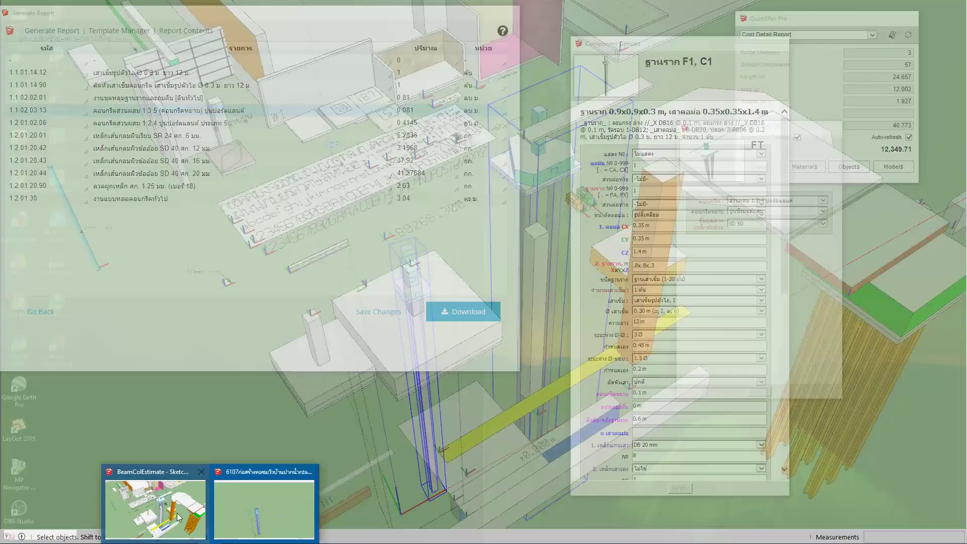
{"action": "left_click", "coordinate": [262, 500]}
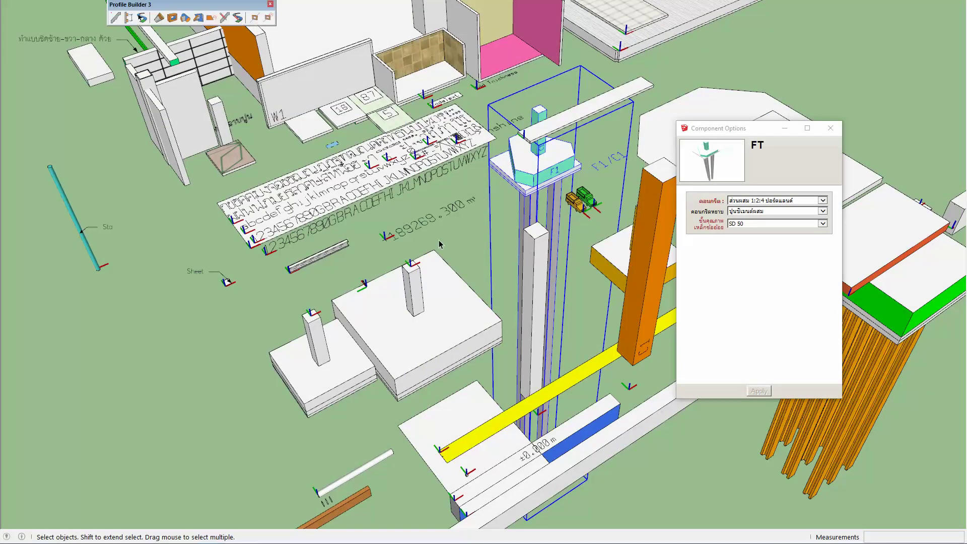
{"action": "scroll", "coordinate": [494, 277], "scroll_direction": "up", "scroll_amount": 3}
{"action": "scroll", "coordinate": [499, 283], "scroll_direction": "up", "scroll_amount": 2}
{"action": "scroll", "coordinate": [502, 289], "scroll_direction": "up", "scroll_amount": 2}
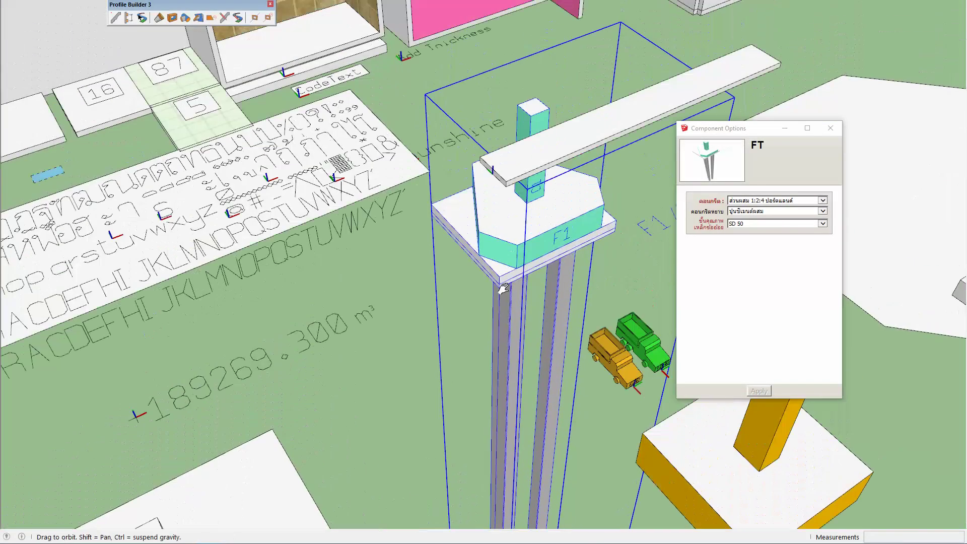
{"action": "scroll", "coordinate": [502, 289], "scroll_direction": "up", "scroll_amount": 2}
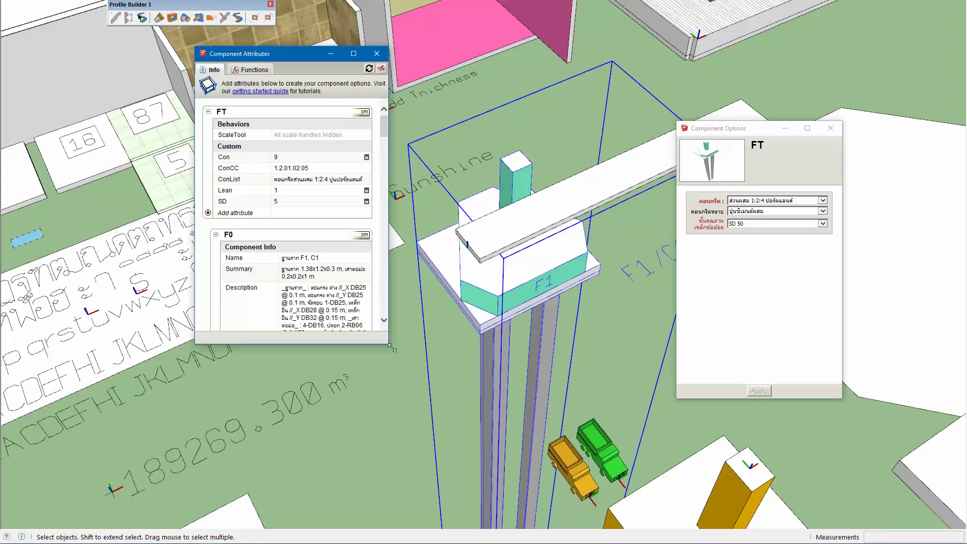
Step: Enlarge the attributes panel, close Component Options and enter the F1, C1 footing inside FT
{"action": "left_click_drag", "start_coordinate": [391, 346], "coordinate": [426, 488]}
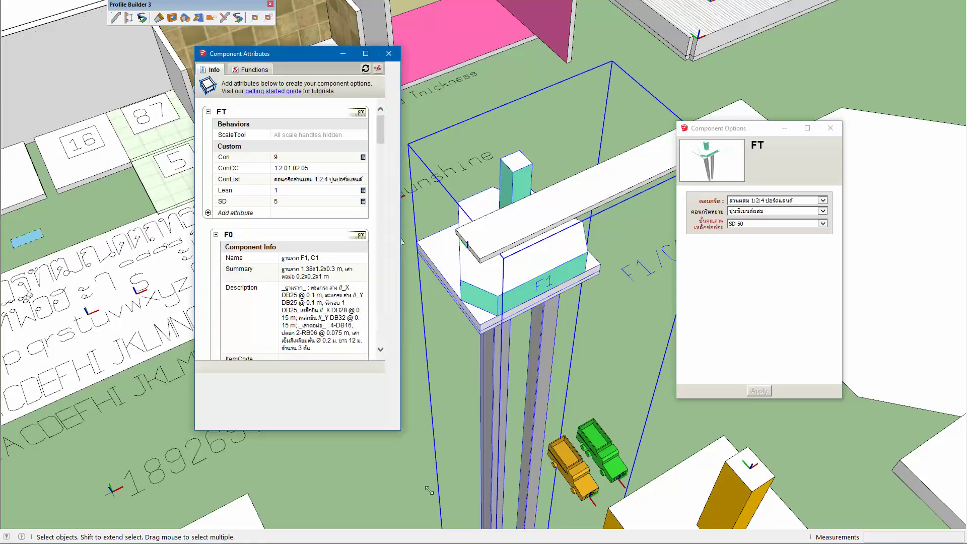
{"action": "double_click", "coordinate": [521, 286]}
{"action": "left_click", "coordinate": [510, 286]}
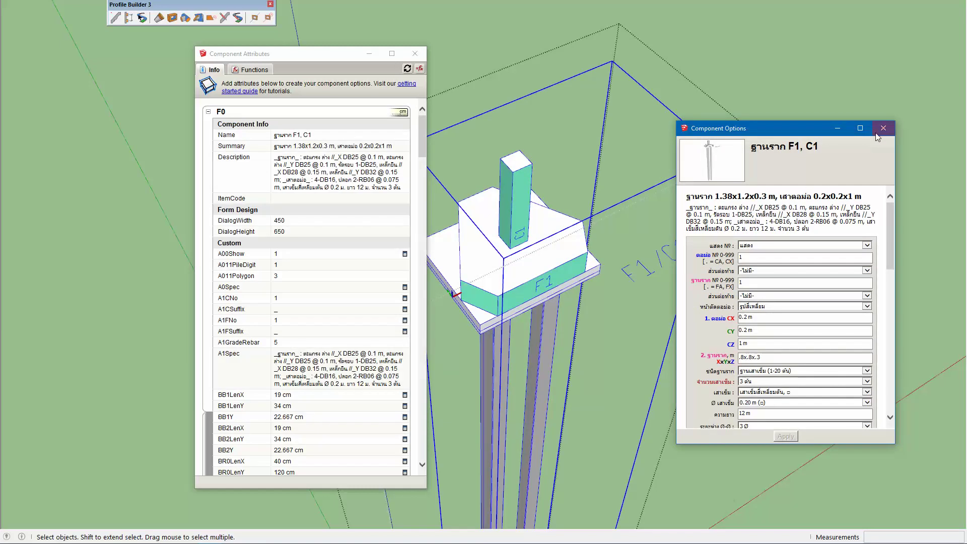
{"action": "left_click", "coordinate": [883, 129]}
{"action": "left_click_drag", "start_coordinate": [419, 149], "coordinate": [422, 451]}
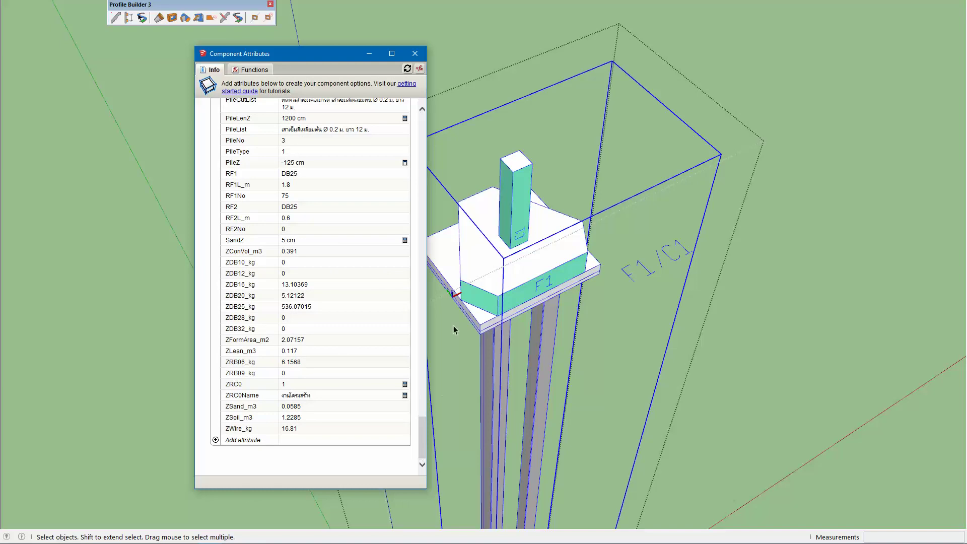
{"action": "left_click", "coordinate": [497, 263]}
{"action": "double_click", "coordinate": [496, 263]}
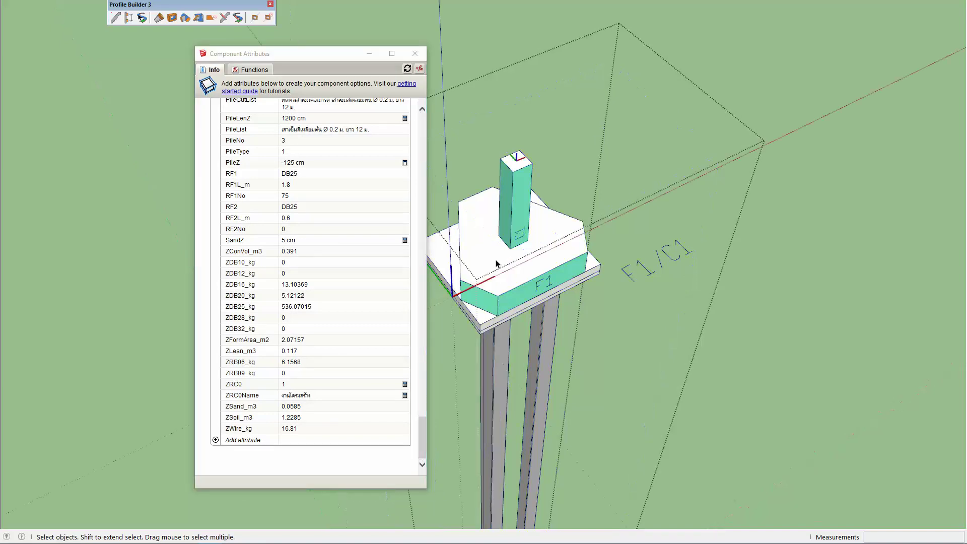
Step: Inspect the ZConcrete description value, then collapse the ZConcrete attribute group
{"action": "scroll", "coordinate": [257, 318], "scroll_direction": "up", "scroll_amount": 3}
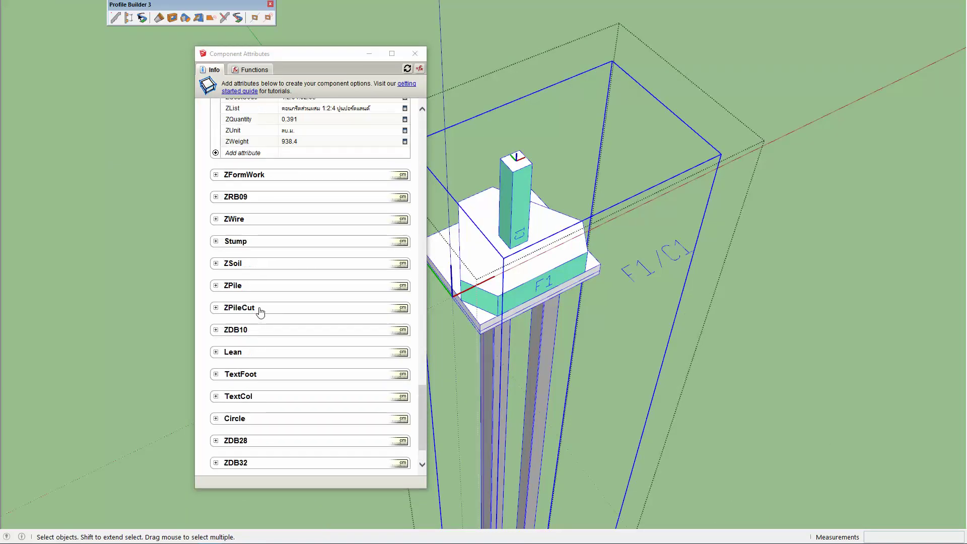
{"action": "scroll", "coordinate": [261, 313], "scroll_direction": "up", "scroll_amount": 2}
{"action": "scroll", "coordinate": [266, 315], "scroll_direction": "up", "scroll_amount": 2}
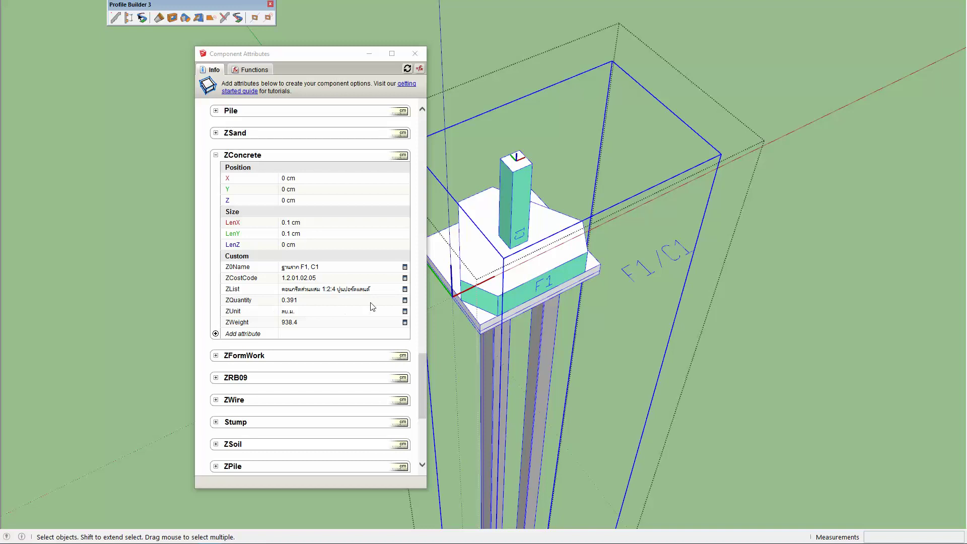
{"action": "left_click", "coordinate": [355, 291]}
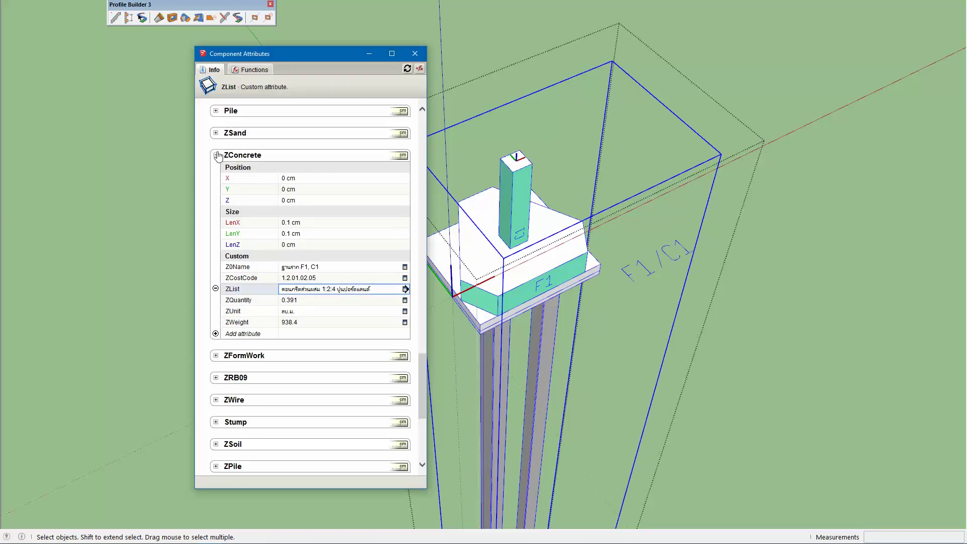
{"action": "left_click", "coordinate": [215, 156]}
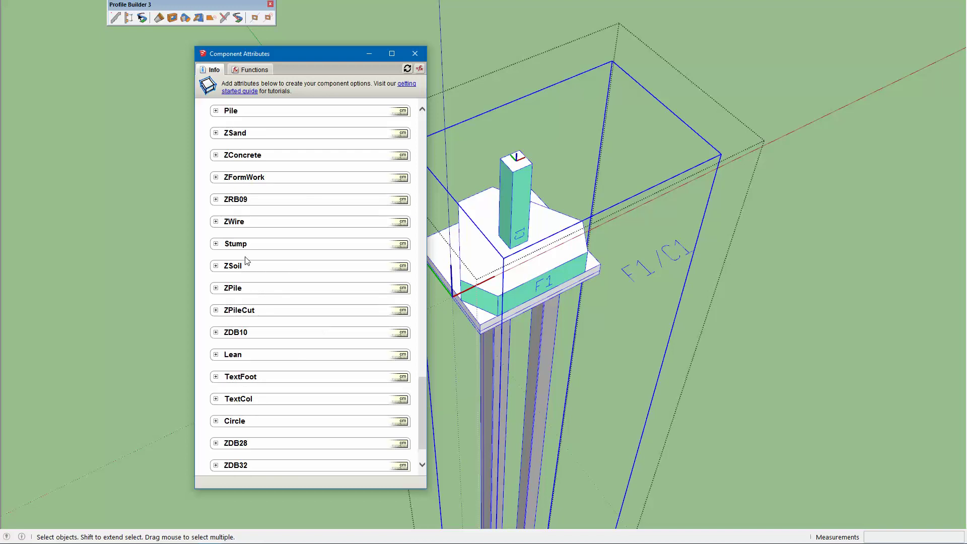
{"action": "scroll", "coordinate": [247, 260], "scroll_direction": "up", "scroll_amount": 2}
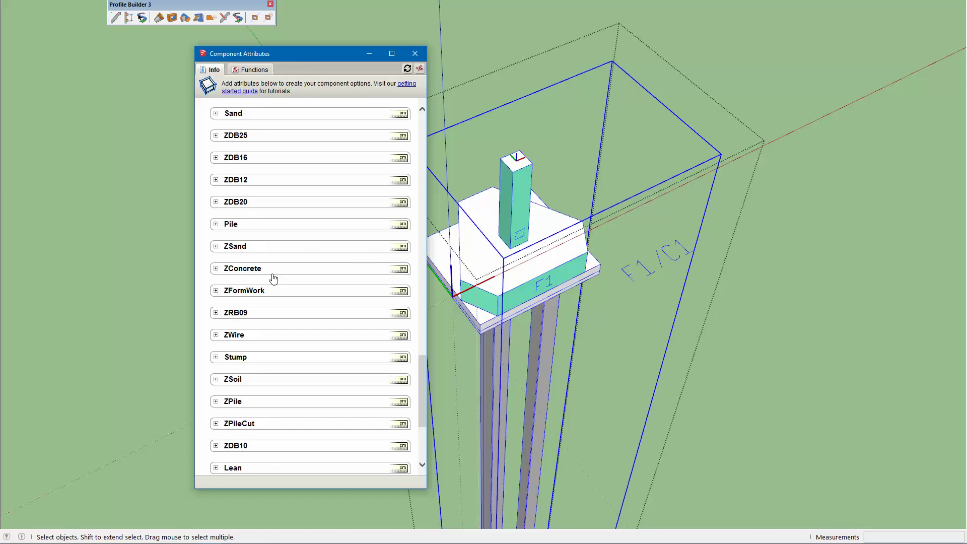
{"action": "scroll", "coordinate": [273, 278], "scroll_direction": "down", "scroll_amount": 2}
{"action": "scroll", "coordinate": [273, 279], "scroll_direction": "up", "scroll_amount": 2}
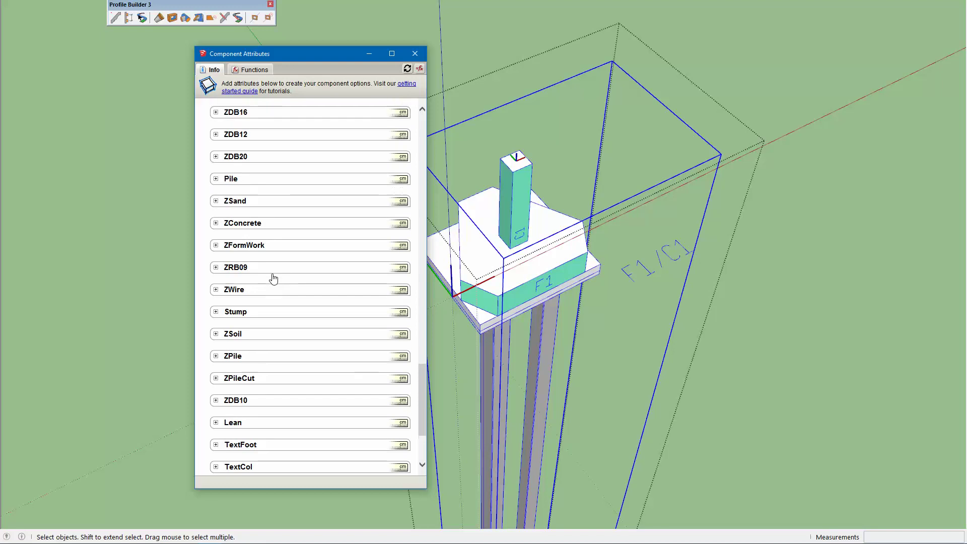
{"action": "scroll", "coordinate": [273, 278], "scroll_direction": "up", "scroll_amount": 4}
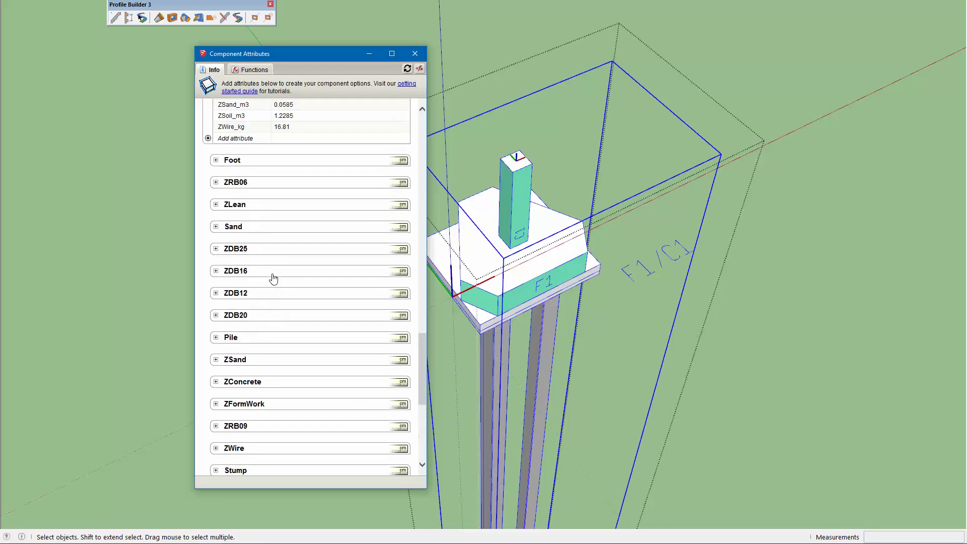
Step: Expand ZLean and check its ZList and ZCostCode formulas resolving to 1.1.02.03.11
{"action": "left_click", "coordinate": [216, 204]}
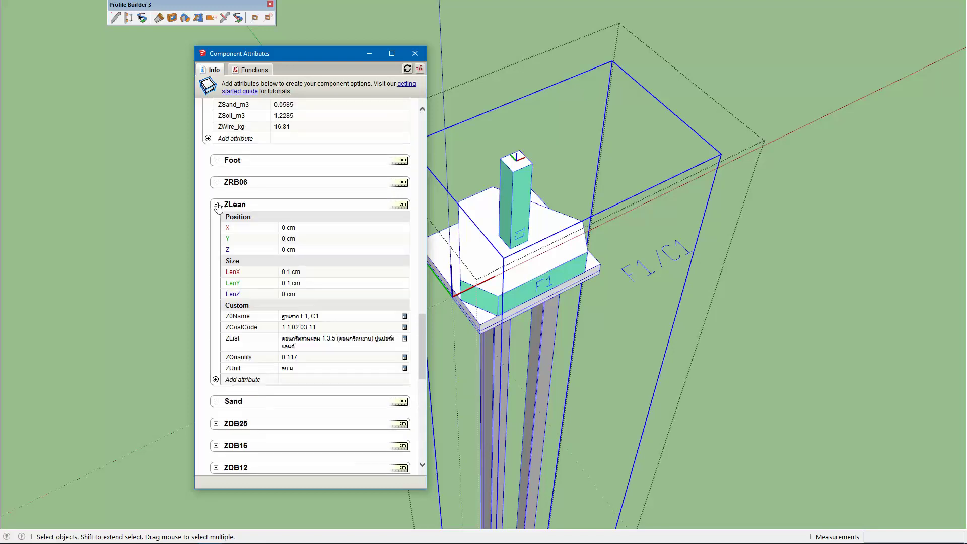
{"action": "left_click", "coordinate": [349, 340]}
{"action": "left_click", "coordinate": [323, 346]}
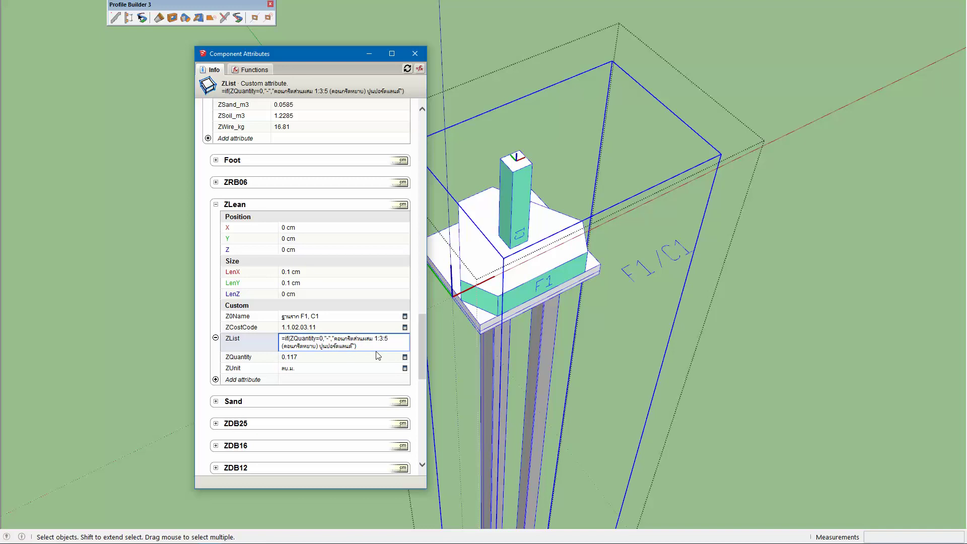
{"action": "left_click", "coordinate": [378, 331]}
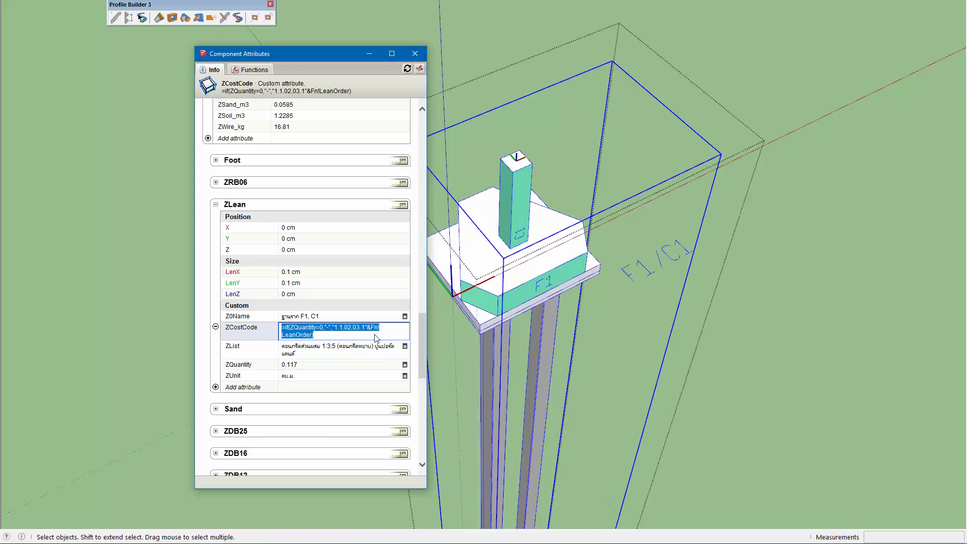
{"action": "left_click_drag", "start_coordinate": [371, 328], "coordinate": [386, 348]}
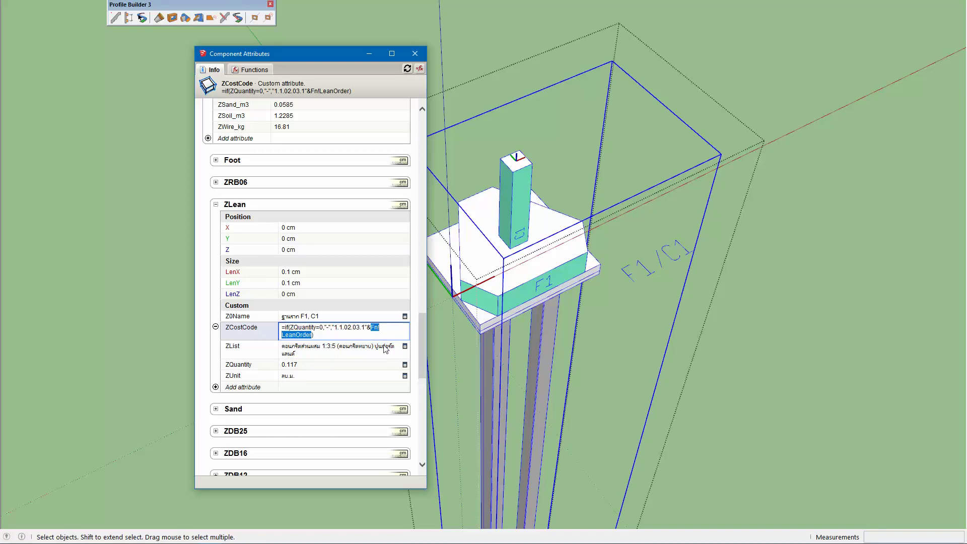
{"action": "key", "text": "Return"}
{"action": "left_click", "coordinate": [383, 346]}
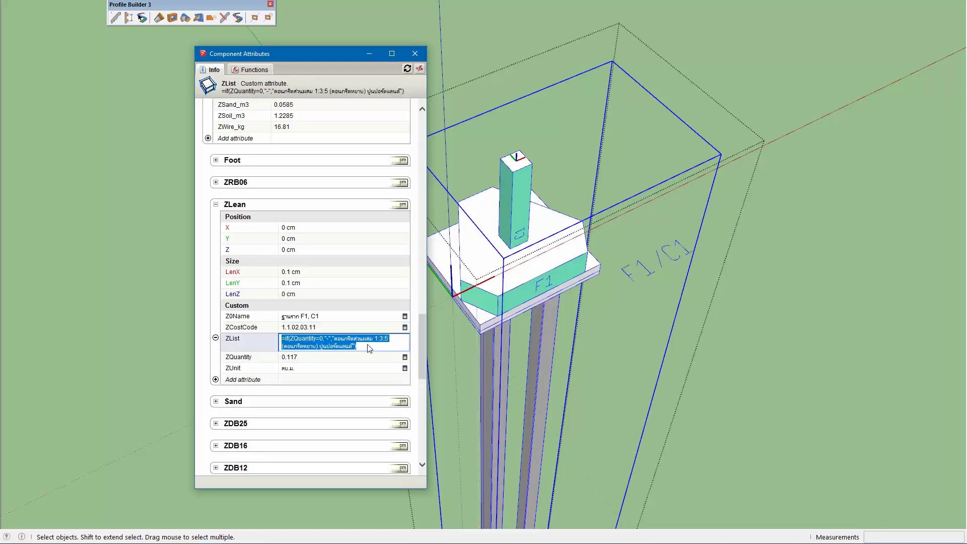
{"action": "left_click", "coordinate": [389, 340]}
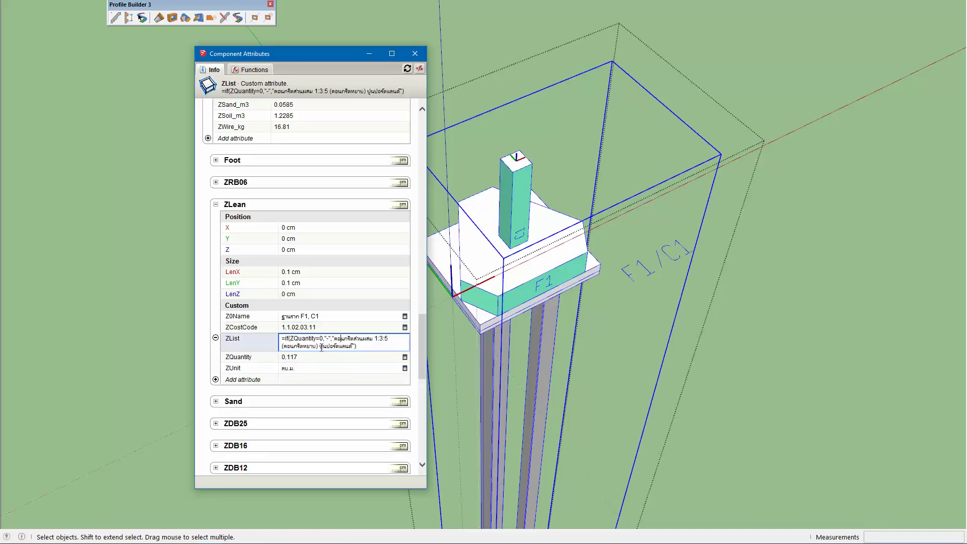
Step: Switch to Excel's CostCode sheet and scroll up to lean-concrete codes 1.1.02.03.11–13 near row 323
{"action": "left_click", "coordinate": [405, 540]}
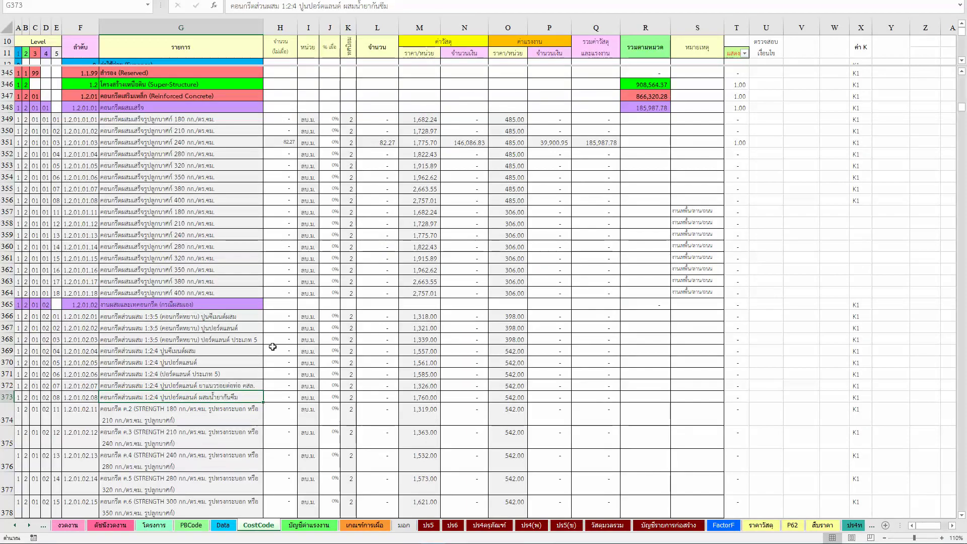
{"action": "scroll", "coordinate": [238, 345], "scroll_direction": "up", "scroll_amount": 3}
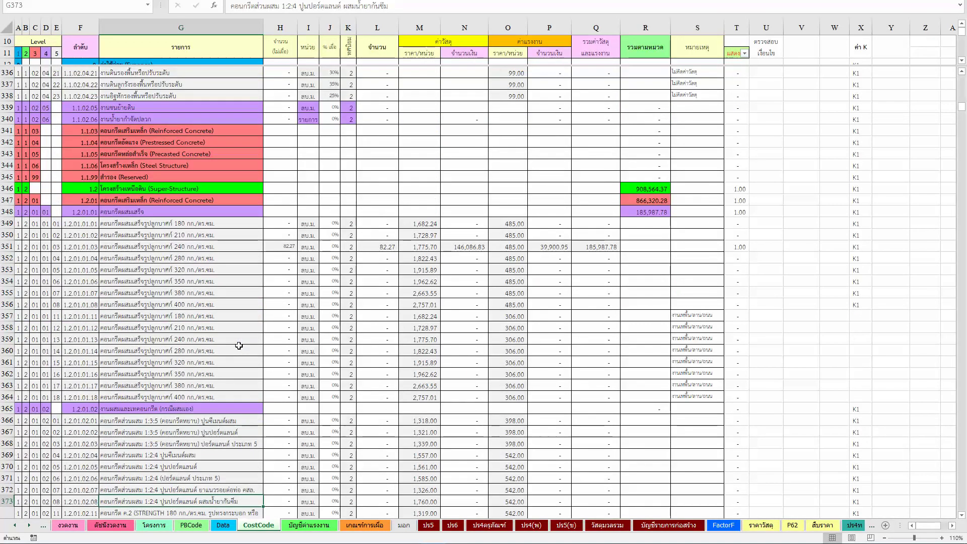
{"action": "scroll", "coordinate": [241, 350], "scroll_direction": "up", "scroll_amount": 2}
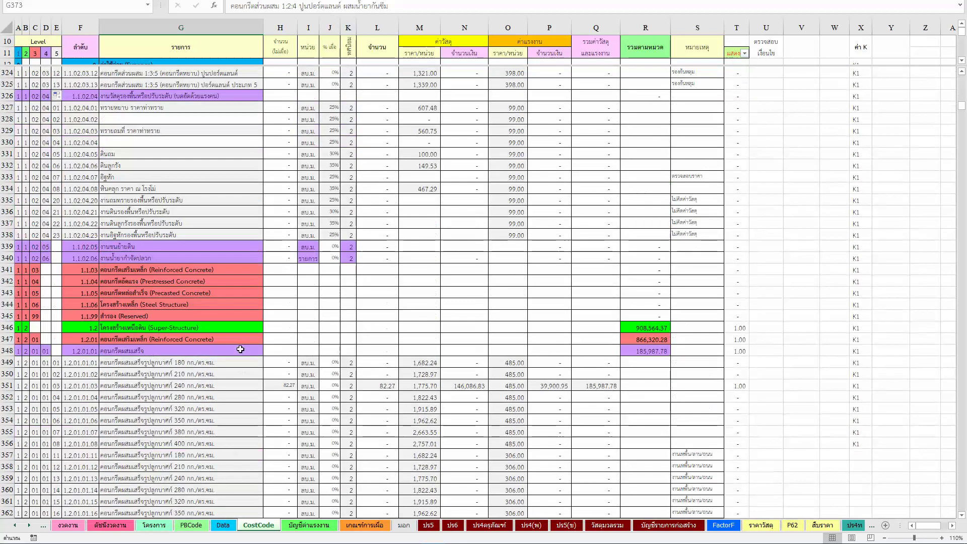
{"action": "scroll", "coordinate": [242, 343], "scroll_direction": "up", "scroll_amount": 3}
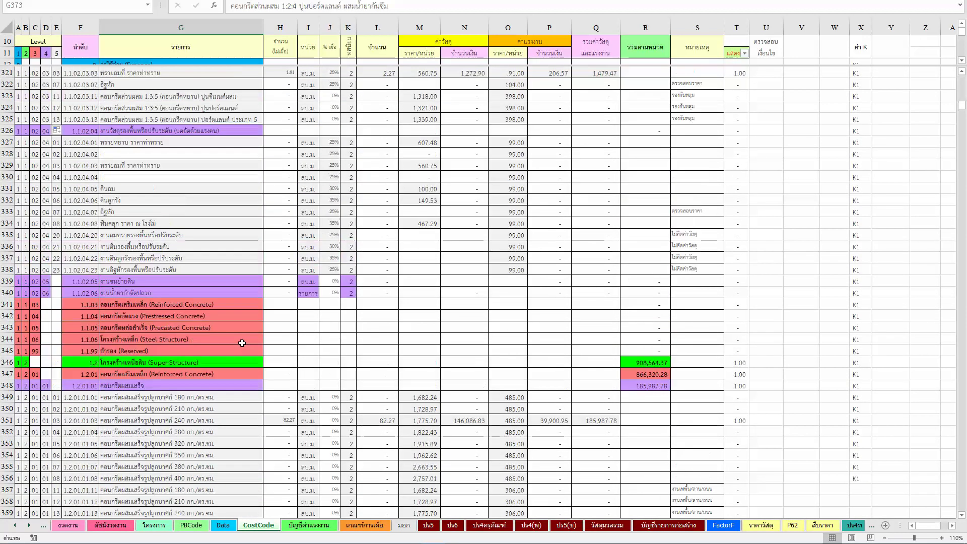
{"action": "scroll", "coordinate": [239, 342], "scroll_direction": "up", "scroll_amount": 1}
{"action": "scroll", "coordinate": [237, 339], "scroll_direction": "up", "scroll_amount": 1}
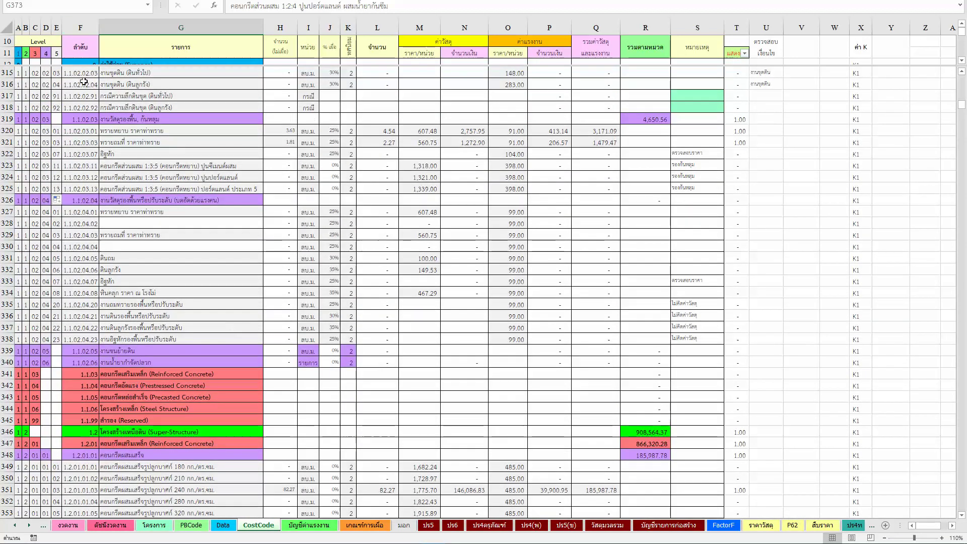
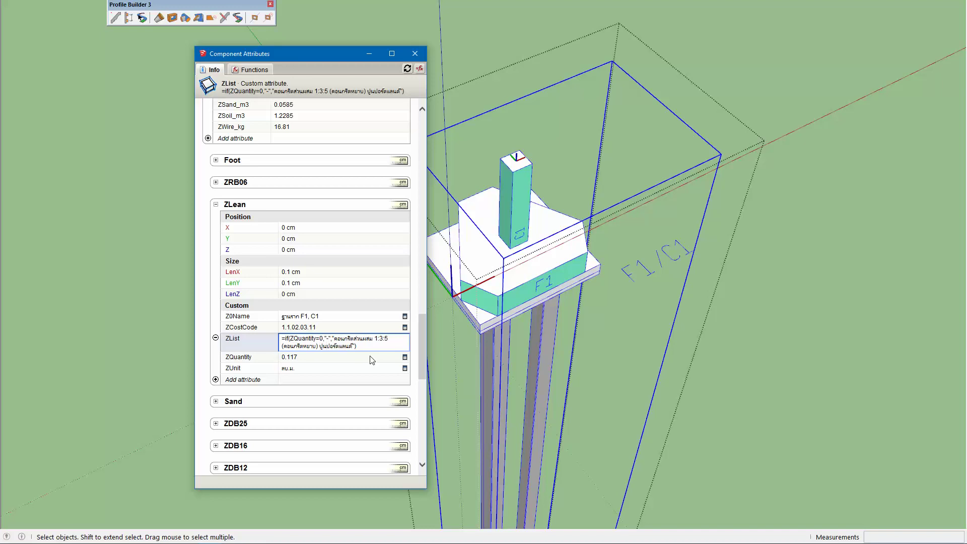
Step: Append &Choose(Fn!LeanOrder,...) with mixed, Portland and type 5 cement options to ZLean's ZList, fixing the parenthesis
{"action": "type", "text": "ปูน\"&"}
{"action": "type", "text": "Choose("}
{"action": "type", "text": "Fn!LeanOrder,"}
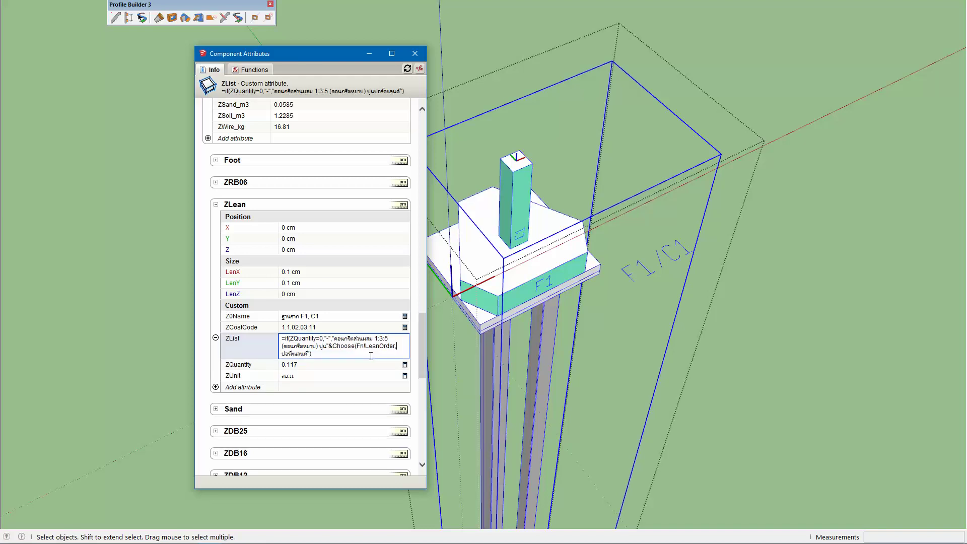
{"action": "type", "text": "\""}
{"action": "key", "text": "Left"}
{"action": "key", "text": "Left"}
{"action": "type", "text": "\"\","}
{"action": "type", "text": "-"}
{"action": "type", "text": "ซีเมนต์"}
{"action": "type", "text": "ผสม"}
{"action": "key", "text": "Left"}
{"action": "key", "text": "Left"}
{"action": "key", "text": "Left"}
{"action": "left_click", "coordinate": [371, 355]}
{"action": "type", "text": ",\""}
{"action": "type", "text": "ป"}
{"action": "type", "text": "อร์ต"}
{"action": "type", "text": "แลน"}
{"action": "type", "text": "ด์\",\"ปร"}
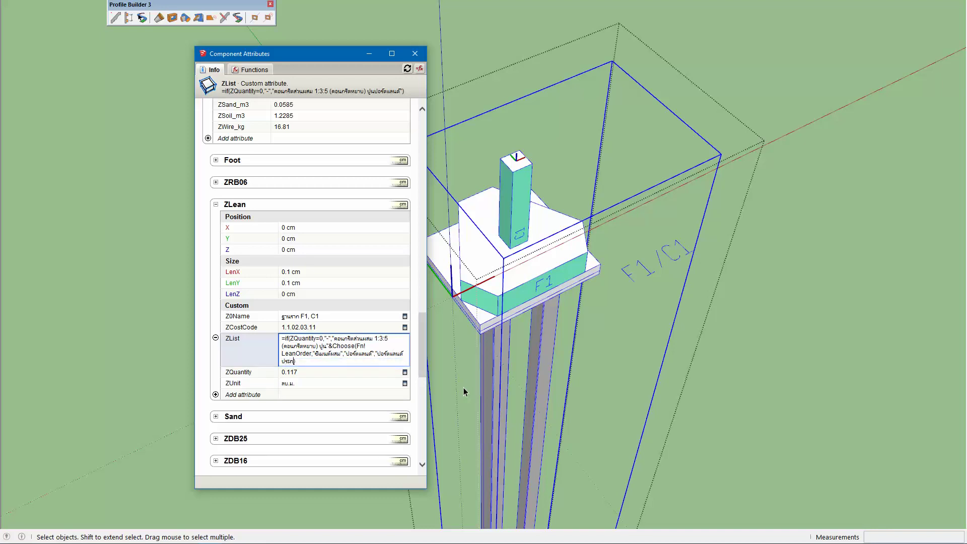
{"action": "type", "text": "ะมภท 5"}
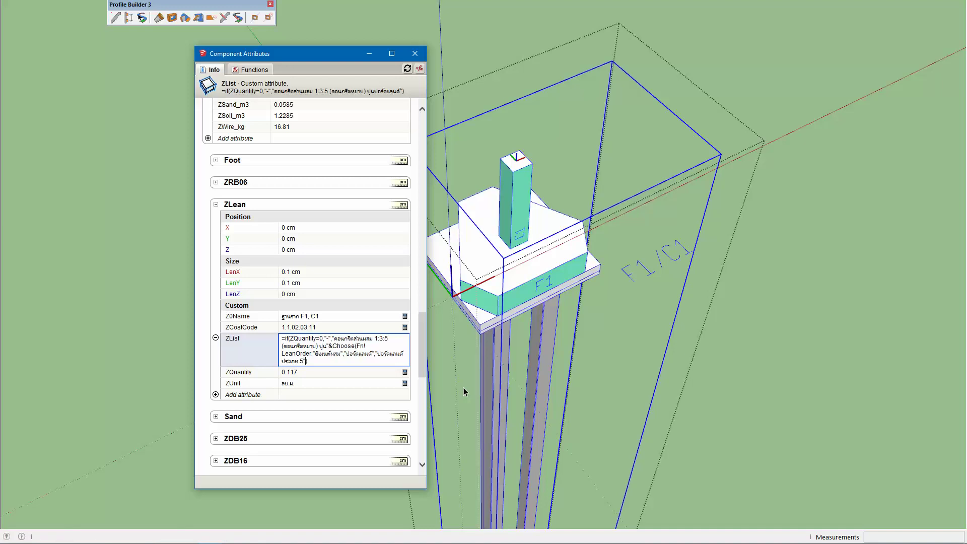
{"action": "key", "text": "Return"}
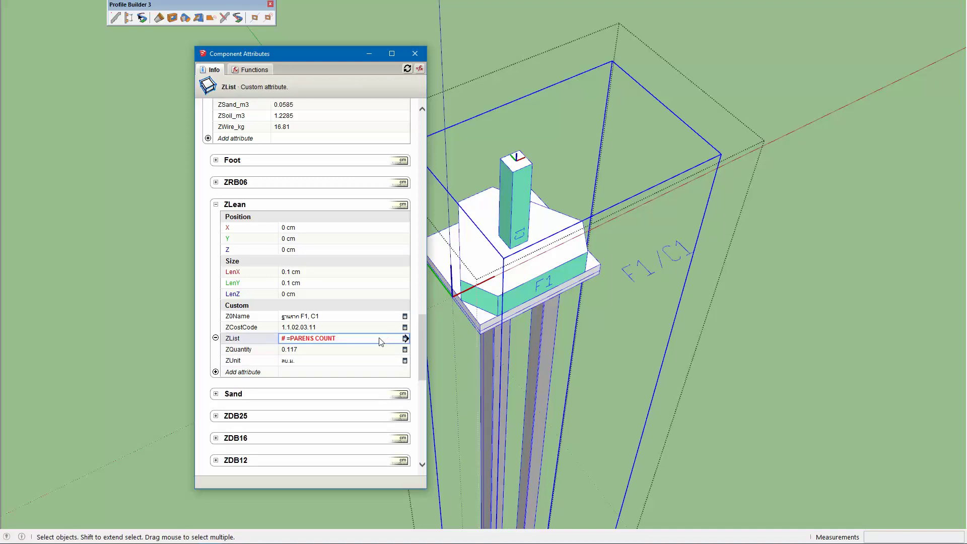
{"action": "left_click", "coordinate": [382, 341]}
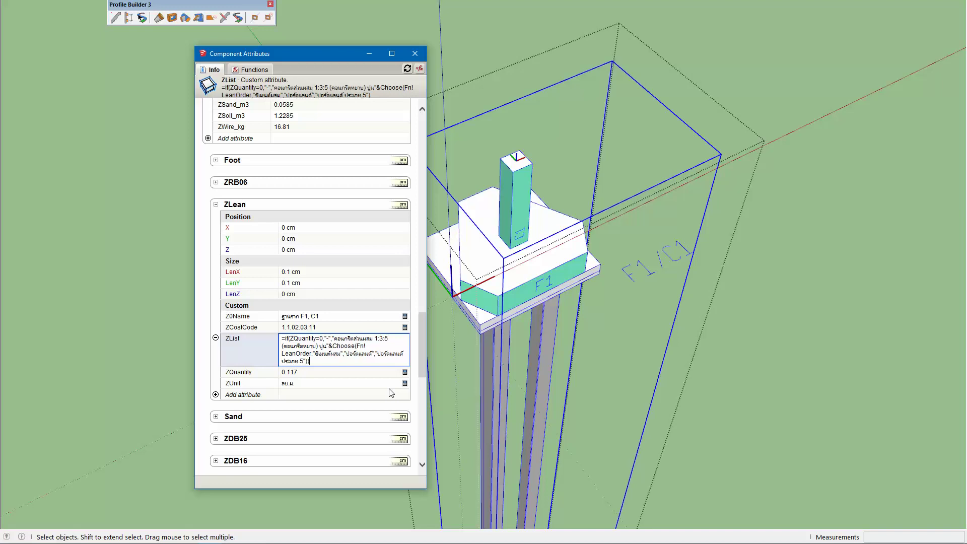
{"action": "key", "text": "Return"}
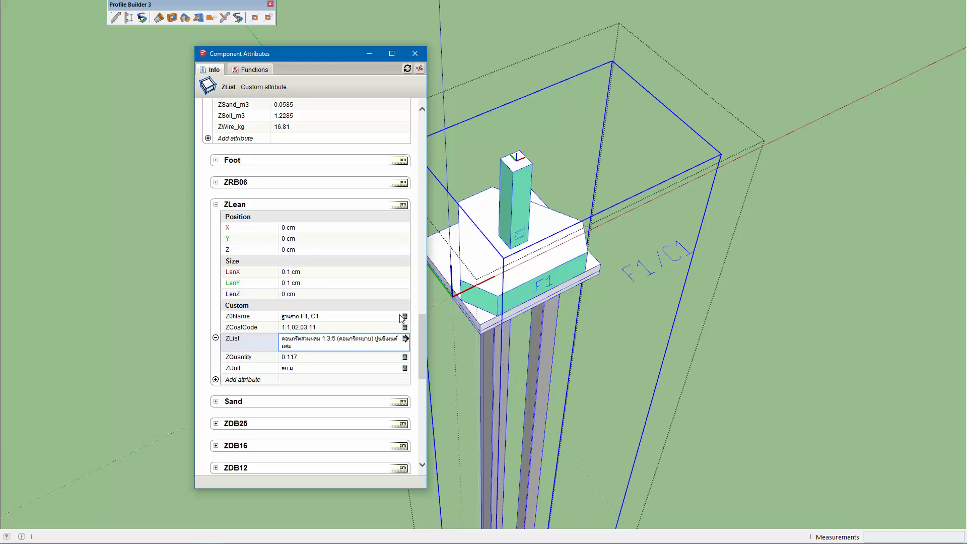
Step: Exit the component and drill into the footing's nested footing-and-piles group
{"action": "left_click", "coordinate": [727, 44]}
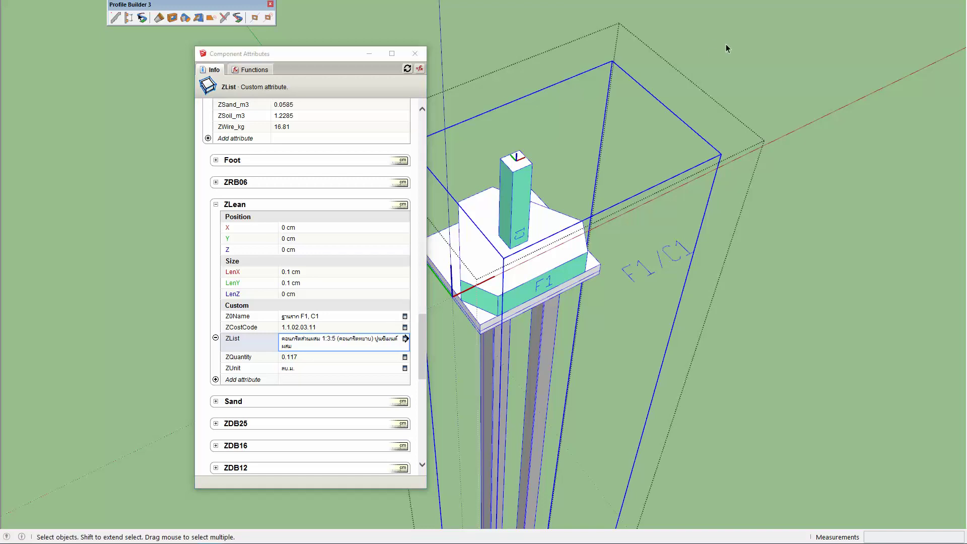
{"action": "left_click", "coordinate": [488, 34]}
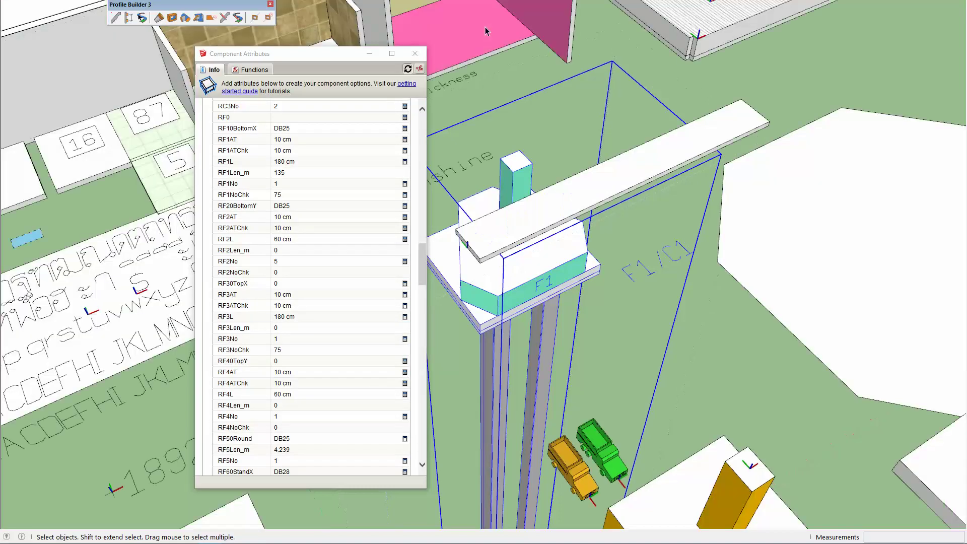
{"action": "middle_click_drag", "start_coordinate": [514, 271], "coordinate": [506, 255]}
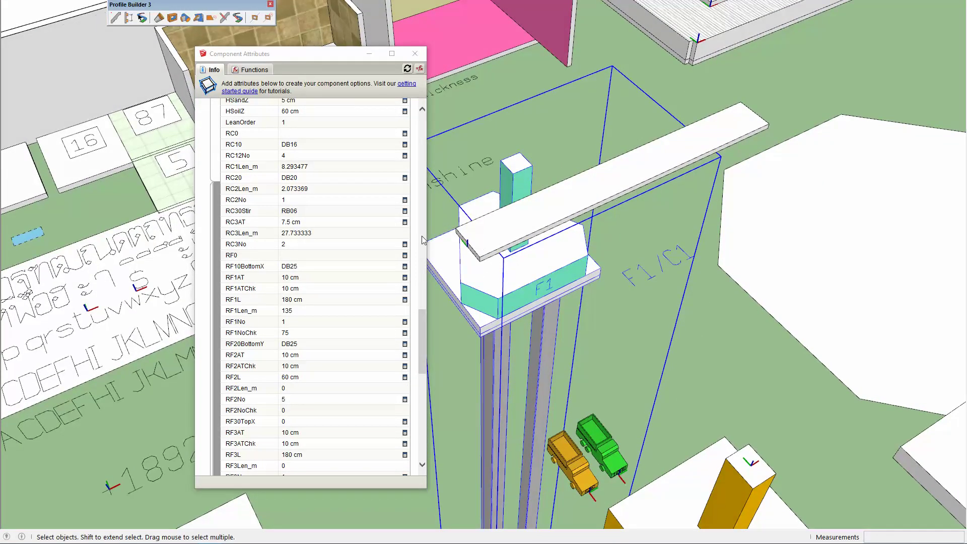
{"action": "double_click", "coordinate": [482, 301]}
{"action": "left_click", "coordinate": [474, 285]}
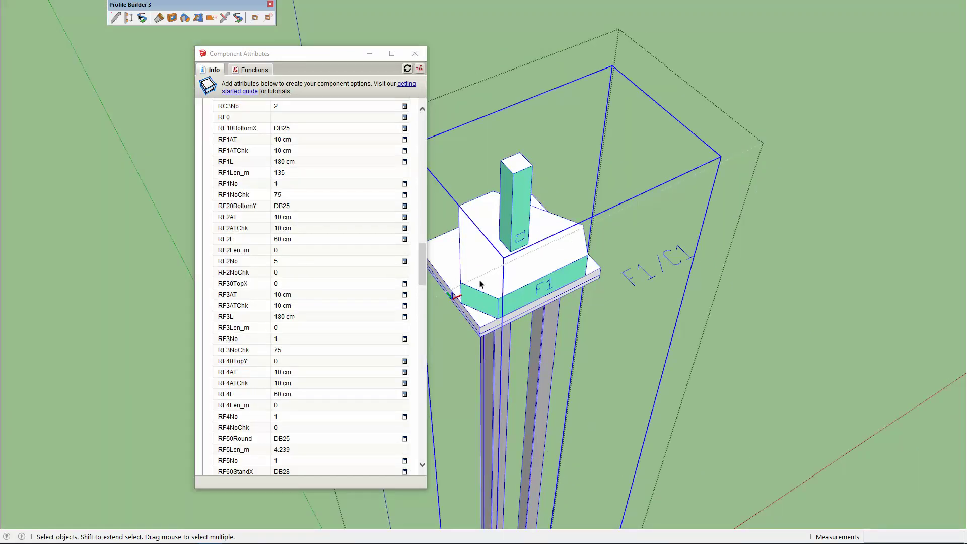
{"action": "double_click", "coordinate": [480, 283]}
{"action": "left_click", "coordinate": [491, 276]}
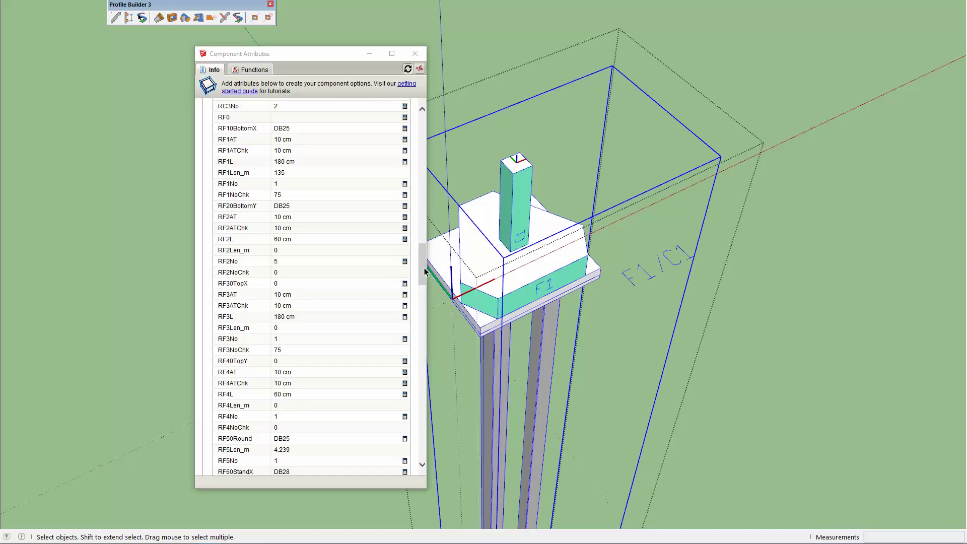
{"action": "left_click_drag", "start_coordinate": [425, 307], "coordinate": [429, 383]}
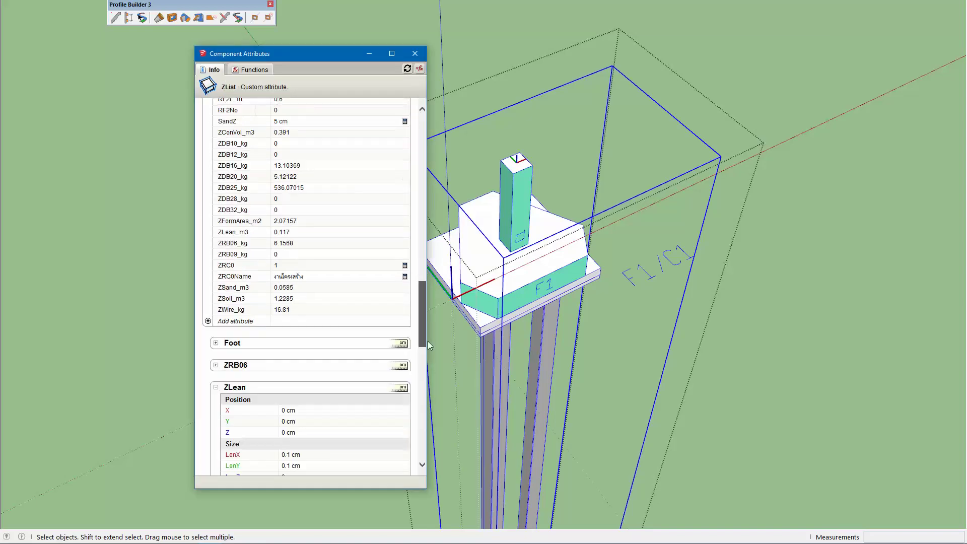
Step: Copy the ZLean ZList formula text and move to the other SketchUp model window
{"action": "left_click", "coordinate": [350, 237]}
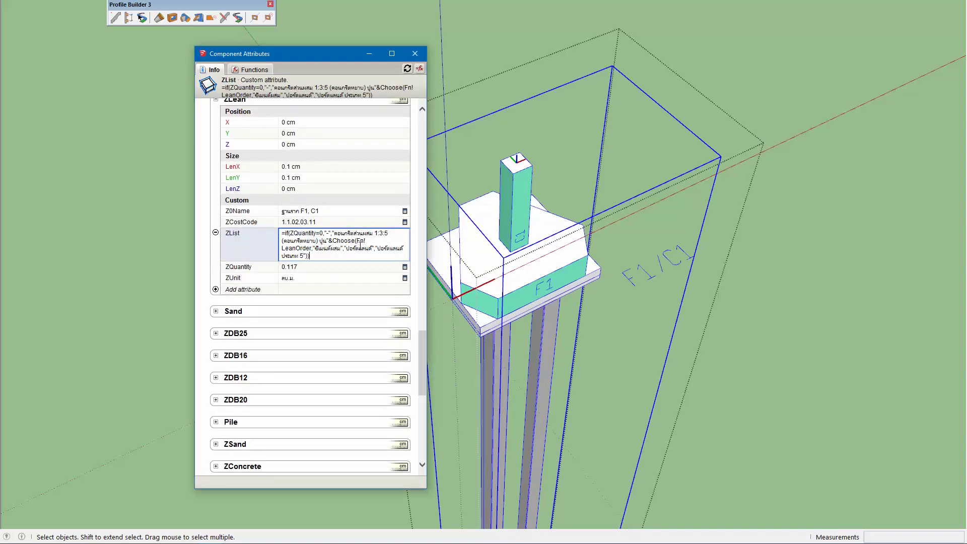
{"action": "left_click_drag", "start_coordinate": [330, 258], "coordinate": [273, 230]}
{"action": "key", "text": "ctrl+c"}
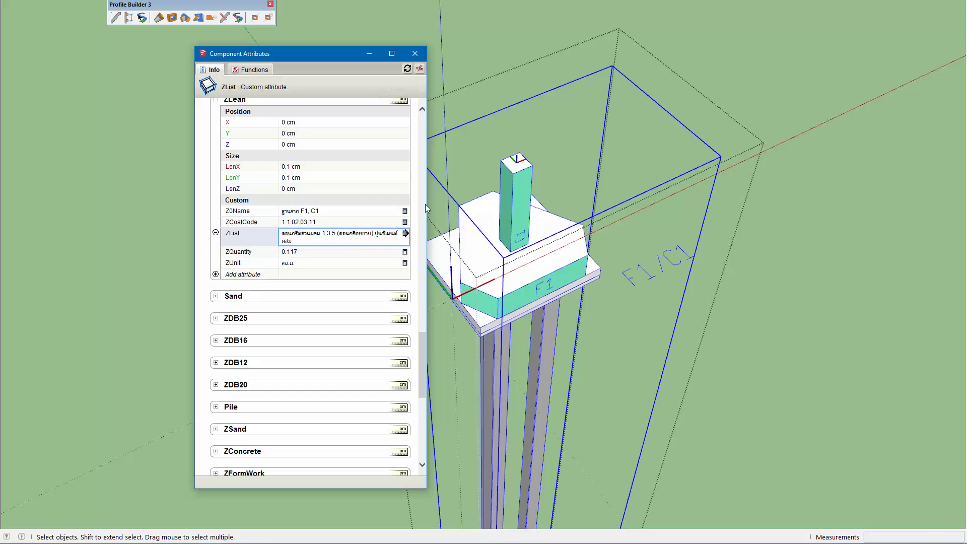
{"action": "left_click", "coordinate": [415, 54]}
{"action": "left_click", "coordinate": [358, 243]}
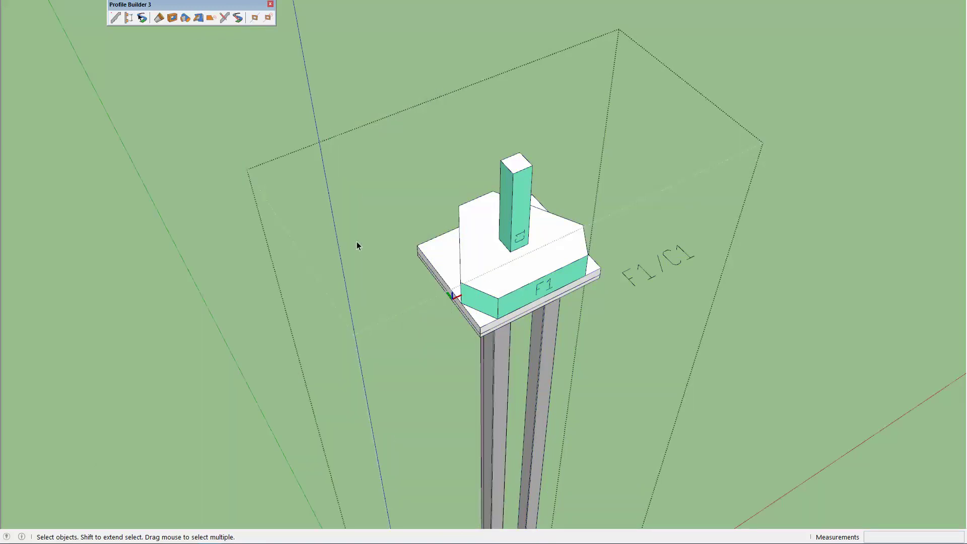
{"action": "left_click", "coordinate": [290, 246]}
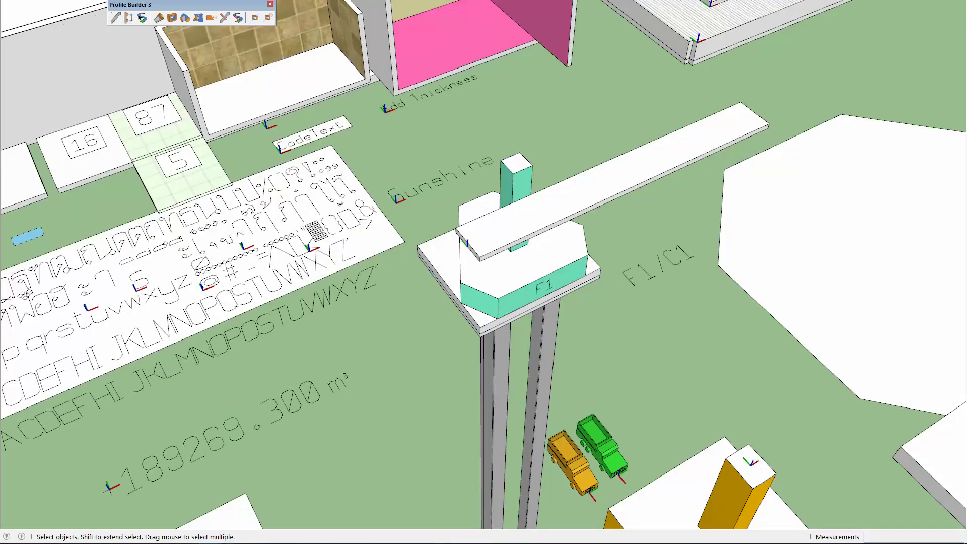
{"action": "left_click", "coordinate": [254, 514]}
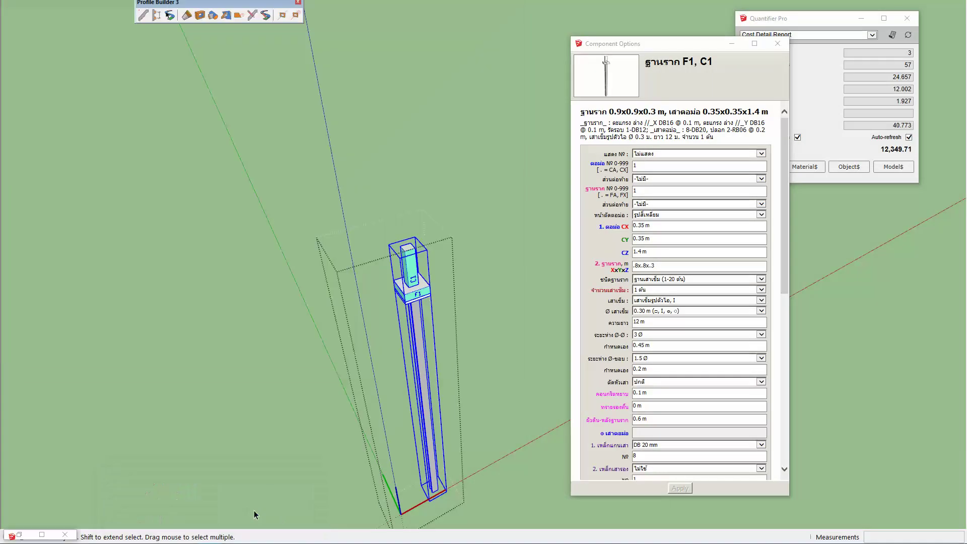
Step: Open Component Attributes for footing F1, C1 and enlarge the panel
{"action": "double_click", "coordinate": [416, 299]}
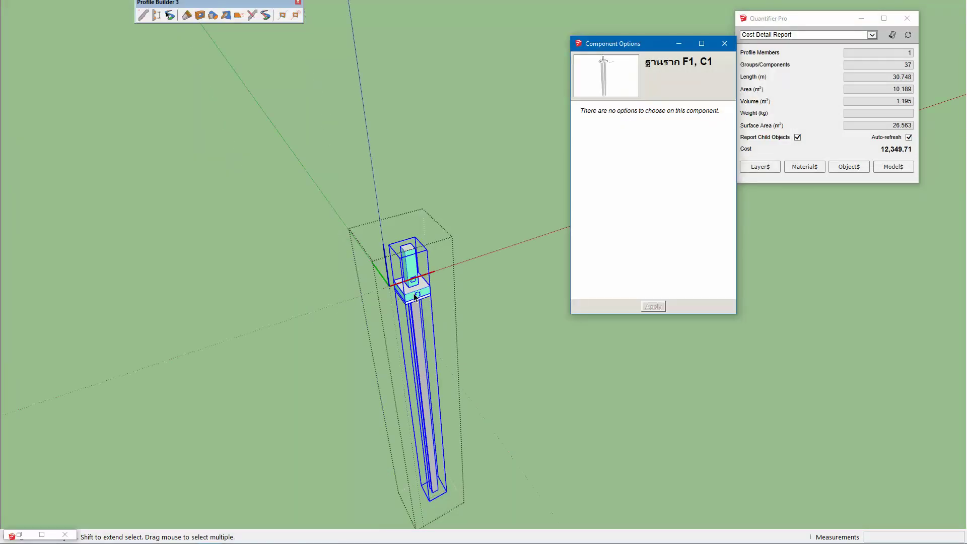
{"action": "right_click", "coordinate": [415, 298]}
{"action": "left_click", "coordinate": [524, 353]}
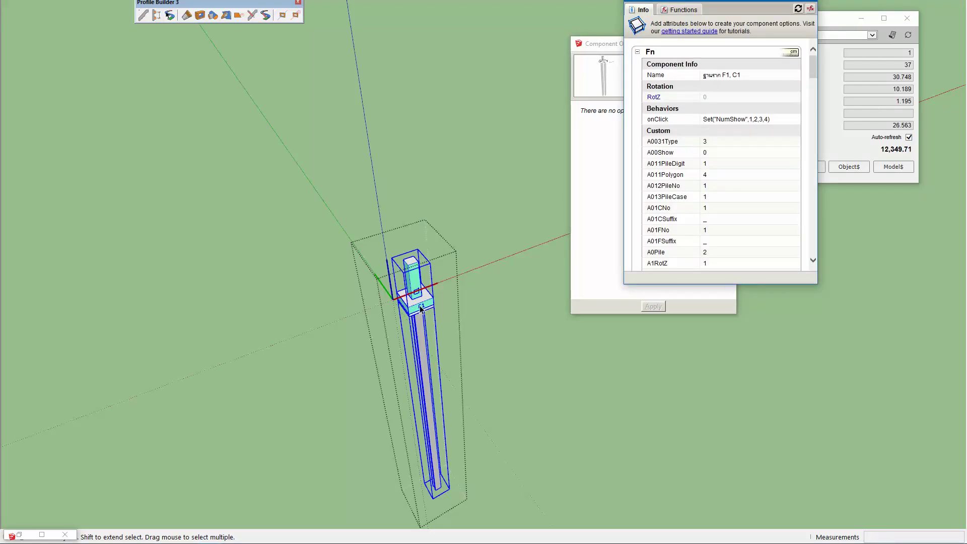
{"action": "left_click_drag", "start_coordinate": [819, 286], "coordinate": [872, 512]}
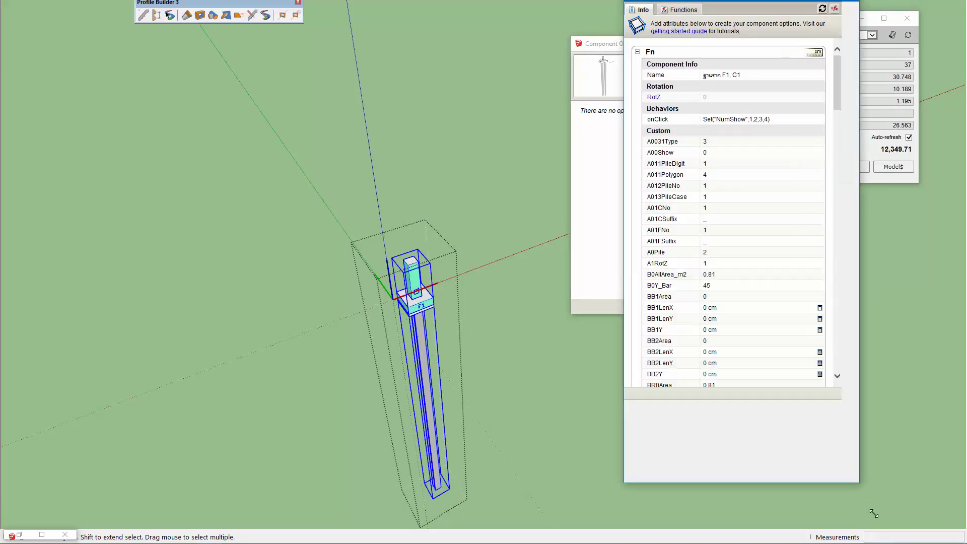
{"action": "left_click_drag", "start_coordinate": [869, 146], "coordinate": [869, 393]}
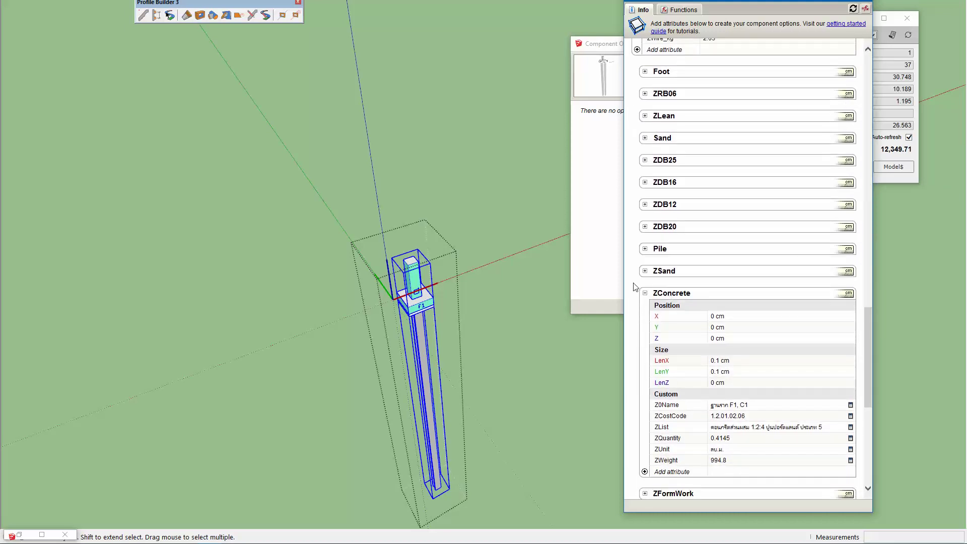
Step: Paste the LeanOrder-based formula into ZLean's ZList, giving the Portland type 5 lean-concrete description
{"action": "left_click", "coordinate": [644, 294]}
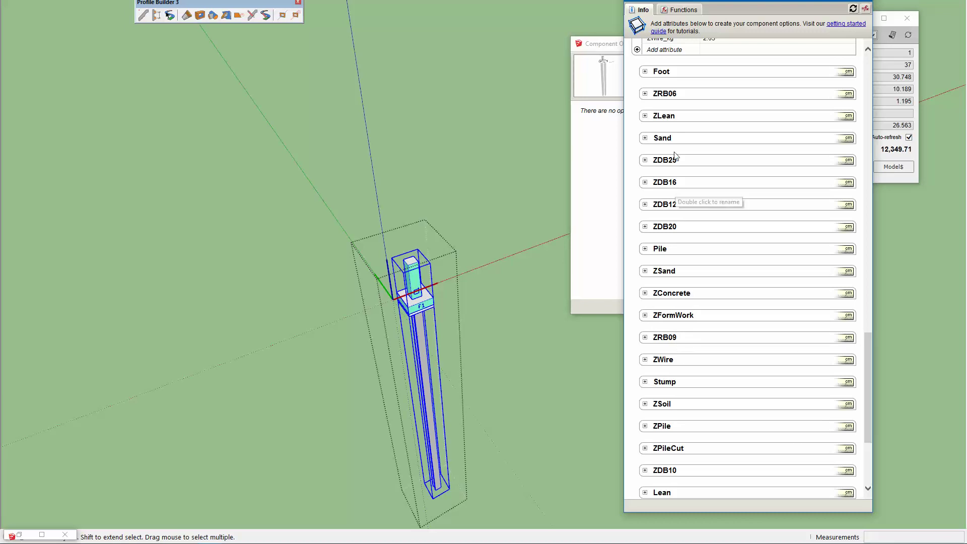
{"action": "left_click", "coordinate": [646, 117]}
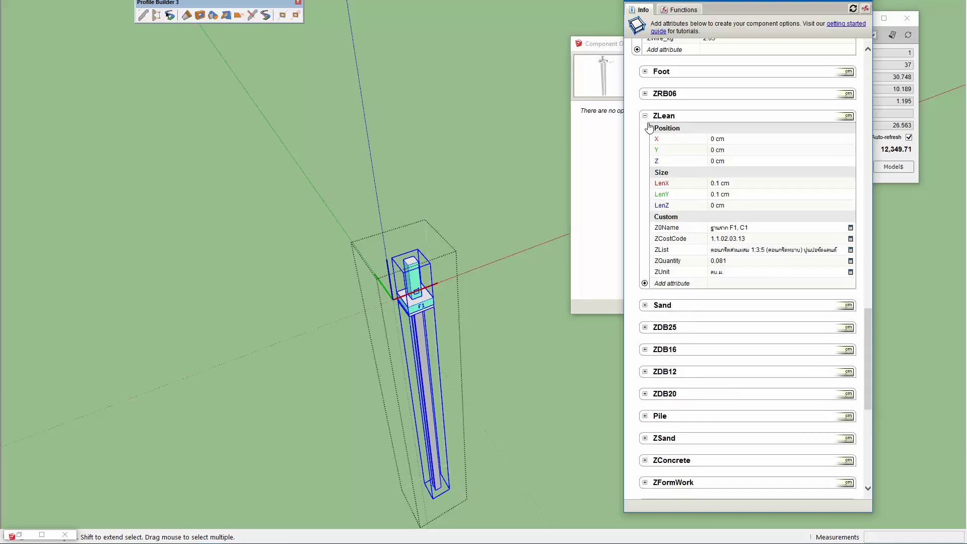
{"action": "left_click", "coordinate": [769, 255]}
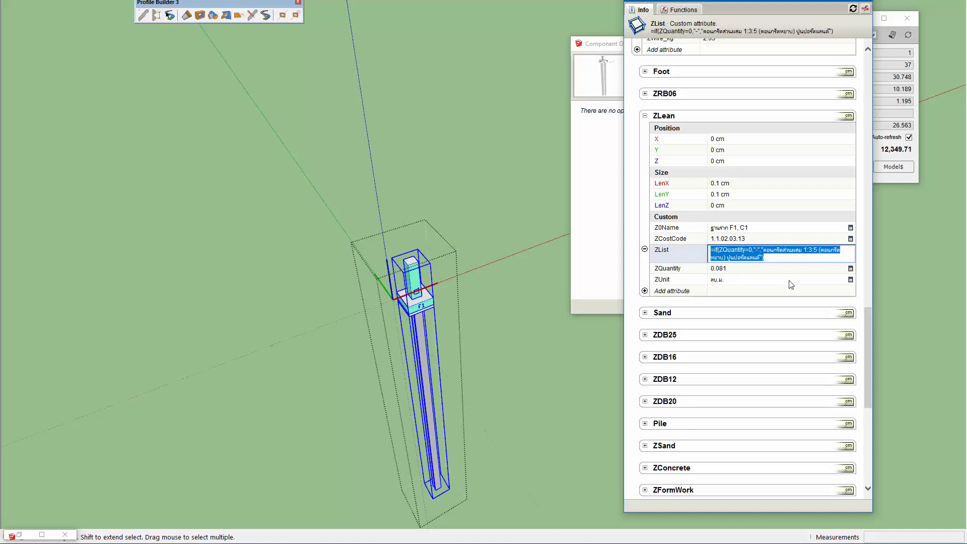
{"action": "key", "text": "ctrl+v"}
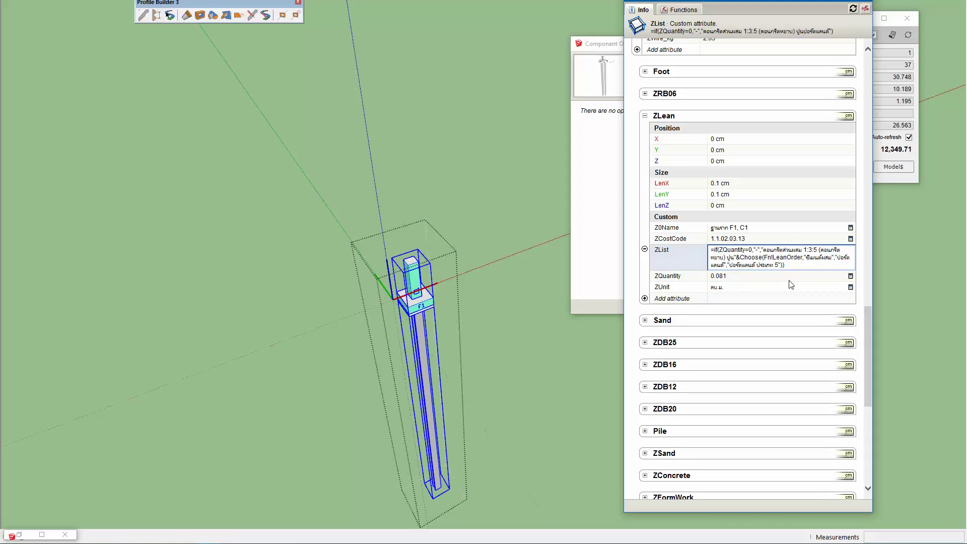
{"action": "key", "text": "Return"}
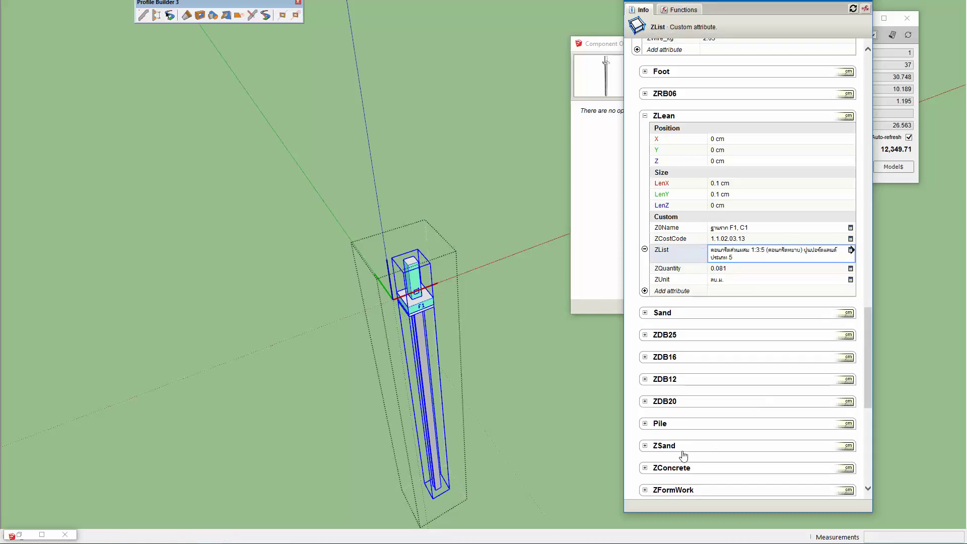
{"action": "key", "text": "alt+Tab"}
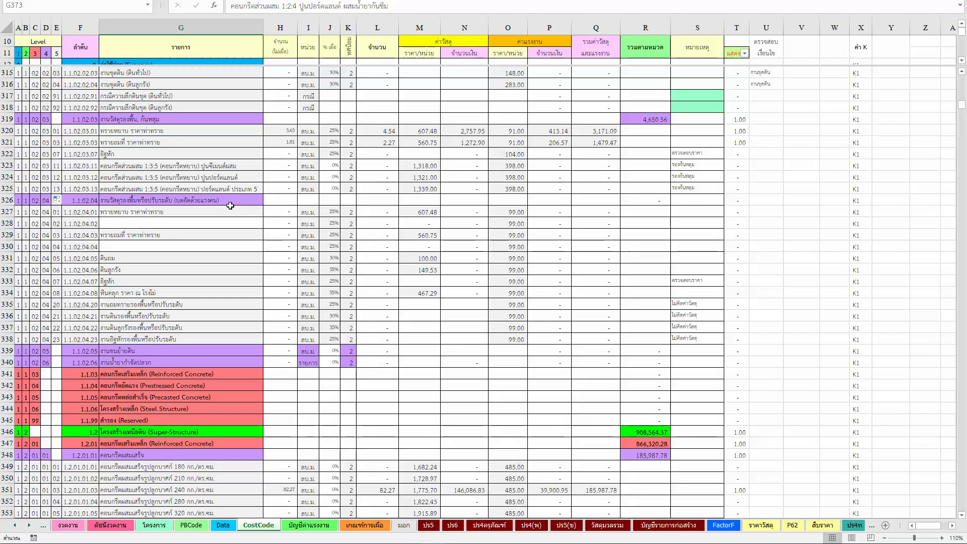
Step: Return from Excel's CostCode sheet to footing F1, C1's ZLean attributes in SketchUp
{"action": "key", "text": "alt+Tab"}
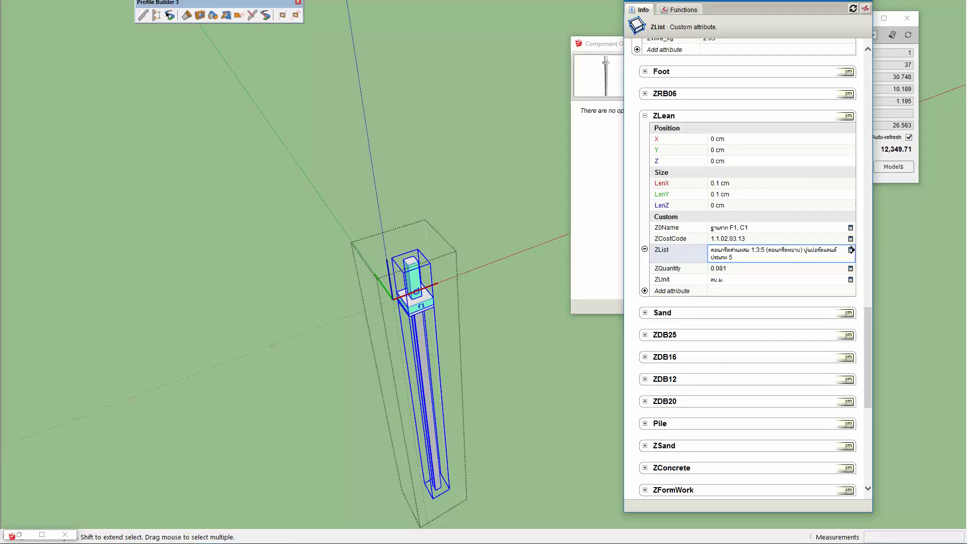
Step: Check the footing's cost data, showing lean concrete code 1.2.01.02.03 at 0.081
{"action": "middle_click_drag", "start_coordinate": [457, 331], "coordinate": [721, 103]}
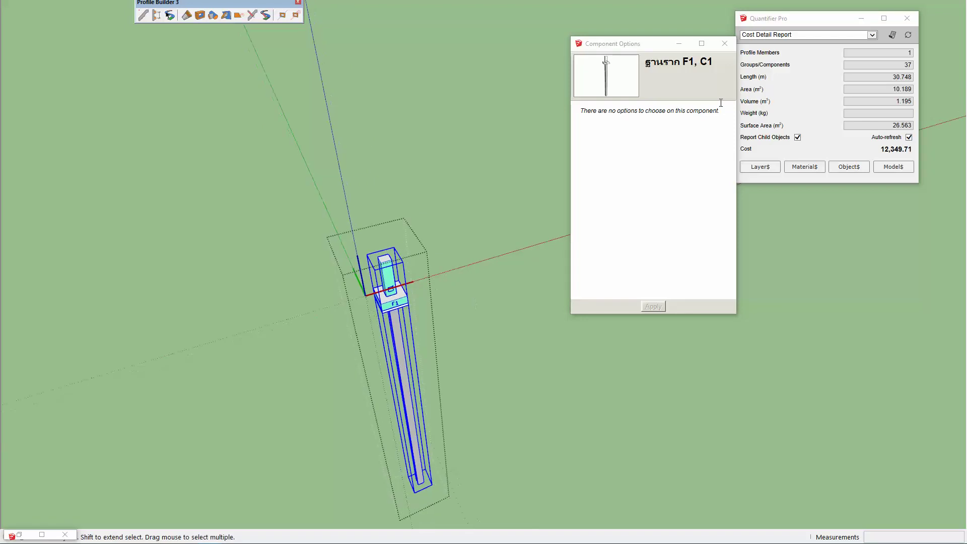
{"action": "left_click", "coordinate": [724, 44]}
{"action": "mouse_move", "coordinate": [403, 292]}
{"action": "middle_mouse_down"}
{"action": "mouse_move", "coordinate": [448, 300]}
{"action": "mouse_move", "coordinate": [443, 330]}
{"action": "middle_mouse_up"}
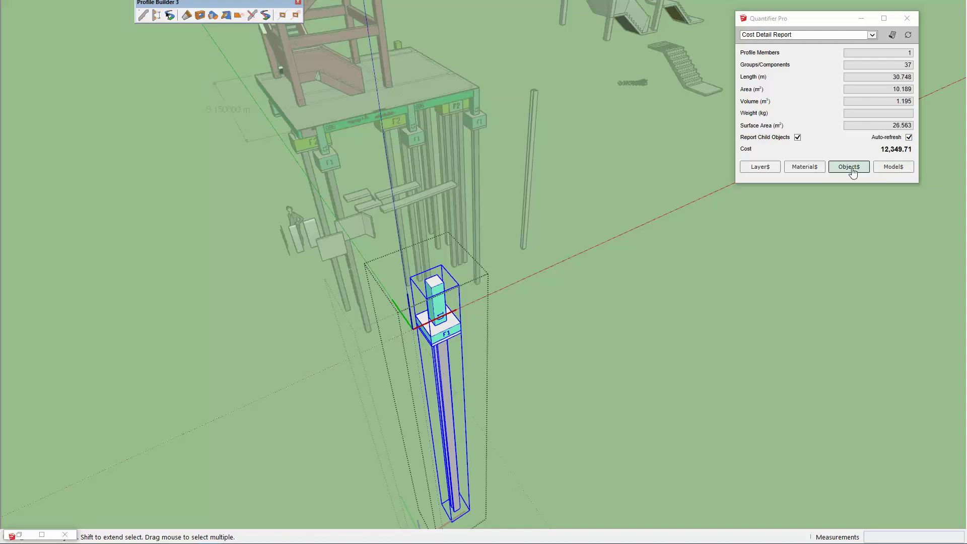
{"action": "left_click", "coordinate": [849, 167]}
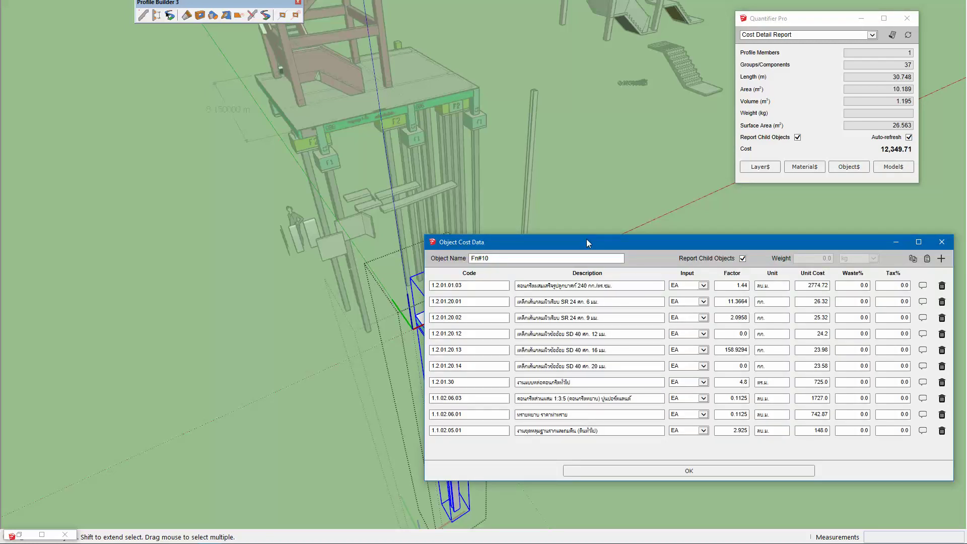
{"action": "left_click_drag", "start_coordinate": [586, 239], "coordinate": [586, 241]}
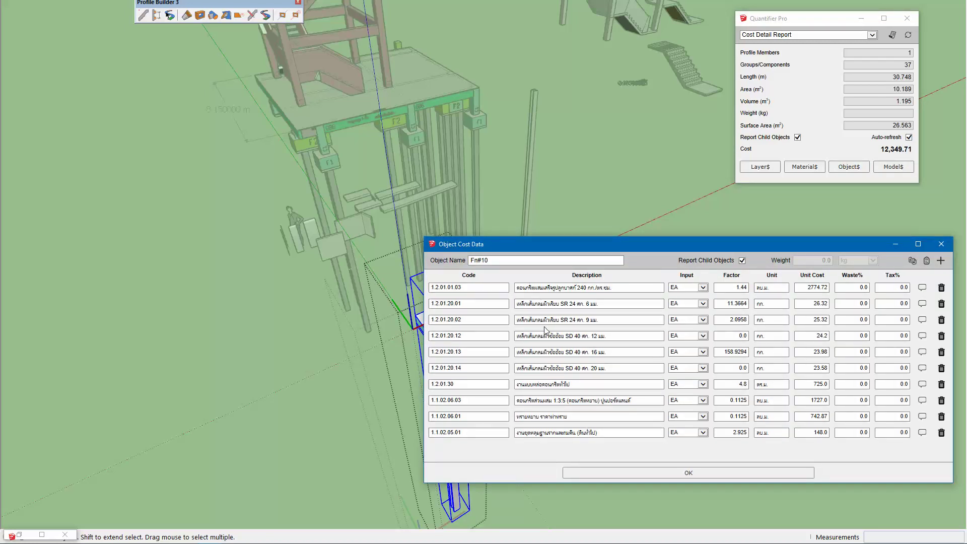
{"action": "left_click", "coordinate": [941, 244]}
{"action": "left_click", "coordinate": [591, 231]}
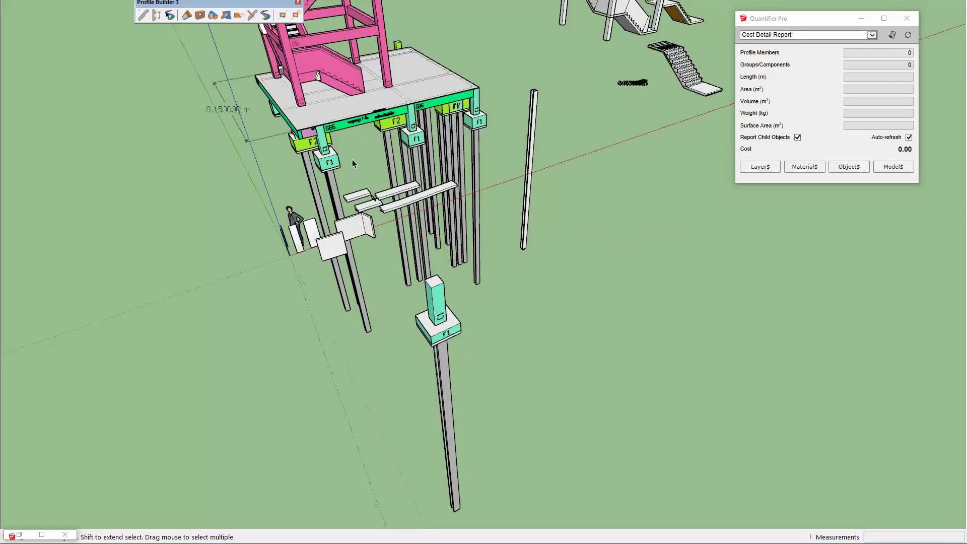
Step: Copy all of the F1 footing column's cost rows to the clipboard
{"action": "double_click", "coordinate": [333, 161]}
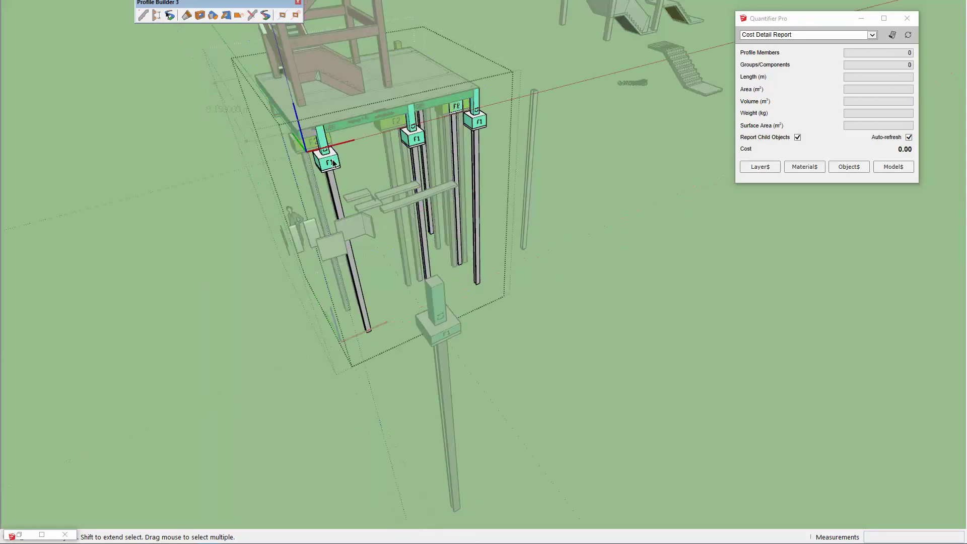
{"action": "left_click", "coordinate": [332, 161]}
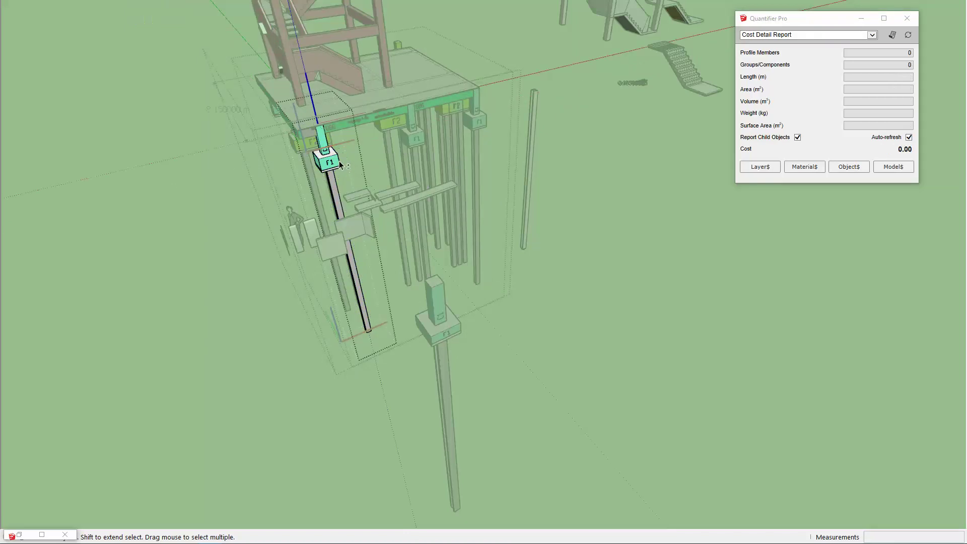
{"action": "left_click", "coordinate": [849, 166]}
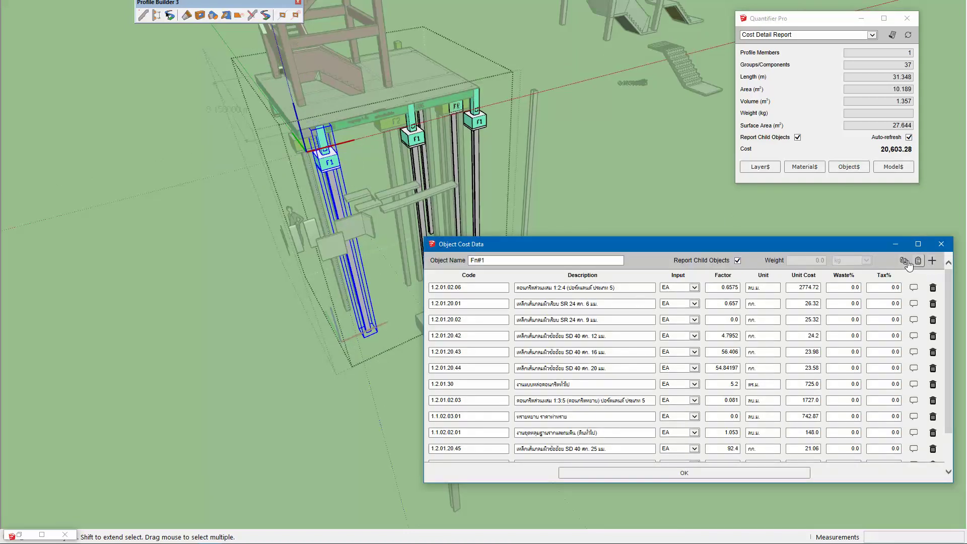
{"action": "left_click", "coordinate": [904, 260]}
{"action": "left_click", "coordinate": [726, 392]}
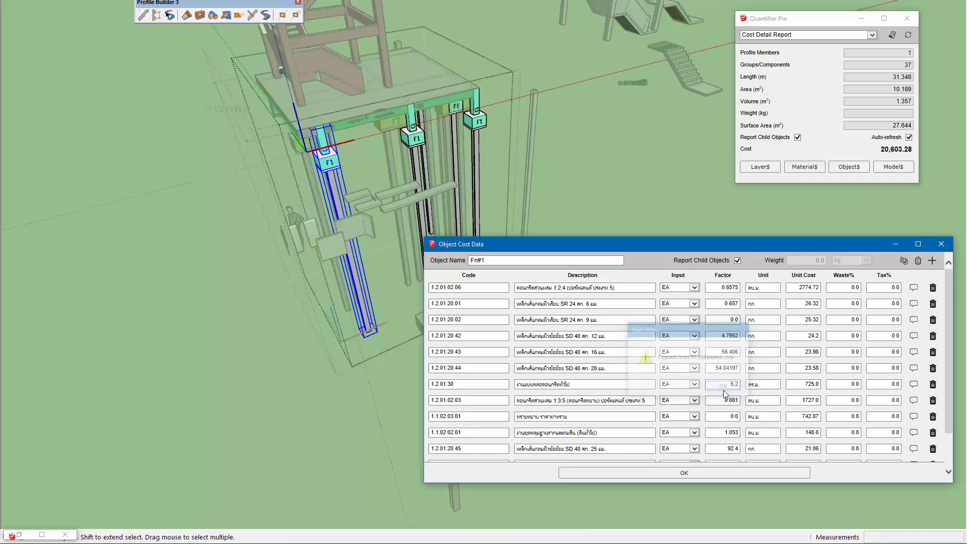
{"action": "left_click", "coordinate": [754, 472]}
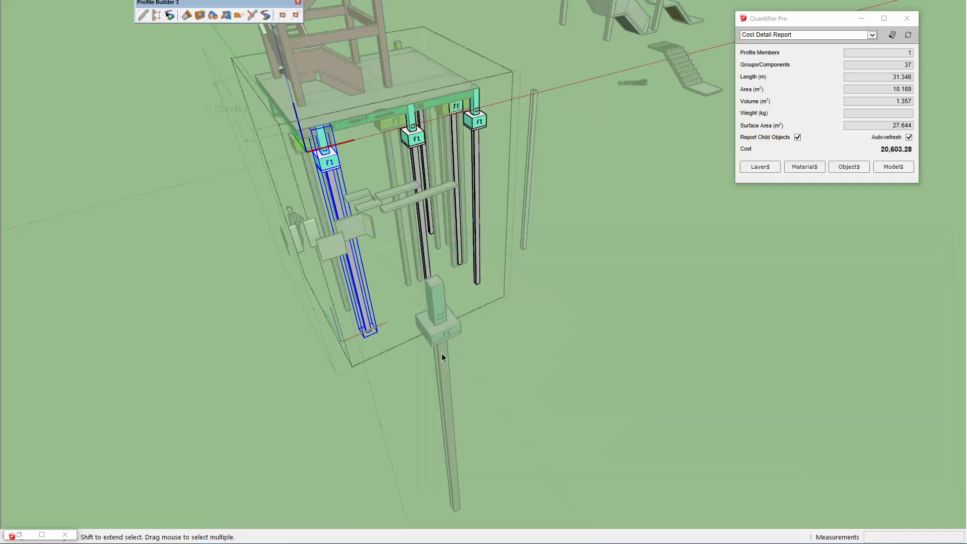
Step: Open the new standalone column for editing
{"action": "left_click", "coordinate": [640, 353]}
{"action": "left_click", "coordinate": [442, 319]}
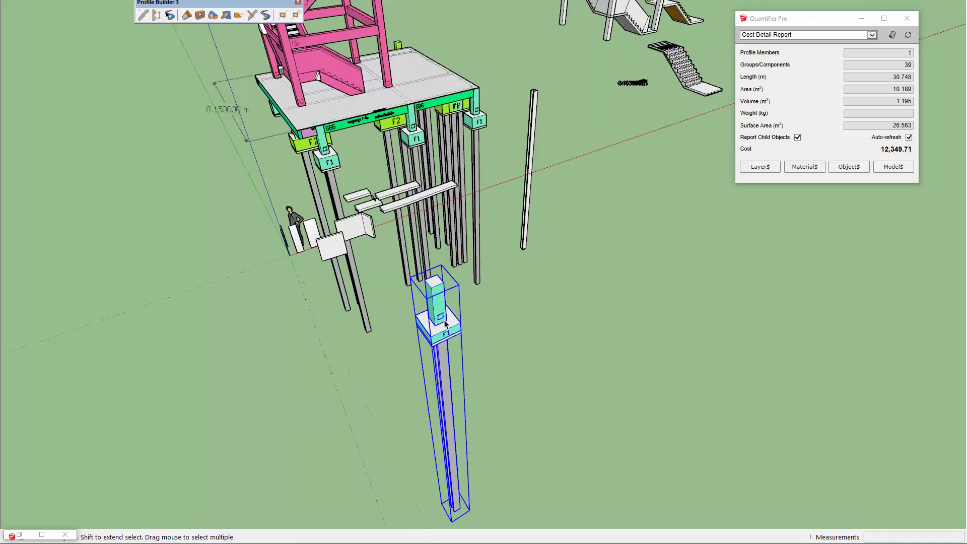
{"action": "double_click", "coordinate": [439, 321]}
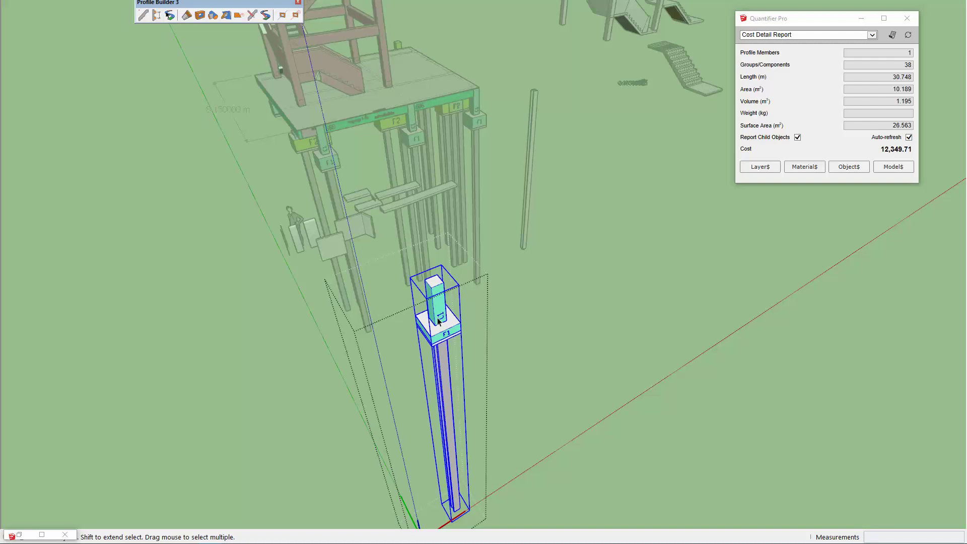
Step: Delete all existing cost rows from footing Fn#10's cost data
{"action": "left_click", "coordinate": [439, 322]}
{"action": "left_click", "coordinate": [849, 167]}
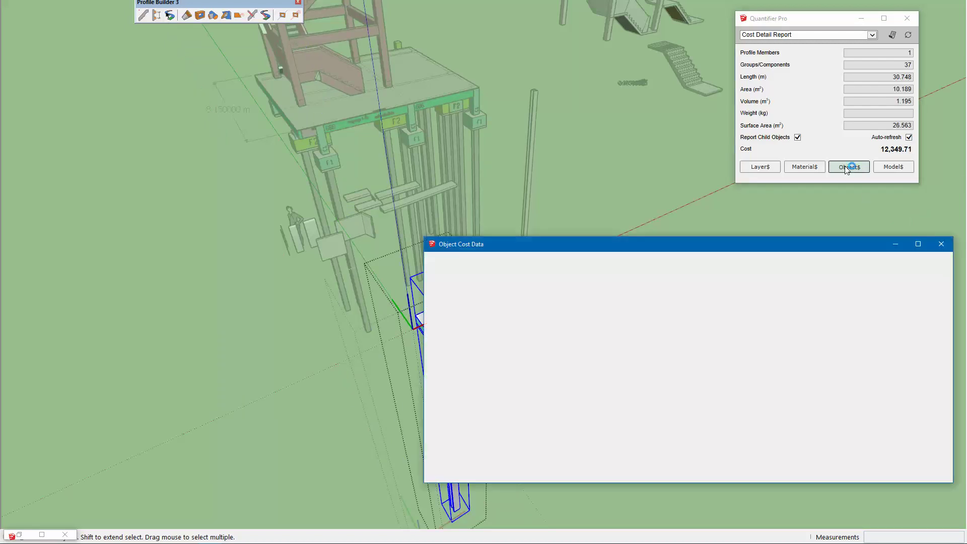
{"action": "left_click", "coordinate": [942, 287]}
{"action": "left_click", "coordinate": [942, 288]}
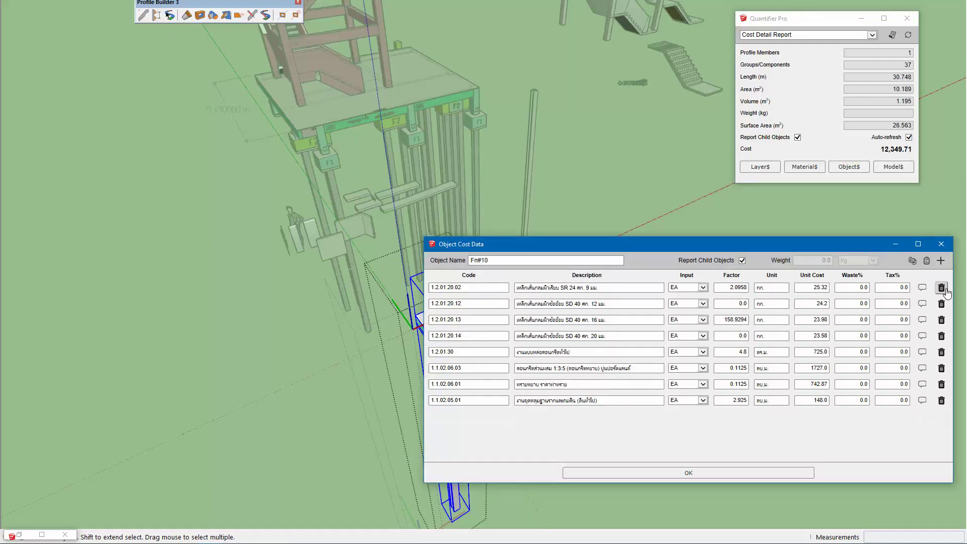
{"action": "double_click", "coordinate": [941, 287]}
{"action": "double_click", "coordinate": [942, 288]}
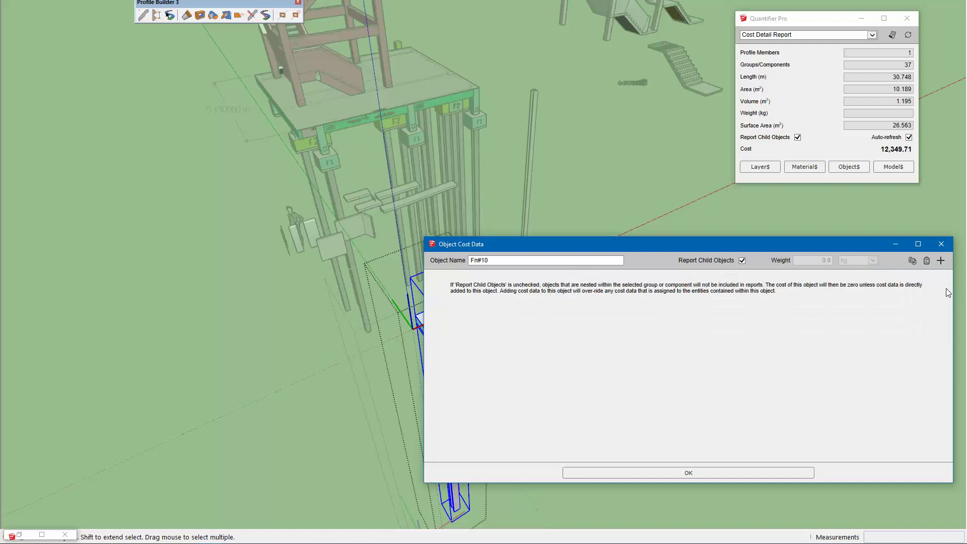
Step: Paste the copied F1 cost rows into Fn#10's cost data and confirm
{"action": "left_click", "coordinate": [926, 261]}
{"action": "left_click", "coordinate": [734, 387]}
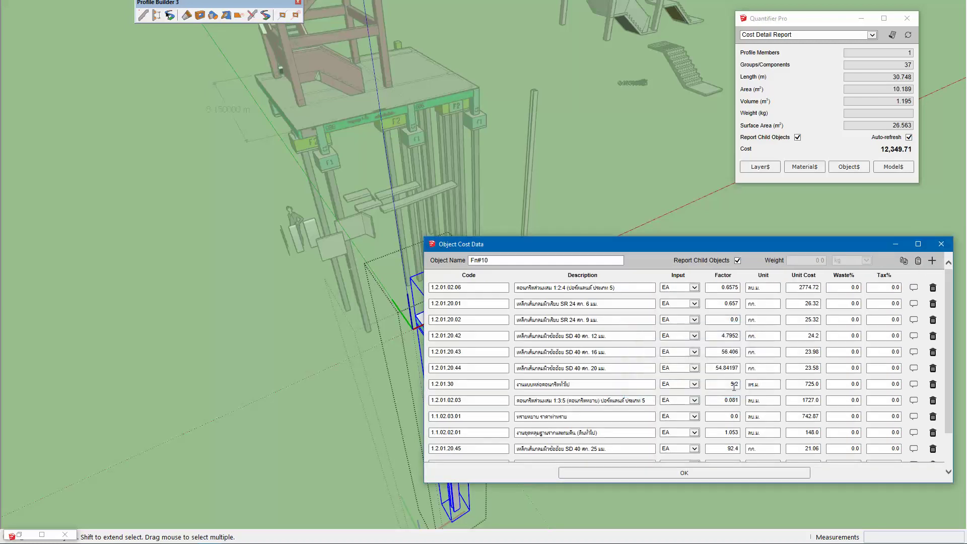
{"action": "middle_click_drag", "start_coordinate": [248, 443], "coordinate": [258, 446]}
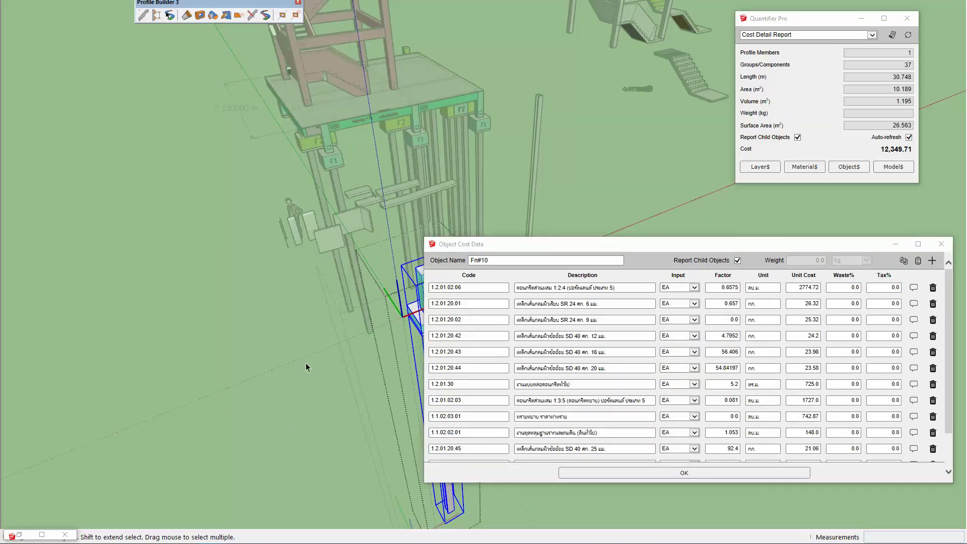
{"action": "middle_click_drag", "start_coordinate": [307, 362], "coordinate": [271, 394]}
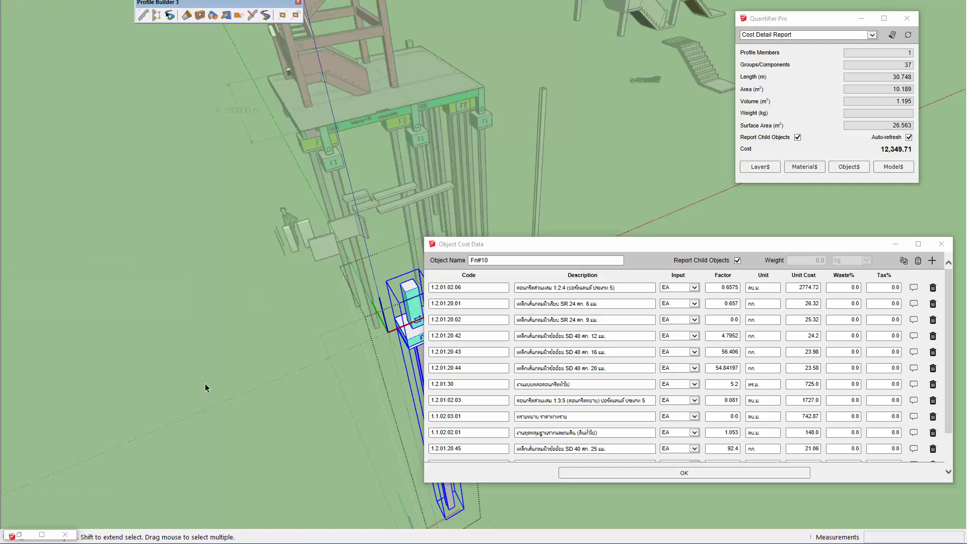
{"action": "left_click", "coordinate": [13, 538]}
Step: Run the CostCode SumList template, listing codes and quantities such as 1.1.02.03.13 at 0.081
{"action": "left_click", "coordinate": [40, 314]}
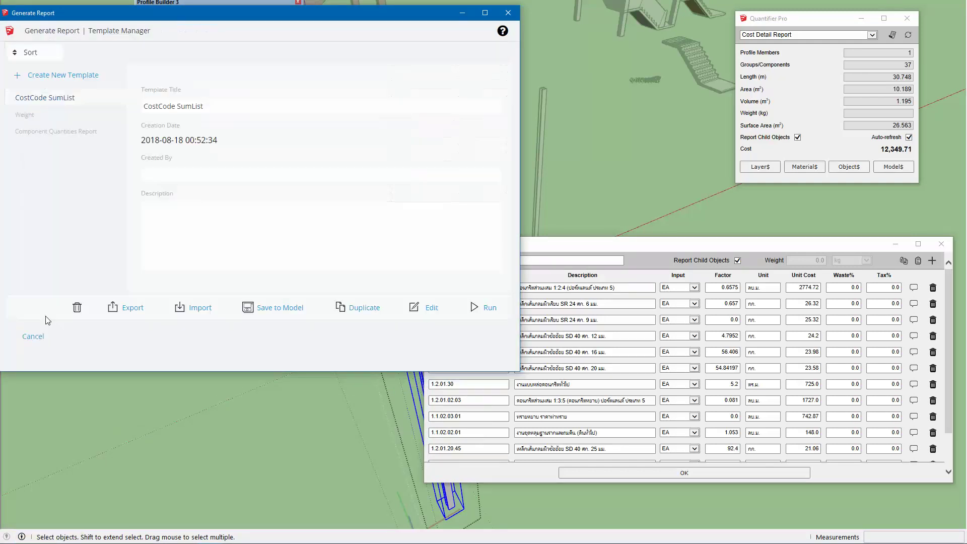
{"action": "left_click", "coordinate": [481, 309]}
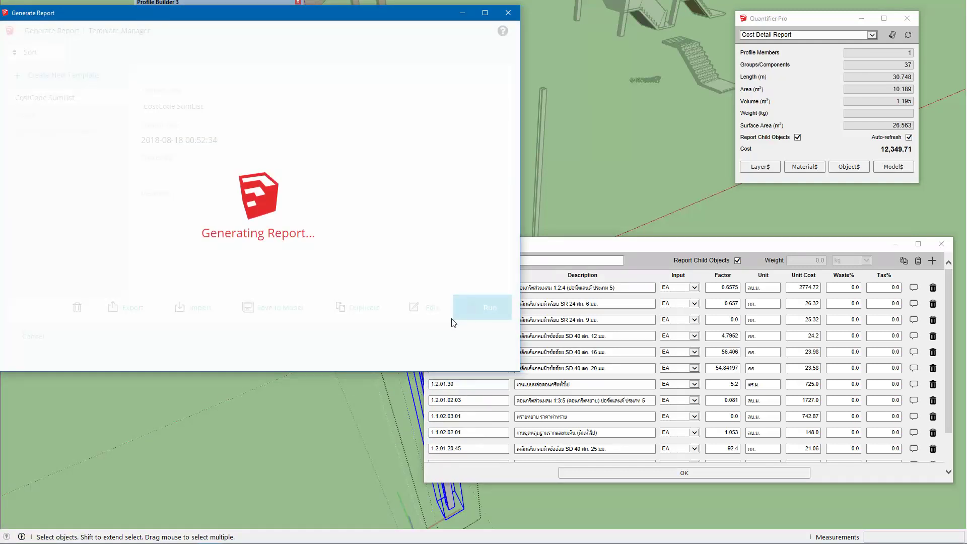
{"action": "mouse_move", "coordinate": [658, 243]}
{"action": "left_mouse_down"}
{"action": "mouse_move", "coordinate": [615, 228]}
{"action": "mouse_move", "coordinate": [629, 269]}
{"action": "left_mouse_up"}
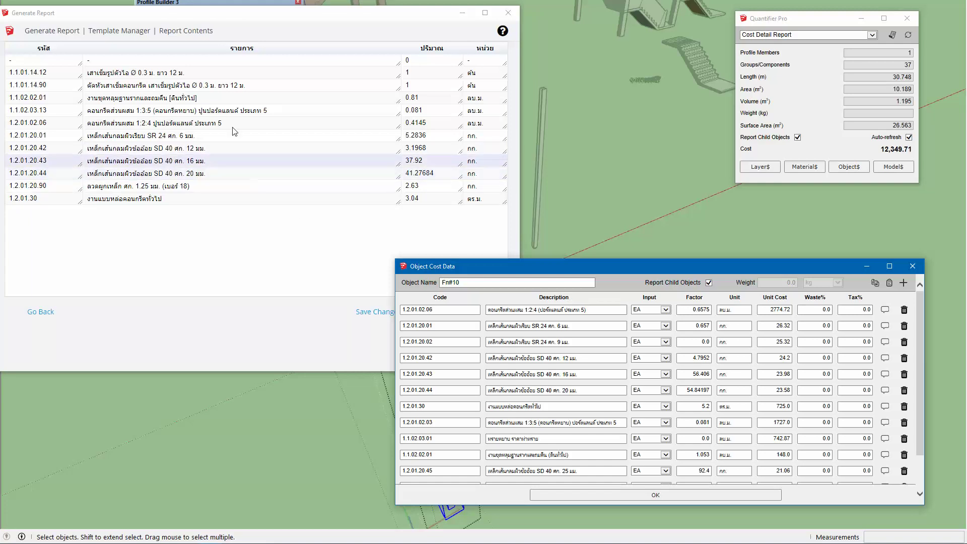
Step: Update factors for 1.2.01.02.06, 1.2.01.20.01 and 1.2.01.20.42 (3.1968) from the report quantities
{"action": "left_click", "coordinate": [208, 129]}
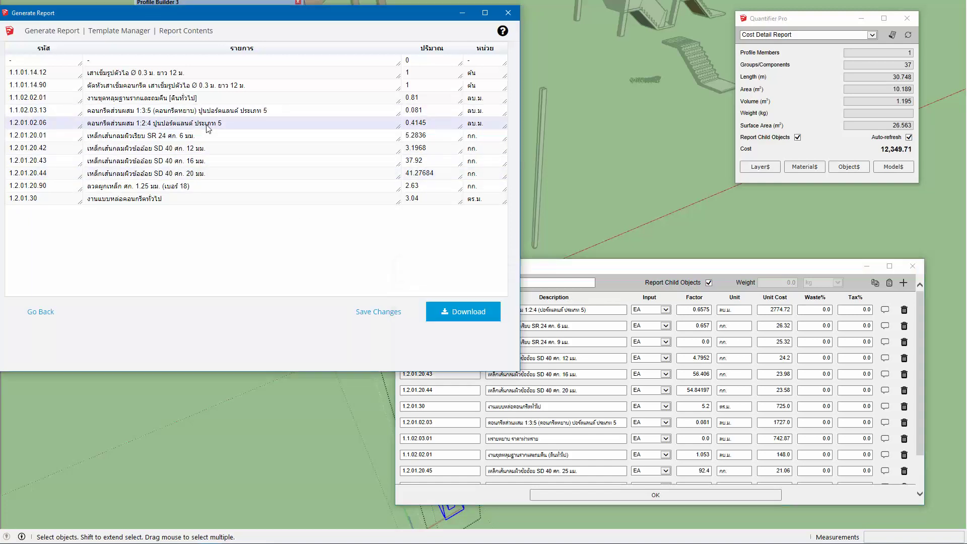
{"action": "left_click_drag", "start_coordinate": [687, 270], "coordinate": [716, 289]}
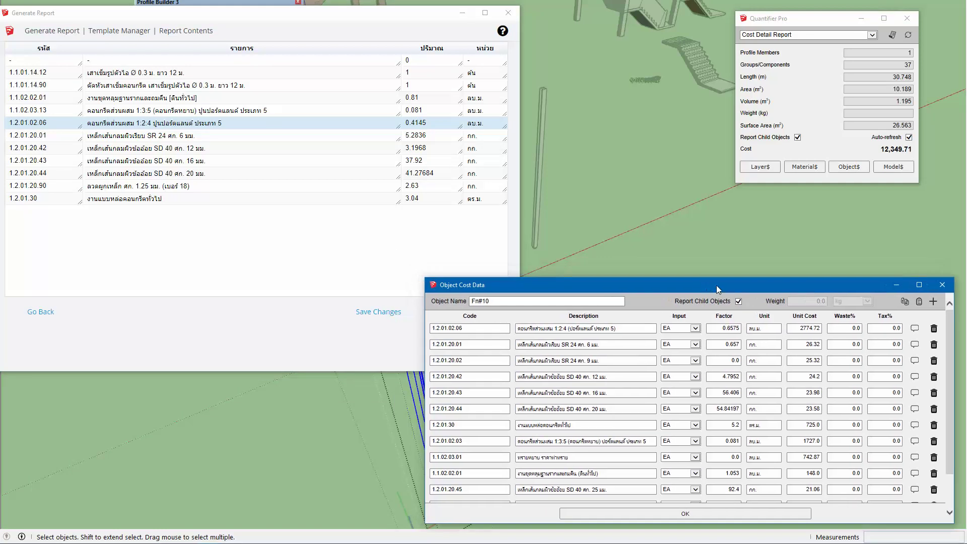
{"action": "left_click_drag", "start_coordinate": [715, 328], "coordinate": [774, 330]}
{"action": "key", "text": "BackSpace"}
{"action": "type", "text": ".4145"}
{"action": "left_click", "coordinate": [219, 138]}
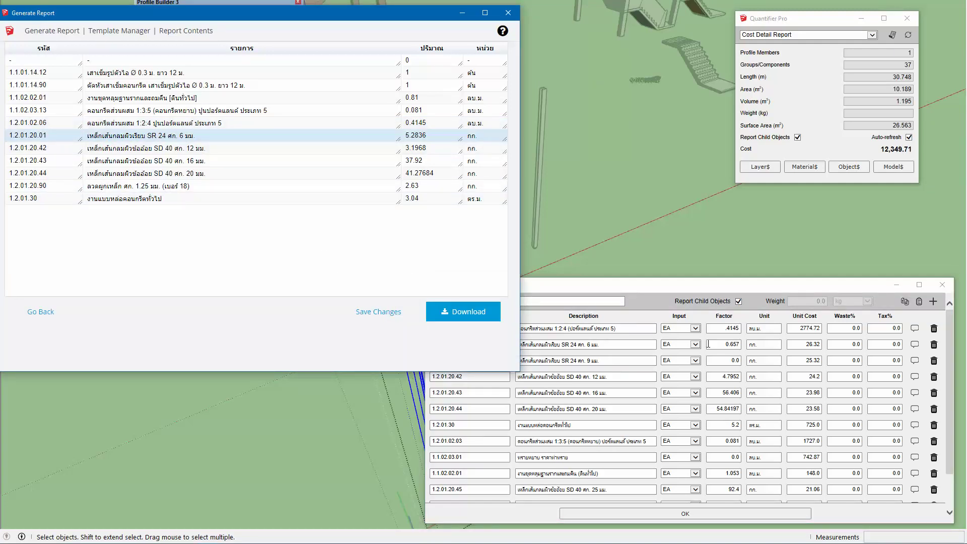
{"action": "left_click_drag", "start_coordinate": [709, 344], "coordinate": [755, 345]}
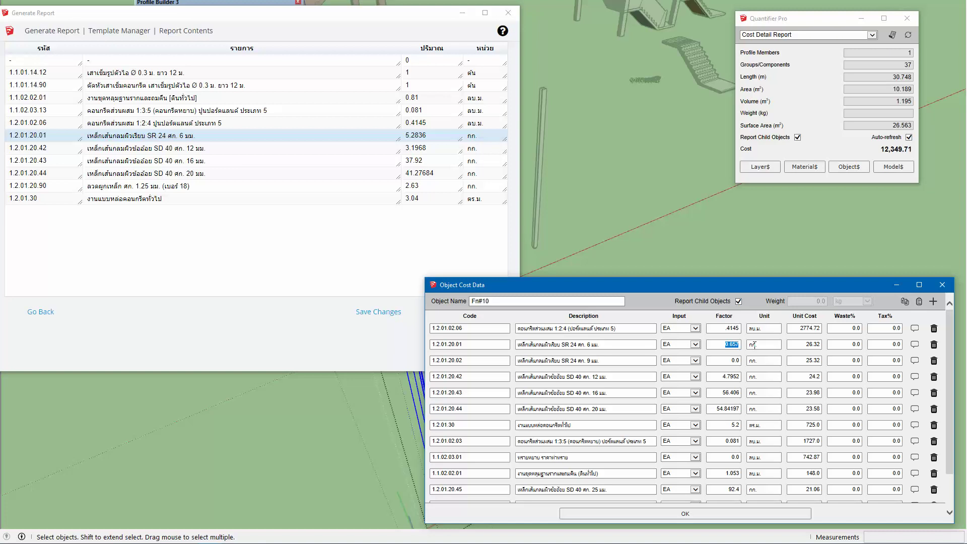
{"action": "type", "text": "5.2836"}
{"action": "left_click", "coordinate": [201, 150]}
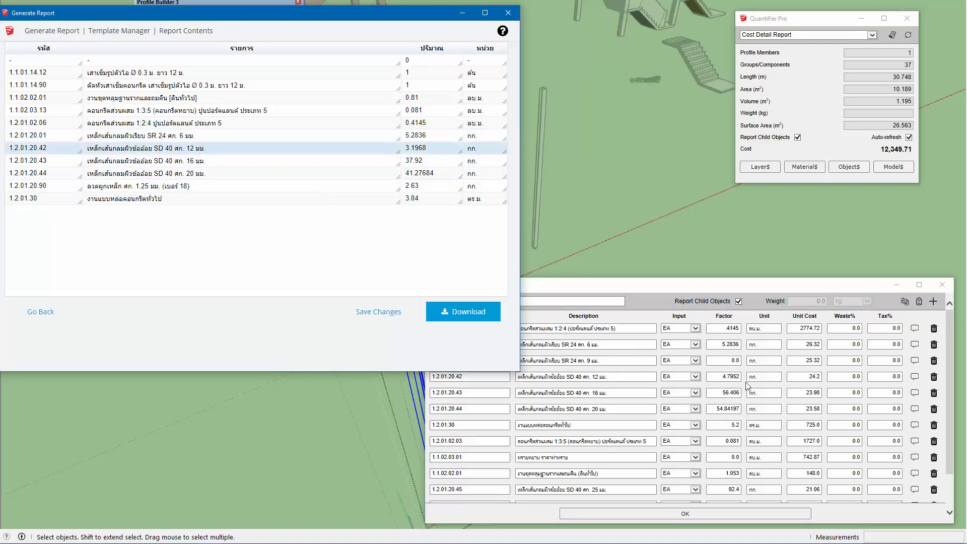
{"action": "left_click", "coordinate": [722, 382]}
{"action": "left_click_drag", "start_coordinate": [723, 378], "coordinate": [750, 377]}
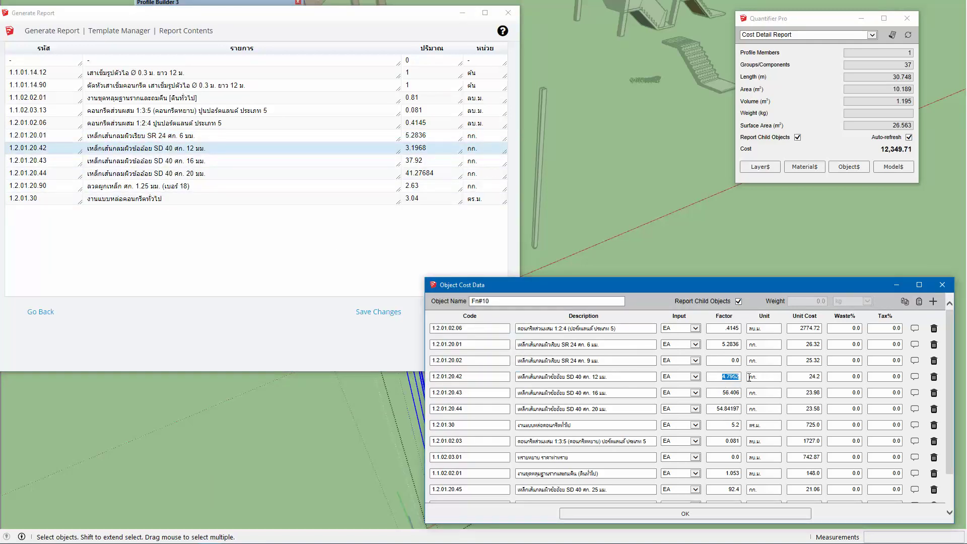
{"action": "type", "text": "3.1968"}
Step: Set factors for 1.2.01.20.43, 1.2.01.20.44 and 1.2.01.30 to 37.92, 41.27684 and 3.04
{"action": "left_click", "coordinate": [247, 161]}
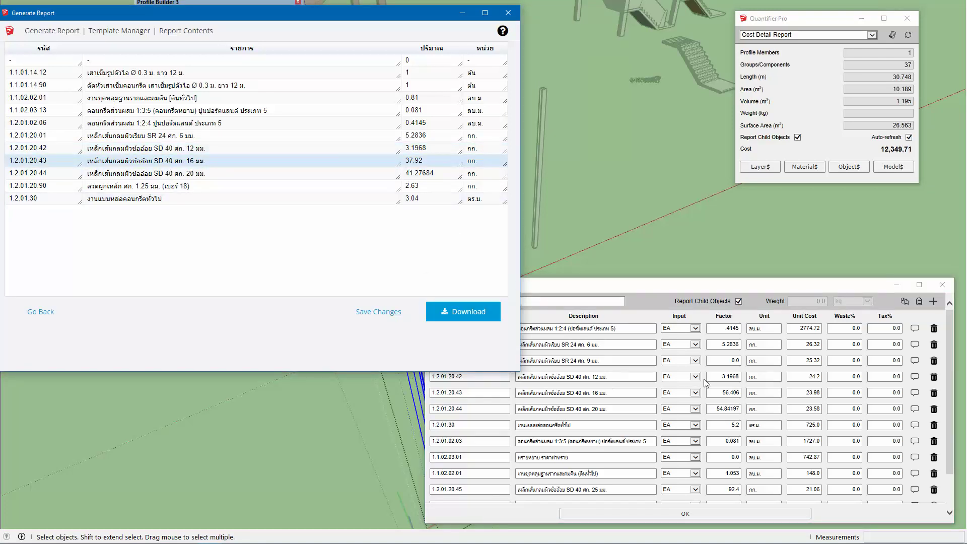
{"action": "left_click", "coordinate": [720, 395]}
{"action": "left_click_drag", "start_coordinate": [720, 395], "coordinate": [752, 396]}
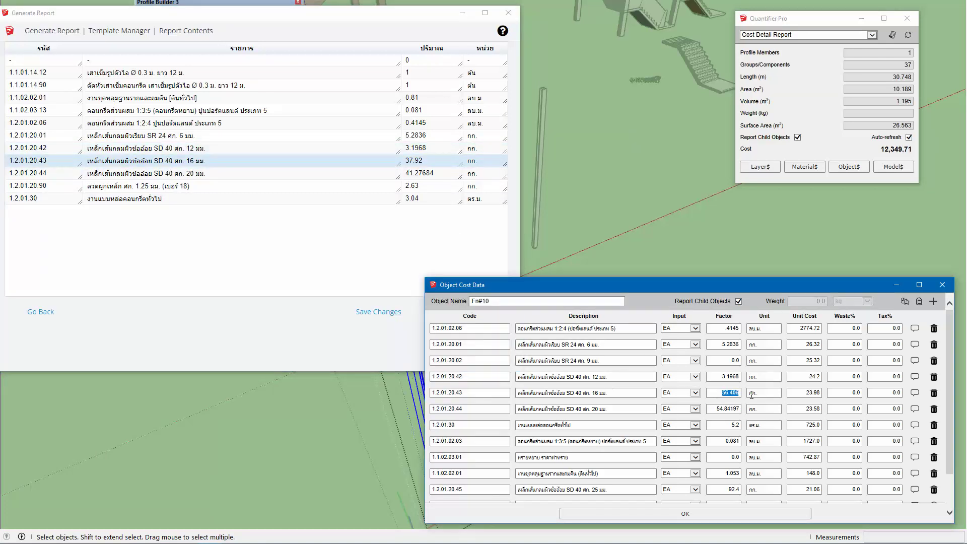
{"action": "type", "text": "37.92"}
{"action": "left_click", "coordinate": [251, 174]}
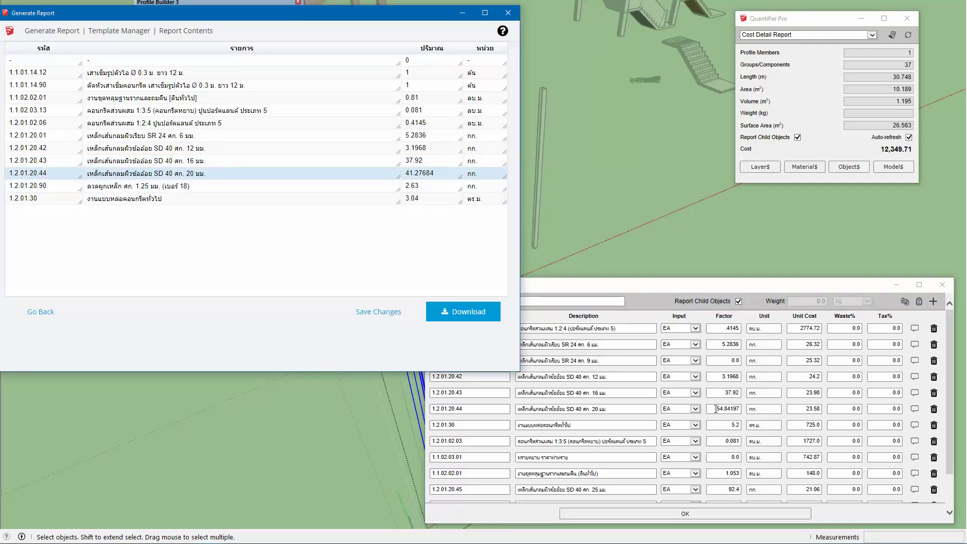
{"action": "left_click_drag", "start_coordinate": [716, 409], "coordinate": [772, 412]}
{"action": "type", "text": "41"}
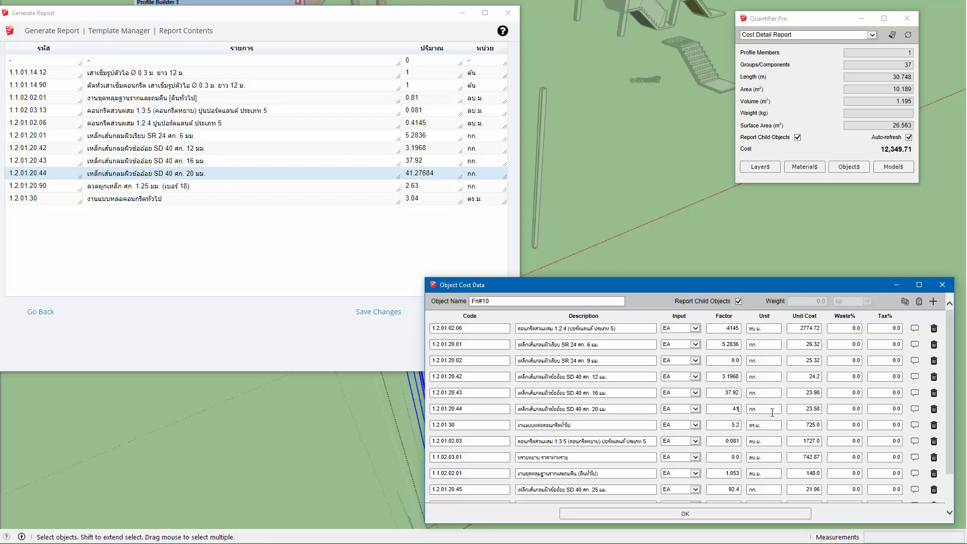
{"action": "type", "text": ".27684"}
{"action": "left_click", "coordinate": [136, 200]}
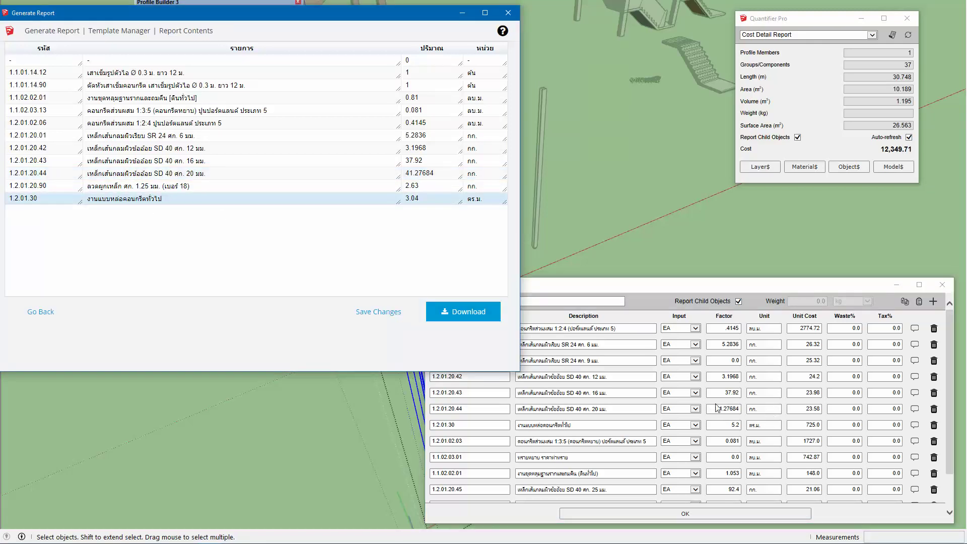
{"action": "double_click", "coordinate": [735, 426]}
{"action": "type", "text": "3.04"}
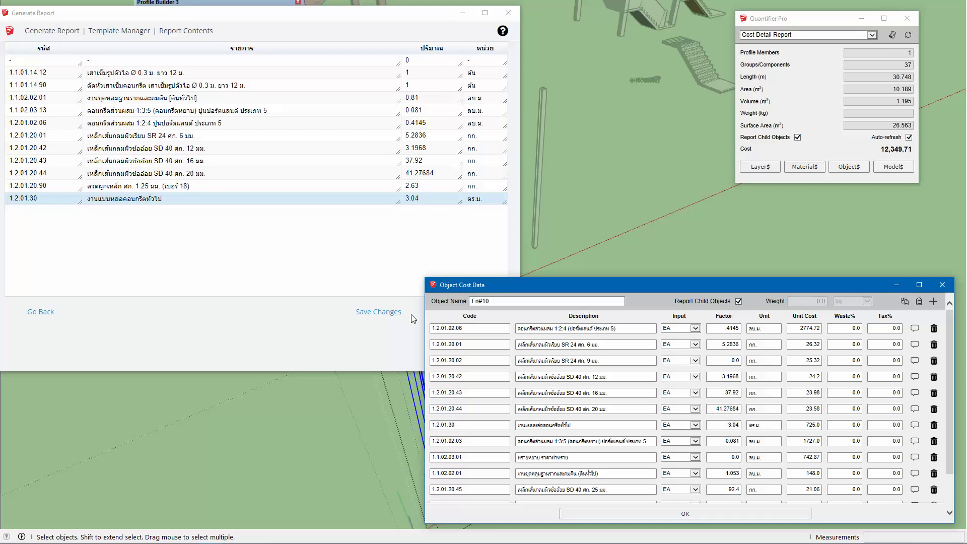
{"action": "left_click", "coordinate": [184, 113]}
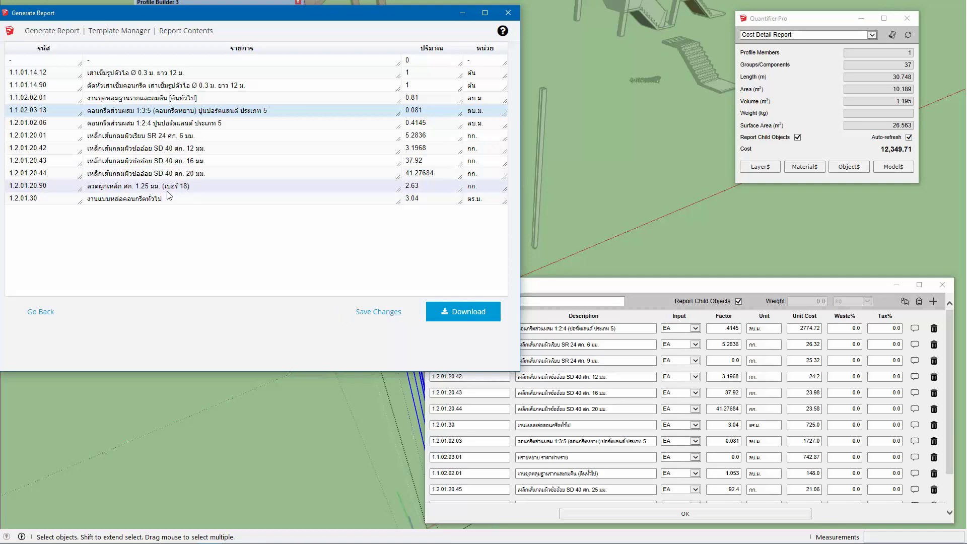
Step: Change the 1.1.02.02.01 factor from 1.053 to .81 and 1.2.01.20.45 from 92.4 to 0
{"action": "left_click", "coordinate": [173, 98]}
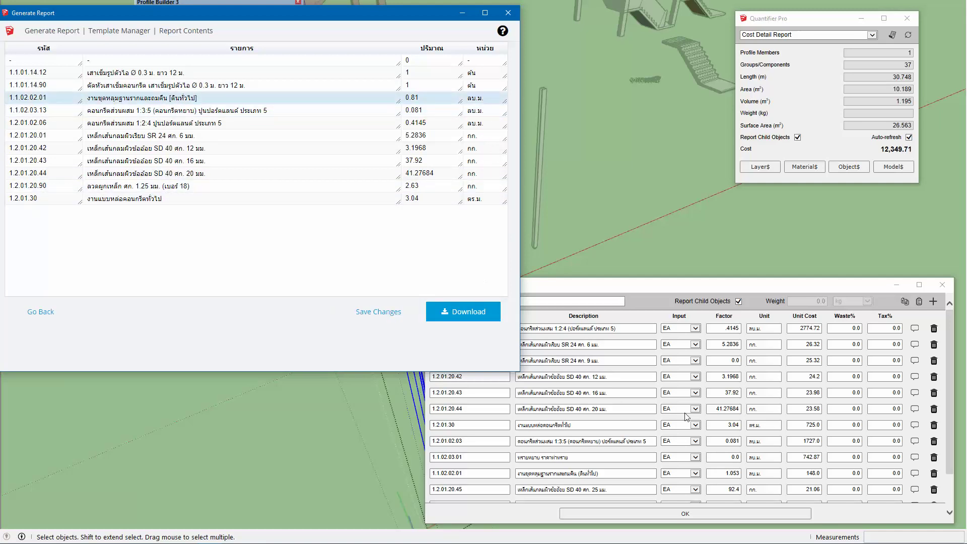
{"action": "left_click", "coordinate": [726, 474]}
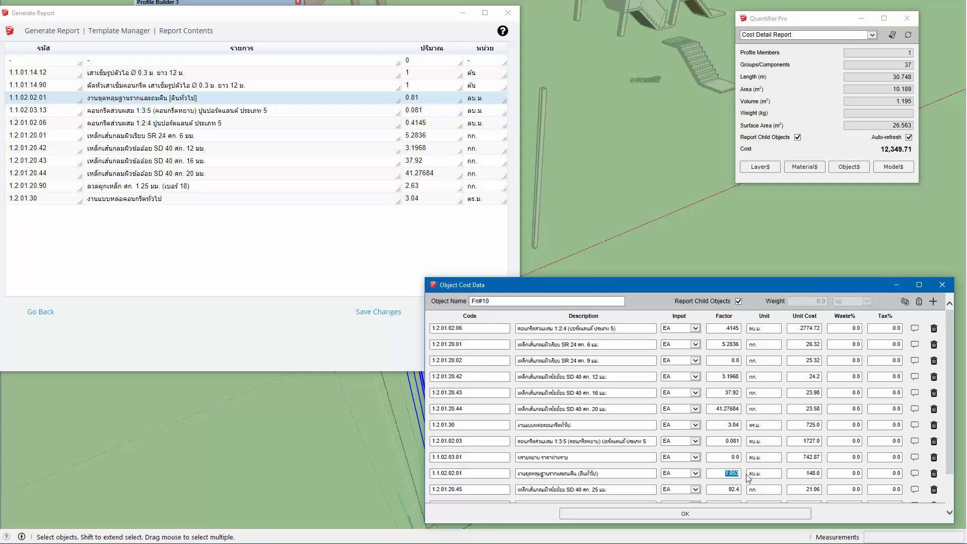
{"action": "key", "text": "BackSpace"}
{"action": "scroll", "coordinate": [734, 479], "scroll_direction": "down", "scroll_amount": 1}
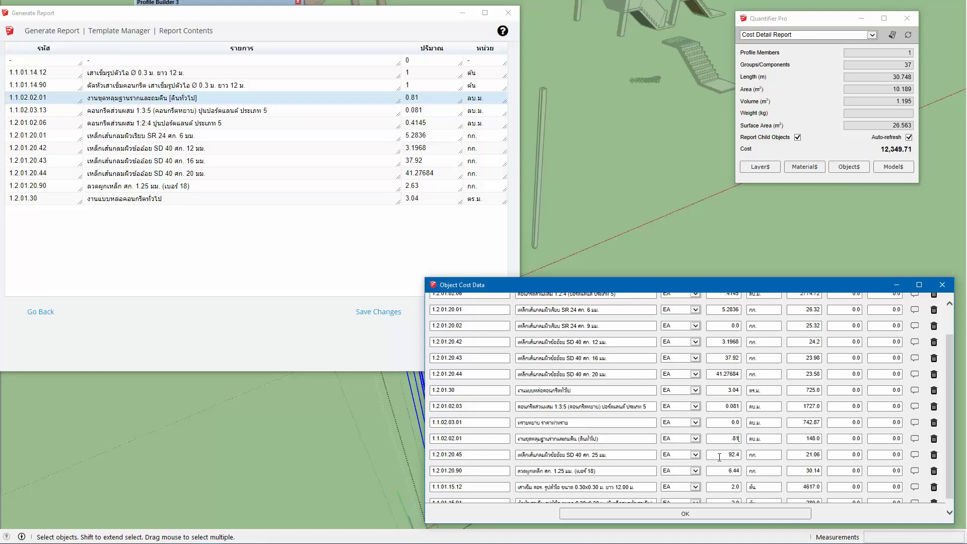
{"action": "left_click_drag", "start_coordinate": [720, 457], "coordinate": [756, 462]}
Step: Set 1.2.01.20.90's factor to 2.63 and 1.1.01.15.12 to 1, then close the cost data
{"action": "left_click_drag", "start_coordinate": [725, 471], "coordinate": [761, 471]}
{"action": "type", "text": "2.63"}
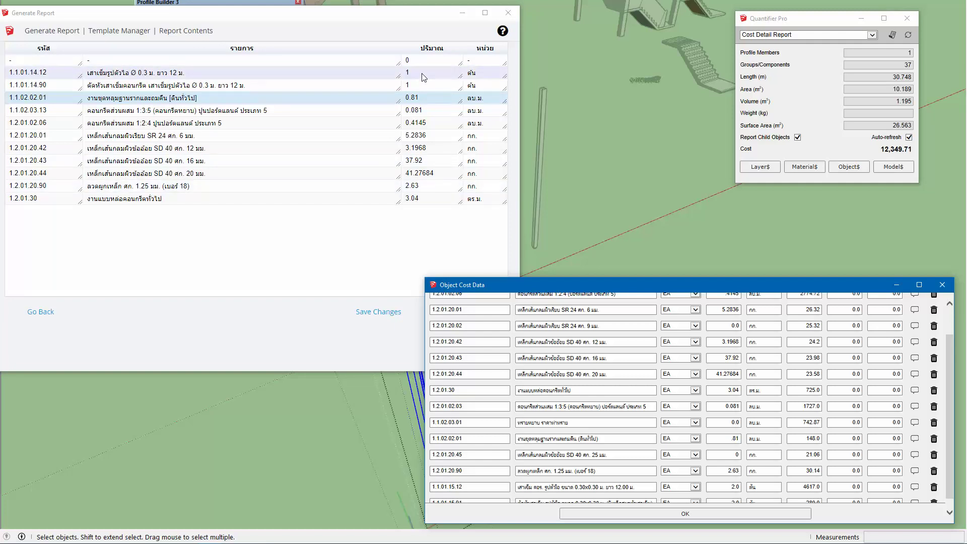
{"action": "scroll", "coordinate": [764, 462], "scroll_direction": "down", "scroll_amount": 1}
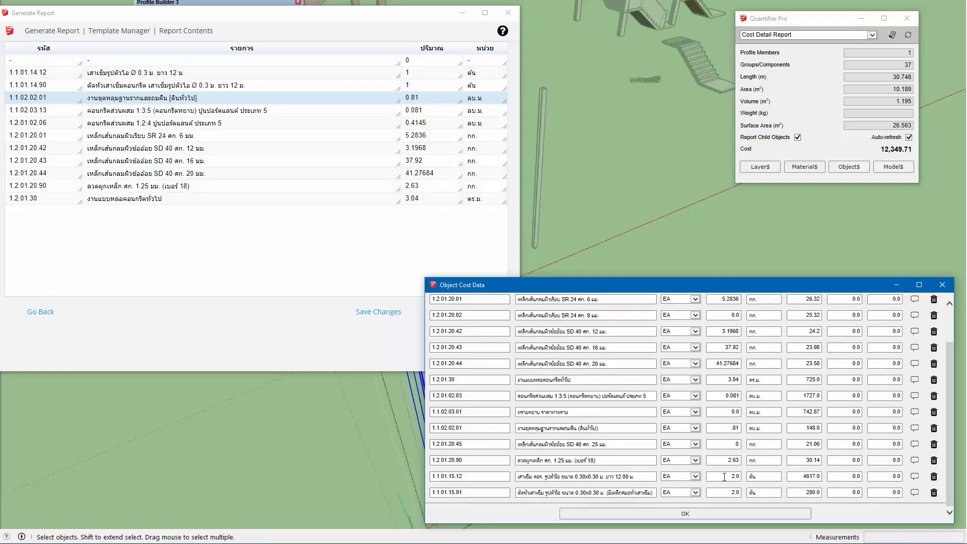
{"action": "left_click_drag", "start_coordinate": [724, 477], "coordinate": [750, 482]}
{"action": "left_click", "coordinate": [736, 514]}
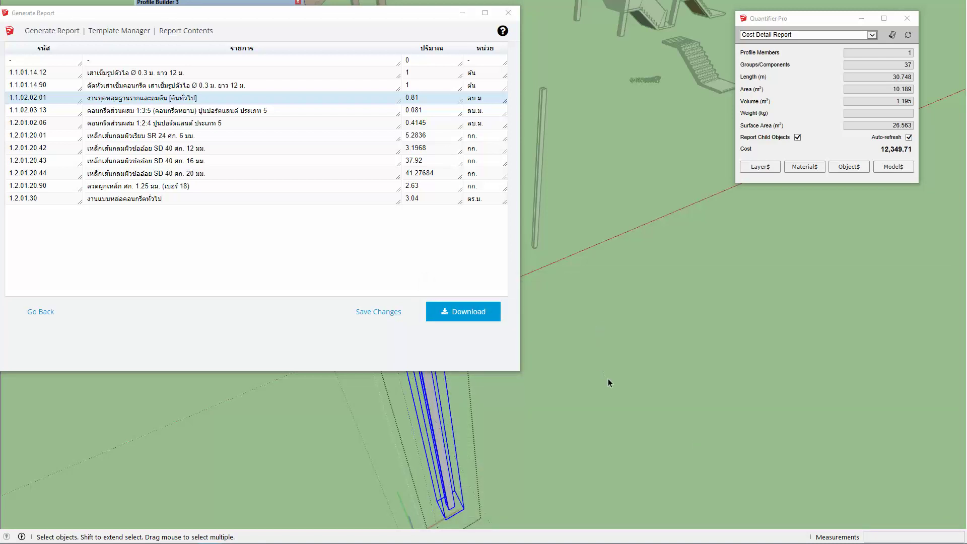
Step: Copy the selected column 4 m along the axis
{"action": "mouse_move", "coordinate": [608, 379]}
{"action": "middle_mouse_down"}
{"action": "mouse_move", "coordinate": [713, 438]}
{"action": "mouse_move", "coordinate": [630, 394]}
{"action": "middle_mouse_up"}
{"action": "key", "text": "m"}
{"action": "left_click", "coordinate": [630, 394]}
{"action": "key", "text": "ctrl"}
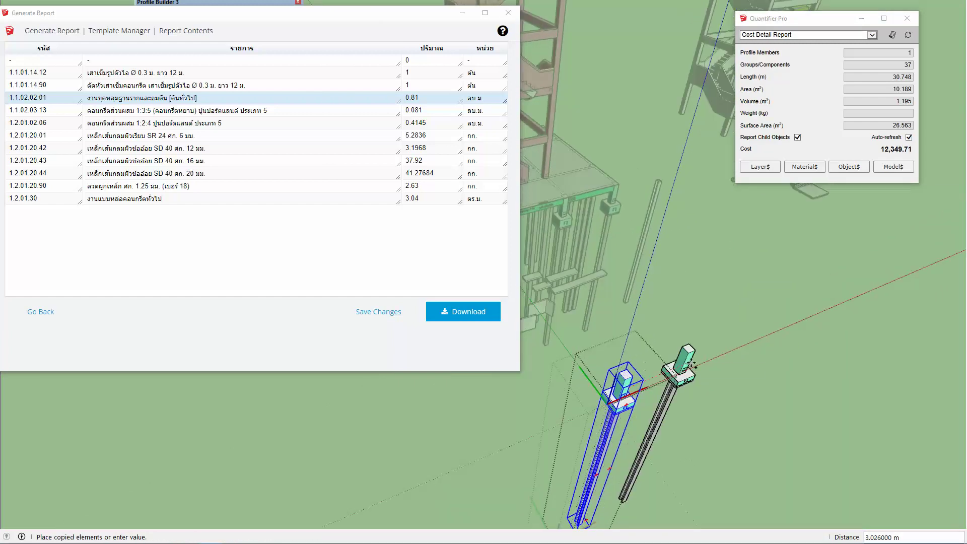
{"action": "type", "text": "4.5"}
{"action": "key", "text": "Return"}
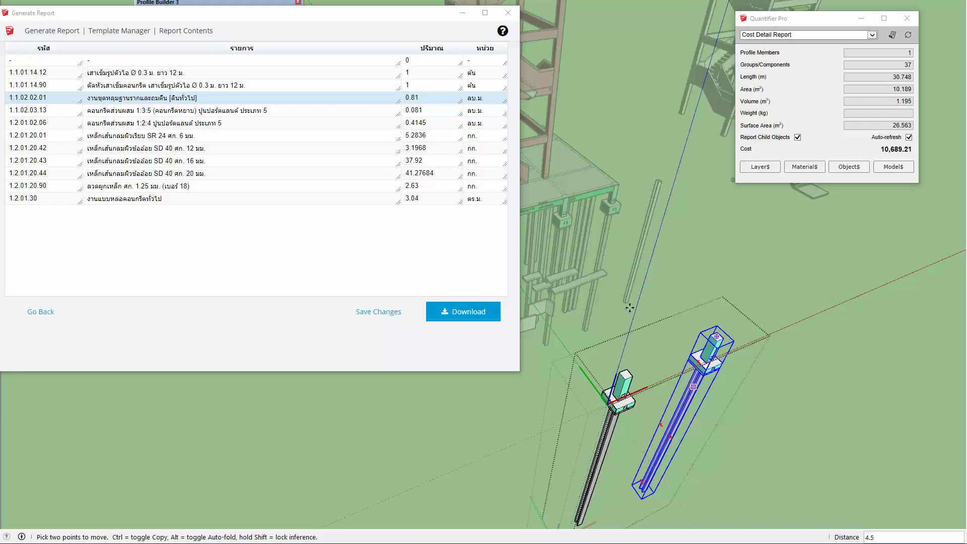
Step: Measure from the footing near the beam with the Tape Measure tool
{"action": "scroll", "coordinate": [585, 216], "scroll_direction": "up", "scroll_amount": 2}
{"action": "left_click", "coordinate": [462, 12]}
{"action": "scroll", "coordinate": [577, 235], "scroll_direction": "down", "scroll_amount": 5}
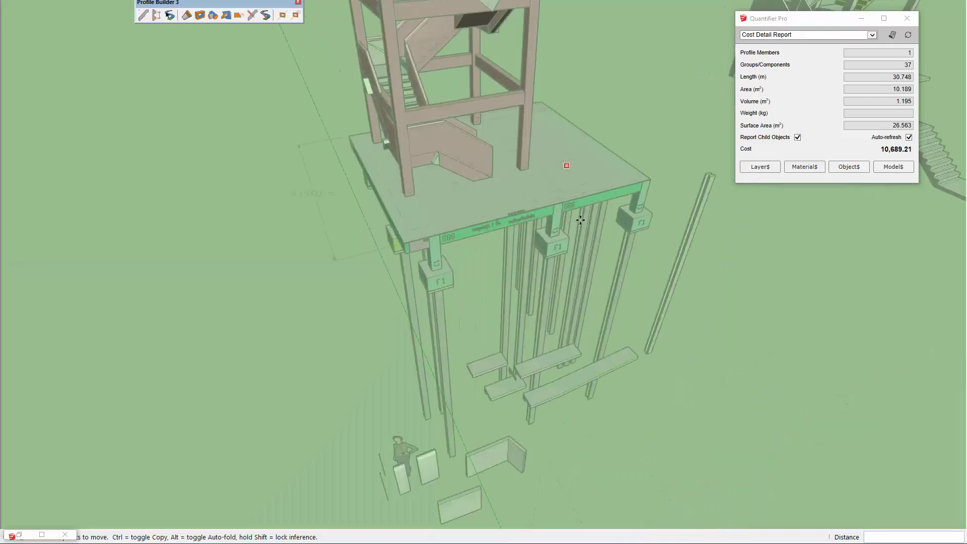
{"action": "scroll", "coordinate": [577, 234], "scroll_direction": "up", "scroll_amount": 2}
{"action": "key", "text": "t"}
{"action": "left_click", "coordinate": [568, 240]}
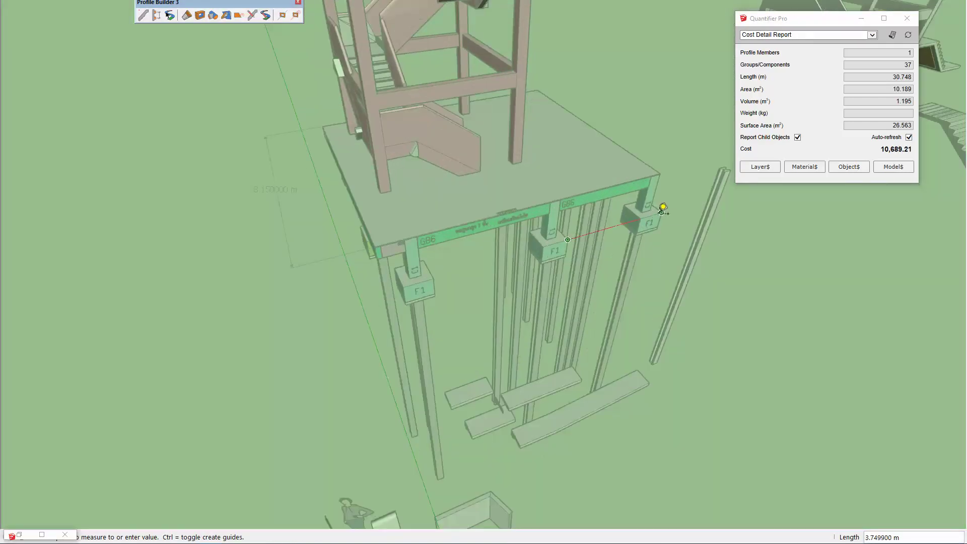
{"action": "key", "text": "space"}
{"action": "scroll", "coordinate": [590, 355], "scroll_direction": "down", "scroll_amount": 3}
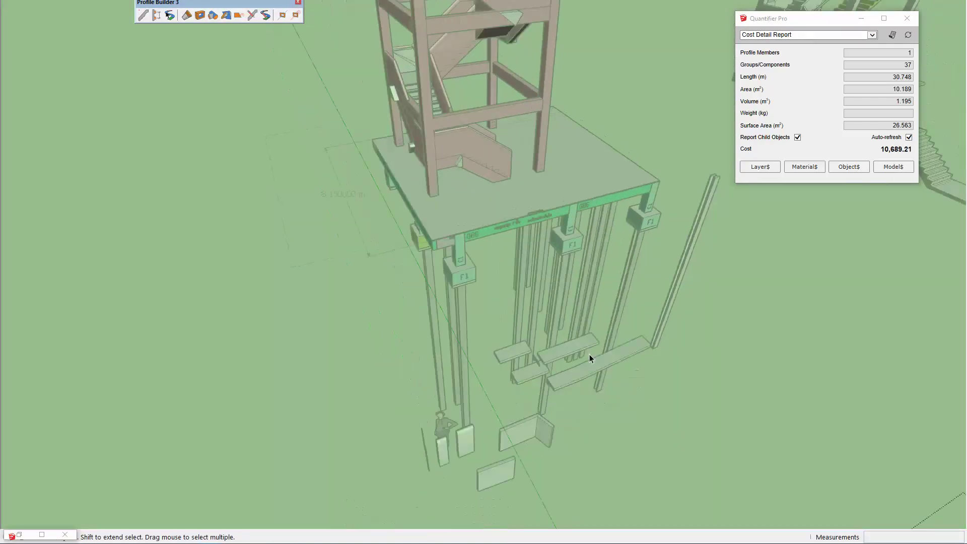
{"action": "scroll", "coordinate": [577, 370], "scroll_direction": "up", "scroll_amount": 3}
Step: Copy the column another 3.75 m along the red axis
{"action": "key", "text": "m"}
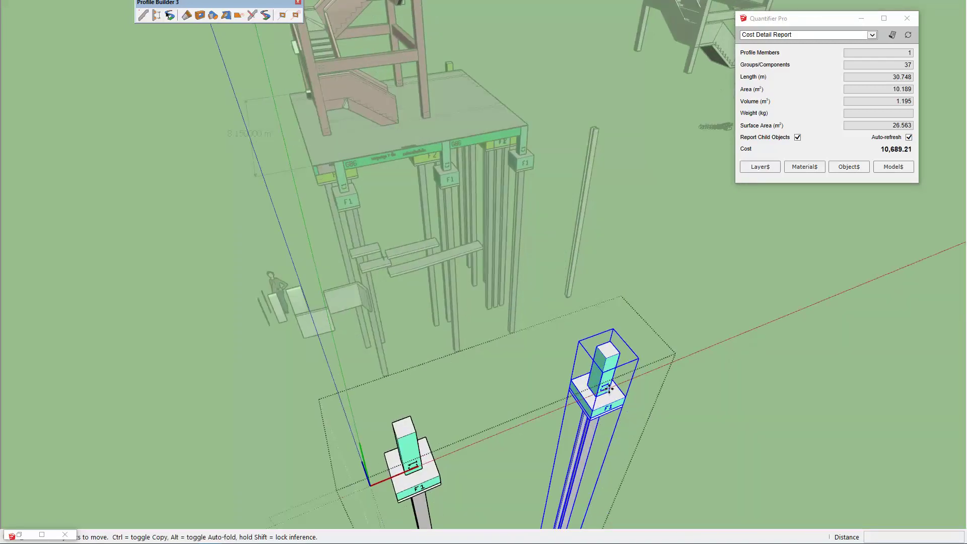
{"action": "left_click", "coordinate": [606, 388]}
{"action": "key", "text": "ctrl"}
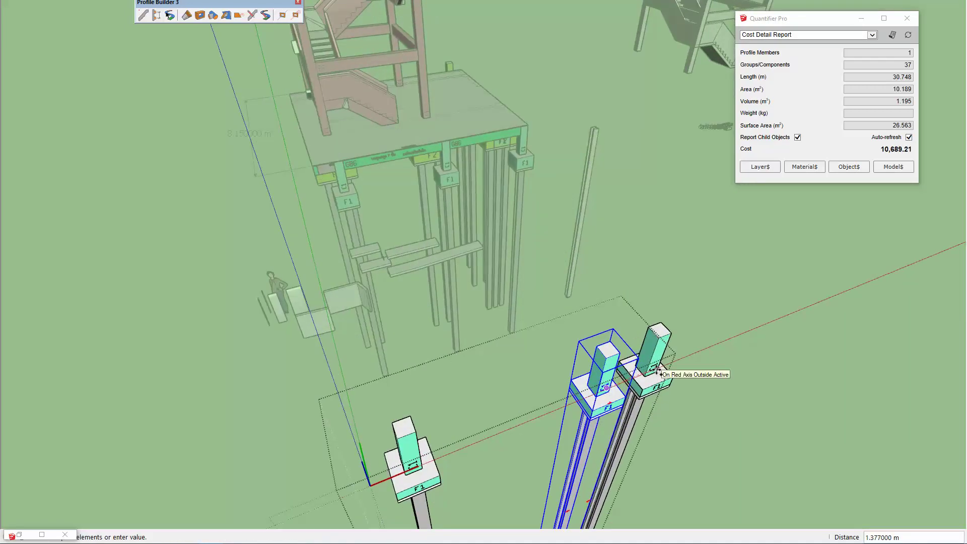
{"action": "type", "text": "3.75"}
{"action": "key", "text": "Return"}
Step: Leave the group and move the three columns to the GB5 beam endpoint
{"action": "mouse_move", "coordinate": [565, 355]}
{"action": "middle_mouse_down"}
{"action": "mouse_move", "coordinate": [613, 399]}
{"action": "mouse_move", "coordinate": [643, 389]}
{"action": "mouse_move", "coordinate": [624, 391]}
{"action": "middle_mouse_up"}
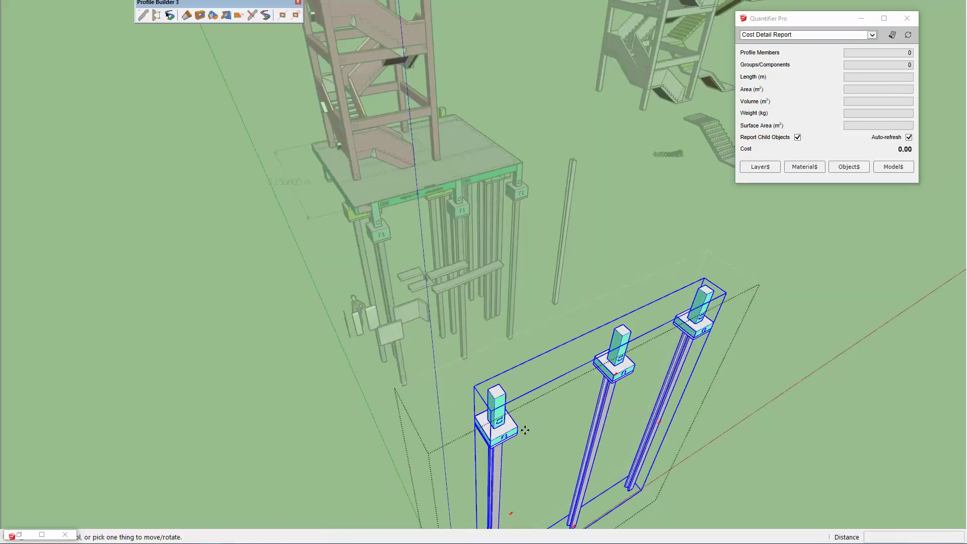
{"action": "key", "text": "Escape"}
{"action": "key", "text": "m"}
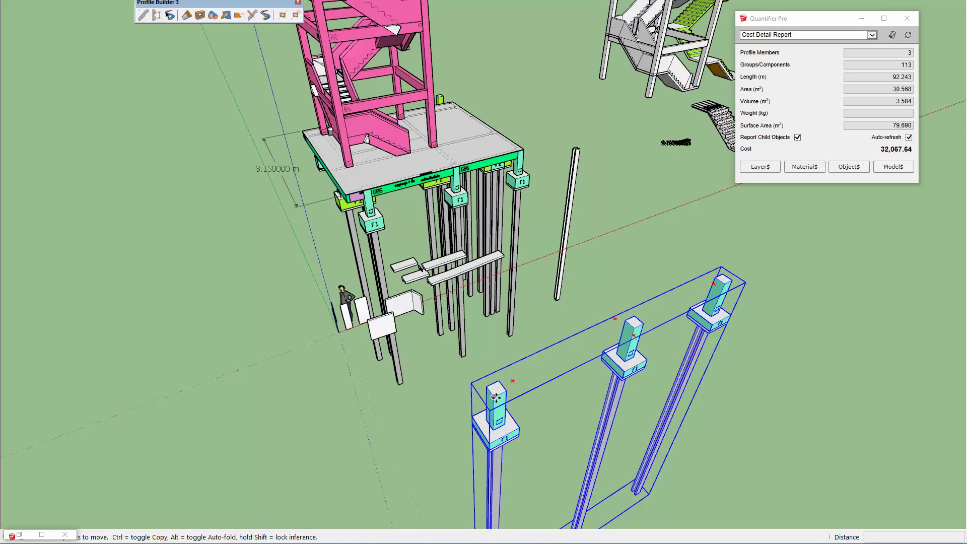
{"action": "left_click", "coordinate": [497, 401]}
{"action": "scroll", "coordinate": [353, 197], "scroll_direction": "up", "scroll_amount": 2}
{"action": "scroll", "coordinate": [346, 195], "scroll_direction": "up", "scroll_amount": 1}
{"action": "scroll", "coordinate": [346, 196], "scroll_direction": "up", "scroll_amount": 2}
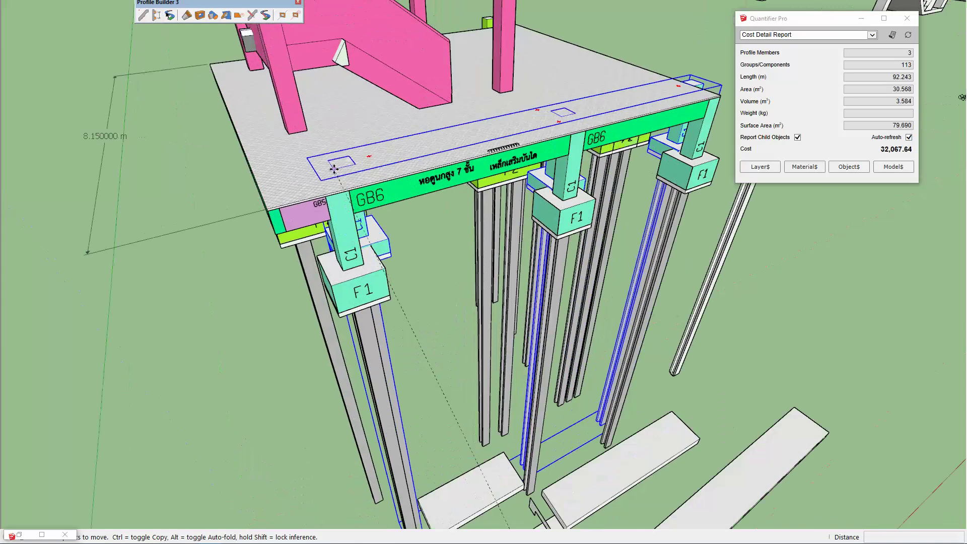
{"action": "scroll", "coordinate": [352, 186], "scroll_direction": "up", "scroll_amount": 2}
{"action": "scroll", "coordinate": [383, 151], "scroll_direction": "up", "scroll_amount": 2}
{"action": "scroll", "coordinate": [405, 137], "scroll_direction": "up", "scroll_amount": 2}
{"action": "scroll", "coordinate": [406, 137], "scroll_direction": "up", "scroll_amount": 2}
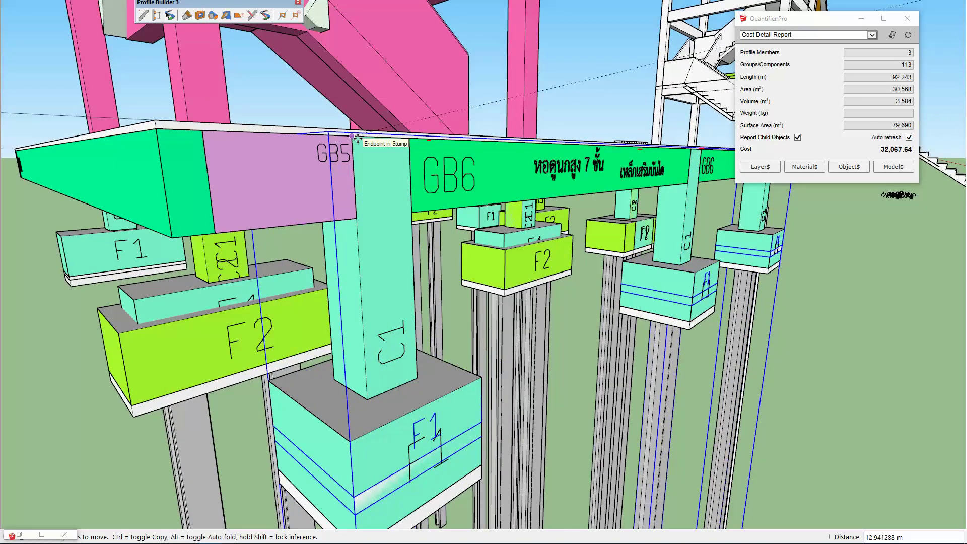
{"action": "left_click", "coordinate": [356, 137]}
{"action": "scroll", "coordinate": [422, 178], "scroll_direction": "down", "scroll_amount": 2}
{"action": "scroll", "coordinate": [529, 234], "scroll_direction": "down", "scroll_amount": 1}
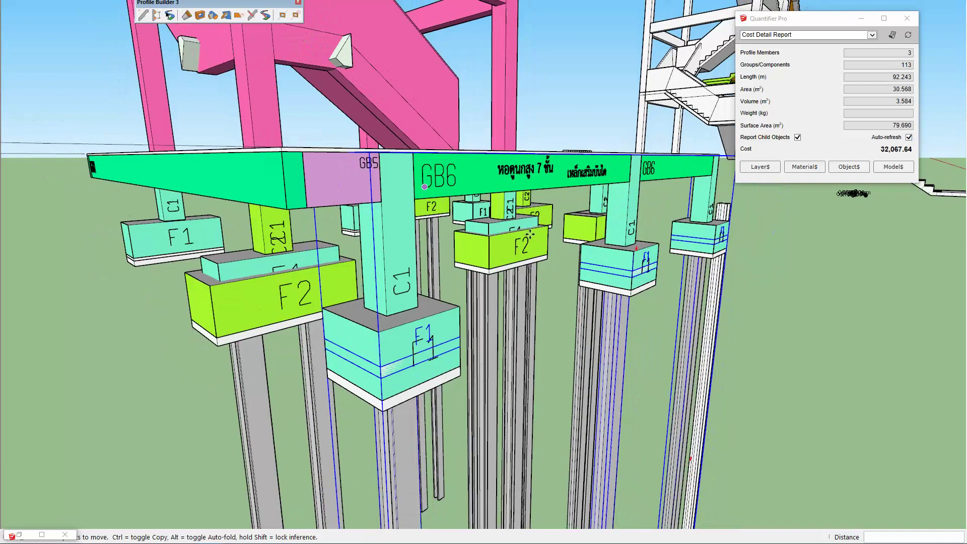
{"action": "scroll", "coordinate": [529, 234], "scroll_direction": "down", "scroll_amount": 3}
Step: Delete the F1 footing group and the F2 footings-and-piles group
{"action": "mouse_move", "coordinate": [529, 235]}
{"action": "middle_mouse_down"}
{"action": "mouse_move", "coordinate": [651, 249]}
{"action": "mouse_move", "coordinate": [558, 227]}
{"action": "middle_mouse_up"}
{"action": "scroll", "coordinate": [651, 250], "scroll_direction": "up", "scroll_amount": 2}
{"action": "key", "text": "space"}
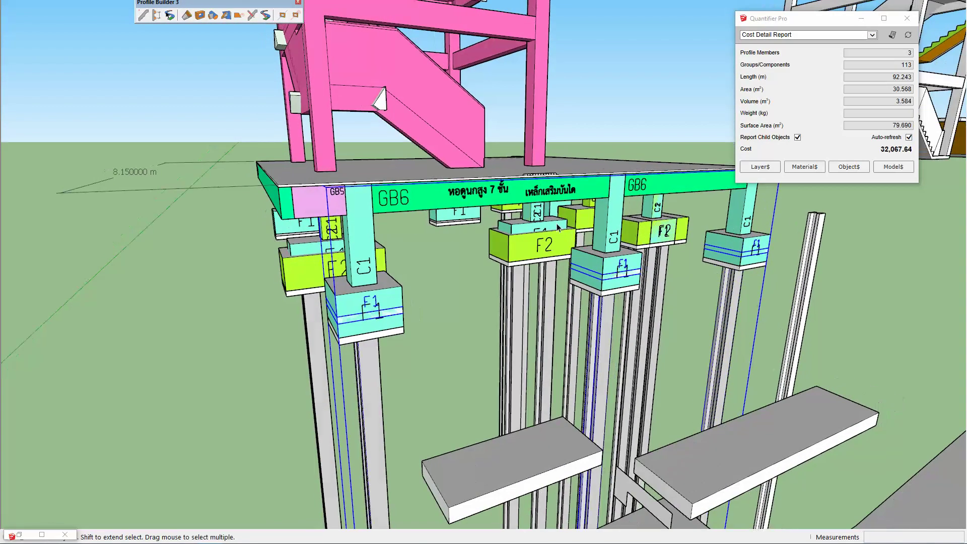
{"action": "left_click", "coordinate": [557, 228]}
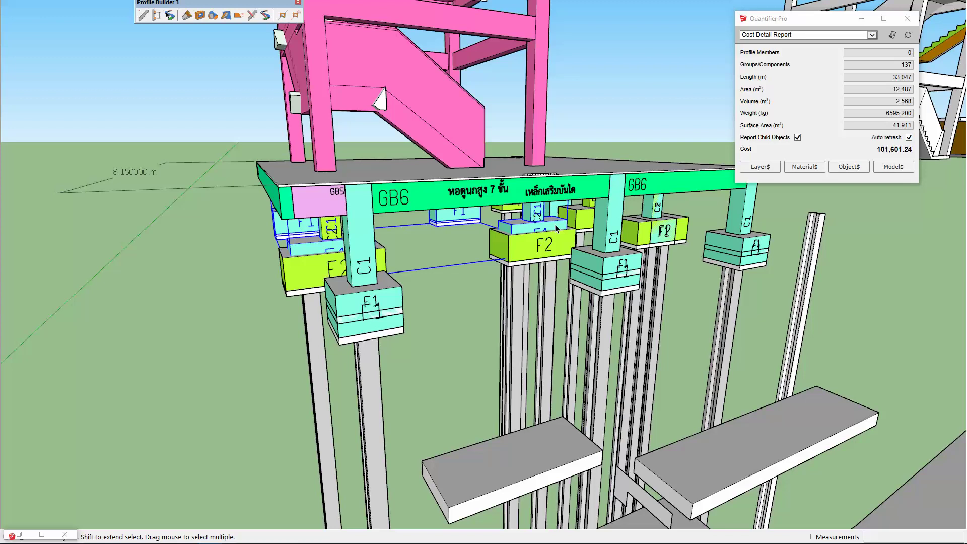
{"action": "key", "text": "Delete"}
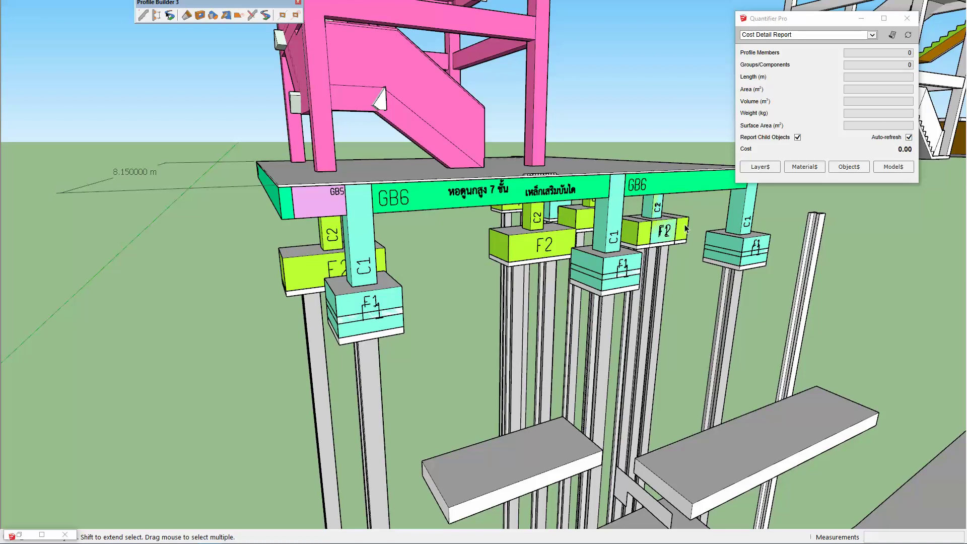
{"action": "left_click", "coordinate": [685, 229]}
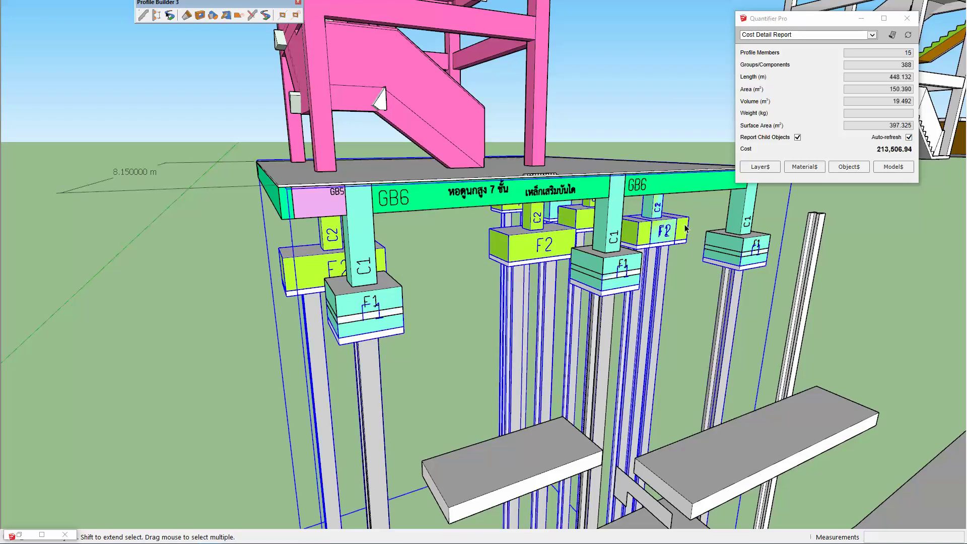
{"action": "middle_click_drag", "start_coordinate": [685, 234], "coordinate": [715, 247]}
{"action": "key", "text": "Delete"}
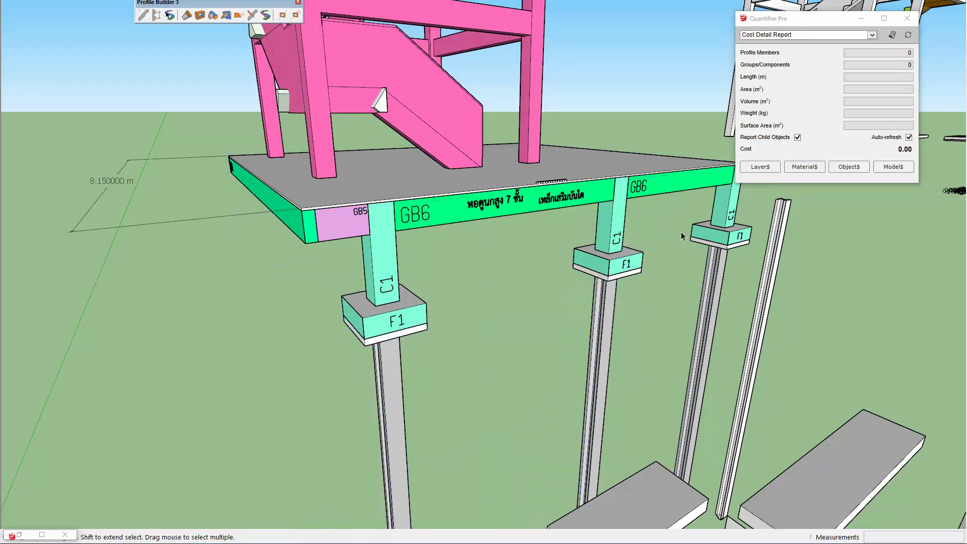
Step: Enter the C1 column, F1 footing and GB6 beam group and select its contents
{"action": "left_click", "coordinate": [616, 273]}
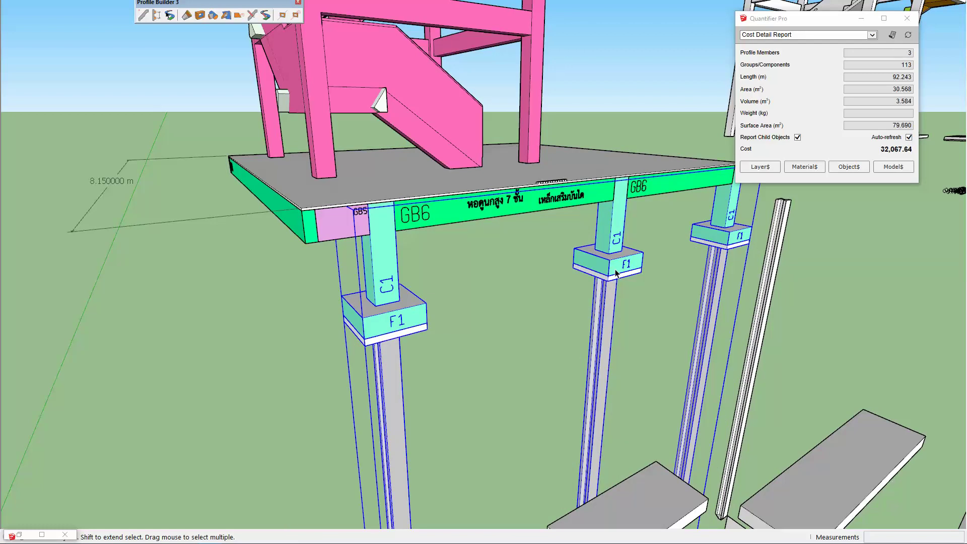
{"action": "middle_click_drag", "start_coordinate": [615, 274], "coordinate": [398, 279]}
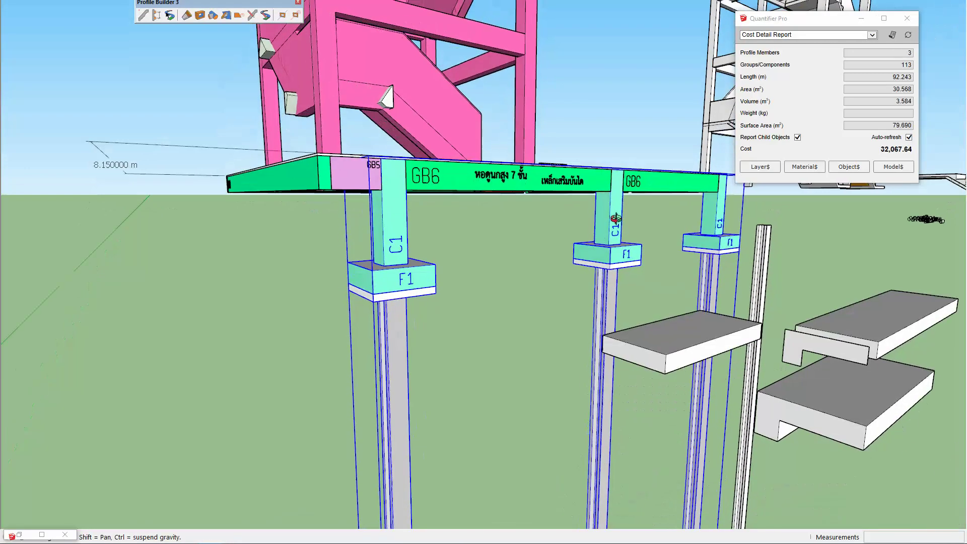
{"action": "double_click", "coordinate": [398, 279]}
{"action": "left_click", "coordinate": [398, 280]}
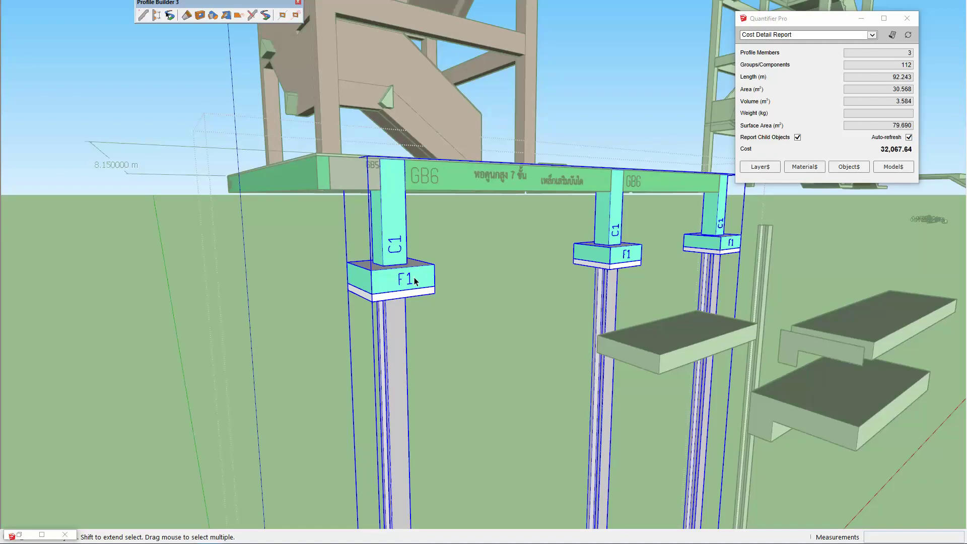
Step: Open the F1 footing's Component Options and measure the footing width
{"action": "right_click", "coordinate": [398, 282]}
{"action": "left_click", "coordinate": [572, 285]}
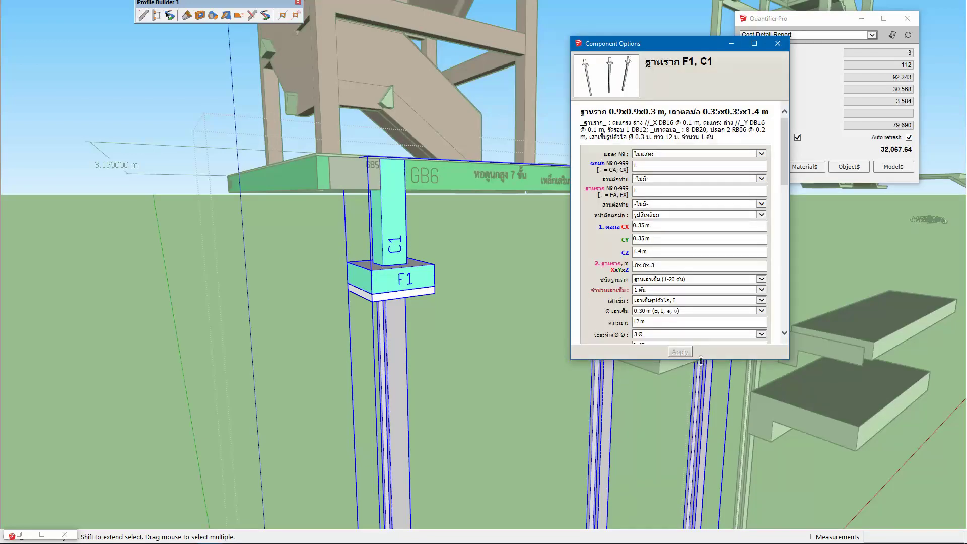
{"action": "left_click_drag", "start_coordinate": [701, 361], "coordinate": [701, 468]}
{"action": "scroll", "coordinate": [410, 278], "scroll_direction": "up", "scroll_amount": 2}
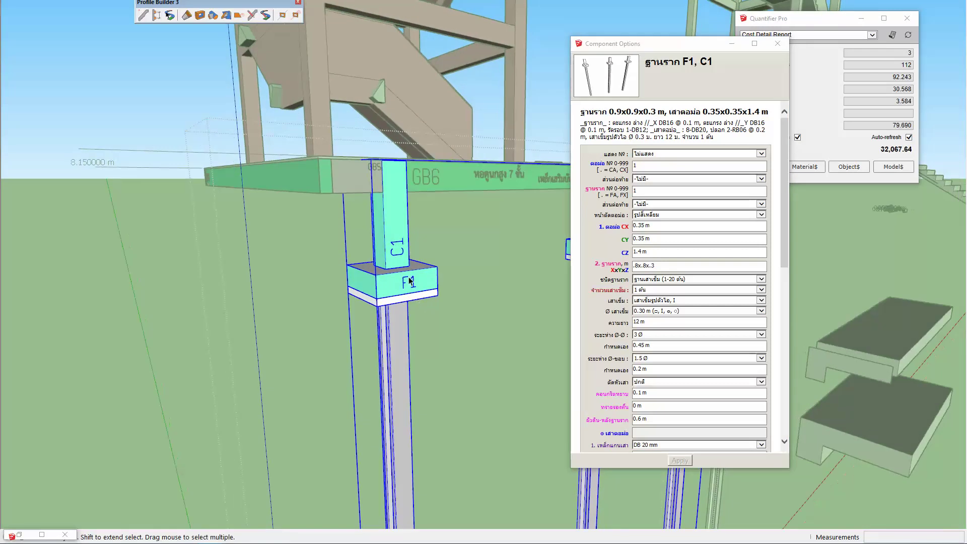
{"action": "scroll", "coordinate": [410, 278], "scroll_direction": "up", "scroll_amount": 1}
{"action": "scroll", "coordinate": [410, 278], "scroll_direction": "up", "scroll_amount": 1}
{"action": "key", "text": "t"}
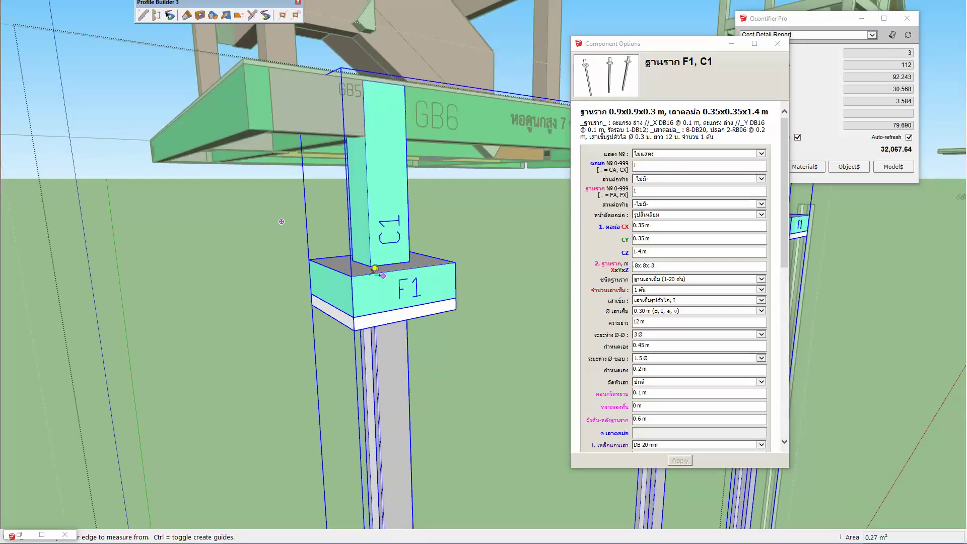
{"action": "left_click", "coordinate": [351, 276]}
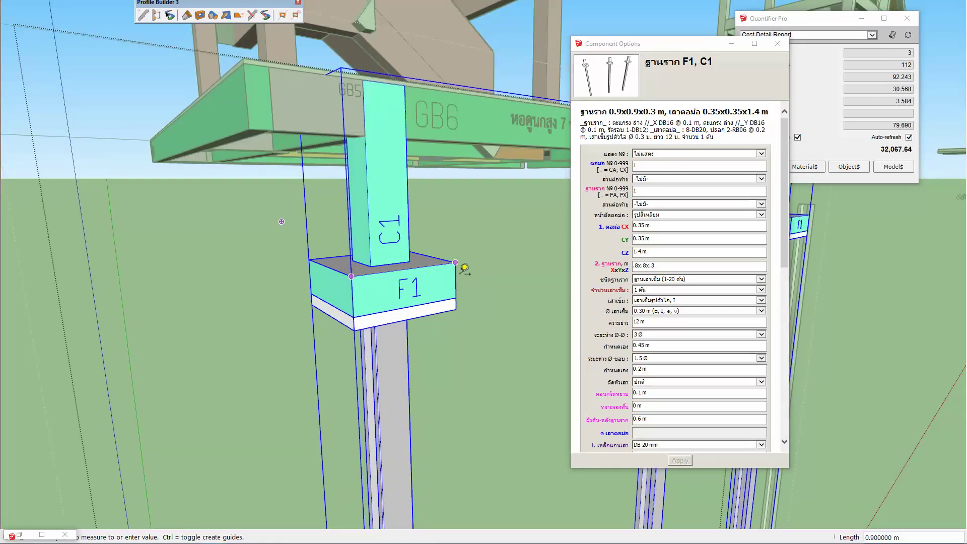
{"action": "key", "text": "space"}
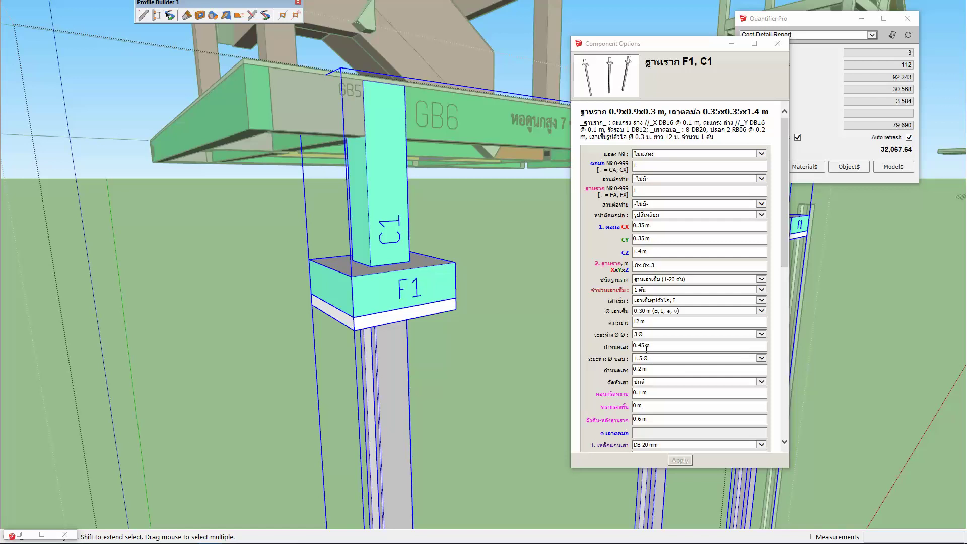
Step: Change the footing depth to 0.6 m, apply it, and inspect it in X-ray view
{"action": "scroll", "coordinate": [647, 346], "scroll_direction": "down", "scroll_amount": 1}
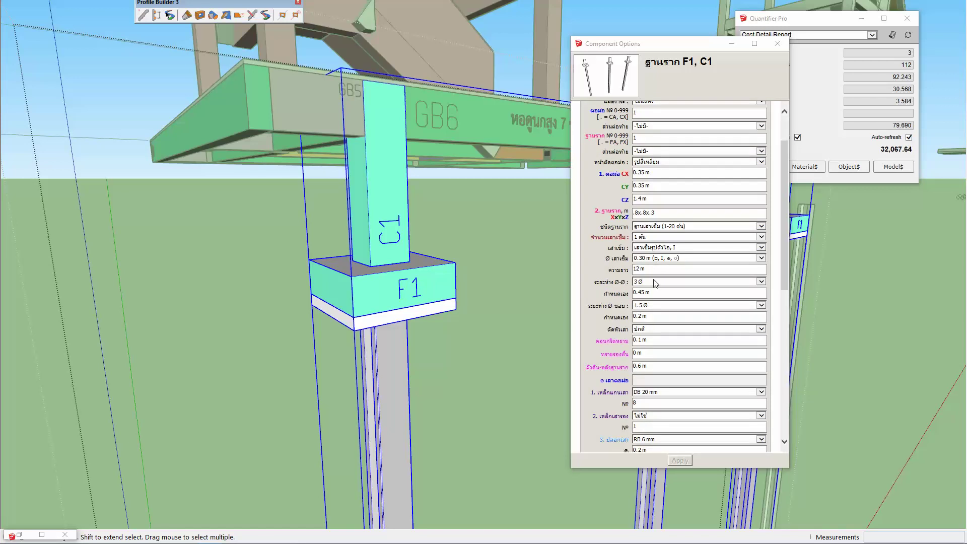
{"action": "left_click", "coordinate": [664, 215]}
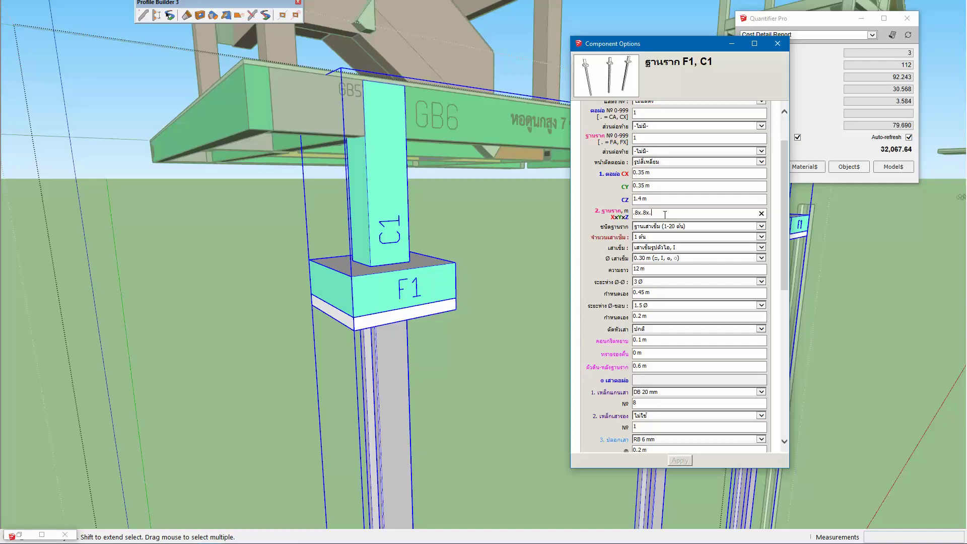
{"action": "type", "text": "6"}
{"action": "left_click", "coordinate": [680, 460]}
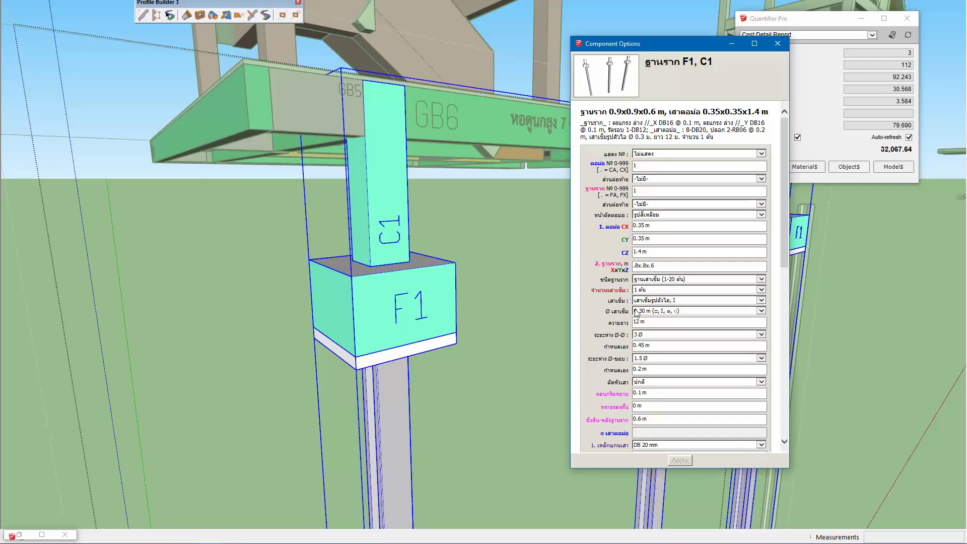
{"action": "mouse_move", "coordinate": [384, 309]}
{"action": "middle_mouse_down"}
{"action": "mouse_move", "coordinate": [378, 292]}
{"action": "mouse_move", "coordinate": [410, 334]}
{"action": "mouse_move", "coordinate": [403, 345]}
{"action": "middle_mouse_up"}
{"action": "key", "text": "x"}
{"action": "key", "text": "x"}
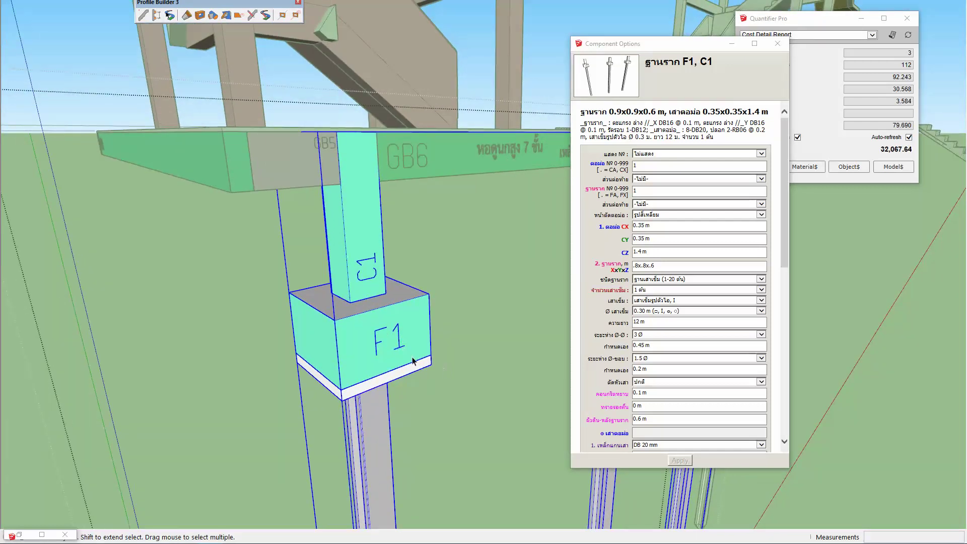
{"action": "mouse_move", "coordinate": [414, 362]}
{"action": "middle_mouse_down"}
{"action": "mouse_move", "coordinate": [399, 364]}
{"action": "mouse_move", "coordinate": [368, 420]}
{"action": "middle_mouse_up"}
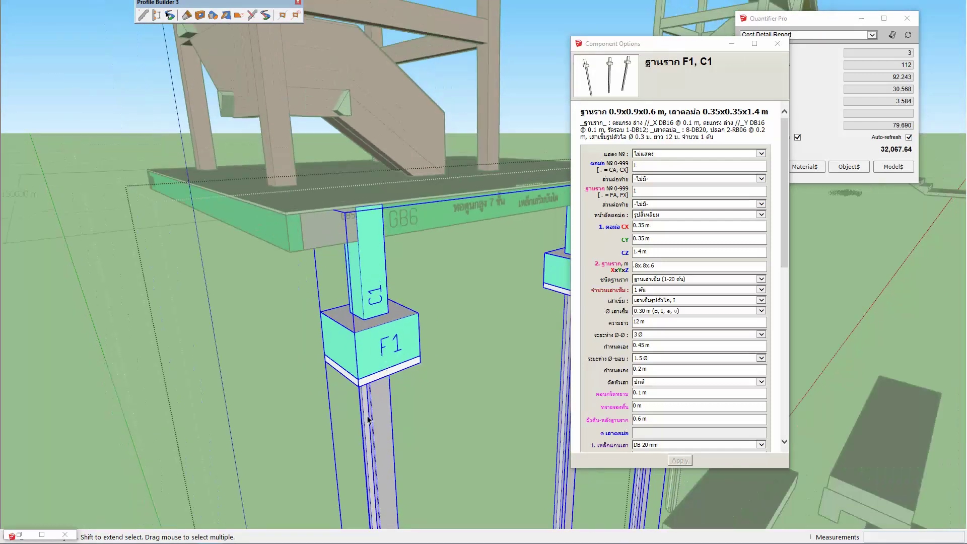
Step: Rerun the CostCode SumList report and open the Object$ cost data for footing Fn#10
{"action": "left_click", "coordinate": [20, 534]}
{"action": "left_click", "coordinate": [38, 312]}
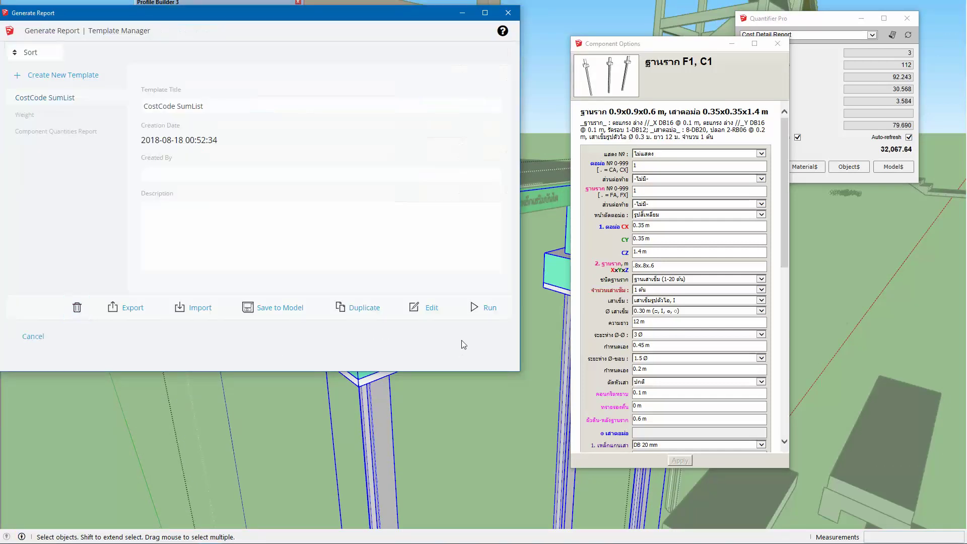
{"action": "left_click", "coordinate": [475, 314]}
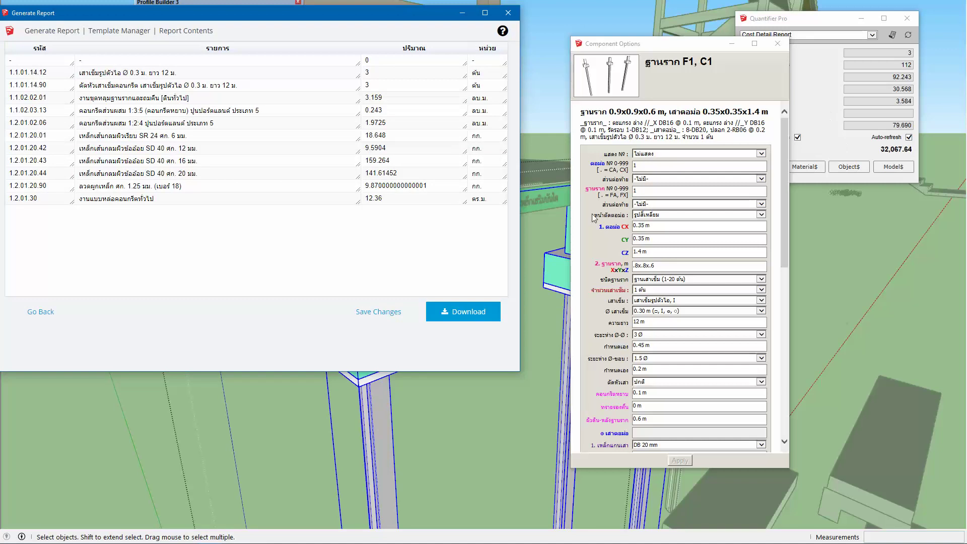
{"action": "double_click", "coordinate": [366, 429]}
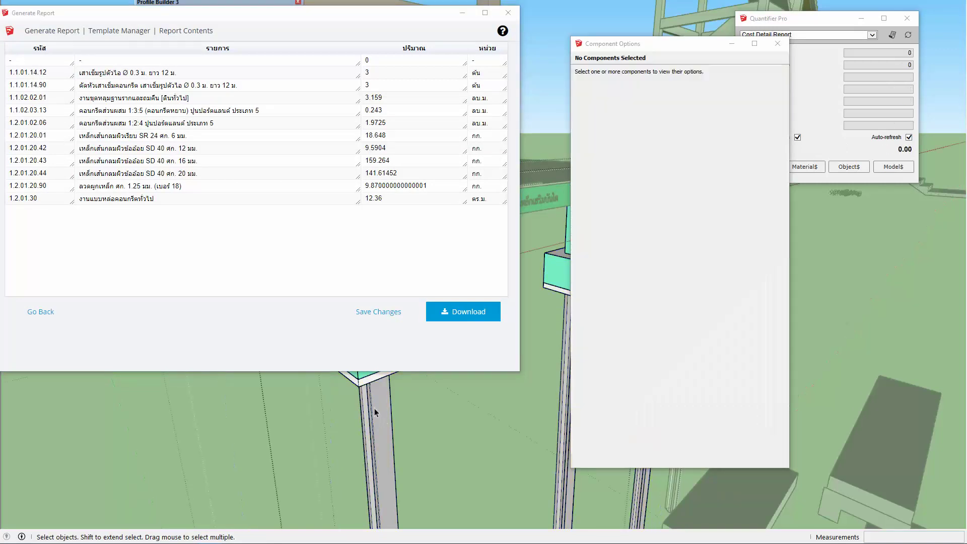
{"action": "left_click", "coordinate": [851, 168]}
Step: Replace Fn#10's factors 0.4145, 5.2836 and 3.1968 with 1.9725, 18.648 and 9.5904, then go back
{"action": "left_click_drag", "start_coordinate": [653, 285], "coordinate": [668, 202]}
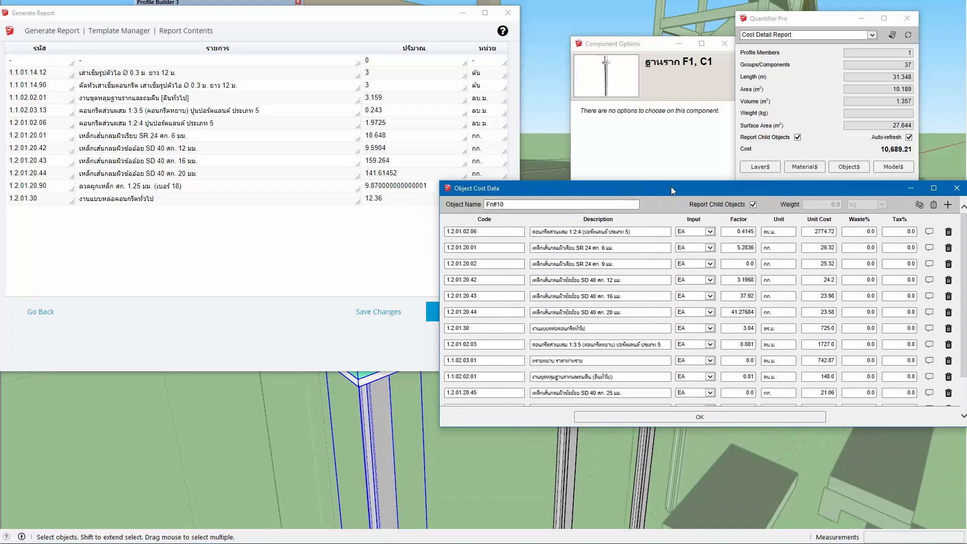
{"action": "left_click", "coordinate": [246, 125]}
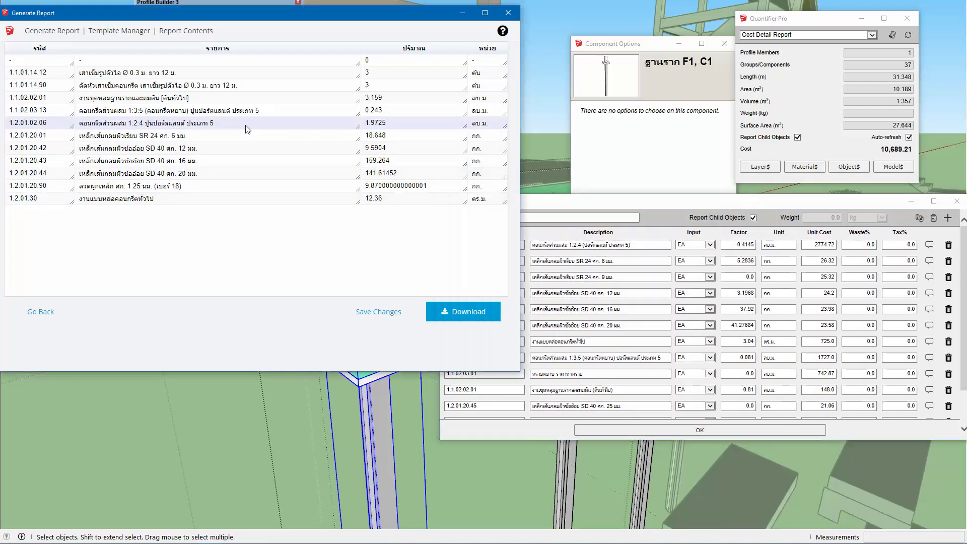
{"action": "left_click_drag", "start_coordinate": [712, 211], "coordinate": [687, 272]}
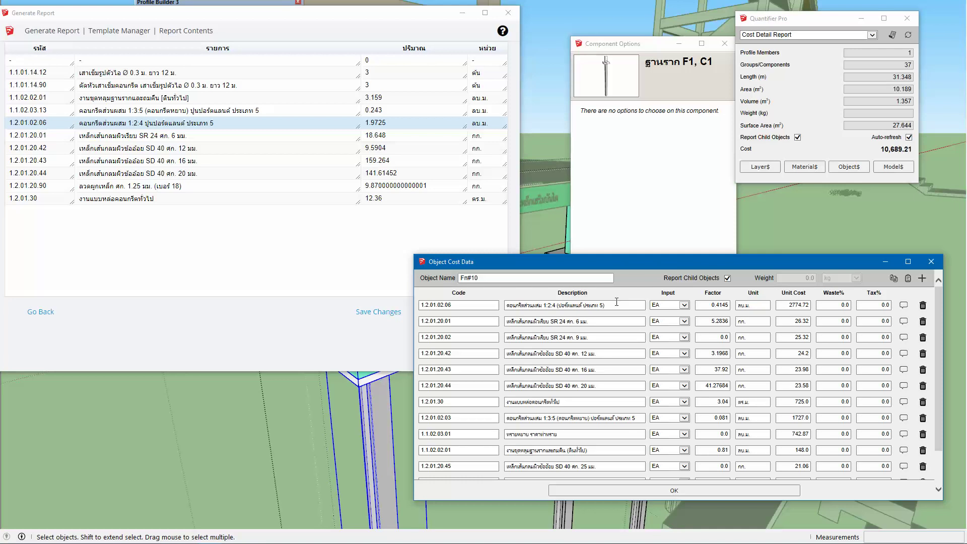
{"action": "double_click", "coordinate": [708, 307]}
{"action": "type", "text": "1.9"}
{"action": "type", "text": "725"}
{"action": "double_click", "coordinate": [704, 321]}
{"action": "type", "text": "18."}
{"action": "type", "text": "648"}
{"action": "double_click", "coordinate": [717, 353]}
{"action": "type", "text": "9.5"}
{"action": "type", "text": "904"}
{"action": "mouse_move", "coordinate": [340, 456]}
{"action": "middle_mouse_down"}
{"action": "mouse_move", "coordinate": [330, 468]}
{"action": "mouse_move", "coordinate": [335, 428]}
{"action": "middle_mouse_up"}
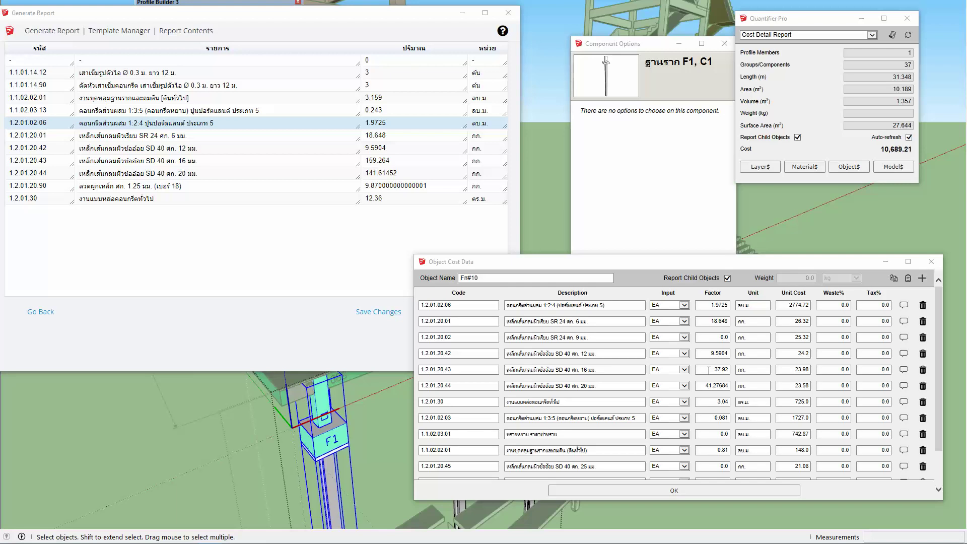
{"action": "left_click", "coordinate": [696, 371]}
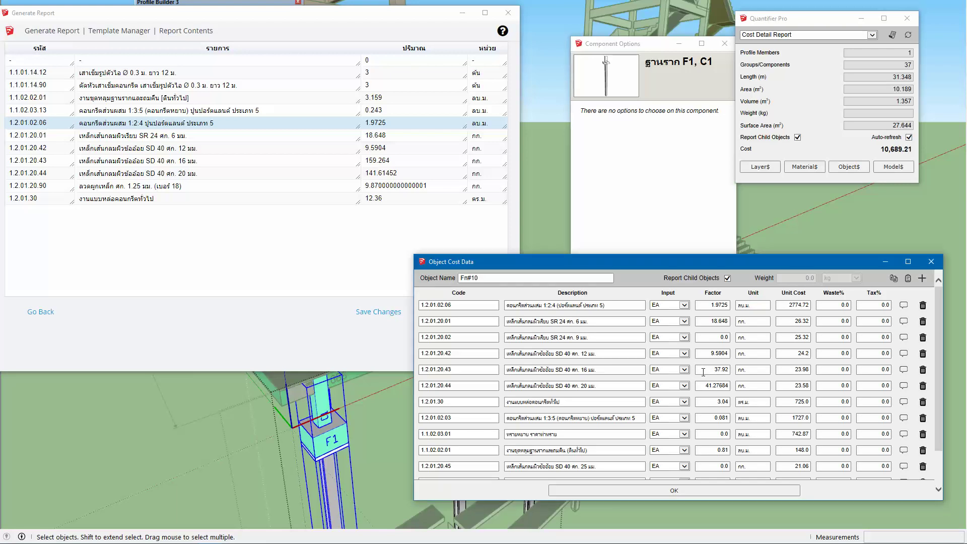
Step: Regenerate the report and replace Fn#10's first cost factor with its new quantity
{"action": "left_click", "coordinate": [55, 311]}
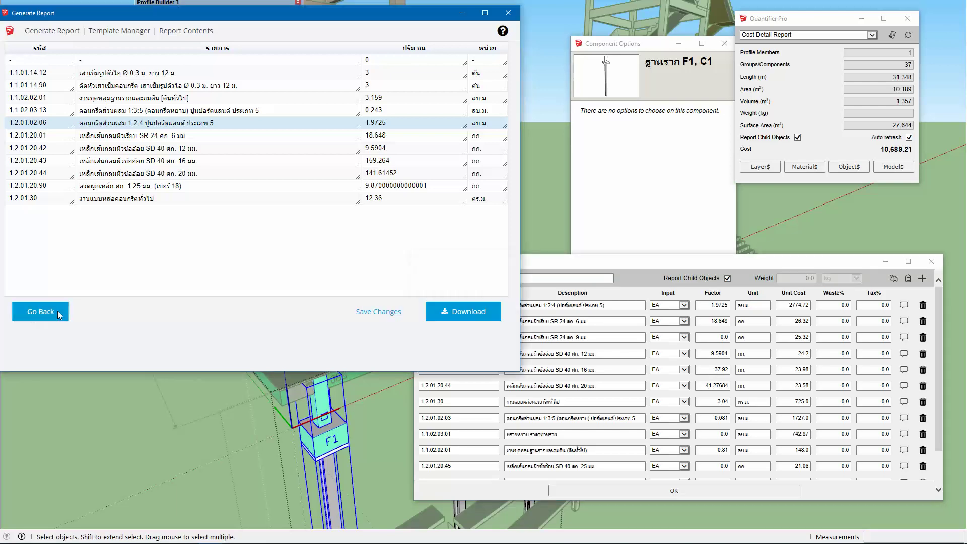
{"action": "left_click", "coordinate": [484, 316]}
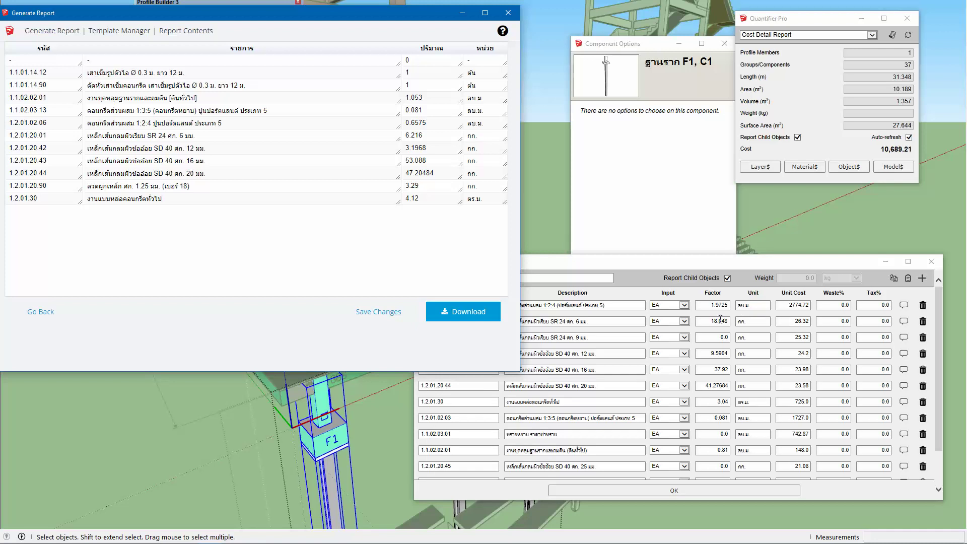
{"action": "left_click_drag", "start_coordinate": [658, 263], "coordinate": [654, 282]}
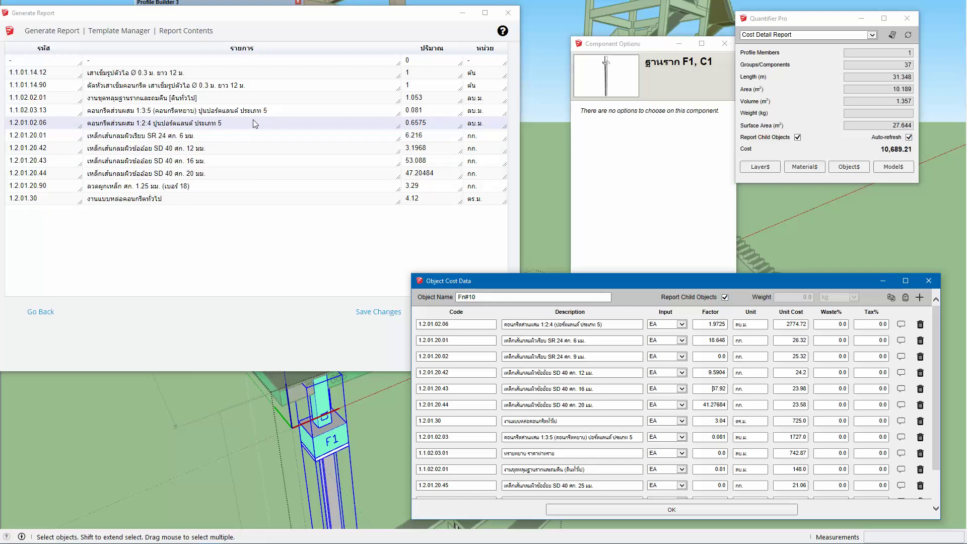
{"action": "left_click", "coordinate": [270, 118]}
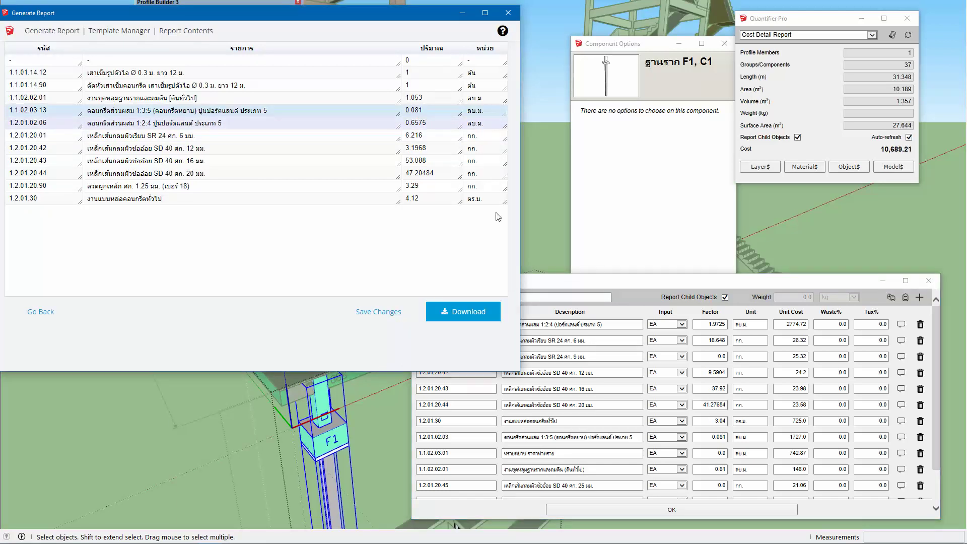
{"action": "left_click", "coordinate": [716, 437]}
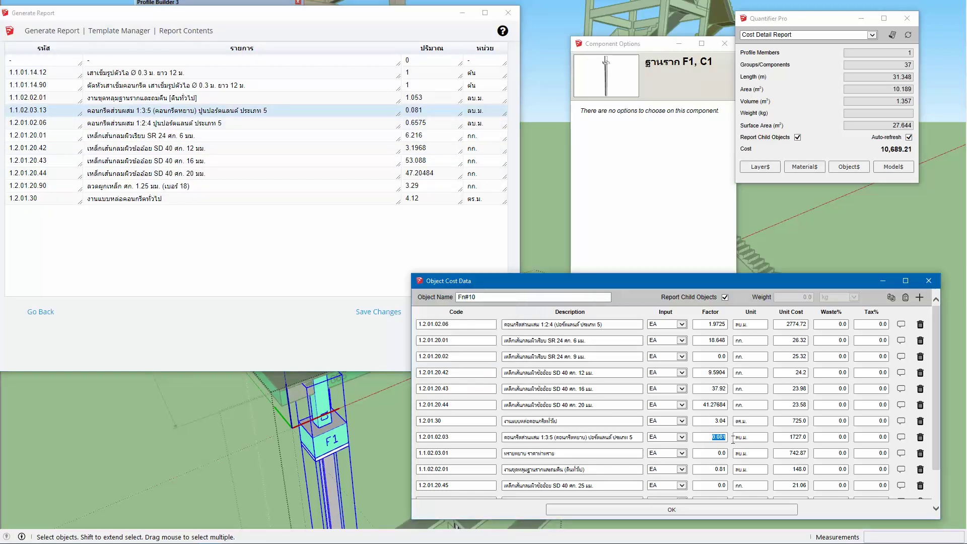
{"action": "left_click", "coordinate": [358, 132]}
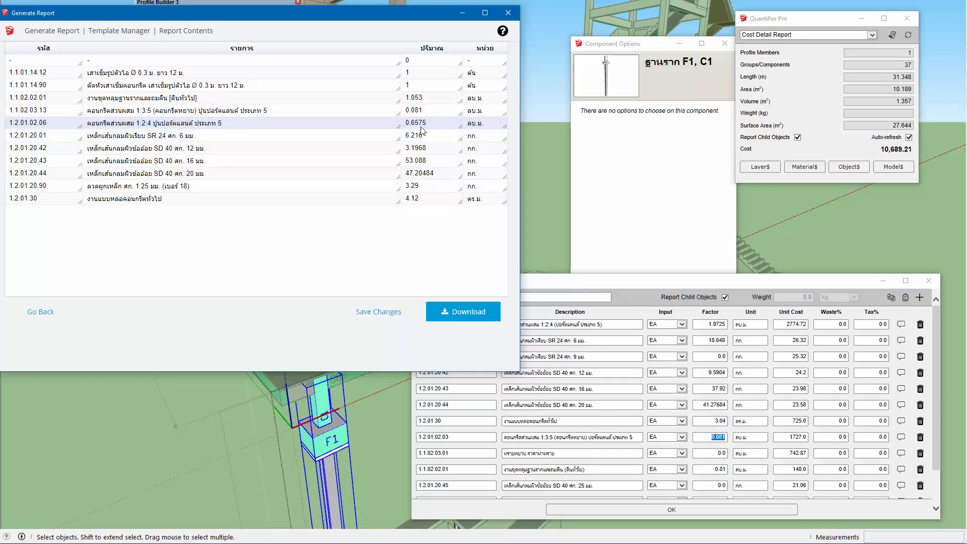
{"action": "left_click", "coordinate": [713, 325]}
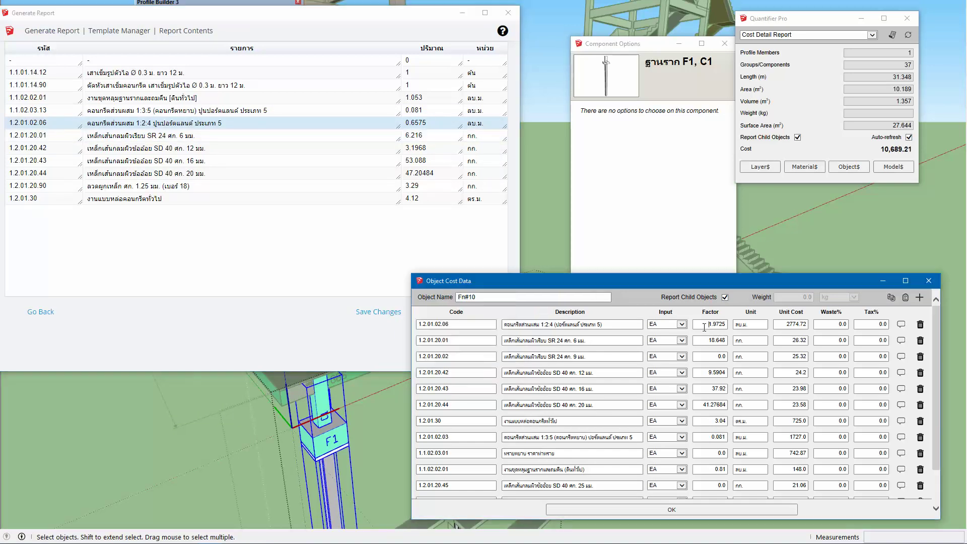
{"action": "type", "text": "6"}
{"action": "type", "text": "5"}
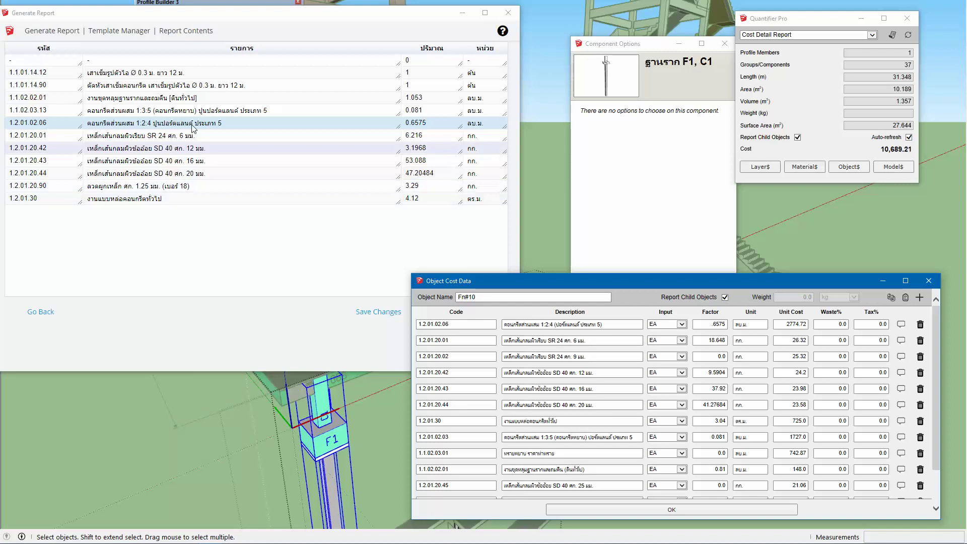
Step: Set the next factors to 6.216, 3.1968 (1.2.01.20.42) and 53.088 (1.2.01.20.43)
{"action": "left_click", "coordinate": [193, 128]}
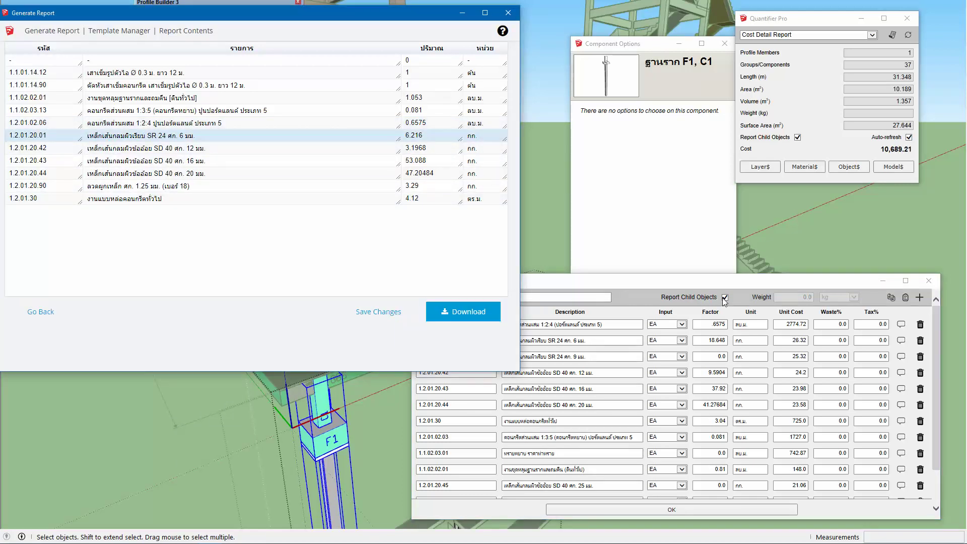
{"action": "left_click_drag", "start_coordinate": [708, 341], "coordinate": [732, 343]}
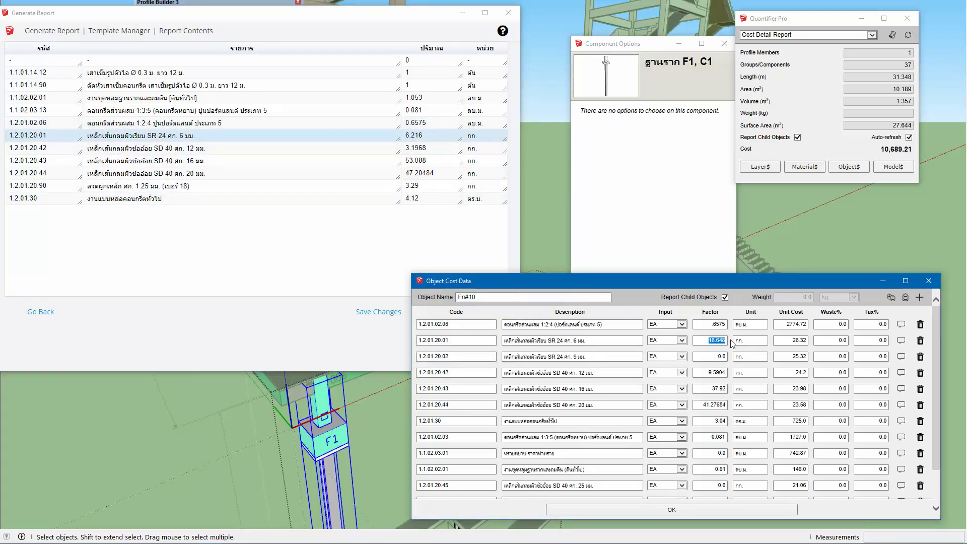
{"action": "type", "text": "6.216"}
{"action": "left_click", "coordinate": [278, 149]}
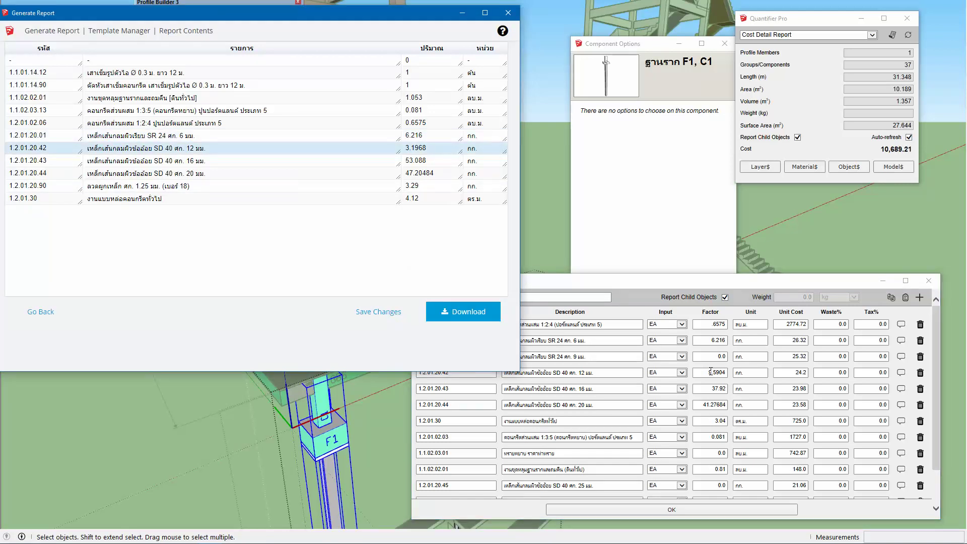
{"action": "left_click_drag", "start_coordinate": [705, 373], "coordinate": [738, 370]}
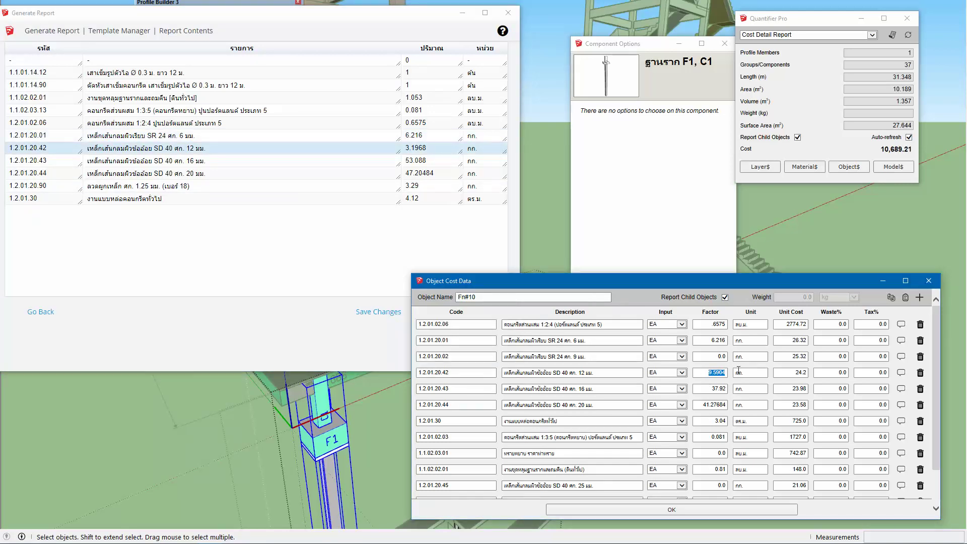
{"action": "type", "text": "3.1968"}
{"action": "left_click", "coordinate": [226, 161]}
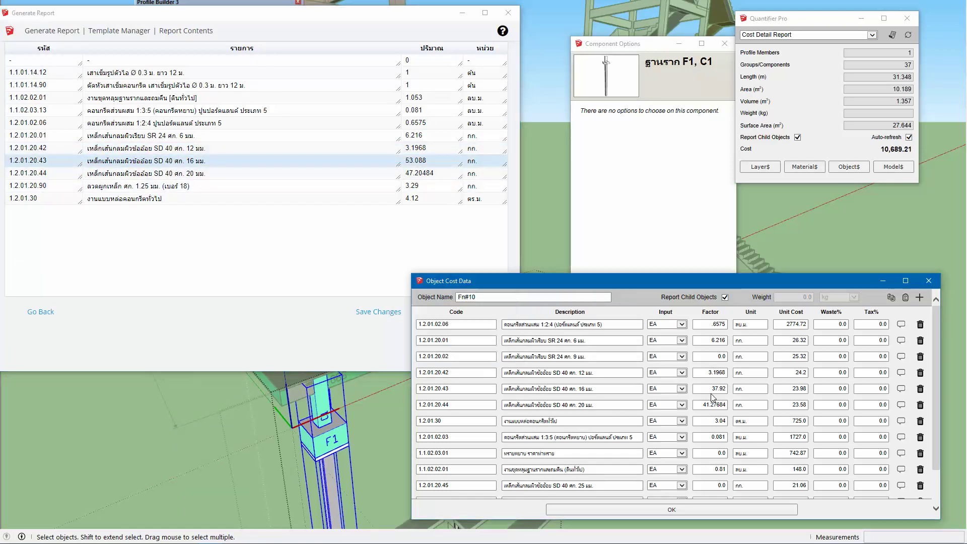
{"action": "left_click_drag", "start_coordinate": [707, 389], "coordinate": [735, 389]}
{"action": "type", "text": "53.088"}
Step: Set factors 47.20484, 4.12 and 3.29, fix the stray digit, and save with OK
{"action": "left_click", "coordinate": [228, 180]}
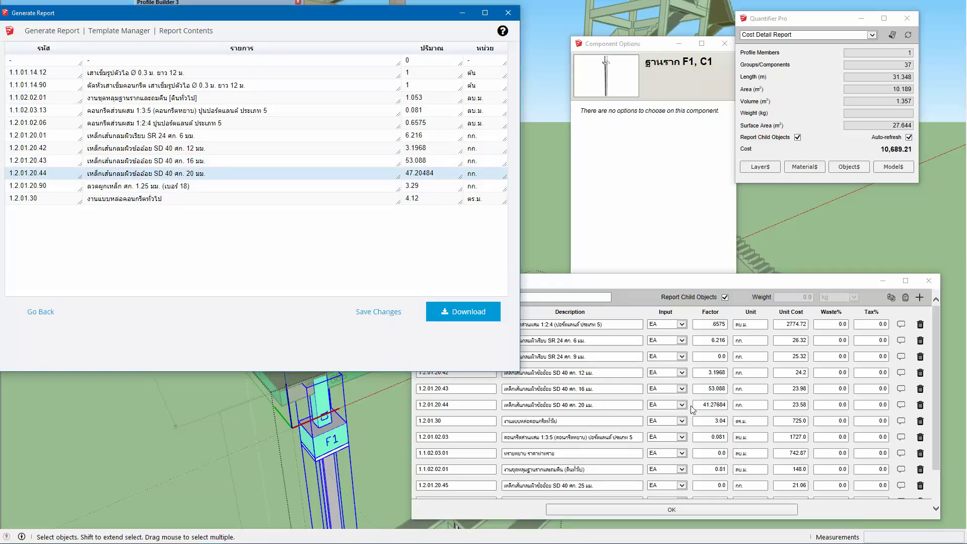
{"action": "double_click", "coordinate": [710, 406]}
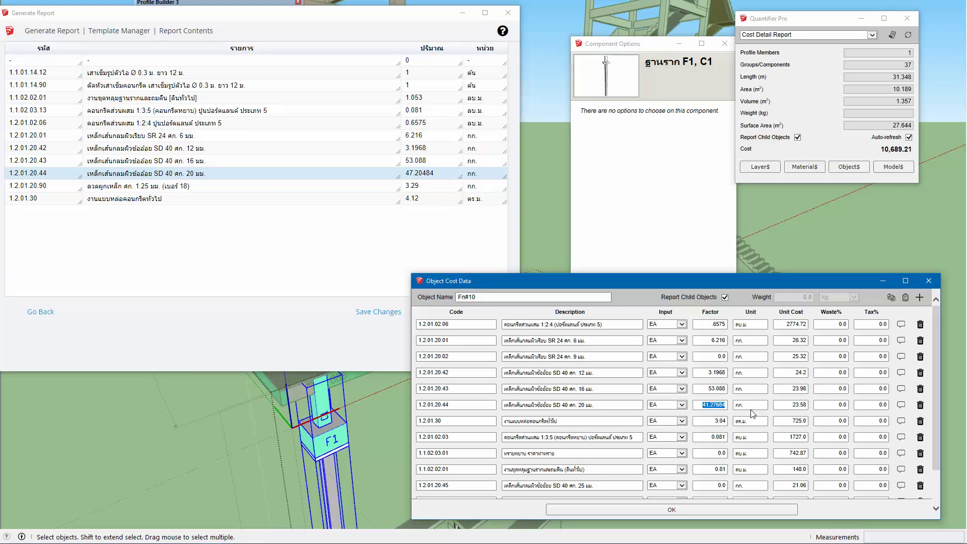
{"action": "type", "text": "47.2"}
{"action": "type", "text": "0484"}
{"action": "double_click", "coordinate": [706, 421]}
{"action": "type", "text": "4.1"}
{"action": "type", "text": "2"}
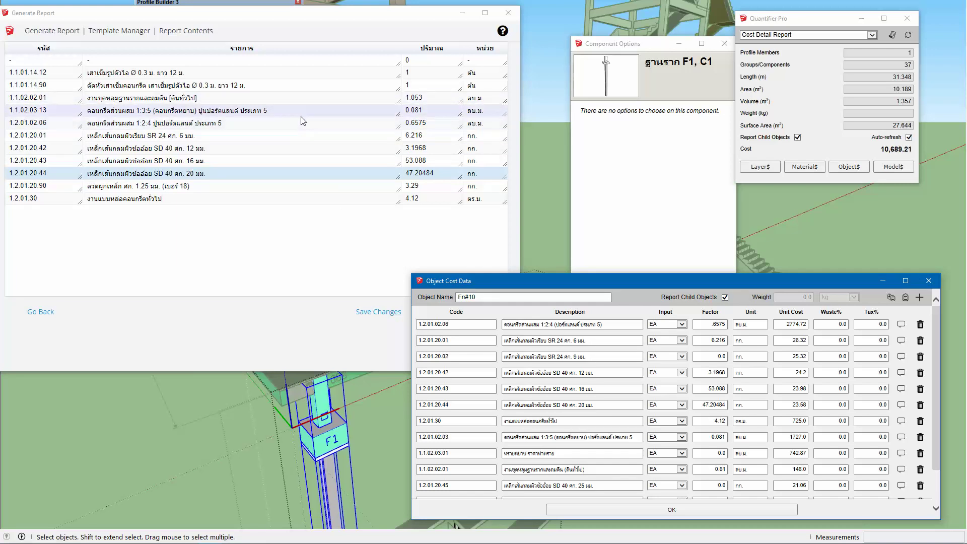
{"action": "left_click", "coordinate": [698, 418]}
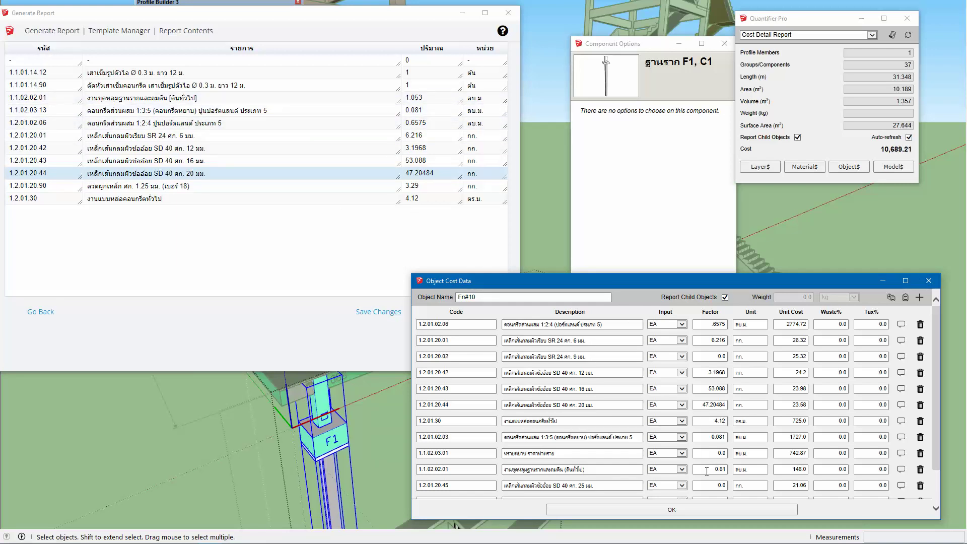
{"action": "left_click_drag", "start_coordinate": [713, 469], "coordinate": [733, 476]}
{"action": "type", "text": "1.05"}
{"action": "scroll", "coordinate": [713, 442], "scroll_direction": "down", "scroll_amount": 3}
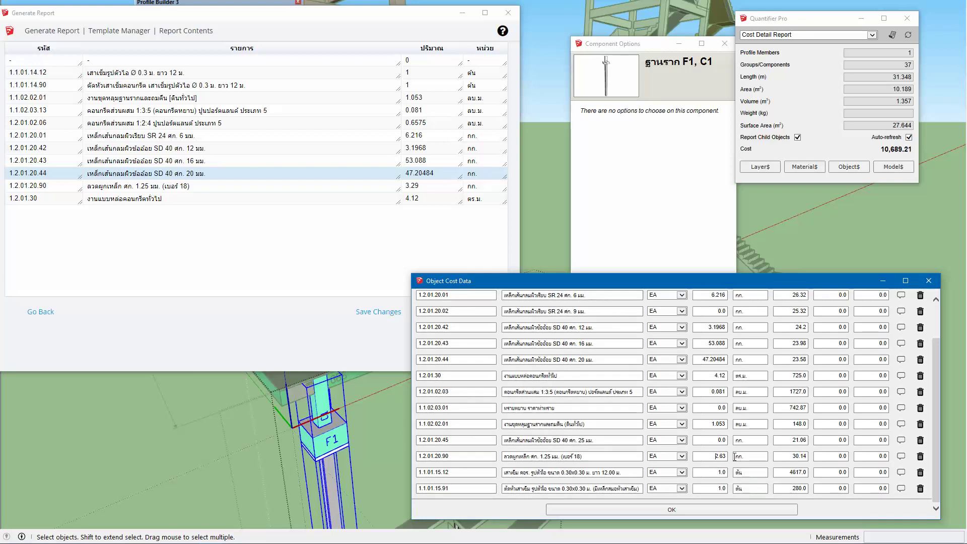
{"action": "type", "text": "3"}
{"action": "key", "text": "Delete"}
{"action": "left_click", "coordinate": [706, 518]}
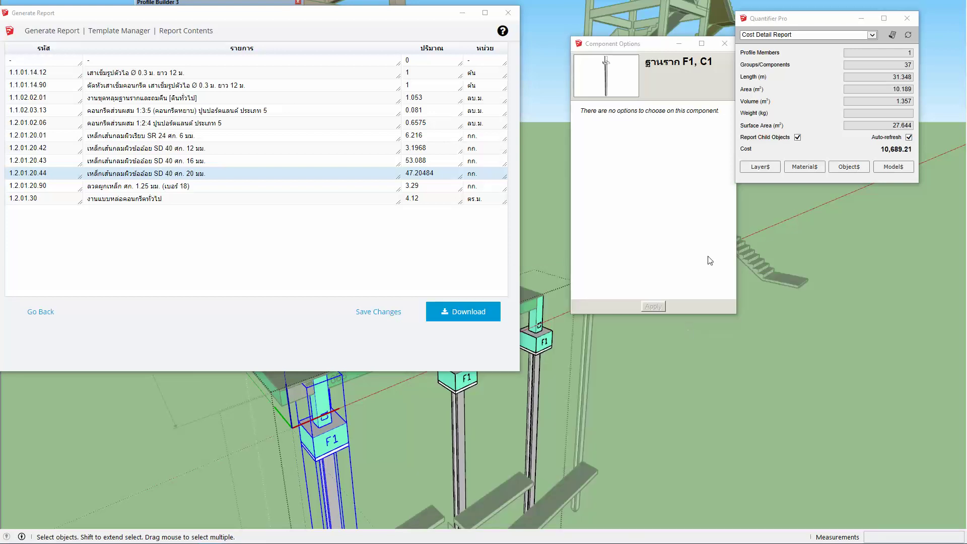
{"action": "left_click", "coordinate": [892, 35]}
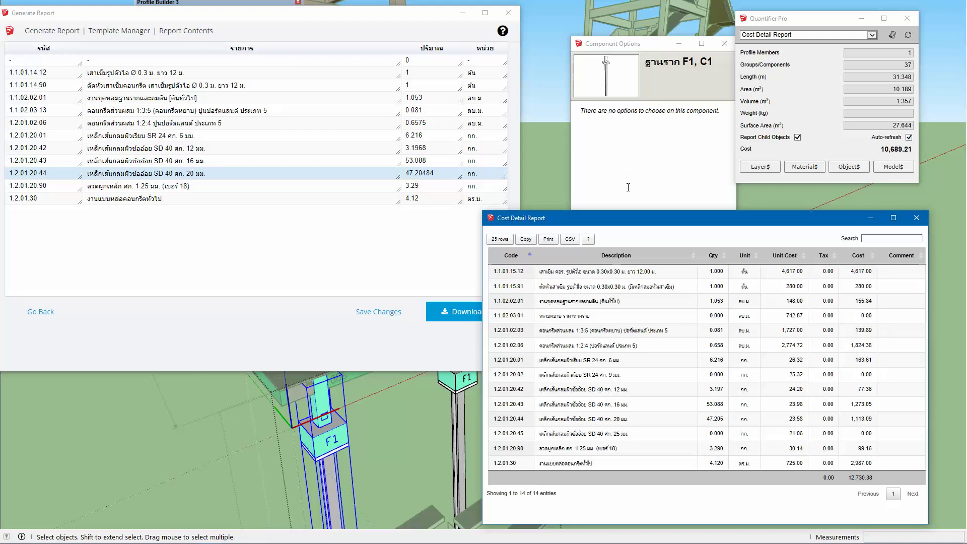
{"action": "mouse_move", "coordinate": [618, 227]}
{"action": "left_mouse_down"}
{"action": "mouse_move", "coordinate": [662, 27]}
{"action": "mouse_move", "coordinate": [652, 28]}
{"action": "left_mouse_up"}
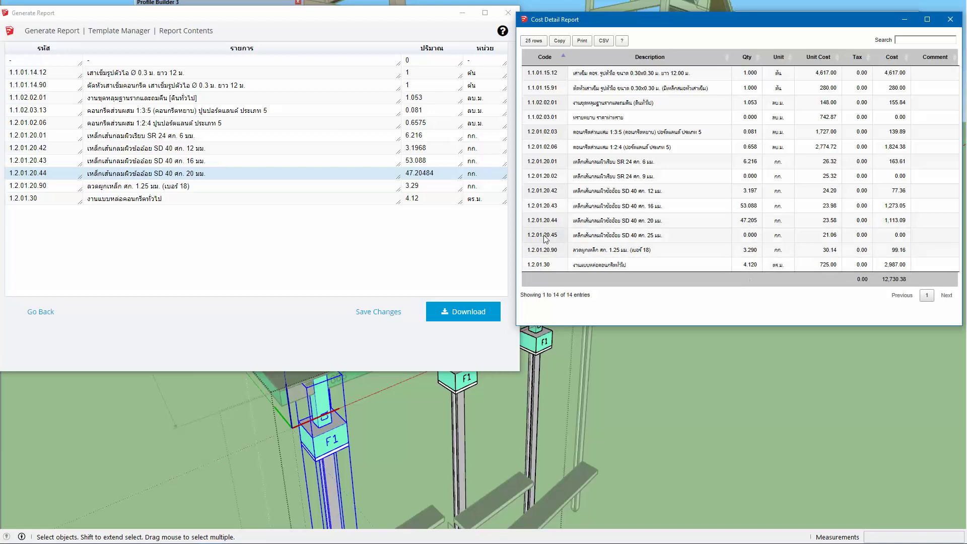
{"action": "left_click", "coordinate": [951, 19]}
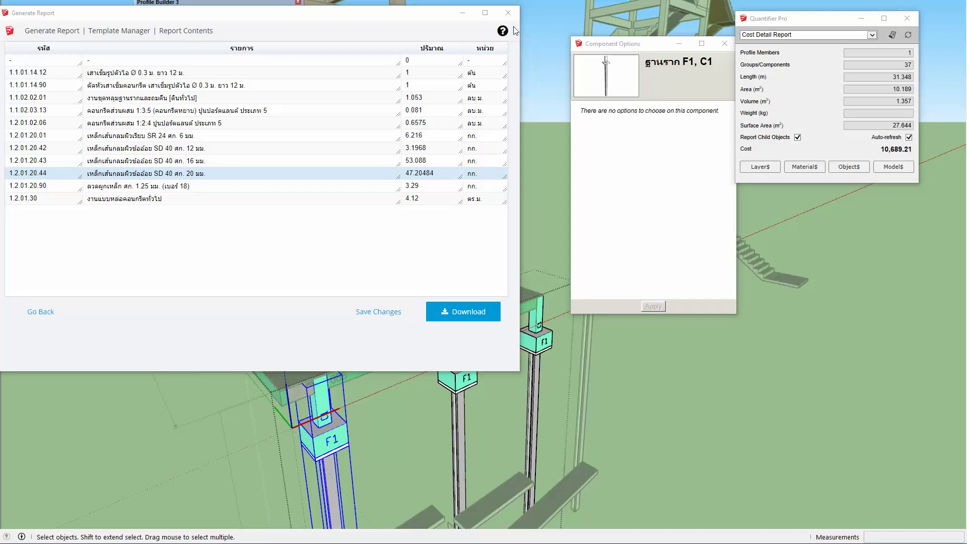
Step: Close the quantity report and select the middle F1 footing
{"action": "left_click", "coordinate": [508, 13]}
{"action": "mouse_move", "coordinate": [468, 338]}
{"action": "middle_mouse_down"}
{"action": "mouse_move", "coordinate": [348, 356]}
{"action": "mouse_move", "coordinate": [465, 352]}
{"action": "middle_mouse_up"}
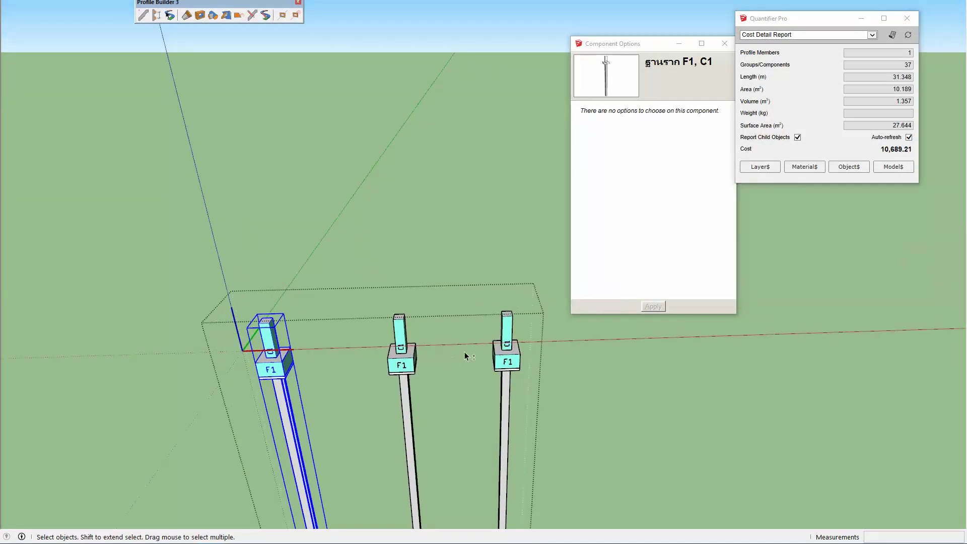
{"action": "left_click_drag", "start_coordinate": [530, 377], "coordinate": [384, 319]}
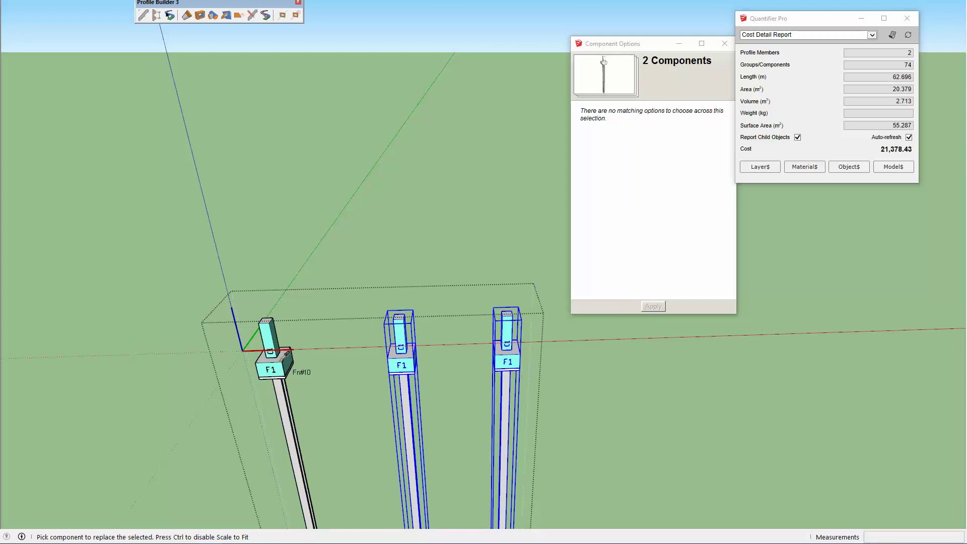
{"action": "mouse_move", "coordinate": [412, 358]}
{"action": "middle_mouse_down"}
{"action": "mouse_move", "coordinate": [402, 375]}
{"action": "mouse_move", "coordinate": [462, 376]}
{"action": "mouse_move", "coordinate": [427, 345]}
{"action": "mouse_move", "coordinate": [363, 242]}
{"action": "middle_mouse_up"}
{"action": "left_click", "coordinate": [407, 344]}
{"action": "scroll", "coordinate": [426, 339], "scroll_direction": "up", "scroll_amount": 2}
{"action": "scroll", "coordinate": [438, 319], "scroll_direction": "up", "scroll_amount": 2}
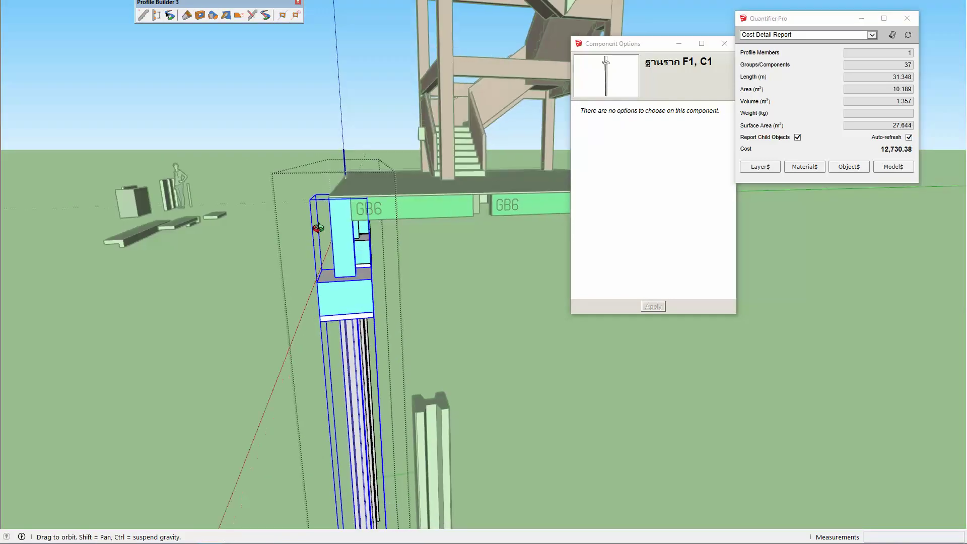
Step: Copy the F1 footing with its C1 column to both ends of beam GB6
{"action": "key", "text": "m"}
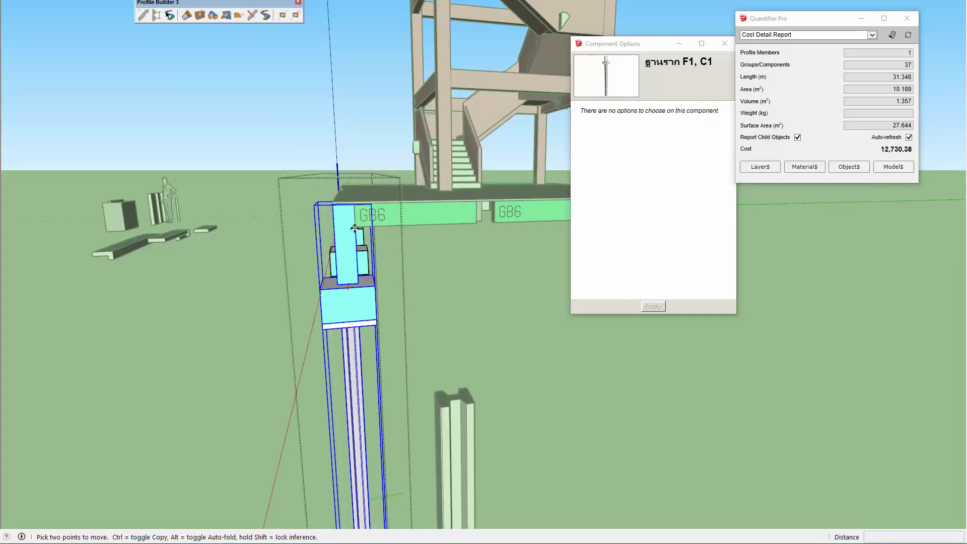
{"action": "key", "text": "ctrl"}
{"action": "left_click", "coordinate": [355, 226]}
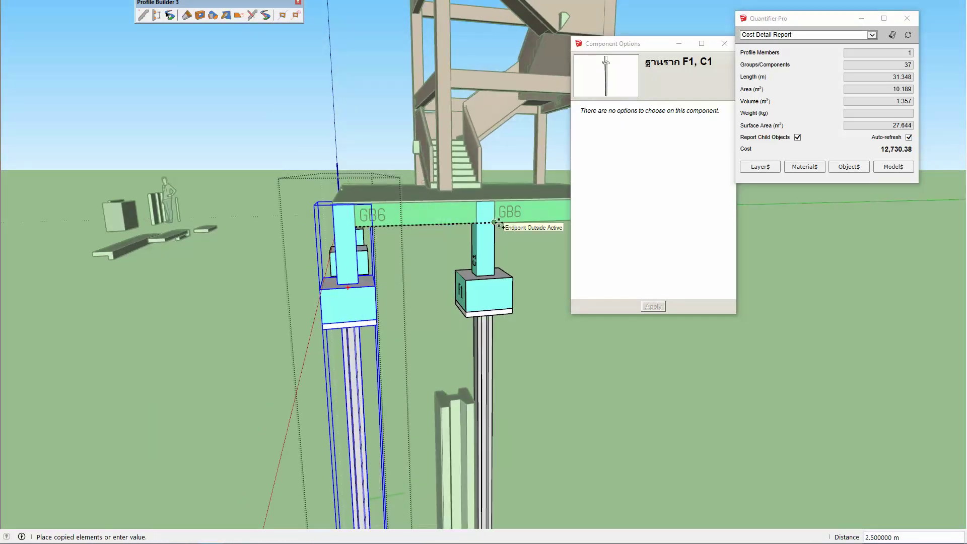
{"action": "left_click", "coordinate": [510, 223]}
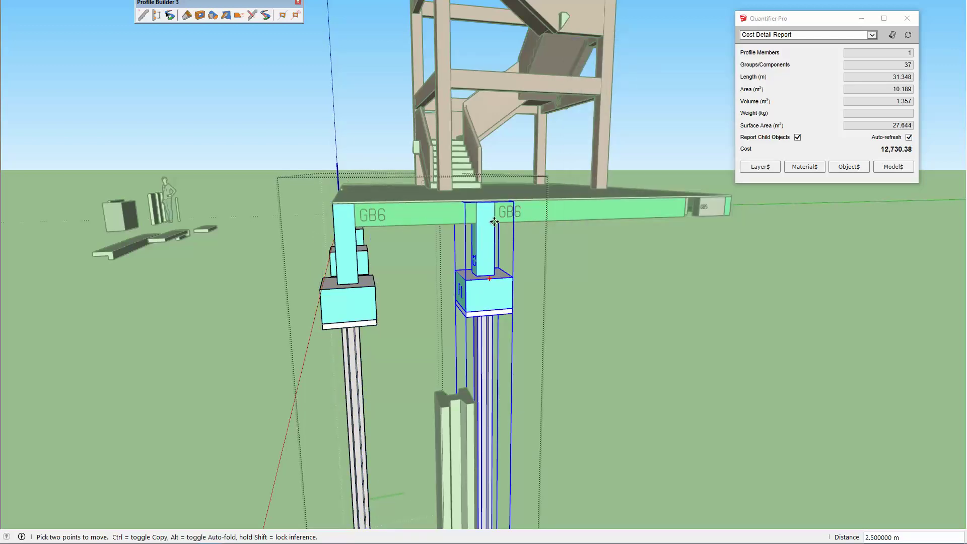
{"action": "middle_click_drag", "start_coordinate": [632, 222], "coordinate": [470, 251]}
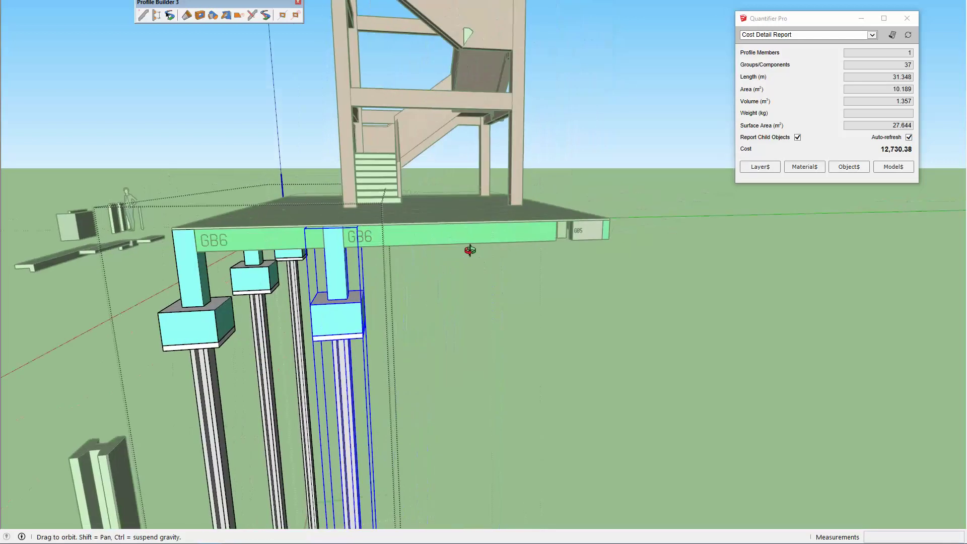
{"action": "left_click", "coordinate": [346, 248]}
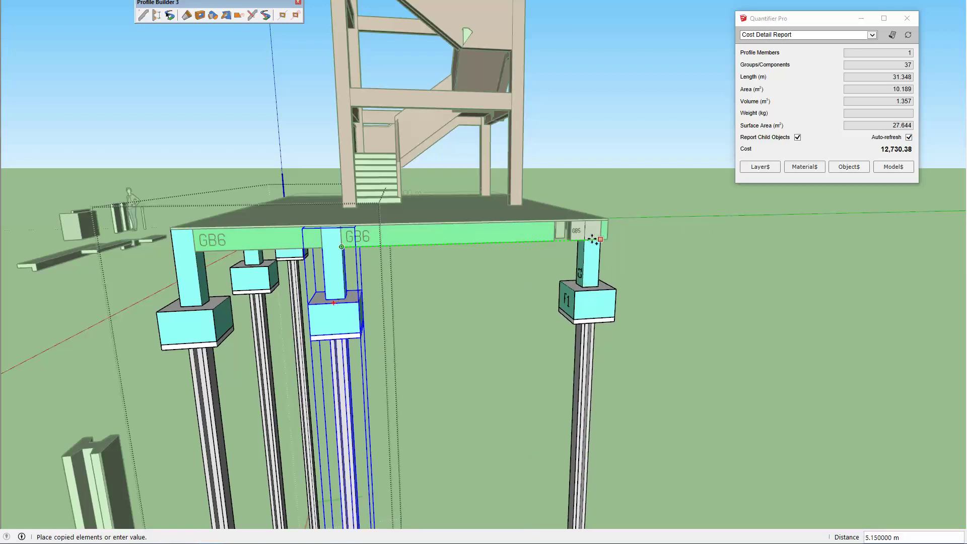
{"action": "left_click", "coordinate": [570, 240]}
Step: Copy the row of footings and columns 2.5 m under the beams
{"action": "mouse_move", "coordinate": [520, 261]}
{"action": "middle_mouse_down"}
{"action": "mouse_move", "coordinate": [649, 233]}
{"action": "mouse_move", "coordinate": [396, 260]}
{"action": "mouse_move", "coordinate": [429, 293]}
{"action": "middle_mouse_up"}
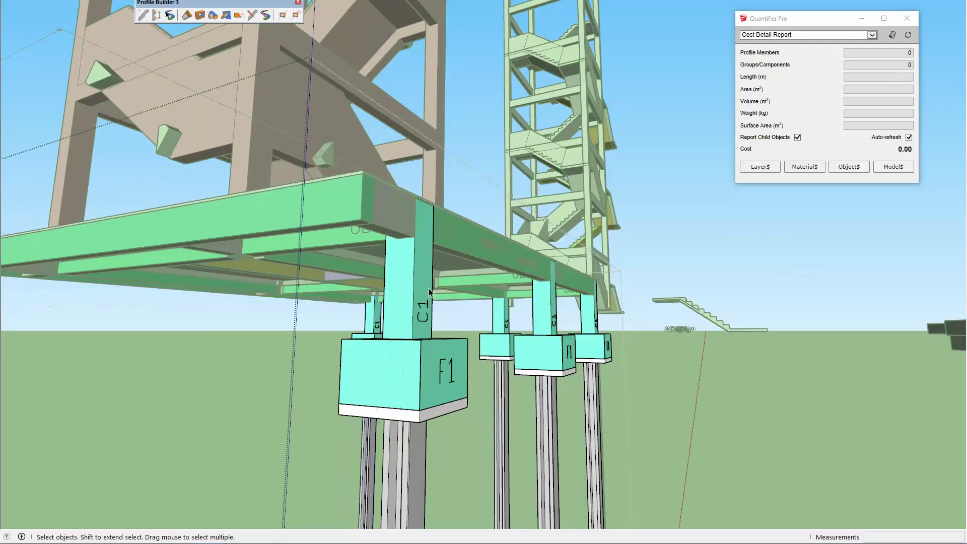
{"action": "left_click", "coordinate": [430, 292]}
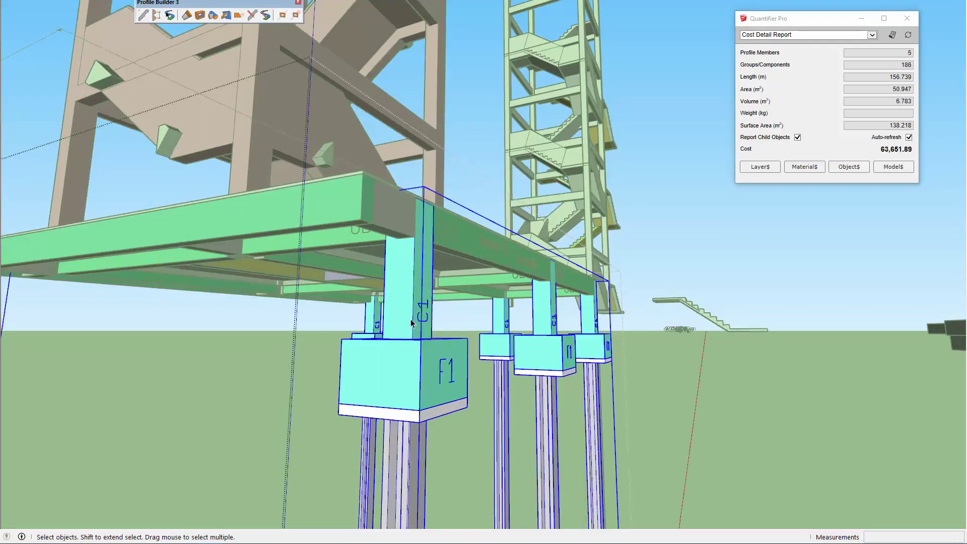
{"action": "middle_click_drag", "start_coordinate": [430, 292], "coordinate": [441, 249]}
{"action": "key", "text": "m"}
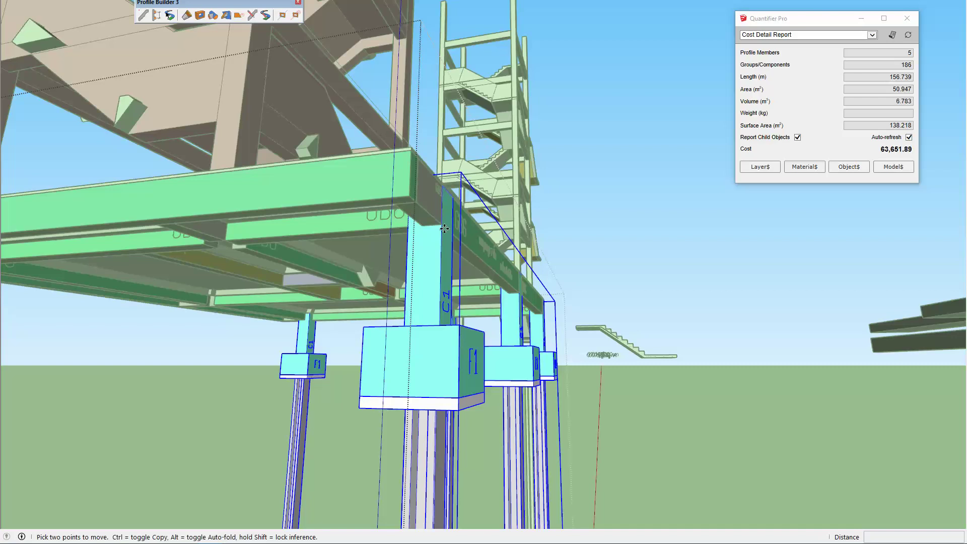
{"action": "key", "text": "ctrl"}
{"action": "left_click", "coordinate": [444, 226]}
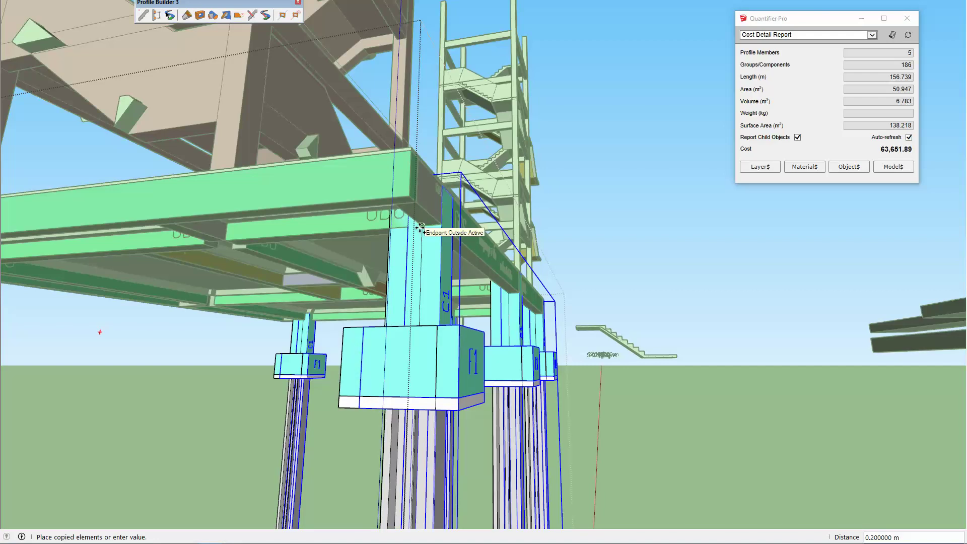
{"action": "type", "text": "2.5"}
{"action": "key", "text": "Return"}
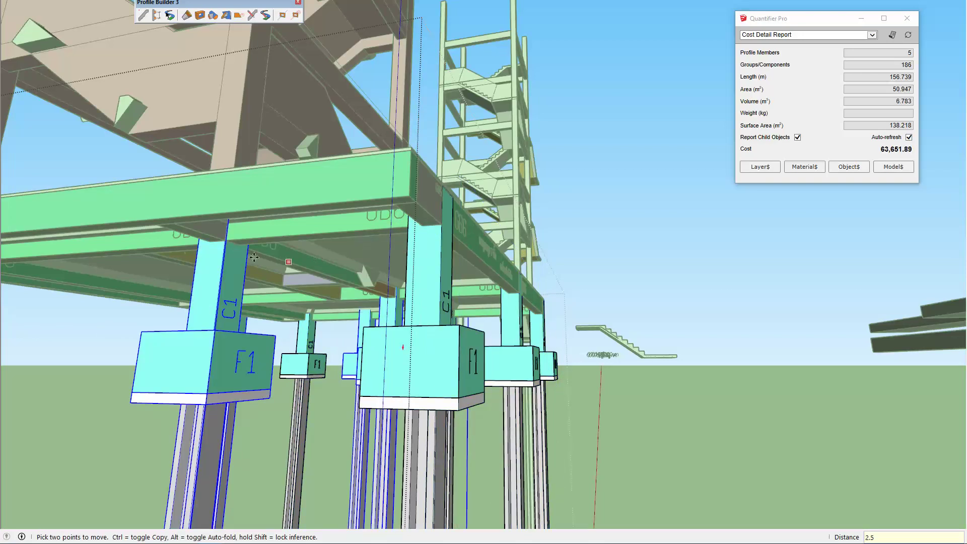
{"action": "middle_click_drag", "start_coordinate": [254, 258], "coordinate": [285, 249]}
{"action": "key", "text": "space"}
{"action": "key", "text": "shift+e"}
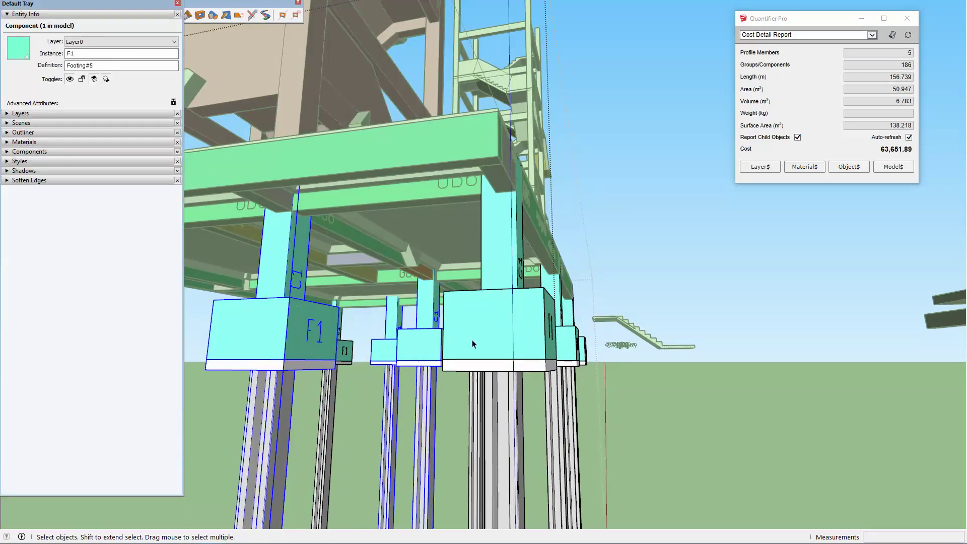
Step: Erase three column-footings from the footing group, leaving two F1 footings costing 25,460.76
{"action": "left_click", "coordinate": [505, 346]}
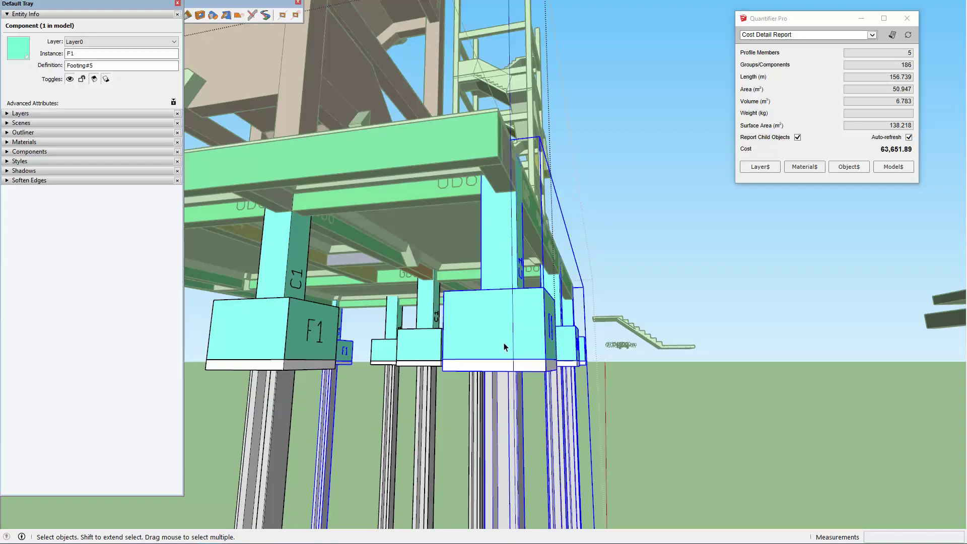
{"action": "left_click", "coordinate": [302, 346]}
{"action": "mouse_move", "coordinate": [312, 316]}
{"action": "middle_mouse_down"}
{"action": "mouse_move", "coordinate": [307, 327]}
{"action": "mouse_move", "coordinate": [324, 333]}
{"action": "middle_mouse_up"}
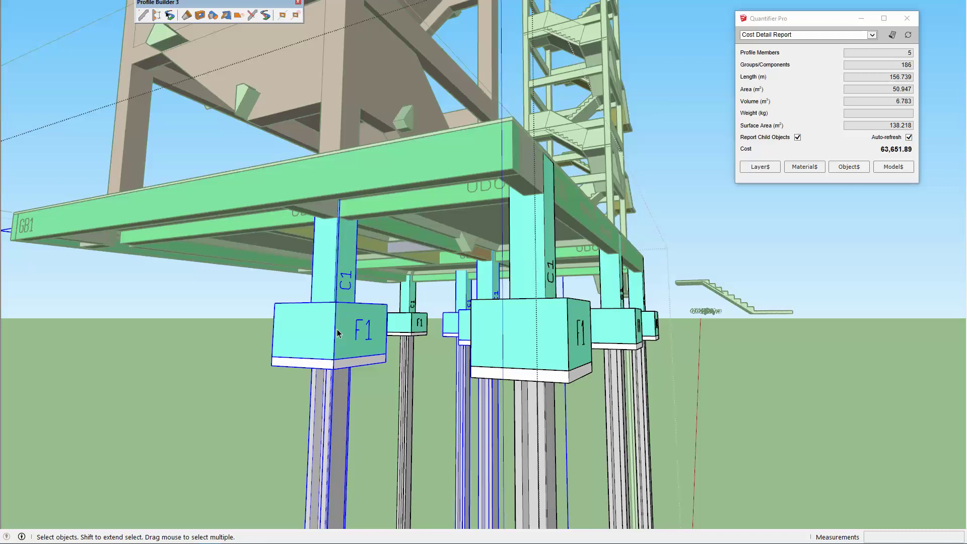
{"action": "middle_click_drag", "start_coordinate": [437, 337], "coordinate": [479, 370]}
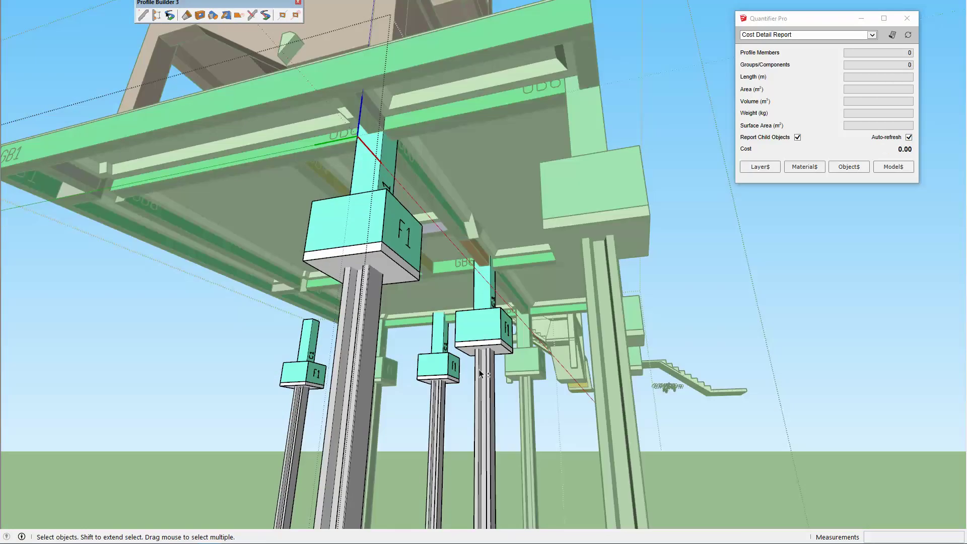
{"action": "double_click", "coordinate": [479, 366]}
{"action": "key", "text": "e"}
{"action": "left_click", "coordinate": [545, 344]}
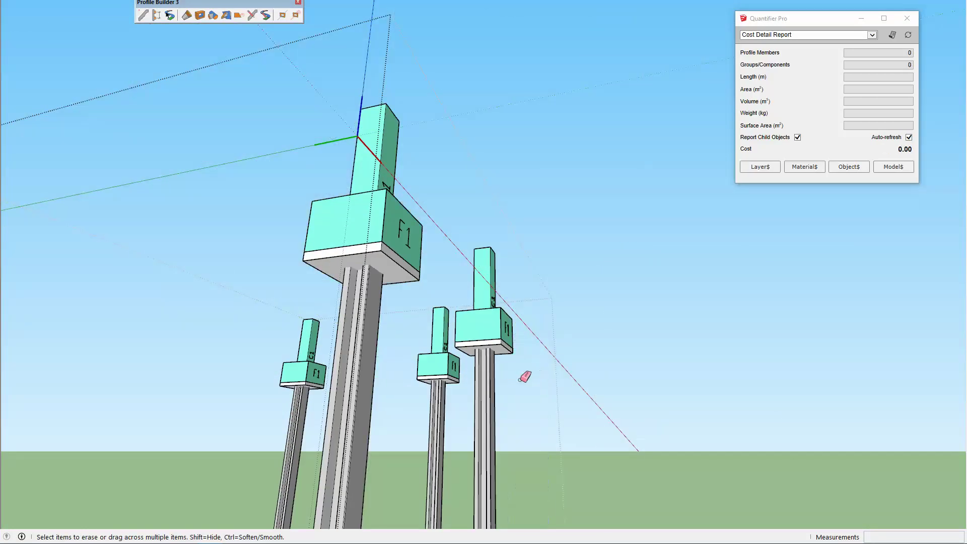
{"action": "left_click", "coordinate": [441, 389]}
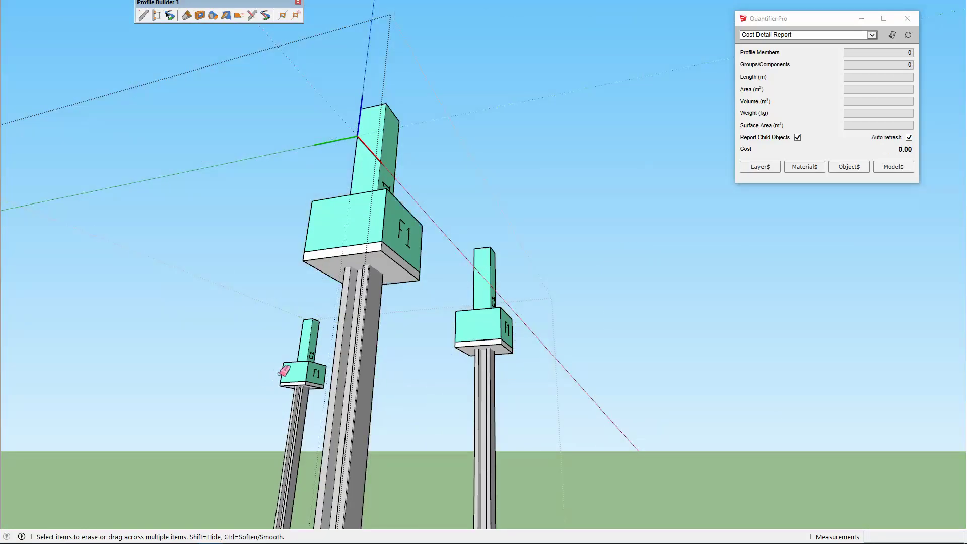
{"action": "left_click", "coordinate": [308, 367]}
{"action": "key", "text": "space"}
{"action": "key", "text": "Escape"}
Step: Select the trimmed two-column F1 group and bring up the Paint Bucket materials
{"action": "left_click", "coordinate": [381, 241]}
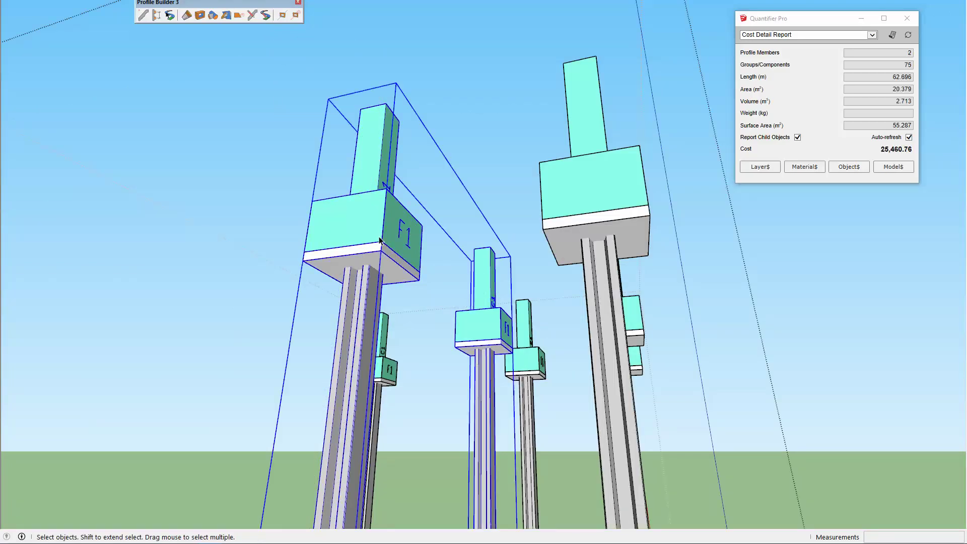
{"action": "mouse_move", "coordinate": [381, 246]}
{"action": "middle_mouse_down"}
{"action": "mouse_move", "coordinate": [342, 385]}
{"action": "mouse_move", "coordinate": [406, 305]}
{"action": "middle_mouse_up"}
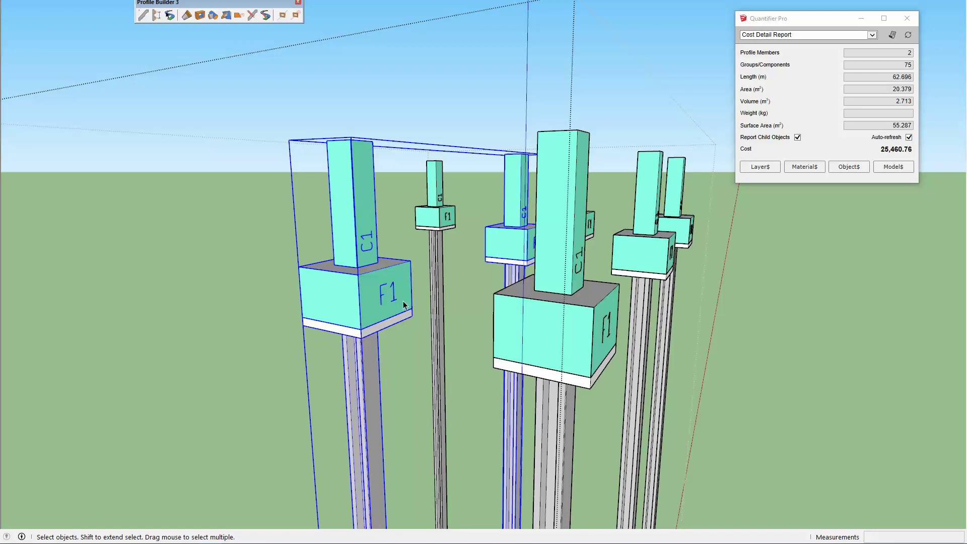
{"action": "mouse_move", "coordinate": [399, 328]}
{"action": "middle_mouse_down"}
{"action": "mouse_move", "coordinate": [452, 324]}
{"action": "mouse_move", "coordinate": [461, 297]}
{"action": "mouse_move", "coordinate": [449, 308]}
{"action": "mouse_move", "coordinate": [453, 298]}
{"action": "middle_mouse_up"}
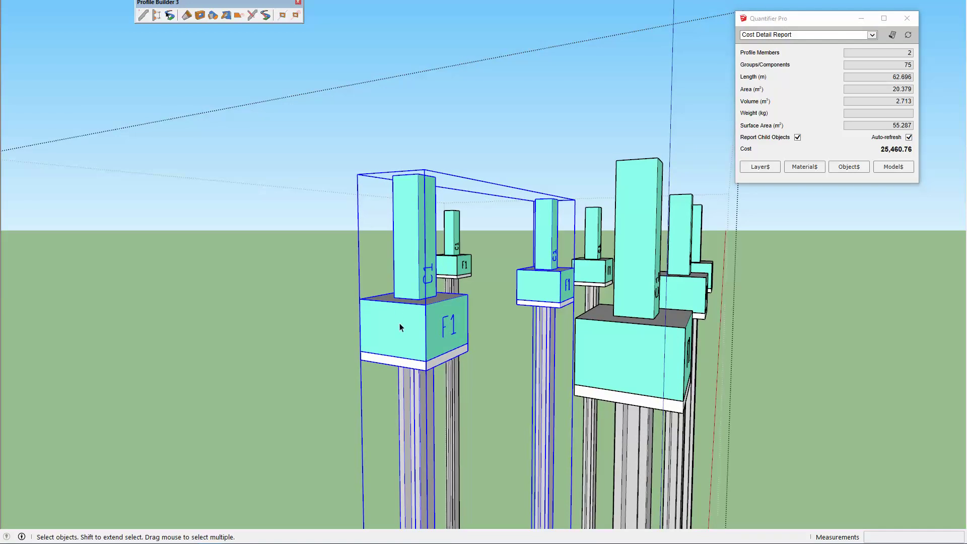
{"action": "middle_click_drag", "start_coordinate": [443, 323], "coordinate": [346, 348]}
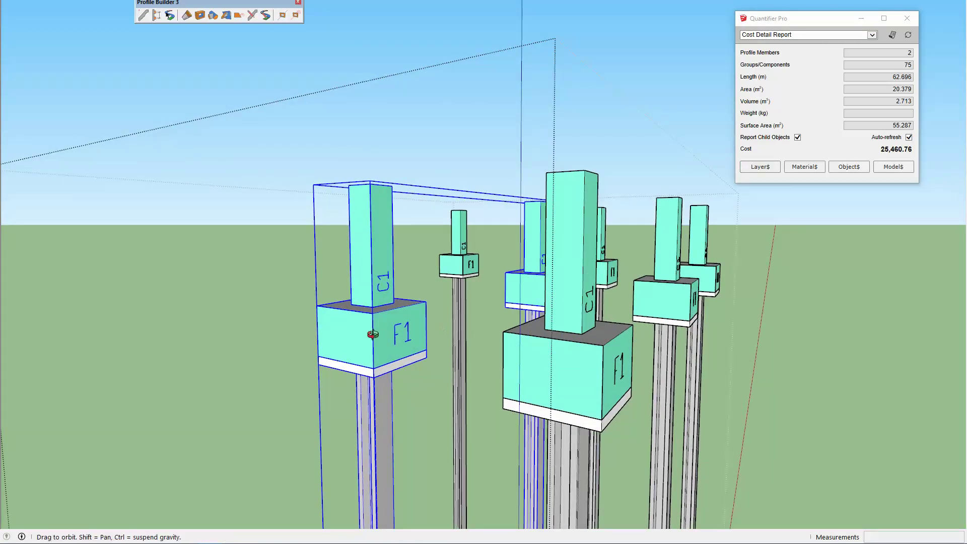
{"action": "middle_click_drag", "start_coordinate": [455, 321], "coordinate": [373, 343]}
{"action": "key", "text": "b"}
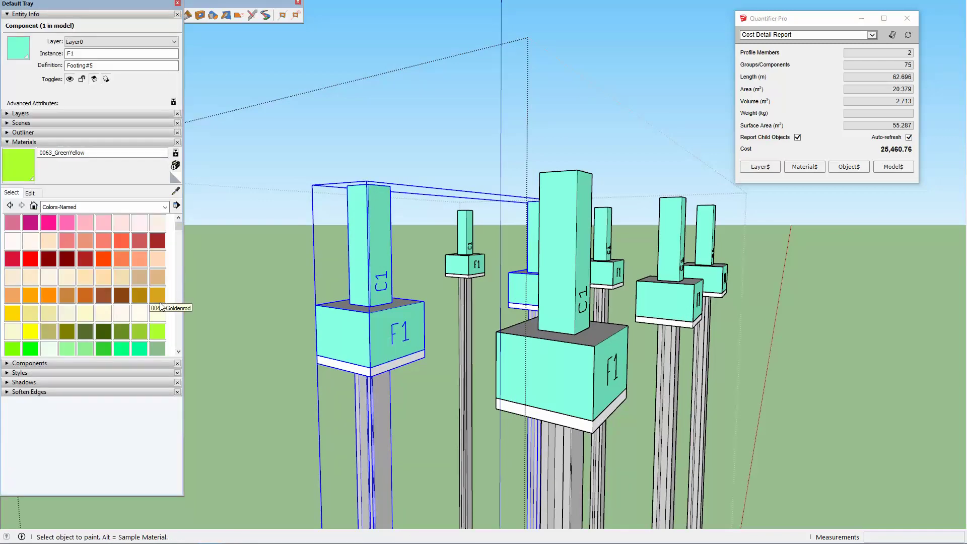
Step: Paint the two-column F1 group with the 0038_Orange material
{"action": "left_click", "coordinate": [31, 295]}
{"action": "left_click", "coordinate": [336, 313]}
{"action": "mouse_move", "coordinate": [344, 339]}
{"action": "middle_mouse_down"}
{"action": "mouse_move", "coordinate": [318, 355]}
{"action": "mouse_move", "coordinate": [353, 353]}
{"action": "middle_mouse_up"}
{"action": "key", "text": "space"}
Step: Set column and footing number to 2 and piles to 2, making the footing F2, C2
{"action": "key", "text": "ctrl+shift+c"}
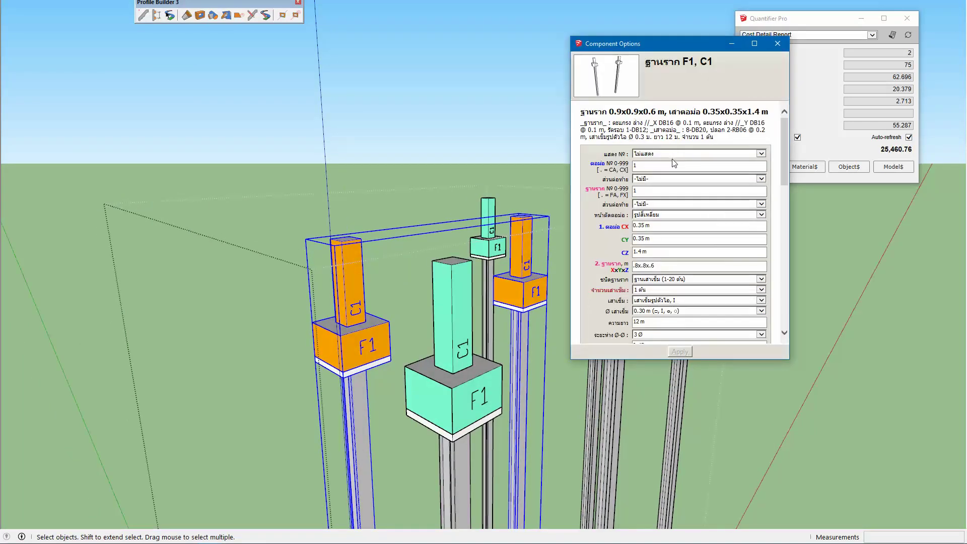
{"action": "double_click", "coordinate": [649, 167]}
{"action": "type", "text": "2"}
{"action": "type", "text": "2"}
{"action": "left_click_drag", "start_coordinate": [696, 359], "coordinate": [697, 519]}
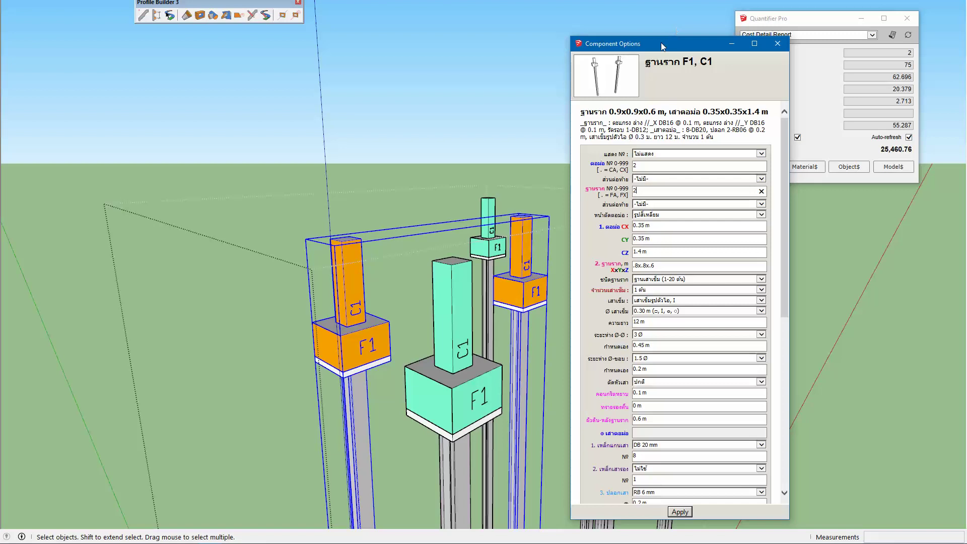
{"action": "left_click_drag", "start_coordinate": [662, 47], "coordinate": [700, 46]}
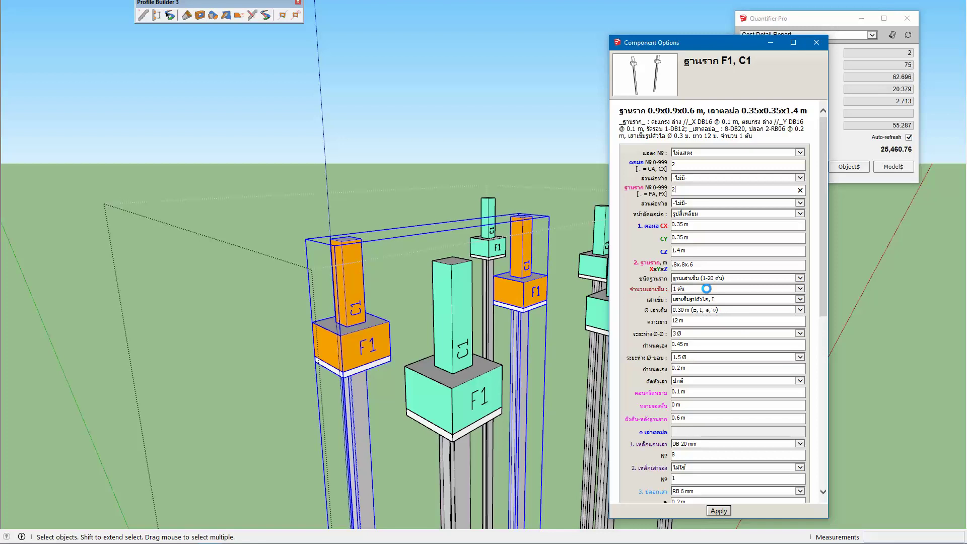
{"action": "left_click", "coordinate": [708, 290]}
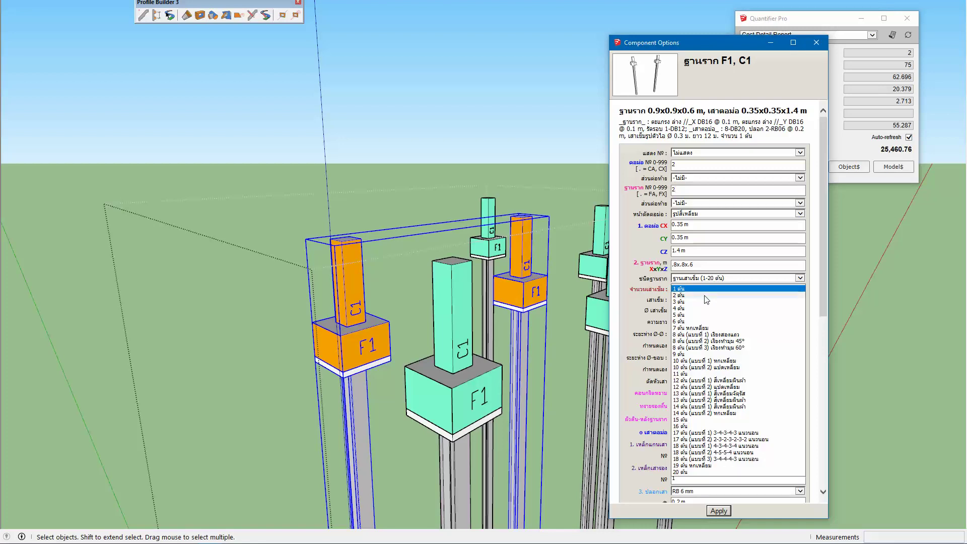
{"action": "left_click", "coordinate": [705, 296]}
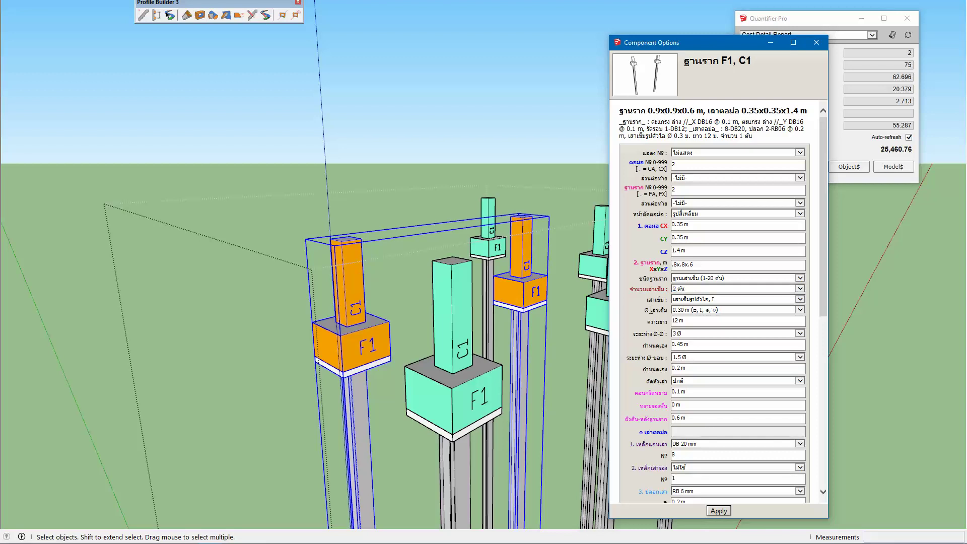
{"action": "left_click", "coordinate": [651, 312]}
{"action": "scroll", "coordinate": [655, 370], "scroll_direction": "down", "scroll_amount": 1}
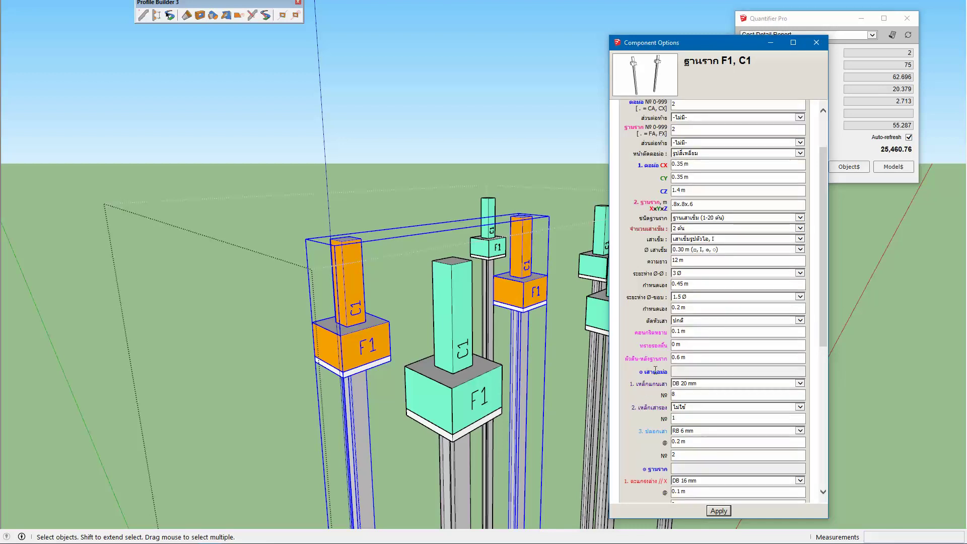
{"action": "scroll", "coordinate": [656, 379], "scroll_direction": "down", "scroll_amount": 1}
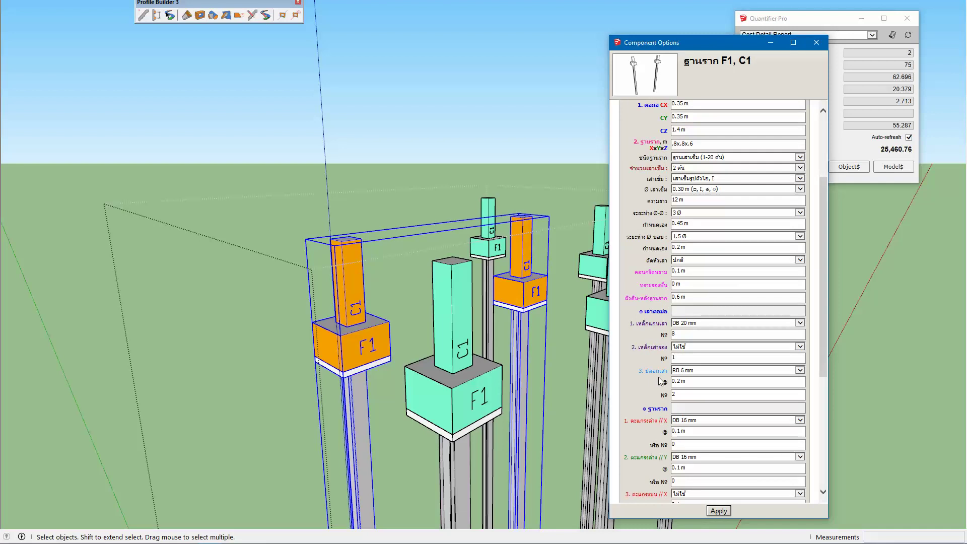
{"action": "scroll", "coordinate": [658, 381], "scroll_direction": "down", "scroll_amount": 1}
{"action": "scroll", "coordinate": [658, 381], "scroll_direction": "down", "scroll_amount": 1}
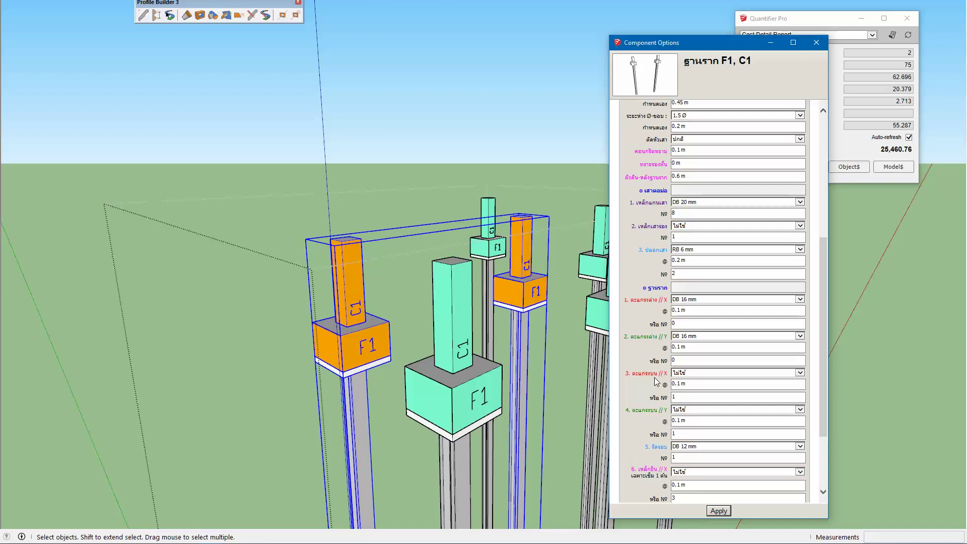
{"action": "scroll", "coordinate": [656, 381], "scroll_direction": "down", "scroll_amount": 2}
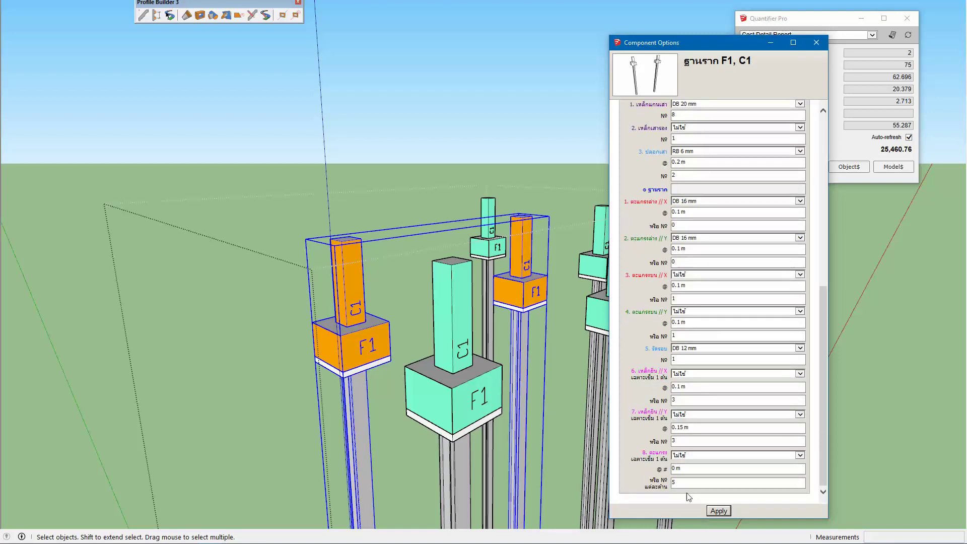
{"action": "left_click", "coordinate": [715, 511]}
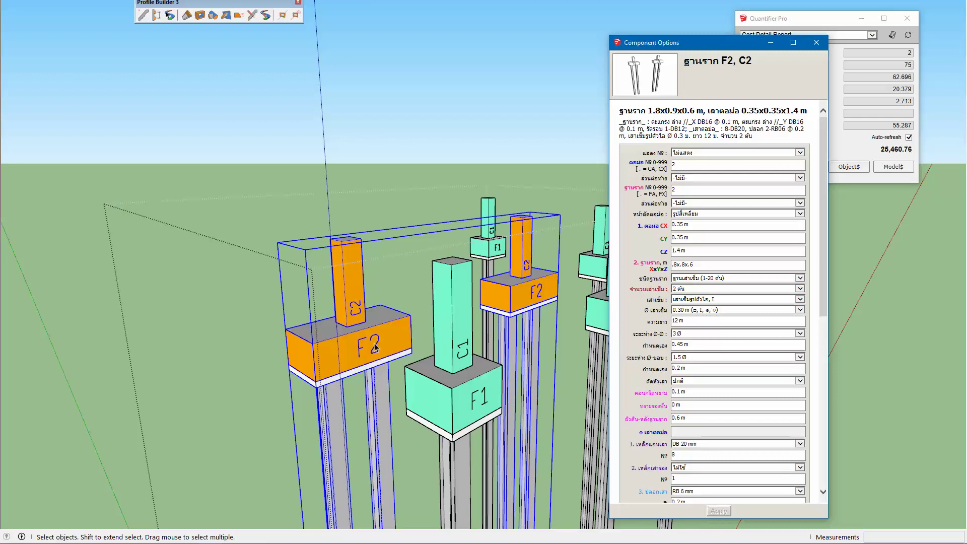
Step: Copy both F2 column-footings inside the group 4.5 m along the green axis
{"action": "middle_click", "coordinate": [334, 314]}
{"action": "middle_click_drag", "start_coordinate": [333, 313], "coordinate": [434, 183]}
{"action": "mouse_move", "coordinate": [411, 196]}
{"action": "middle_mouse_down"}
{"action": "mouse_move", "coordinate": [374, 319]}
{"action": "mouse_move", "coordinate": [446, 358]}
{"action": "mouse_move", "coordinate": [435, 266]}
{"action": "mouse_move", "coordinate": [408, 292]}
{"action": "middle_mouse_up"}
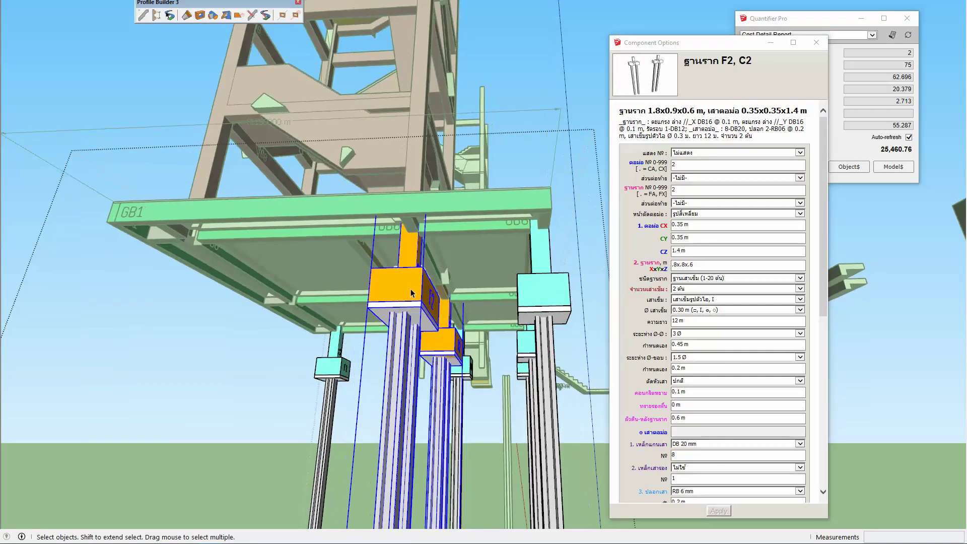
{"action": "double_click", "coordinate": [408, 292]}
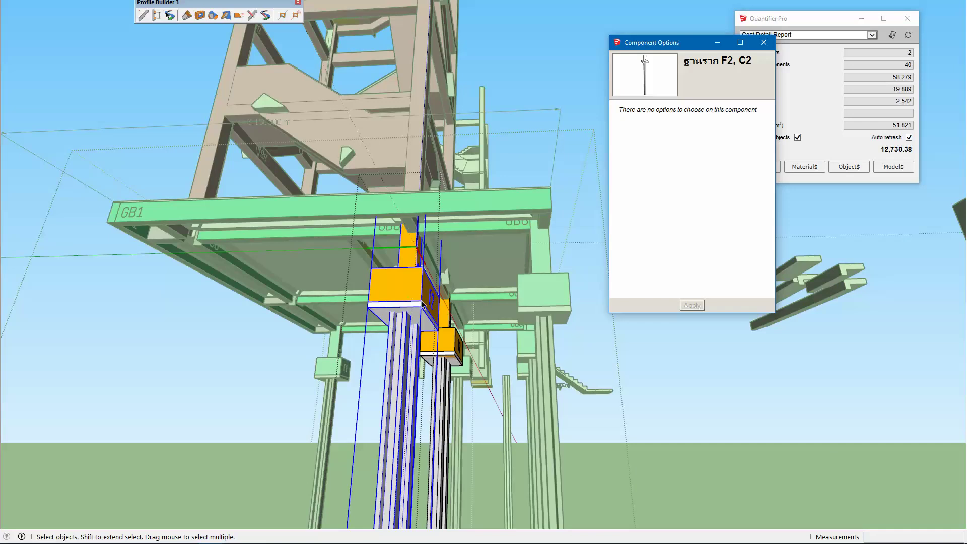
{"action": "key", "text": "m"}
{"action": "key", "text": "ctrl"}
{"action": "left_click", "coordinate": [389, 283]}
{"action": "type", "text": "4.5"}
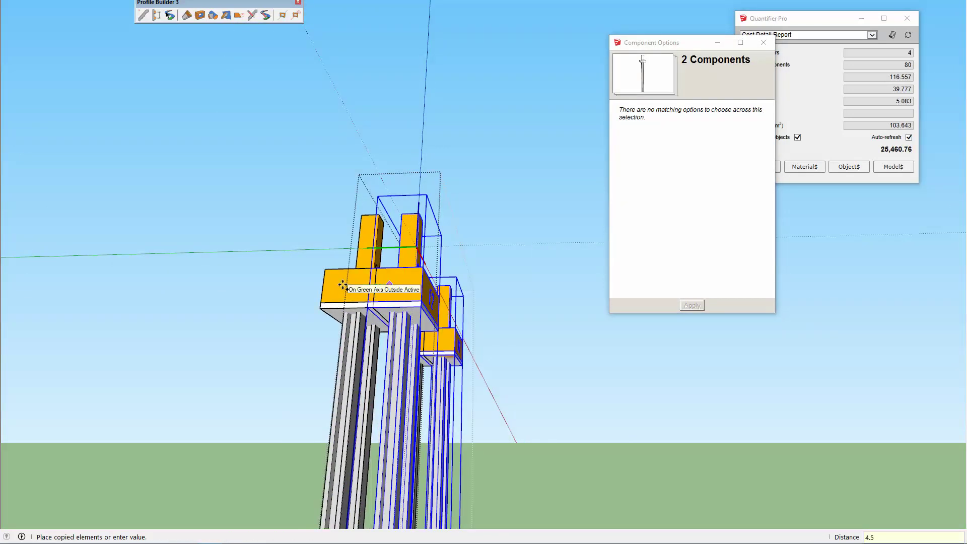
{"action": "key", "text": "Return"}
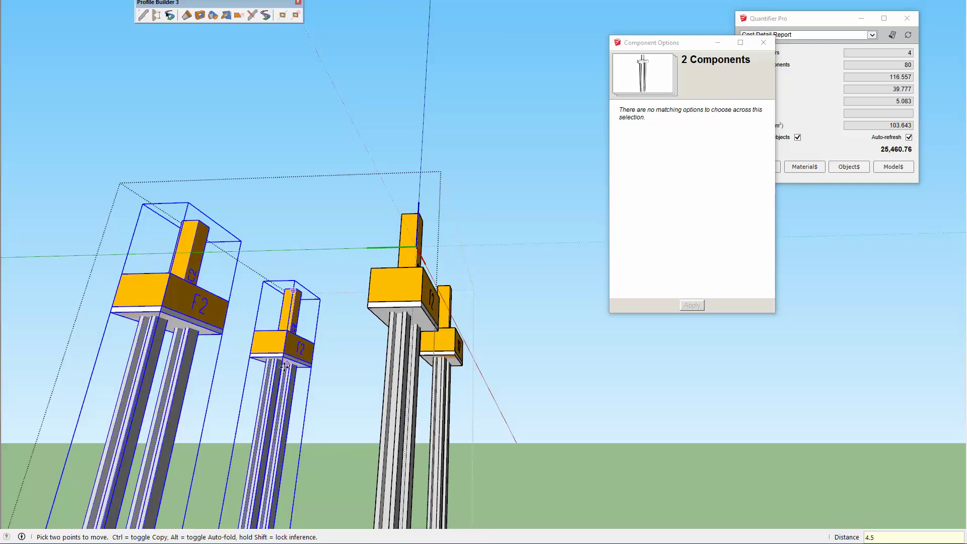
Step: Leave the group and select one of the four F2 footings
{"action": "mouse_move", "coordinate": [399, 313]}
{"action": "middle_mouse_down"}
{"action": "mouse_move", "coordinate": [407, 301]}
{"action": "mouse_move", "coordinate": [448, 330]}
{"action": "middle_mouse_up"}
{"action": "key", "text": "space"}
{"action": "left_click", "coordinate": [414, 308]}
{"action": "scroll", "coordinate": [414, 308], "scroll_direction": "down", "scroll_amount": 3}
{"action": "scroll", "coordinate": [447, 330], "scroll_direction": "up", "scroll_amount": 3}
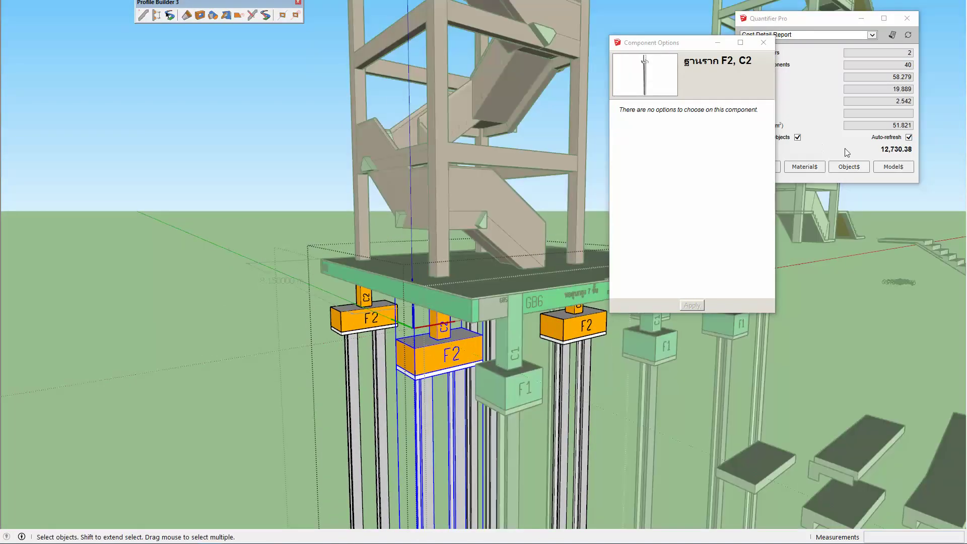
Step: Open footing Fn#16's Object Cost Data from Quantifier Pro and orbit to a top-down view
{"action": "left_click", "coordinate": [850, 166]}
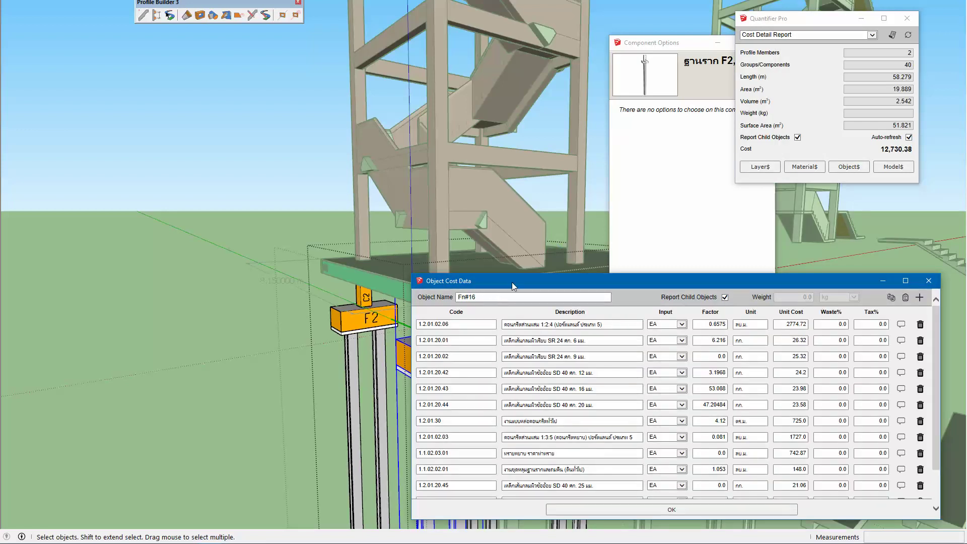
{"action": "middle_click_drag", "start_coordinate": [334, 310], "coordinate": [327, 327]}
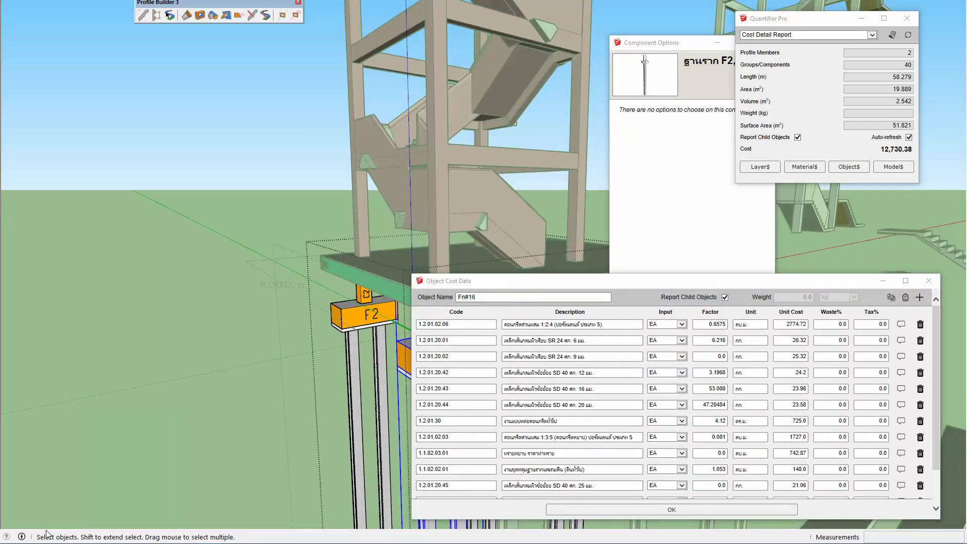
{"action": "middle_click_drag", "start_coordinate": [297, 272], "coordinate": [320, 262]}
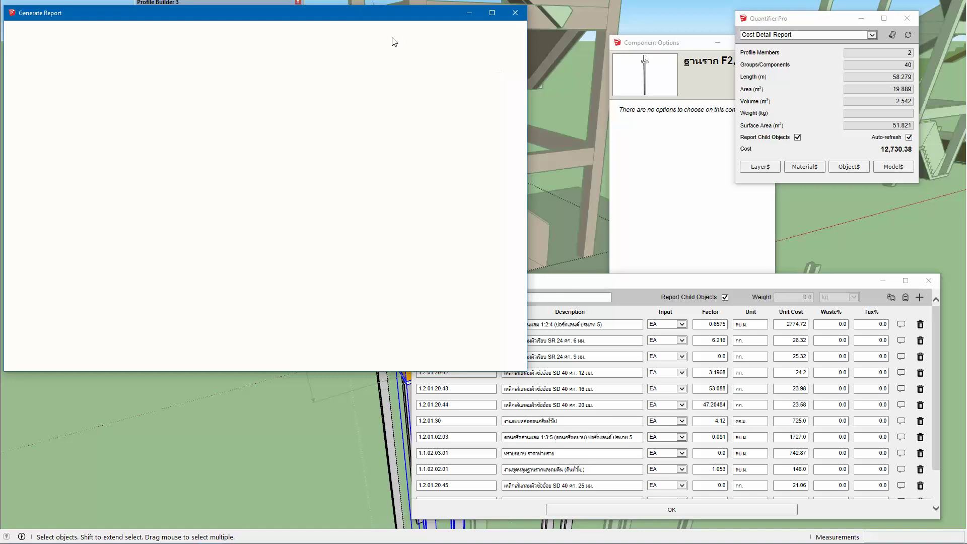
Step: Run the CostCode SumList report and close the F2, C2 footing's Component Options
{"action": "key", "text": "o"}
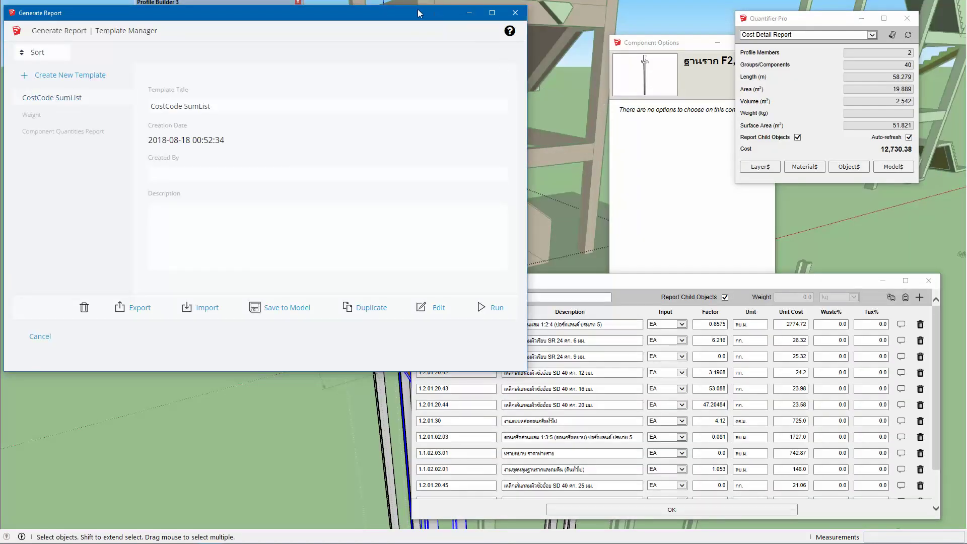
{"action": "left_click", "coordinate": [494, 311]}
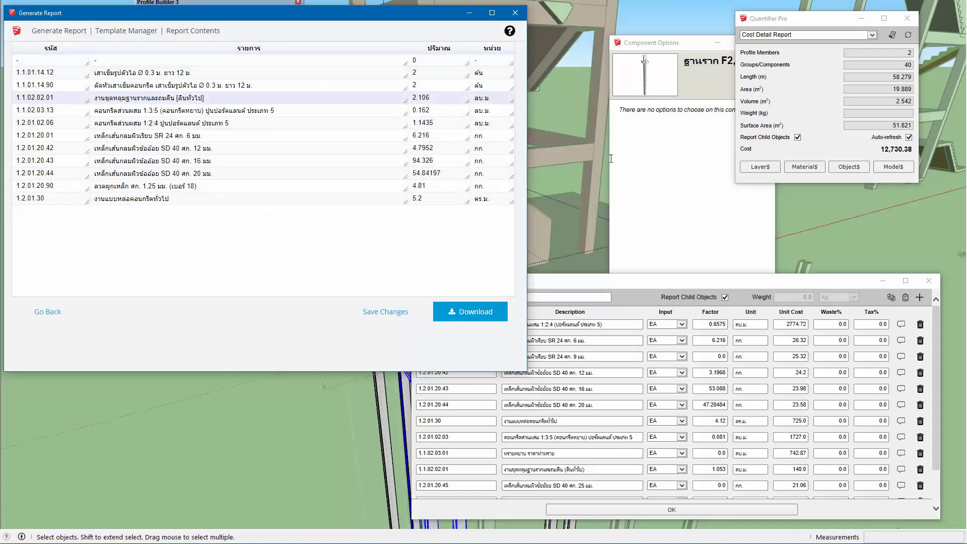
{"action": "left_click_drag", "start_coordinate": [687, 42], "coordinate": [624, 23]}
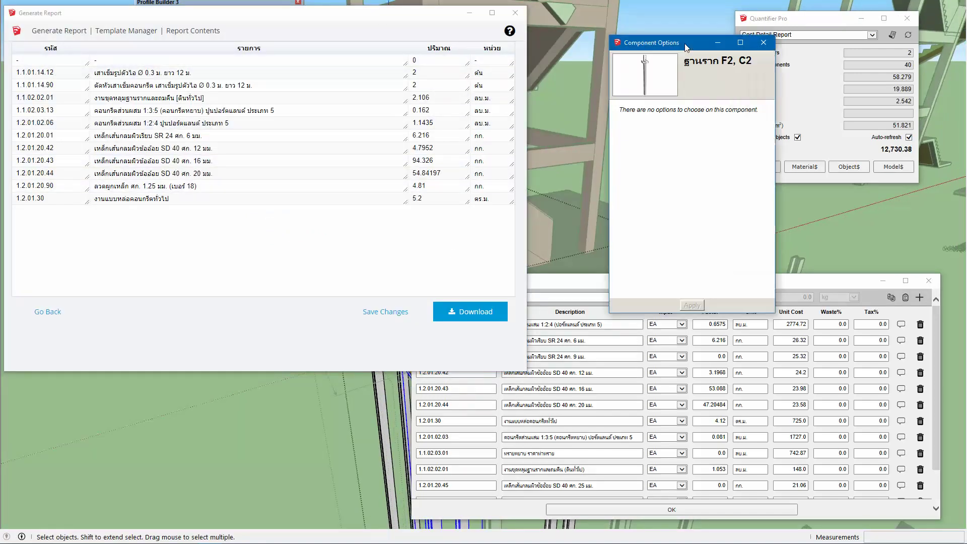
{"action": "left_click", "coordinate": [700, 24]}
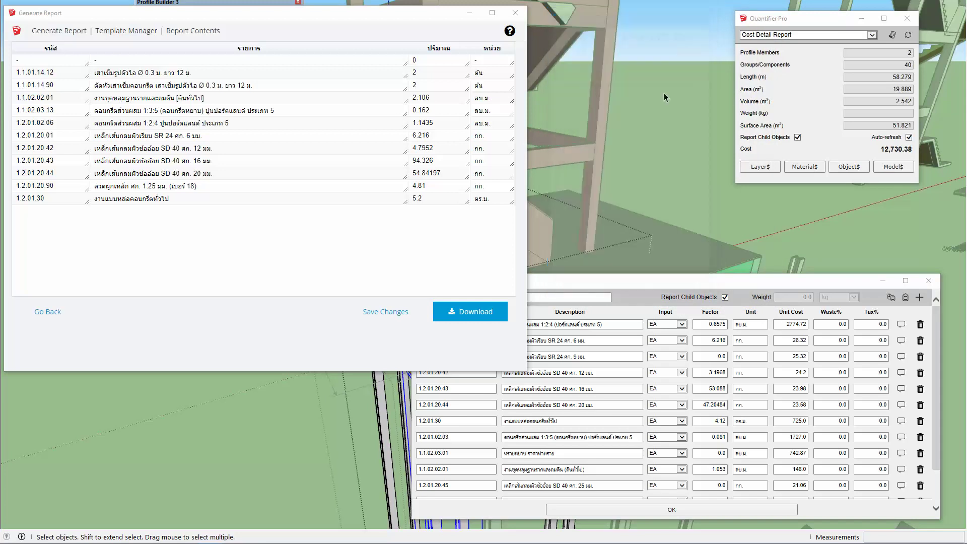
Step: Zoom and orbit to bring the F2 footings into view beside the cost data
{"action": "scroll", "coordinate": [658, 177], "scroll_direction": "down", "scroll_amount": 3}
{"action": "scroll", "coordinate": [653, 171], "scroll_direction": "down", "scroll_amount": 2}
{"action": "middle_click_drag", "start_coordinate": [650, 169], "coordinate": [631, 147]}
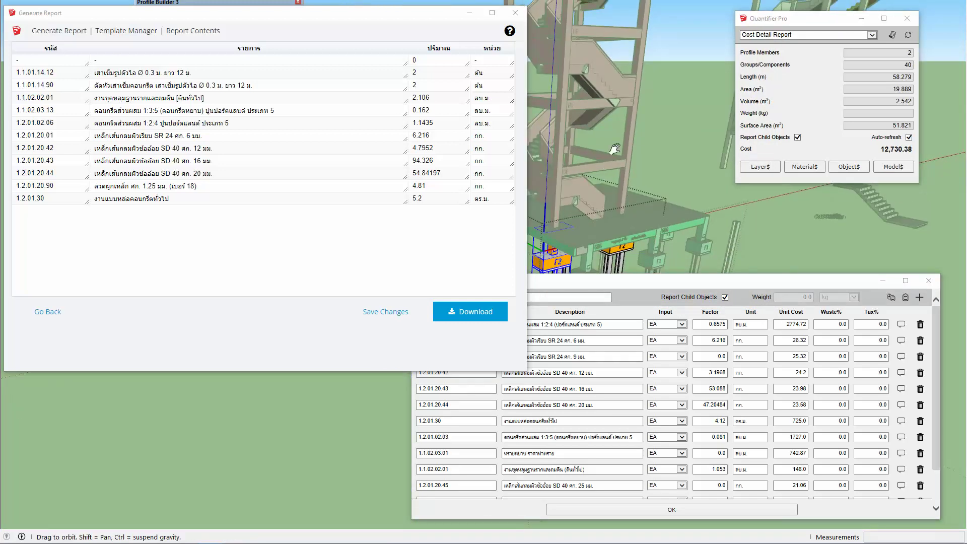
{"action": "scroll", "coordinate": [631, 147], "scroll_direction": "up", "scroll_amount": 1}
{"action": "scroll", "coordinate": [632, 192], "scroll_direction": "up", "scroll_amount": 2}
{"action": "scroll", "coordinate": [633, 237], "scroll_direction": "up", "scroll_amount": 2}
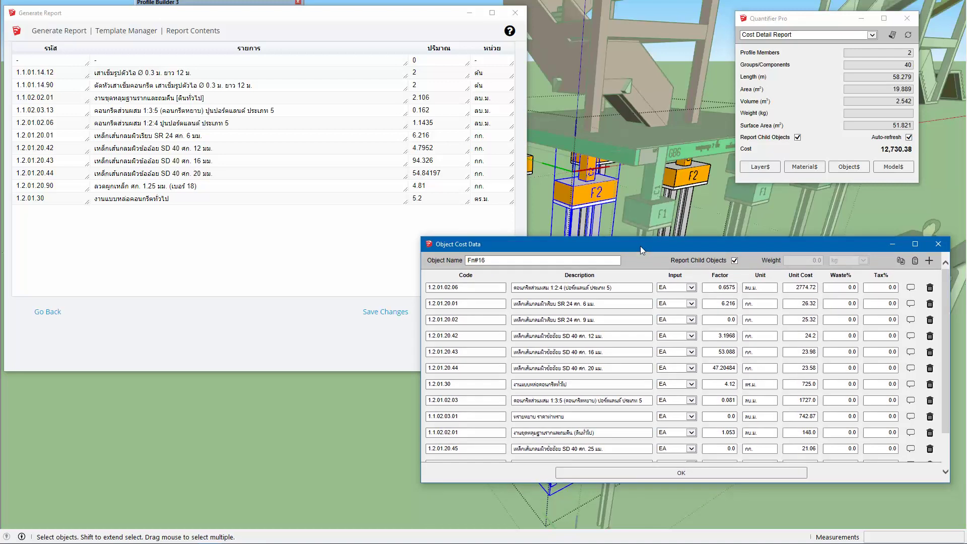
Step: Resize and reposition the Object Cost Data window to uncover the total cost
{"action": "left_click_drag", "start_coordinate": [885, 483], "coordinate": [854, 538]}
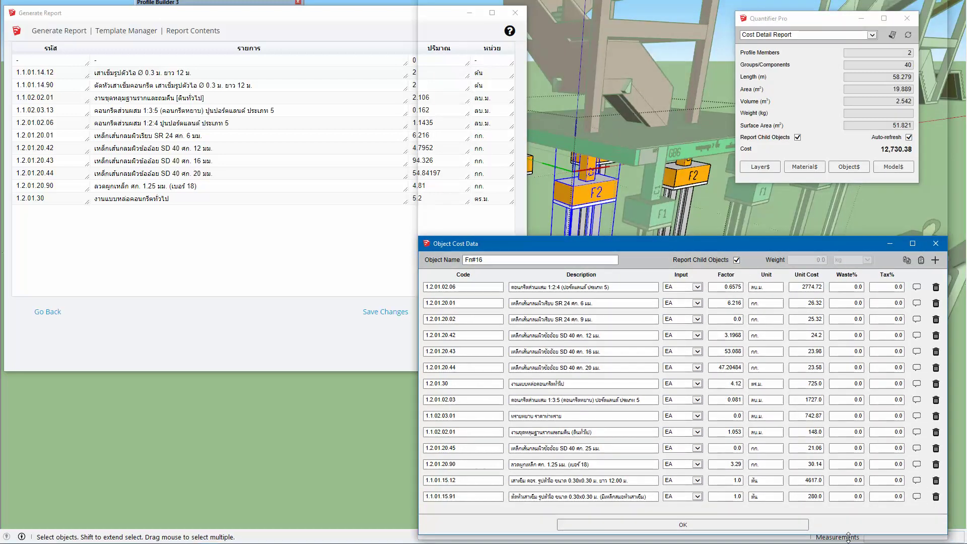
{"action": "double_click", "coordinate": [854, 536]}
{"action": "left_click_drag", "start_coordinate": [745, 4], "coordinate": [752, 82]}
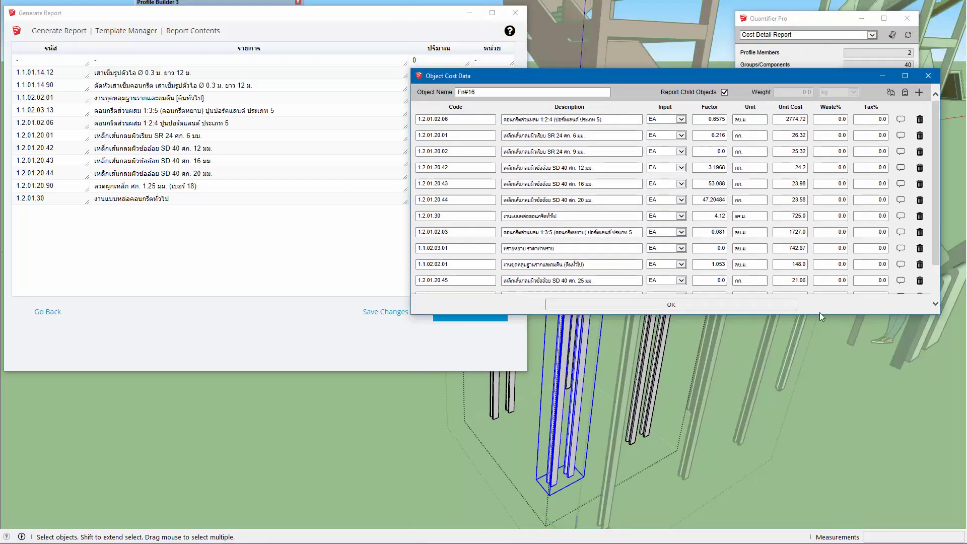
{"action": "left_click_drag", "start_coordinate": [821, 315], "coordinate": [821, 444]}
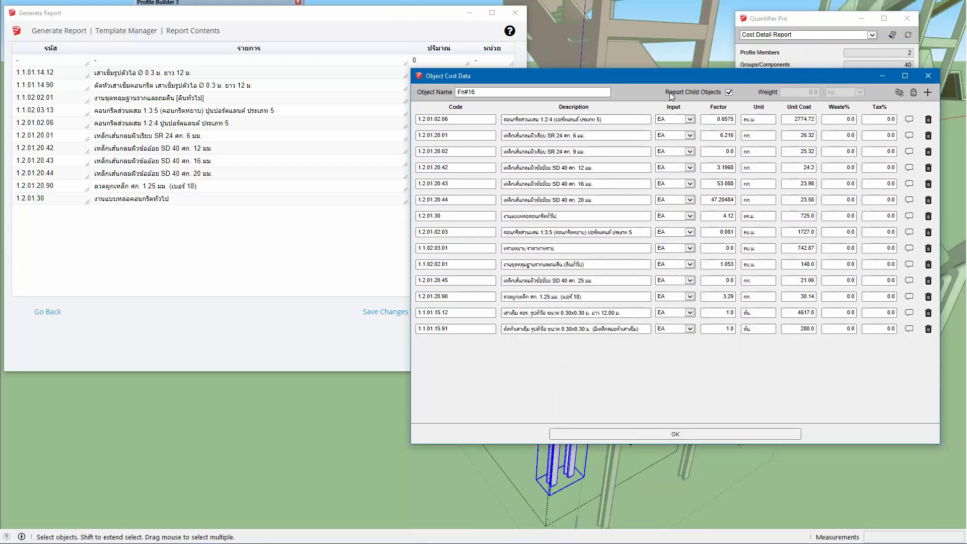
{"action": "mouse_move", "coordinate": [648, 76]}
{"action": "left_mouse_down"}
{"action": "mouse_move", "coordinate": [685, 148]}
{"action": "mouse_move", "coordinate": [671, 154]}
{"action": "left_mouse_up"}
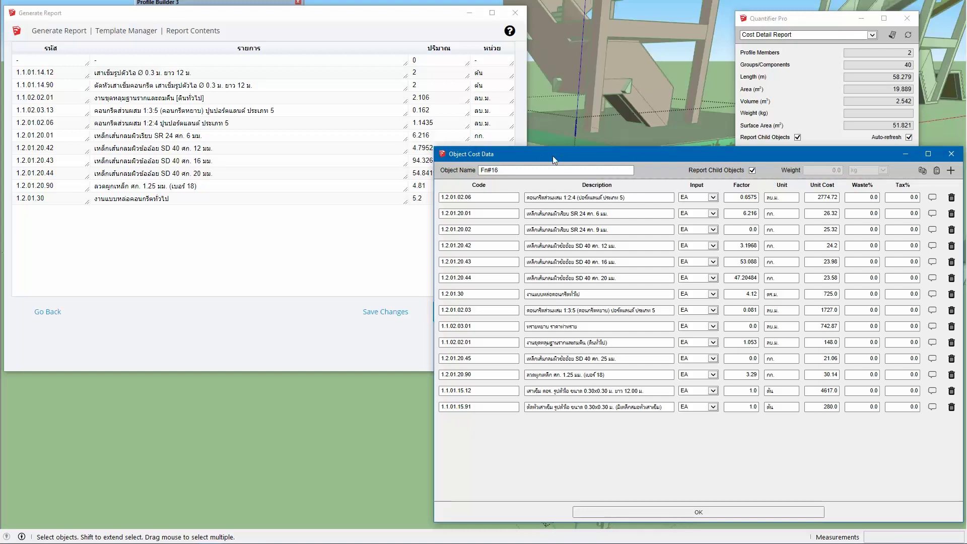
{"action": "left_click_drag", "start_coordinate": [552, 155], "coordinate": [557, 160]}
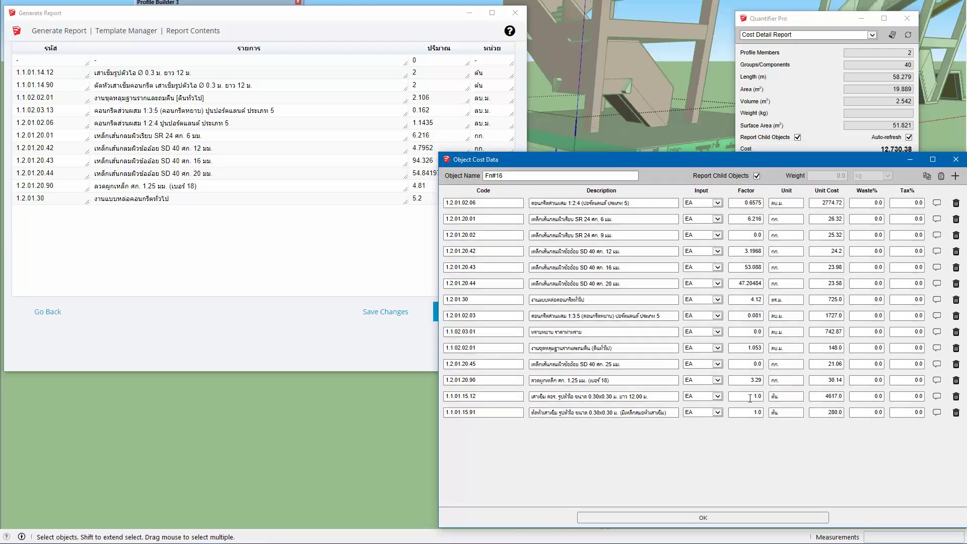
Step: Set the pile factors of rows 1.1.01.15.12 and 1.1.01.15.91 to 2
{"action": "double_click", "coordinate": [757, 396]}
{"action": "type", "text": "2"}
{"action": "double_click", "coordinate": [753, 414]}
{"action": "type", "text": "2"}
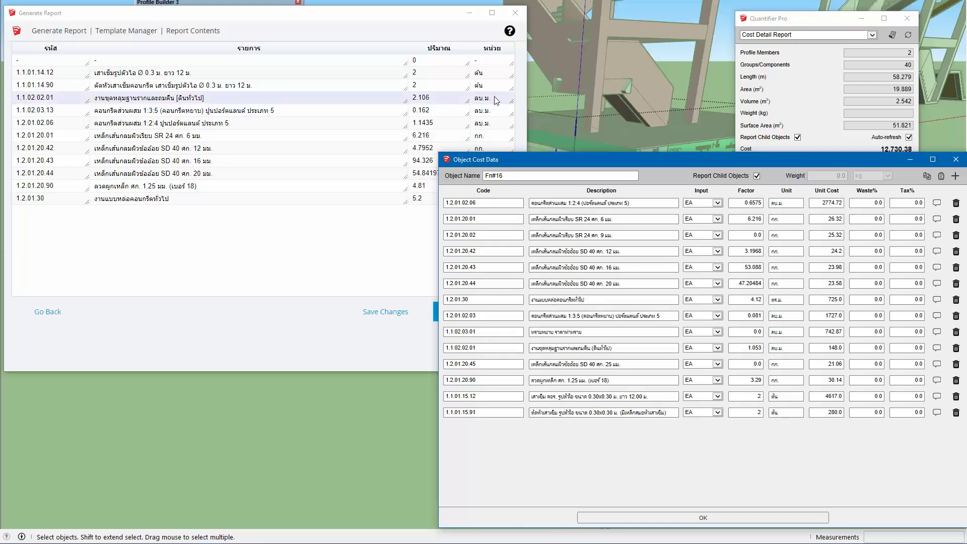
{"action": "left_click_drag", "start_coordinate": [550, 161], "coordinate": [539, 168]}
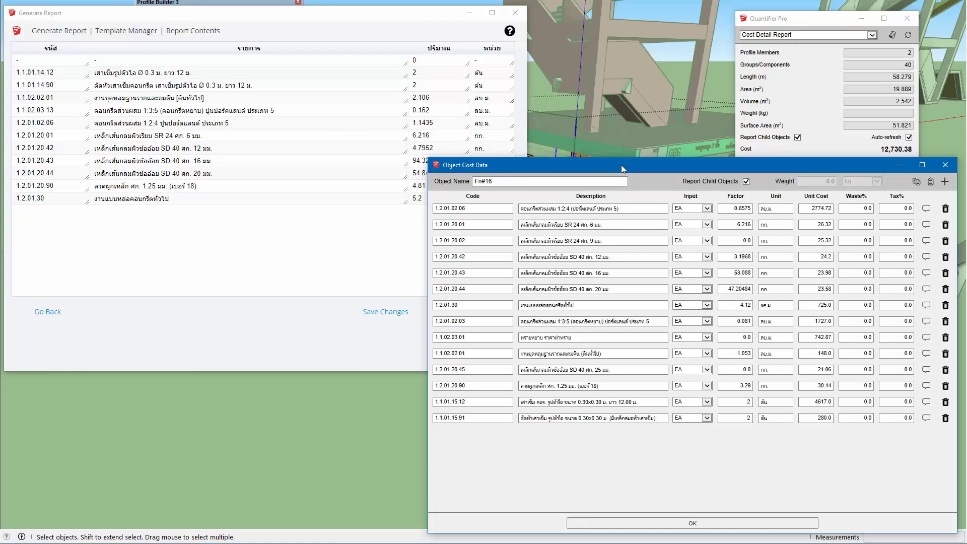
{"action": "left_click_drag", "start_coordinate": [621, 165], "coordinate": [611, 175]}
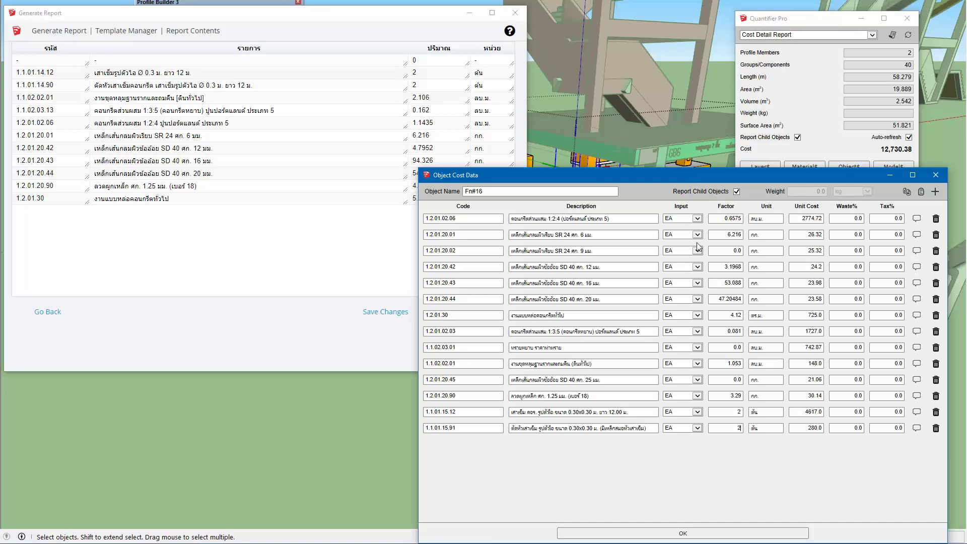
Step: Change row 1.2.01.02.06 factor to 1.1435 and row 1.2.01.02.03 to .162, checking the report
{"action": "double_click", "coordinate": [729, 220]}
{"action": "type", "text": "1."}
{"action": "type", "text": "1435"}
{"action": "left_click_drag", "start_coordinate": [722, 331], "coordinate": [752, 335]}
{"action": "type", "text": ".162"}
{"action": "mouse_move", "coordinate": [536, 175]}
{"action": "left_mouse_down"}
{"action": "mouse_move", "coordinate": [551, 164]}
{"action": "mouse_move", "coordinate": [542, 184]}
{"action": "left_mouse_up"}
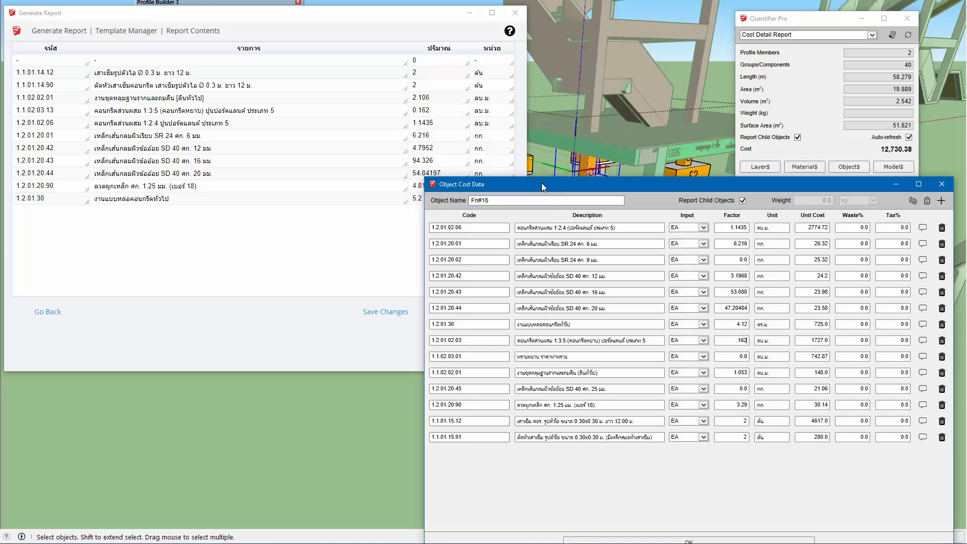
{"action": "left_click_drag", "start_coordinate": [542, 183], "coordinate": [540, 185]}
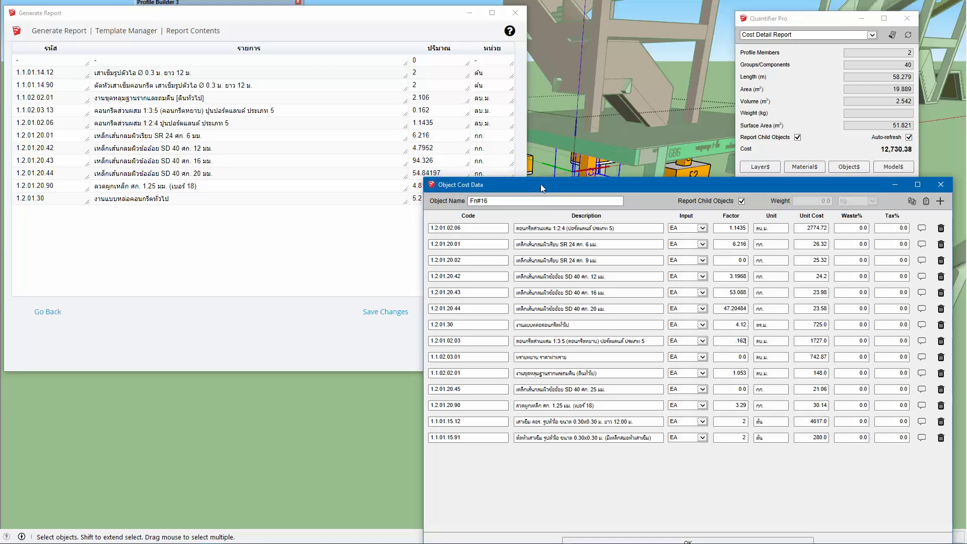
{"action": "left_click", "coordinate": [200, 137]}
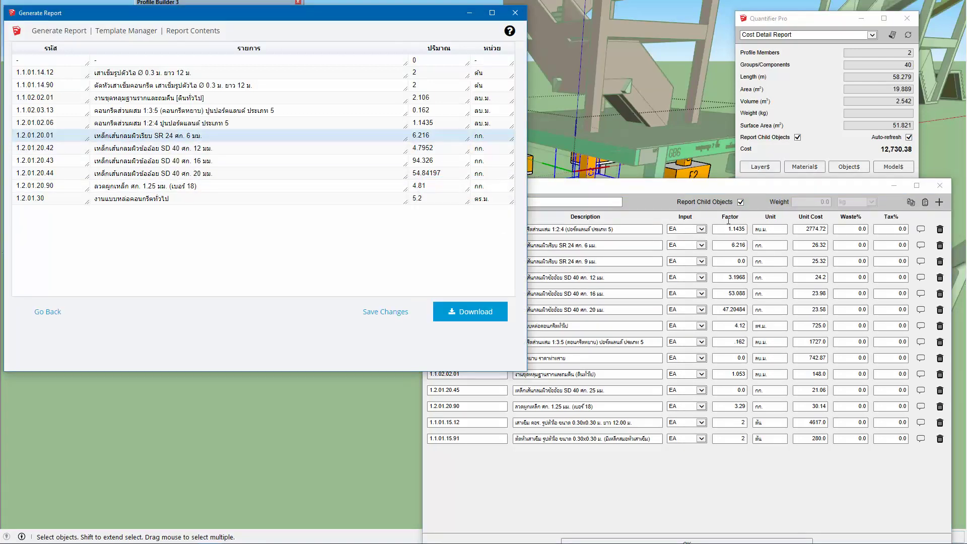
{"action": "left_click", "coordinate": [706, 189]}
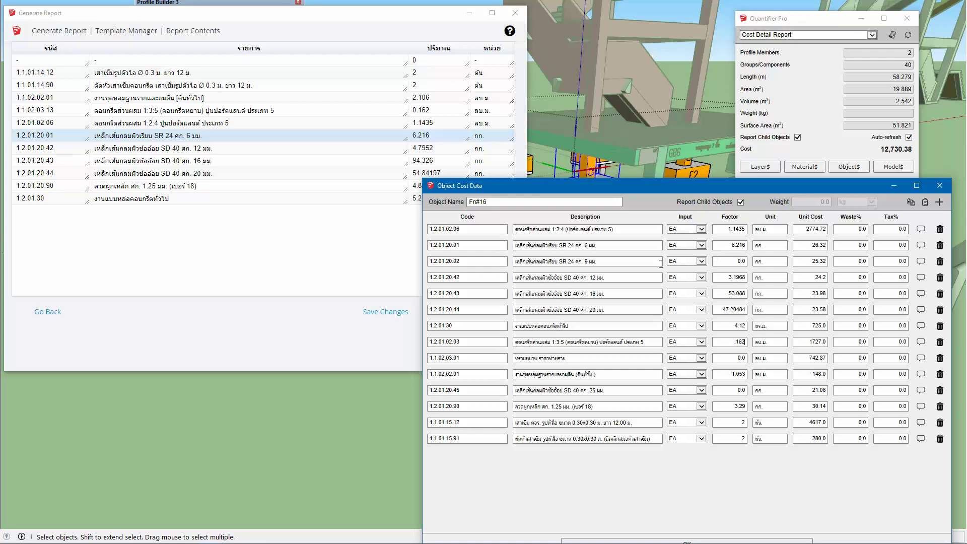
Step: Set rows 1.2.01.20.42, .43, .44 and 1.2.01.30 factors to 4.7952, 94.326, 54.84197 and 5.2
{"action": "double_click", "coordinate": [725, 275]}
{"action": "type", "text": "4."}
{"action": "type", "text": "79"}
{"action": "type", "text": "52"}
{"action": "left_click_drag", "start_coordinate": [729, 294], "coordinate": [751, 296]}
{"action": "type", "text": "94.326"}
{"action": "left_click_drag", "start_coordinate": [722, 309], "coordinate": [754, 309]}
{"action": "type", "text": "54."}
{"action": "type", "text": "84197"}
{"action": "left_click_drag", "start_coordinate": [727, 326], "coordinate": [755, 326]}
{"action": "left_click_drag", "start_coordinate": [674, 188], "coordinate": [684, 188]}
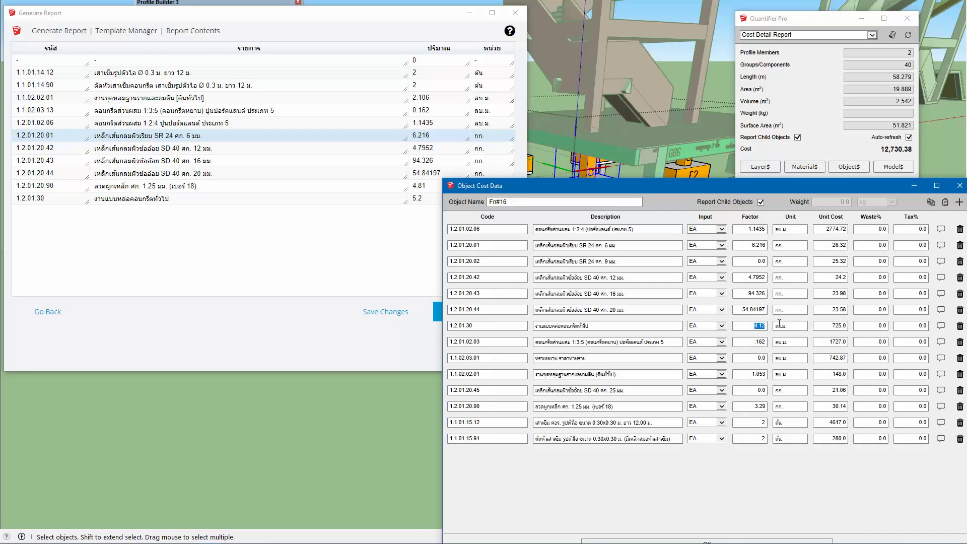
{"action": "type", "text": "5.2"}
Step: Retype the 1.2.01.02.03 factor, set 1.1.02.02.01 to 2.106 and 1.2.01.20.90 to 4.81
{"action": "left_click_drag", "start_coordinate": [747, 342], "coordinate": [774, 345]}
{"action": "key", "text": "BackSpace"}
{"action": "type", "text": "62"}
{"action": "left_click_drag", "start_coordinate": [742, 375], "coordinate": [780, 374]}
{"action": "type", "text": "2"}
{"action": "type", "text": ".106"}
{"action": "left_click_drag", "start_coordinate": [759, 405], "coordinate": [773, 406]}
{"action": "type", "text": "4"}
{"action": "type", "text": ".81"}
{"action": "left_click_drag", "start_coordinate": [654, 189], "coordinate": [601, 137]}
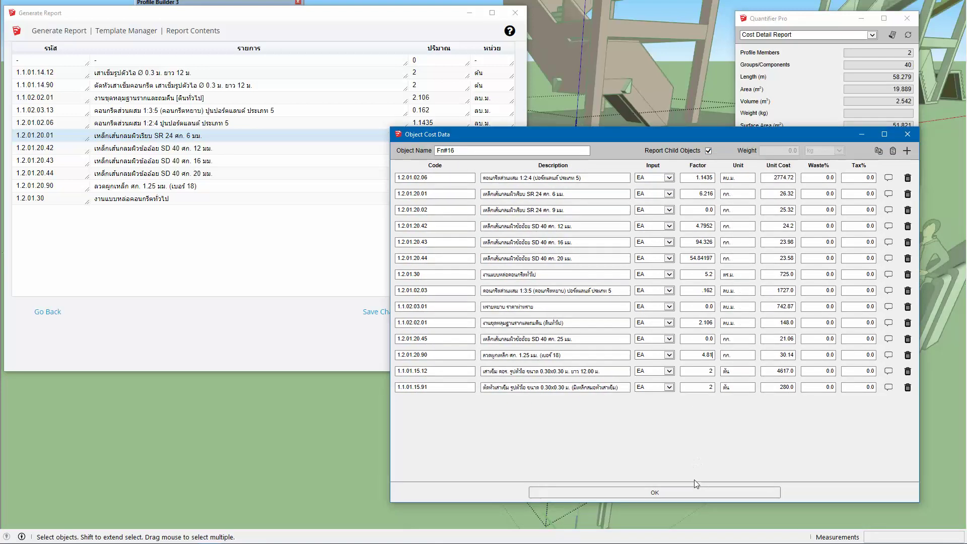
Step: Confirm Fn#16's new factors and open its Cost Detail Report: 14 items totalling 21,308.09
{"action": "left_click", "coordinate": [690, 492]}
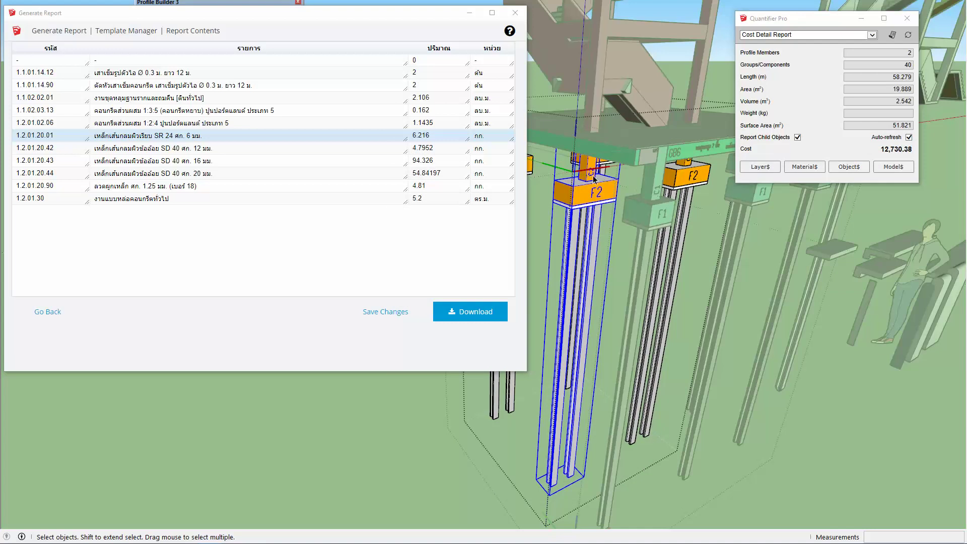
{"action": "middle_click_drag", "start_coordinate": [593, 181], "coordinate": [589, 199]}
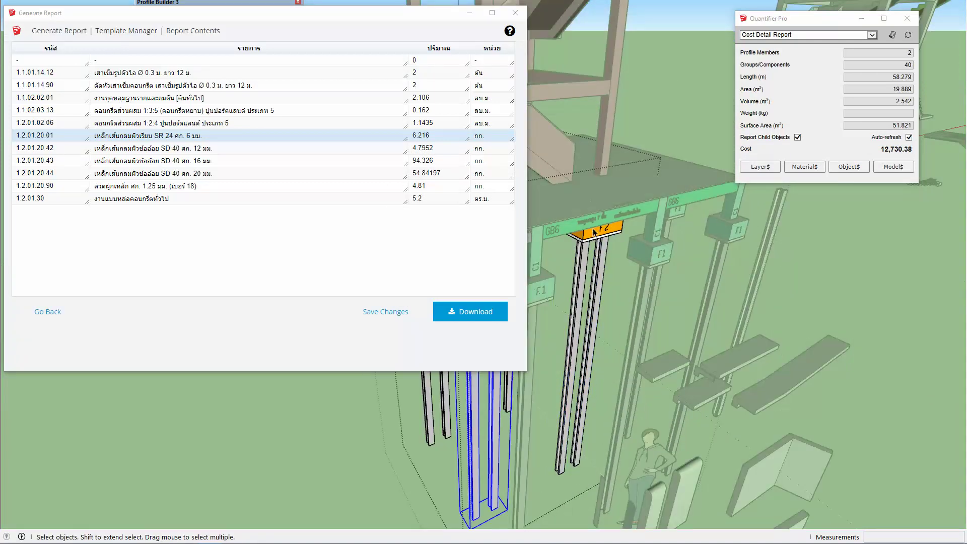
{"action": "mouse_move", "coordinate": [595, 233]}
{"action": "middle_mouse_down"}
{"action": "mouse_move", "coordinate": [634, 249]}
{"action": "mouse_move", "coordinate": [643, 265]}
{"action": "middle_mouse_up"}
{"action": "scroll", "coordinate": [637, 257], "scroll_direction": "up", "scroll_amount": 3}
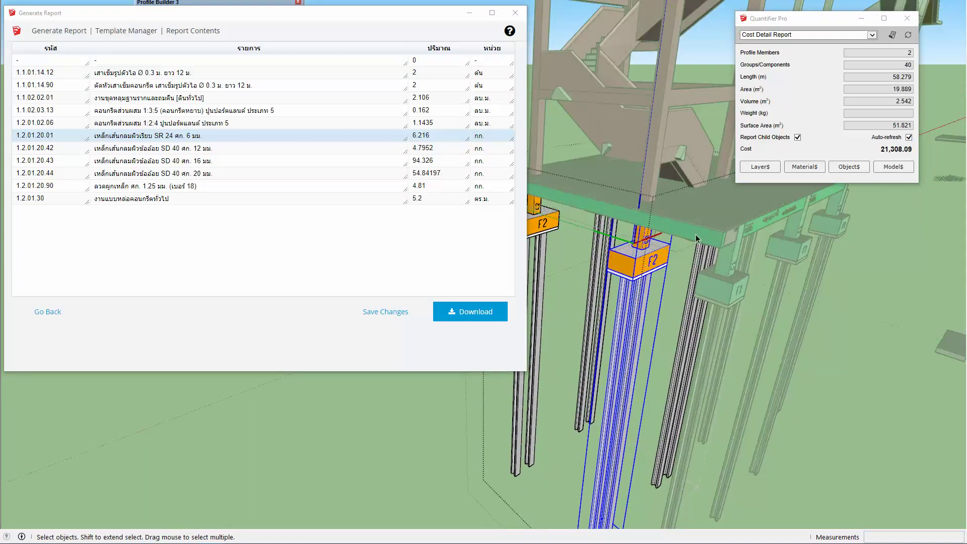
{"action": "left_click", "coordinate": [894, 36]}
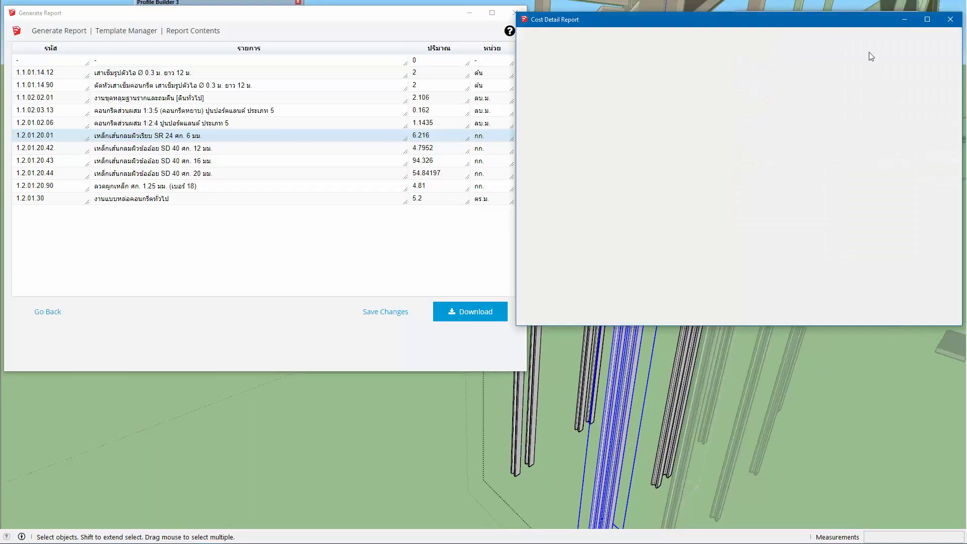
{"action": "left_click_drag", "start_coordinate": [641, 26], "coordinate": [639, 33]}
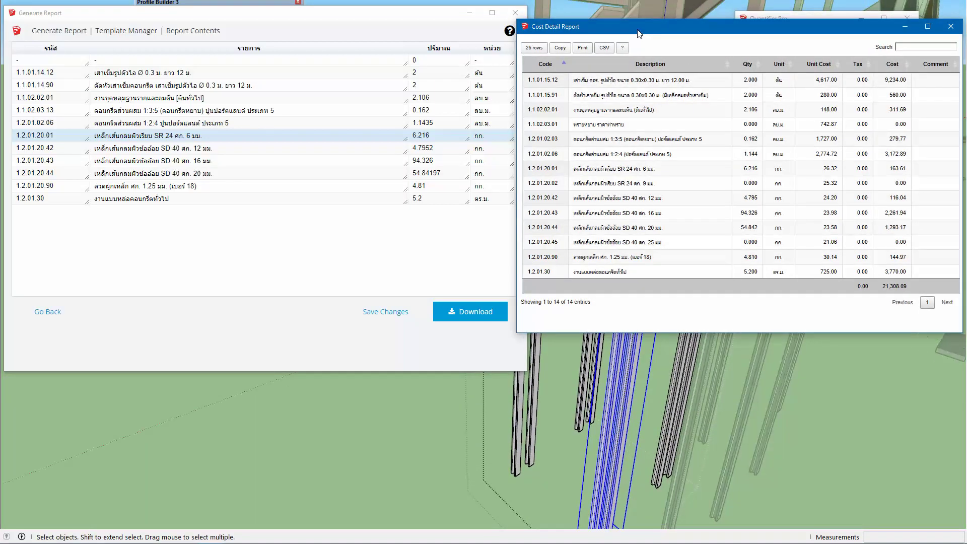
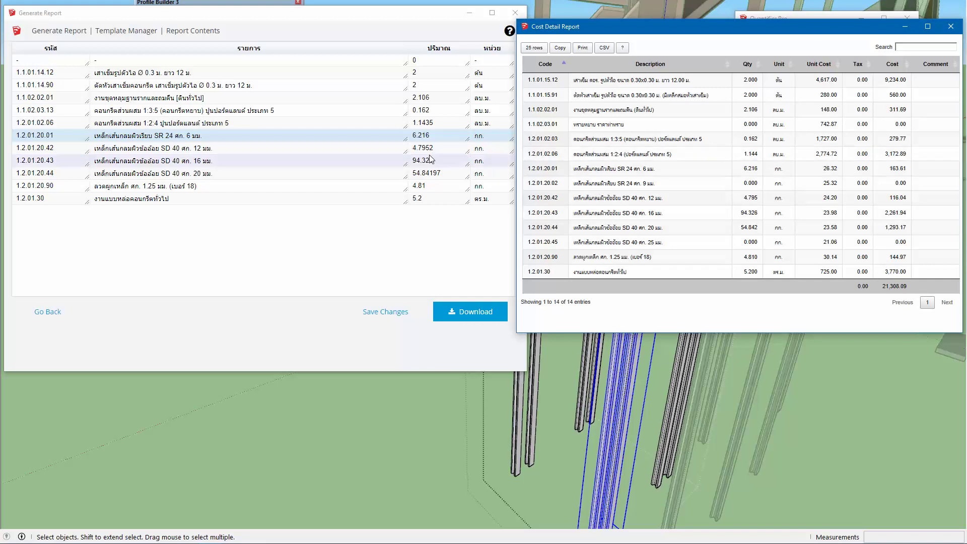
Step: Close the cost detail report and select the three F2 footings to replace them
{"action": "left_click", "coordinate": [955, 29]}
{"action": "mouse_move", "coordinate": [683, 250]}
{"action": "middle_mouse_down"}
{"action": "mouse_move", "coordinate": [666, 253]}
{"action": "mouse_move", "coordinate": [682, 261]}
{"action": "middle_mouse_up"}
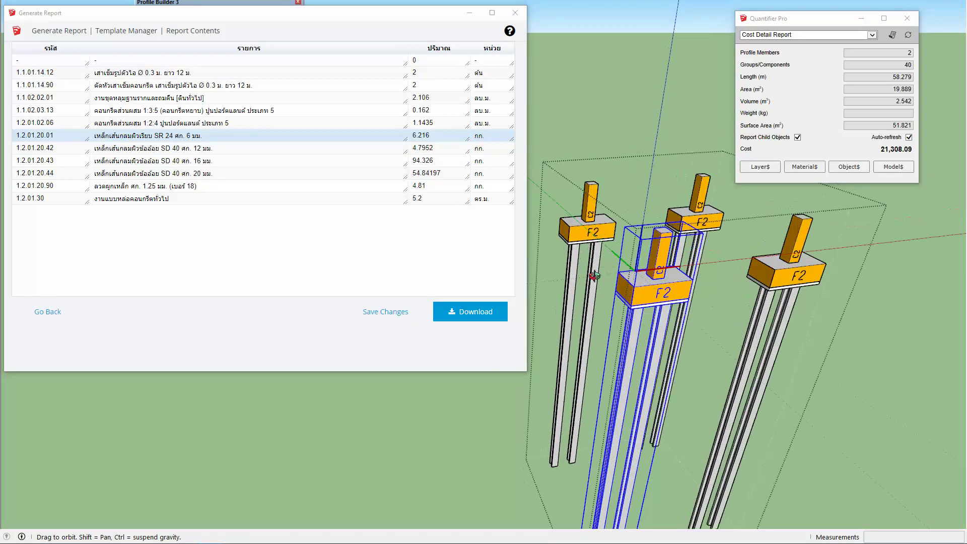
{"action": "middle_click_drag", "start_coordinate": [609, 268], "coordinate": [788, 293]}
{"action": "left_click", "coordinate": [796, 280]}
{"action": "left_click", "coordinate": [719, 227], "text": "shift"}
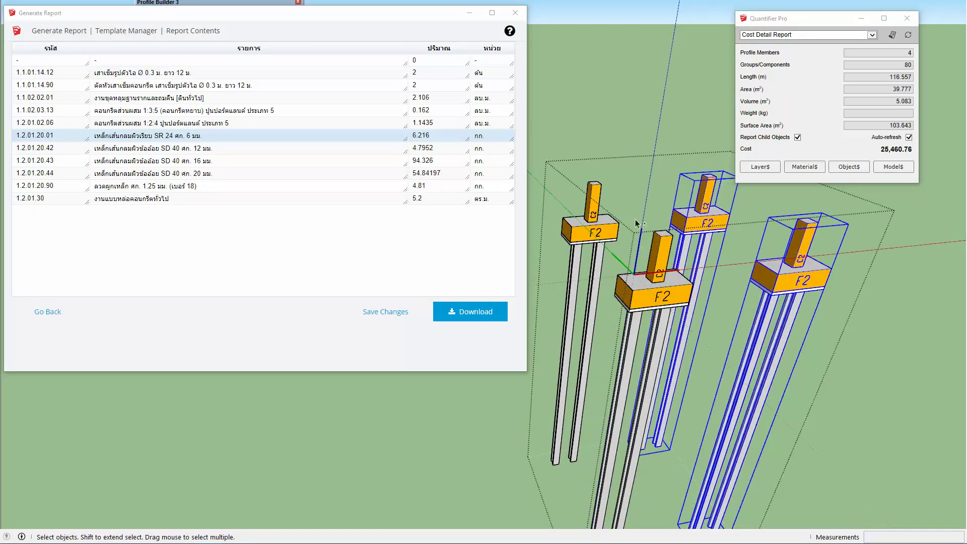
{"action": "left_click", "coordinate": [596, 233], "text": "shift"}
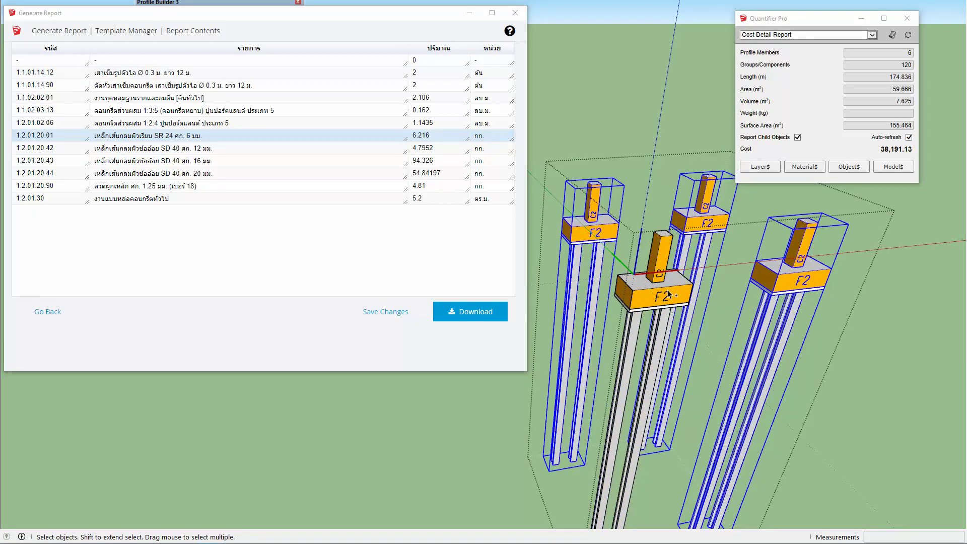
{"action": "key", "text": "ctrl+r"}
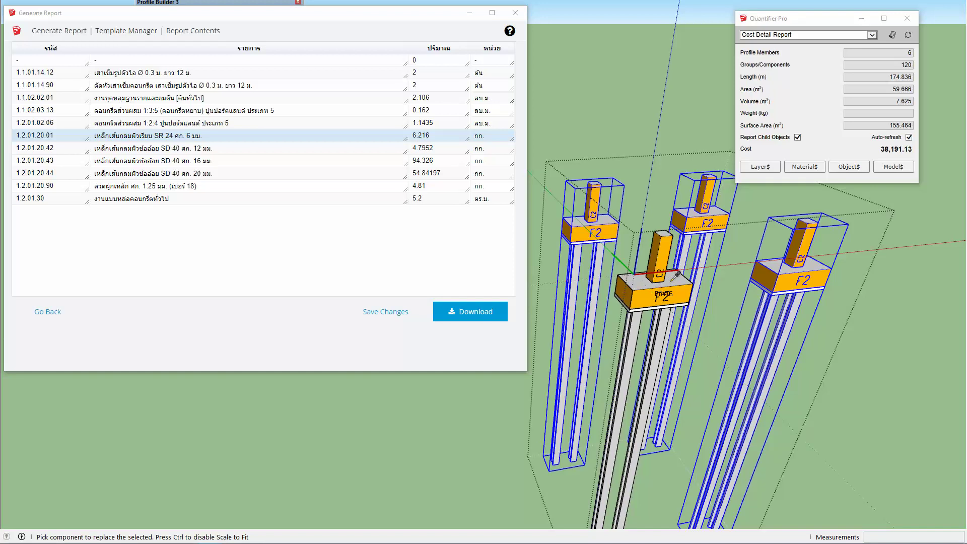
Step: Cancel the replace attempt without swapping footings and exit the F2 footing group
{"action": "middle_click_drag", "start_coordinate": [673, 278], "coordinate": [650, 295]}
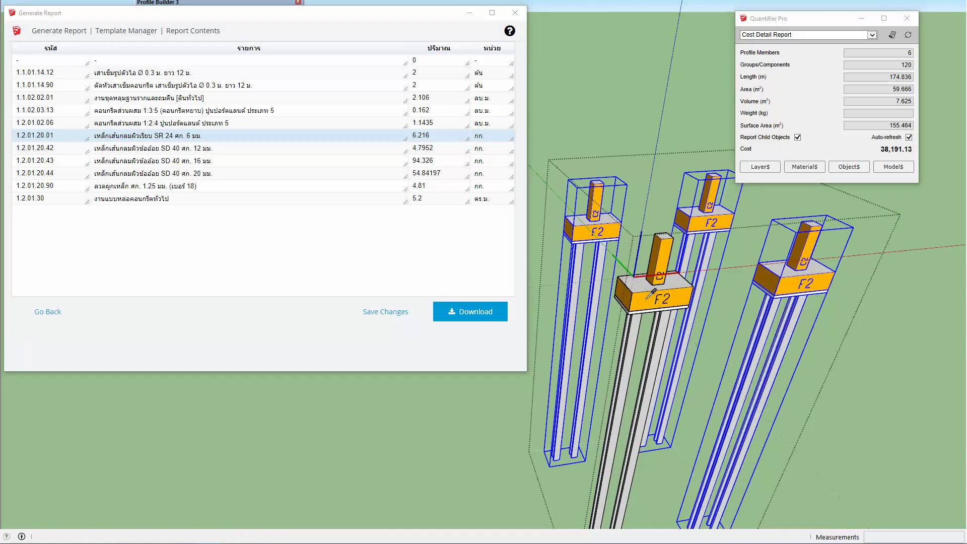
{"action": "left_click", "coordinate": [648, 297]}
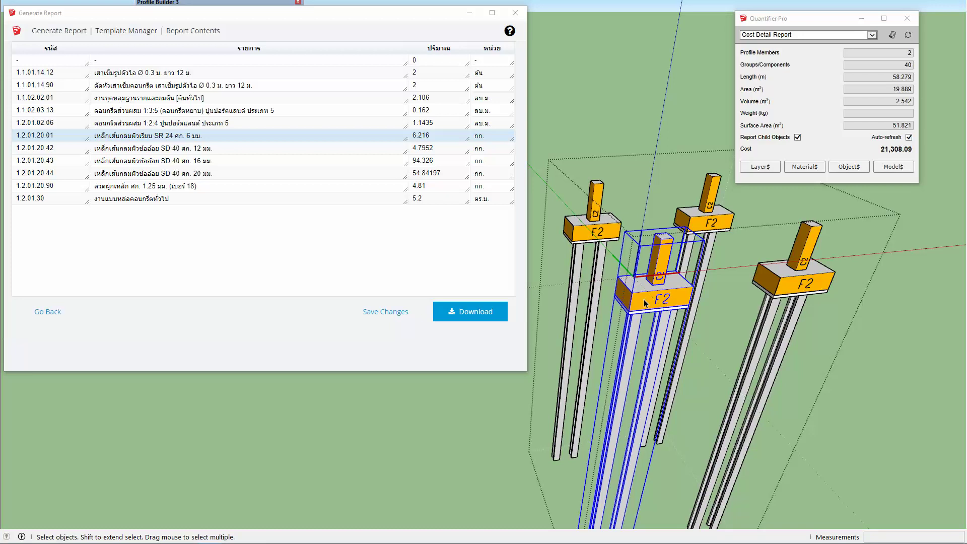
{"action": "mouse_move", "coordinate": [645, 300]}
{"action": "middle_mouse_down"}
{"action": "mouse_move", "coordinate": [664, 293]}
{"action": "mouse_move", "coordinate": [650, 294]}
{"action": "middle_mouse_up"}
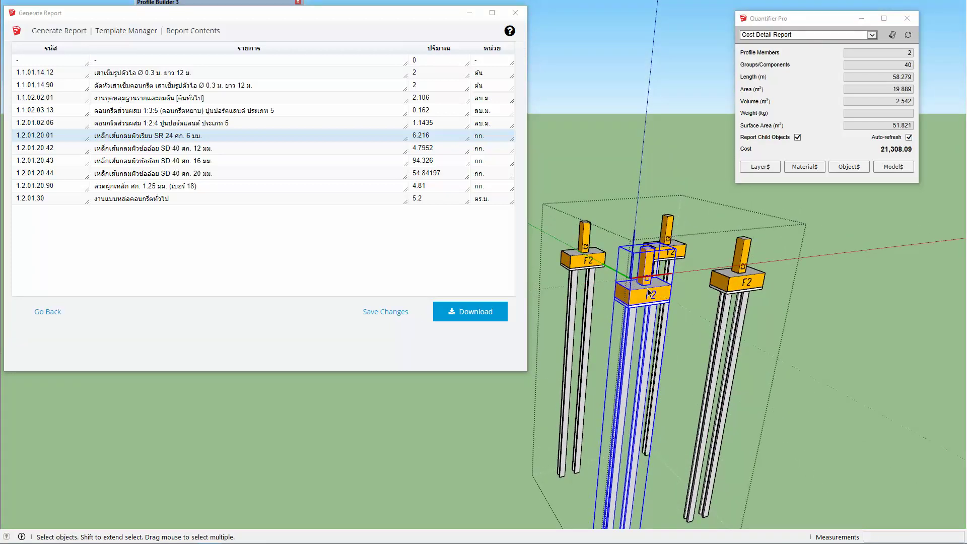
{"action": "left_click", "coordinate": [727, 282]}
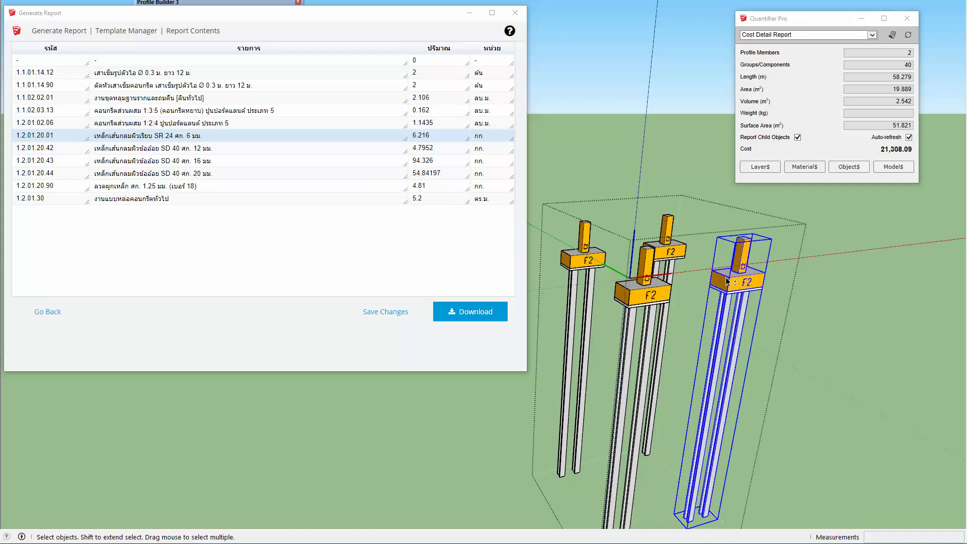
{"action": "key", "text": "Escape"}
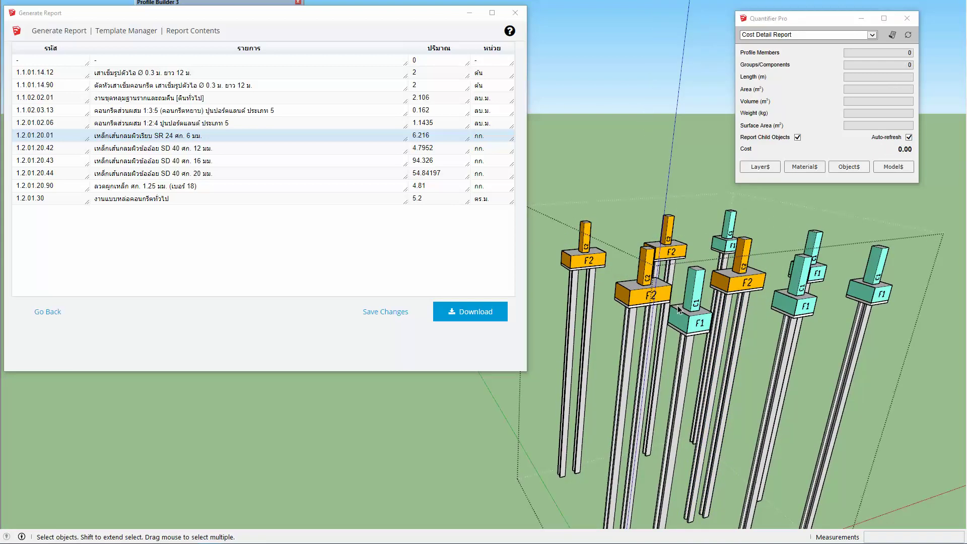
Step: Step out to the full tower and open Component Options for the foundation and pile group
{"action": "left_click", "coordinate": [679, 309]}
{"action": "scroll", "coordinate": [653, 305], "scroll_direction": "down", "scroll_amount": 3}
{"action": "mouse_move", "coordinate": [652, 304]}
{"action": "middle_mouse_down"}
{"action": "mouse_move", "coordinate": [608, 312]}
{"action": "mouse_move", "coordinate": [619, 323]}
{"action": "middle_mouse_up"}
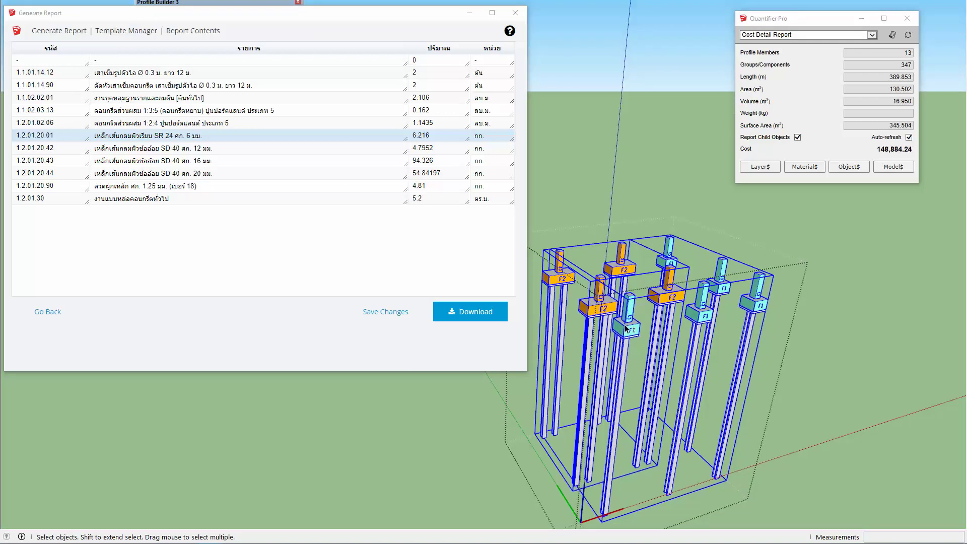
{"action": "key", "text": "Escape"}
{"action": "left_click", "coordinate": [626, 331]}
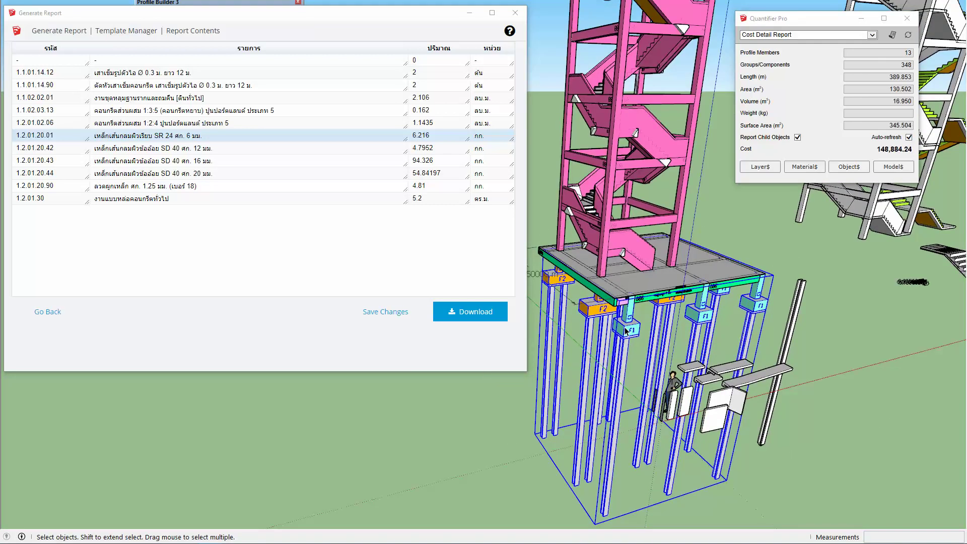
{"action": "left_click", "coordinate": [469, 13]}
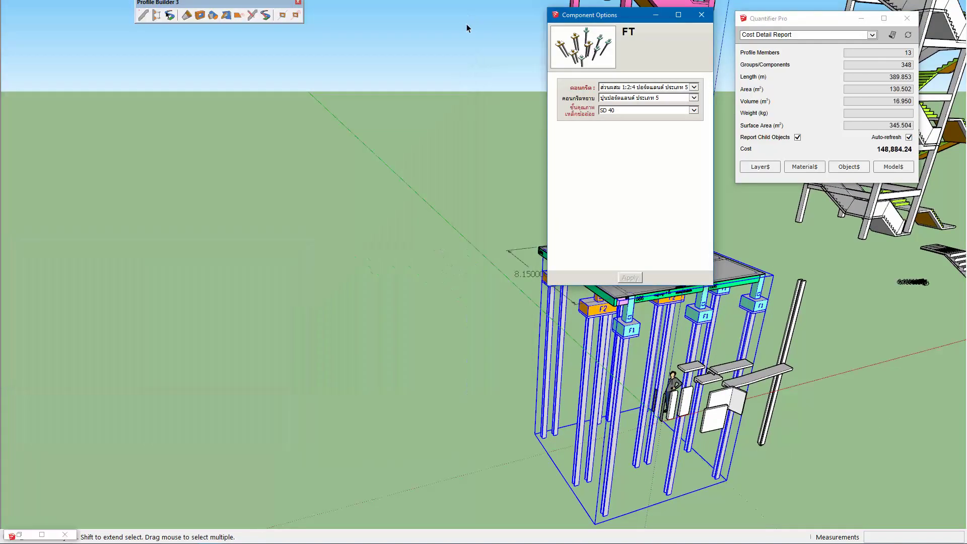
Step: Orbit around the tower and view the foundations' cost detail report totalling 148,884.24
{"action": "middle_click_drag", "start_coordinate": [466, 29], "coordinate": [369, 332]}
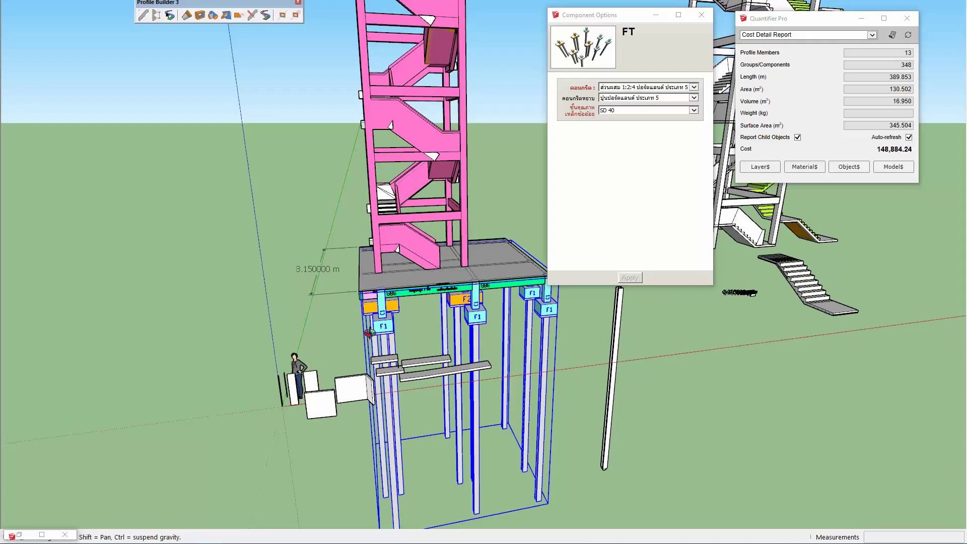
{"action": "middle_click_drag", "start_coordinate": [420, 325], "coordinate": [454, 321]}
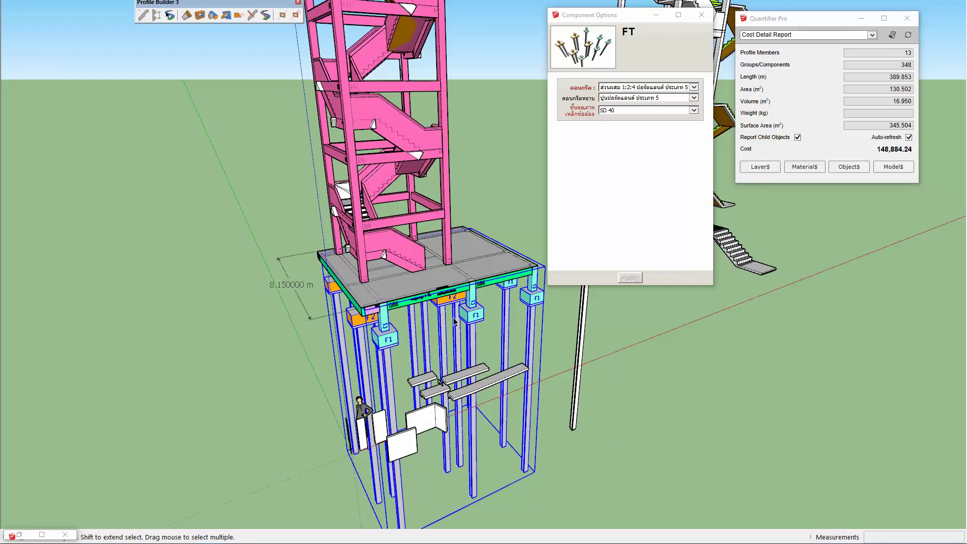
{"action": "left_click", "coordinate": [891, 39]}
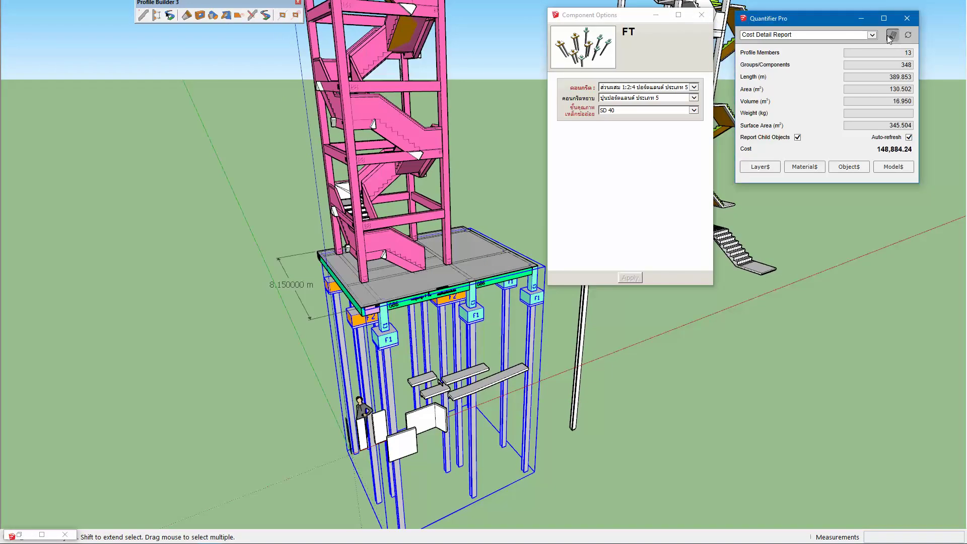
{"action": "scroll", "coordinate": [657, 192], "scroll_direction": "down", "scroll_amount": 5}
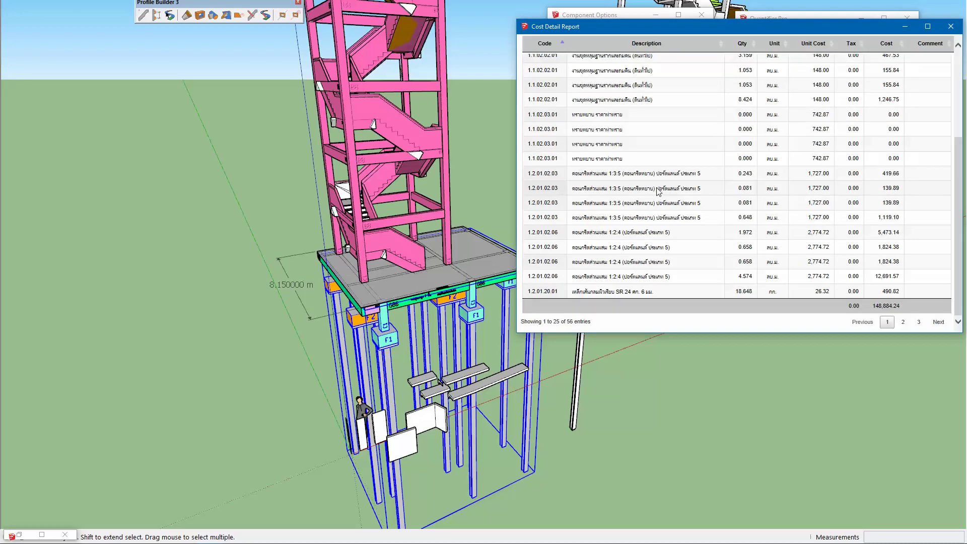
Step: Close the cost report and select beam B8 on the tower
{"action": "left_click", "coordinate": [951, 28]}
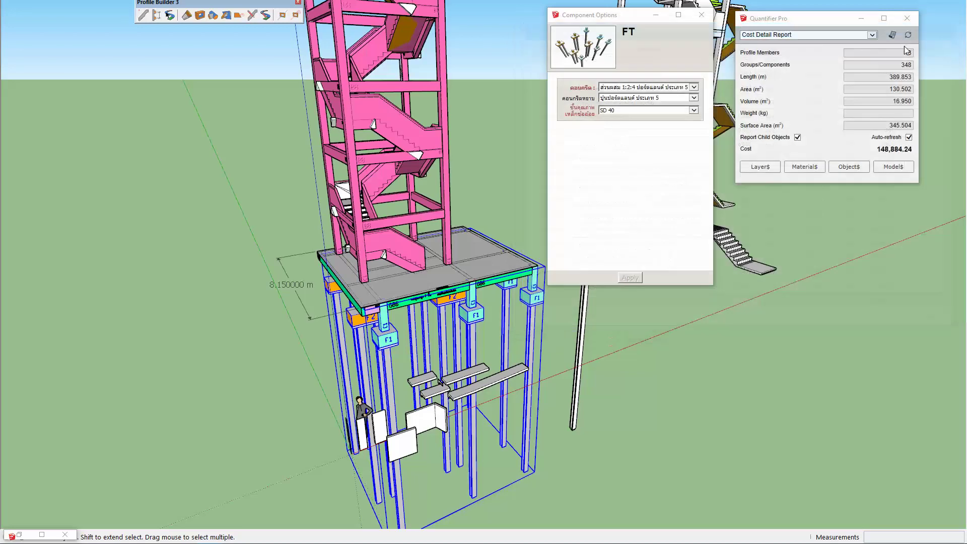
{"action": "scroll", "coordinate": [431, 253], "scroll_direction": "down", "scroll_amount": 2}
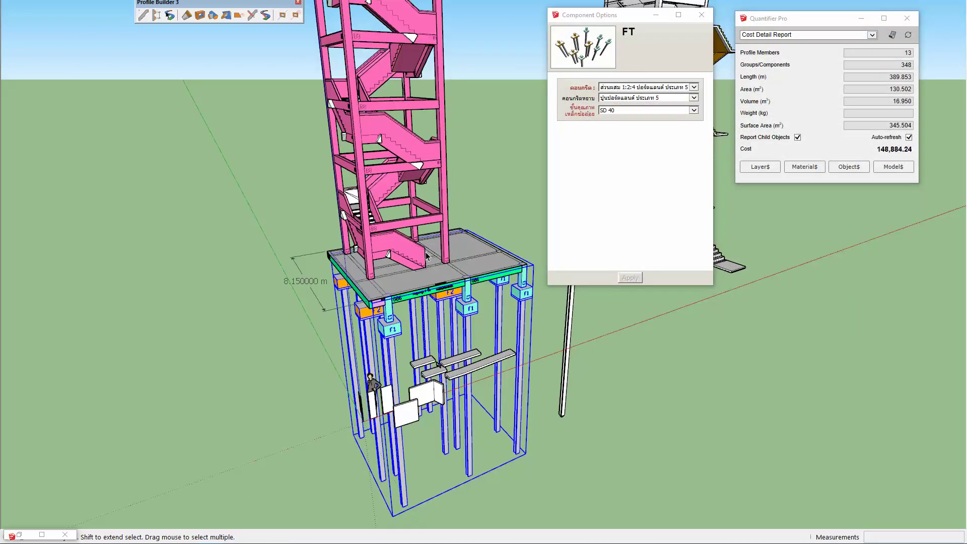
{"action": "scroll", "coordinate": [431, 253], "scroll_direction": "down", "scroll_amount": 2}
{"action": "scroll", "coordinate": [439, 246], "scroll_direction": "down", "scroll_amount": 1}
{"action": "middle_click_drag", "start_coordinate": [443, 244], "coordinate": [371, 351]}
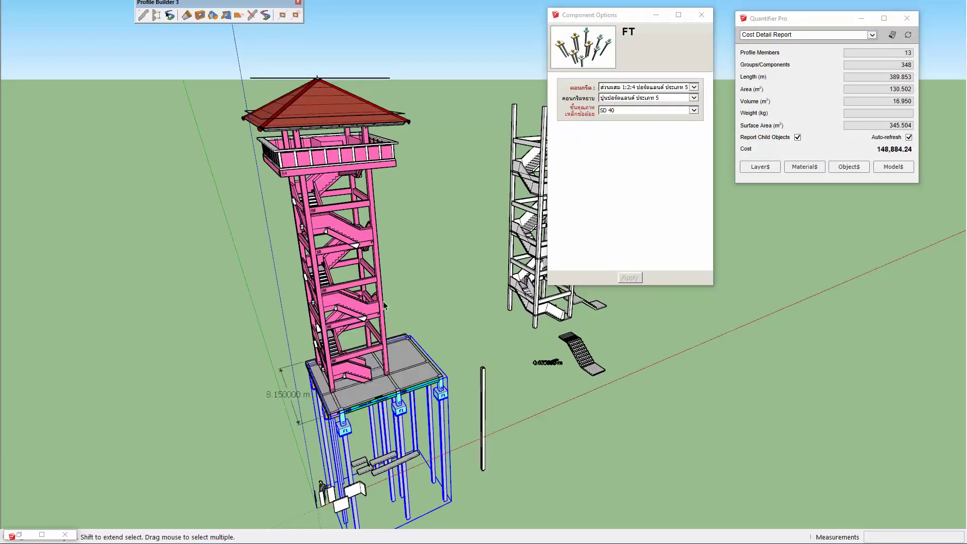
{"action": "left_click", "coordinate": [370, 350]}
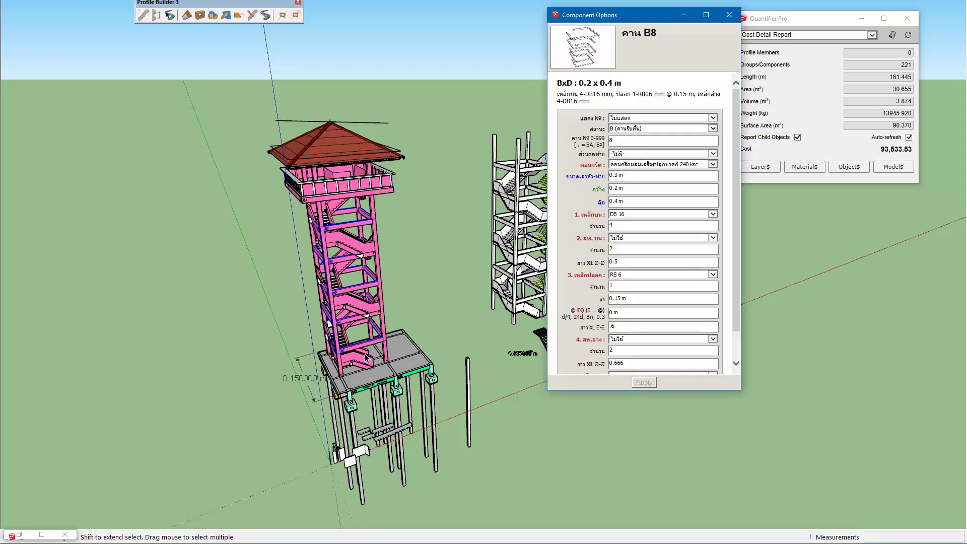
Step: Stand the tower upright and select the Thai 7-storey label on the green ground beam
{"action": "scroll", "coordinate": [367, 351], "scroll_direction": "up", "scroll_amount": 1}
{"action": "scroll", "coordinate": [363, 352], "scroll_direction": "up", "scroll_amount": 2}
{"action": "scroll", "coordinate": [363, 352], "scroll_direction": "up", "scroll_amount": 1}
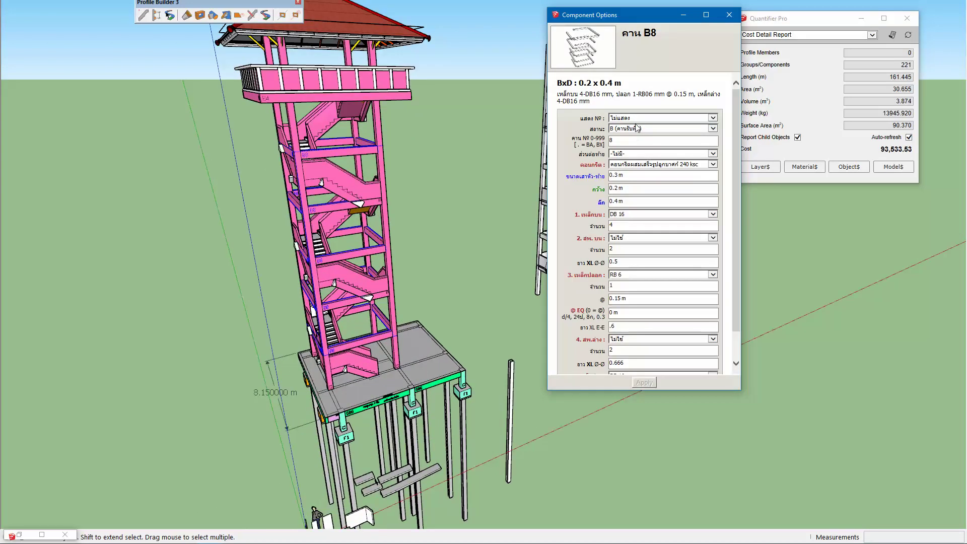
{"action": "mouse_move", "coordinate": [397, 375]}
{"action": "middle_mouse_down"}
{"action": "mouse_move", "coordinate": [366, 365]}
{"action": "mouse_move", "coordinate": [390, 345]}
{"action": "middle_mouse_up"}
{"action": "scroll", "coordinate": [367, 365], "scroll_direction": "up", "scroll_amount": 2}
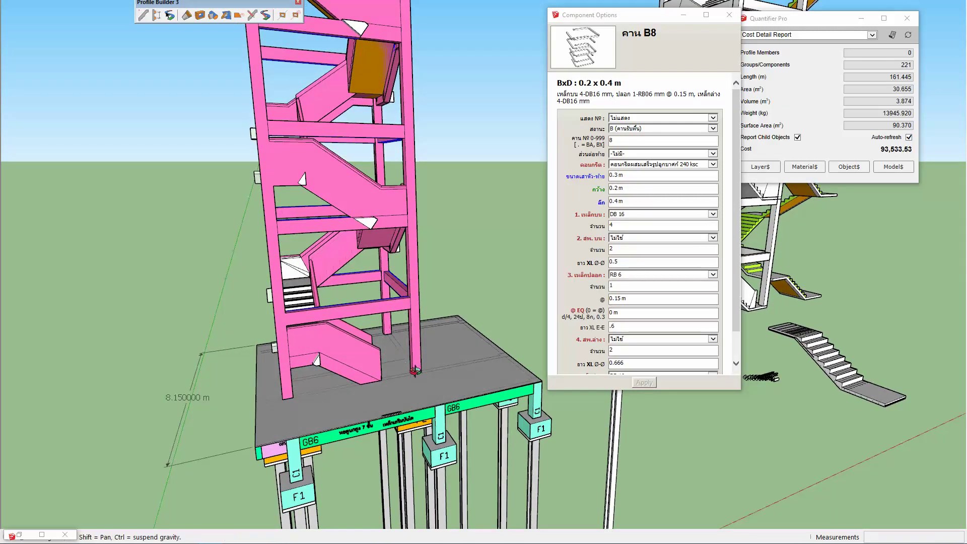
{"action": "middle_click_drag", "start_coordinate": [419, 377], "coordinate": [416, 348]}
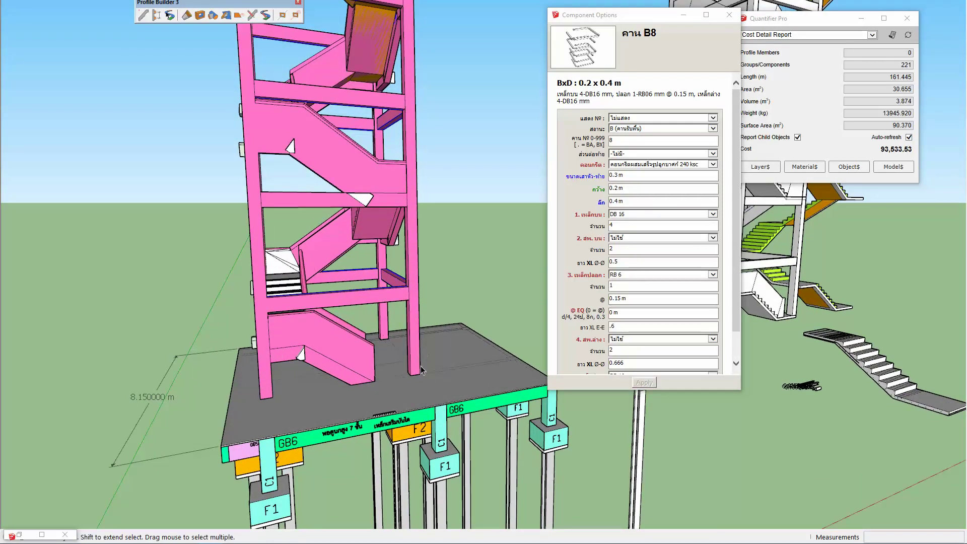
{"action": "left_click", "coordinate": [361, 427]}
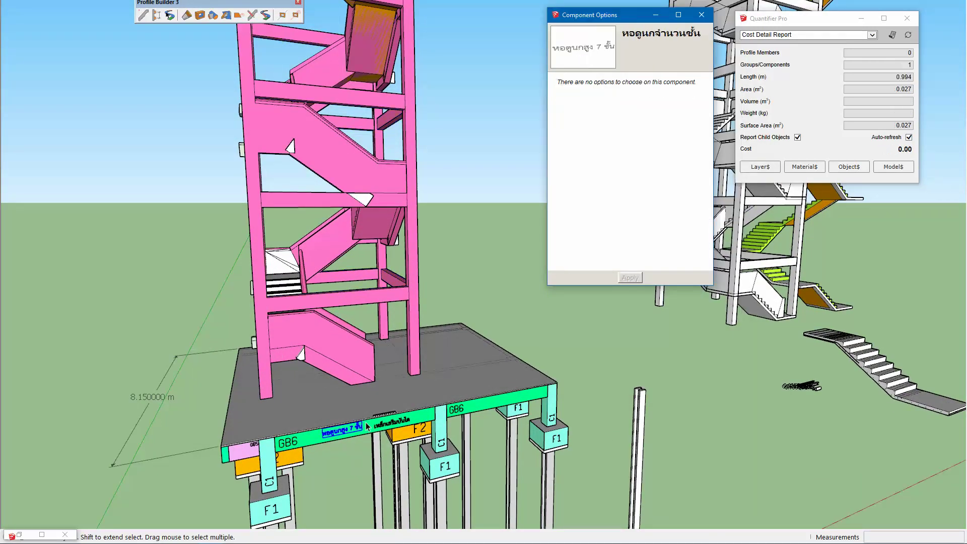
{"action": "scroll", "coordinate": [353, 431], "scroll_direction": "up", "scroll_amount": 2}
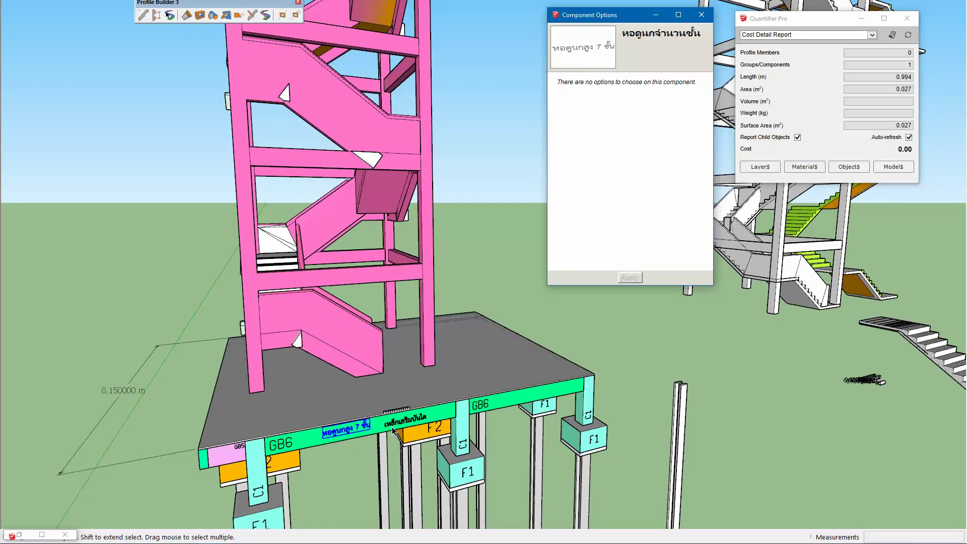
Step: Zoom out and box-select the whole pink tower
{"action": "scroll", "coordinate": [347, 404], "scroll_direction": "down", "scroll_amount": 2}
{"action": "scroll", "coordinate": [325, 404], "scroll_direction": "down", "scroll_amount": 2}
{"action": "scroll", "coordinate": [313, 407], "scroll_direction": "down", "scroll_amount": 1}
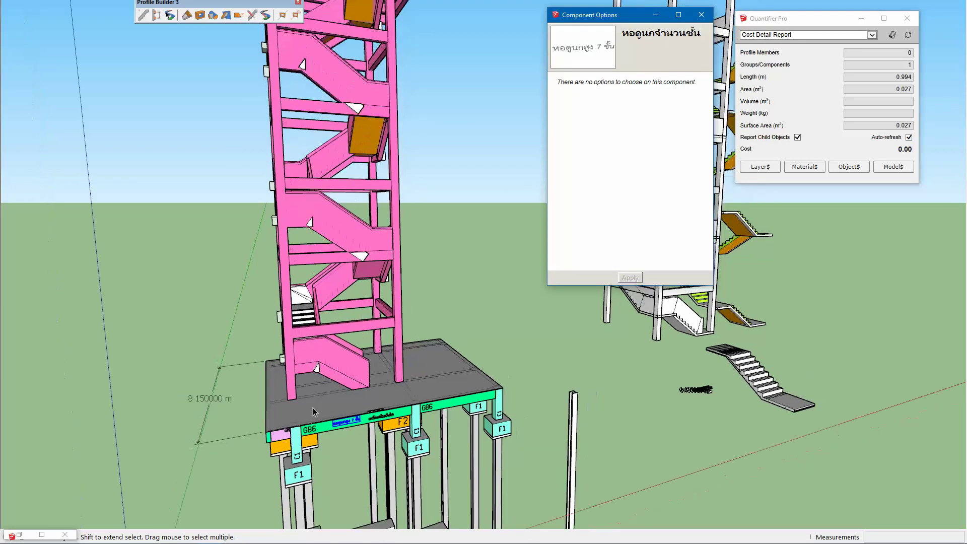
{"action": "scroll", "coordinate": [313, 407], "scroll_direction": "down", "scroll_amount": 1}
{"action": "scroll", "coordinate": [313, 407], "scroll_direction": "down", "scroll_amount": 2}
{"action": "scroll", "coordinate": [322, 423], "scroll_direction": "down", "scroll_amount": 1}
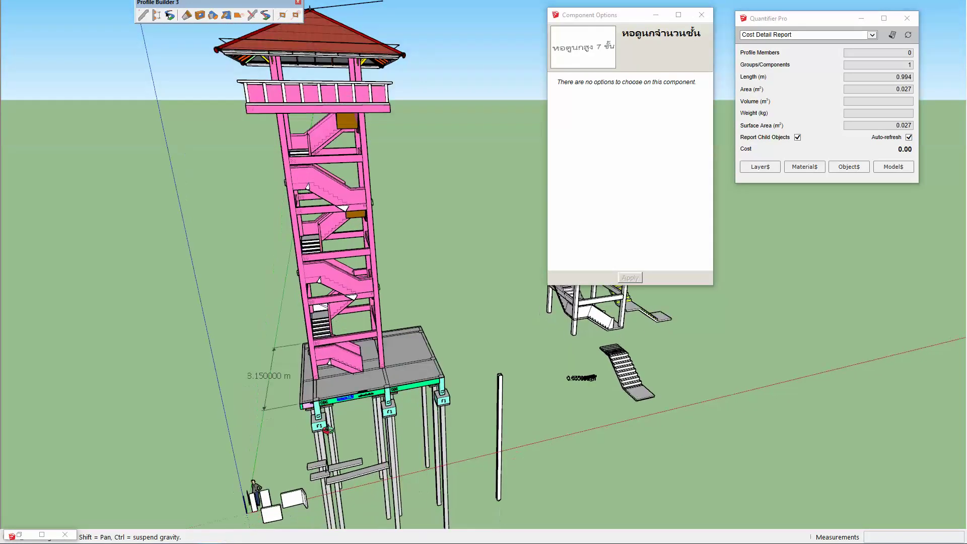
{"action": "scroll", "coordinate": [332, 436], "scroll_direction": "down", "scroll_amount": 1}
{"action": "scroll", "coordinate": [332, 437], "scroll_direction": "down", "scroll_amount": 2}
{"action": "scroll", "coordinate": [333, 436], "scroll_direction": "down", "scroll_amount": 1}
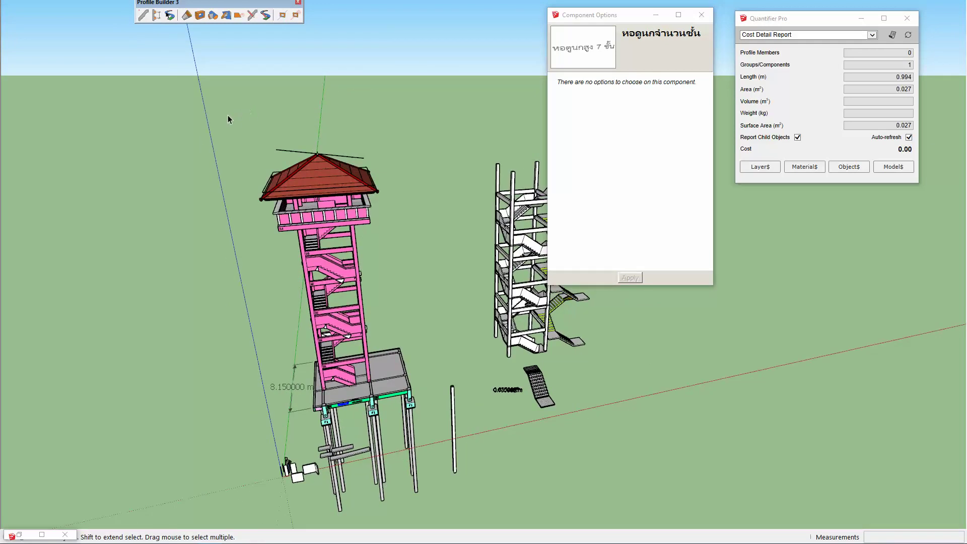
{"action": "mouse_move", "coordinate": [229, 114]}
{"action": "left_mouse_down"}
{"action": "mouse_move", "coordinate": [466, 492]}
{"action": "mouse_move", "coordinate": [448, 462]}
{"action": "left_mouse_up"}
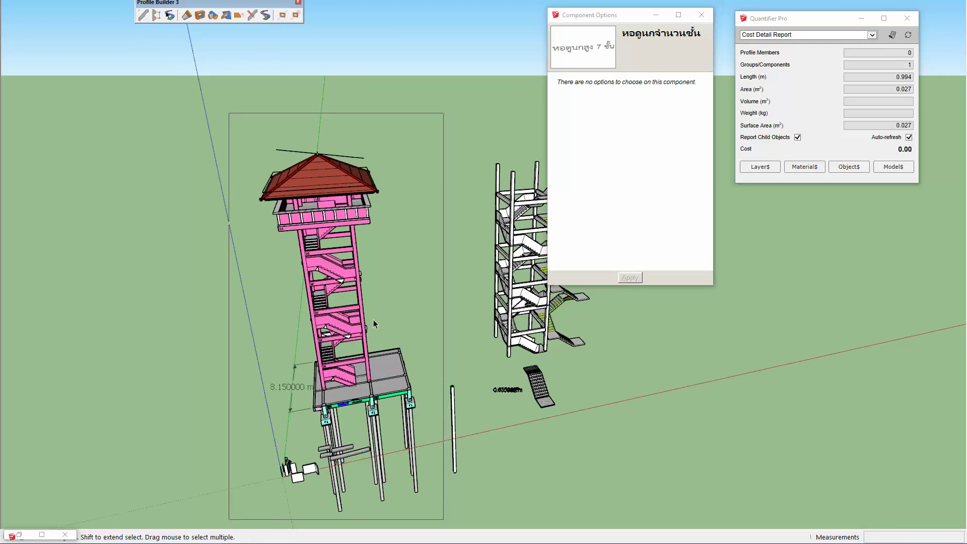
Step: Finish selecting the tower's 40 components and orbit to a steep top-down view
{"action": "left_click_drag", "start_coordinate": [316, 180], "coordinate": [316, 180]}
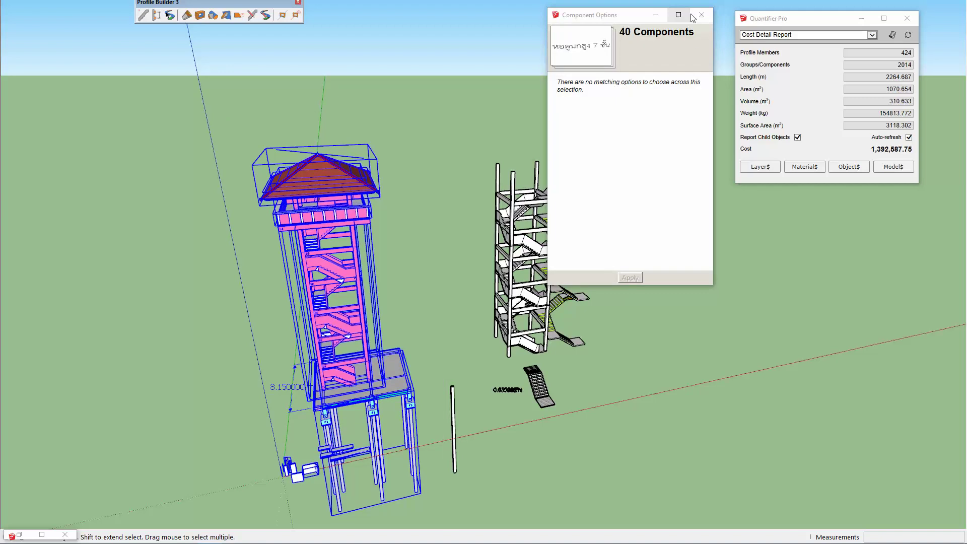
{"action": "middle_click_drag", "start_coordinate": [558, 88], "coordinate": [394, 113]}
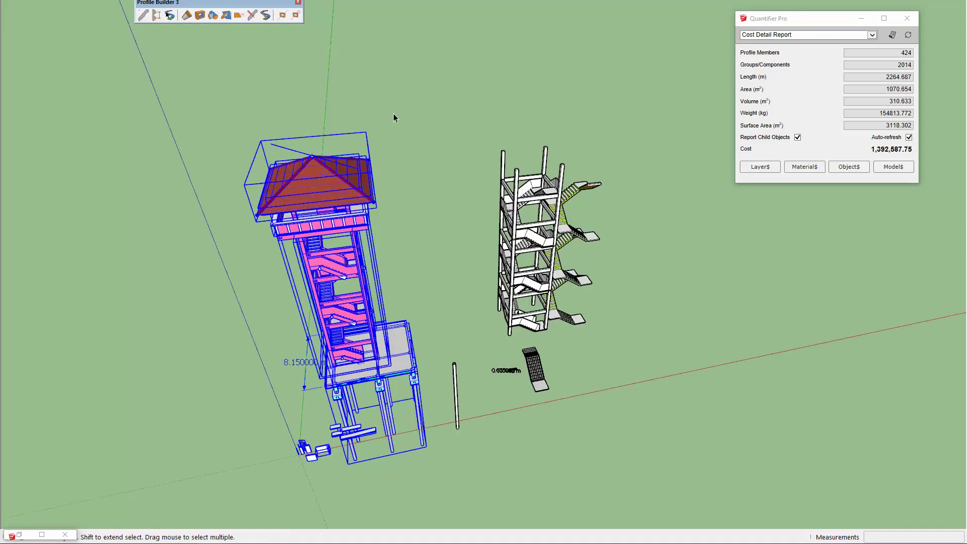
{"action": "middle_click_drag", "start_coordinate": [316, 220], "coordinate": [320, 319]}
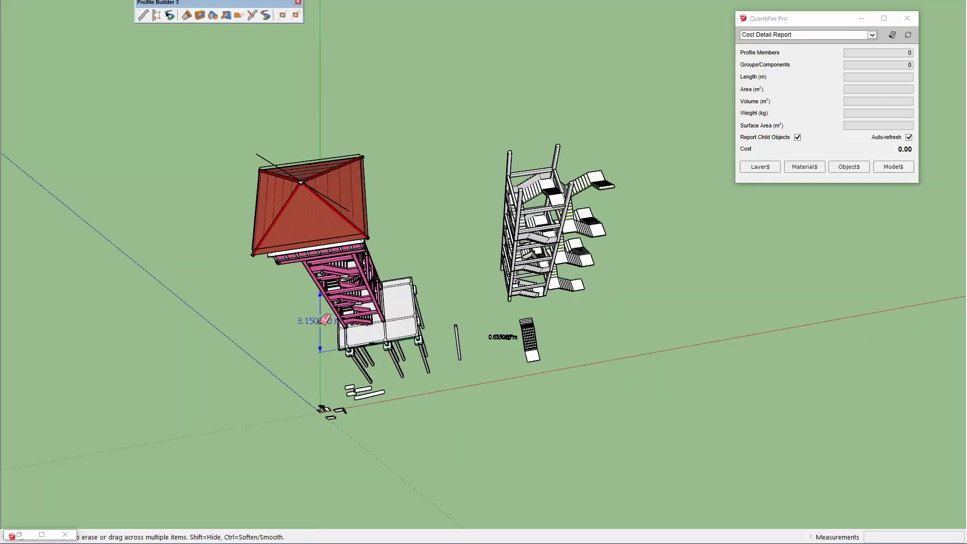
{"action": "mouse_move", "coordinate": [308, 253]}
{"action": "middle_mouse_down"}
{"action": "mouse_move", "coordinate": [325, 319]}
{"action": "mouse_move", "coordinate": [385, 284]}
{"action": "middle_mouse_up"}
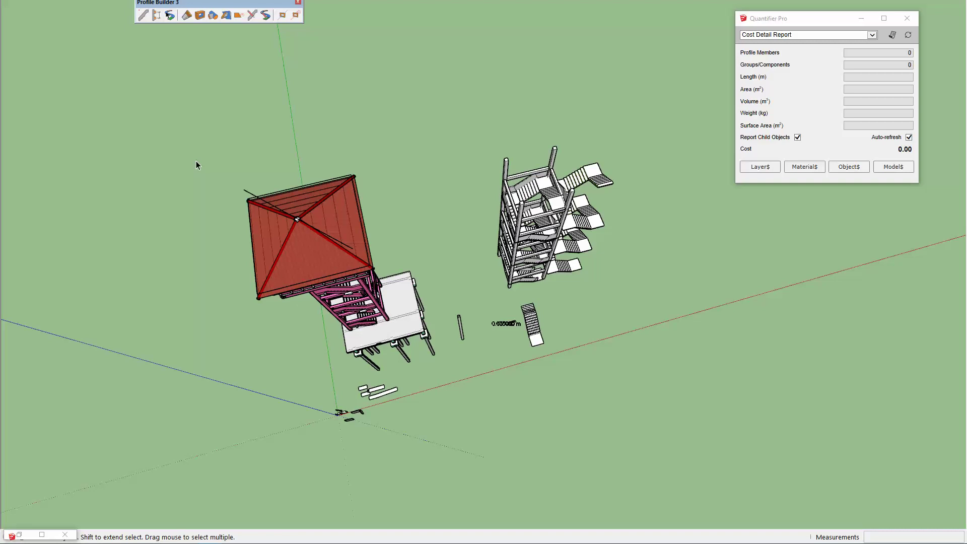
Step: Orbit slightly and begin a selection window around the whole tower
{"action": "middle_click_drag", "start_coordinate": [374, 272], "coordinate": [350, 290]}
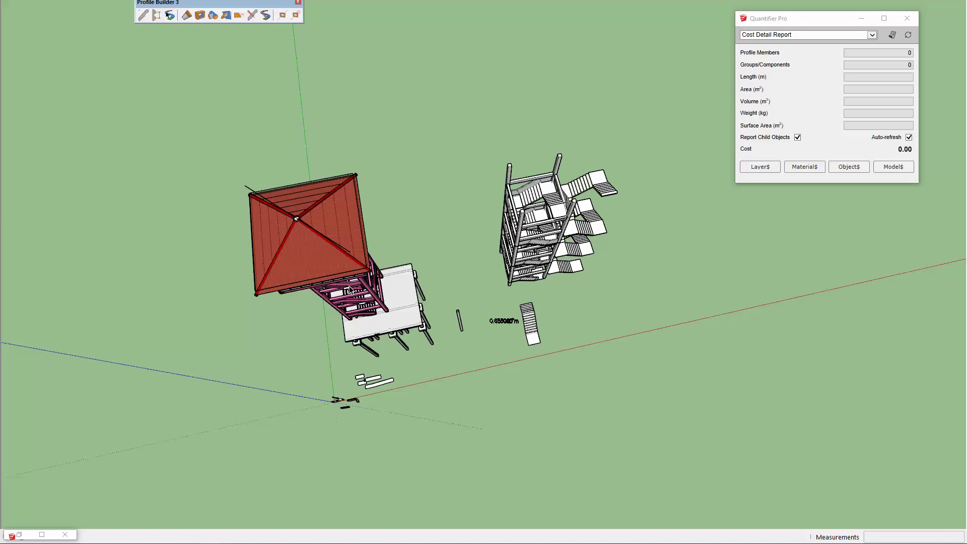
{"action": "mouse_move", "coordinate": [392, 264]}
{"action": "middle_mouse_down"}
{"action": "mouse_move", "coordinate": [376, 289]}
{"action": "mouse_move", "coordinate": [373, 282]}
{"action": "middle_mouse_up"}
{"action": "left_click_drag", "start_coordinate": [206, 150], "coordinate": [441, 356]}
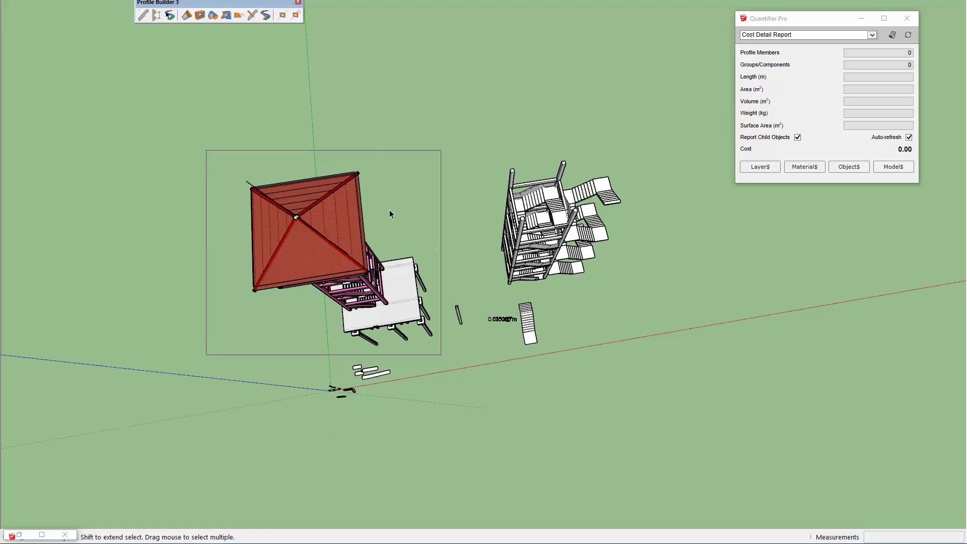
Step: Window-select the tower, show all rows of its Cost Detail Report, and copy the report
{"action": "left_click_drag", "start_coordinate": [442, 355], "coordinate": [441, 355]}
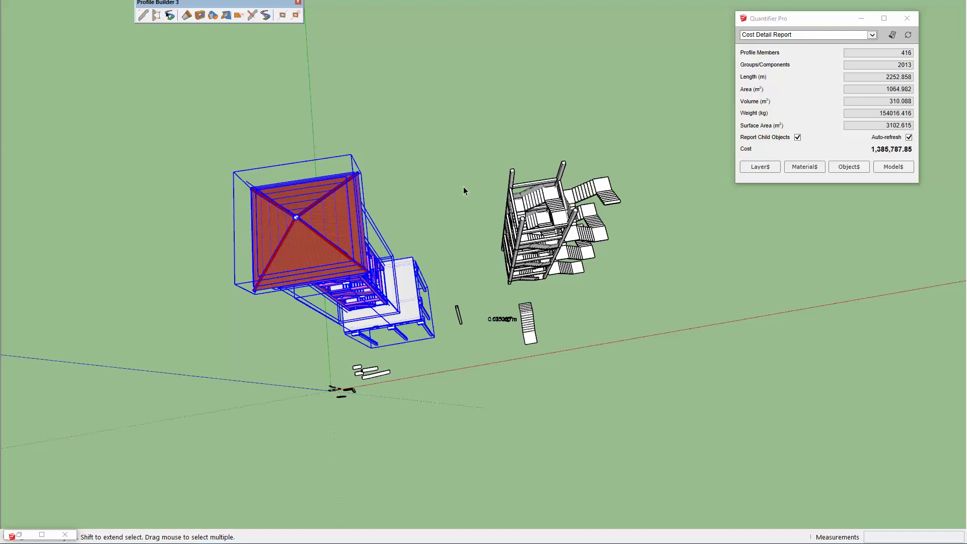
{"action": "left_click", "coordinate": [892, 36]}
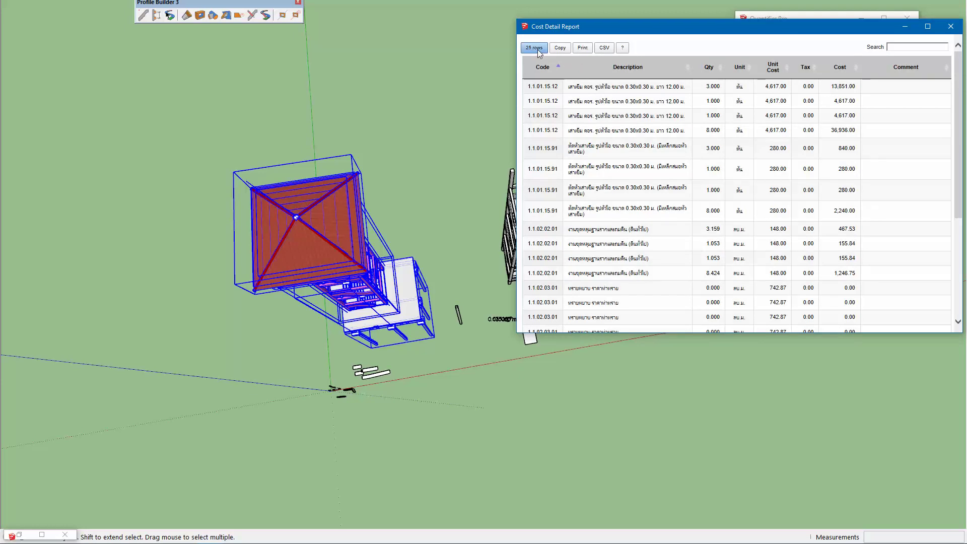
{"action": "left_click", "coordinate": [535, 47]}
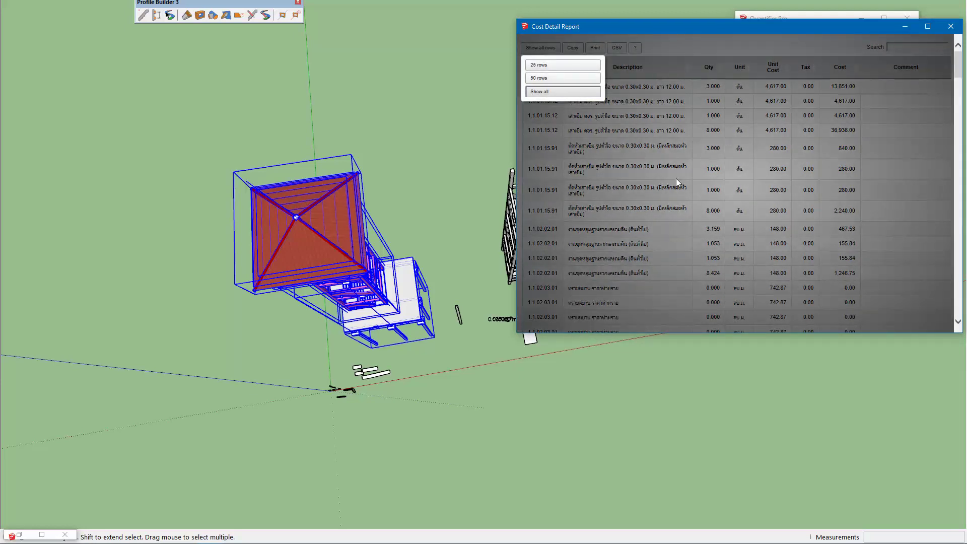
{"action": "scroll", "coordinate": [676, 178], "scroll_direction": "down", "scroll_amount": 15}
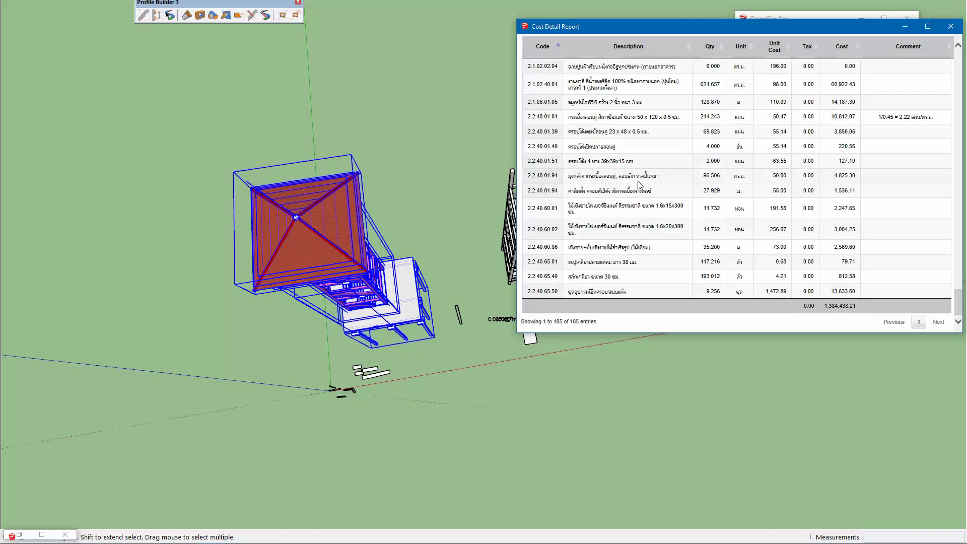
{"action": "scroll", "coordinate": [655, 167], "scroll_direction": "up", "scroll_amount": 15}
{"action": "left_click", "coordinate": [540, 48]}
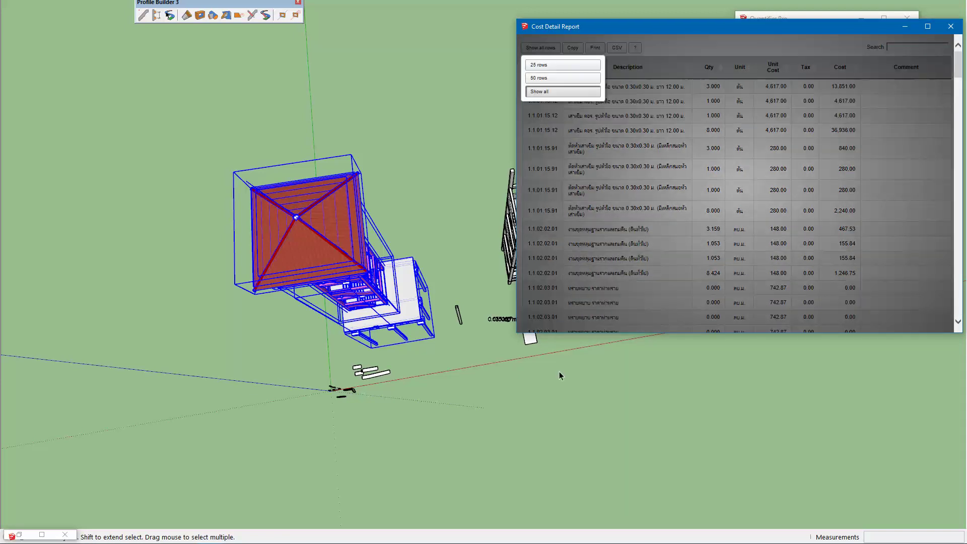
{"action": "left_click", "coordinate": [593, 92]}
{"action": "left_click", "coordinate": [572, 47]}
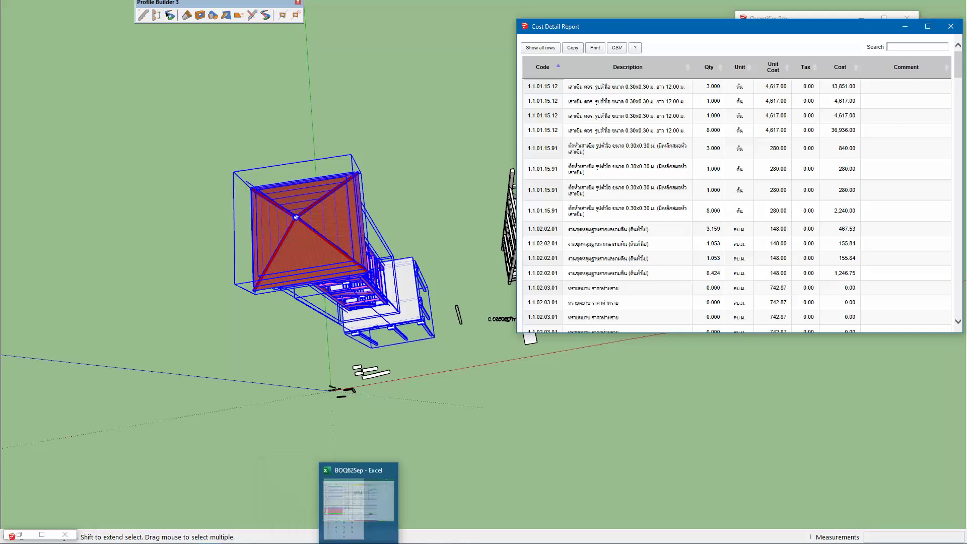
Step: Switch to Excel's PBCode sheet and scroll down through its rows
{"action": "left_click", "coordinate": [438, 504]}
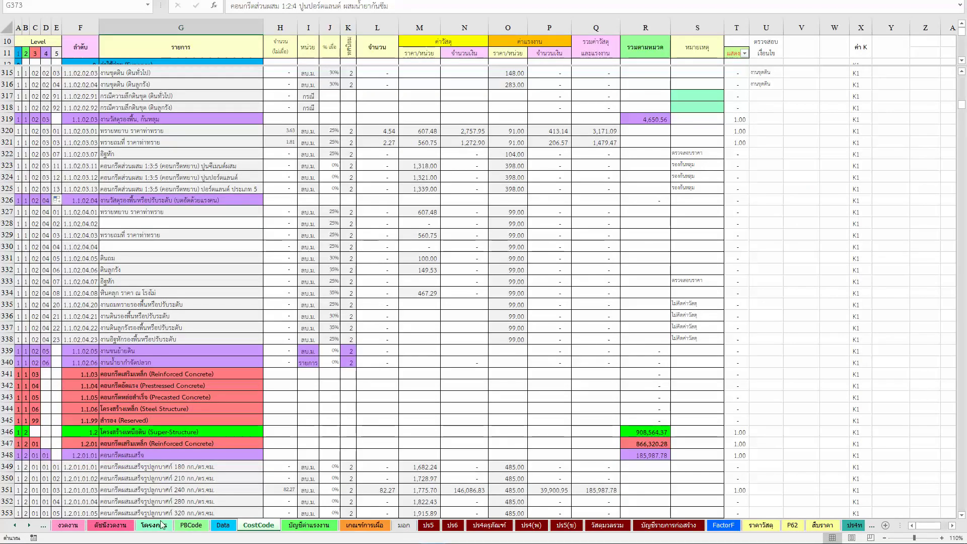
{"action": "left_click", "coordinate": [192, 525]}
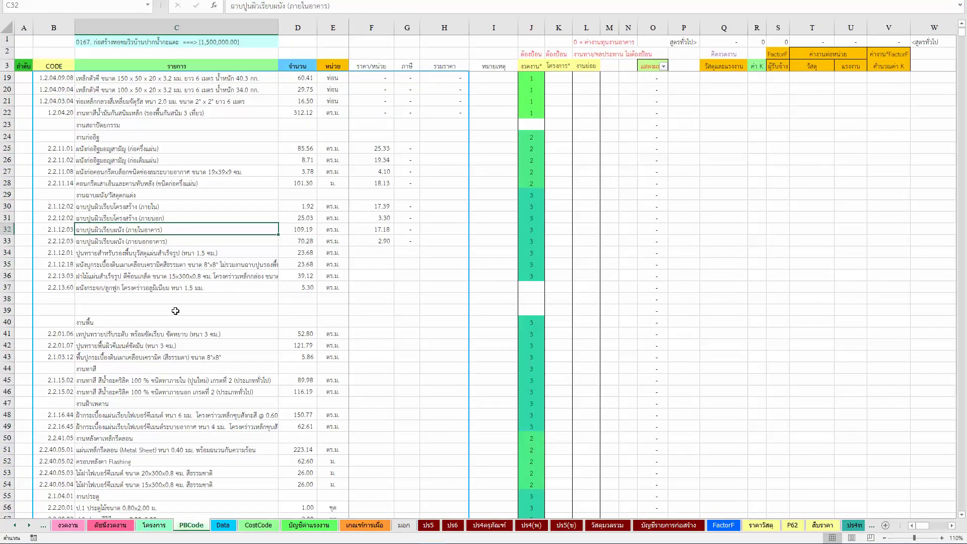
{"action": "scroll", "coordinate": [112, 277], "scroll_direction": "up", "scroll_amount": 3}
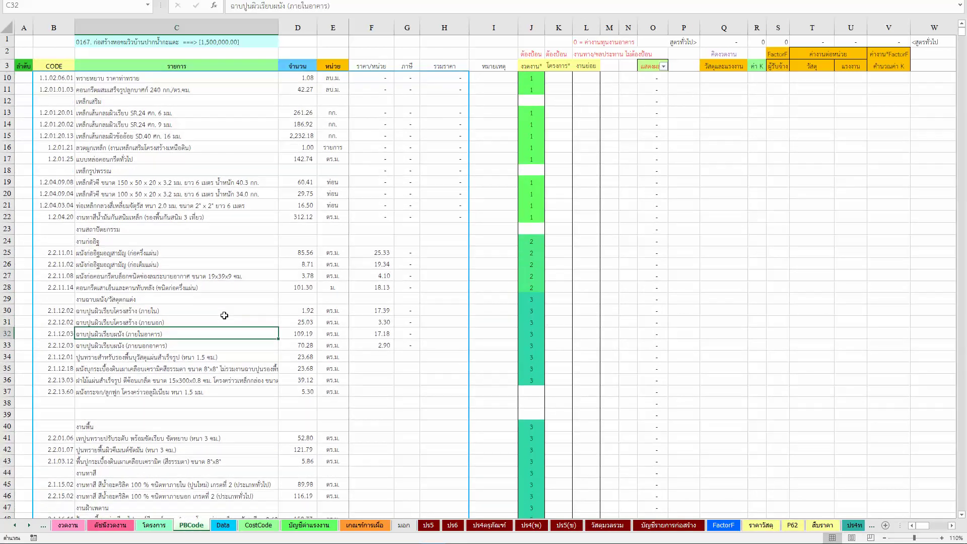
{"action": "scroll", "coordinate": [227, 315], "scroll_direction": "down", "scroll_amount": 1}
{"action": "scroll", "coordinate": [220, 315], "scroll_direction": "down", "scroll_amount": 1}
{"action": "scroll", "coordinate": [219, 314], "scroll_direction": "down", "scroll_amount": 5}
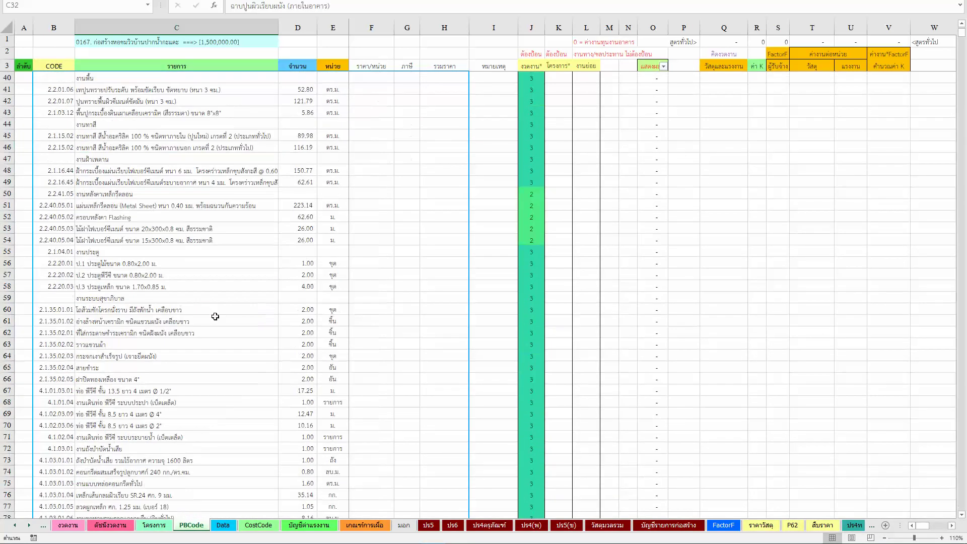
{"action": "scroll", "coordinate": [213, 315], "scroll_direction": "down", "scroll_amount": 5}
{"action": "scroll", "coordinate": [214, 316], "scroll_direction": "down", "scroll_amount": 5}
{"action": "scroll", "coordinate": [211, 318], "scroll_direction": "down", "scroll_amount": 5}
{"action": "scroll", "coordinate": [209, 319], "scroll_direction": "down", "scroll_amount": 10}
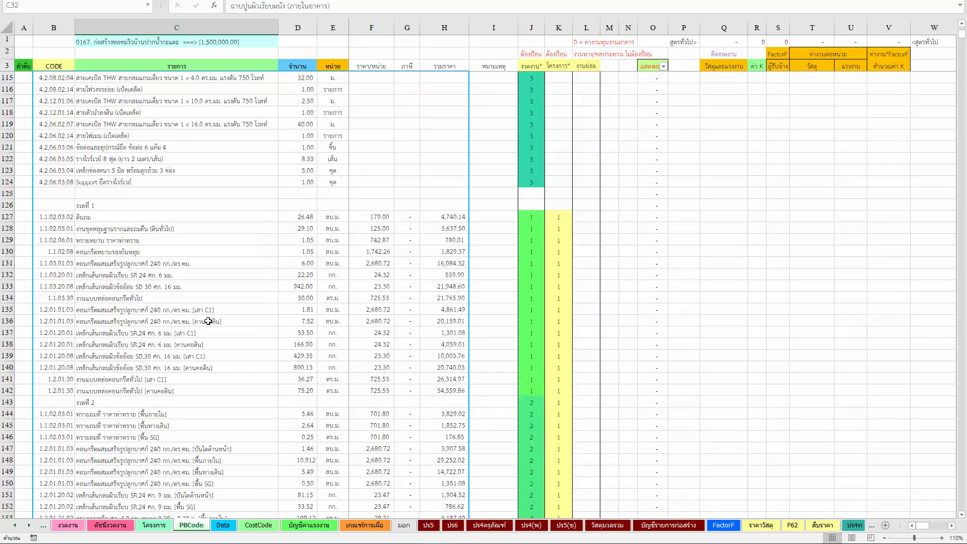
{"action": "scroll", "coordinate": [208, 322], "scroll_direction": "down", "scroll_amount": 5}
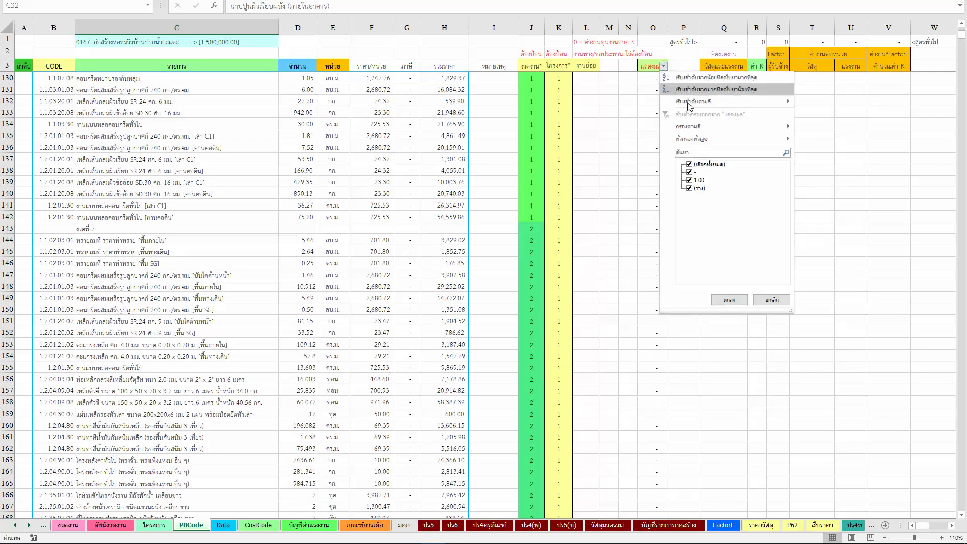
Step: Filter column O to 1.00, check a project 167 unit price, then clear the filter
{"action": "left_click", "coordinate": [664, 66]}
{"action": "left_click", "coordinate": [698, 164]}
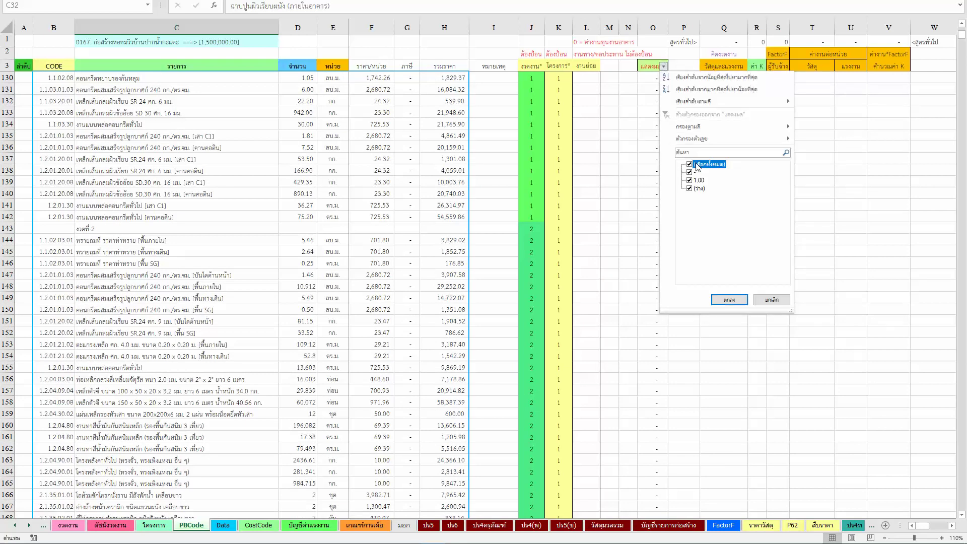
{"action": "left_click", "coordinate": [730, 301]}
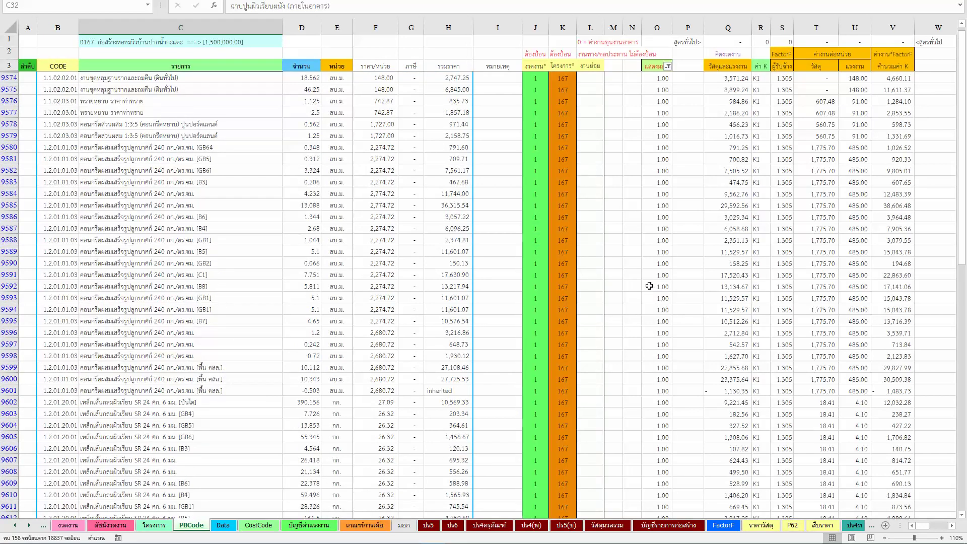
{"action": "left_click", "coordinate": [389, 217]}
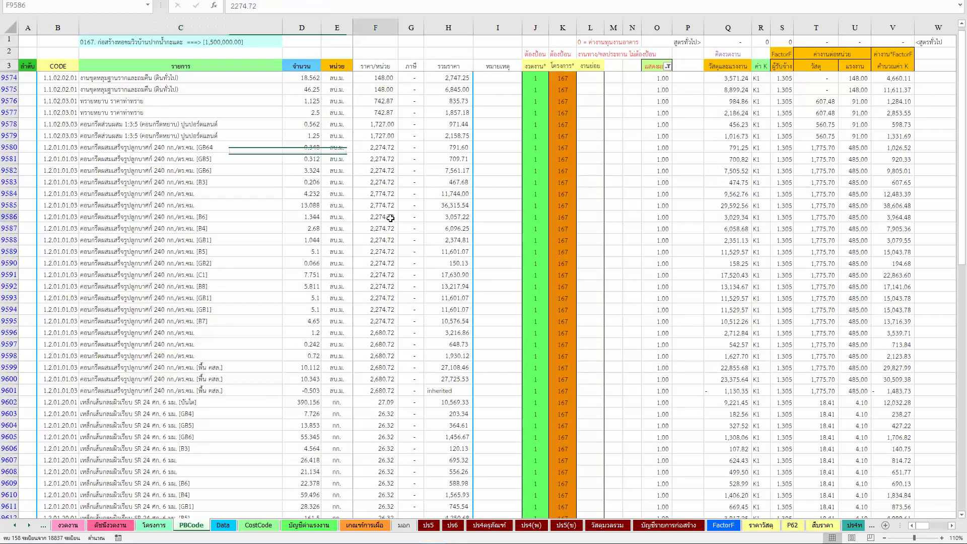
{"action": "left_click", "coordinate": [667, 68]}
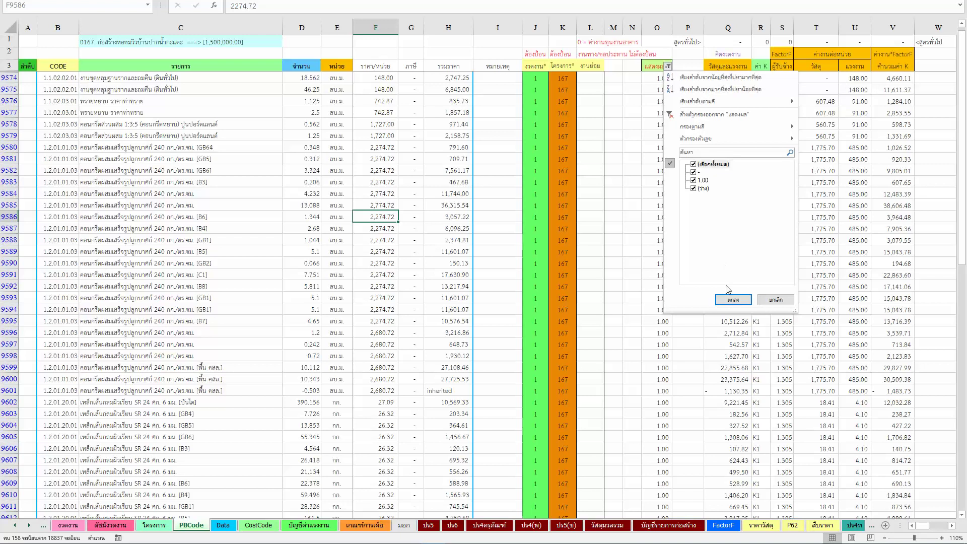
{"action": "left_click", "coordinate": [732, 300]}
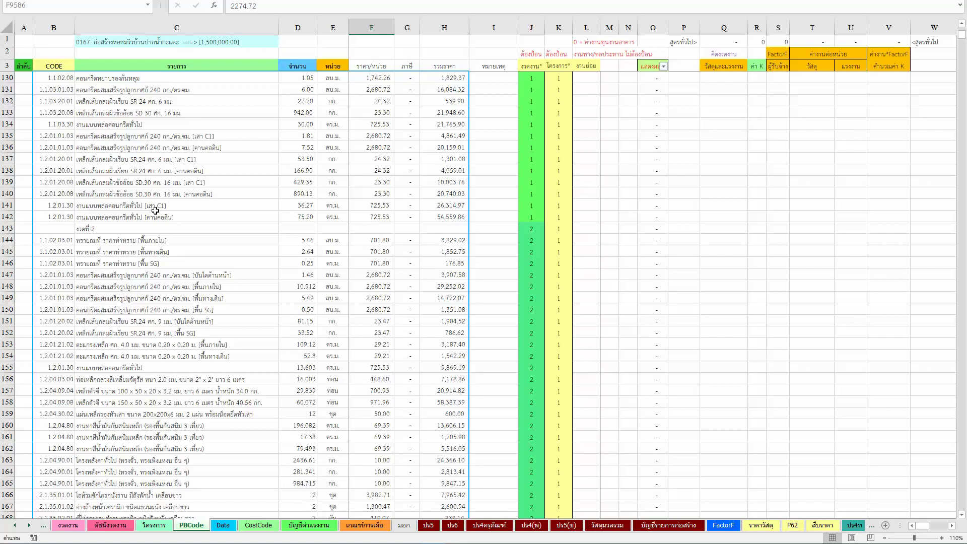
Step: Move to B9574, the first project 167 code, and check the extent of the code block
{"action": "key", "text": "Down"}
{"action": "key", "text": "Left"}
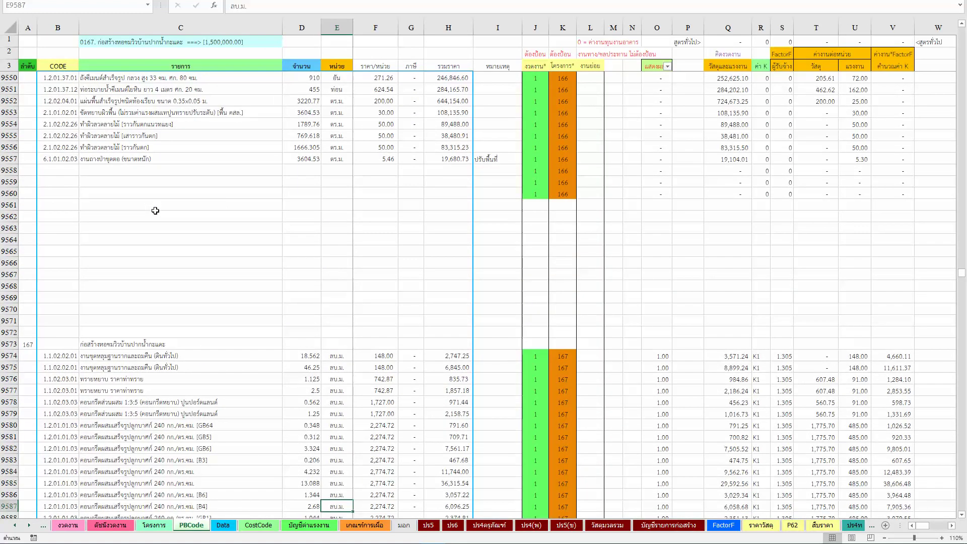
{"action": "key", "text": "Left"}
{"action": "key", "text": "Left"}
{"action": "key", "text": "Left"}
{"action": "key", "text": "Right"}
{"action": "key", "text": "Up"}
{"action": "key", "text": "Up"}
{"action": "key", "text": "Up"}
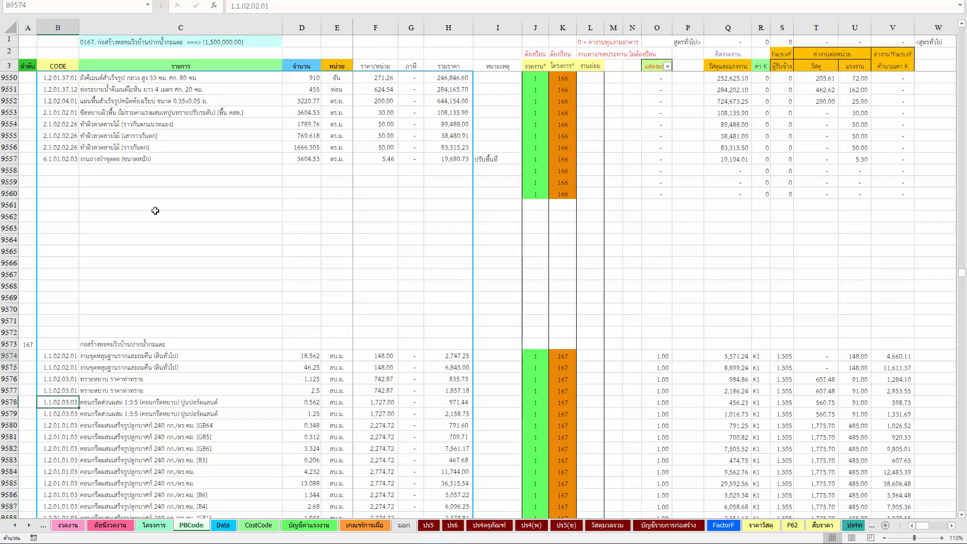
{"action": "key", "text": "Up"}
{"action": "key", "text": "Up"}
{"action": "key", "text": "Up"}
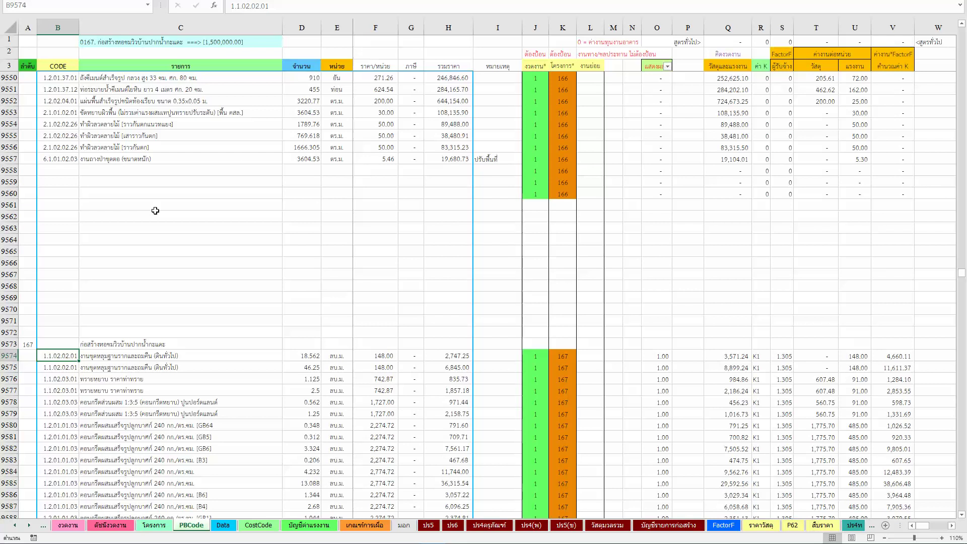
{"action": "scroll", "coordinate": [151, 231], "scroll_direction": "down", "scroll_amount": 8}
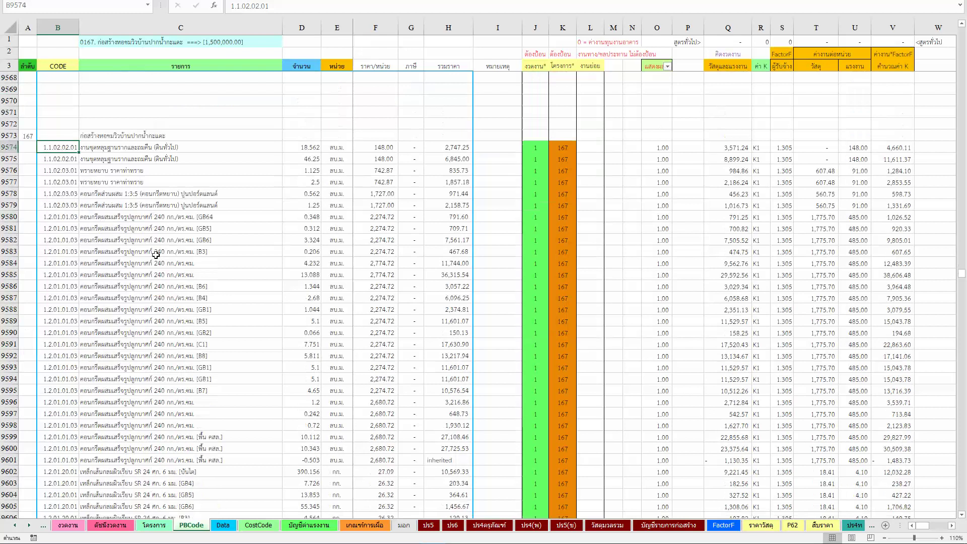
{"action": "scroll", "coordinate": [144, 272], "scroll_direction": "down", "scroll_amount": 6}
{"action": "scroll", "coordinate": [144, 308], "scroll_direction": "down", "scroll_amount": 5}
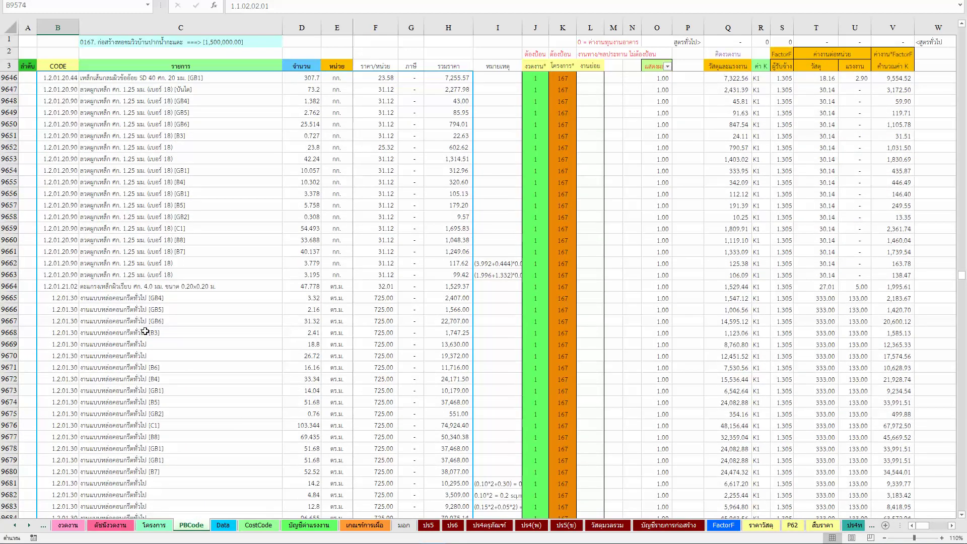
{"action": "key", "text": "ctrl+shift+Down"}
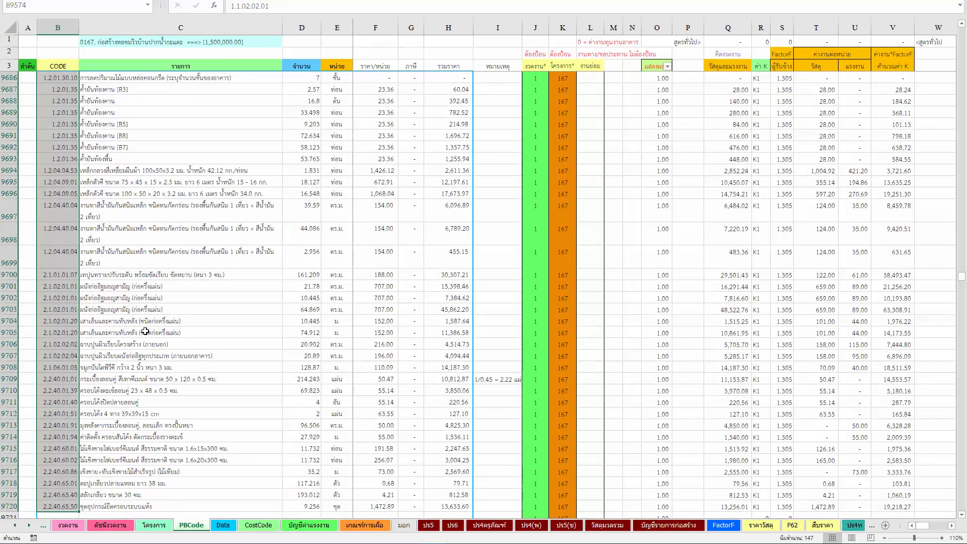
{"action": "key", "text": "ctrl+shift+Up"}
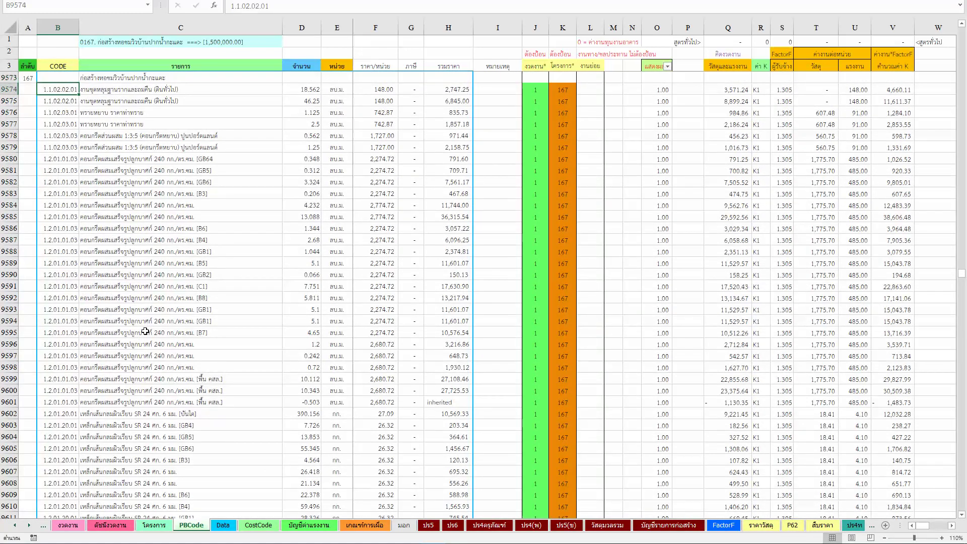
Step: Paste the 185-row cost report at B9574 and review the pasted rows
{"action": "key", "text": "ctrl+v"}
{"action": "scroll", "coordinate": [152, 352], "scroll_direction": "down", "scroll_amount": 10}
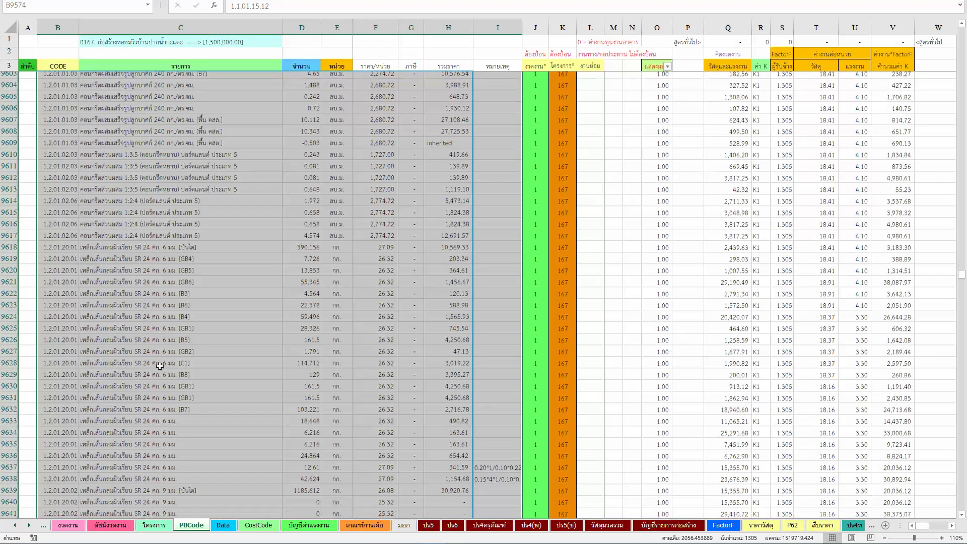
{"action": "scroll", "coordinate": [159, 366], "scroll_direction": "down", "scroll_amount": 8}
{"action": "scroll", "coordinate": [160, 367], "scroll_direction": "down", "scroll_amount": 8}
{"action": "scroll", "coordinate": [160, 366], "scroll_direction": "down", "scroll_amount": 9}
{"action": "scroll", "coordinate": [171, 370], "scroll_direction": "down", "scroll_amount": 9}
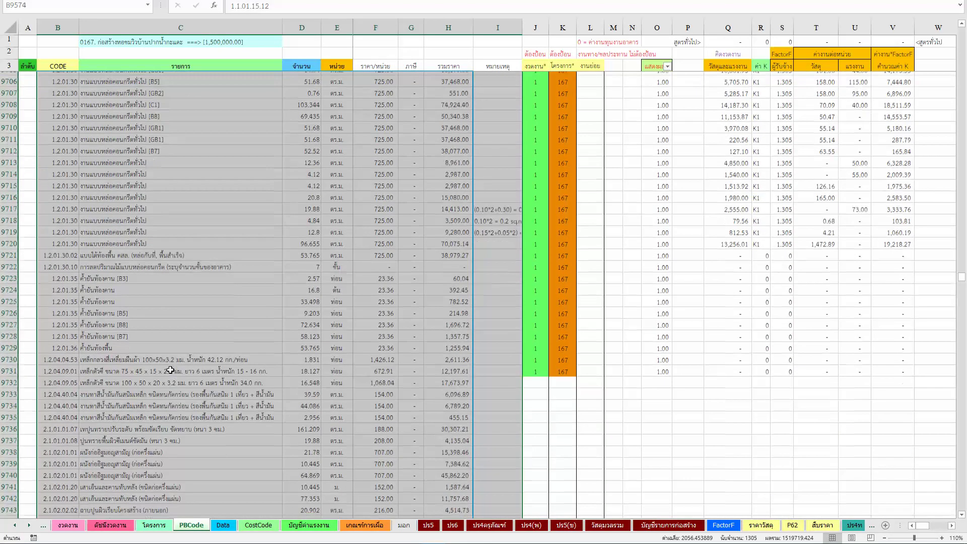
{"action": "scroll", "coordinate": [171, 371], "scroll_direction": "down", "scroll_amount": 7}
{"action": "scroll", "coordinate": [170, 371], "scroll_direction": "down", "scroll_amount": 5}
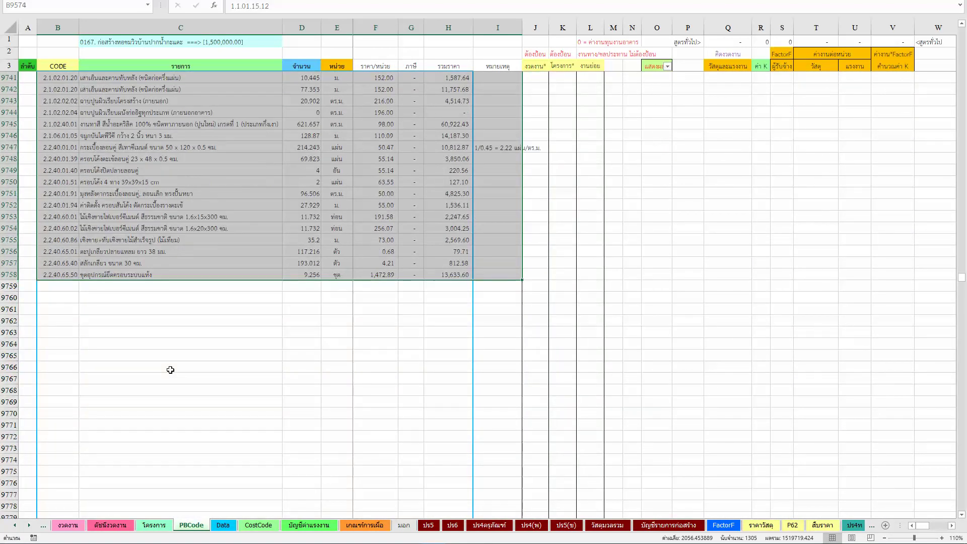
{"action": "scroll", "coordinate": [170, 371], "scroll_direction": "up", "scroll_amount": 1}
{"action": "scroll", "coordinate": [170, 370], "scroll_direction": "up", "scroll_amount": 6}
{"action": "scroll", "coordinate": [170, 370], "scroll_direction": "up", "scroll_amount": 3}
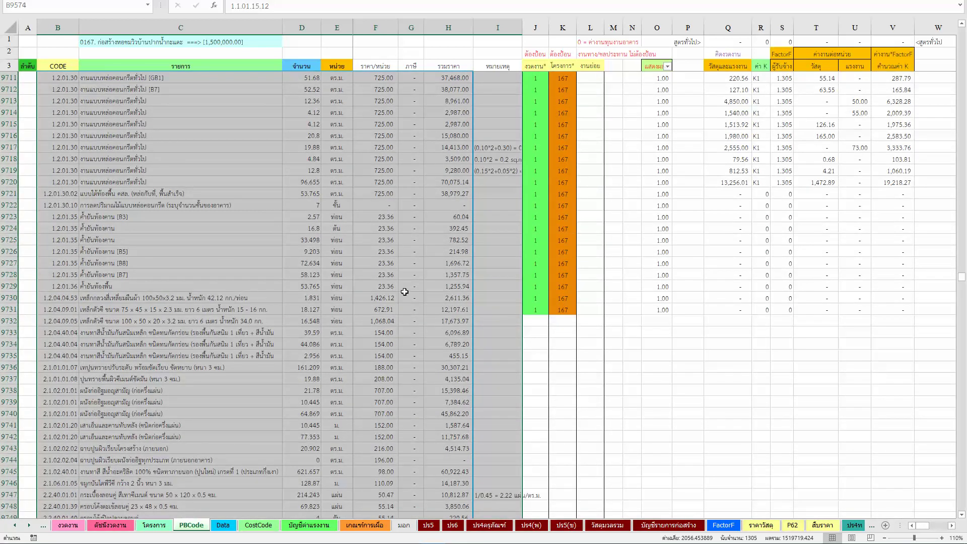
Step: Copy row 9731's columns J–V and paste them into rows 9732–9760
{"action": "left_click", "coordinate": [537, 308]}
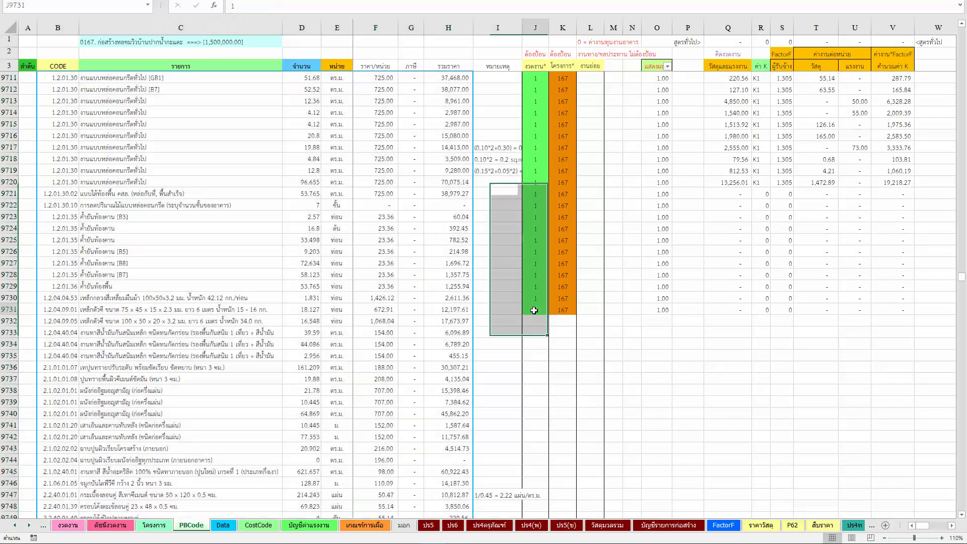
{"action": "left_click", "coordinate": [892, 306], "text": "shift"}
{"action": "key", "text": "ctrl+c"}
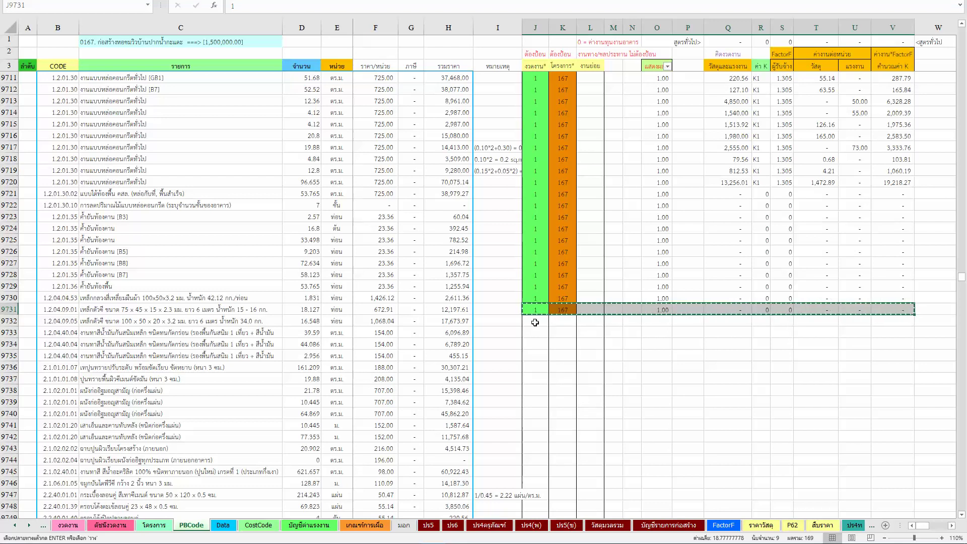
{"action": "left_click", "coordinate": [543, 324]}
{"action": "scroll", "coordinate": [540, 323], "scroll_direction": "down", "scroll_amount": 7}
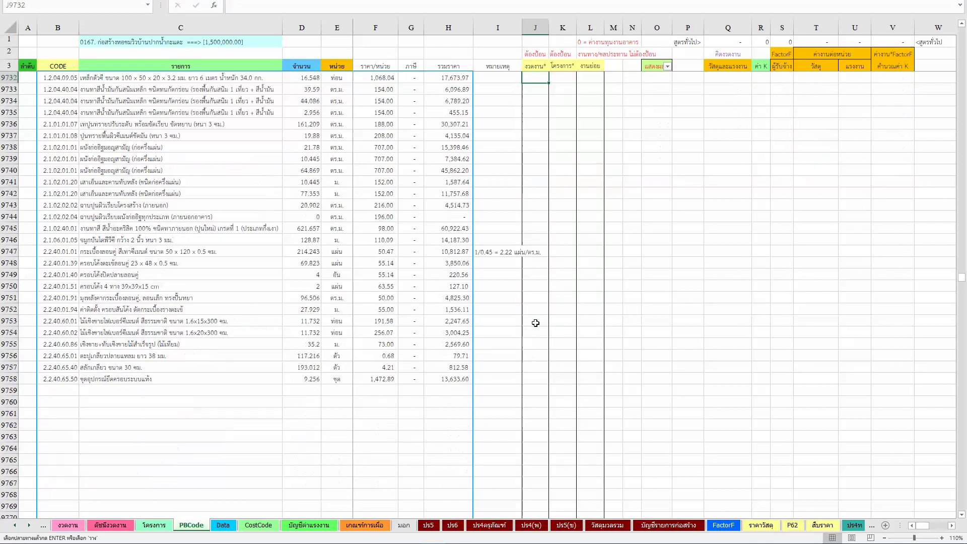
{"action": "left_click", "coordinate": [538, 402], "text": "shift"}
{"action": "key", "text": "ctrl+v"}
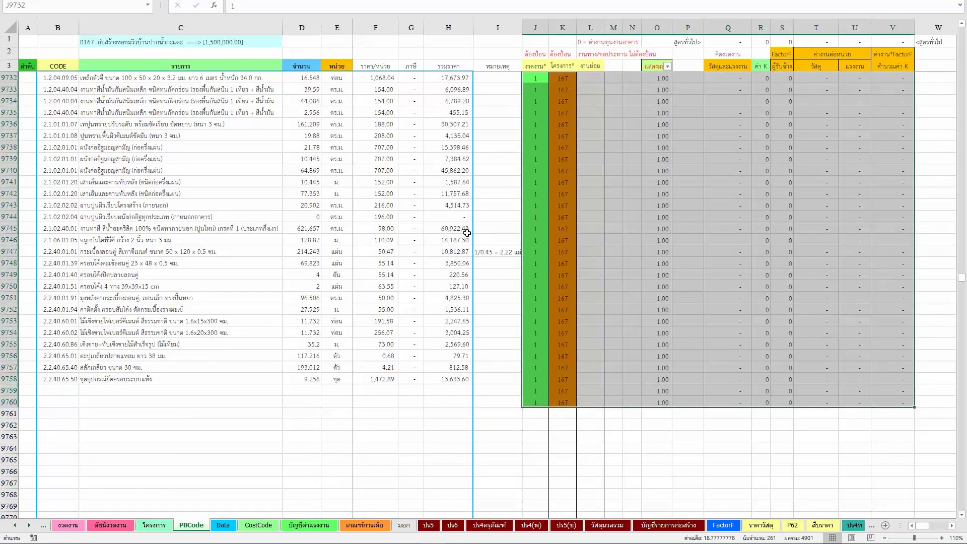
{"action": "left_click", "coordinate": [248, 270]}
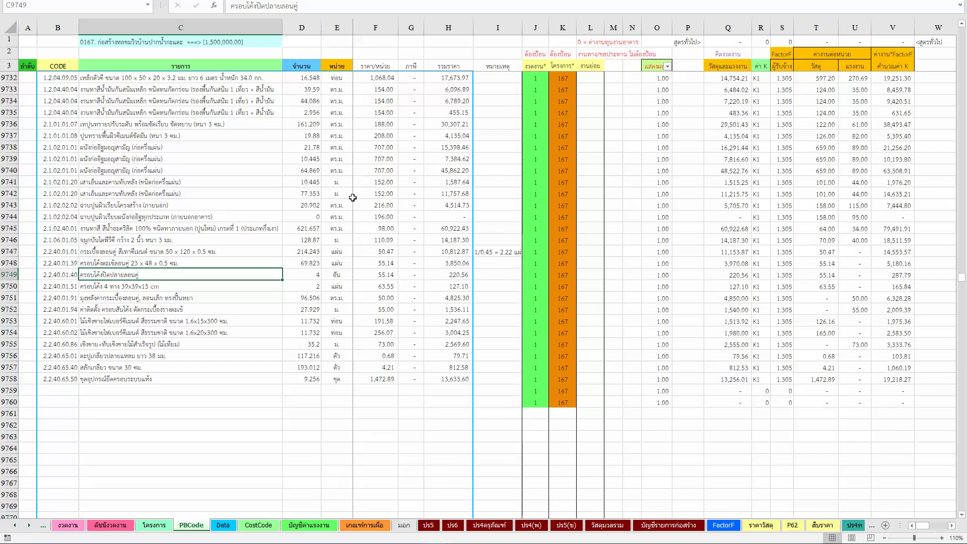
Step: Review project 167's row on the project list sheet, costed 1,512,279.48 against its 1,500,000.00 budget
{"action": "left_click", "coordinate": [223, 526]}
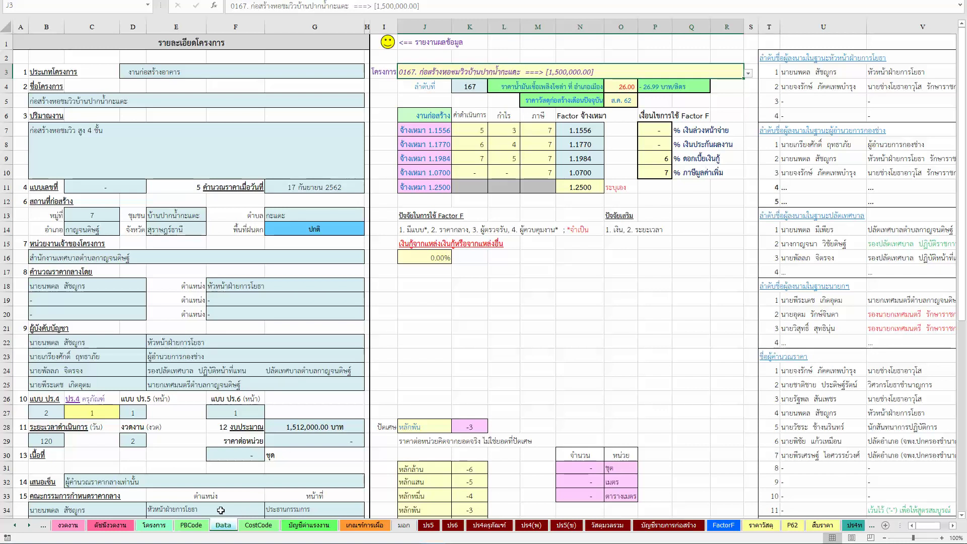
{"action": "left_click", "coordinate": [154, 525]}
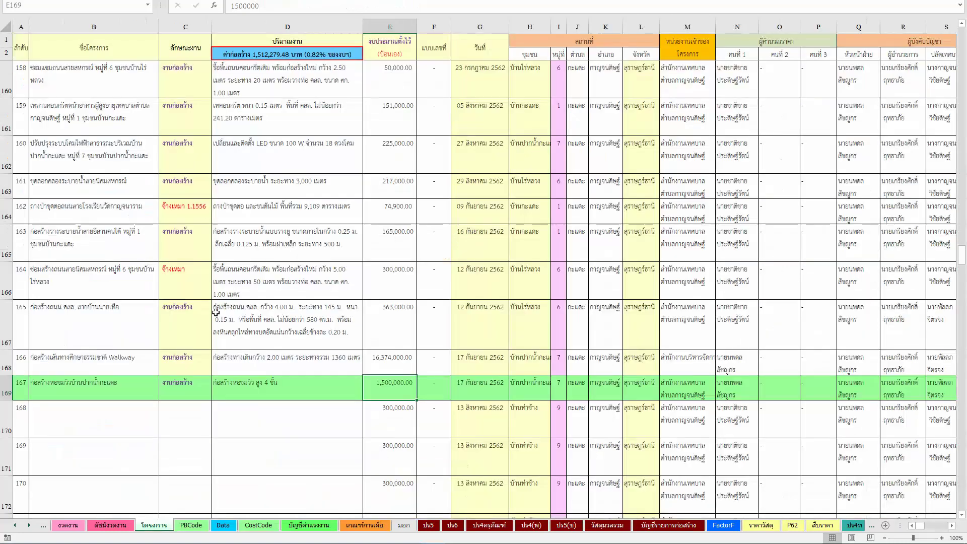
{"action": "left_click", "coordinate": [350, 390]}
{"action": "key", "text": "Right"}
{"action": "key", "text": "Right"}
{"action": "key", "text": "Right"}
{"action": "key", "text": "Right"}
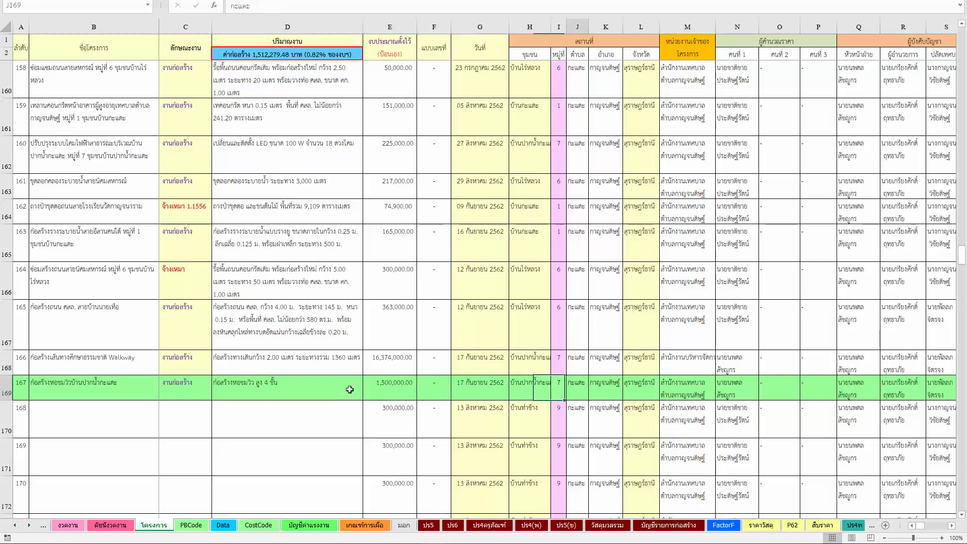
{"action": "key", "text": "Right"}
{"action": "key", "text": "Right"}
{"action": "key", "text": "Right"}
{"action": "key", "text": "Right"}
{"action": "key", "text": "Right"}
{"action": "key", "text": "Right"}
{"action": "key", "text": "Right"}
{"action": "key", "text": "Right"}
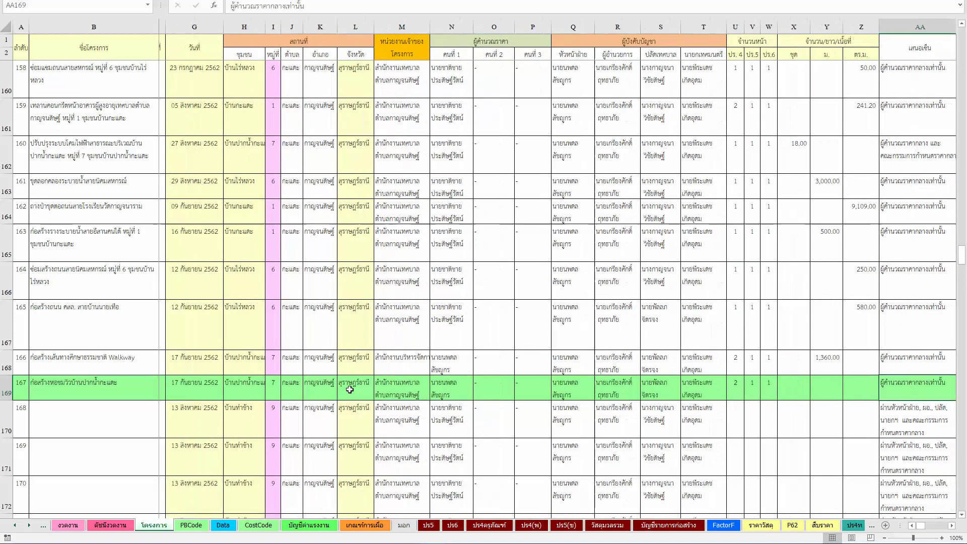
{"action": "key", "text": "Left"}
{"action": "key", "text": "Left"}
{"action": "key", "text": "Left"}
{"action": "key", "text": "Left"}
{"action": "key", "text": "Left"}
{"action": "key", "text": "Left"}
{"action": "key", "text": "Left"}
{"action": "key", "text": "Left"}
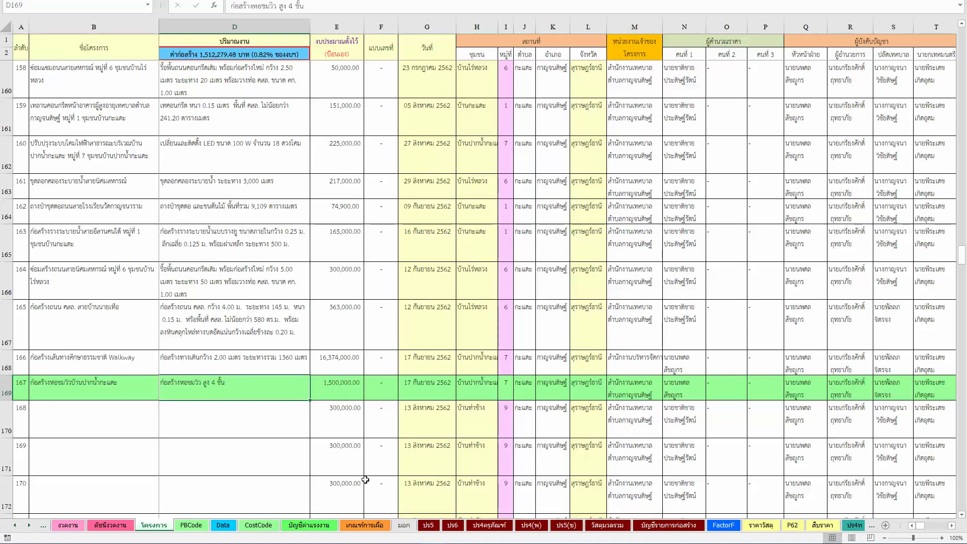
Step: Bring up the SketchUp tower model and zoom in on the platform
{"action": "left_click", "coordinate": [192, 526]}
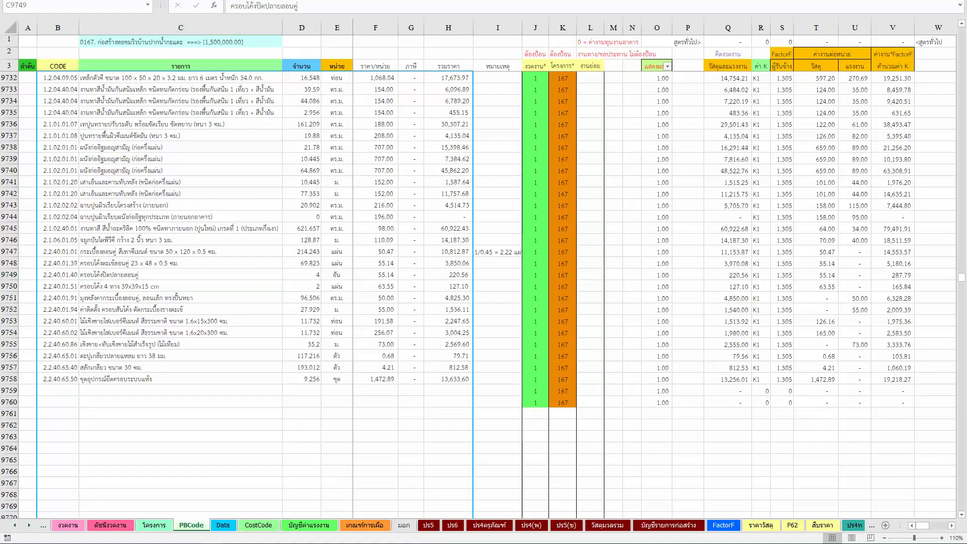
{"action": "left_click", "coordinate": [253, 513]}
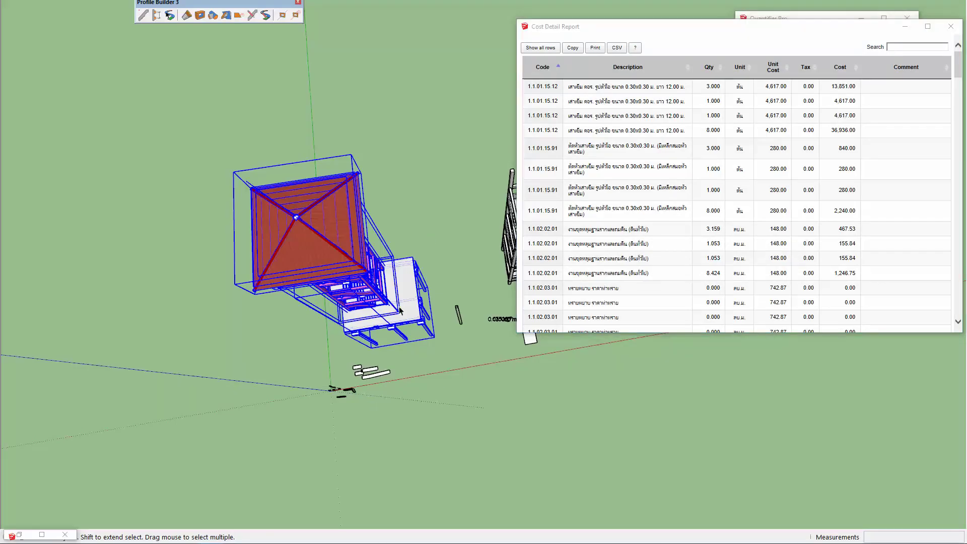
{"action": "scroll", "coordinate": [379, 320], "scroll_direction": "up", "scroll_amount": 2}
{"action": "scroll", "coordinate": [378, 320], "scroll_direction": "up", "scroll_amount": 2}
{"action": "scroll", "coordinate": [379, 320], "scroll_direction": "up", "scroll_amount": 3}
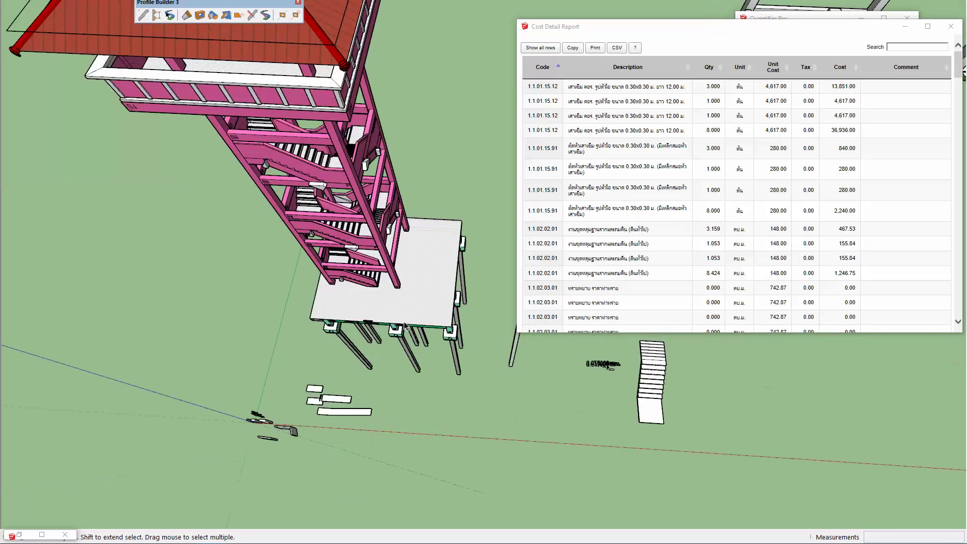
{"action": "scroll", "coordinate": [410, 304], "scroll_direction": "up", "scroll_amount": 2}
{"action": "scroll", "coordinate": [409, 304], "scroll_direction": "up", "scroll_amount": 3}
{"action": "scroll", "coordinate": [414, 305], "scroll_direction": "up", "scroll_amount": 1}
Step: Read the platform area with Tape Measure, about 75.78 m², then return to Excel
{"action": "key", "text": "t"}
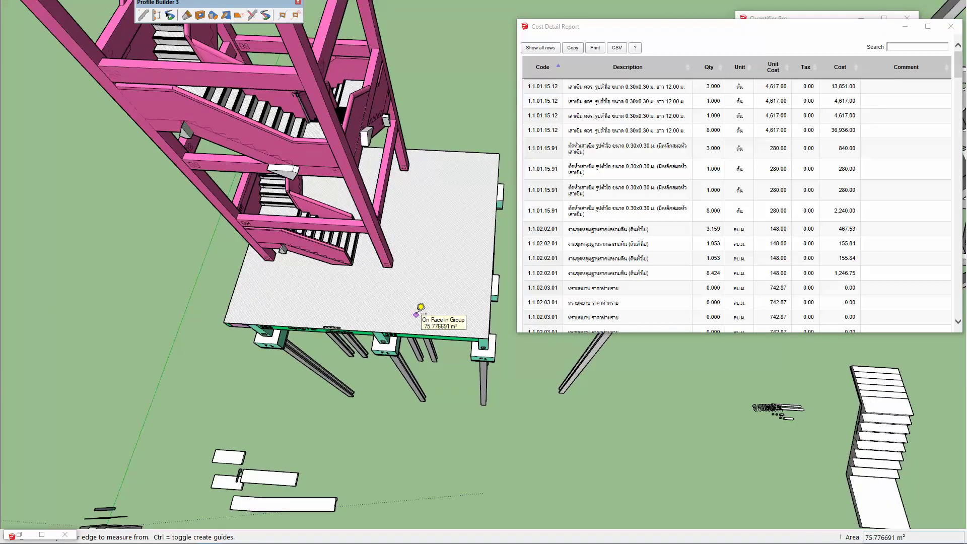
{"action": "scroll", "coordinate": [417, 313], "scroll_direction": "up", "scroll_amount": 2}
{"action": "scroll", "coordinate": [416, 313], "scroll_direction": "up", "scroll_amount": 2}
{"action": "middle_click_drag", "start_coordinate": [421, 312], "coordinate": [414, 252]}
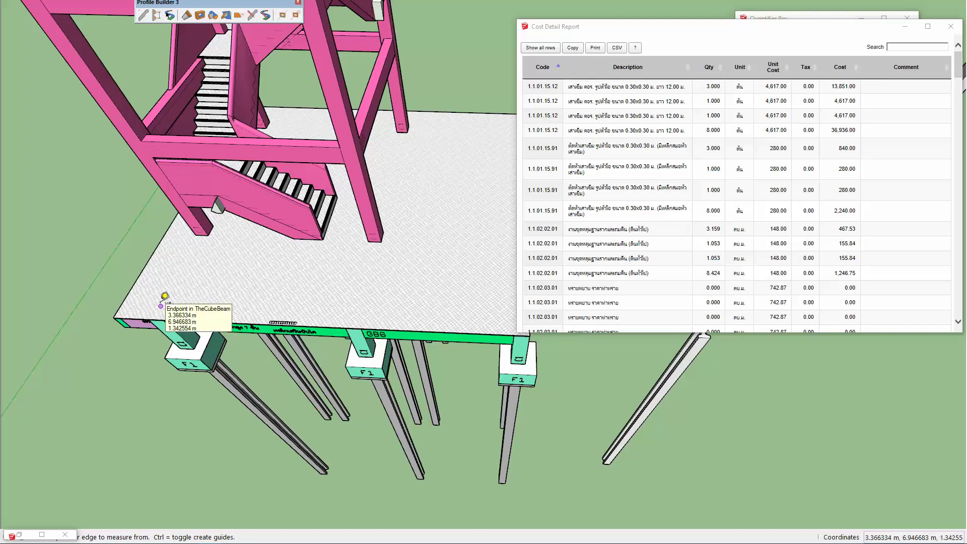
{"action": "key", "text": "alt+Tab"}
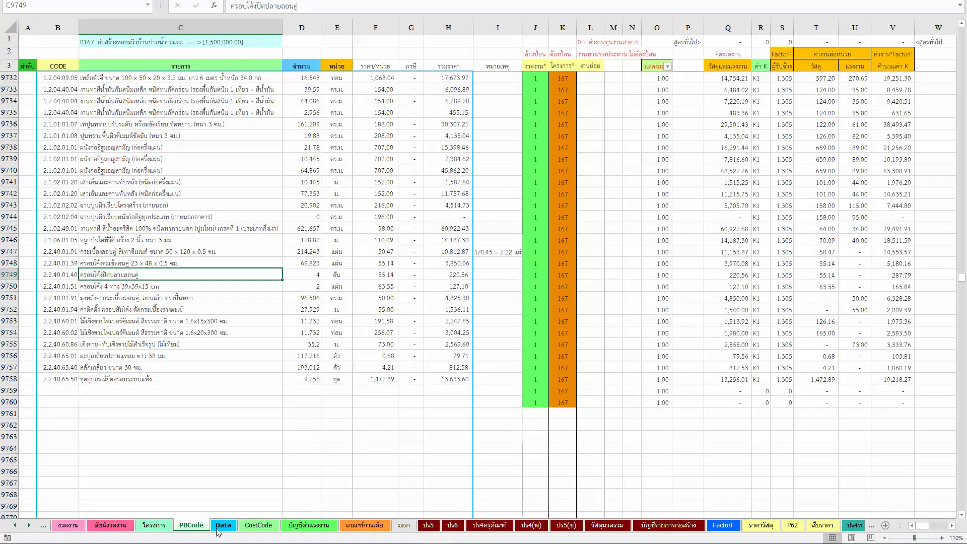
Step: Enter 75 as project 167's floor area in Z169 on the project list sheet
{"action": "left_click", "coordinate": [222, 528]}
{"action": "left_click", "coordinate": [257, 526]}
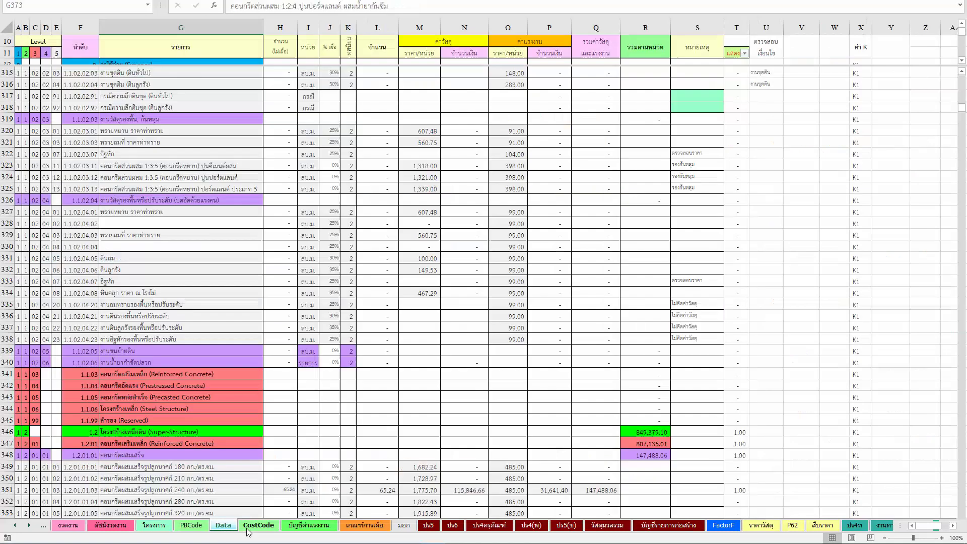
{"action": "left_click", "coordinate": [165, 529]}
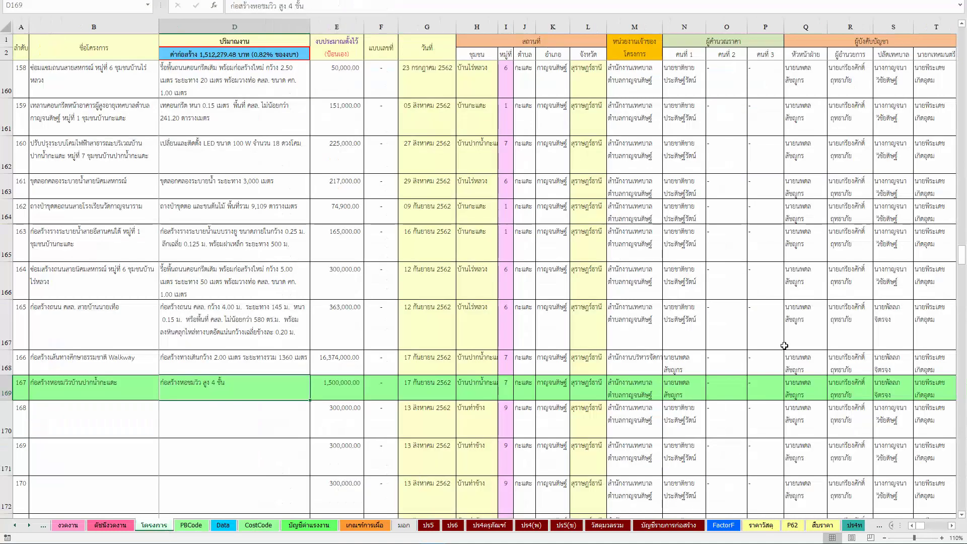
{"action": "left_click", "coordinate": [863, 383]}
{"action": "key", "text": "Right"}
{"action": "key", "text": "Right"}
{"action": "key", "text": "Right"}
{"action": "key", "text": "Right"}
{"action": "key", "text": "Right"}
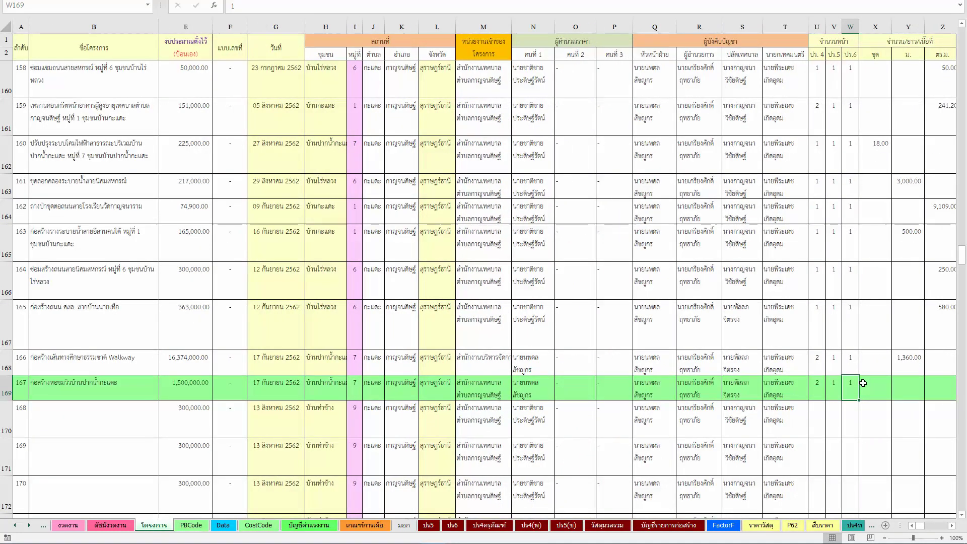
{"action": "key", "text": "Right"}
{"action": "key", "text": "Right"}
{"action": "key", "text": "Right"}
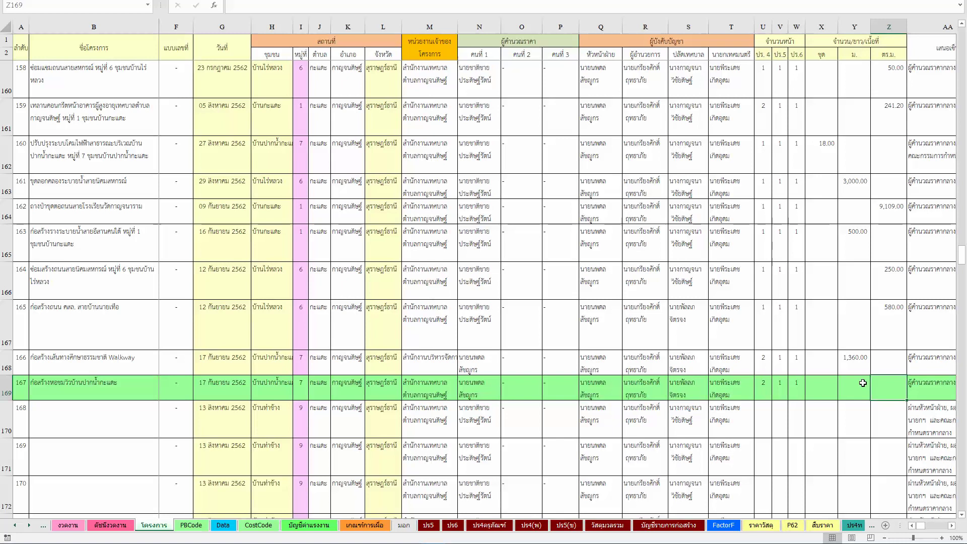
{"action": "type", "text": "75"}
{"action": "key", "text": "Return"}
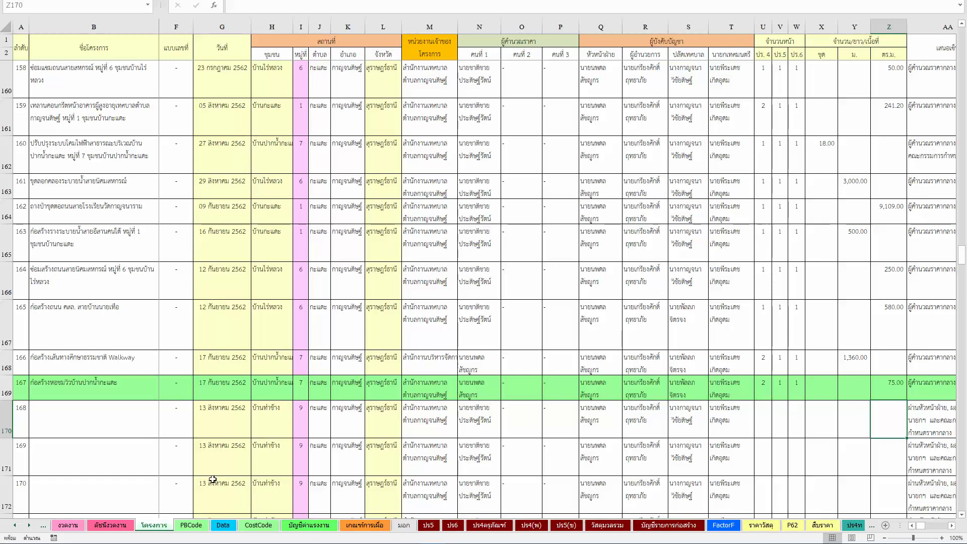
{"action": "left_click", "coordinate": [224, 525]}
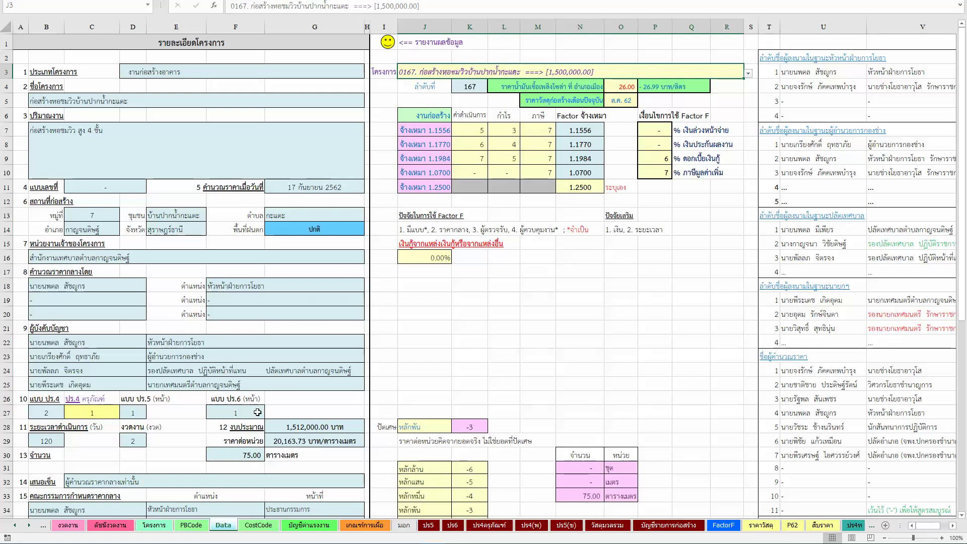
{"action": "left_click", "coordinate": [153, 525]}
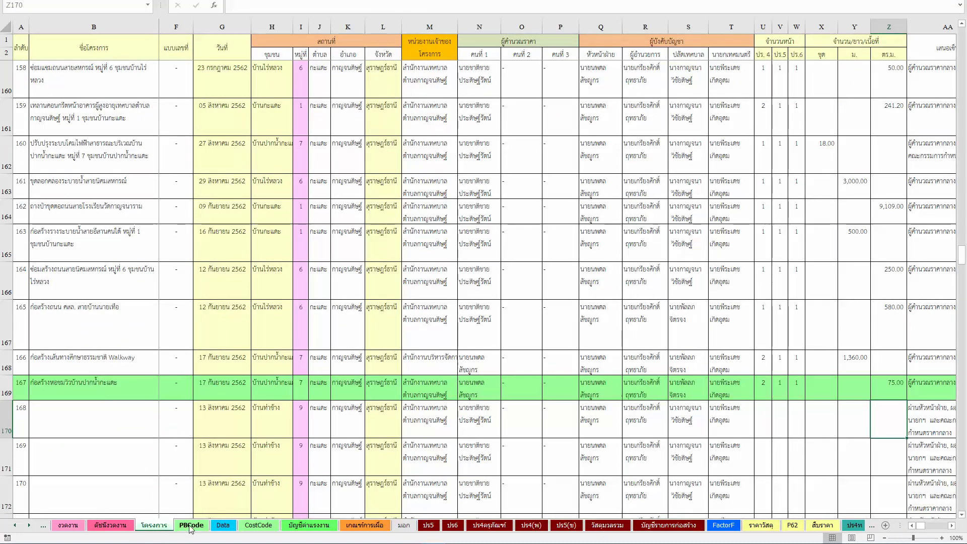
Step: Check project 167's 1,500,000 budget, then run the report macro on the Data sheet
{"action": "left_click", "coordinate": [123, 385]}
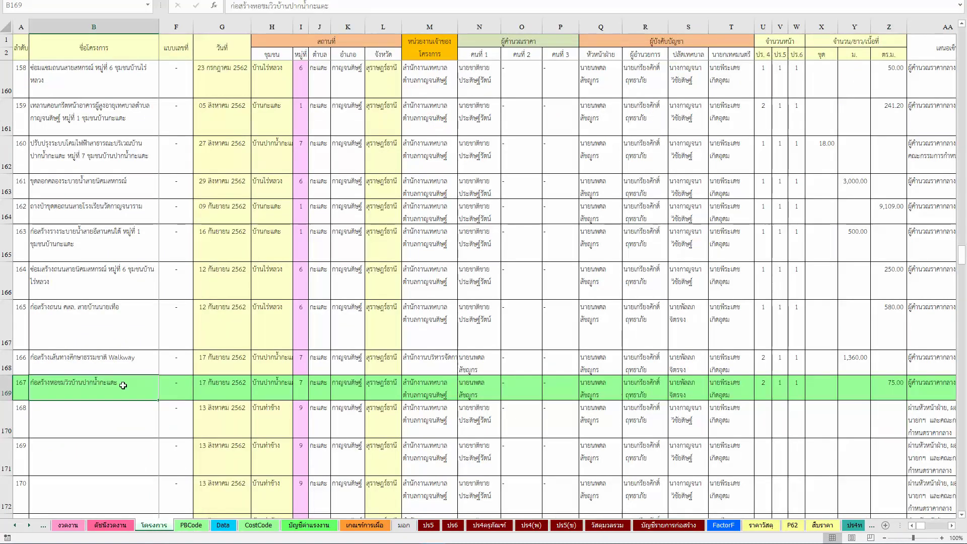
{"action": "key", "text": "Right"}
{"action": "key", "text": "Right"}
{"action": "key", "text": "Right"}
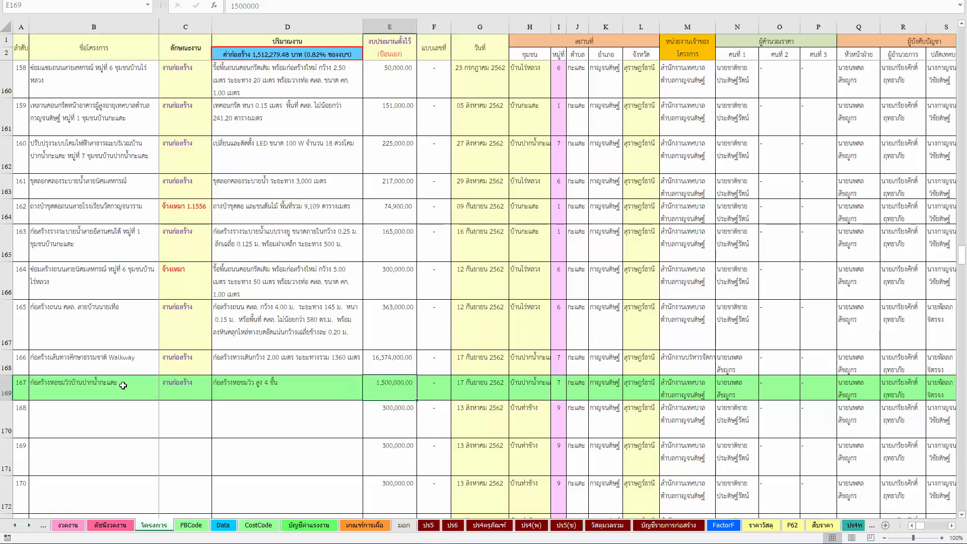
{"action": "key", "text": "Right"}
{"action": "key", "text": "Left"}
{"action": "left_click", "coordinate": [224, 529]}
{"action": "left_click", "coordinate": [385, 42]}
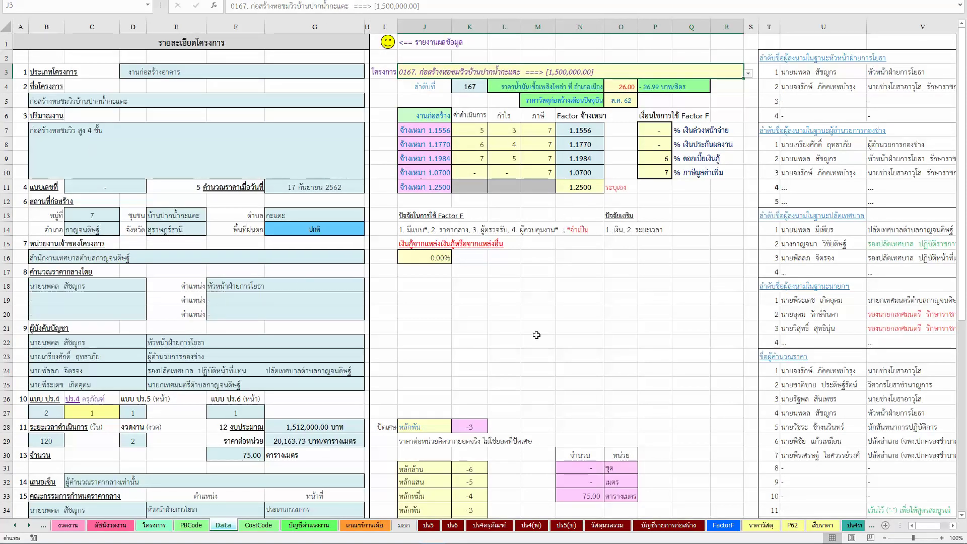
{"action": "left_click", "coordinate": [758, 527]}
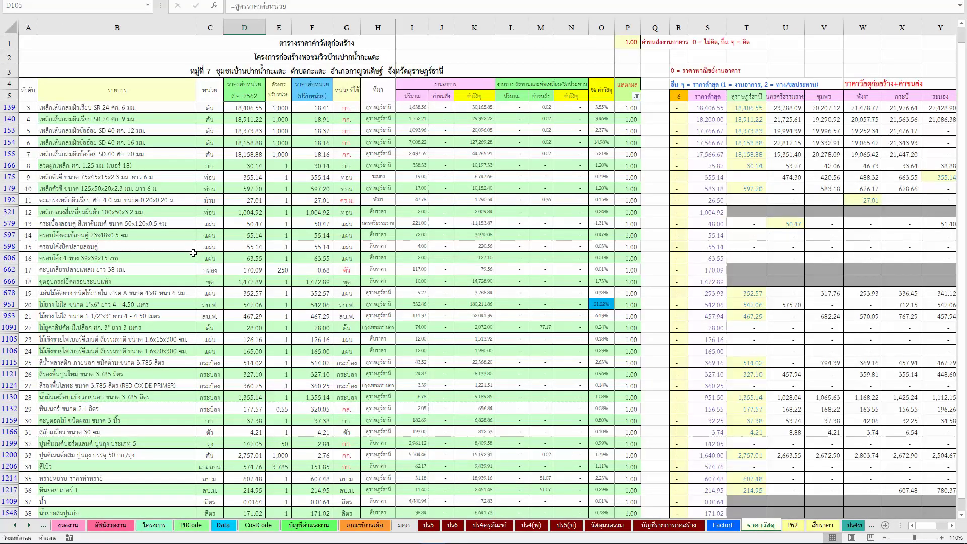
{"action": "left_click", "coordinate": [116, 306]}
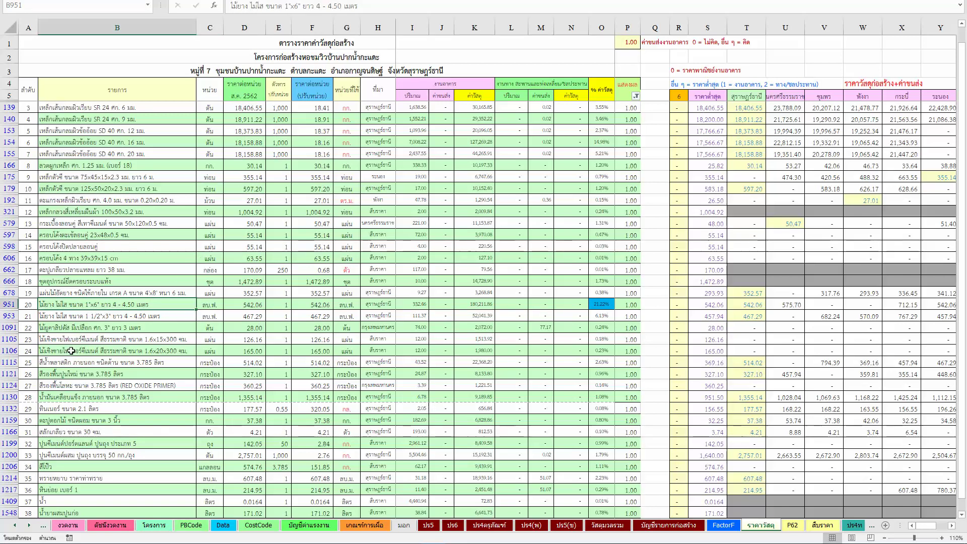
{"action": "scroll", "coordinate": [106, 355], "scroll_direction": "down", "scroll_amount": 2}
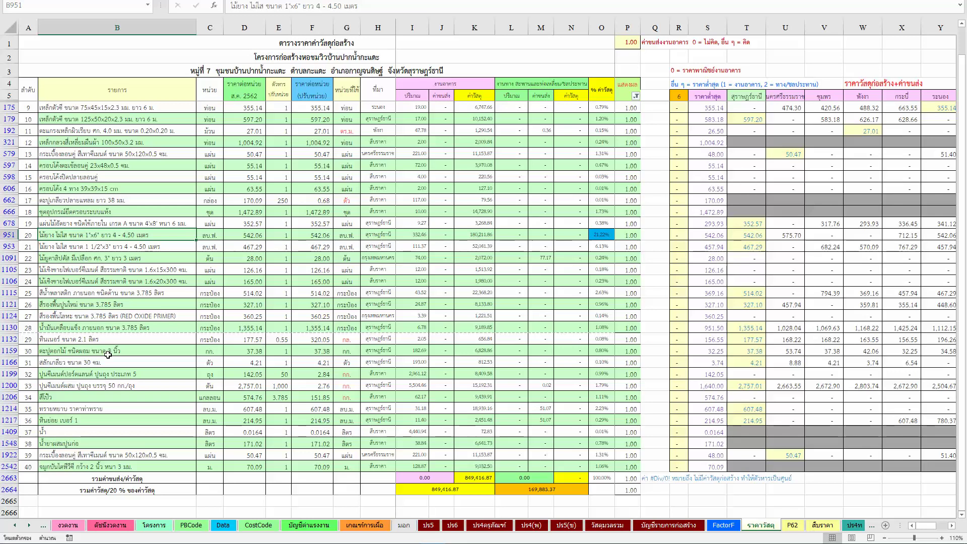
{"action": "left_click", "coordinate": [170, 423]}
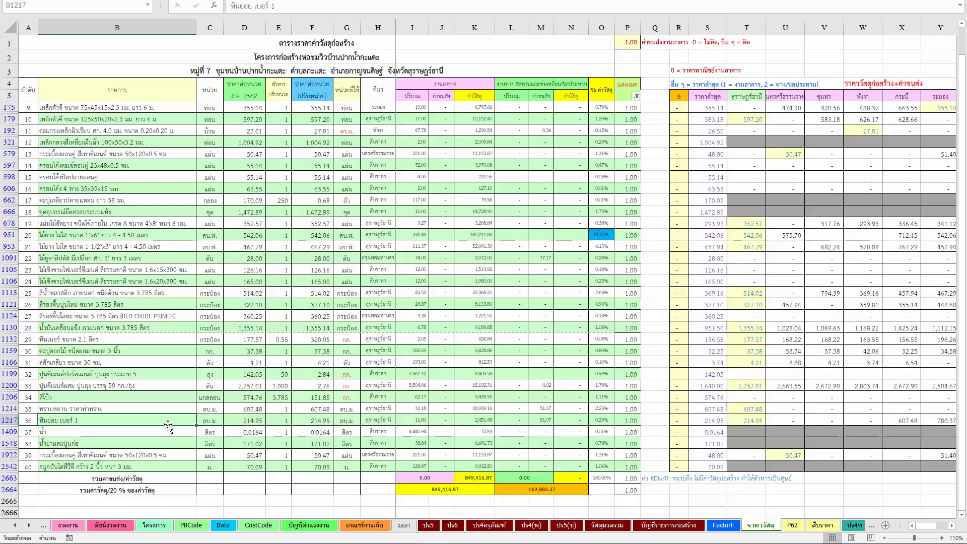
{"action": "left_click", "coordinate": [170, 294]}
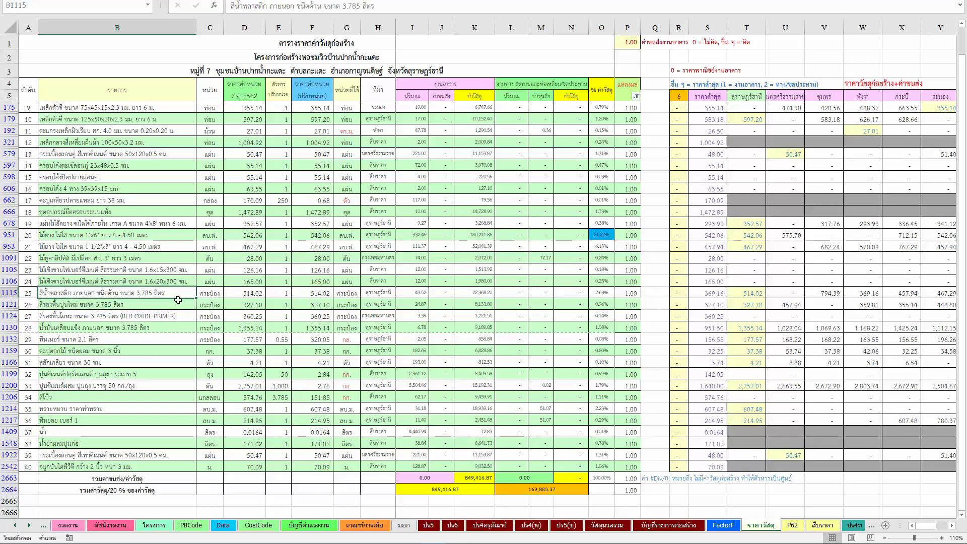
{"action": "scroll", "coordinate": [179, 300], "scroll_direction": "up", "scroll_amount": 1}
{"action": "scroll", "coordinate": [190, 282], "scroll_direction": "up", "scroll_amount": 1}
{"action": "scroll", "coordinate": [192, 281], "scroll_direction": "up", "scroll_amount": 1}
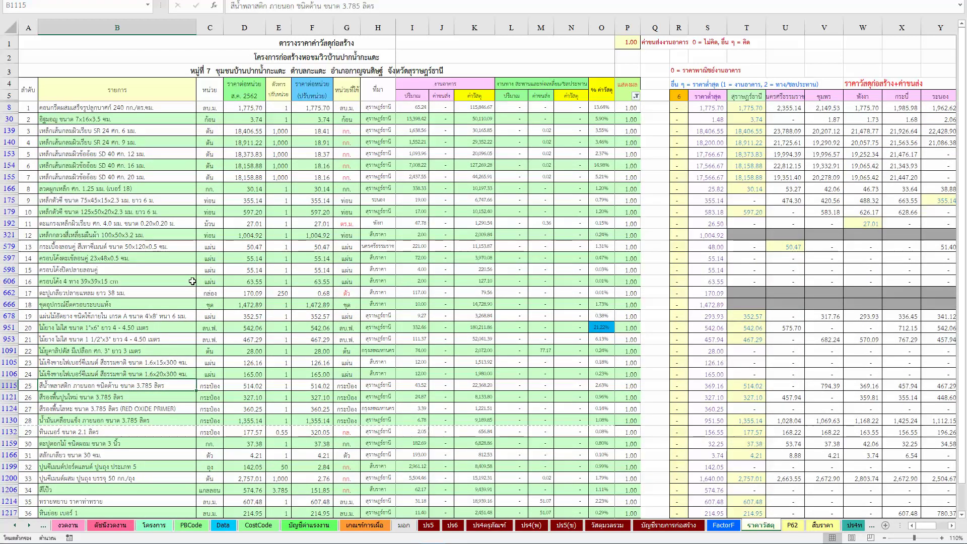
{"action": "left_click", "coordinate": [200, 244]}
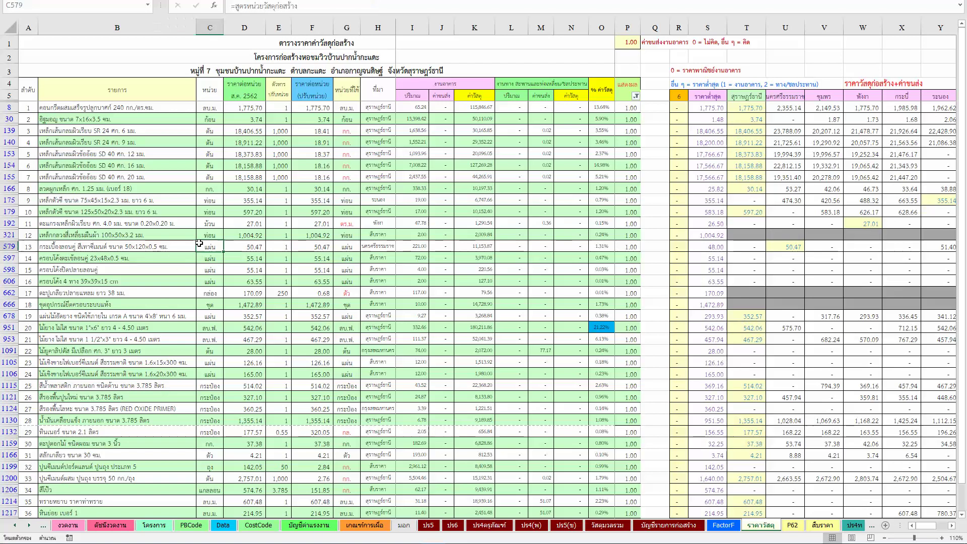
{"action": "left_click", "coordinate": [294, 270]}
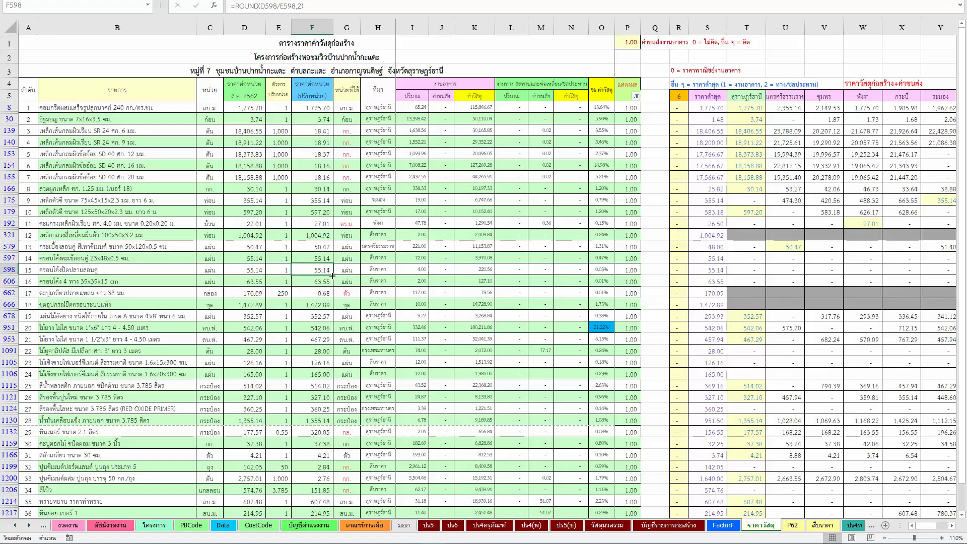
{"action": "left_click", "coordinate": [417, 386]}
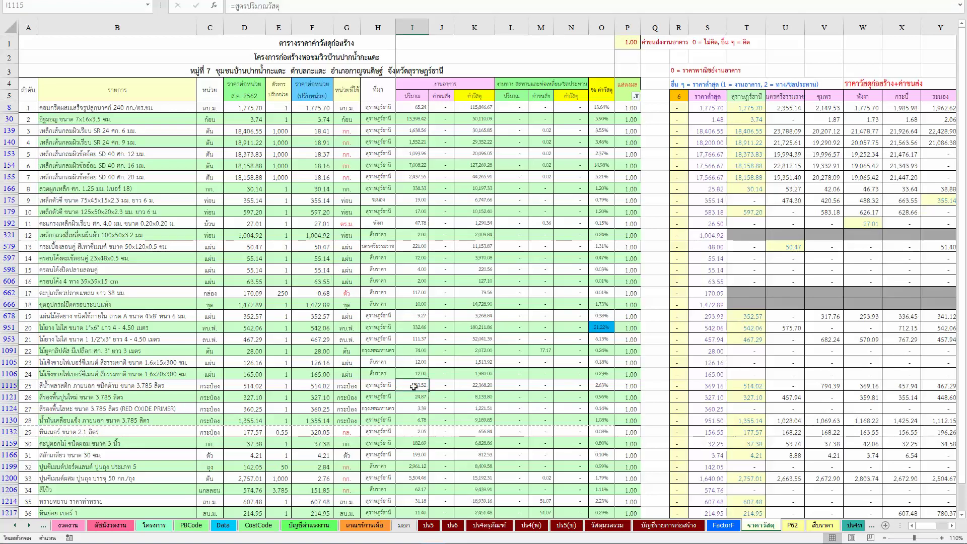
{"action": "left_click", "coordinate": [276, 362]}
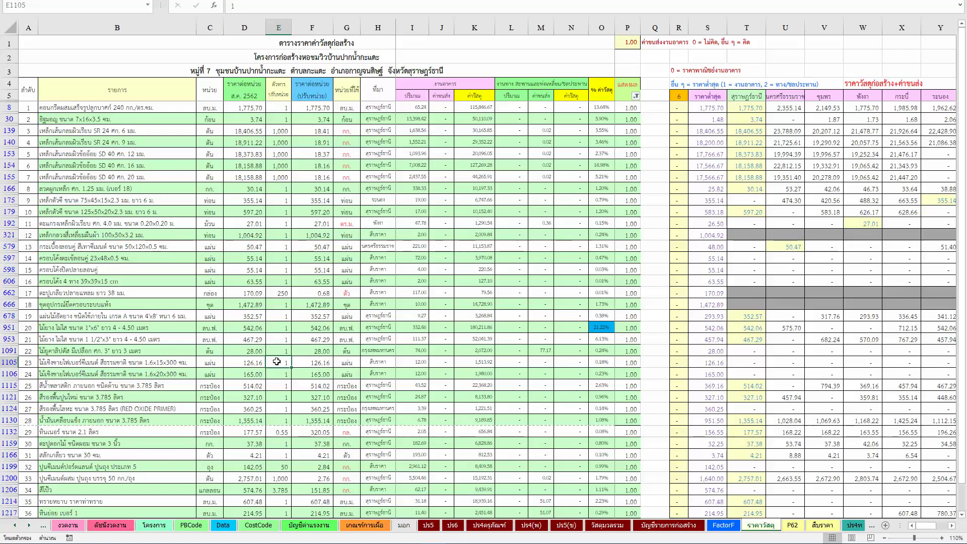
{"action": "left_click", "coordinate": [149, 353]}
{"action": "left_click", "coordinate": [95, 427]}
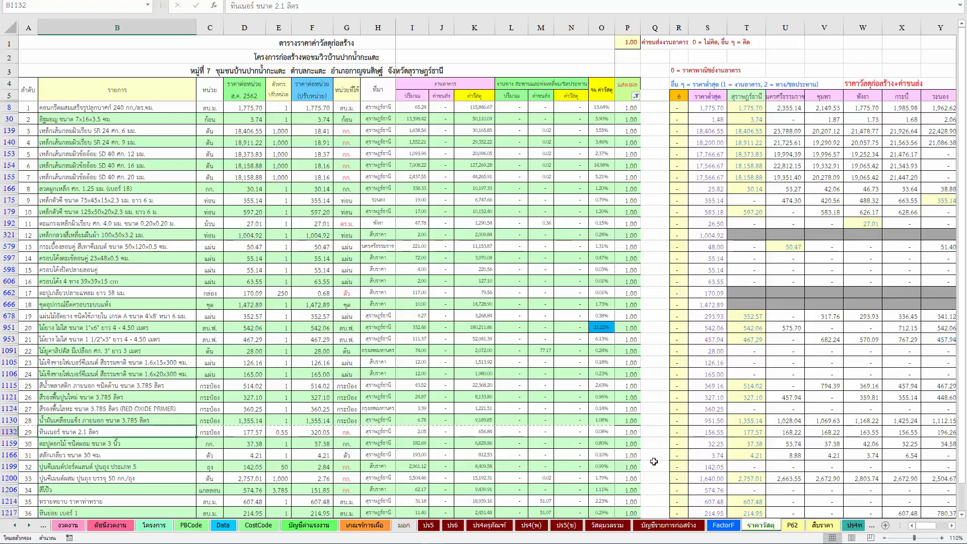
Step: Return to the PBCode sheet and check the unit of the item in row 9721
{"action": "left_click", "coordinate": [275, 525]}
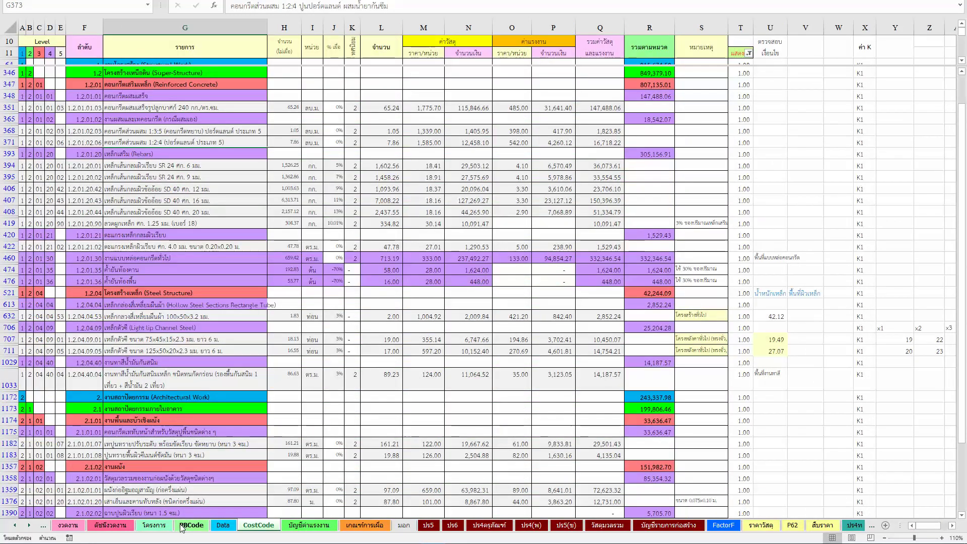
{"action": "left_click", "coordinate": [207, 525]}
{"action": "scroll", "coordinate": [802, 383], "scroll_direction": "up", "scroll_amount": 3}
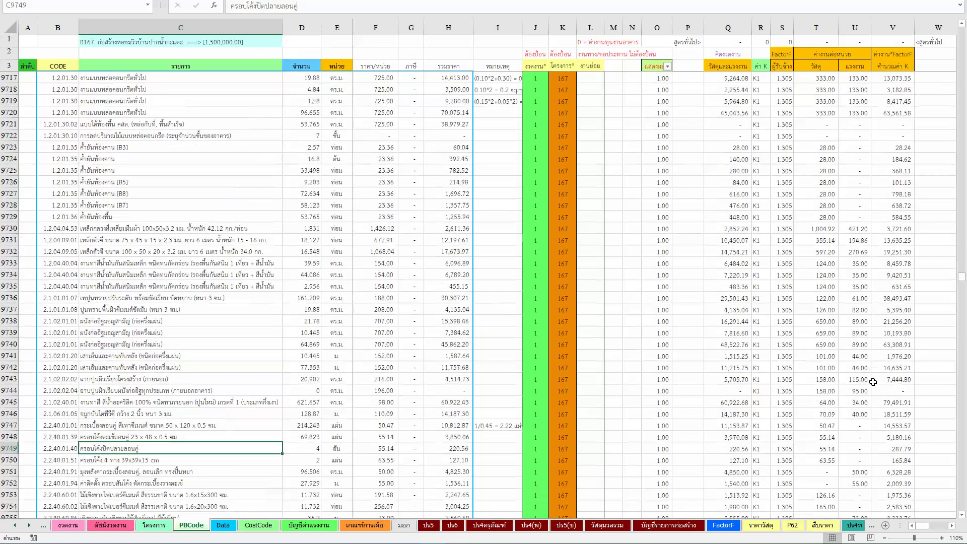
{"action": "scroll", "coordinate": [803, 382], "scroll_direction": "up", "scroll_amount": 2}
{"action": "scroll", "coordinate": [859, 384], "scroll_direction": "up", "scroll_amount": 2}
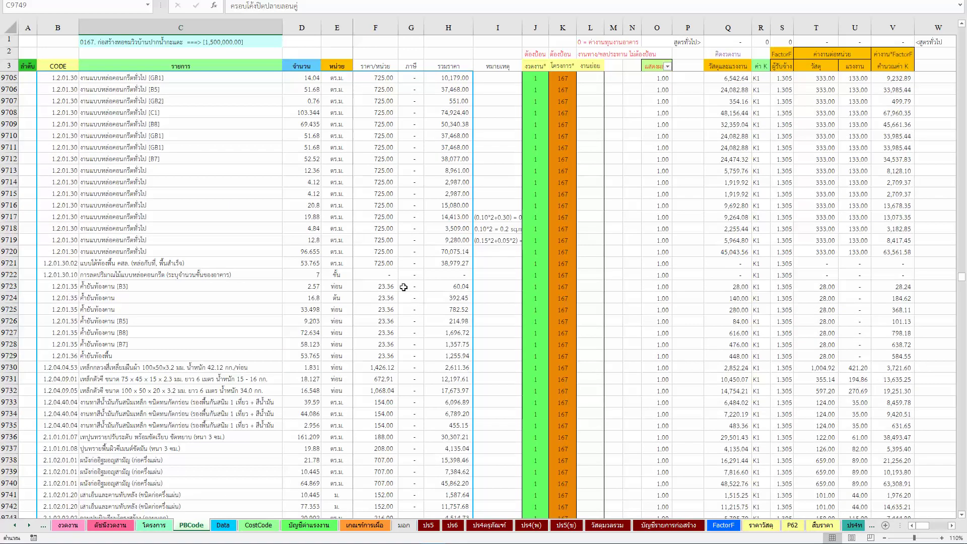
{"action": "left_click", "coordinate": [343, 266]}
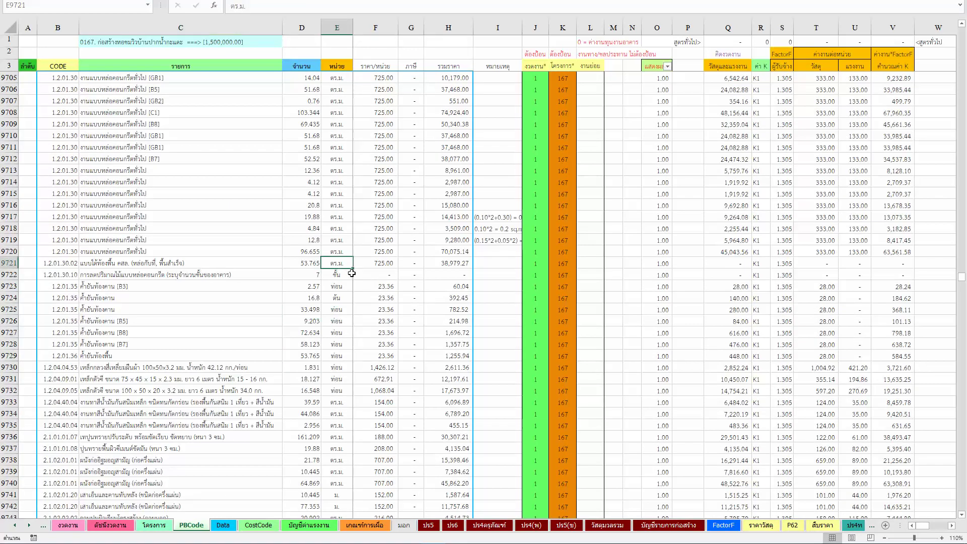
Step: Scroll up to the rebar rows and inspect the #N/A amount in H9647
{"action": "scroll", "coordinate": [368, 290], "scroll_direction": "up", "scroll_amount": 1}
{"action": "scroll", "coordinate": [368, 290], "scroll_direction": "up", "scroll_amount": 10}
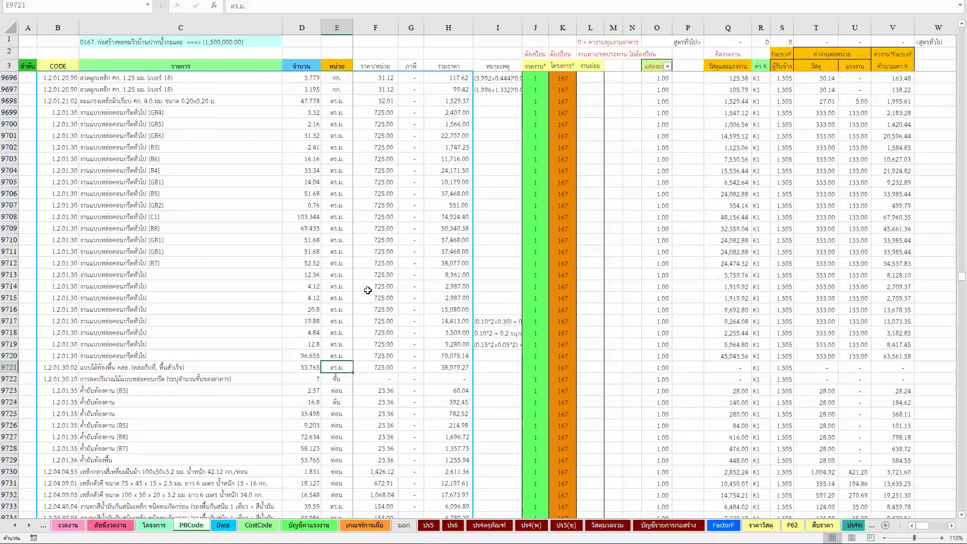
{"action": "scroll", "coordinate": [367, 291], "scroll_direction": "up", "scroll_amount": 3}
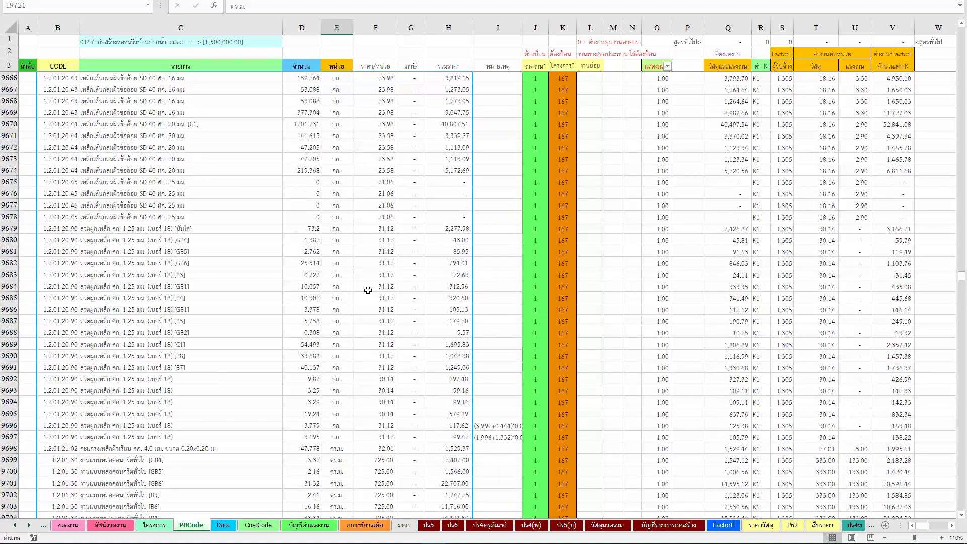
{"action": "scroll", "coordinate": [368, 290], "scroll_direction": "up", "scroll_amount": 4}
{"action": "scroll", "coordinate": [367, 291], "scroll_direction": "up", "scroll_amount": 4}
{"action": "scroll", "coordinate": [368, 290], "scroll_direction": "up", "scroll_amount": 1}
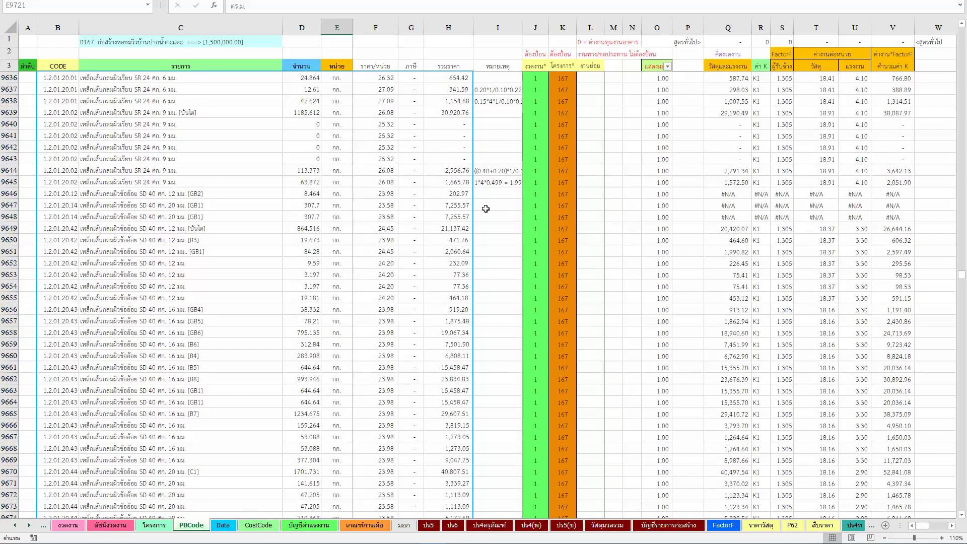
{"action": "left_click", "coordinate": [450, 205]}
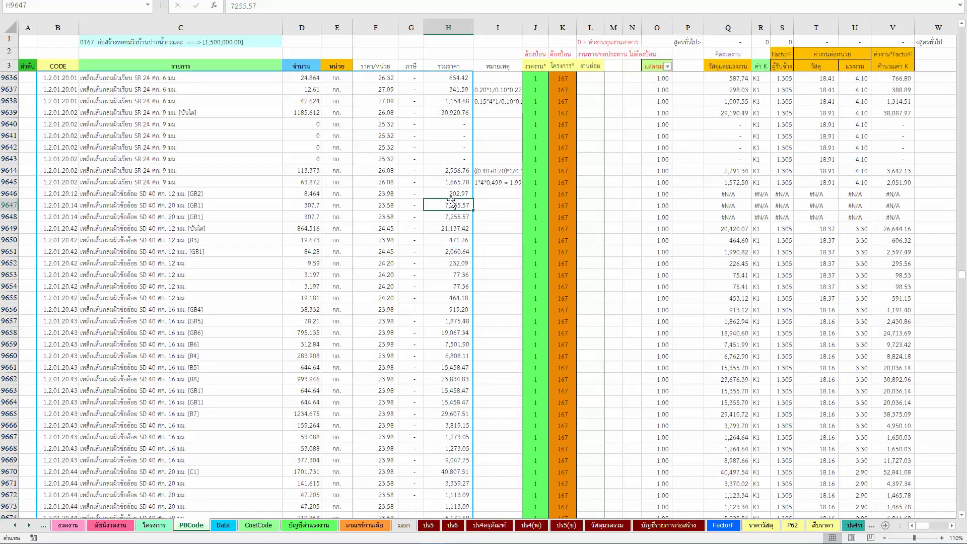
Step: Recode B9646 as 1.2.01.20.42 and B9647–B9648 as 1.2.01.20.44
{"action": "left_click", "coordinate": [72, 194]}
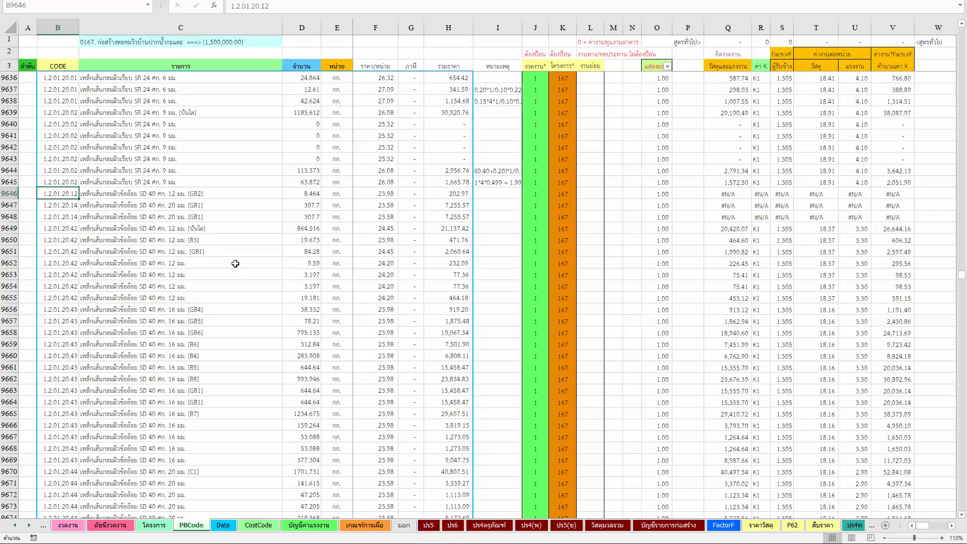
{"action": "key", "text": "F2"}
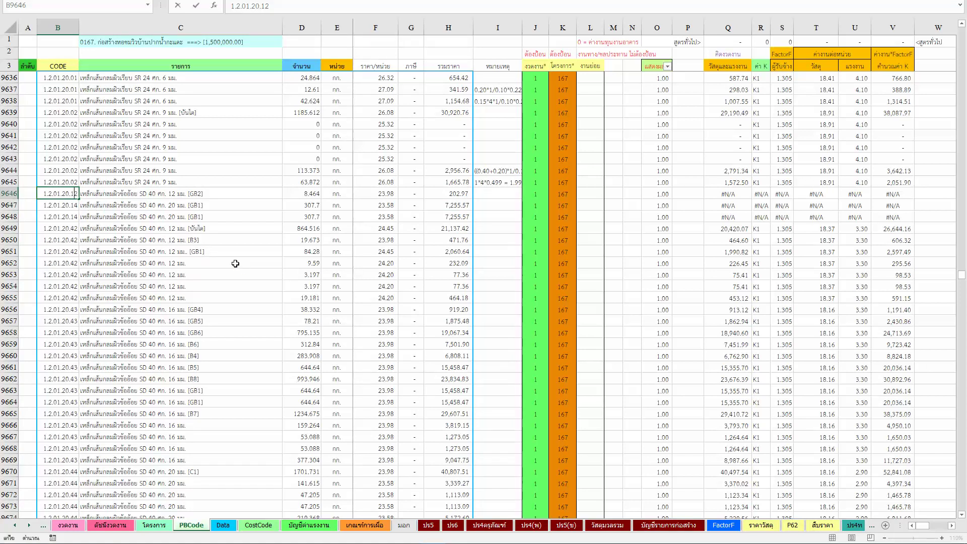
{"action": "type", "text": "4"}
{"action": "key", "text": "Return"}
{"action": "key", "text": "F2"}
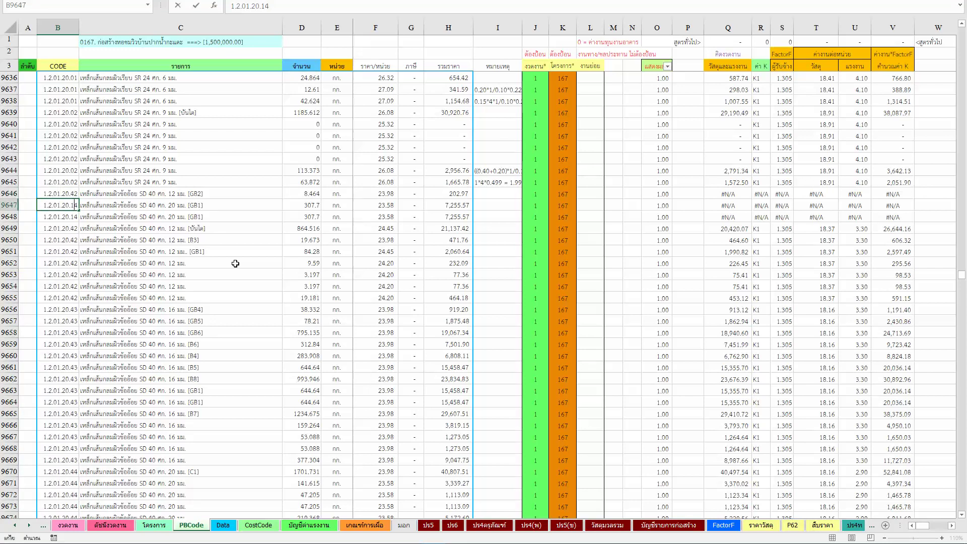
{"action": "type", "text": "4"}
{"action": "key", "text": "Return"}
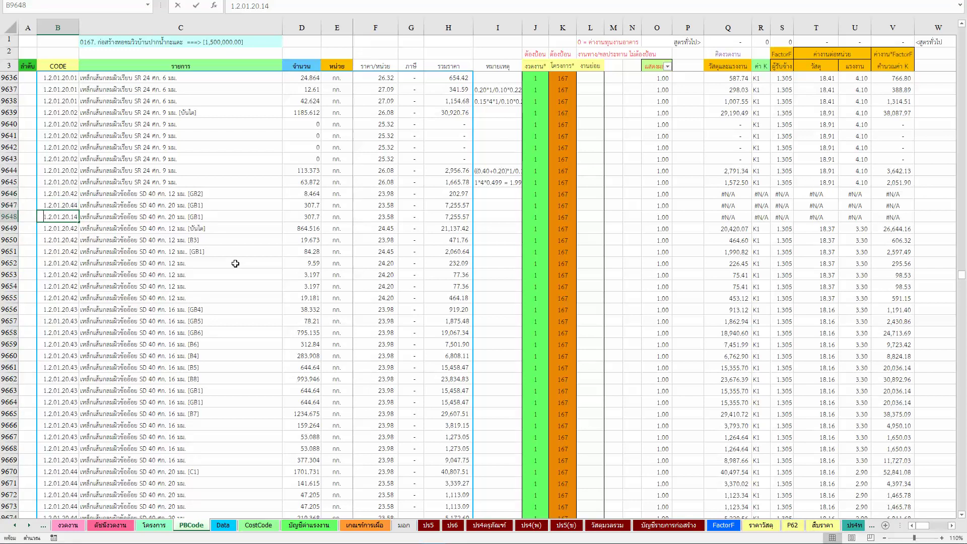
{"action": "key", "text": "F2"}
{"action": "type", "text": "4"}
{"action": "key", "text": "Return"}
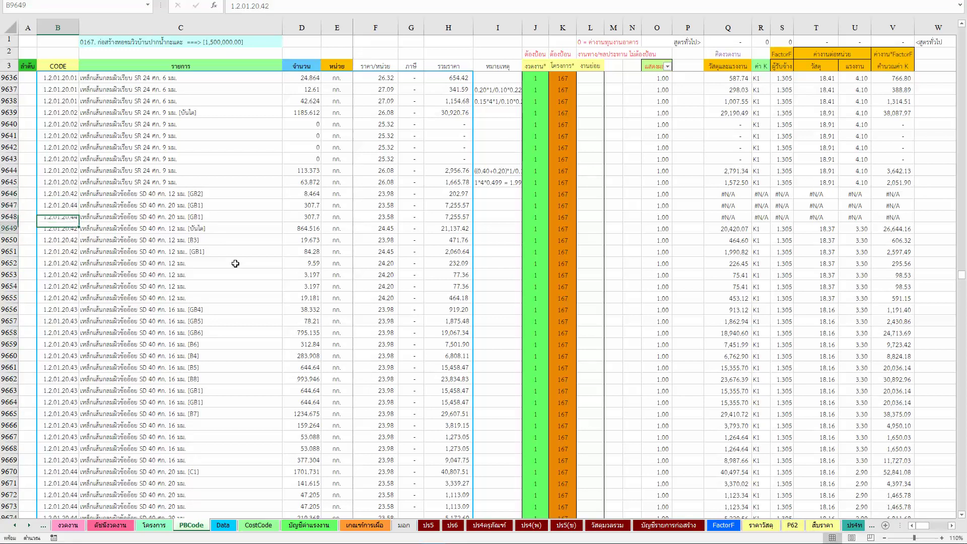
Step: Scroll through the recalculated rebar rows to confirm the #N/A errors are gone
{"action": "scroll", "coordinate": [236, 264], "scroll_direction": "up", "scroll_amount": 3}
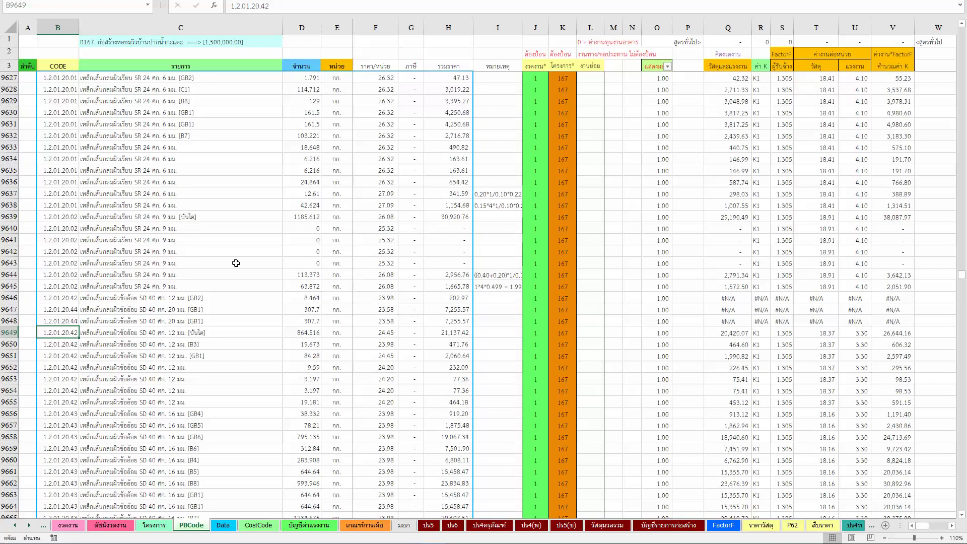
{"action": "scroll", "coordinate": [222, 262], "scroll_direction": "up", "scroll_amount": 5}
{"action": "scroll", "coordinate": [209, 262], "scroll_direction": "up", "scroll_amount": 4}
{"action": "scroll", "coordinate": [202, 263], "scroll_direction": "up", "scroll_amount": 3}
{"action": "scroll", "coordinate": [202, 263], "scroll_direction": "up", "scroll_amount": 3}
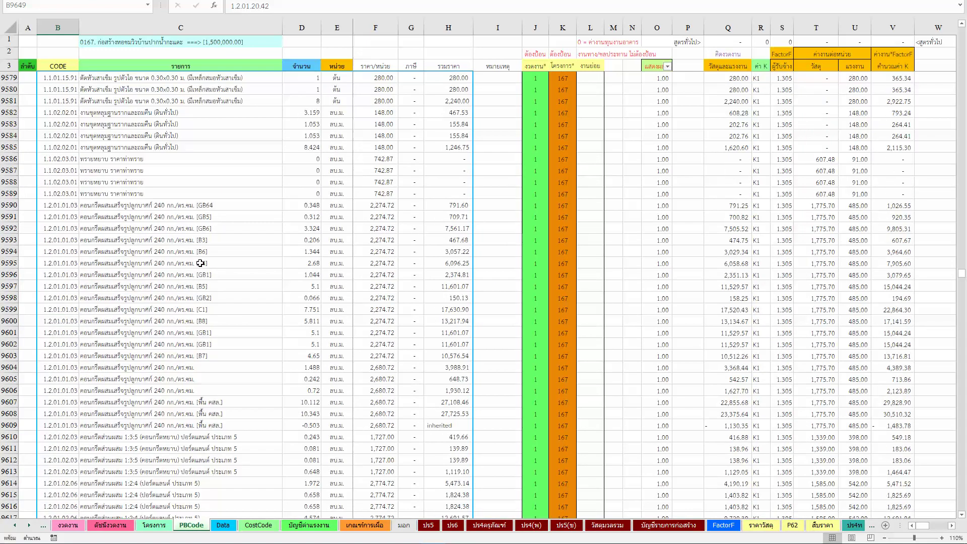
{"action": "scroll", "coordinate": [192, 270], "scroll_direction": "down", "scroll_amount": 3}
{"action": "scroll", "coordinate": [153, 259], "scroll_direction": "down", "scroll_amount": 3}
{"action": "scroll", "coordinate": [151, 258], "scroll_direction": "down", "scroll_amount": 6}
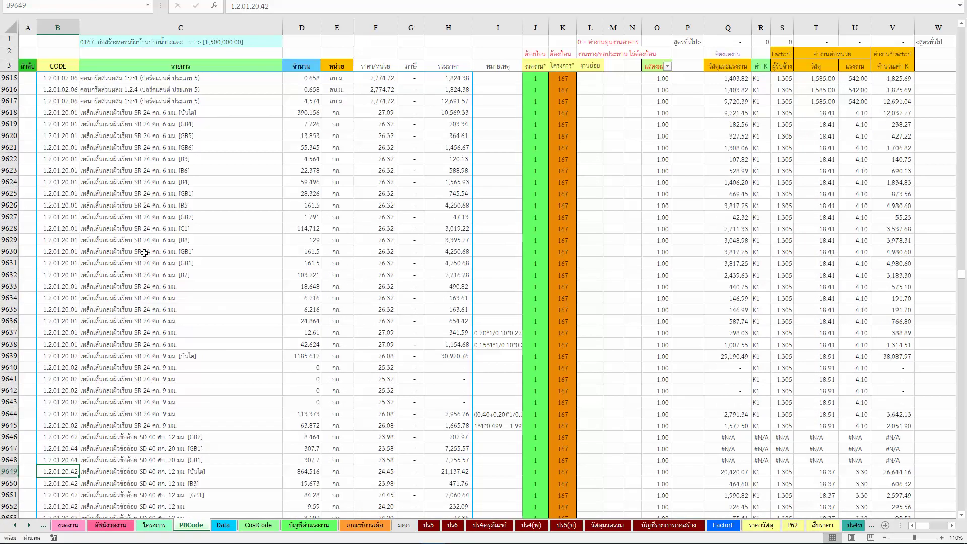
{"action": "scroll", "coordinate": [146, 254], "scroll_direction": "down", "scroll_amount": 2}
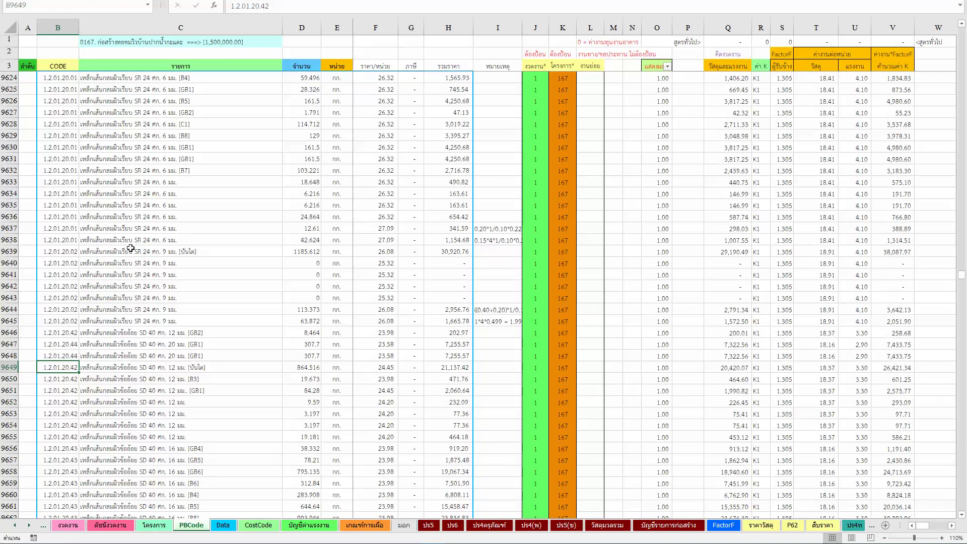
{"action": "scroll", "coordinate": [131, 252], "scroll_direction": "up", "scroll_amount": 2}
{"action": "scroll", "coordinate": [90, 282], "scroll_direction": "up", "scroll_amount": 9}
{"action": "scroll", "coordinate": [98, 298], "scroll_direction": "up", "scroll_amount": 6}
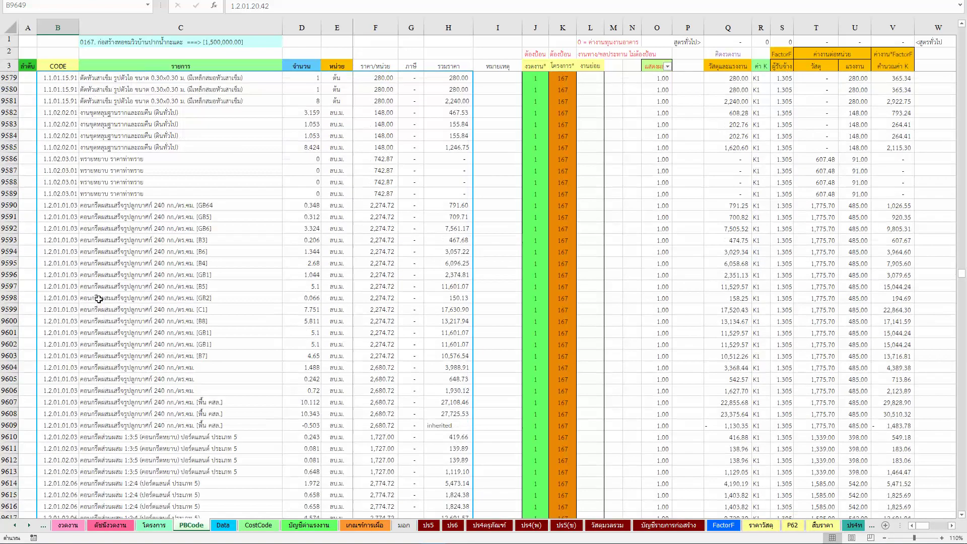
{"action": "scroll", "coordinate": [103, 300], "scroll_direction": "up", "scroll_amount": 2}
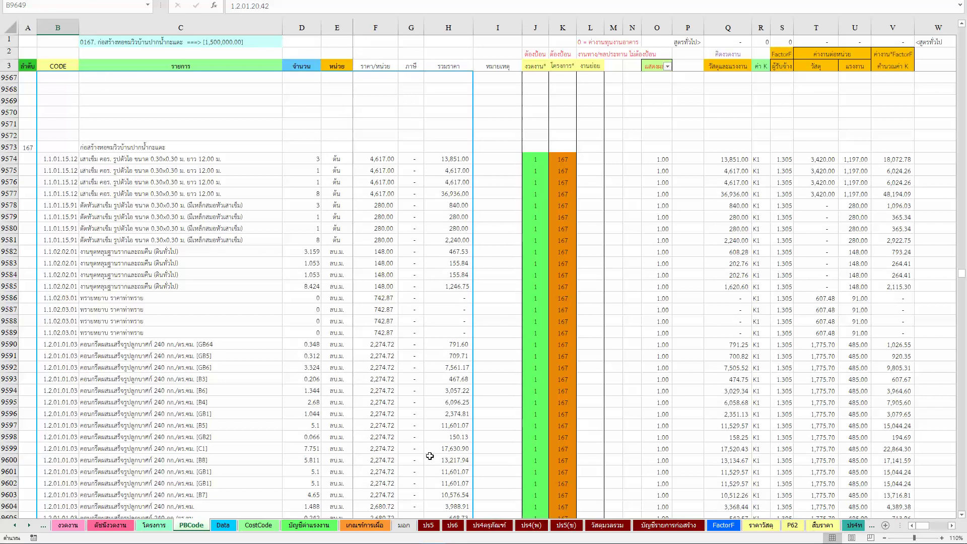
{"action": "left_click", "coordinate": [228, 527]}
Step: Confirm CostCode totals of 821,993.12 for reinforced concrete and 320,015.02 for rebar, then view Data
{"action": "left_click", "coordinate": [258, 525]}
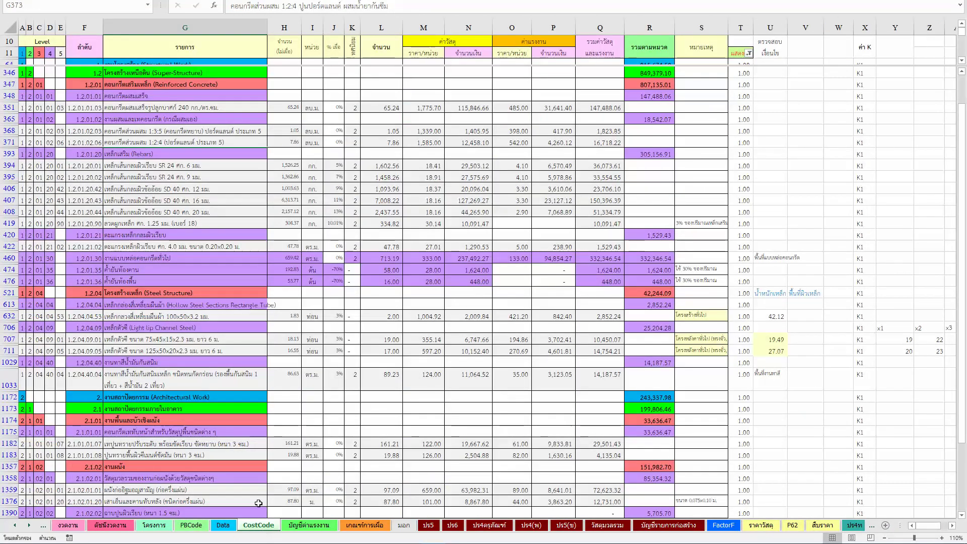
{"action": "scroll", "coordinate": [226, 363], "scroll_direction": "up", "scroll_amount": 1}
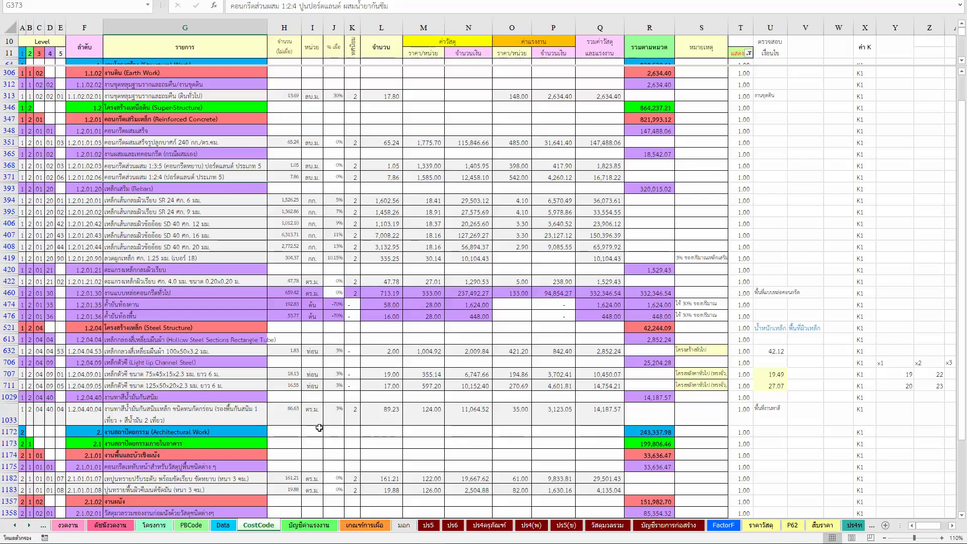
{"action": "left_click", "coordinate": [224, 526]}
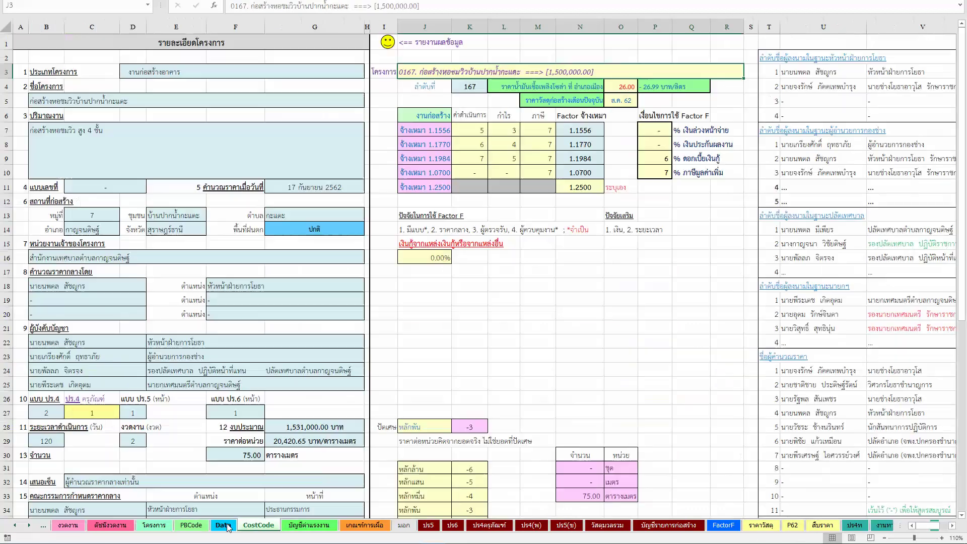
Step: Return to the top of the CostCode sheet and inspect the ready-mixed concrete item in G351
{"action": "left_click", "coordinate": [412, 391]}
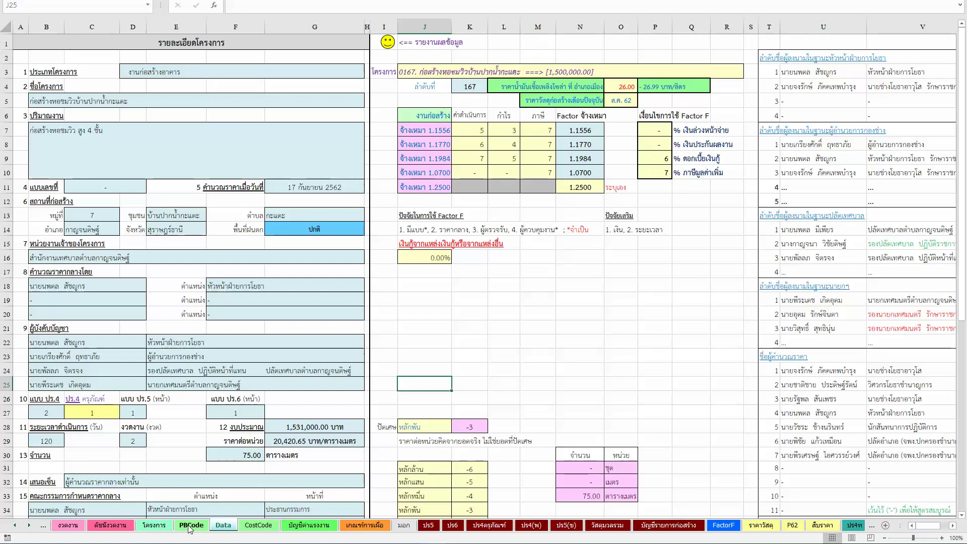
{"action": "left_click", "coordinate": [277, 529]}
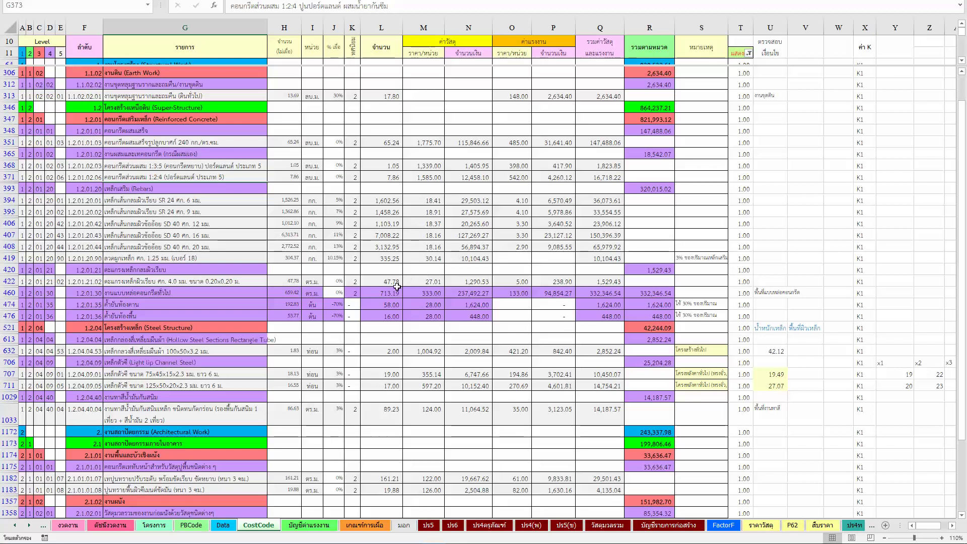
{"action": "scroll", "coordinate": [345, 379], "scroll_direction": "up", "scroll_amount": 5}
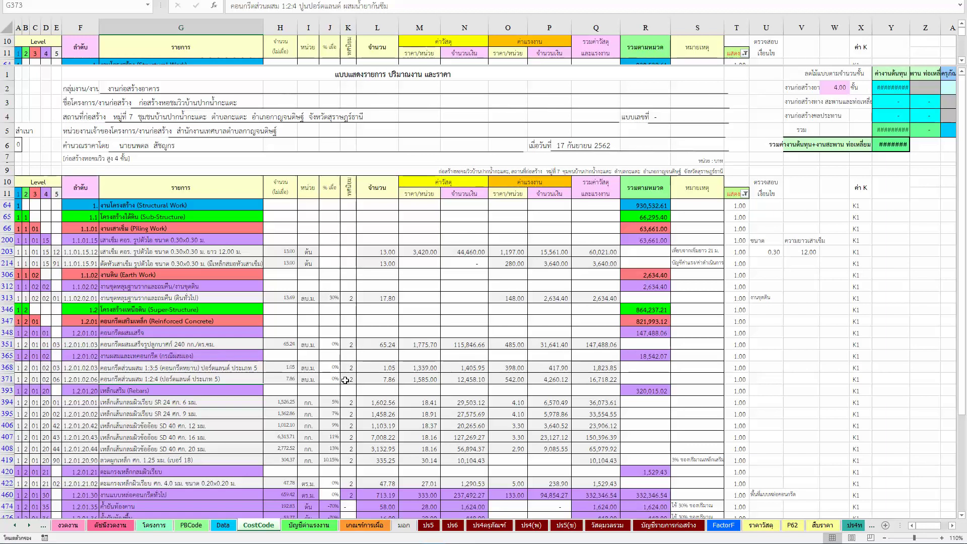
{"action": "left_click", "coordinate": [187, 344]}
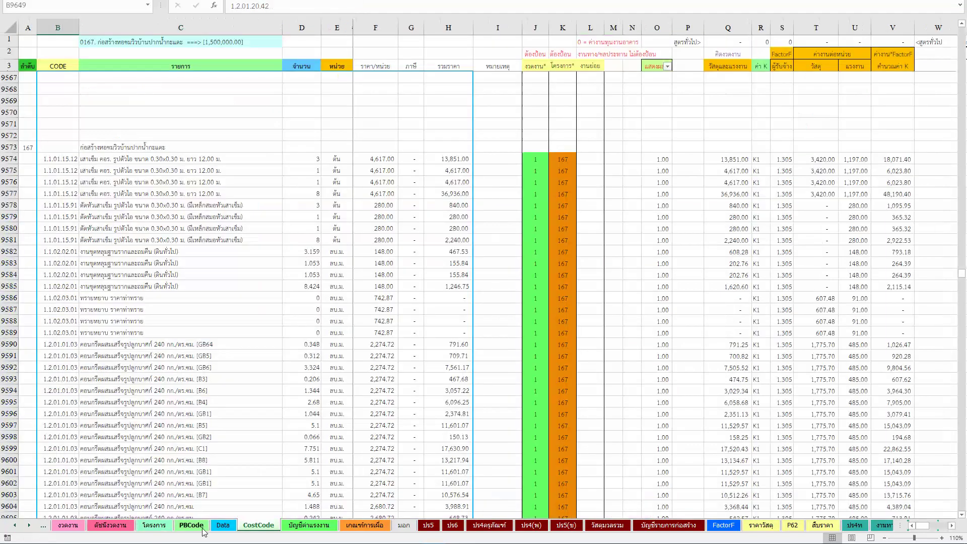
{"action": "left_click", "coordinate": [192, 524]}
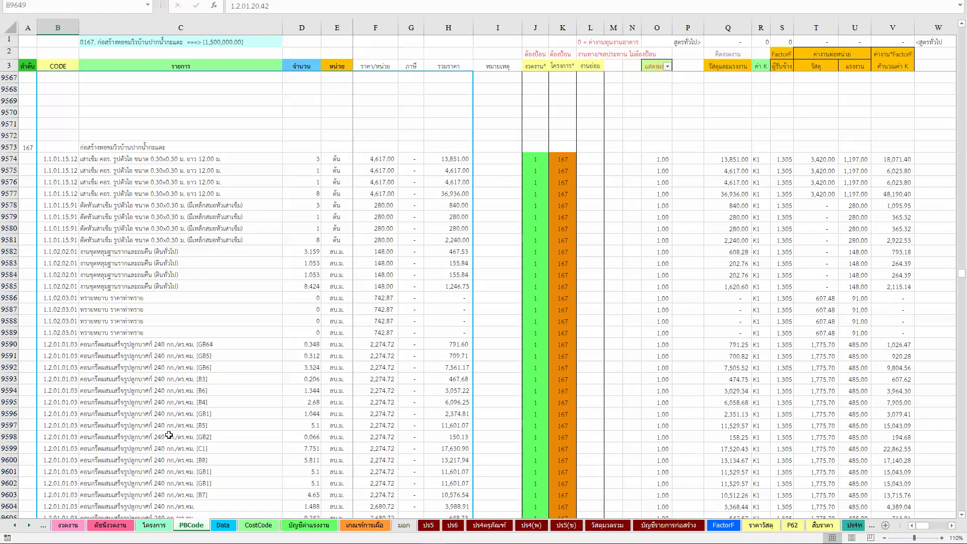
{"action": "left_click", "coordinate": [161, 343]}
{"action": "scroll", "coordinate": [215, 460], "scroll_direction": "down", "scroll_amount": 3}
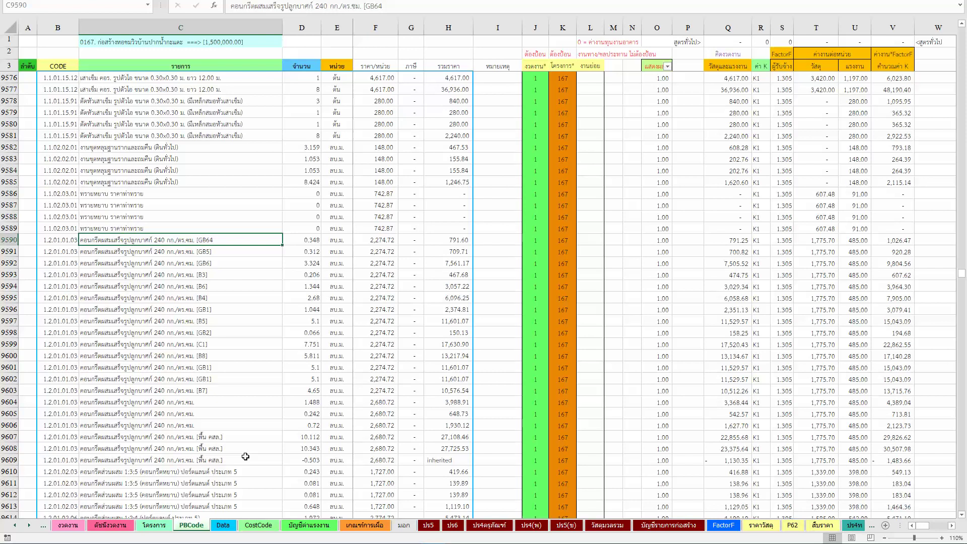
{"action": "left_click", "coordinate": [211, 471]}
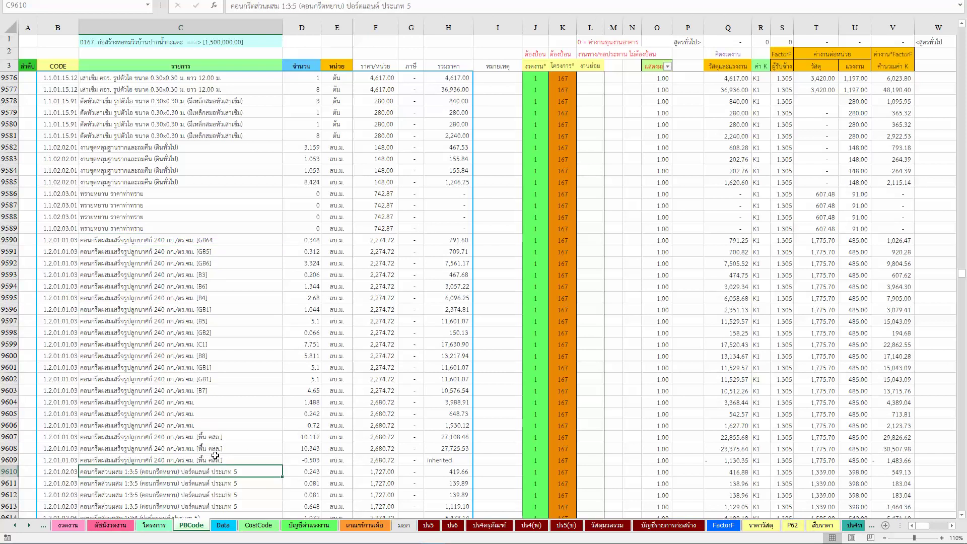
{"action": "scroll", "coordinate": [209, 456], "scroll_direction": "down", "scroll_amount": 1}
{"action": "scroll", "coordinate": [209, 456], "scroll_direction": "down", "scroll_amount": 2}
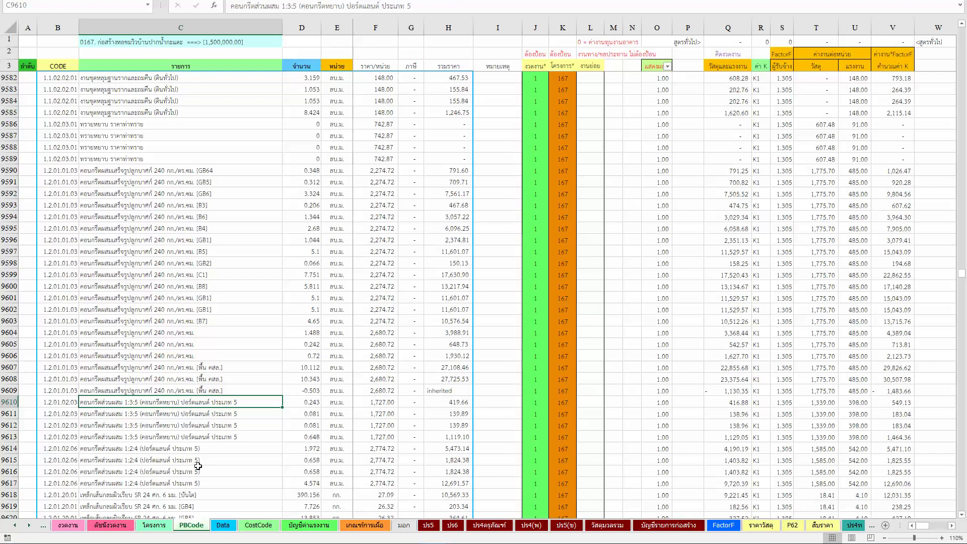
{"action": "left_click", "coordinate": [180, 474]}
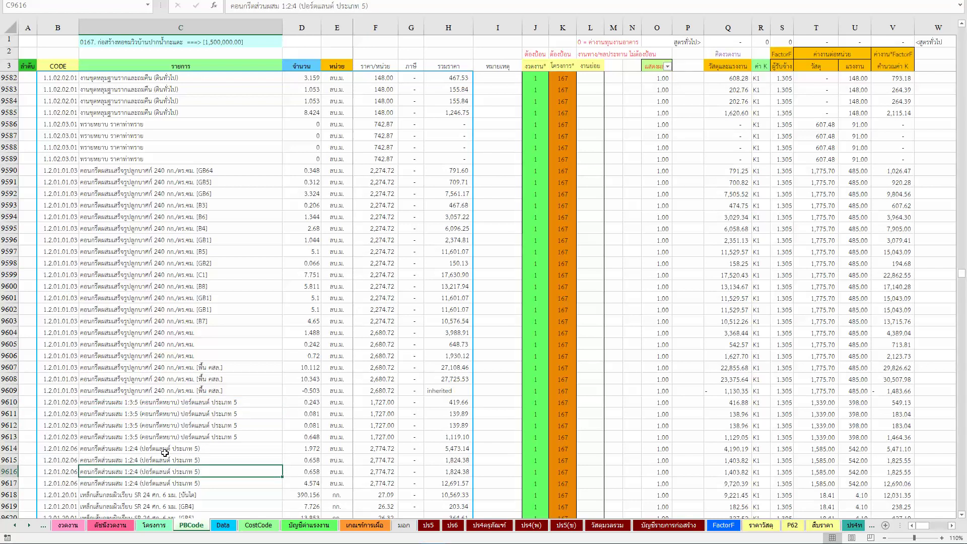
{"action": "left_click", "coordinate": [92, 452]}
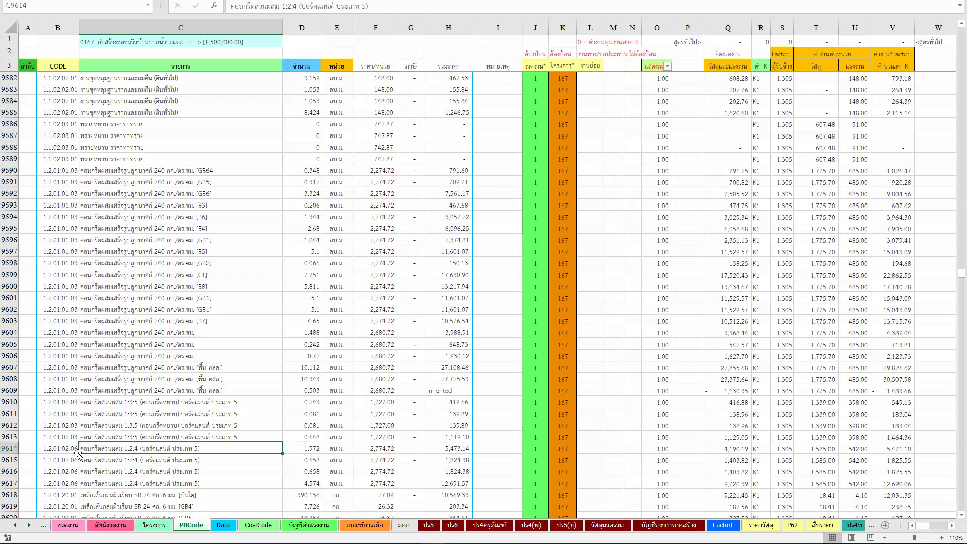
{"action": "left_click", "coordinate": [77, 446]}
{"action": "left_click_drag", "start_coordinate": [76, 446], "coordinate": [89, 447]}
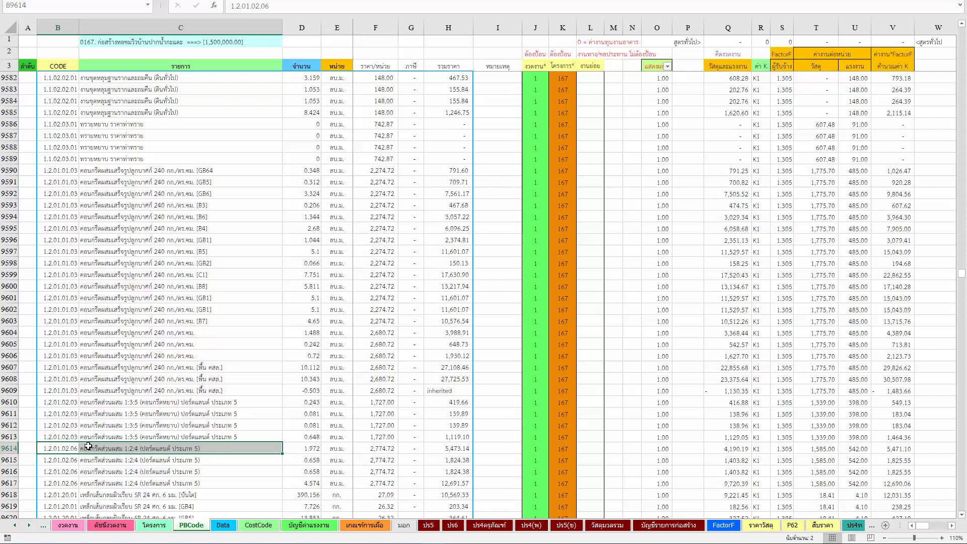
{"action": "mouse_move", "coordinate": [11, 536]}
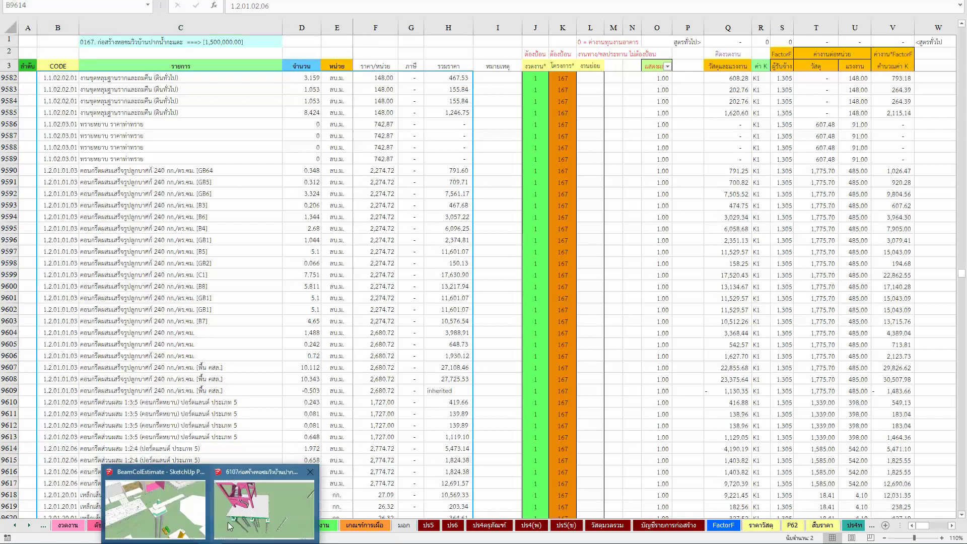
Step: View the GB6 beam's Quantifier cost report in SketchUp (51,586.18), then return to Excel
{"action": "left_click", "coordinate": [163, 516]}
{"action": "left_click", "coordinate": [264, 509]}
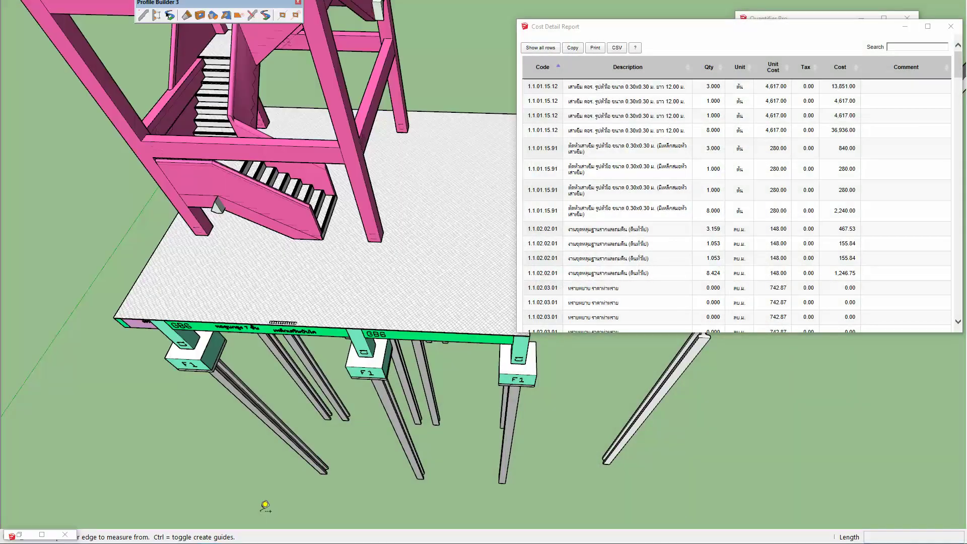
{"action": "key", "text": "space"}
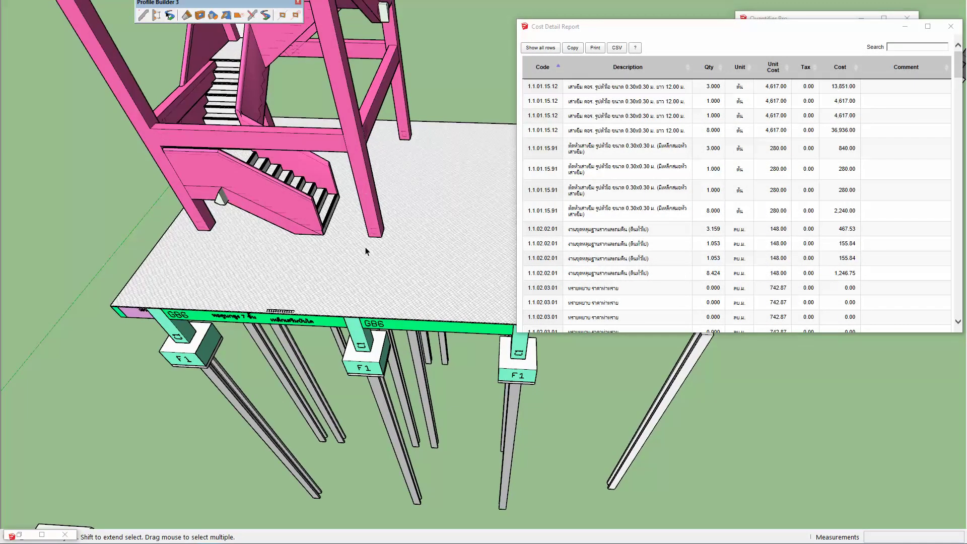
{"action": "left_click", "coordinate": [405, 329]}
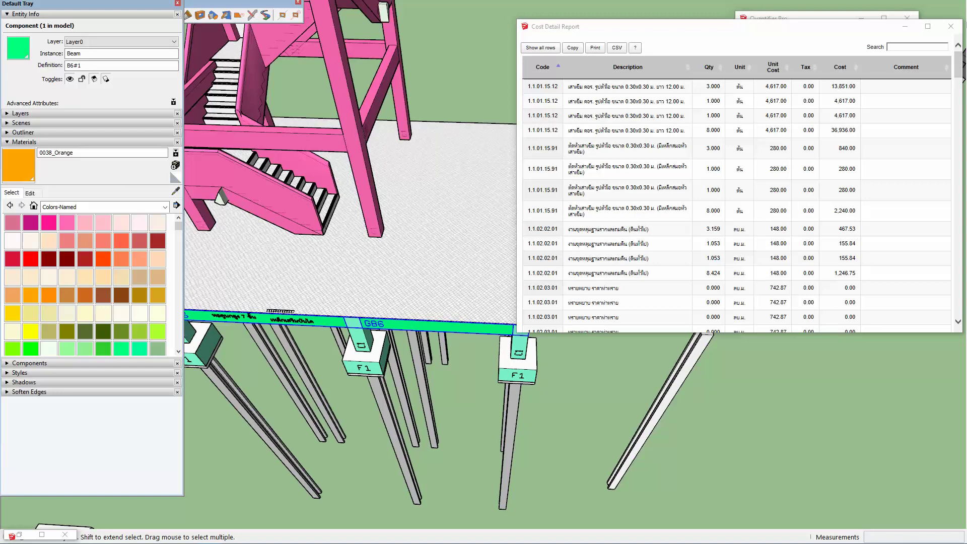
{"action": "left_click", "coordinate": [952, 27]}
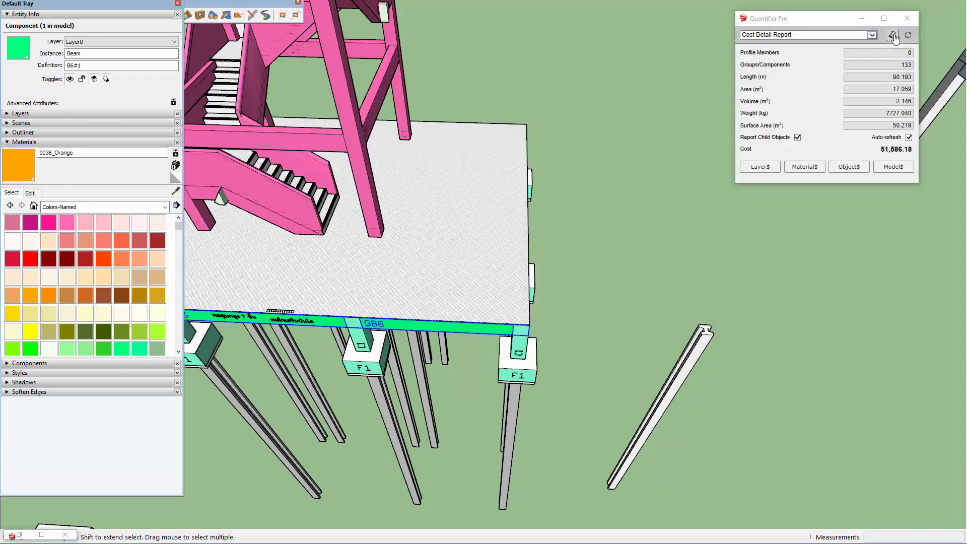
{"action": "left_click", "coordinate": [893, 35]}
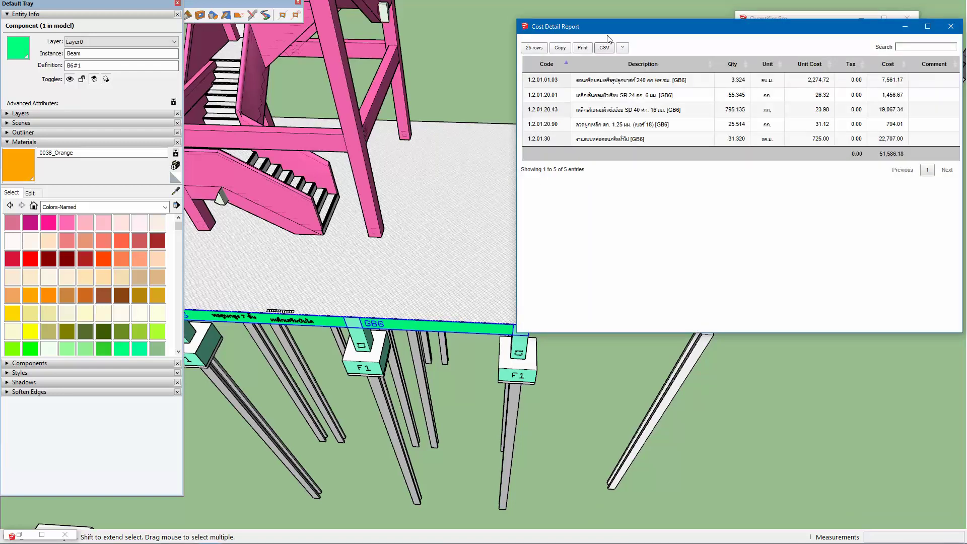
{"action": "left_click_drag", "start_coordinate": [606, 33], "coordinate": [584, 34]}
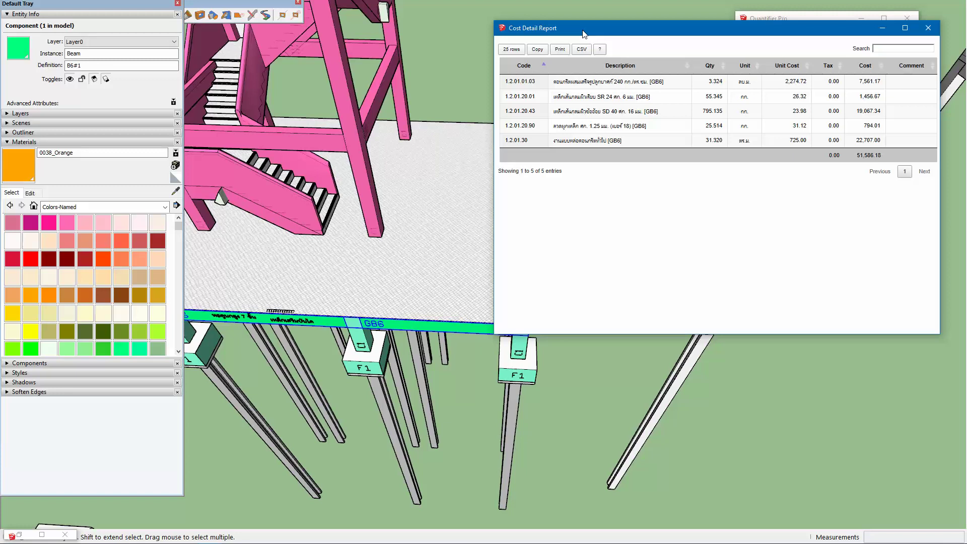
{"action": "left_click", "coordinate": [928, 29]}
{"action": "middle_click_drag", "start_coordinate": [376, 301], "coordinate": [379, 305]}
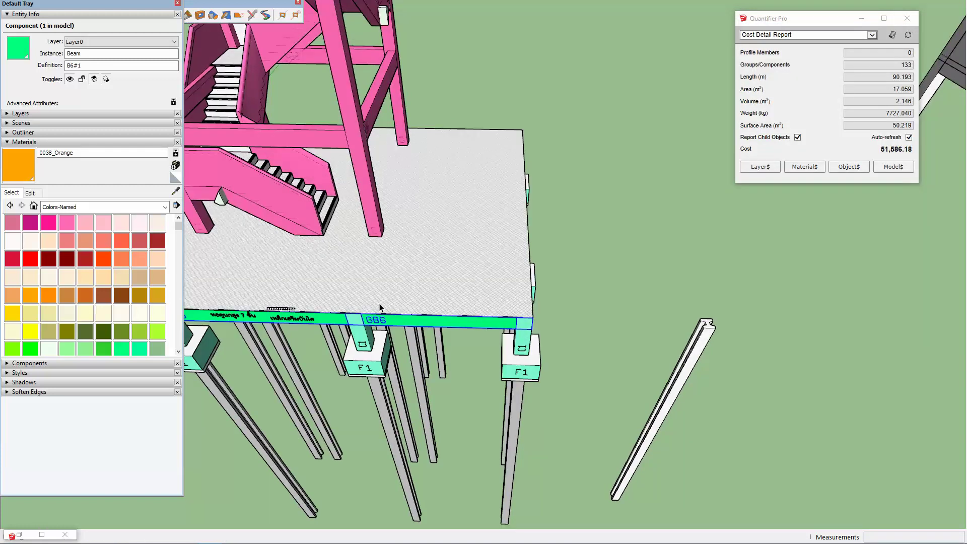
{"action": "key", "text": "alt+Tab"}
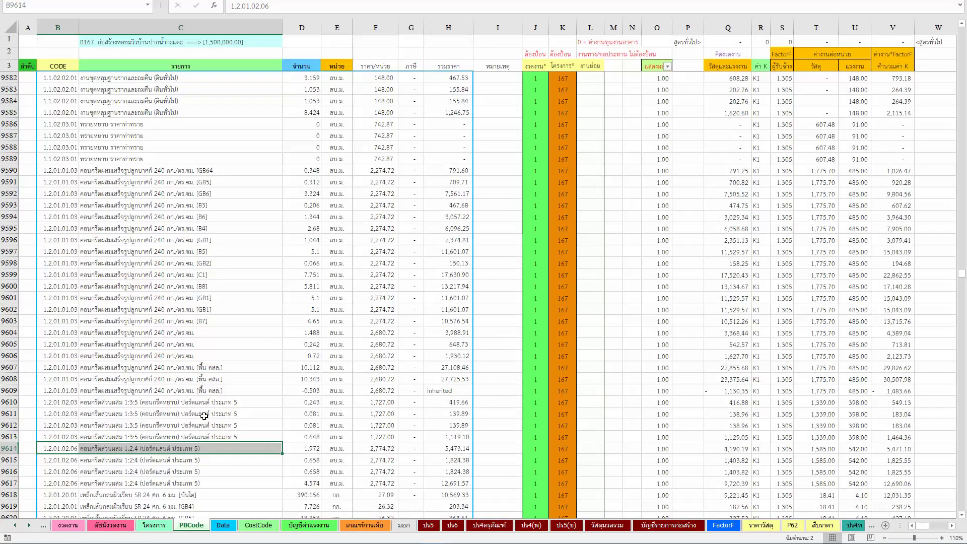
Step: Copy row 9614's 1:2:4 concrete code and description
{"action": "key", "text": "ctrl+c"}
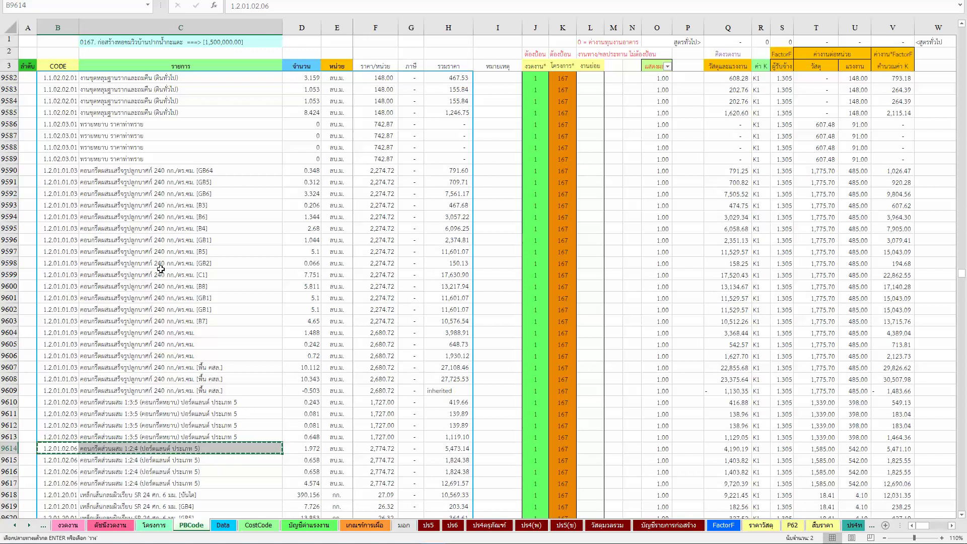
{"action": "left_click", "coordinate": [98, 151]}
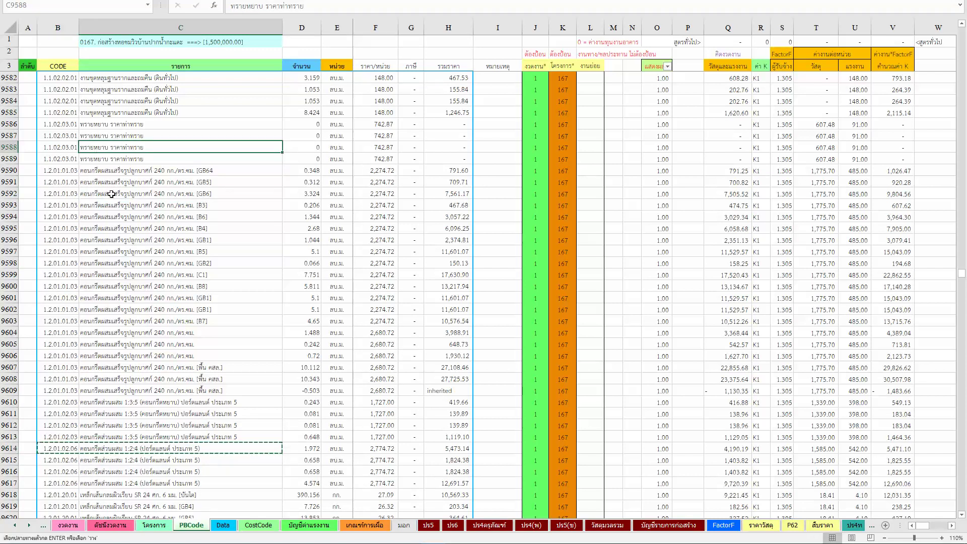
{"action": "scroll", "coordinate": [112, 194], "scroll_direction": "up", "scroll_amount": 2}
{"action": "scroll", "coordinate": [112, 194], "scroll_direction": "up", "scroll_amount": 1}
{"action": "scroll", "coordinate": [123, 199], "scroll_direction": "up", "scroll_amount": 4}
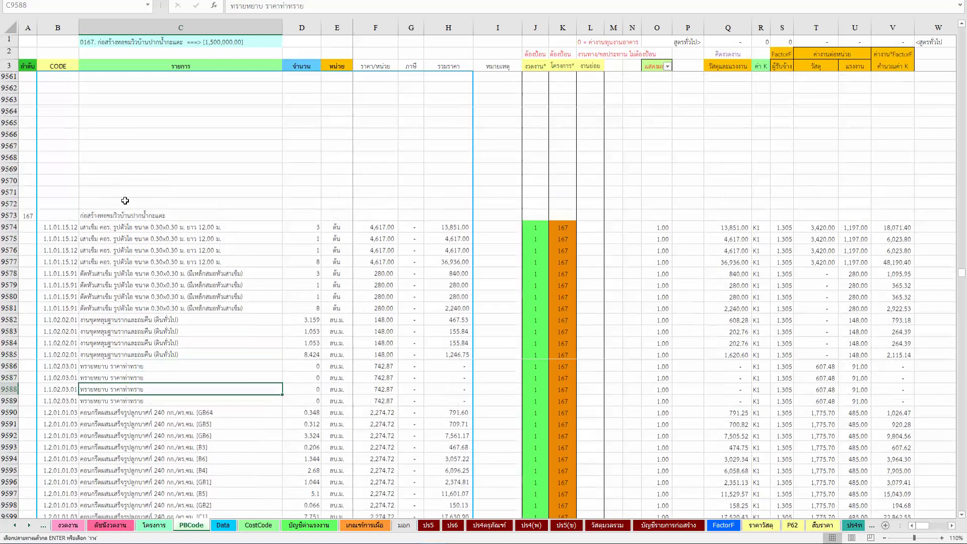
{"action": "scroll", "coordinate": [127, 223], "scroll_direction": "up", "scroll_amount": 2}
{"action": "scroll", "coordinate": [126, 223], "scroll_direction": "down", "scroll_amount": 3}
{"action": "scroll", "coordinate": [119, 231], "scroll_direction": "down", "scroll_amount": 2}
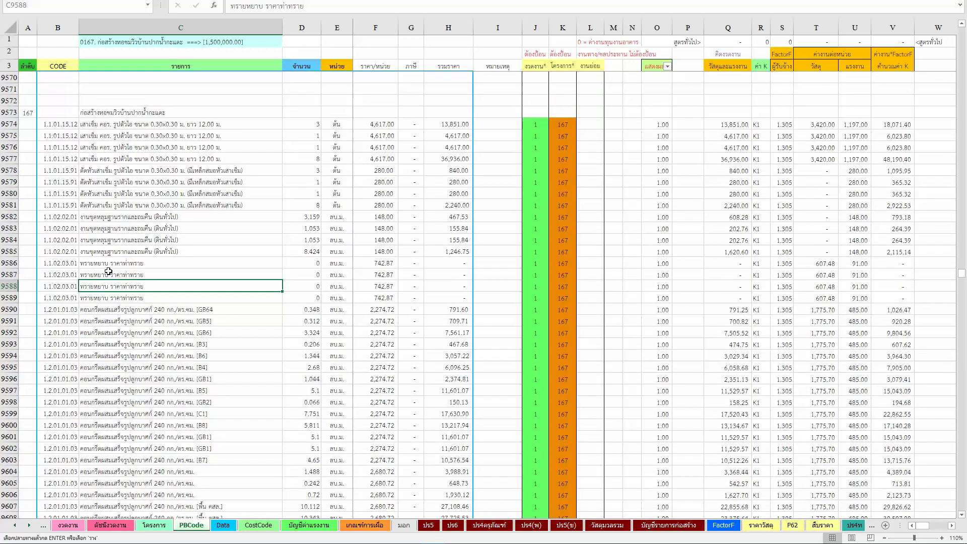
Step: Paste code 1.2.01.02.06 over rows 9590–9609 and check a pasted description
{"action": "left_click", "coordinate": [61, 310]}
{"action": "scroll", "coordinate": [63, 314], "scroll_direction": "down", "scroll_amount": 1}
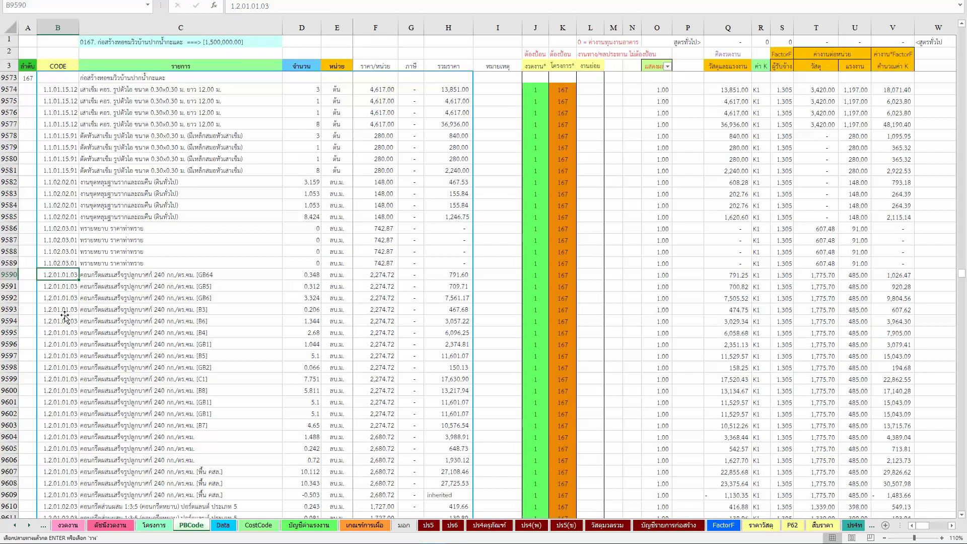
{"action": "scroll", "coordinate": [71, 328], "scroll_direction": "down", "scroll_amount": 1}
{"action": "scroll", "coordinate": [67, 372], "scroll_direction": "down", "scroll_amount": 1}
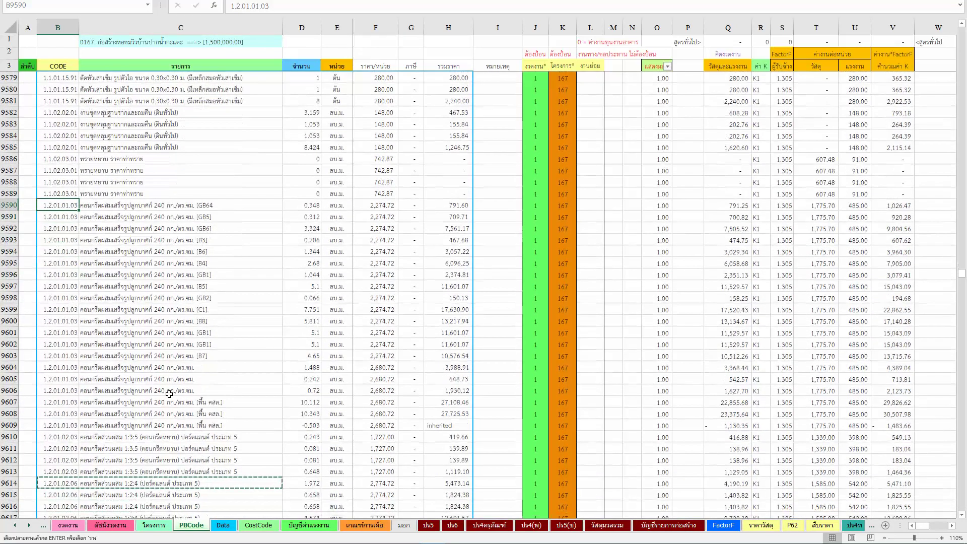
{"action": "left_click", "coordinate": [65, 422], "text": "shift"}
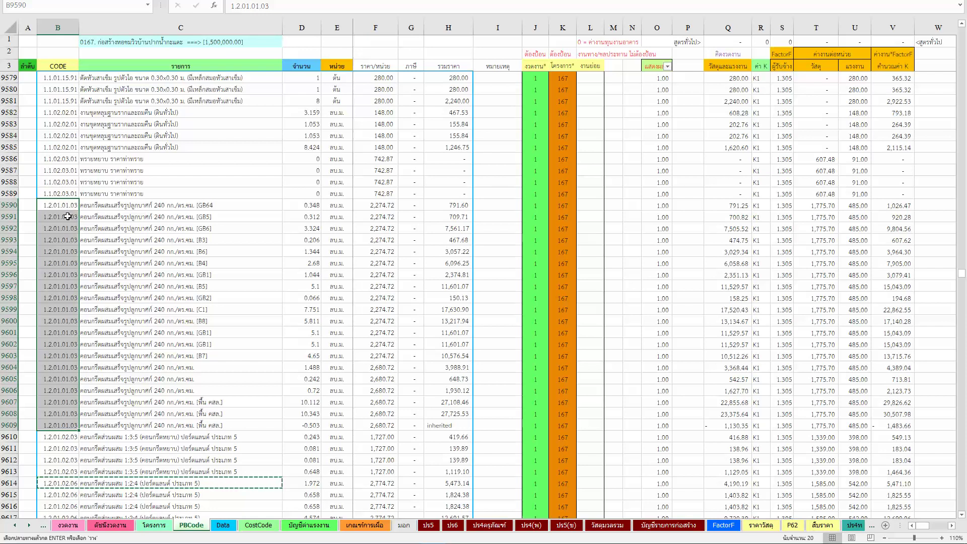
{"action": "key", "text": "Return"}
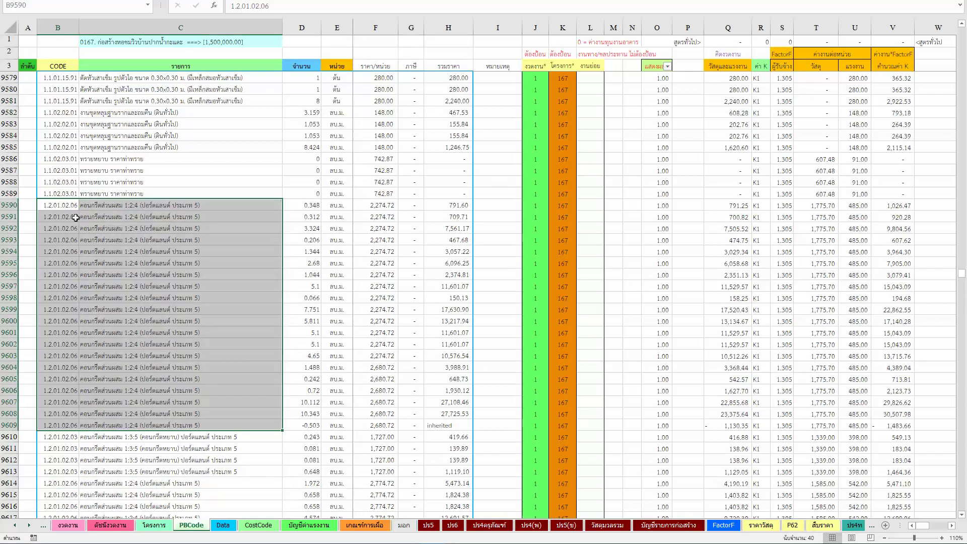
{"action": "left_click", "coordinate": [157, 253]}
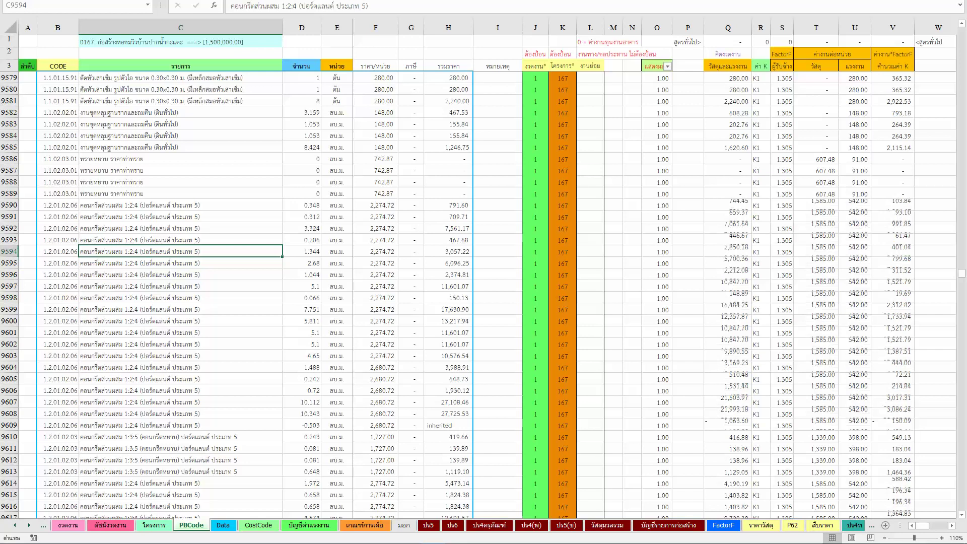
Step: Check the 155,483.70 concrete total on CostCode, then view the recalculated Data sheet
{"action": "left_click", "coordinate": [258, 525]}
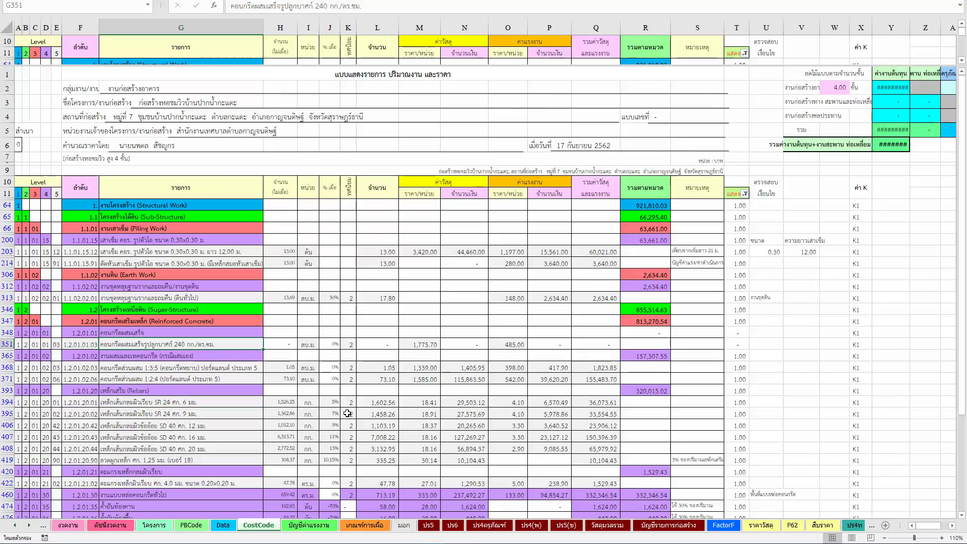
{"action": "left_click", "coordinate": [358, 332]}
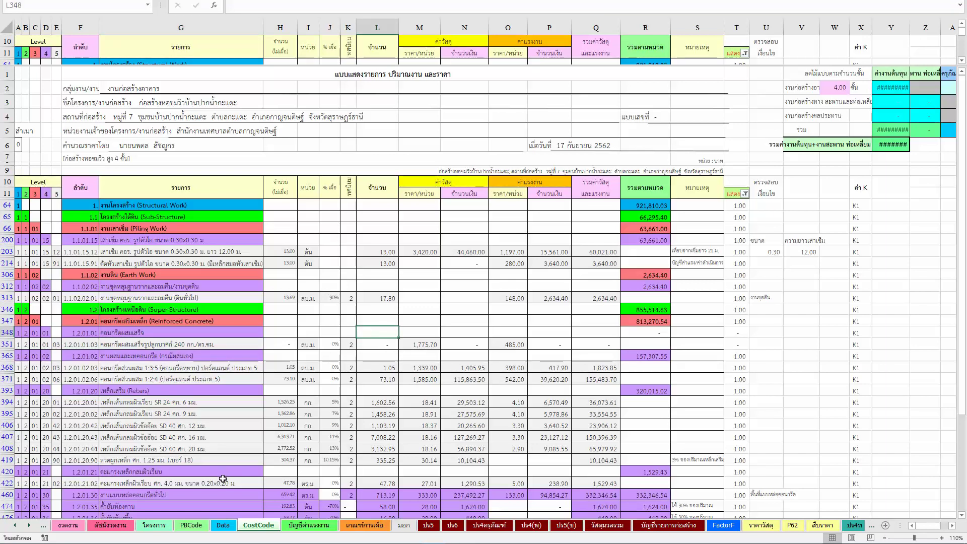
{"action": "left_click", "coordinate": [225, 525]}
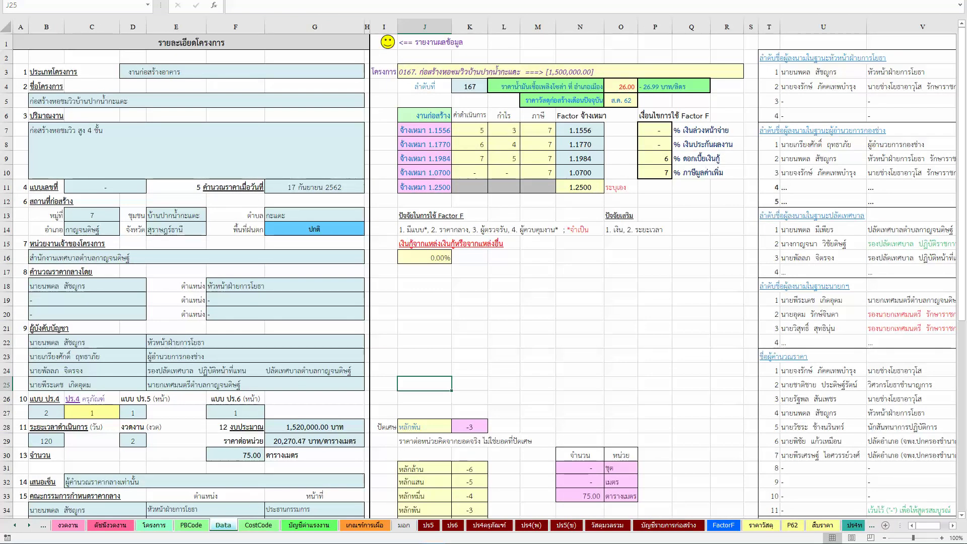
Step: Regenerate the Data sheet report, save the BOQ workbook, and return to the SketchUp GB6 cost report
{"action": "left_click", "coordinate": [401, 41]}
{"action": "key", "text": "ctrl+s"}
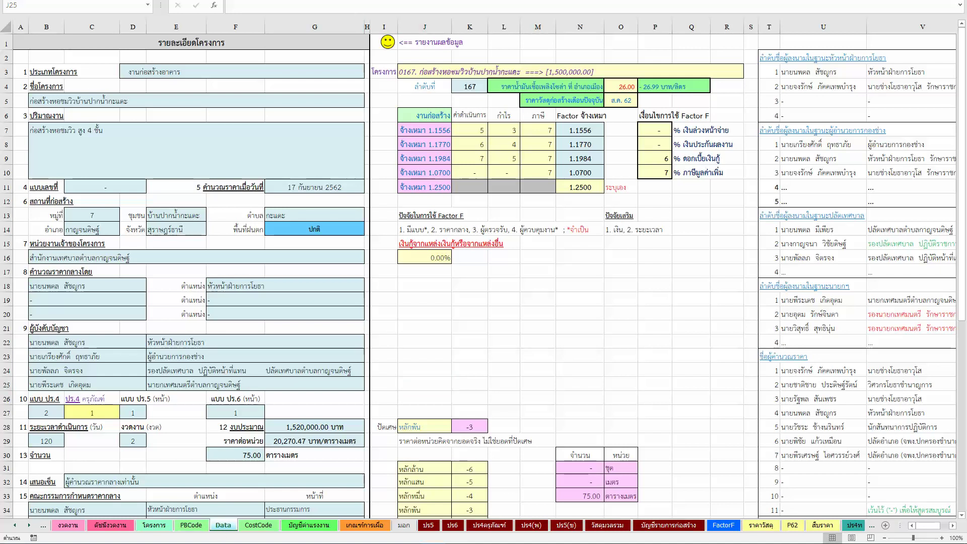
{"action": "mouse_move", "coordinate": [163, 522]}
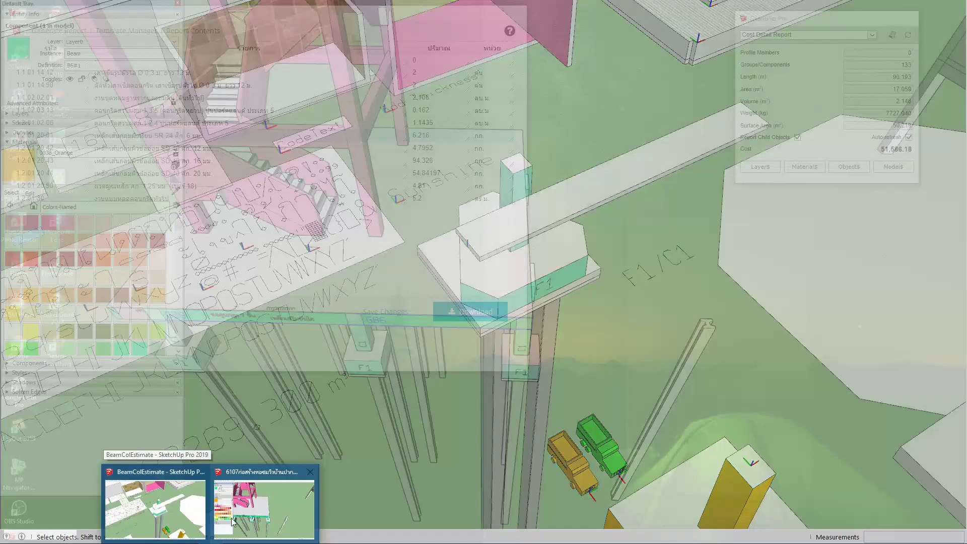
{"action": "left_click", "coordinate": [237, 485]}
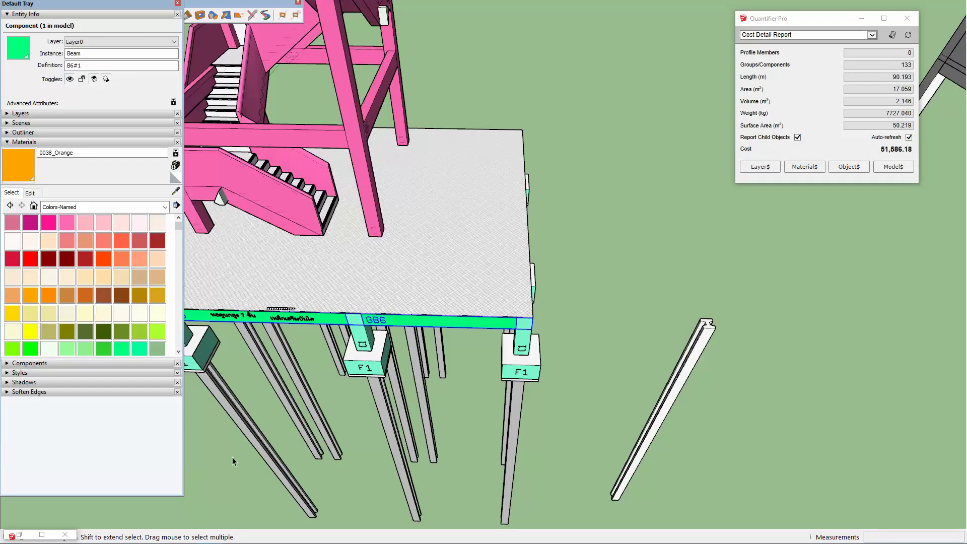